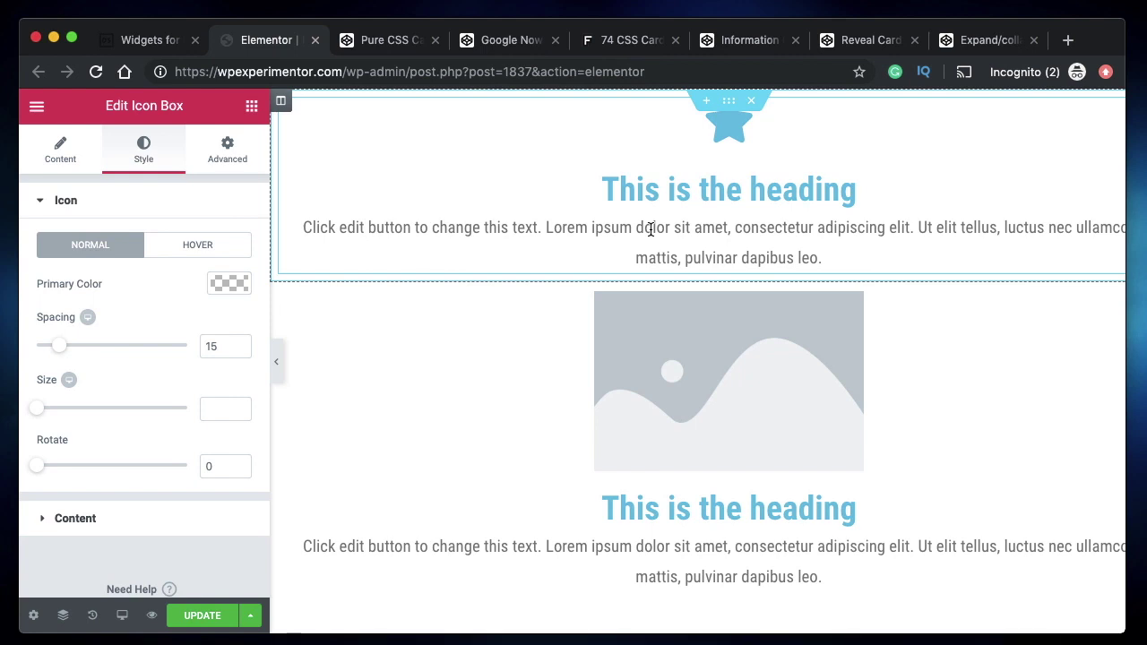
- Flip the cards back and forth in the Pure CSS Card UI CodePen demo
click(379, 45)
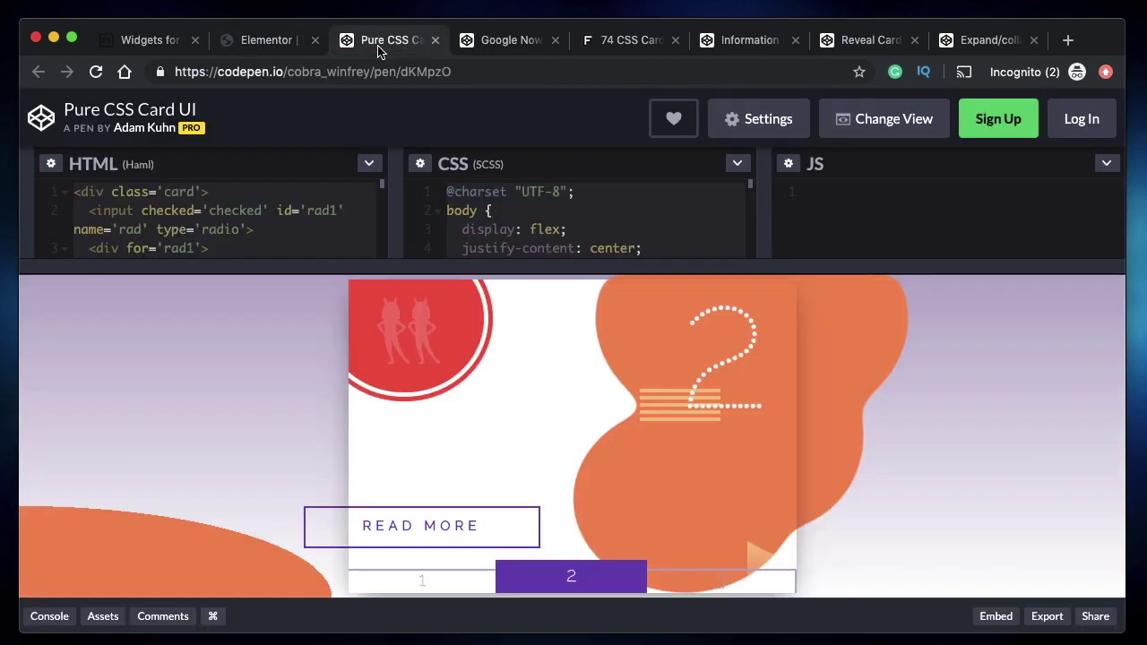
click(430, 526)
click(429, 529)
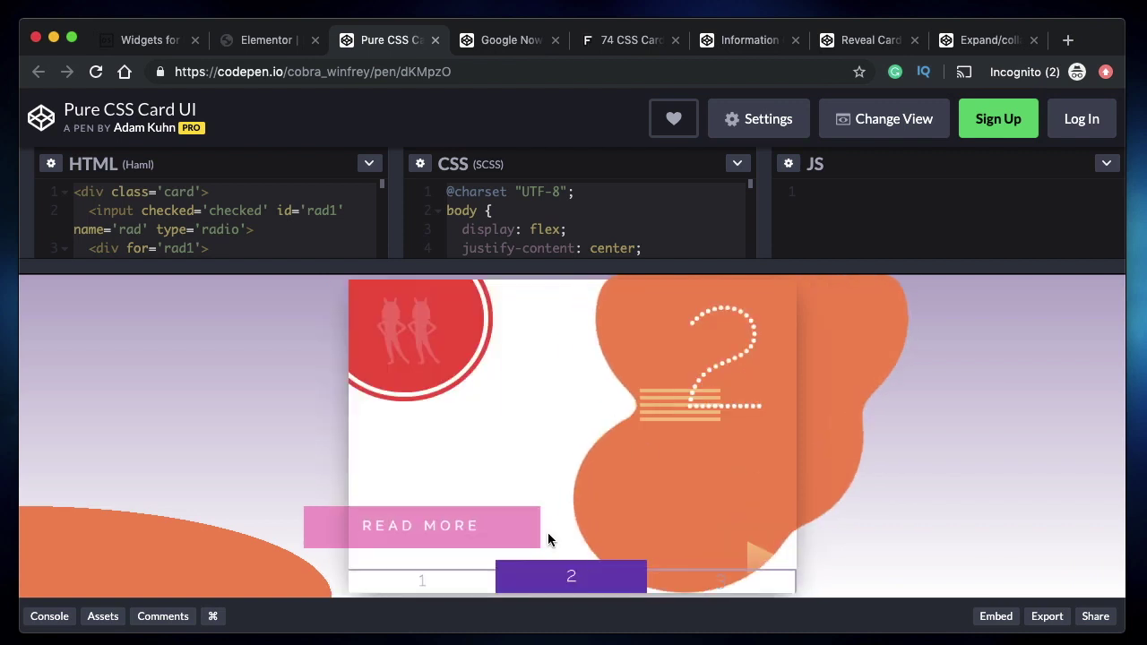
click(691, 585)
click(480, 520)
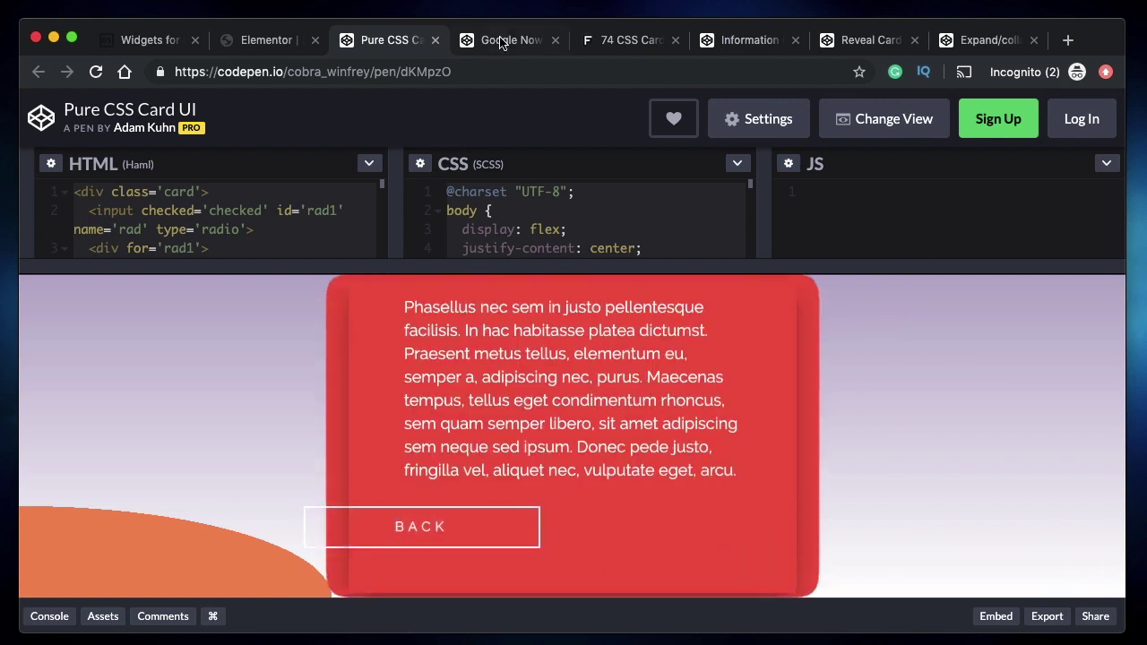
- Flip the Manning and Brees Google Now cards, then drop an Image Box at the Elementor page top
click(503, 41)
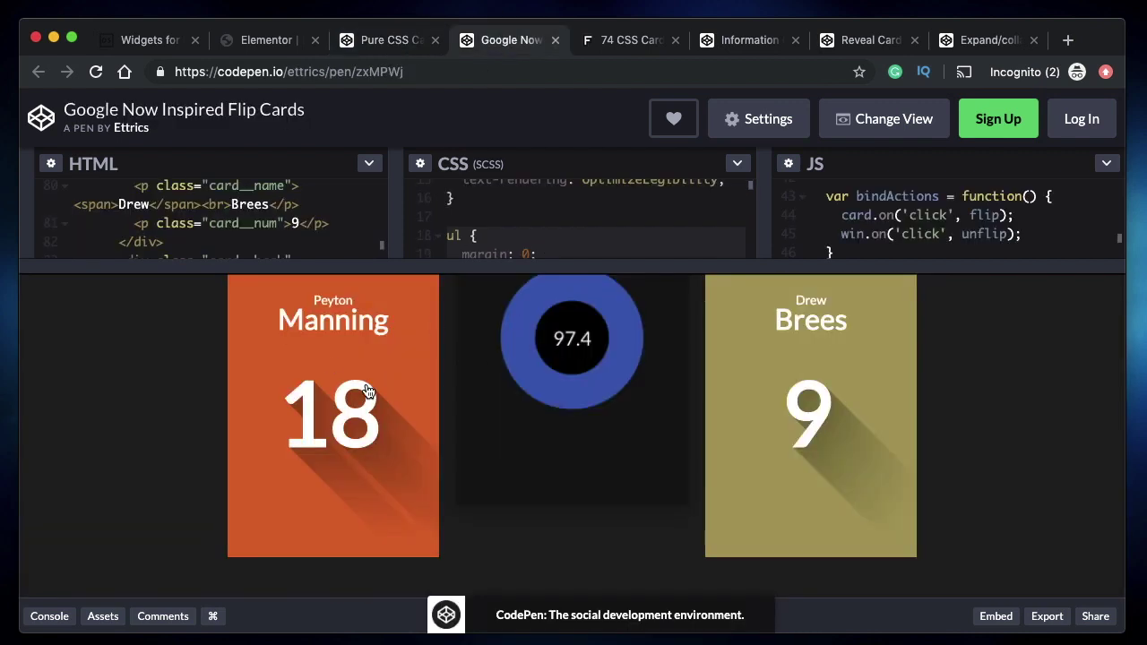
click(367, 392)
click(843, 385)
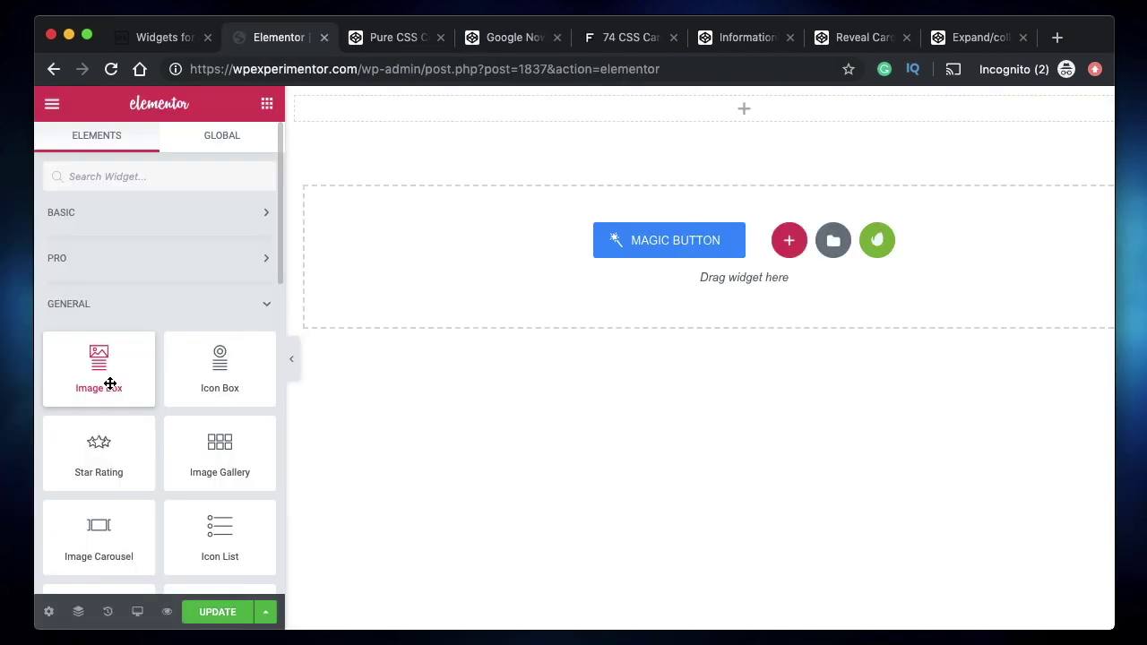
drag(110, 379, 474, 120)
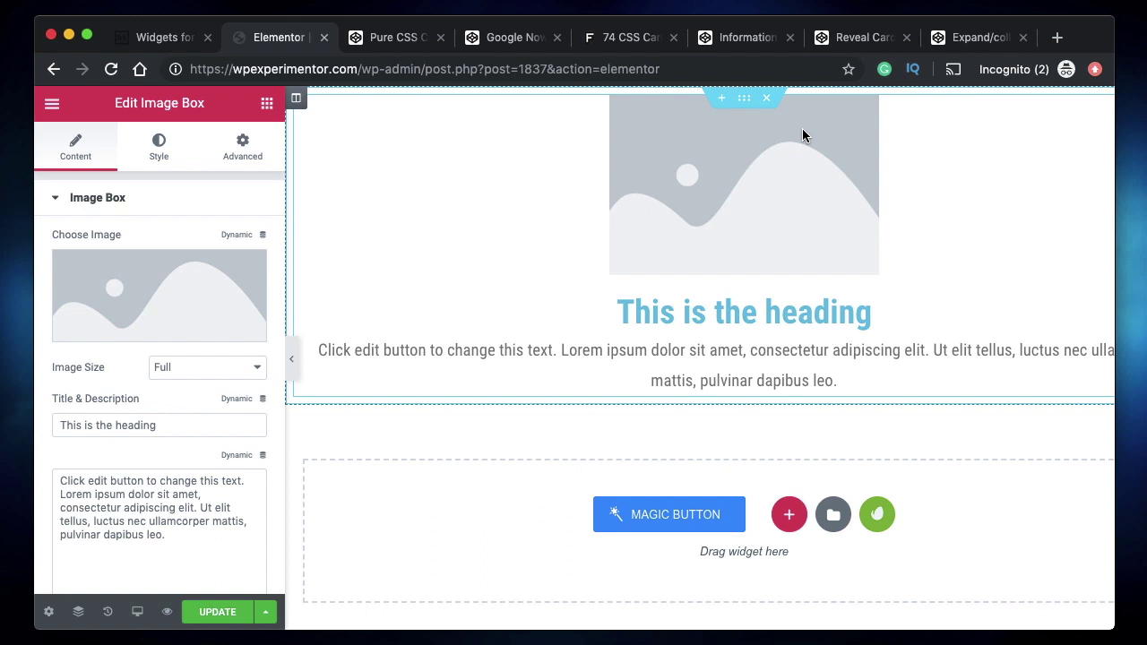
- Set the Image Box image size to Medium - 300 x 300
click(265, 105)
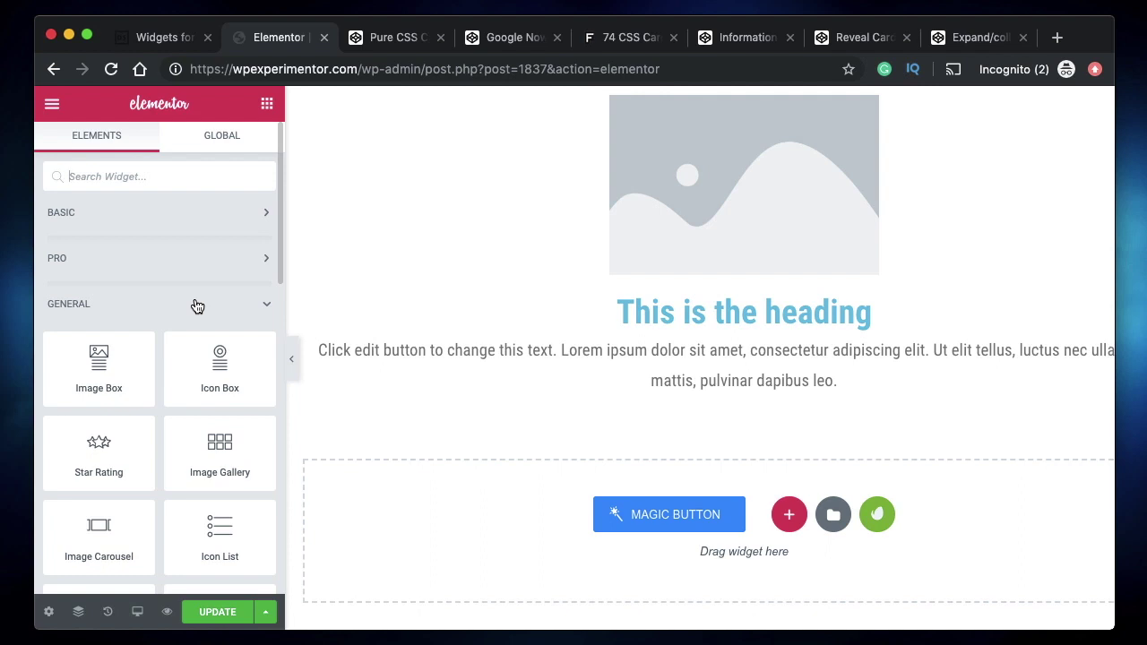
click(706, 283)
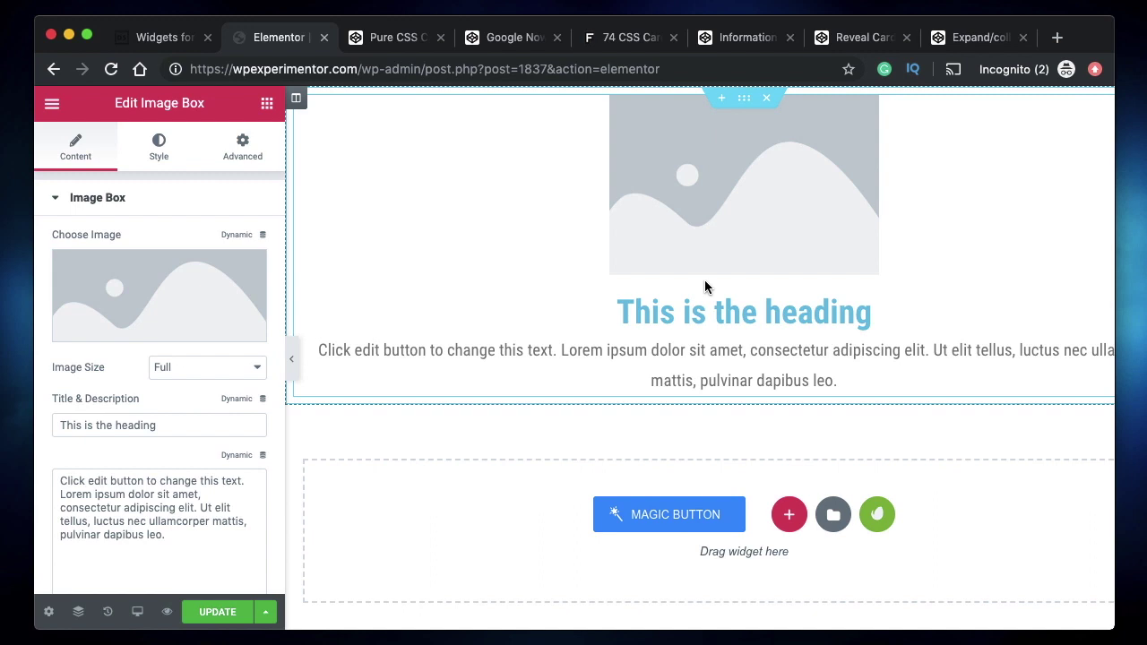
mouse_move(120, 269)
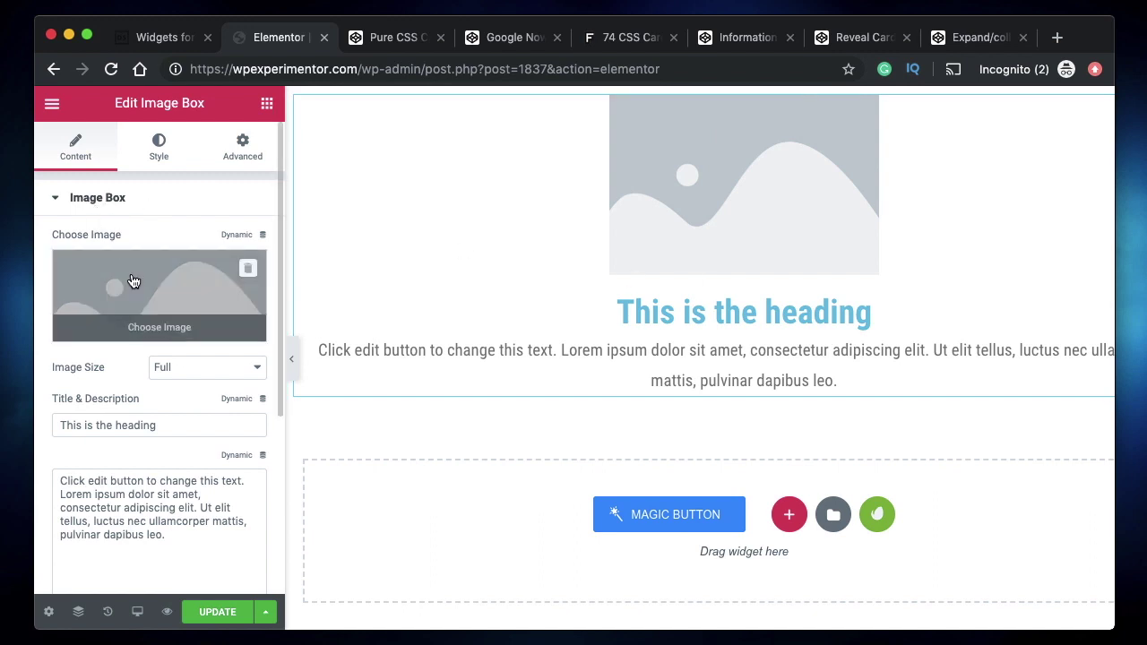
click(260, 236)
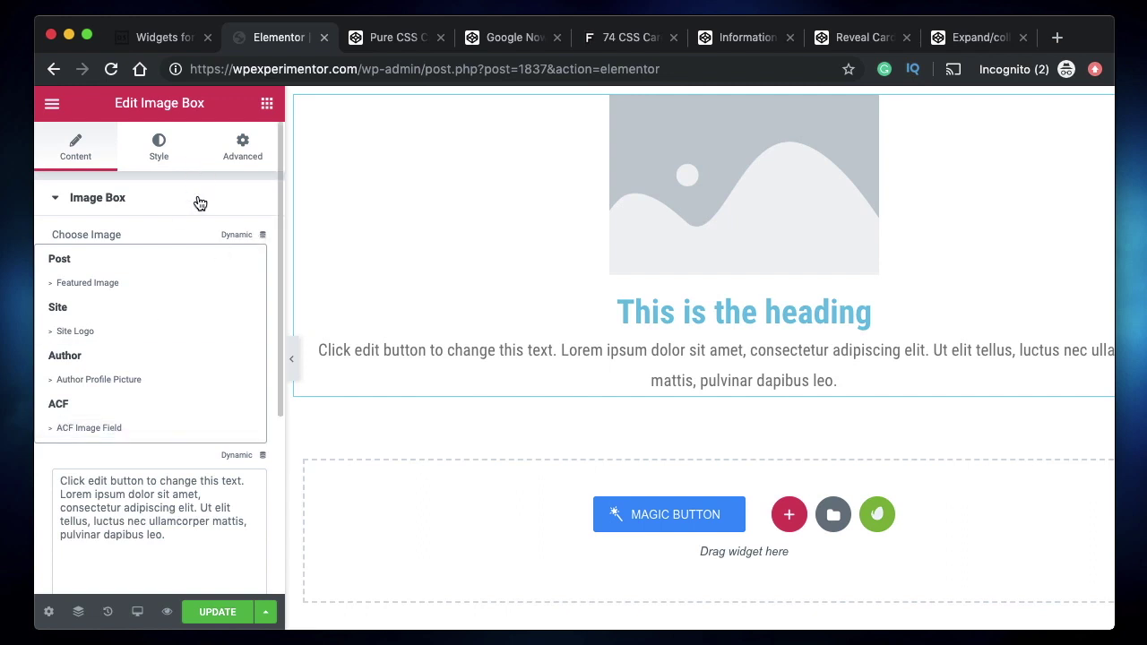
click(198, 200)
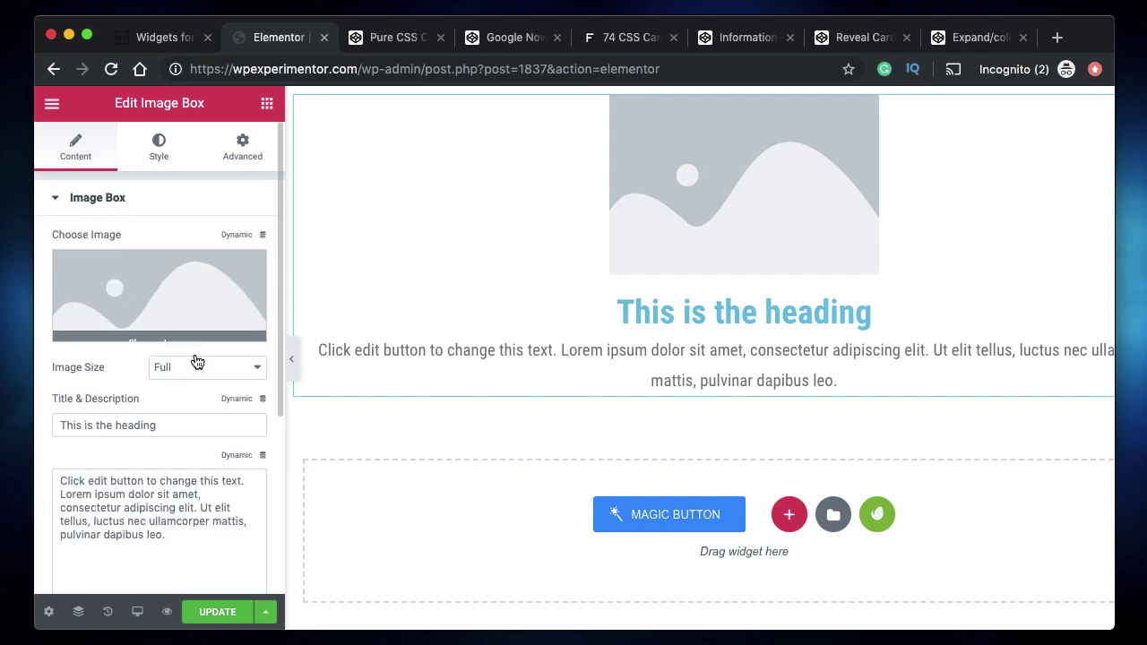
click(200, 370)
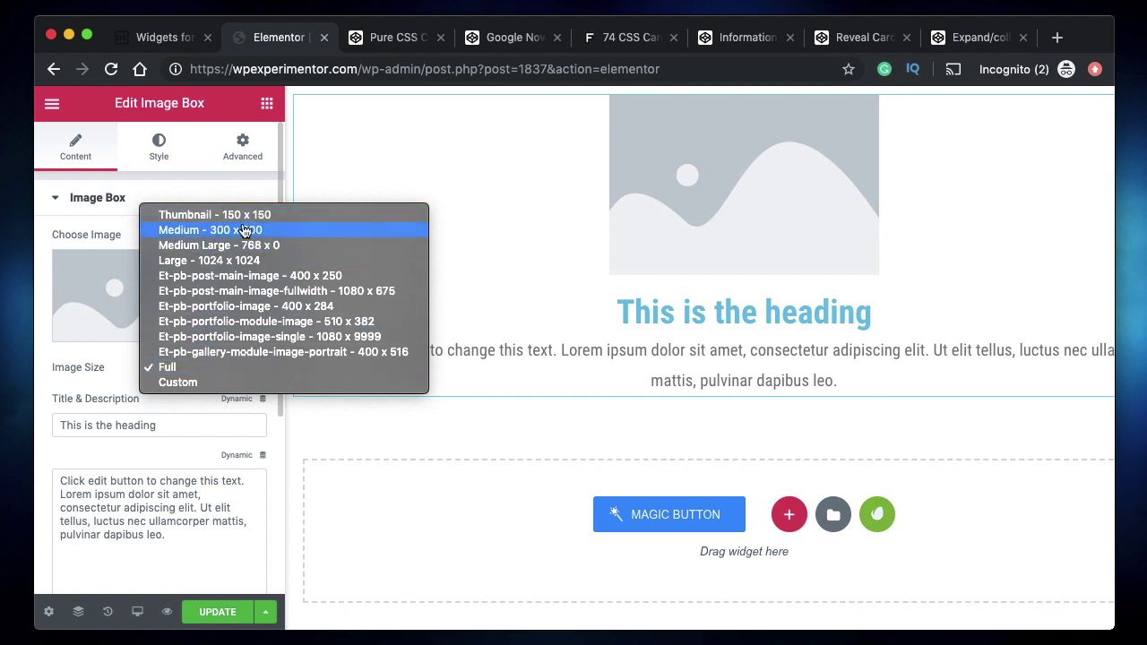
click(220, 231)
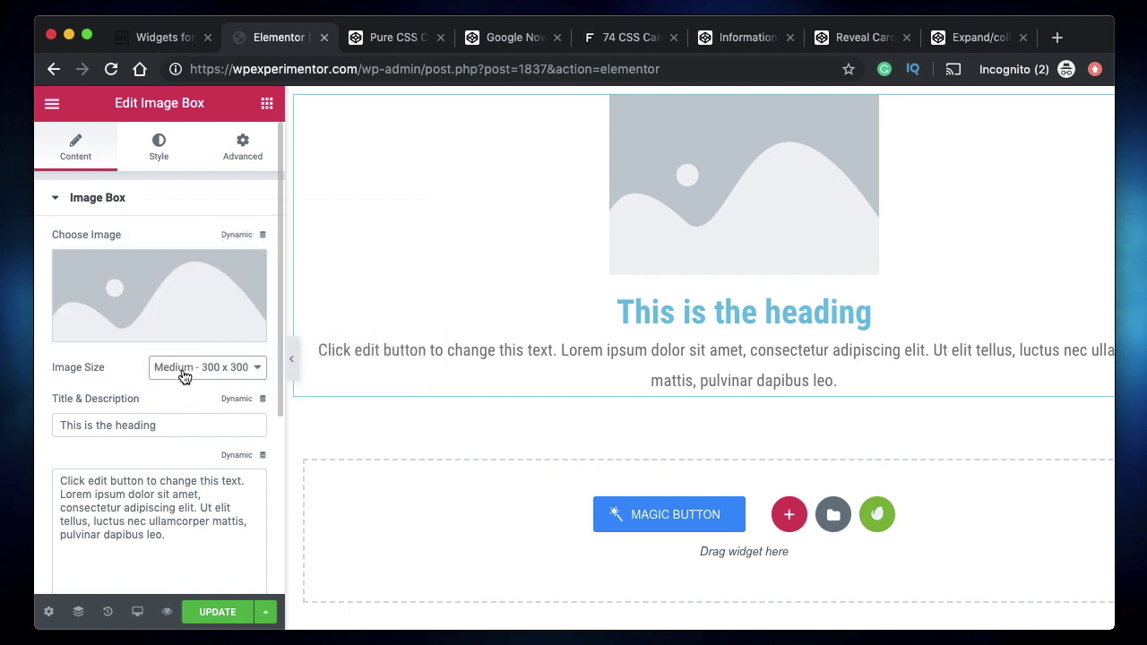
- Pick about-image-1.png in the Media Library and insert it into the Image Box
click(154, 291)
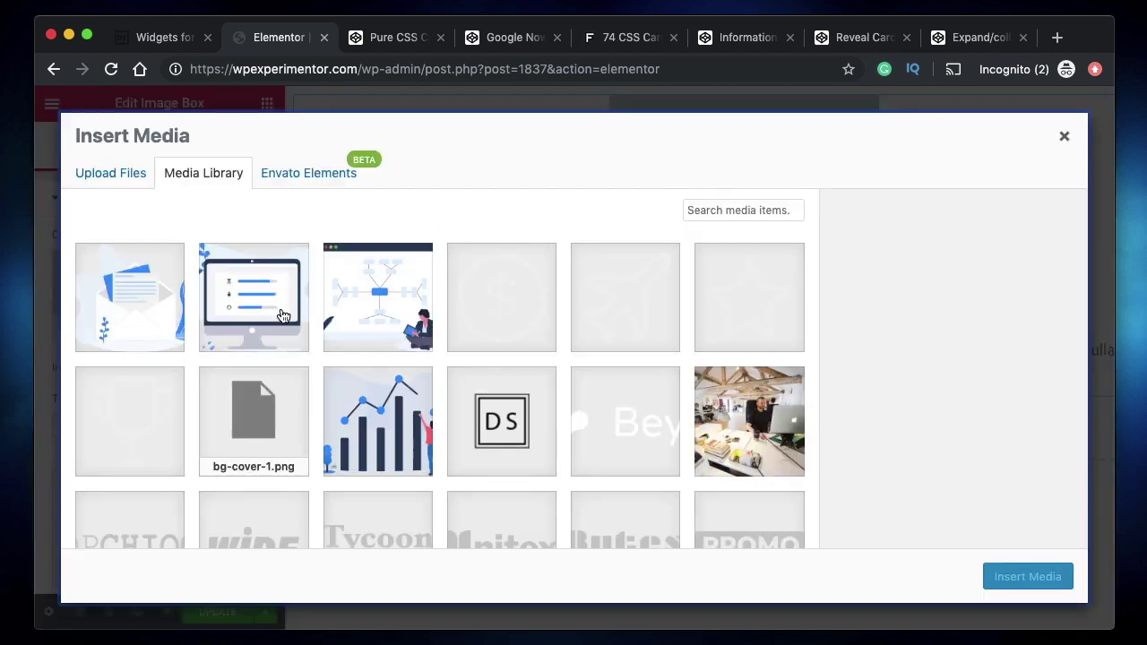
click(283, 315)
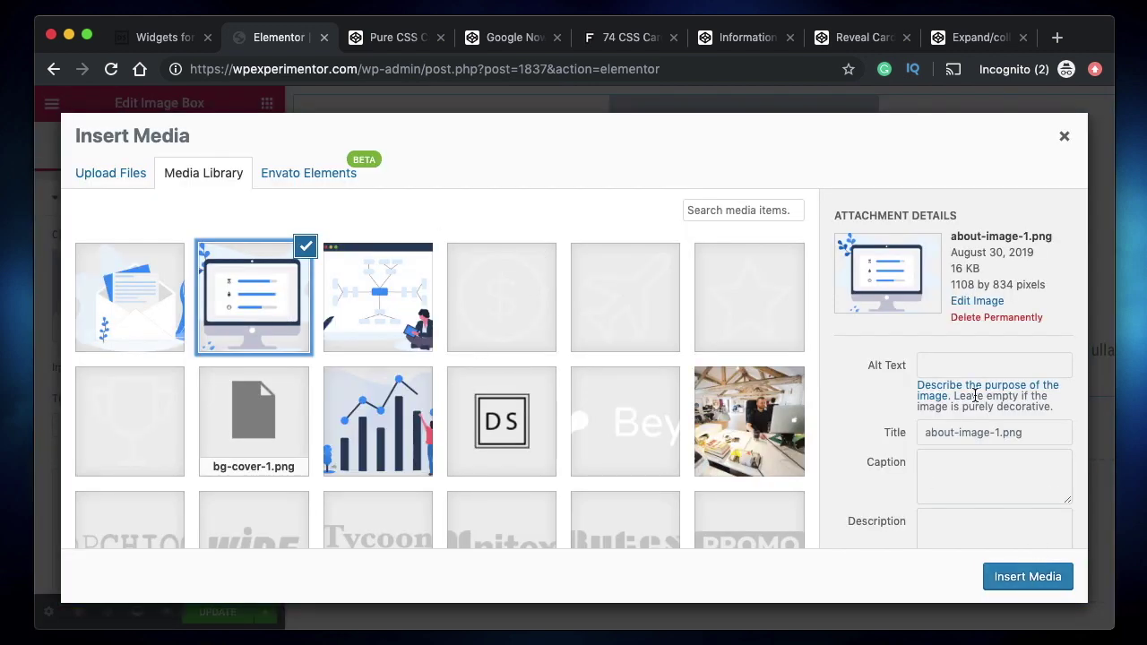
click(974, 284)
triple_click(974, 284)
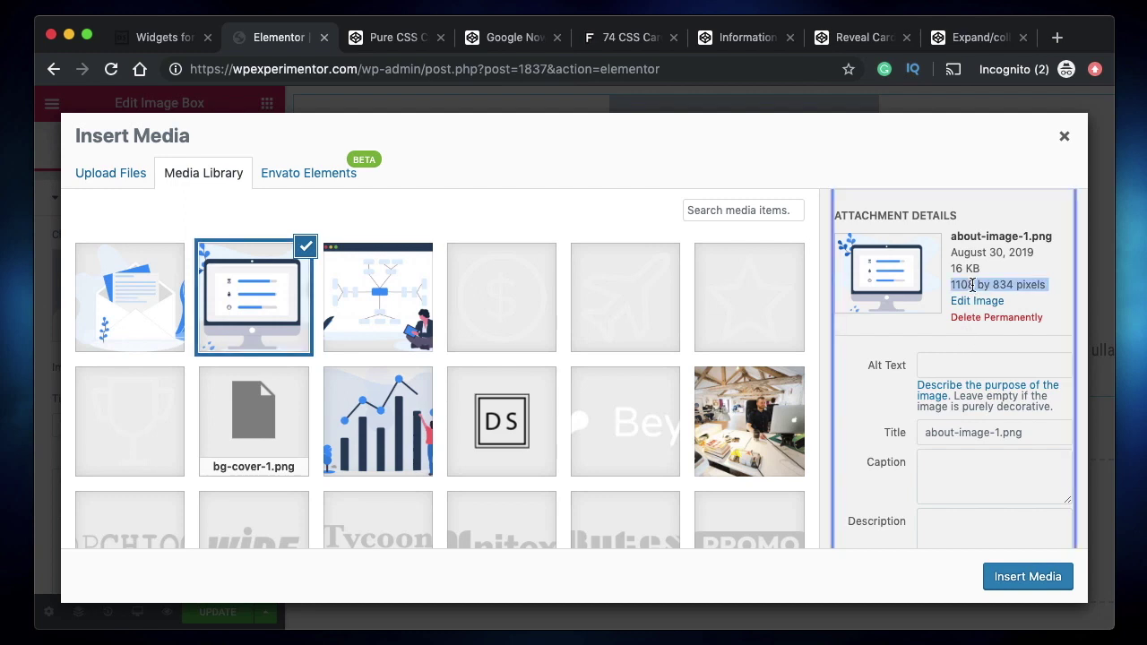
double_click(1002, 284)
triple_click(1002, 285)
click(1022, 581)
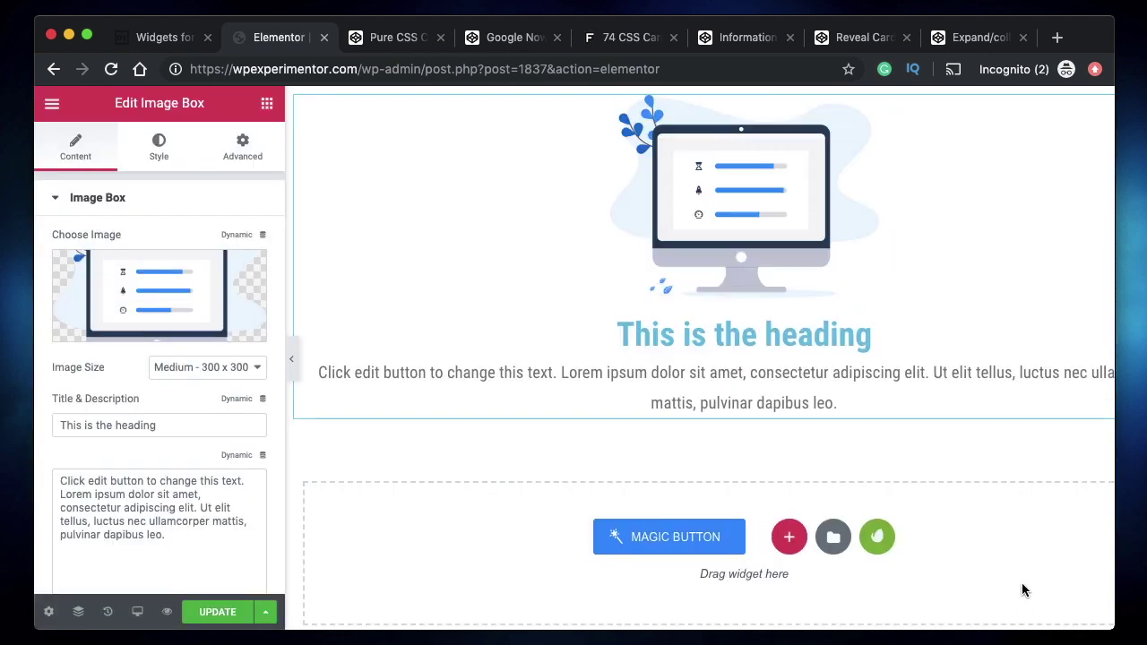
- Try the Large 1024 x 1024 and Thumbnail 150 x 150 image sizes, glancing at image styling
click(207, 366)
click(200, 389)
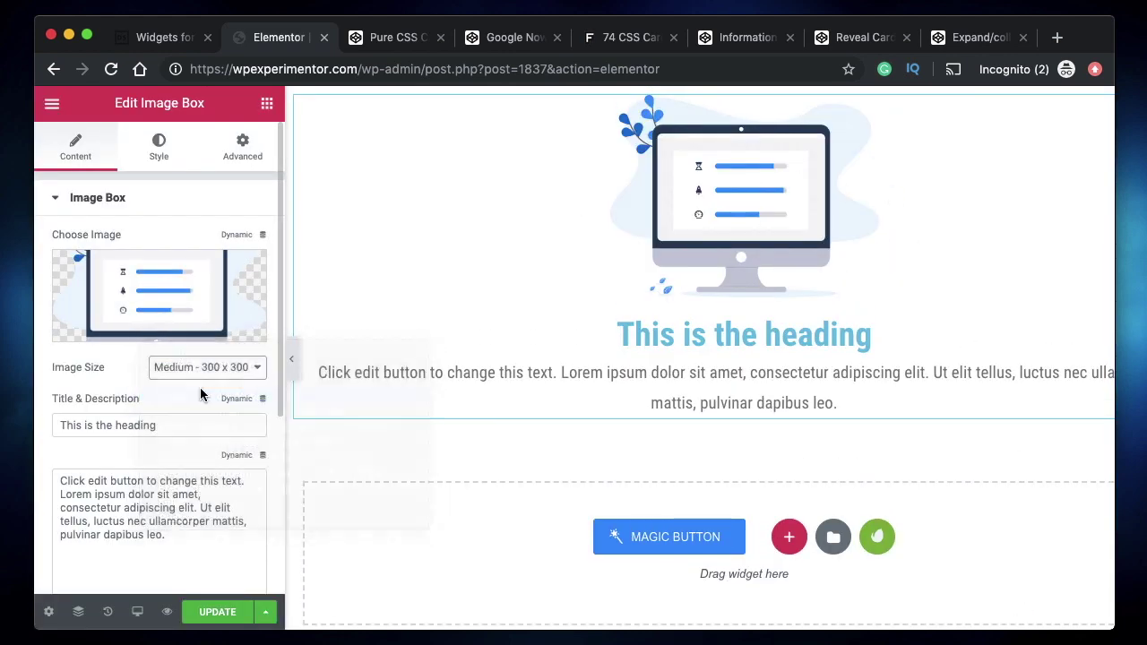
click(203, 369)
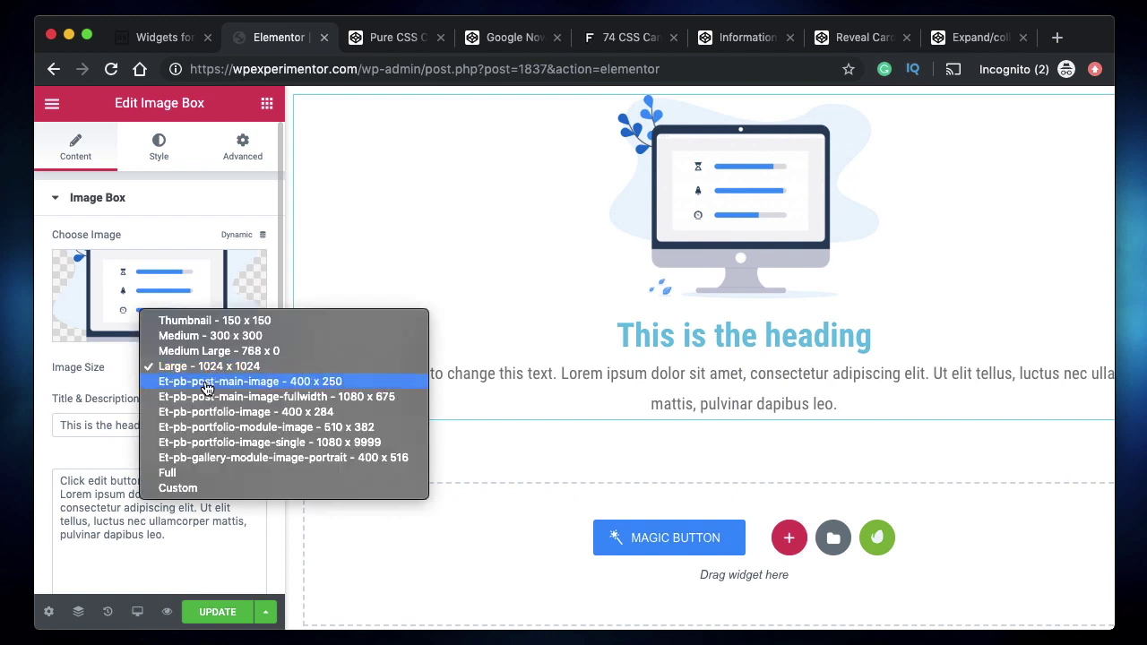
click(215, 321)
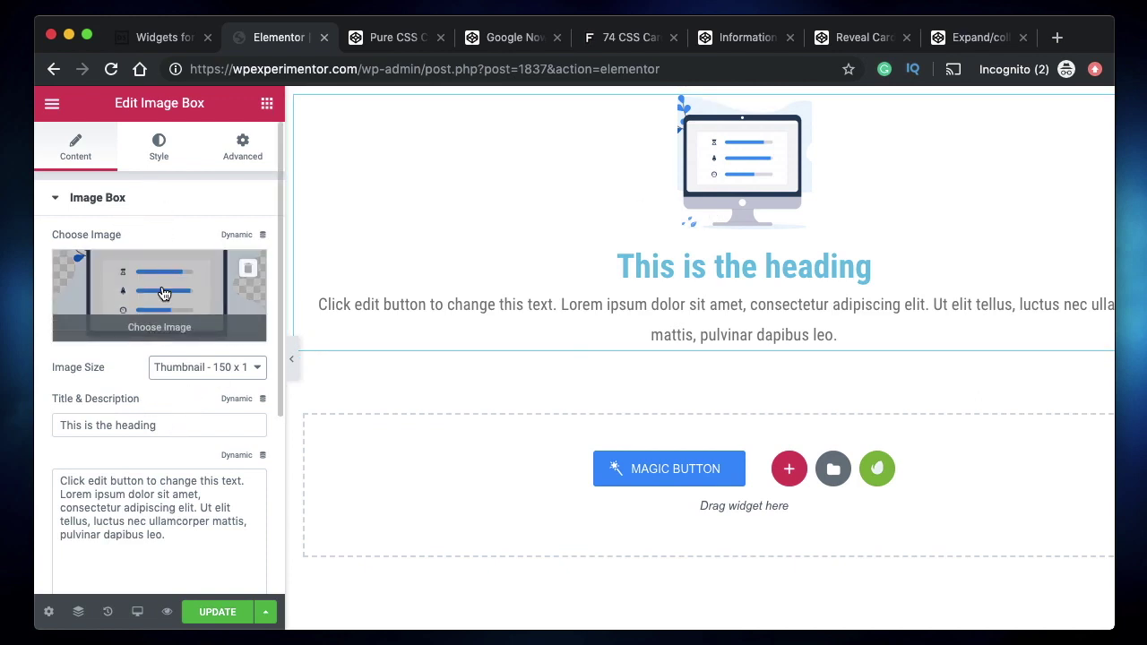
click(166, 159)
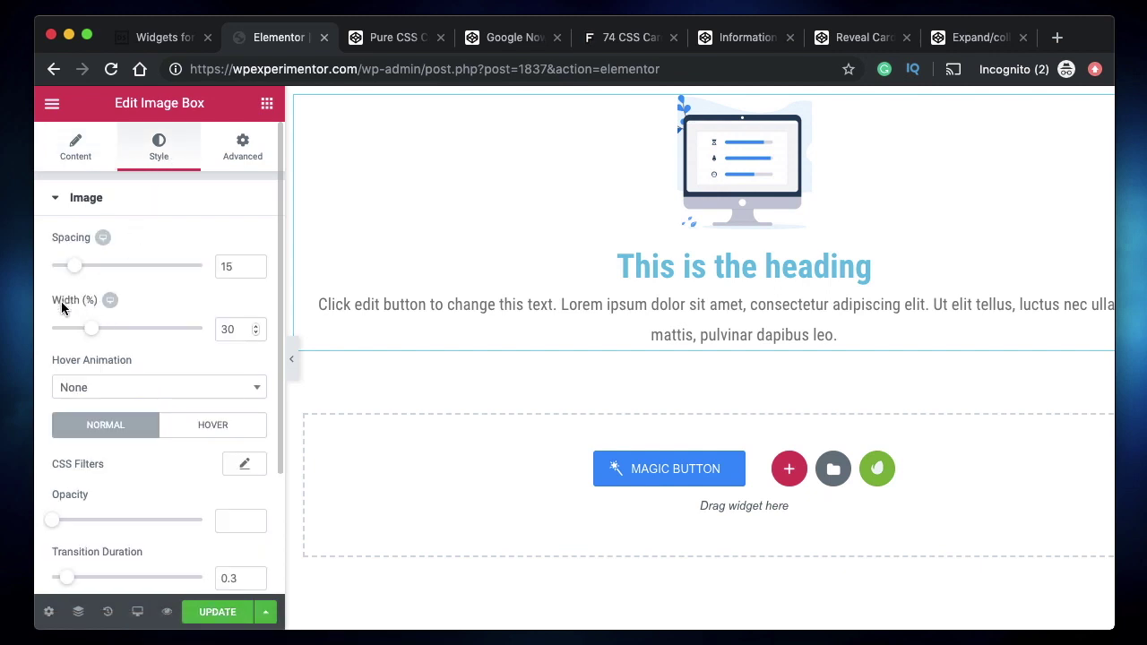
click(79, 168)
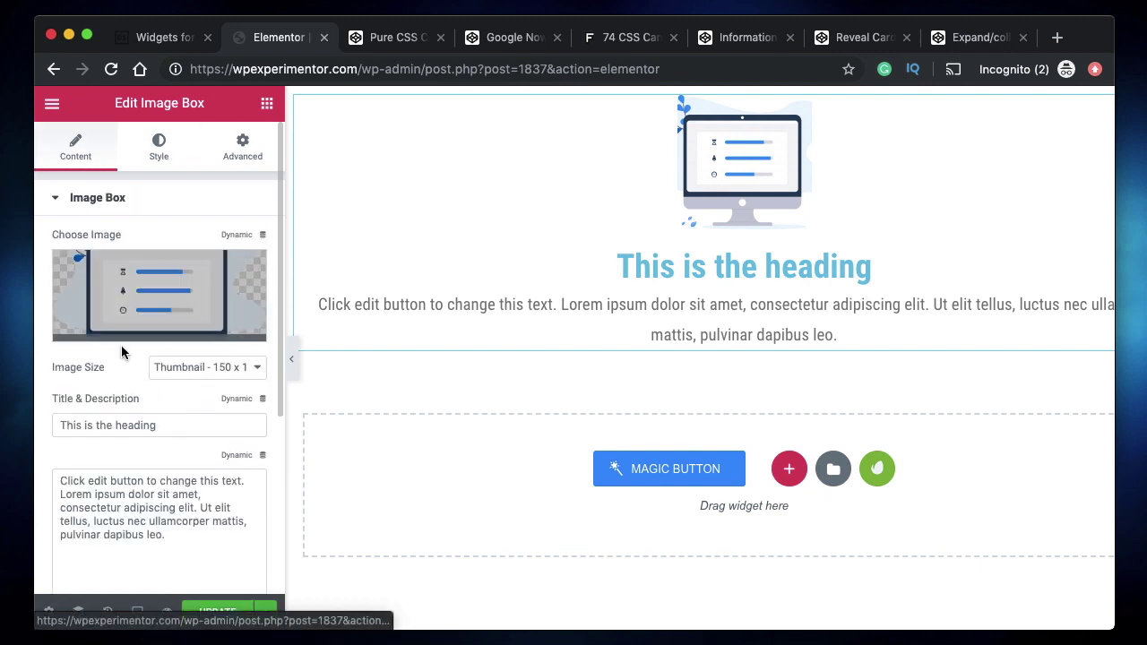
- Check the 30% image width, then set the image size to Large - 1024 x 1024
click(159, 156)
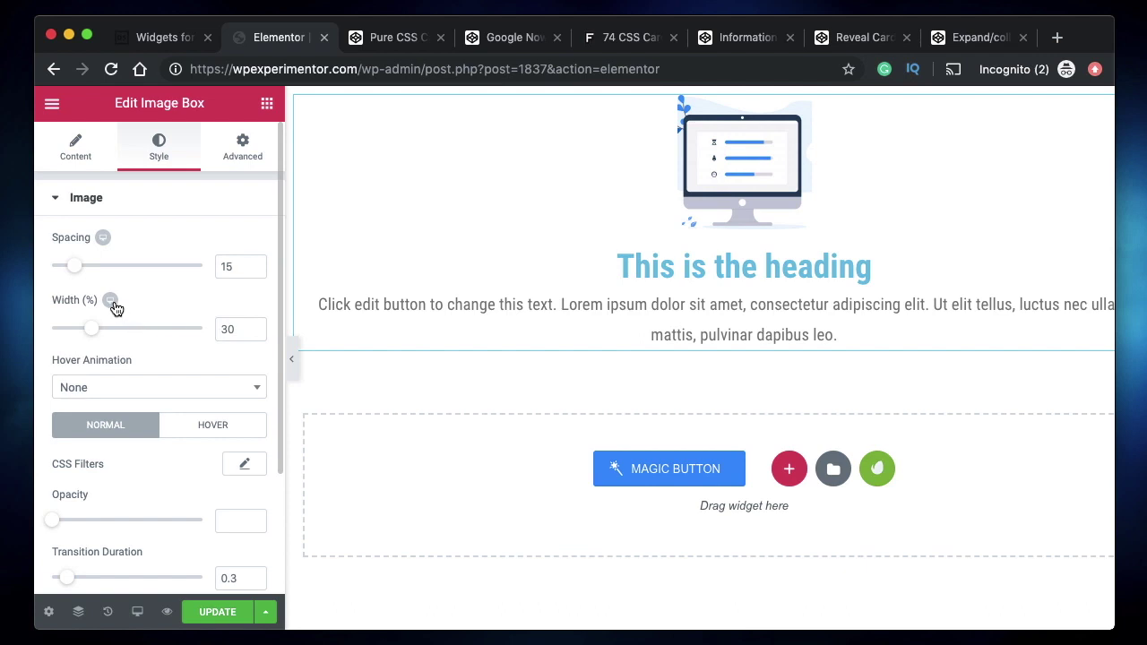
double_click(227, 328)
click(77, 151)
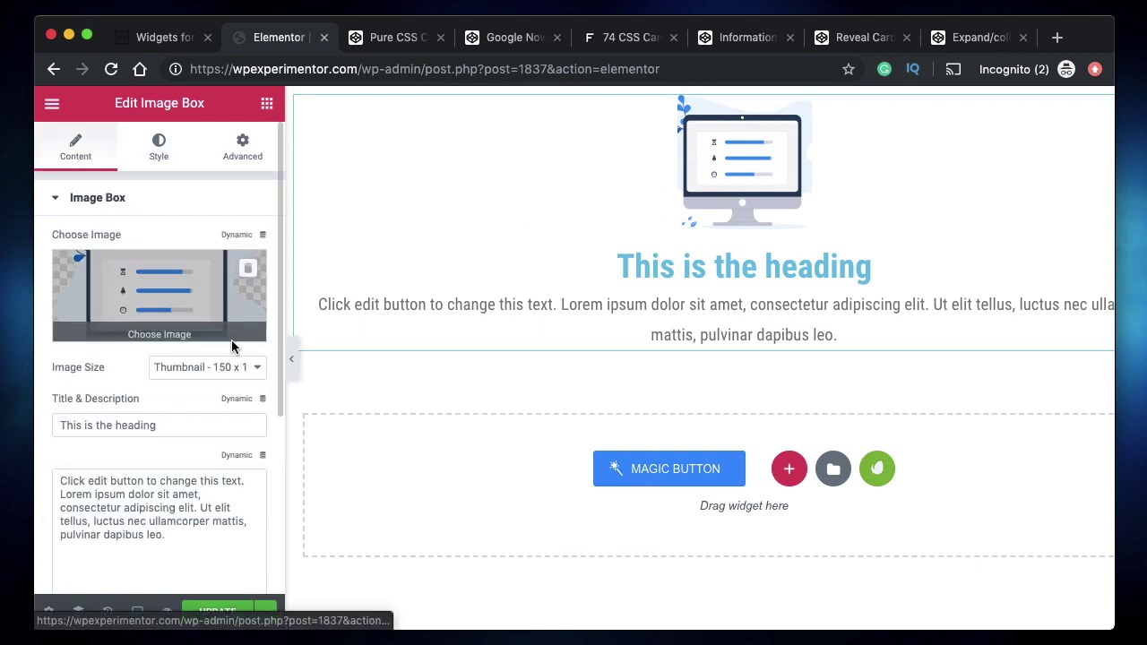
click(230, 366)
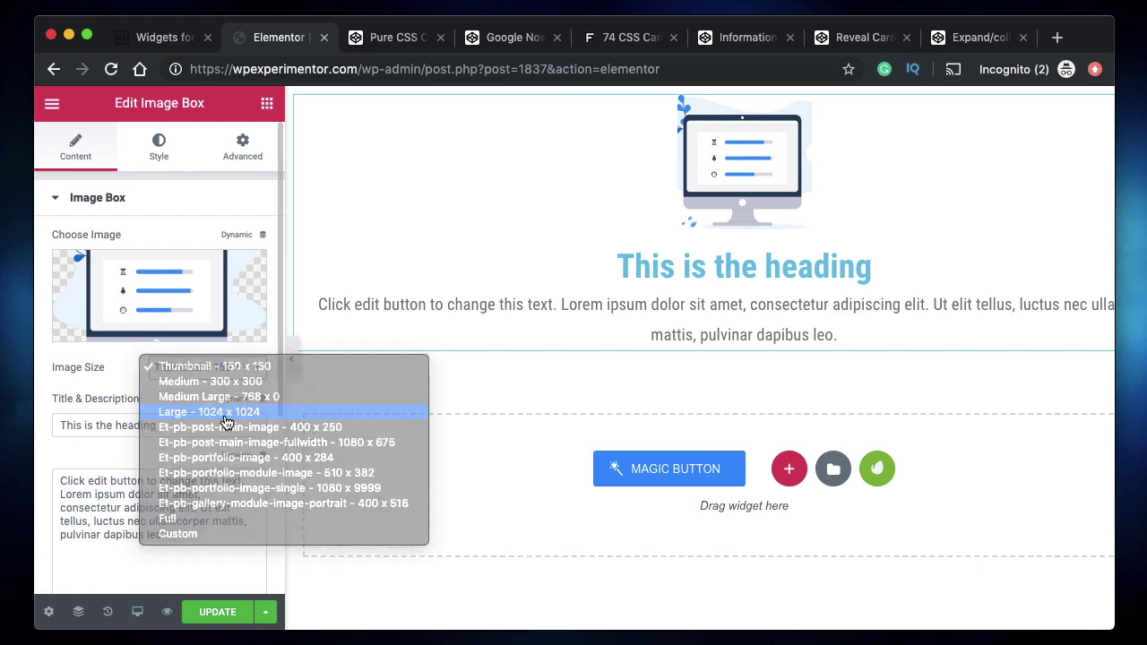
click(227, 412)
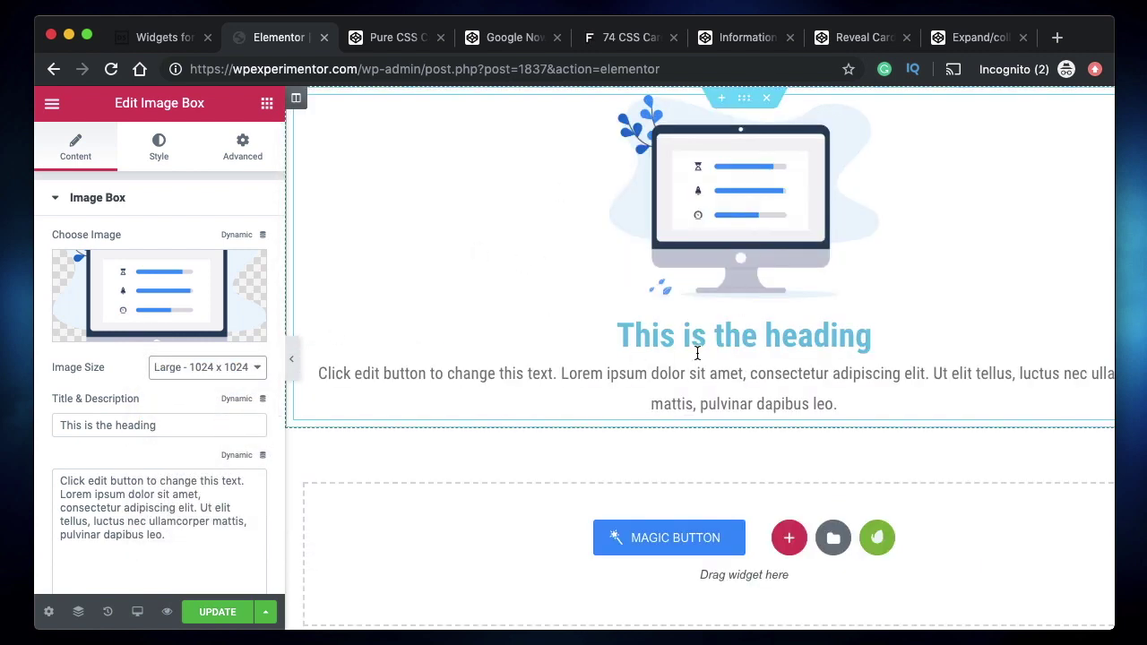
click(159, 148)
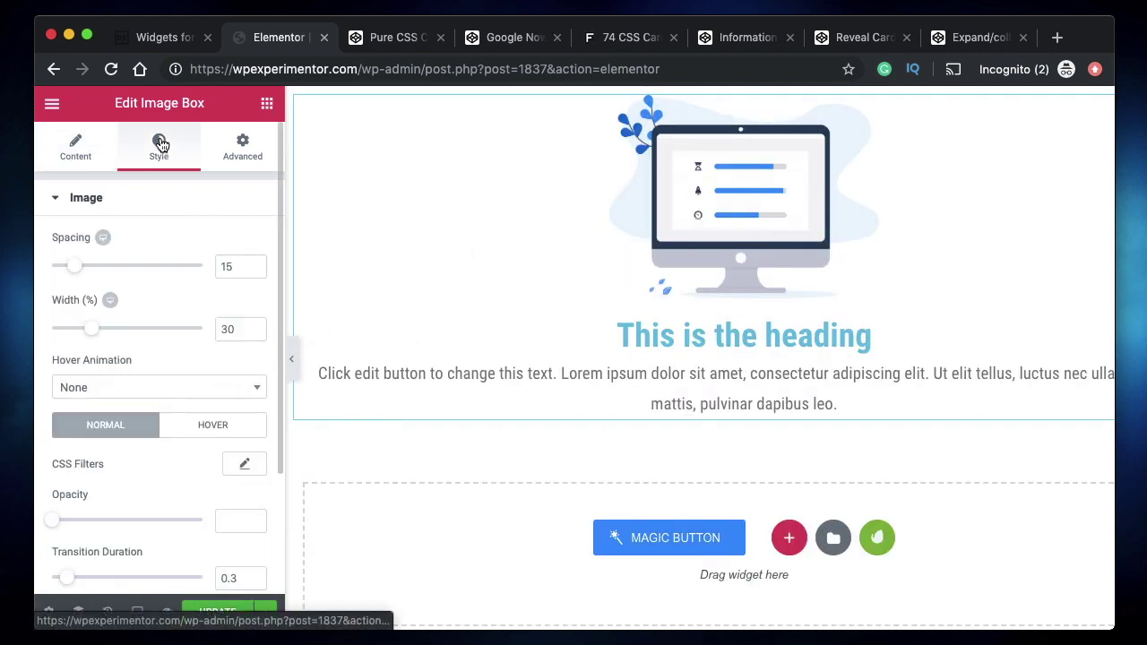
- Widen the image to 61% and preview the layout at tablet and mobile widths before returning to desktop
drag(97, 333, 145, 338)
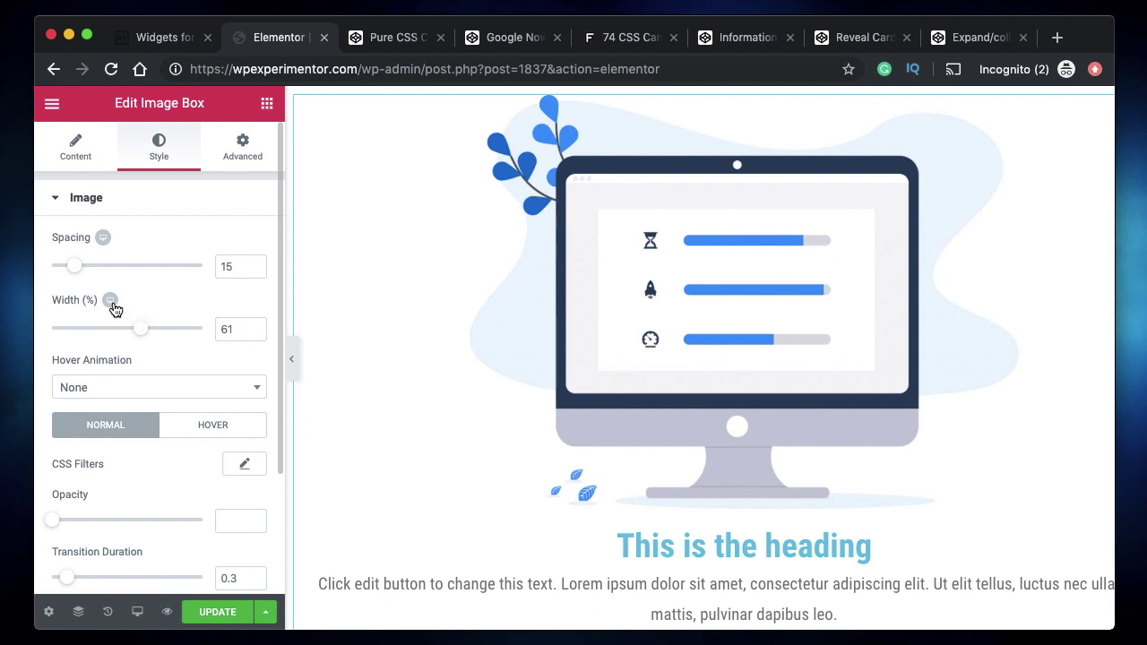
click(111, 303)
click(130, 303)
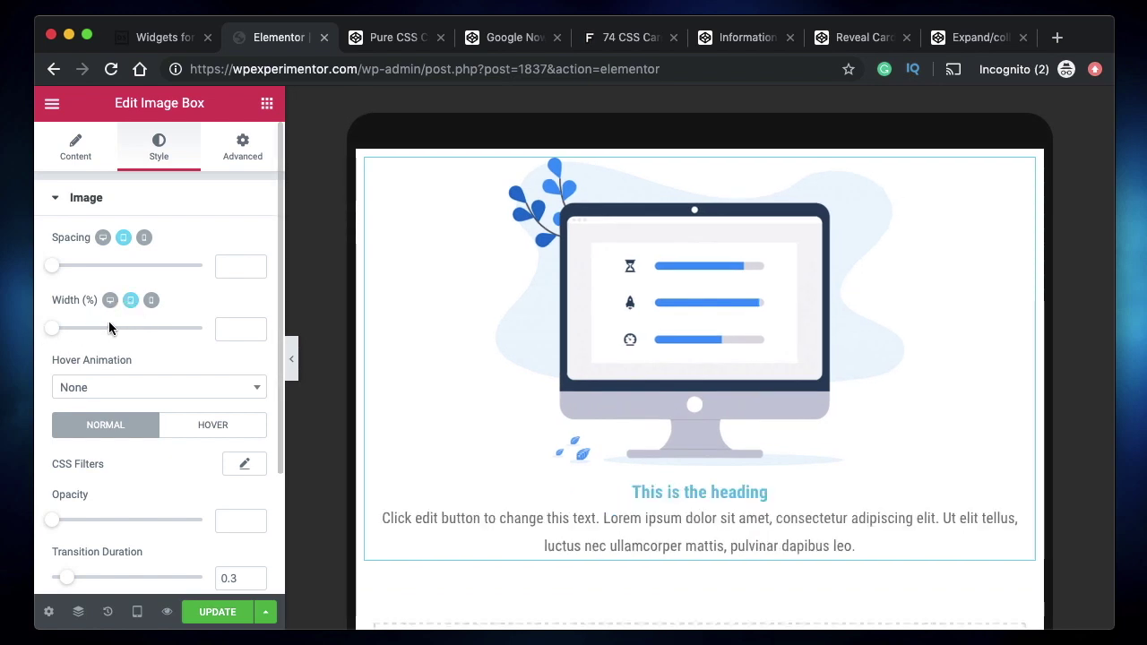
click(153, 303)
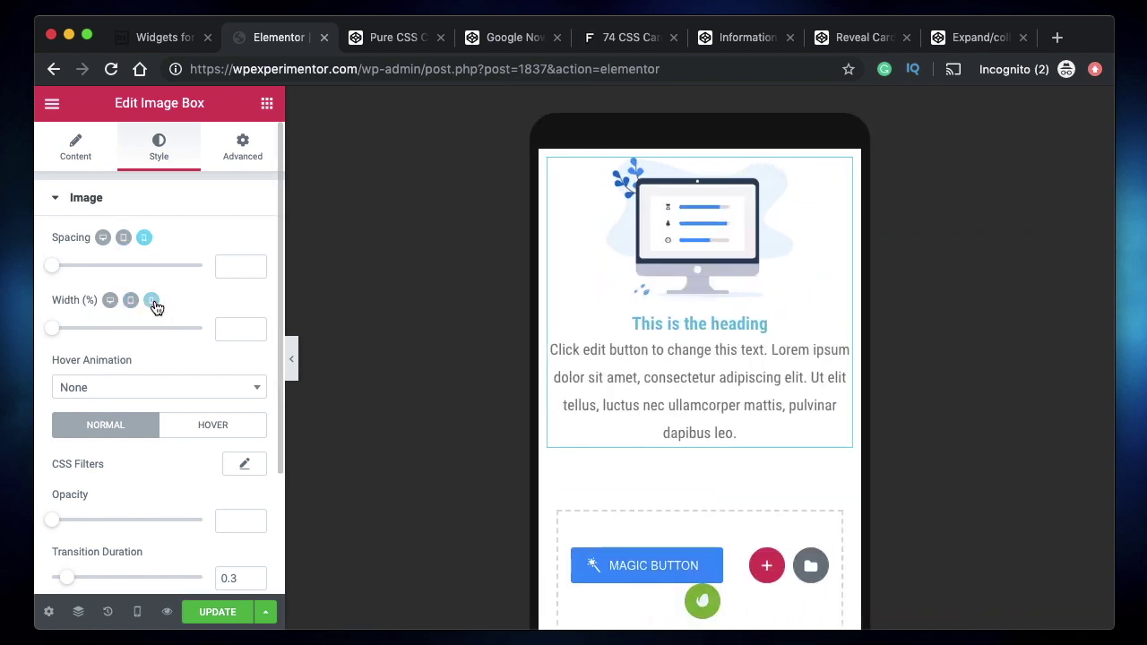
click(110, 300)
click(78, 154)
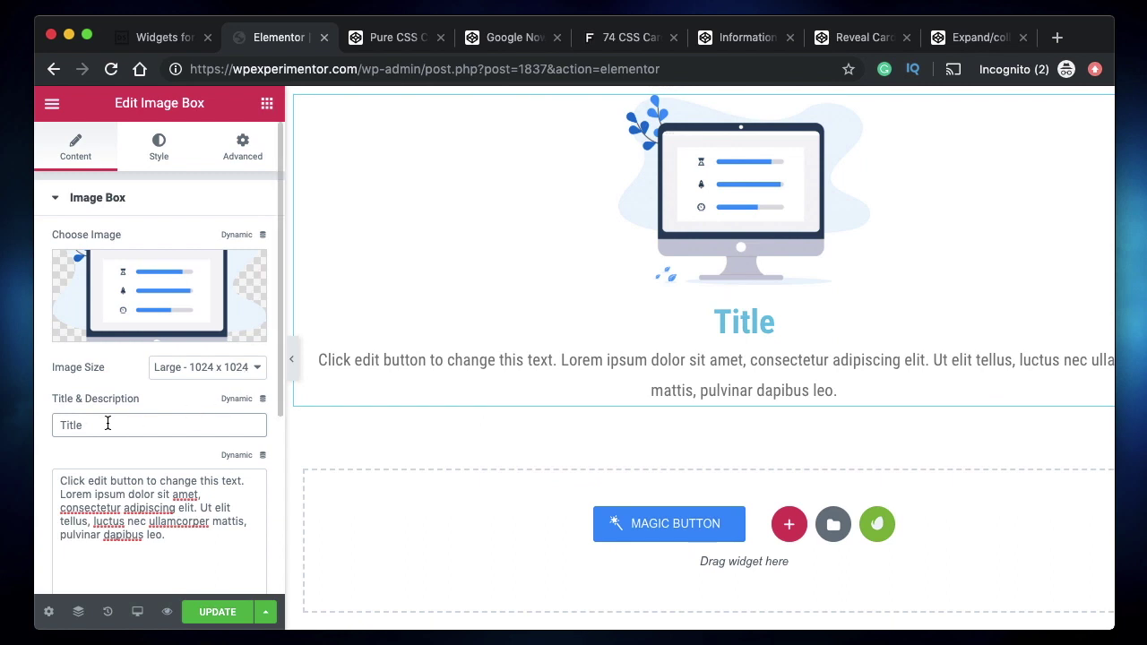
- Search widgets for 'text' and drop a Text Editor widget below the Image Box
click(267, 105)
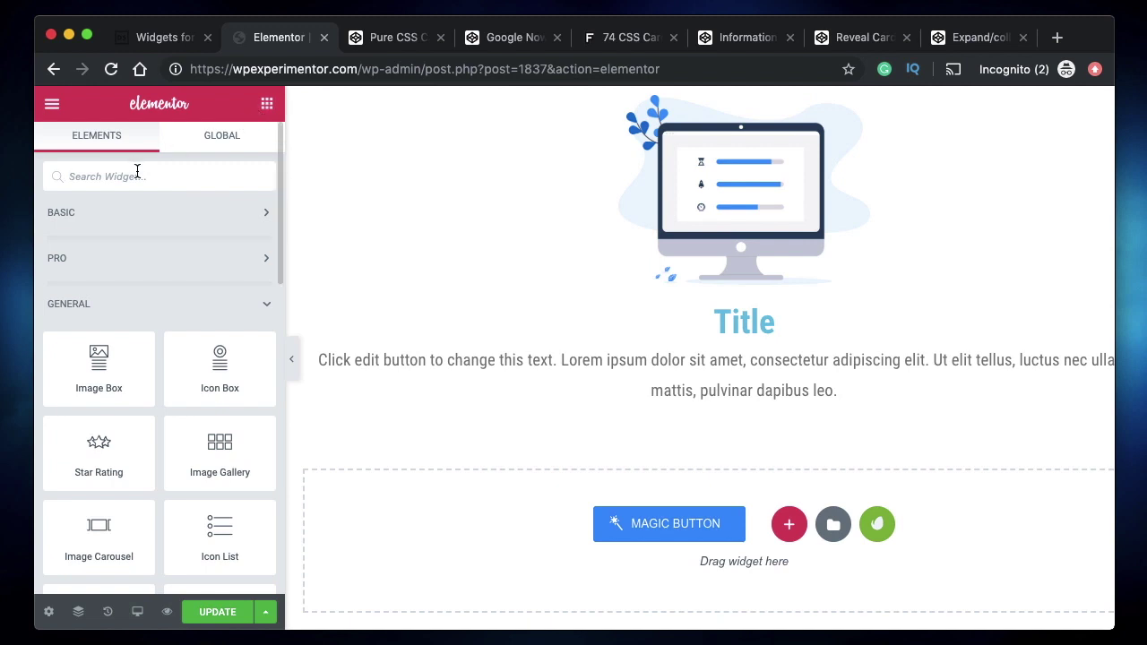
text(text)
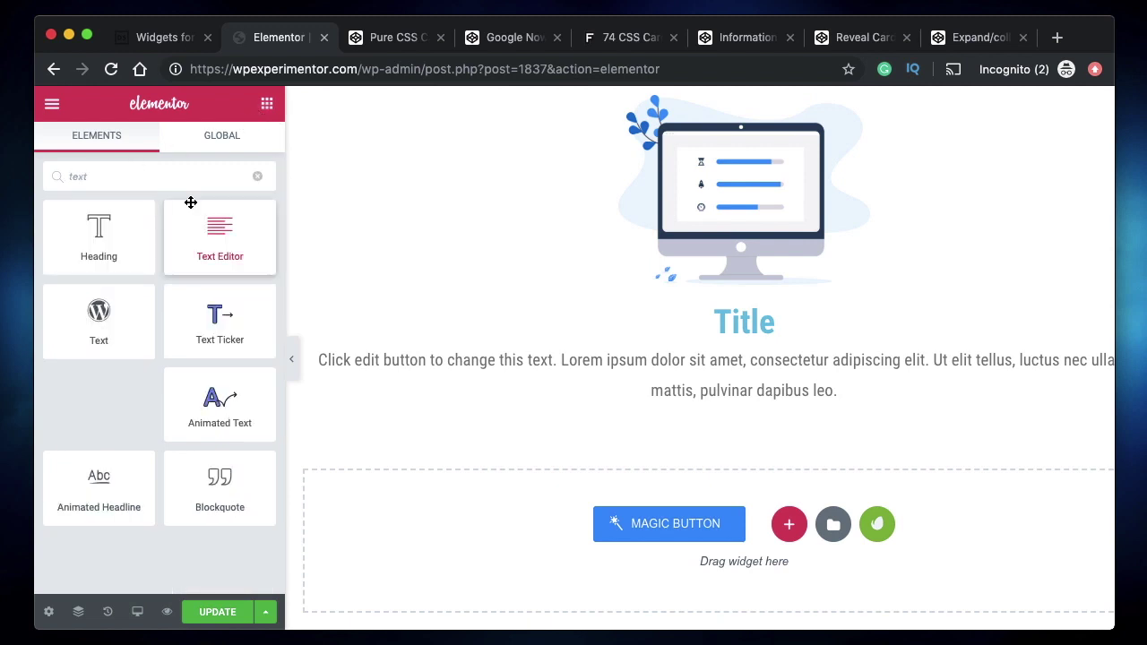
drag(238, 243, 707, 525)
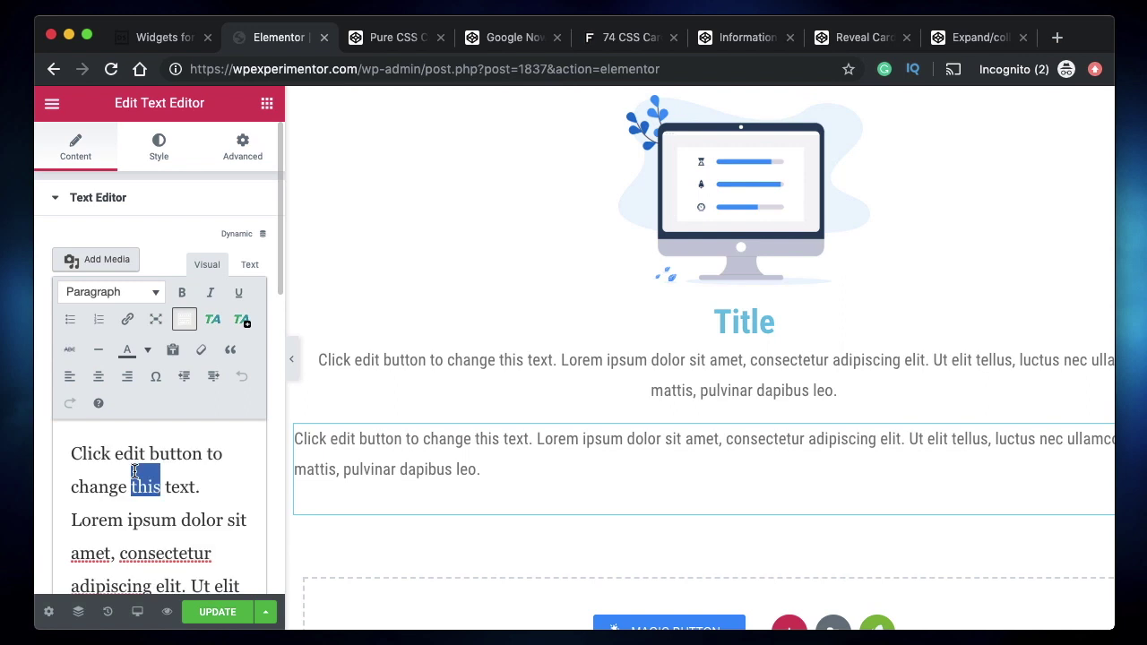
- Italicize the placeholder text and delete everything from 'Lorem' onward, keeping the first sentence
scroll(130, 492, down, 2)
triple_click(130, 491)
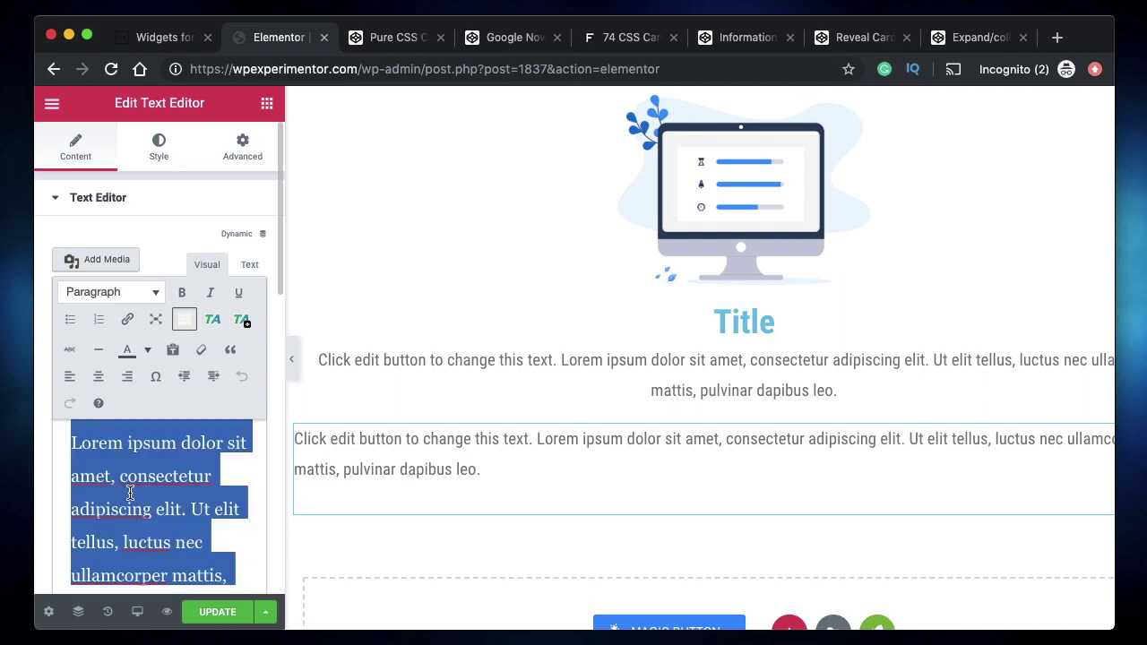
click(210, 292)
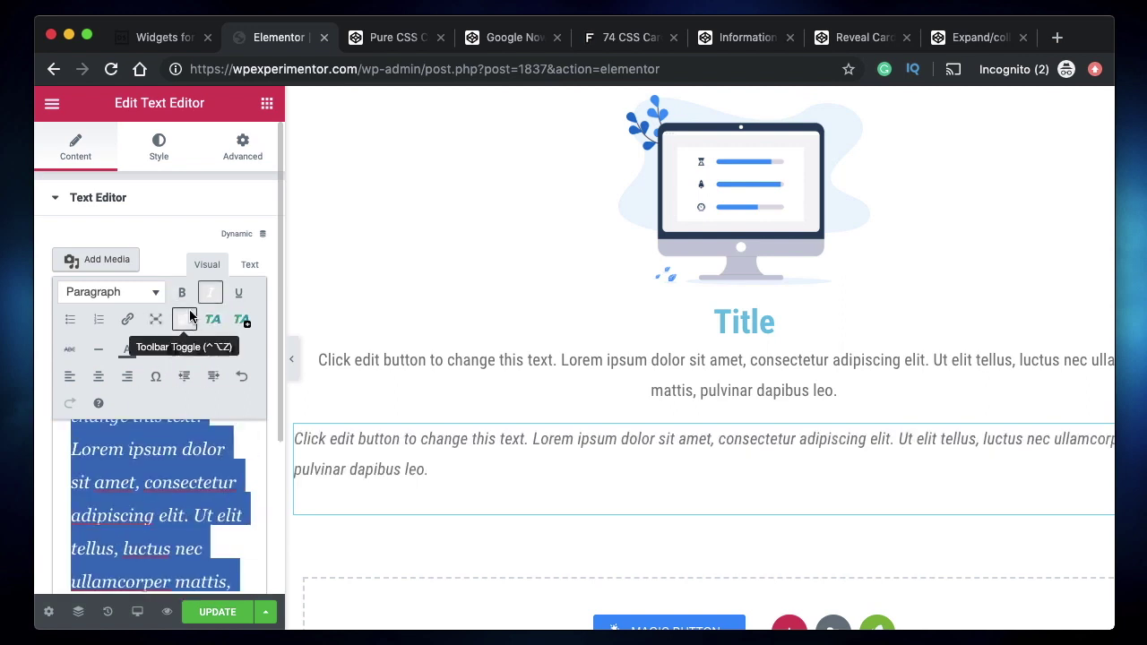
click(173, 482)
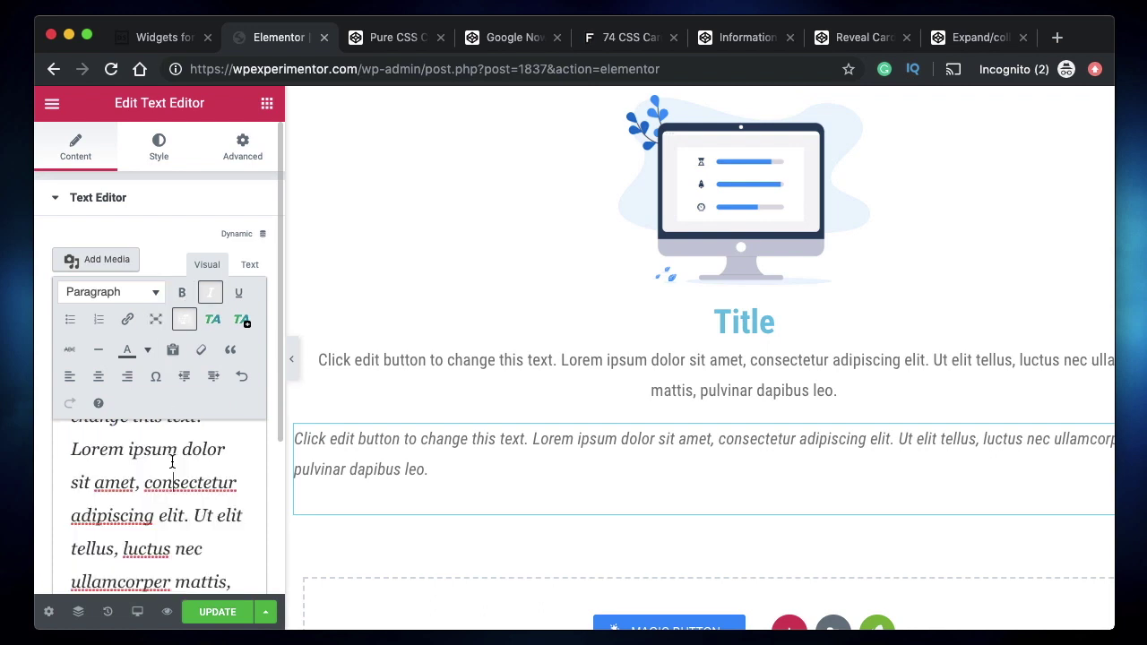
scroll(170, 475, up, 2)
click(69, 517)
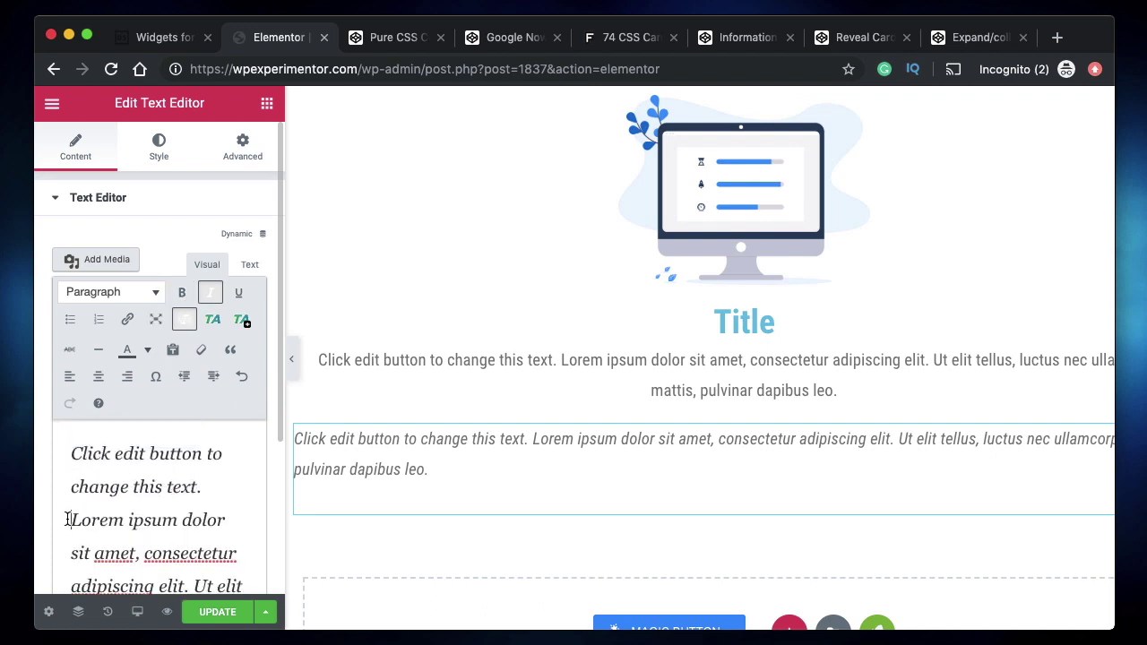
key(shift+super+Down)
key(BackSpace)
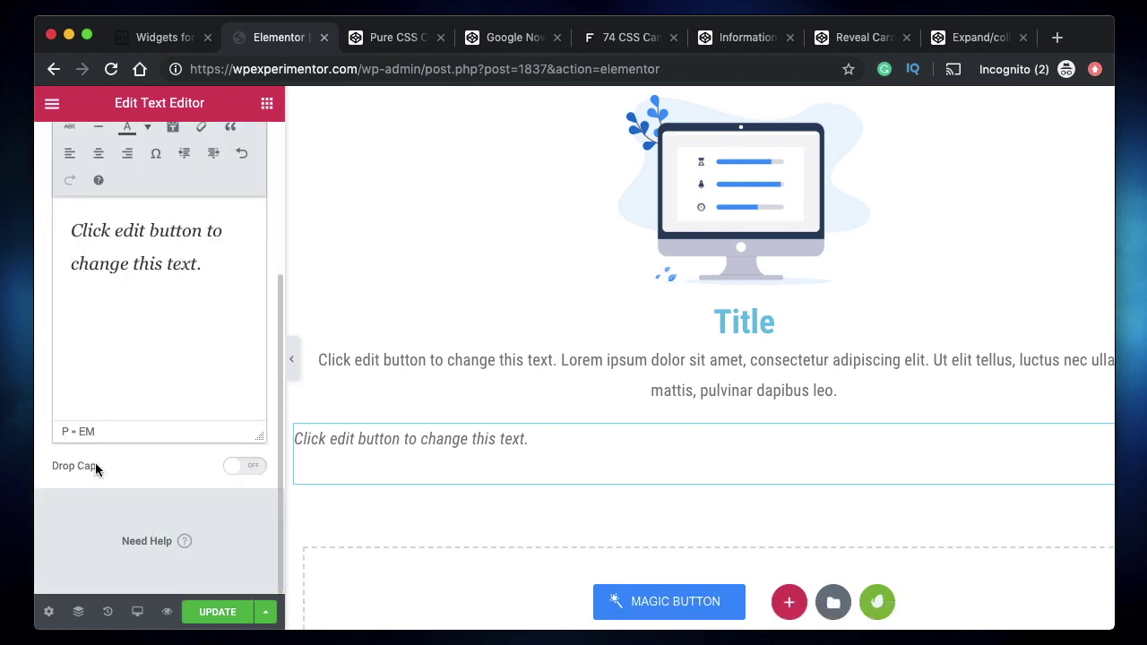
- Make 'Click edit button to change this text.' bold and underlined, then select its HTML source
double_click(167, 262)
click(167, 259)
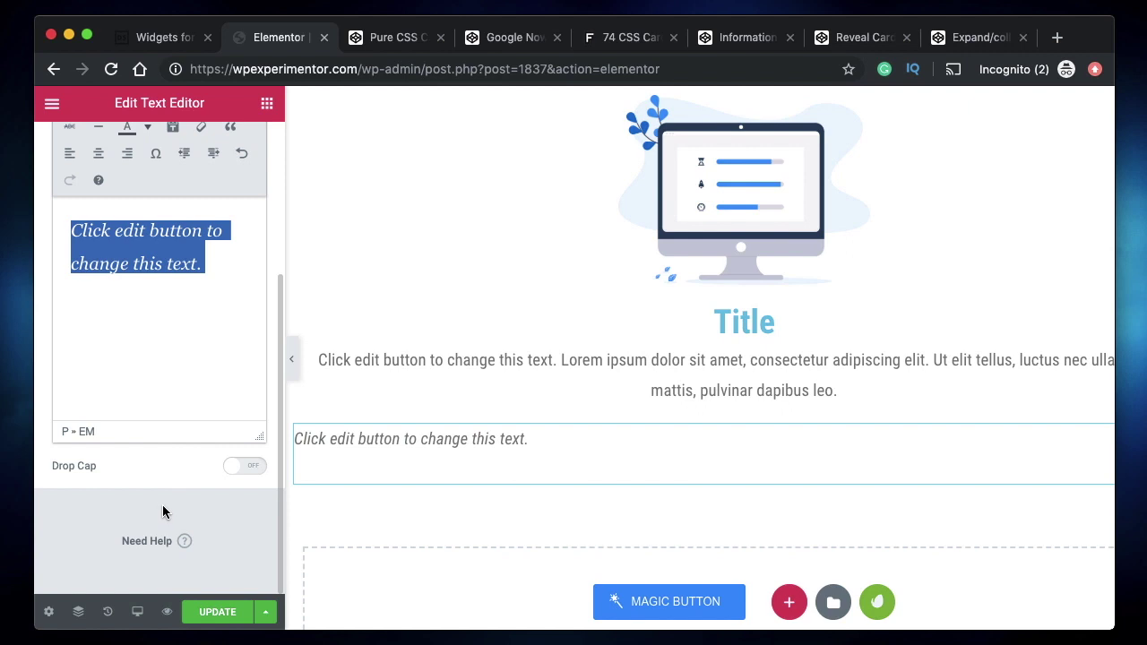
scroll(163, 504, up, 3)
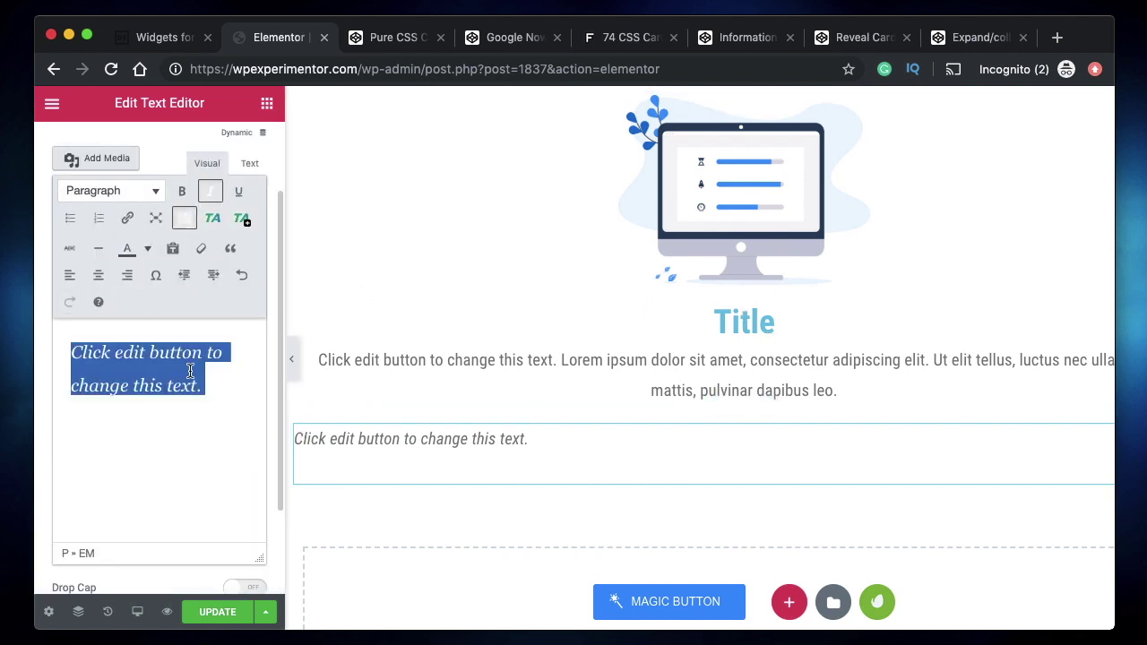
click(182, 190)
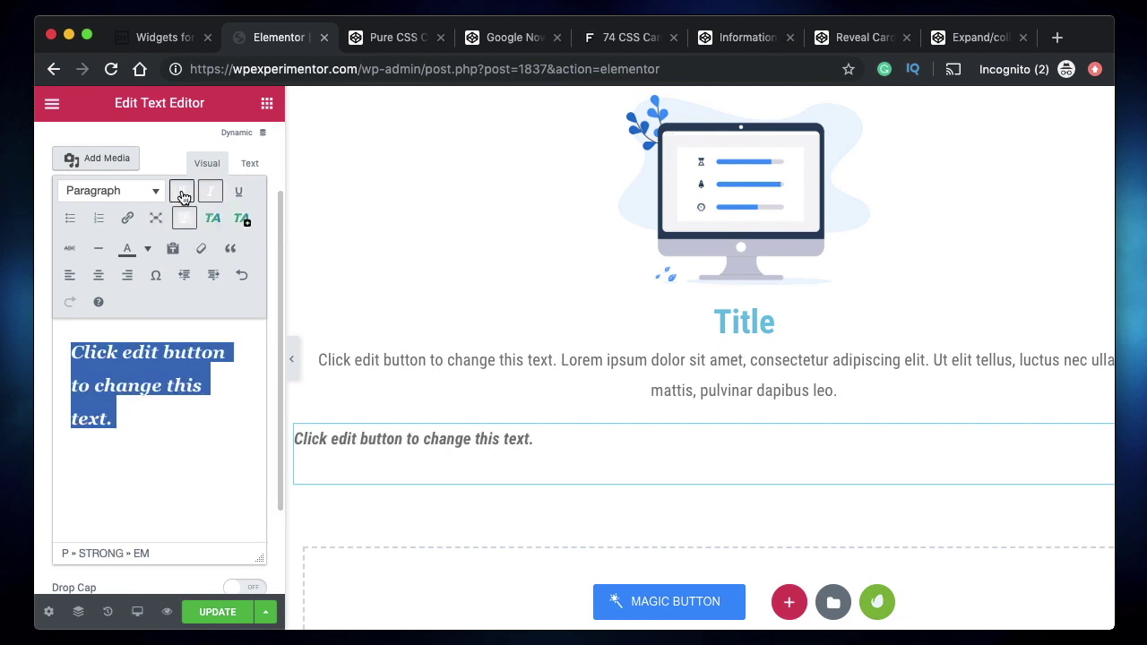
click(140, 423)
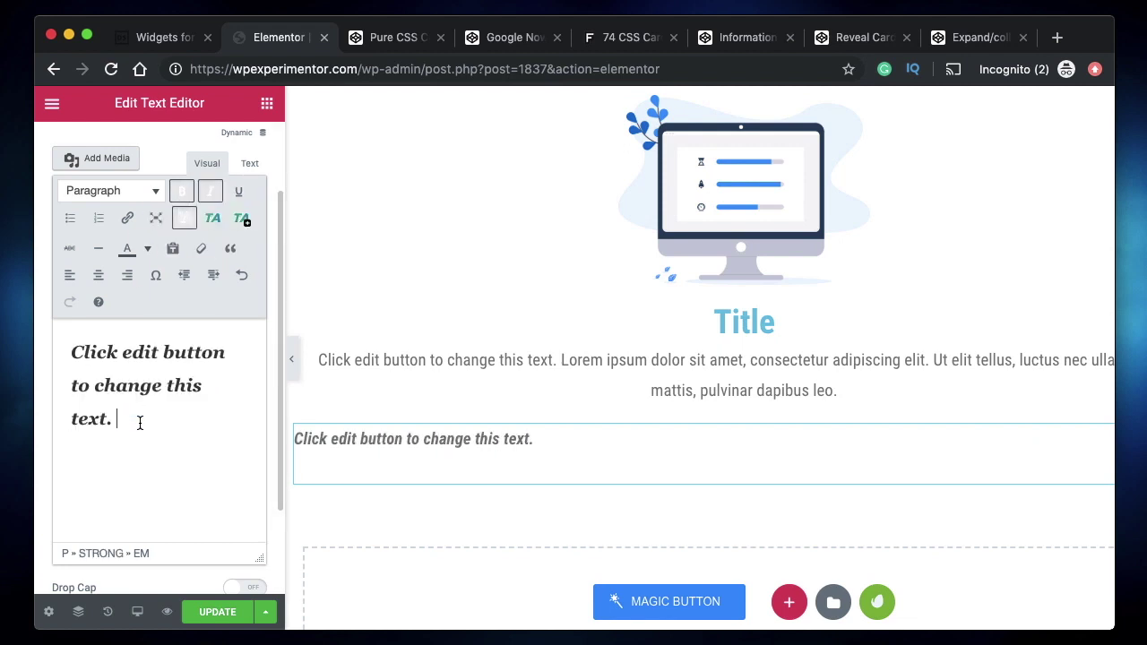
click(240, 193)
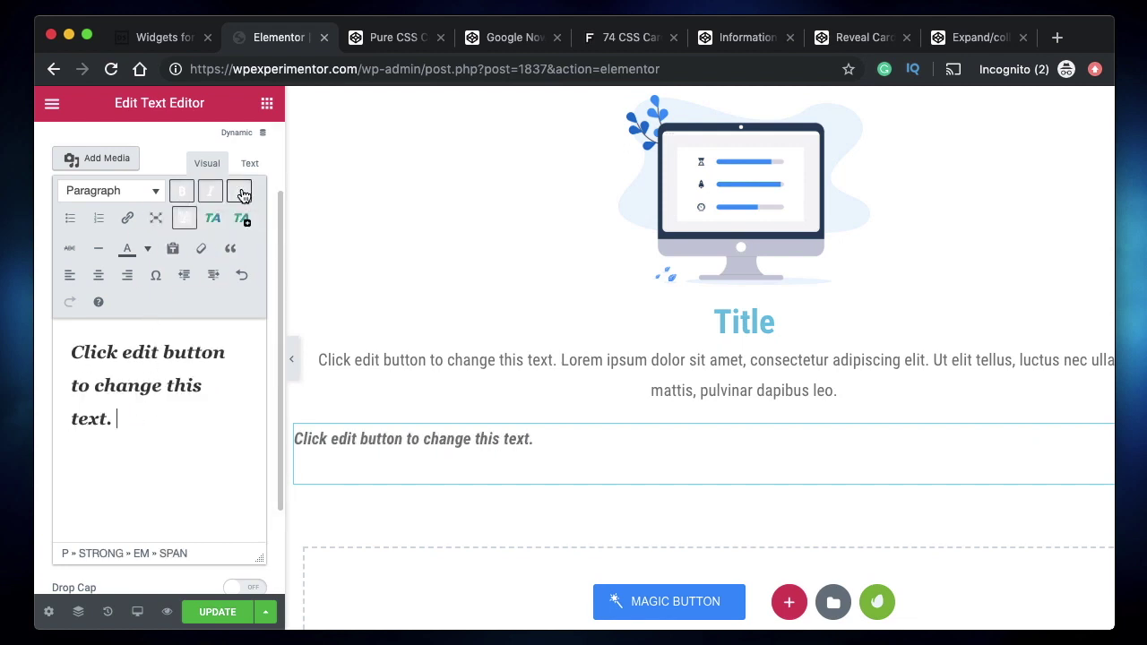
triple_click(139, 399)
click(236, 196)
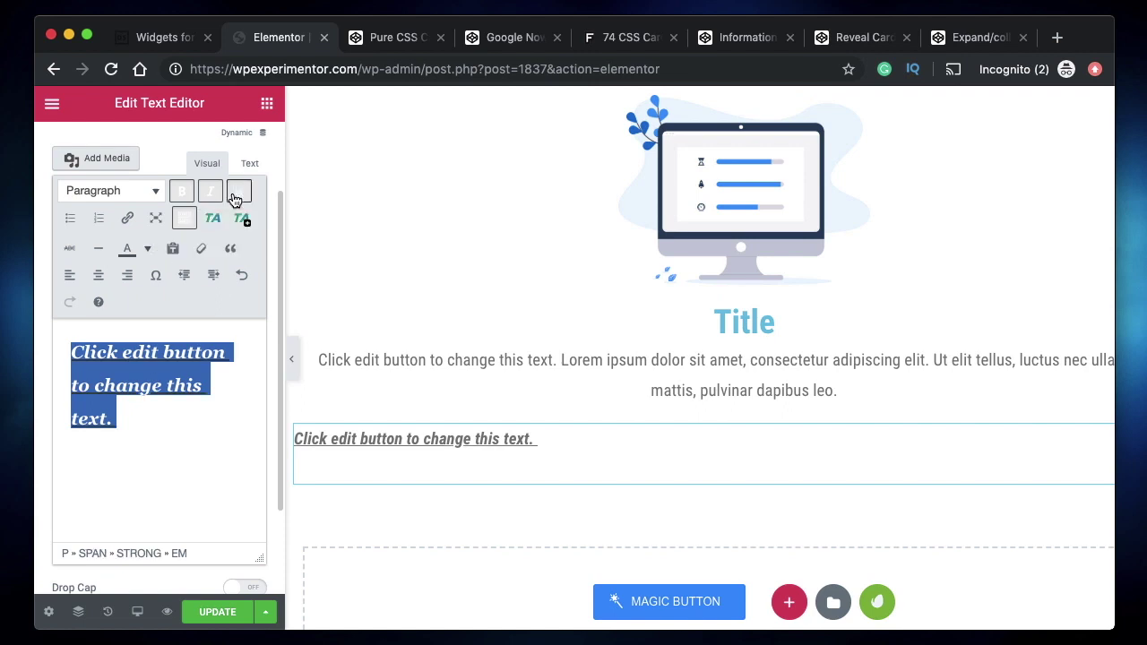
click(148, 421)
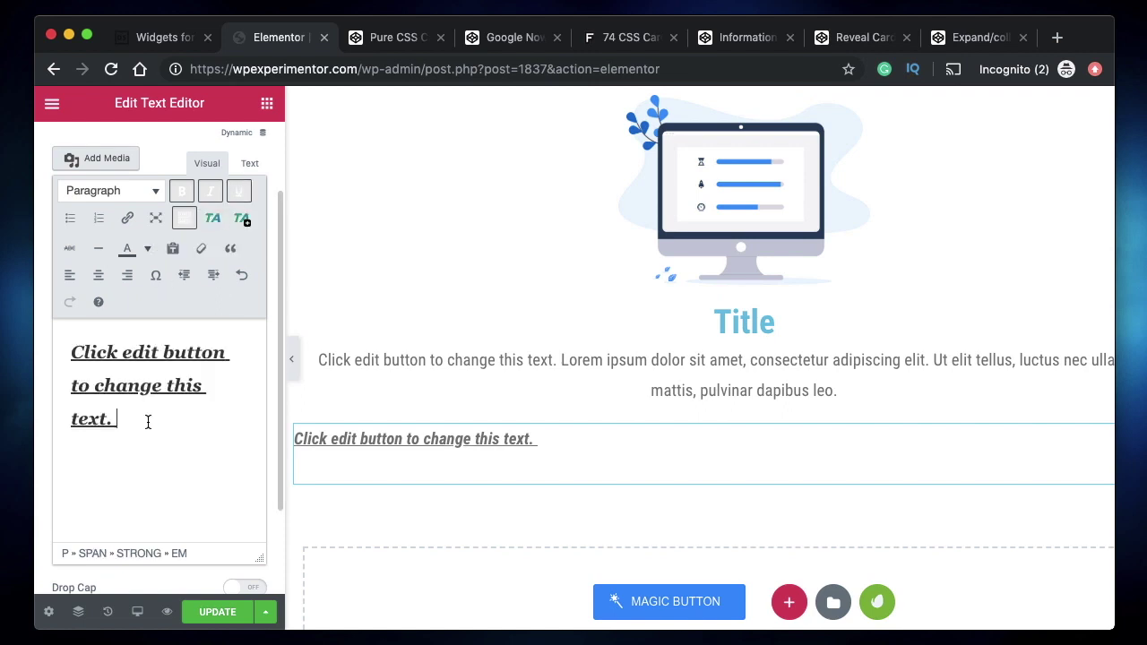
click(250, 164)
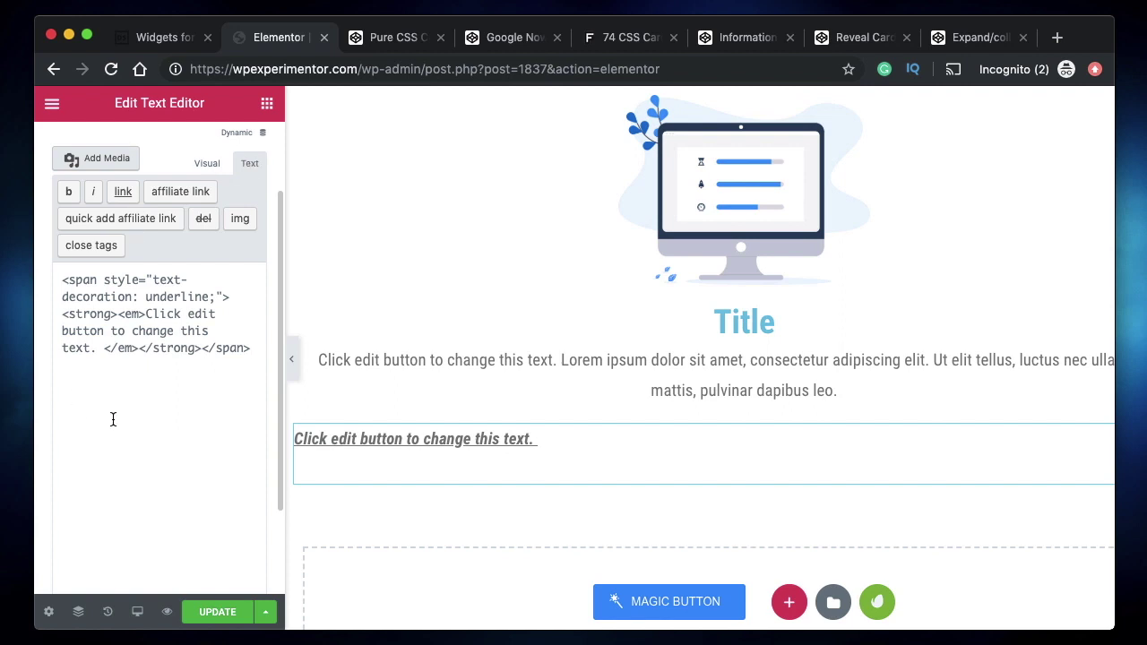
key(super+a)
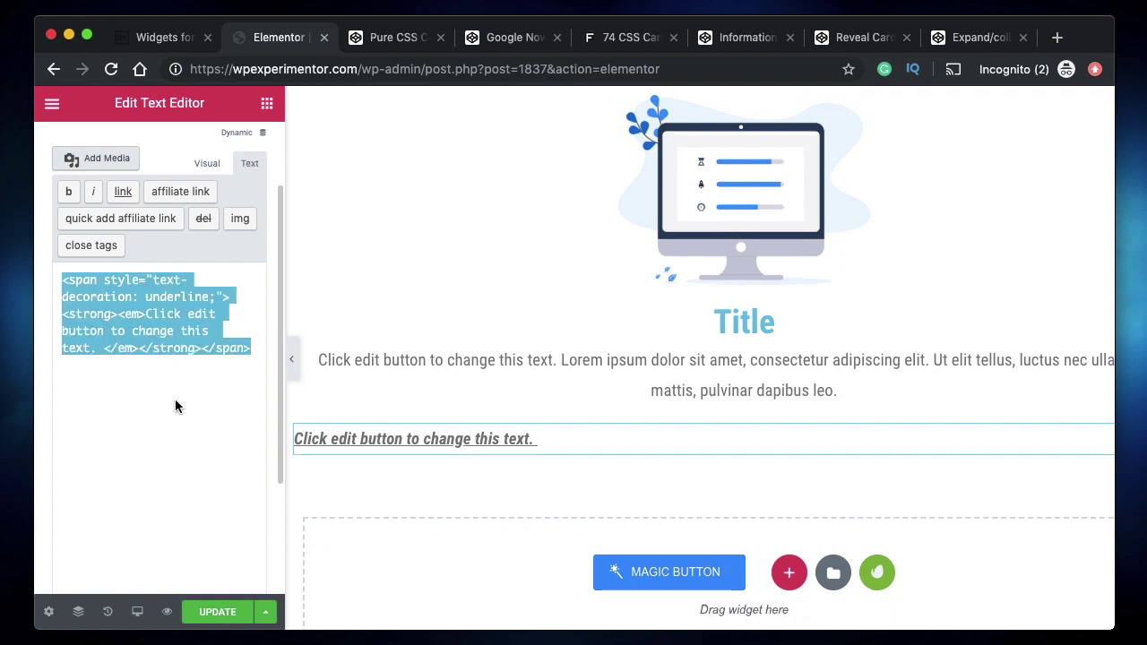
- Paste the formatted 'Click edit button to change this text.' HTML over 'Title' in the Image Box heading
click(711, 326)
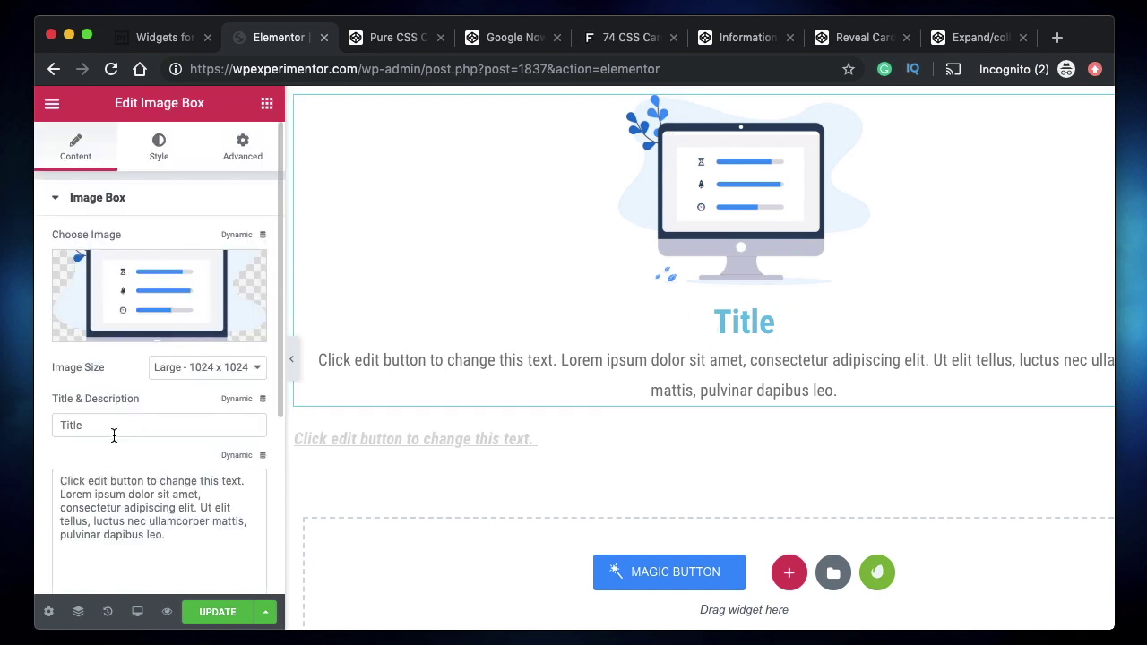
double_click(118, 430)
key(super+v)
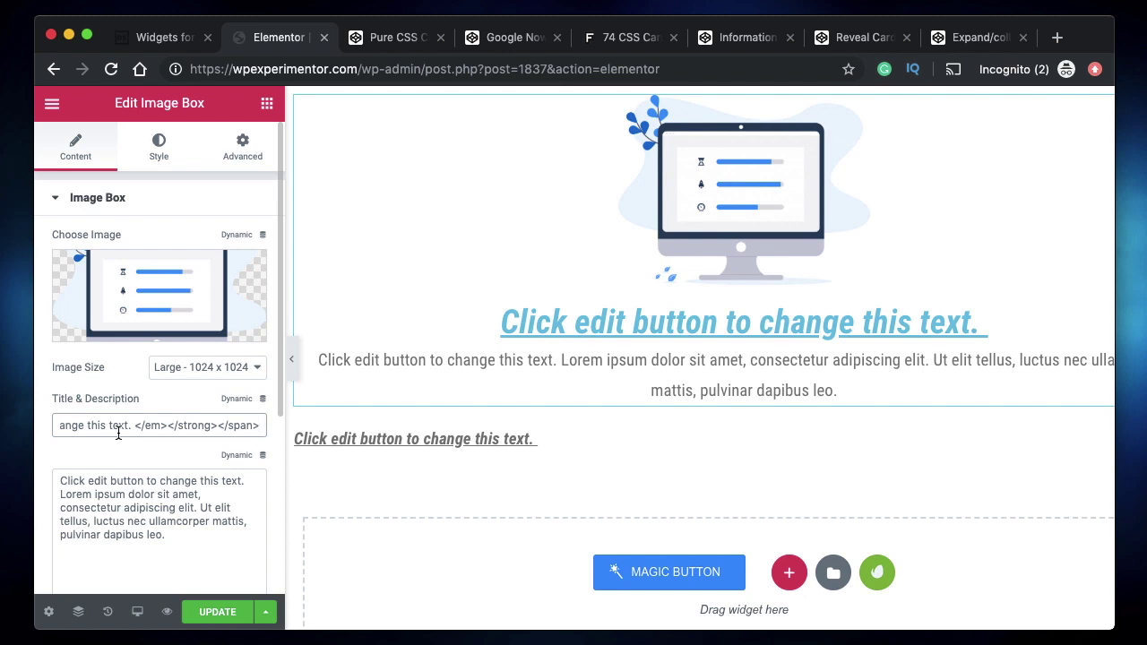
triple_click(118, 426)
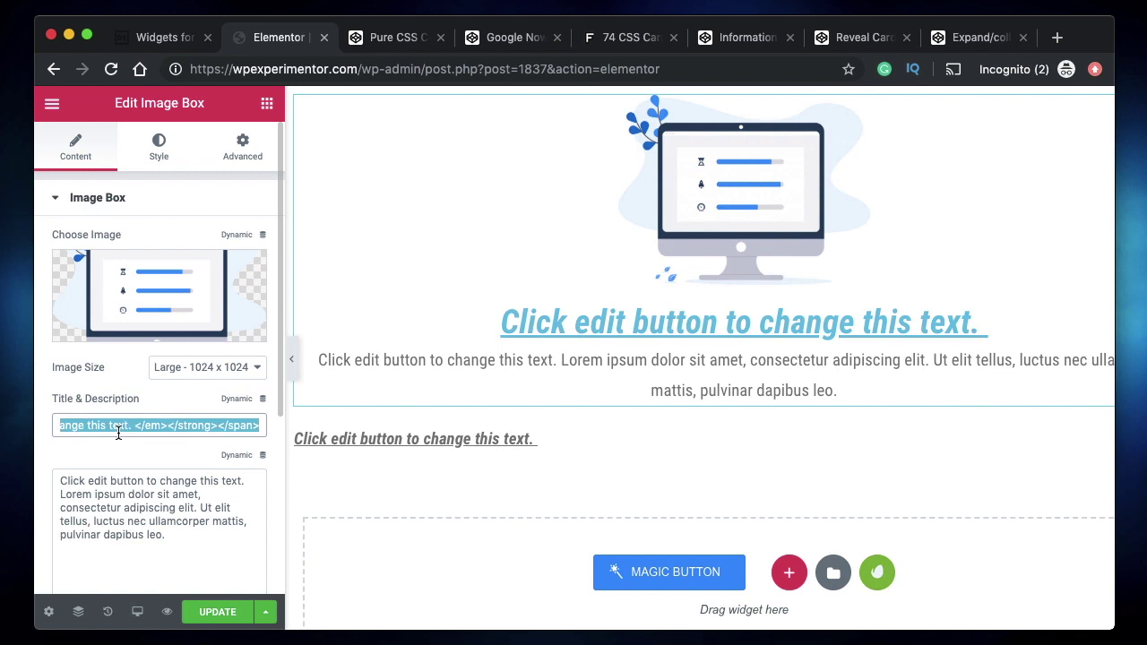
- Search widgets for 'icon' and drop an Icon widget below the formatted text
click(266, 103)
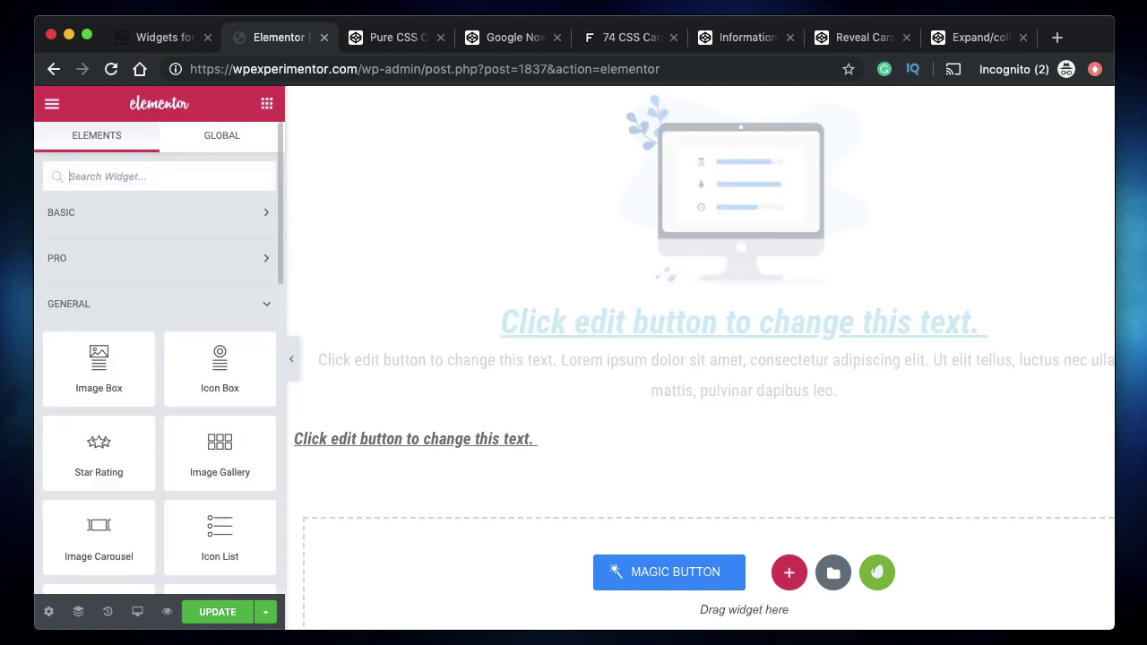
text(icon)
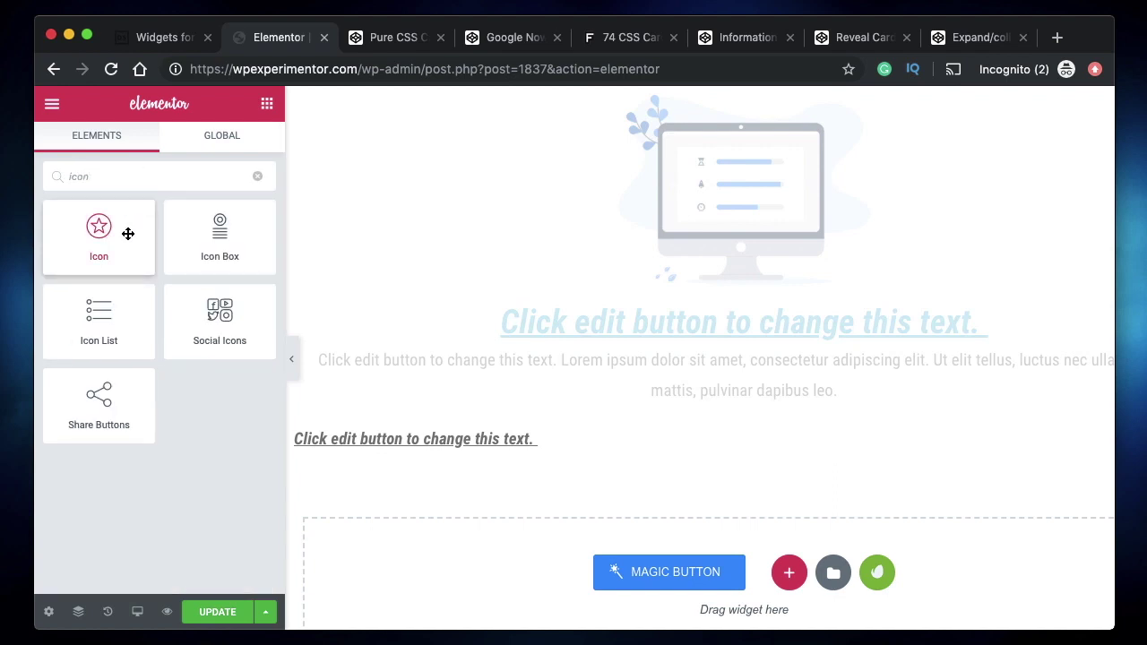
drag(129, 233, 715, 571)
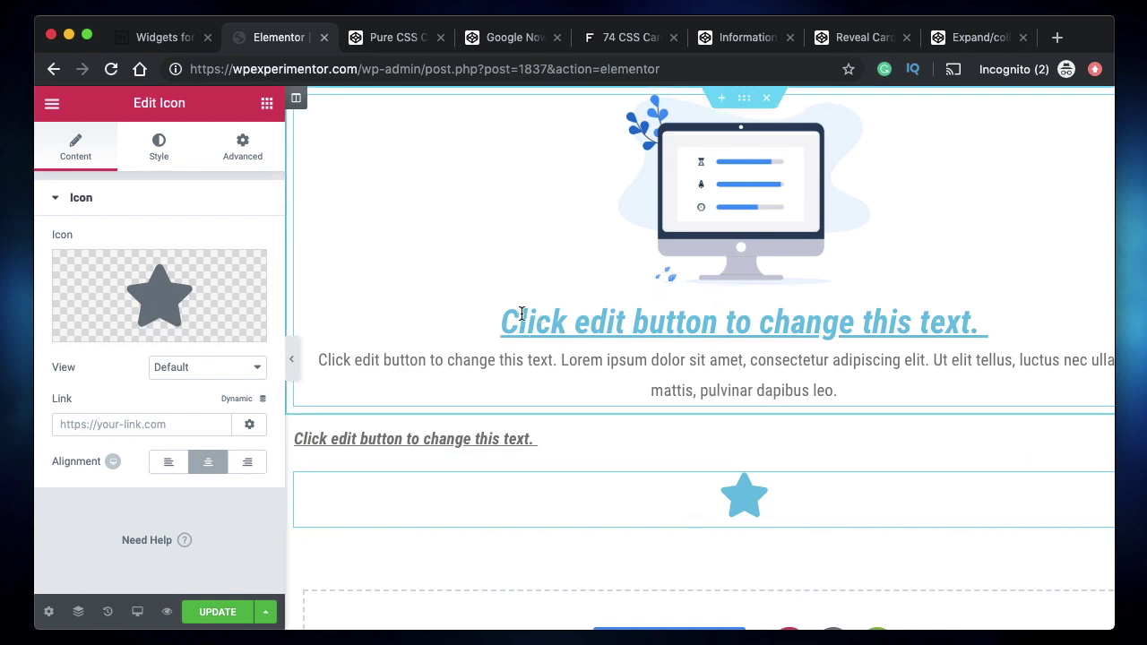
- Insert the Stamp icon from the Icon Library and collapse the side panel
mouse_move(164, 267)
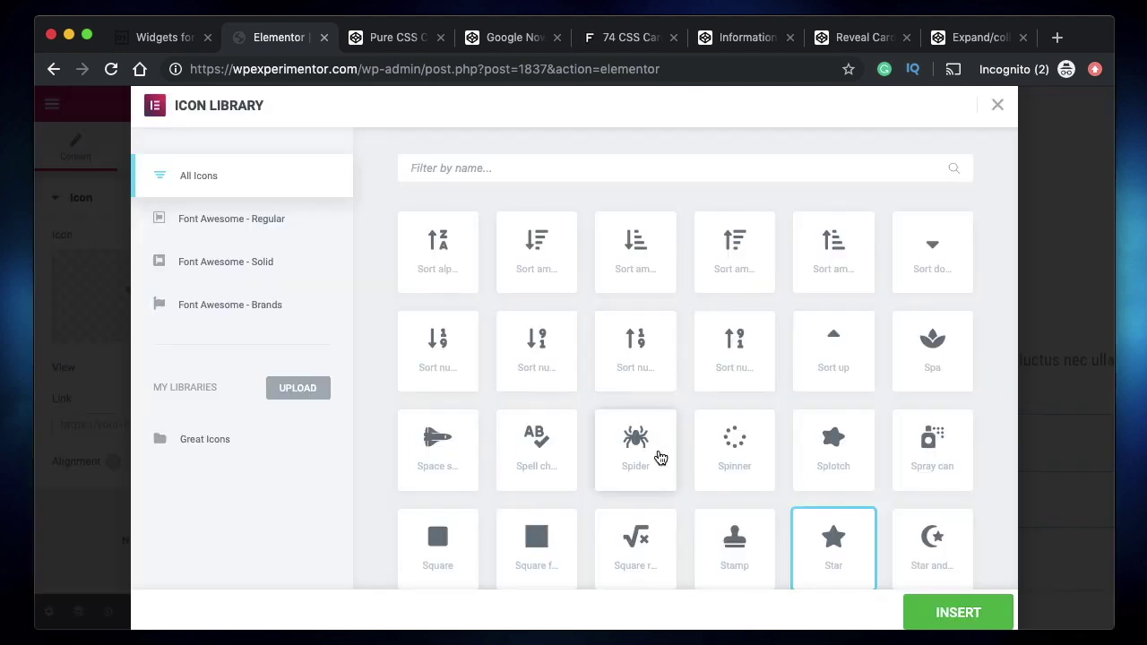
scroll(657, 456, down, 2)
click(731, 363)
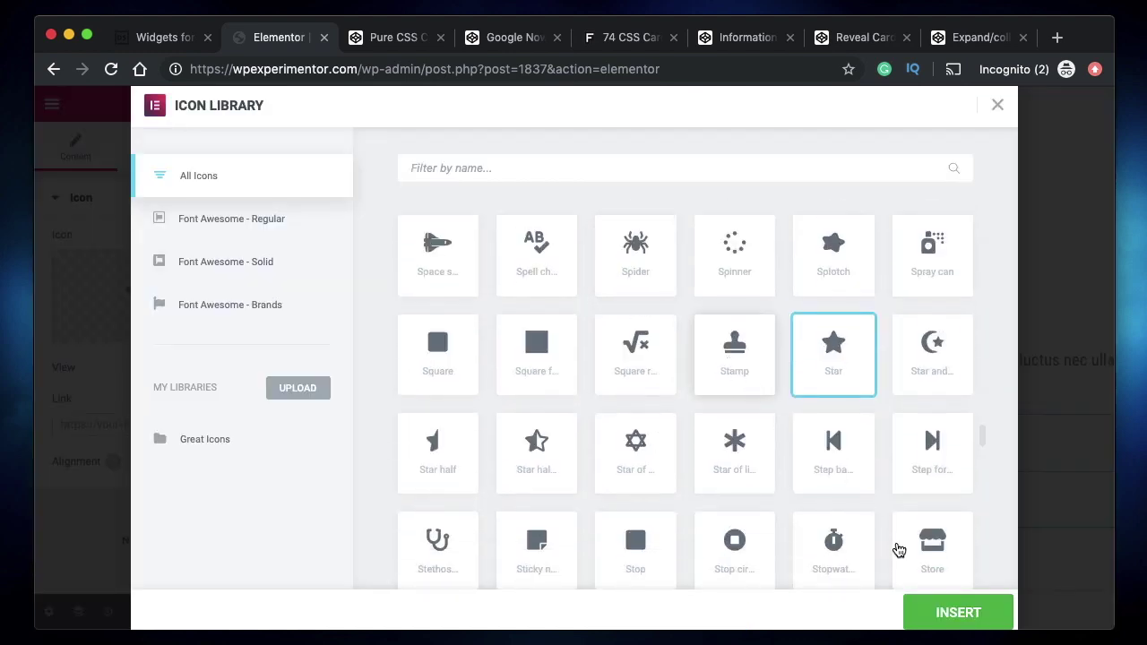
click(955, 610)
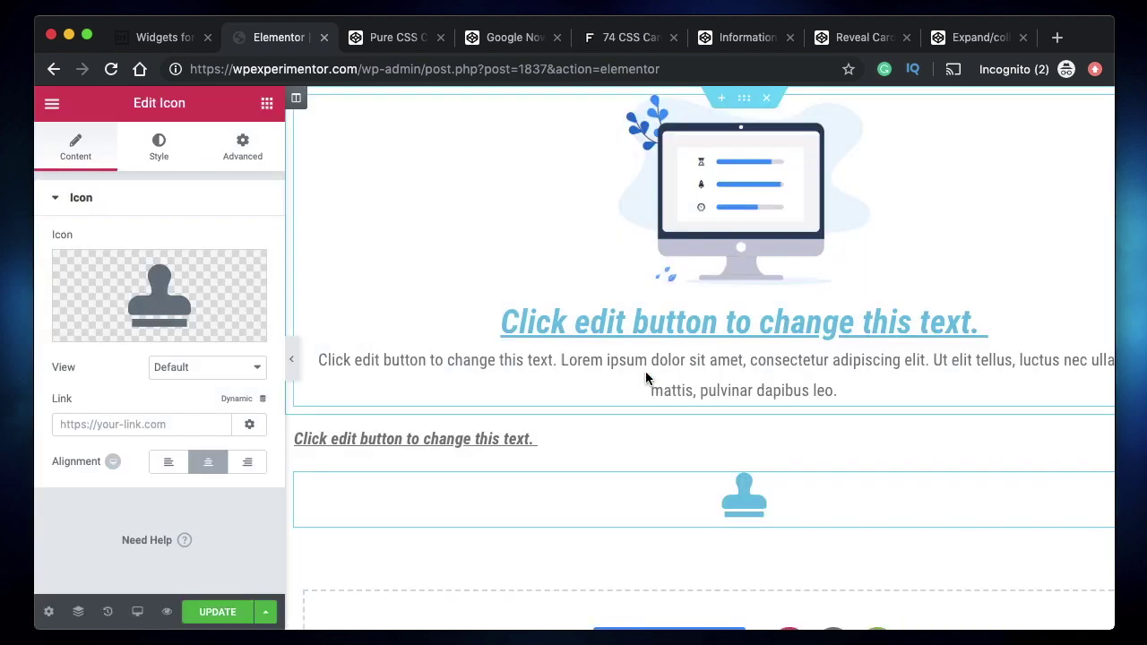
click(290, 364)
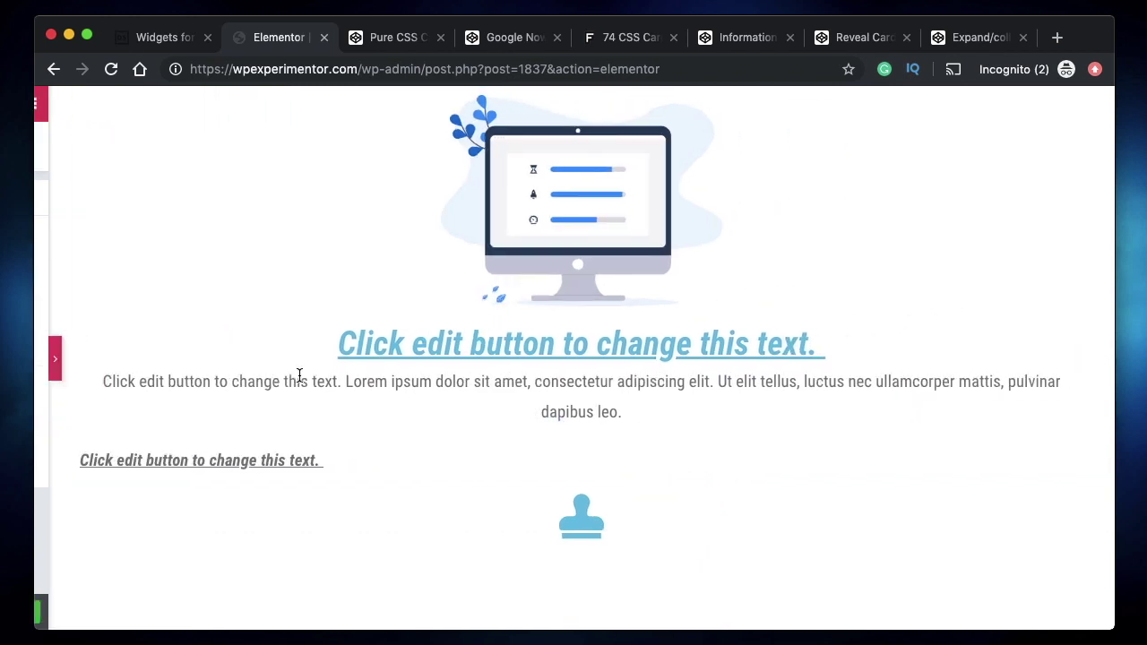
- Inspect the stamp icon's 'fas fa-stamp' markup in DevTools, then close them and restore the editor panel
right_click(575, 524)
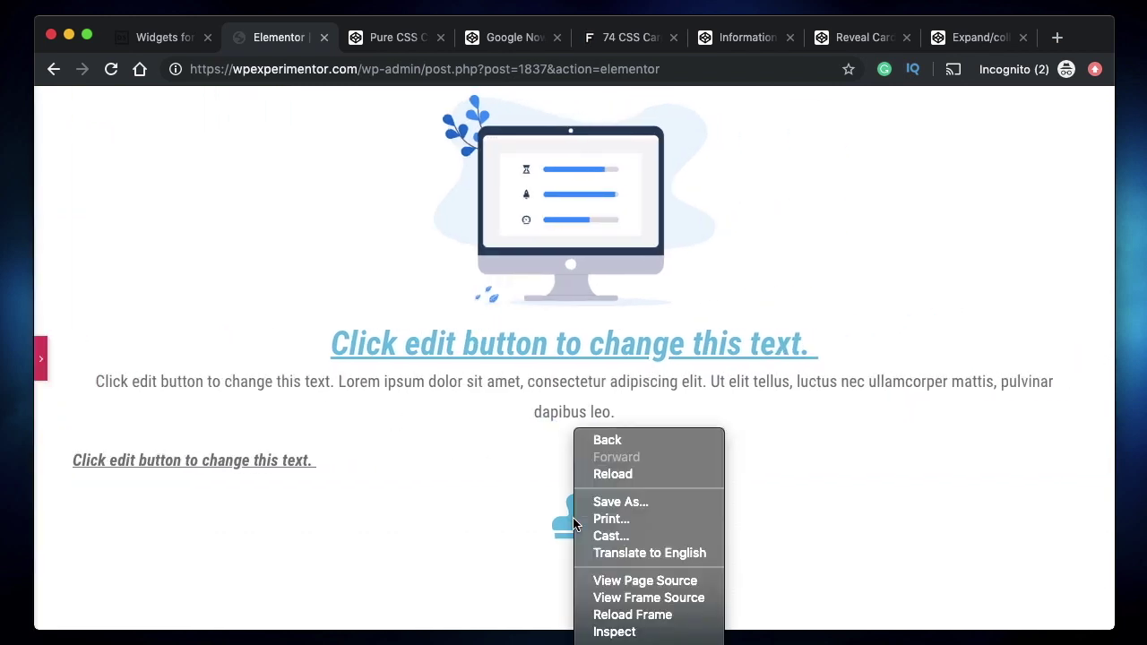
click(618, 632)
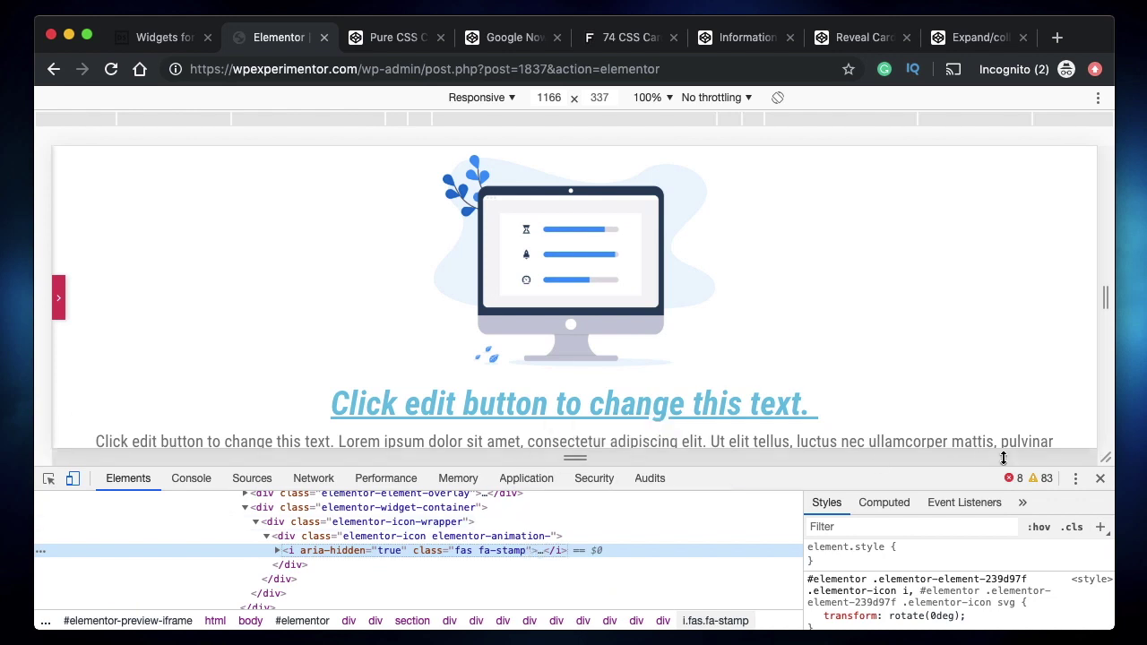
click(1103, 481)
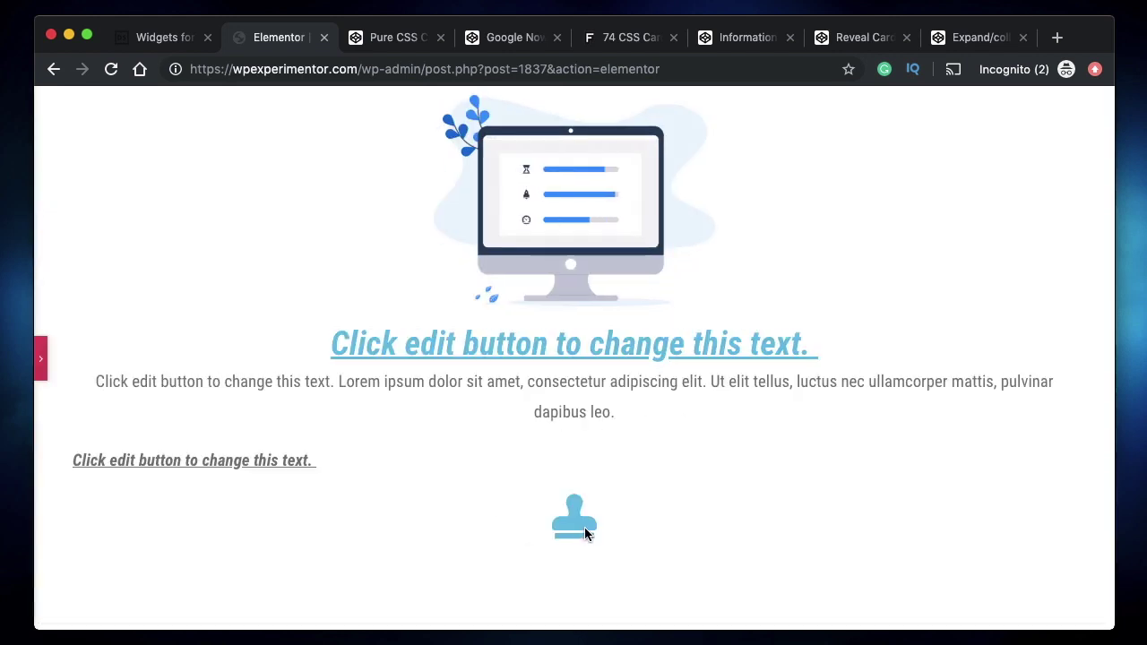
click(39, 371)
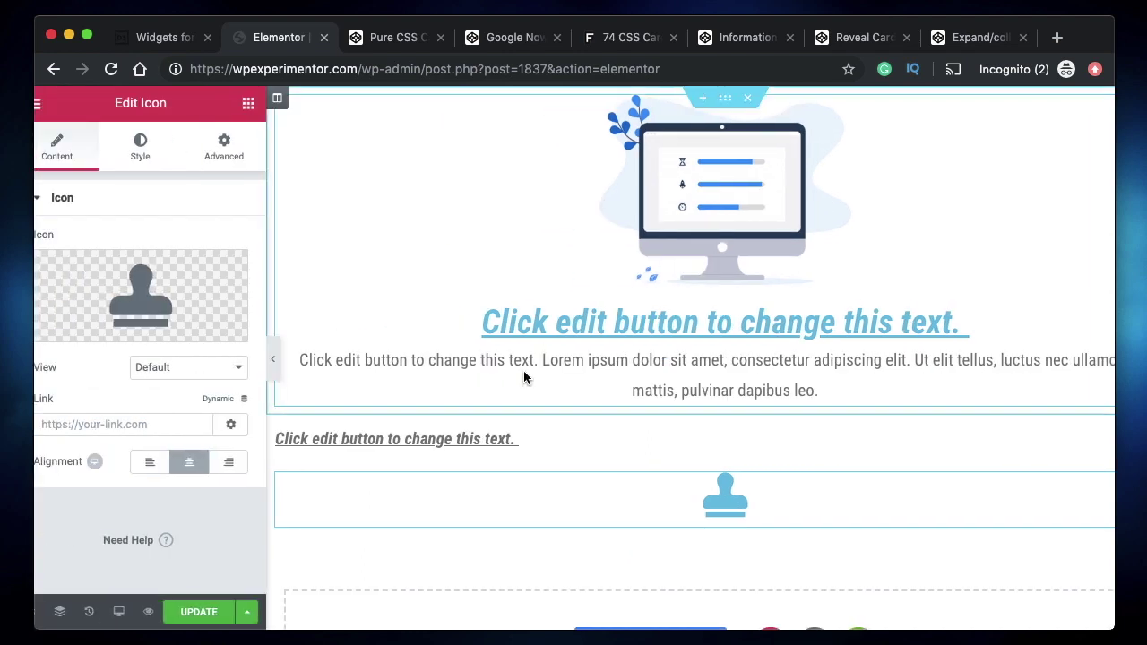
- Paste the fa-stamp icon markup at the start of the Image Box heading
click(441, 241)
click(135, 425)
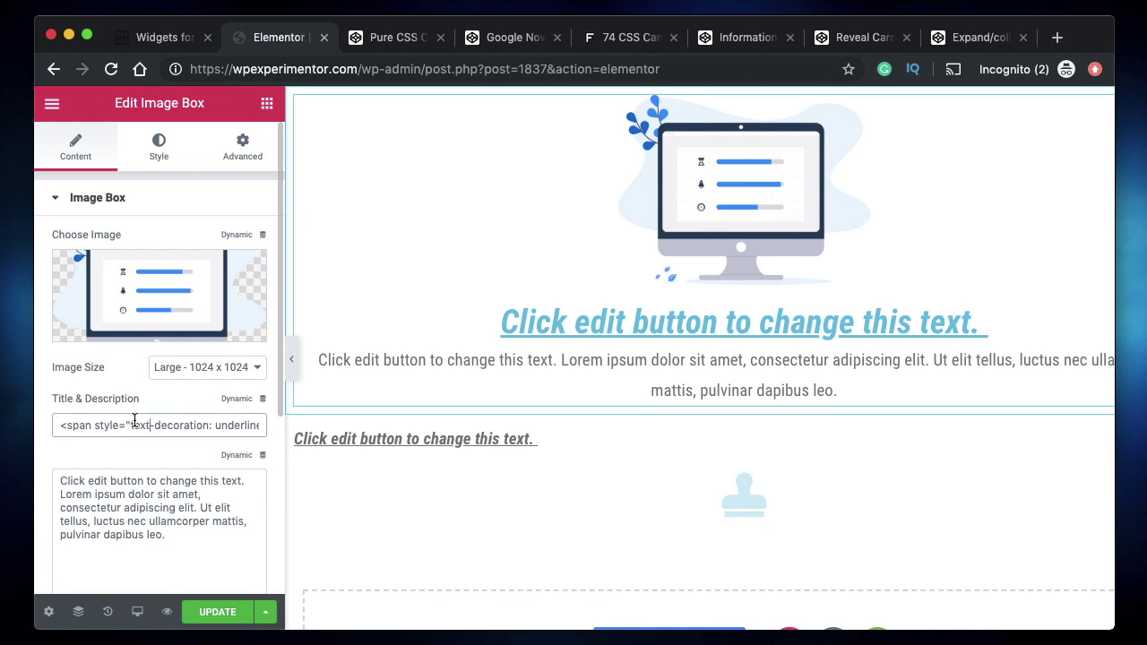
click(62, 428)
scroll(120, 428, left, 5)
click(661, 192)
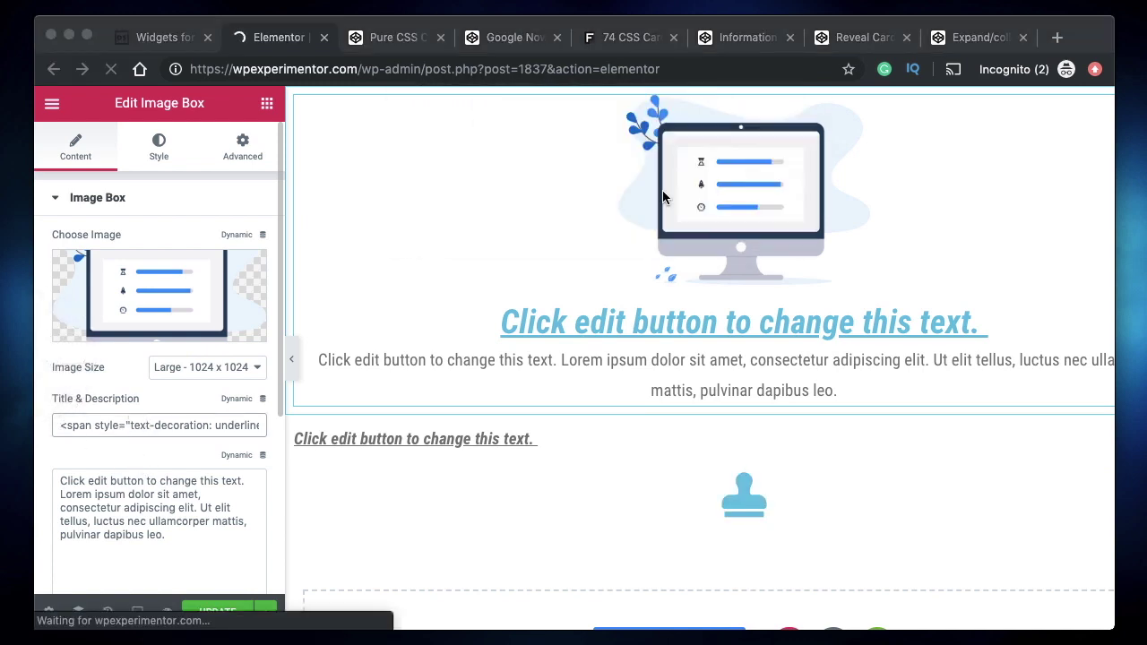
click(63, 428)
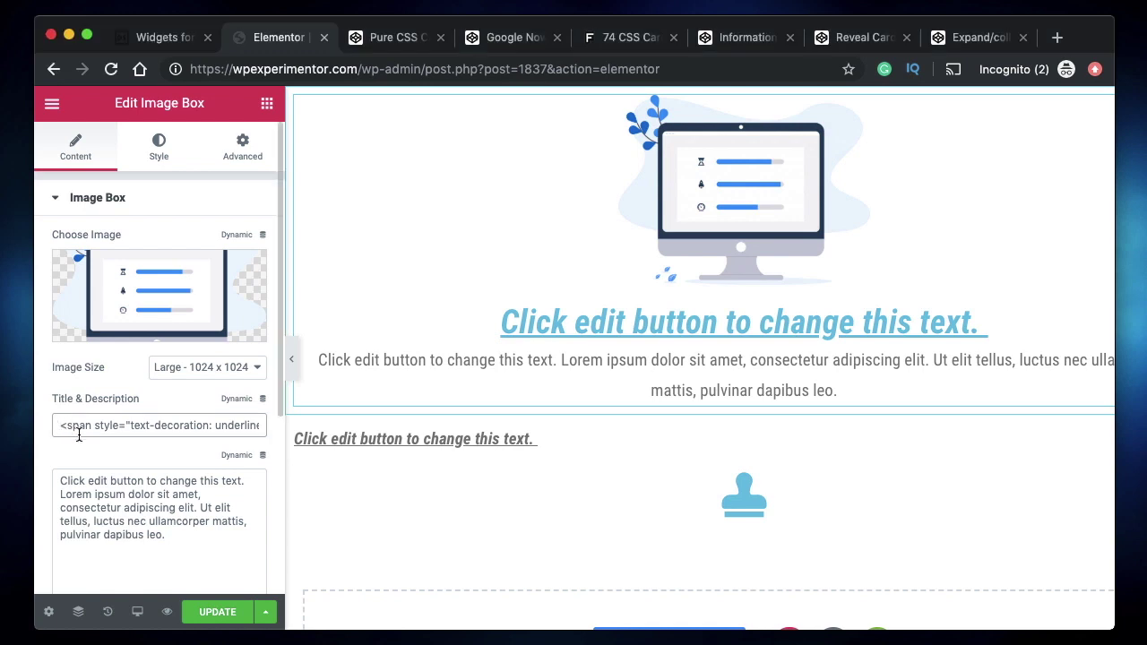
text(<i aria-hidden="true" class="fas fa-stamp"></i>)
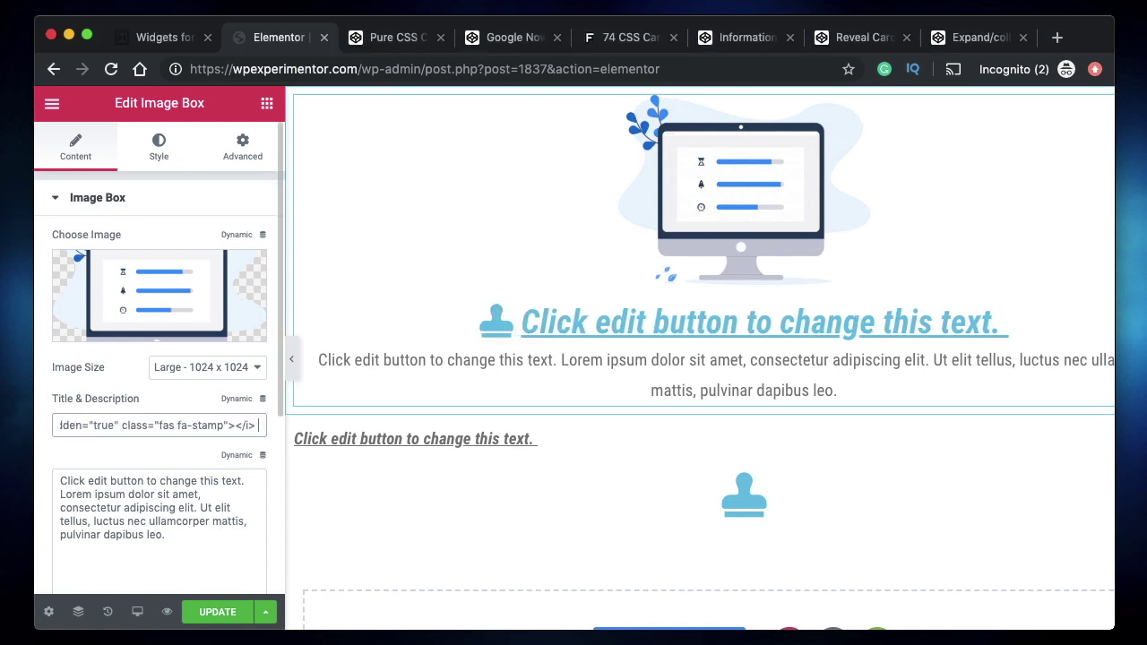
- Paste four stamp icons after 'sit' in the Image Box description
click(168, 500)
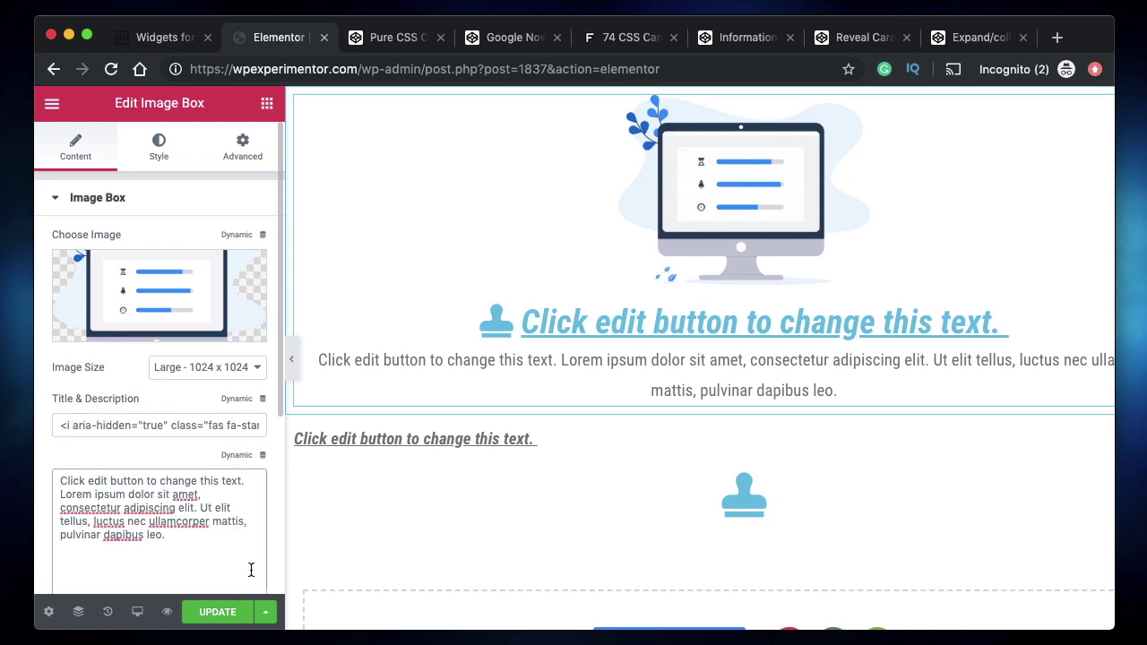
text(<i aria-hidden="true" class="fas fa-stamp"></i>)
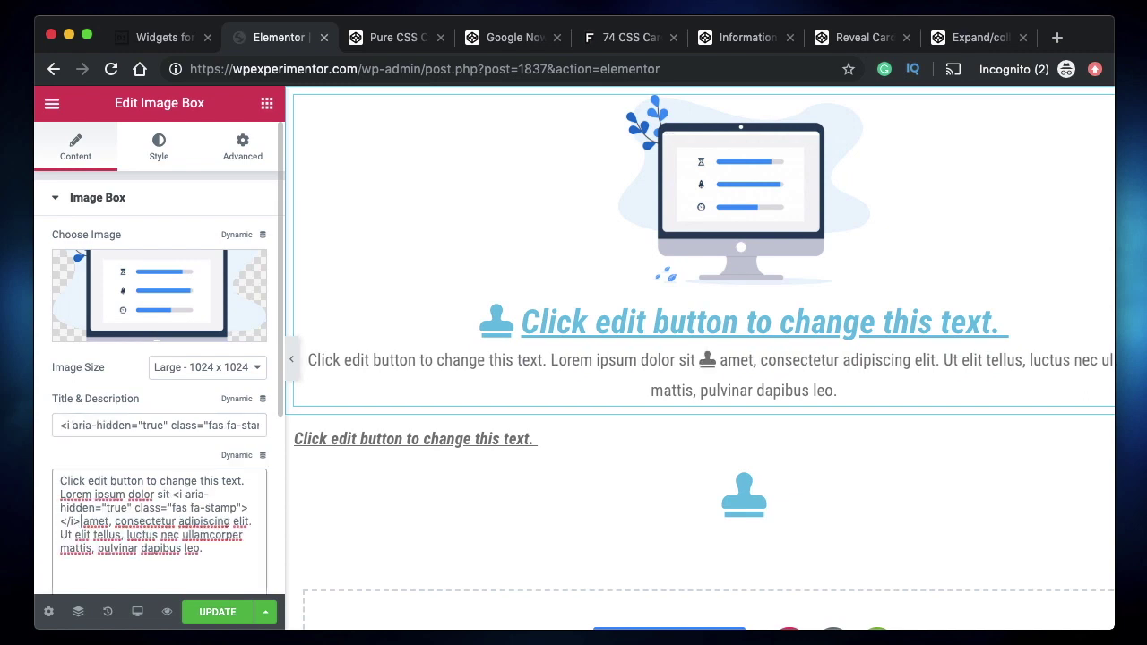
text(<i aria-hidden="true" class="fas fa-stamp"></i>)
key(super+v)
key(super+v)
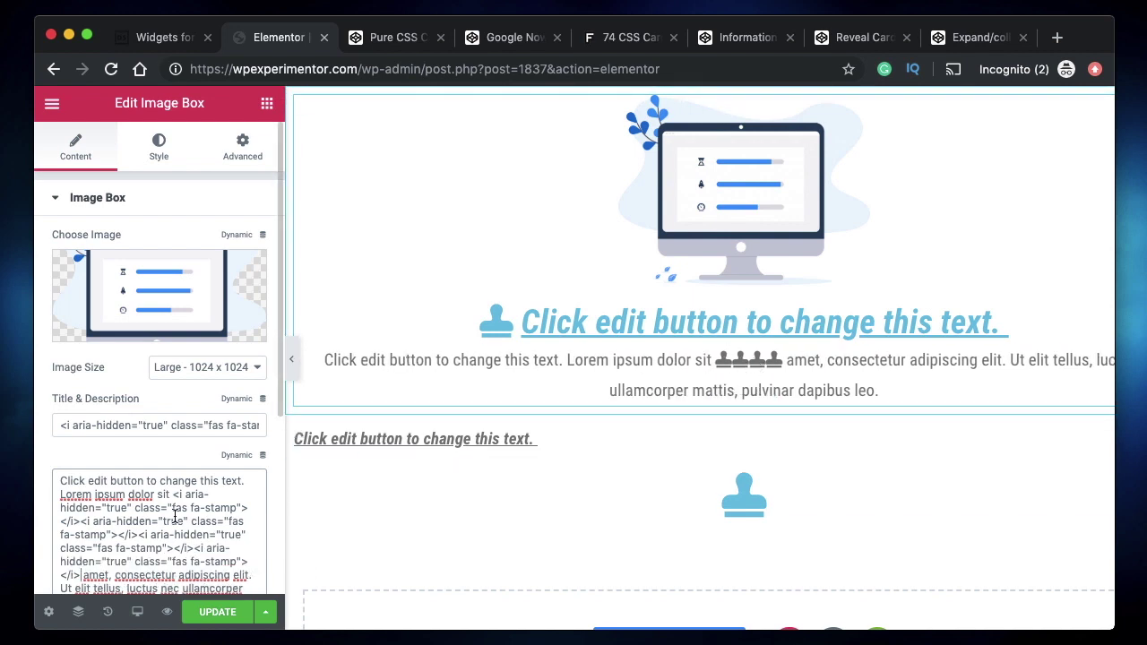
key(super+a)
scroll(175, 516, down, 3)
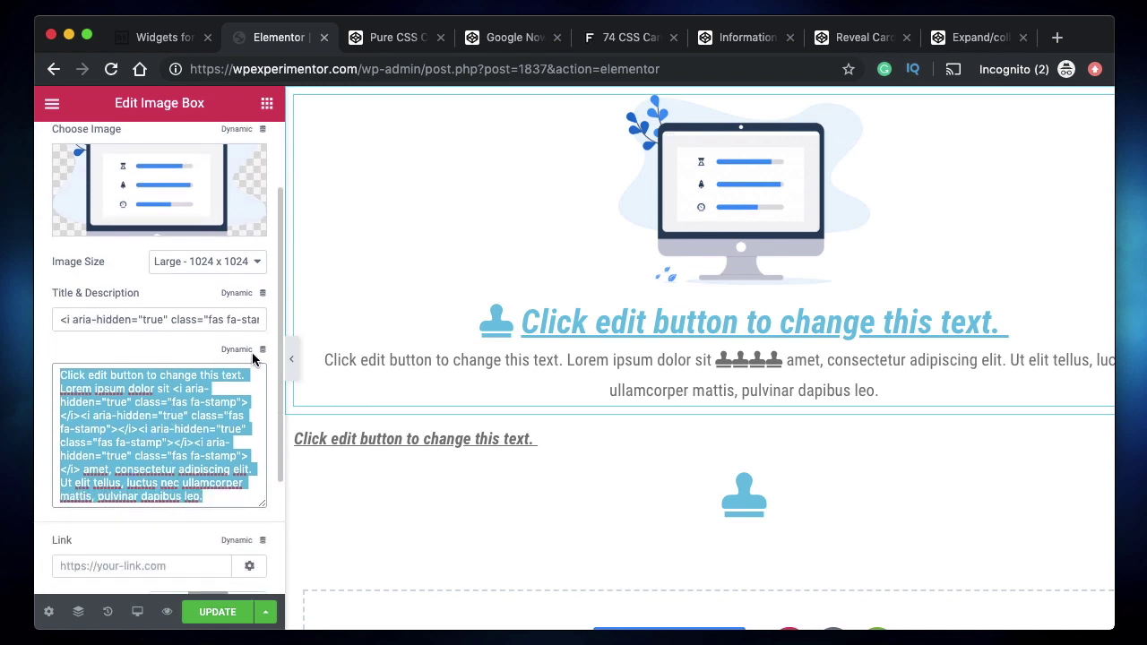
click(170, 428)
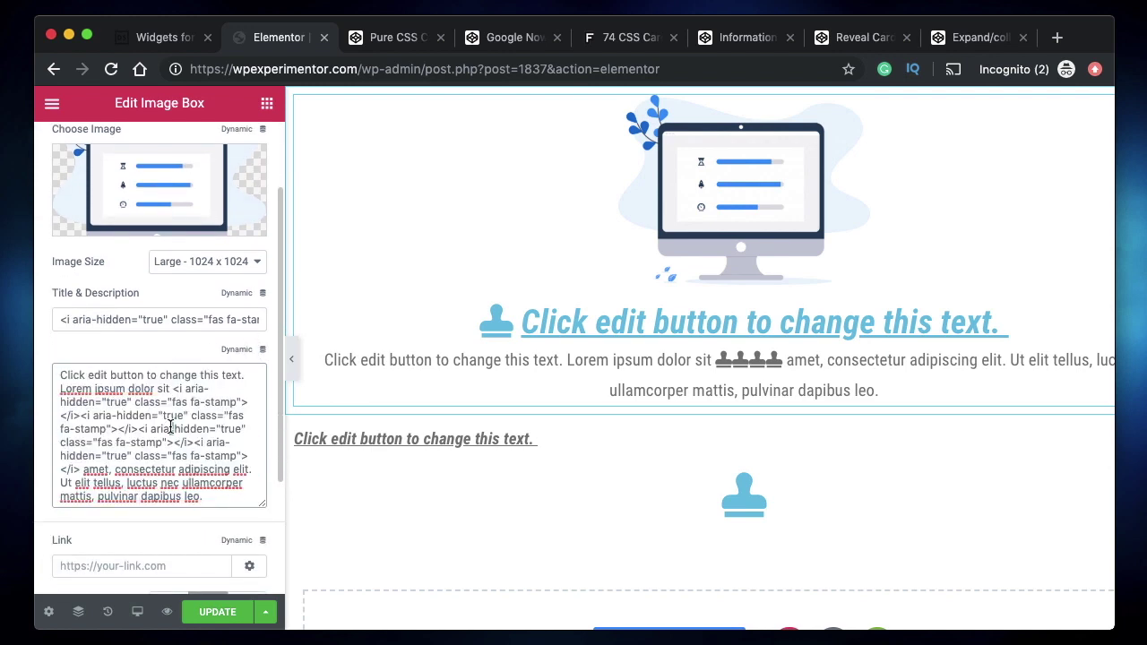
key(super+a)
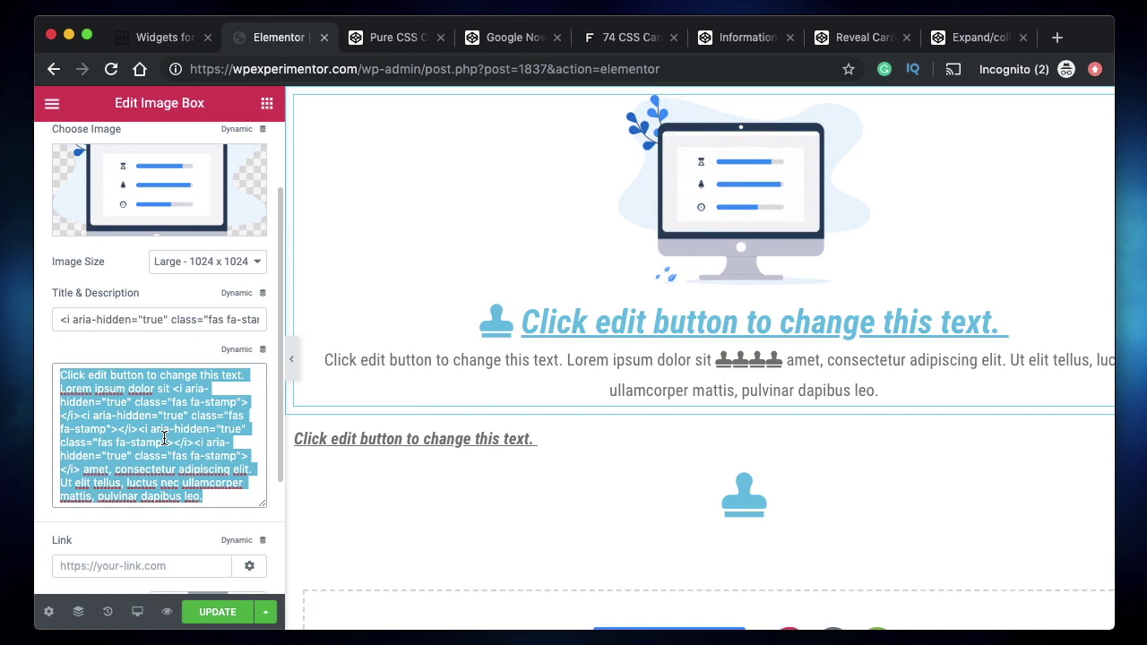
scroll(166, 435, up, 2)
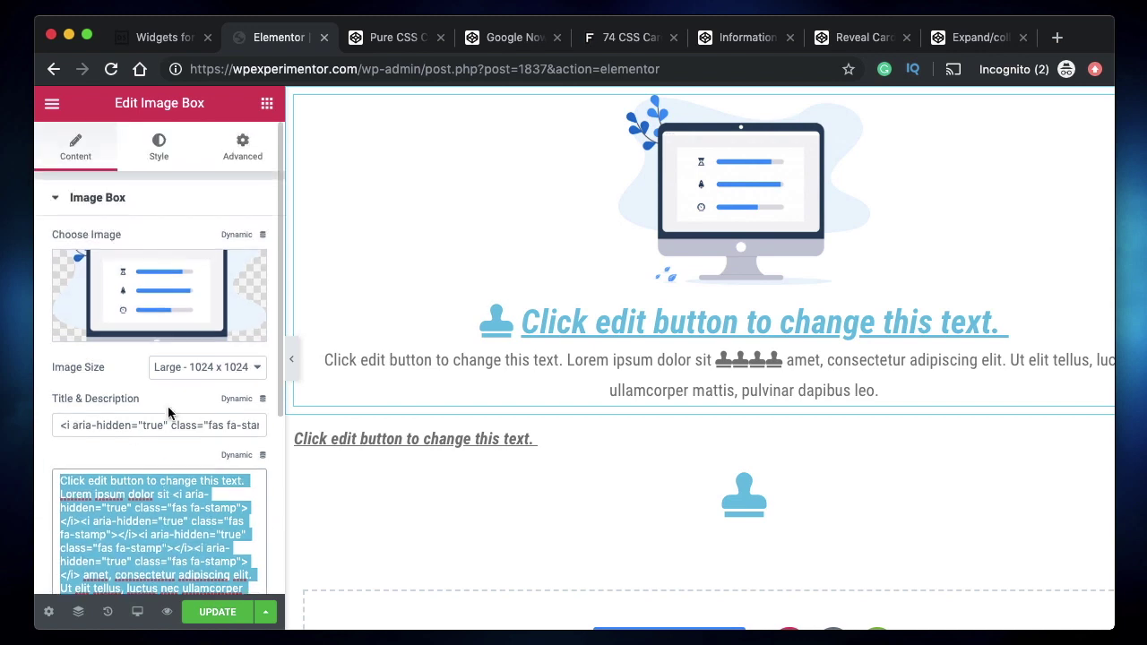
- Set the image box's Image Position to Left after trying Right and Top
scroll(170, 439, down, 5)
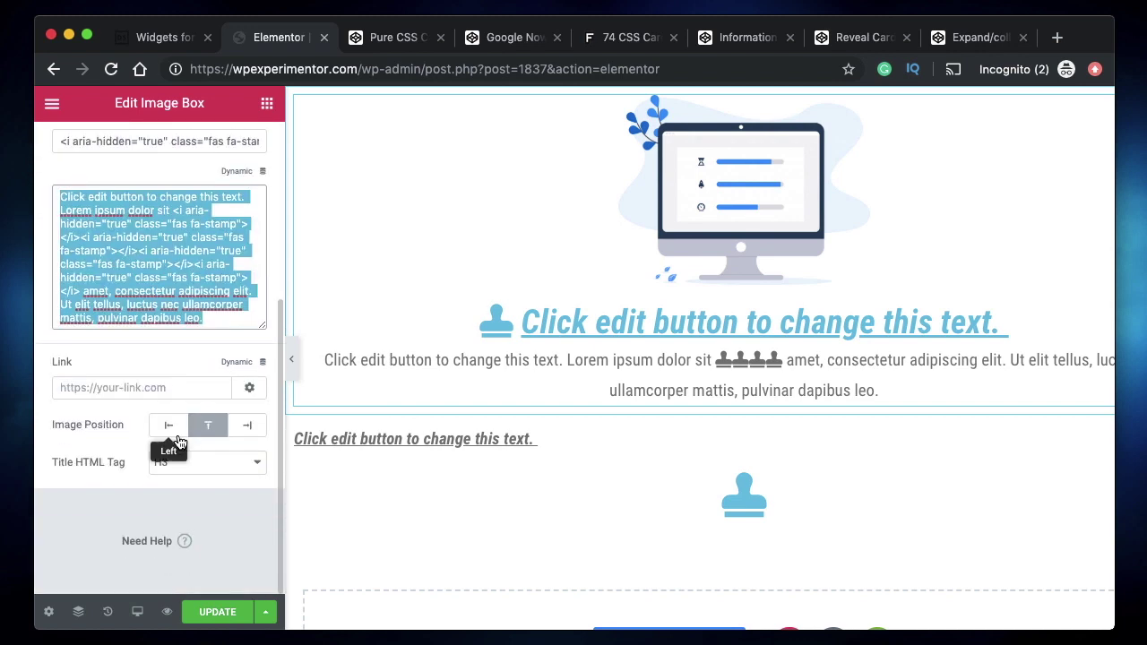
click(113, 388)
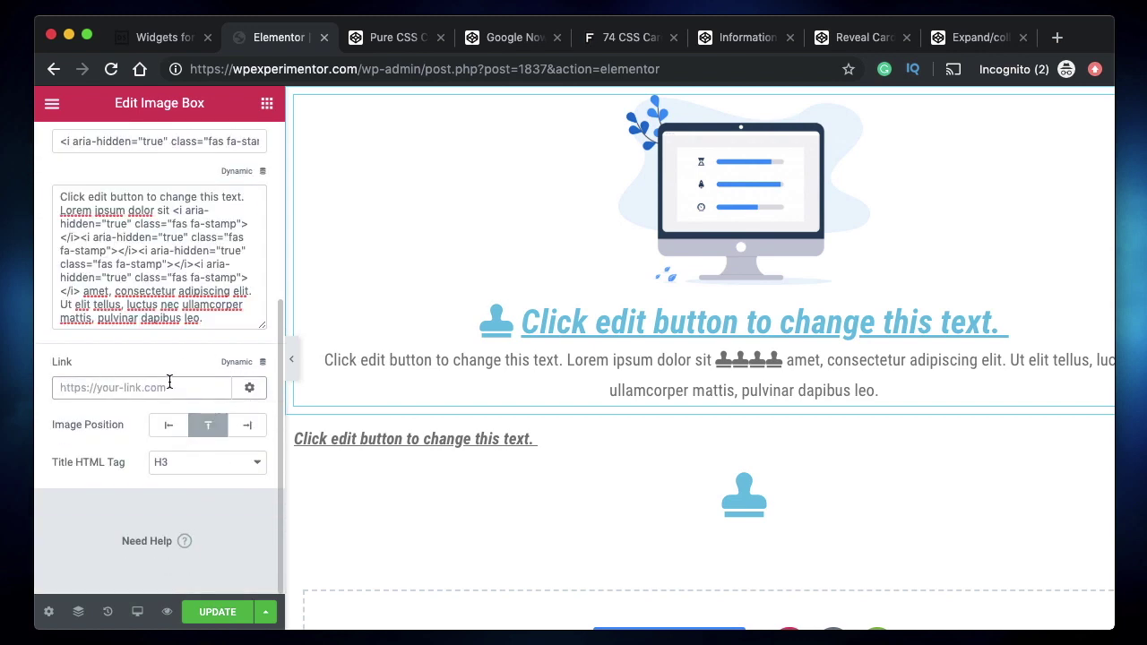
click(249, 387)
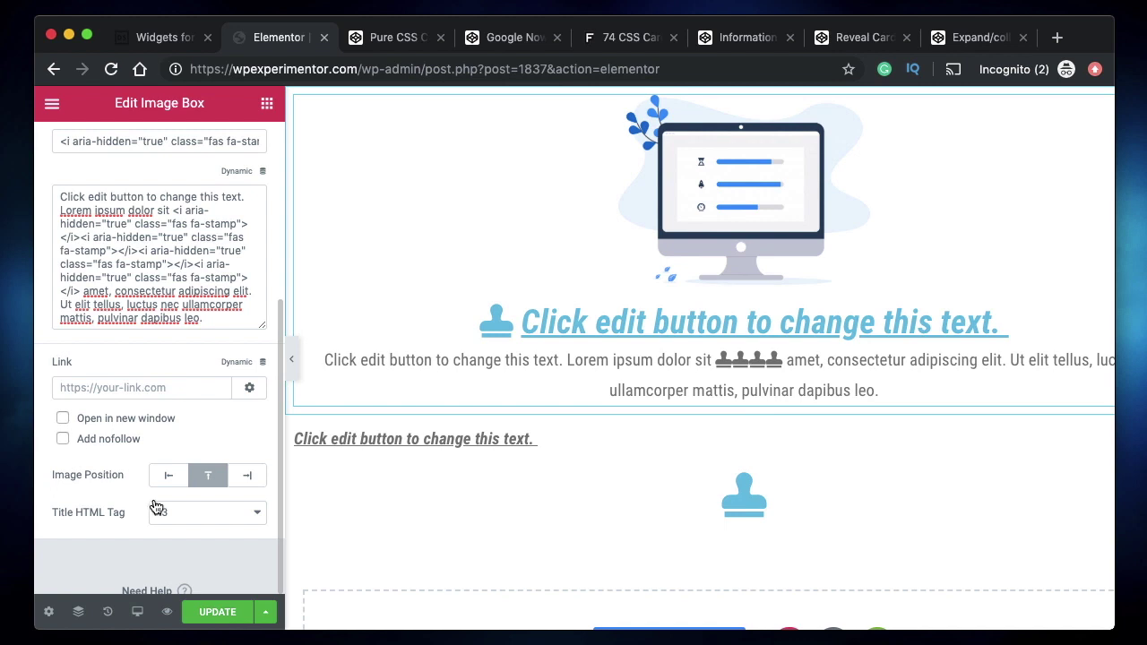
click(171, 478)
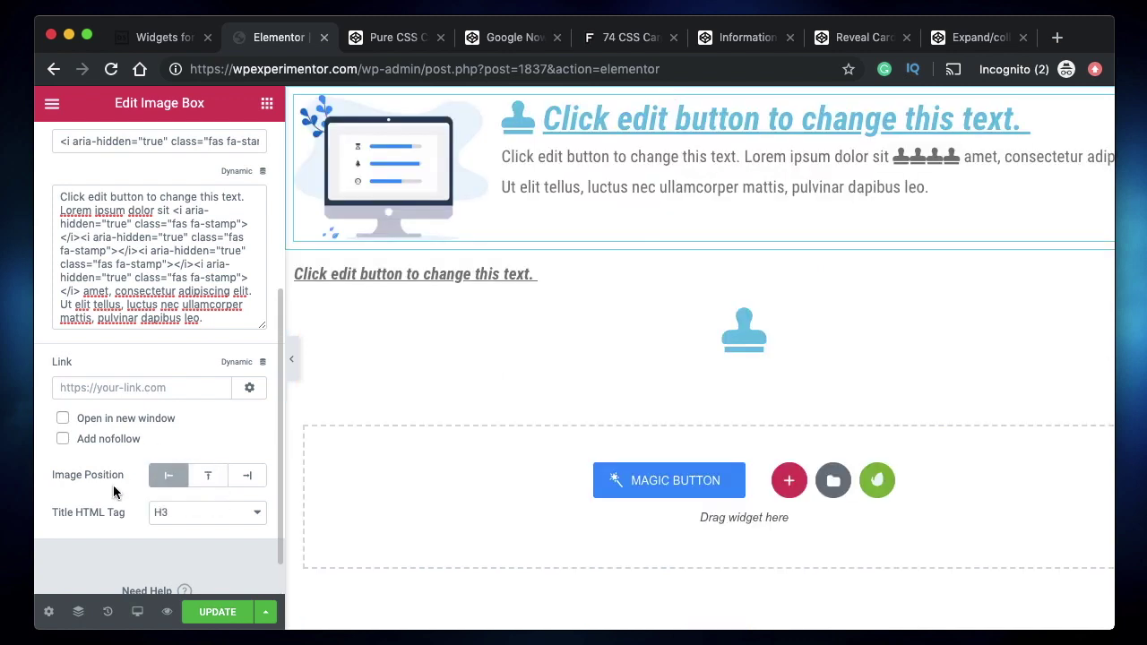
click(252, 478)
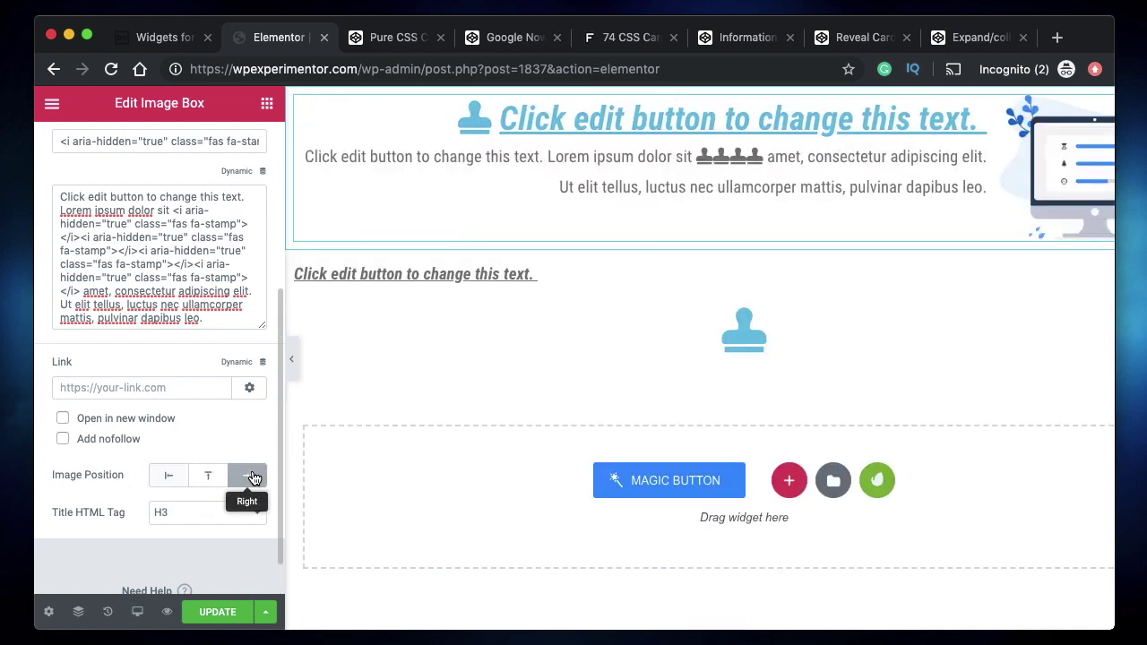
click(216, 485)
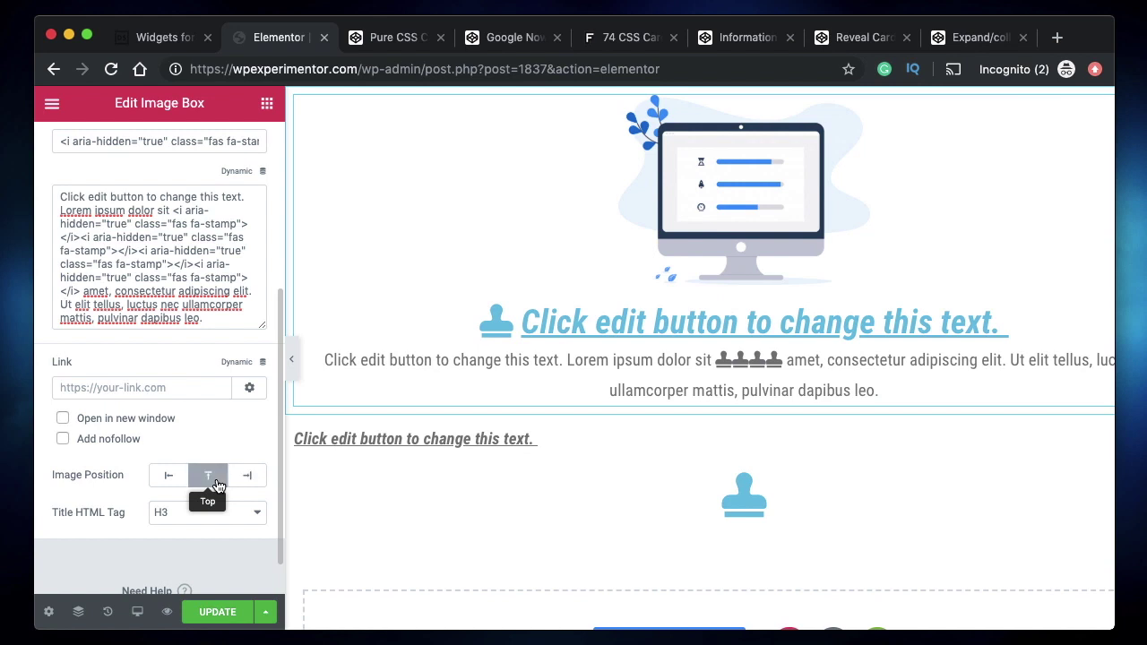
click(170, 479)
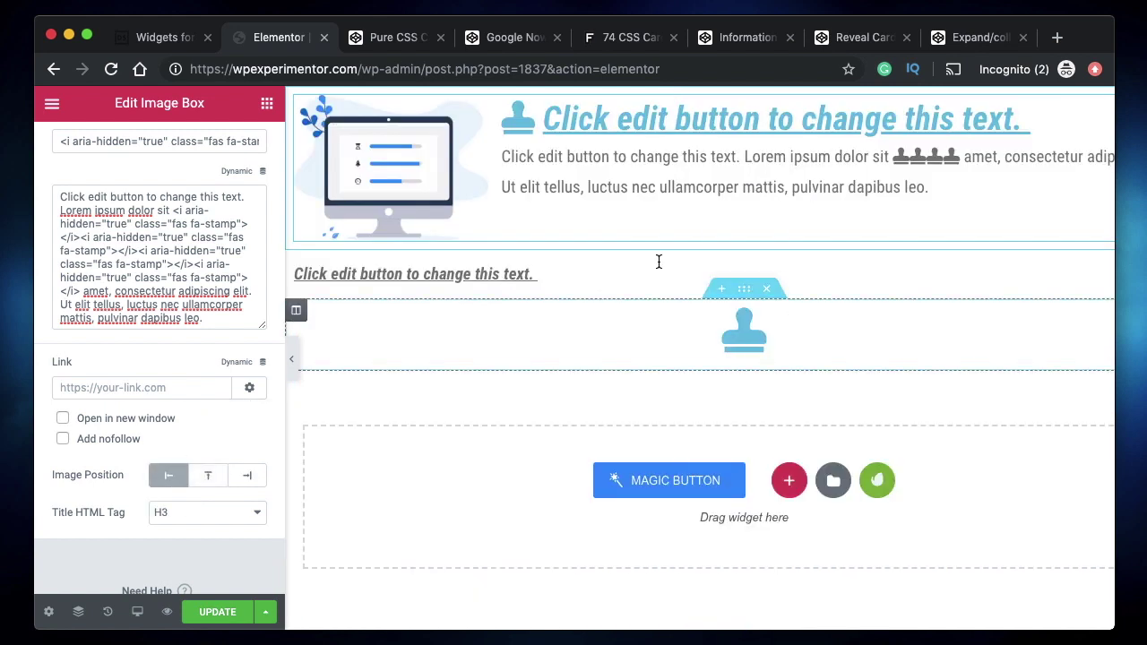
- Set the image box Title HTML Tag to H5
click(199, 519)
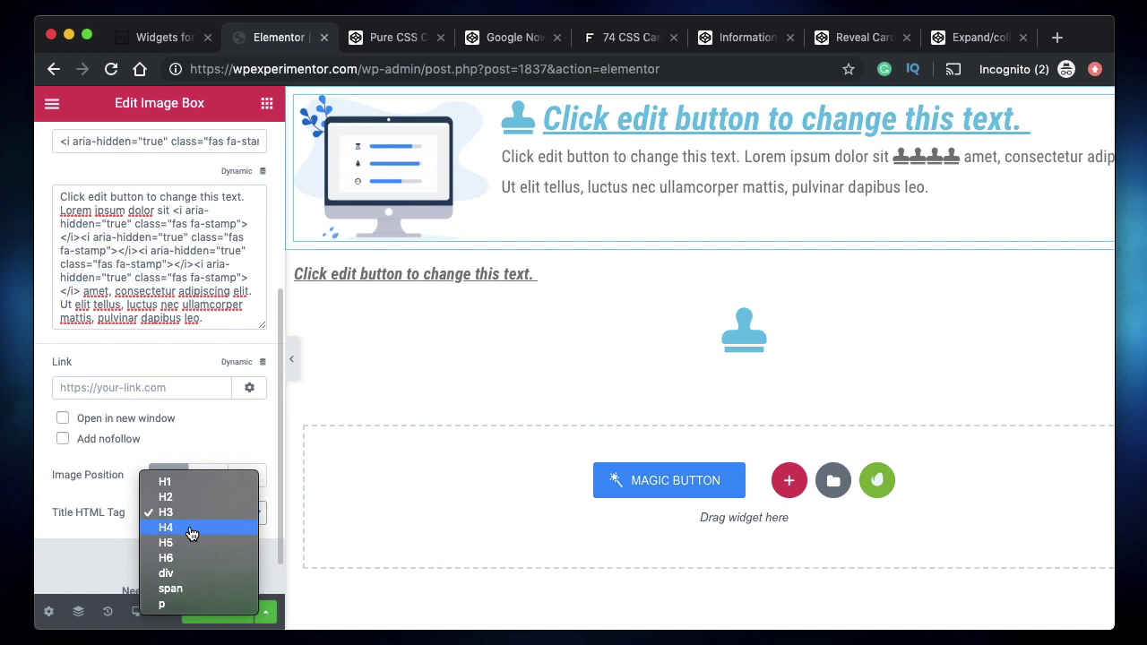
click(172, 542)
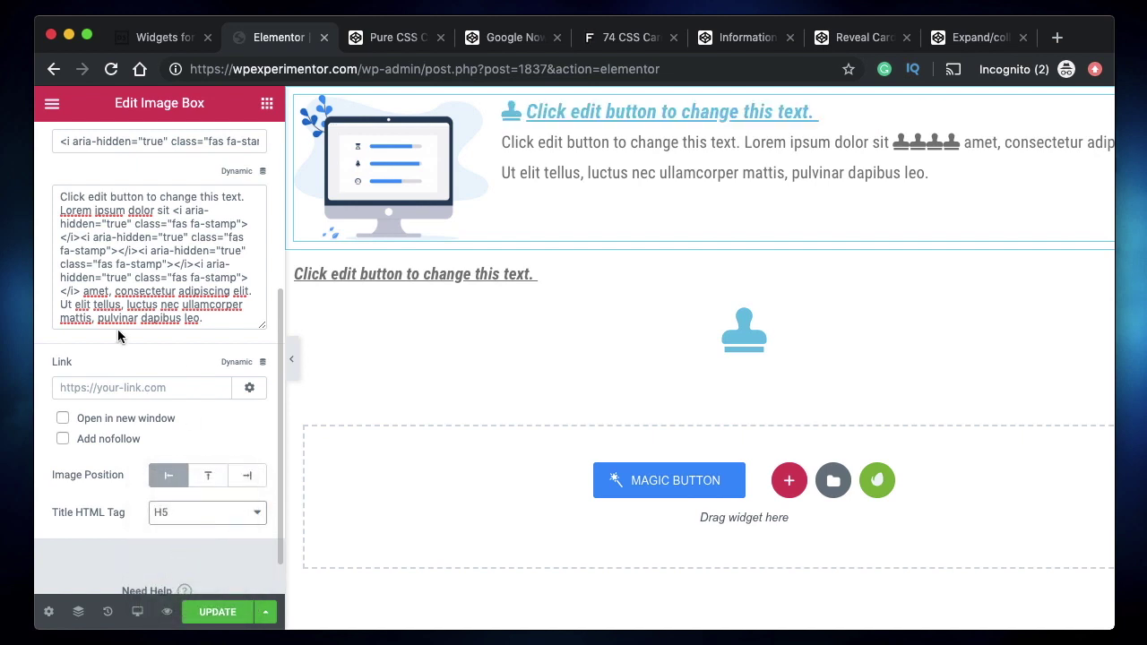
scroll(119, 335, up, 2)
scroll(119, 335, up, 4)
- Change the heading to 'Title' and the description to 'Lorem ipsum content'
triple_click(108, 423)
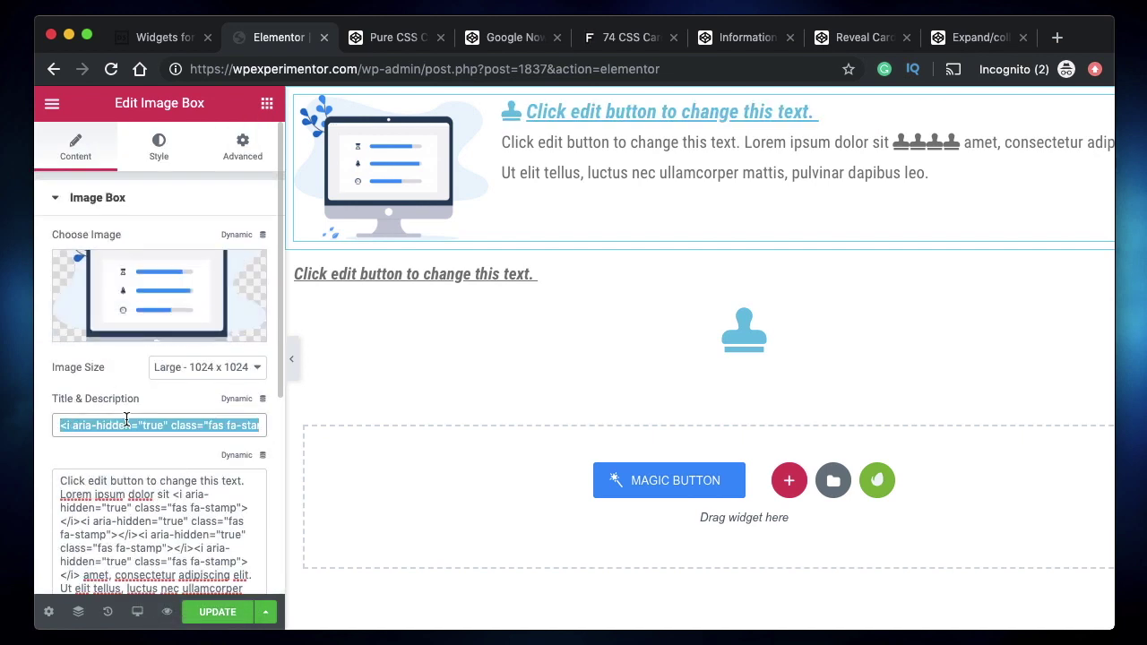
key(BackSpace)
text(Title)
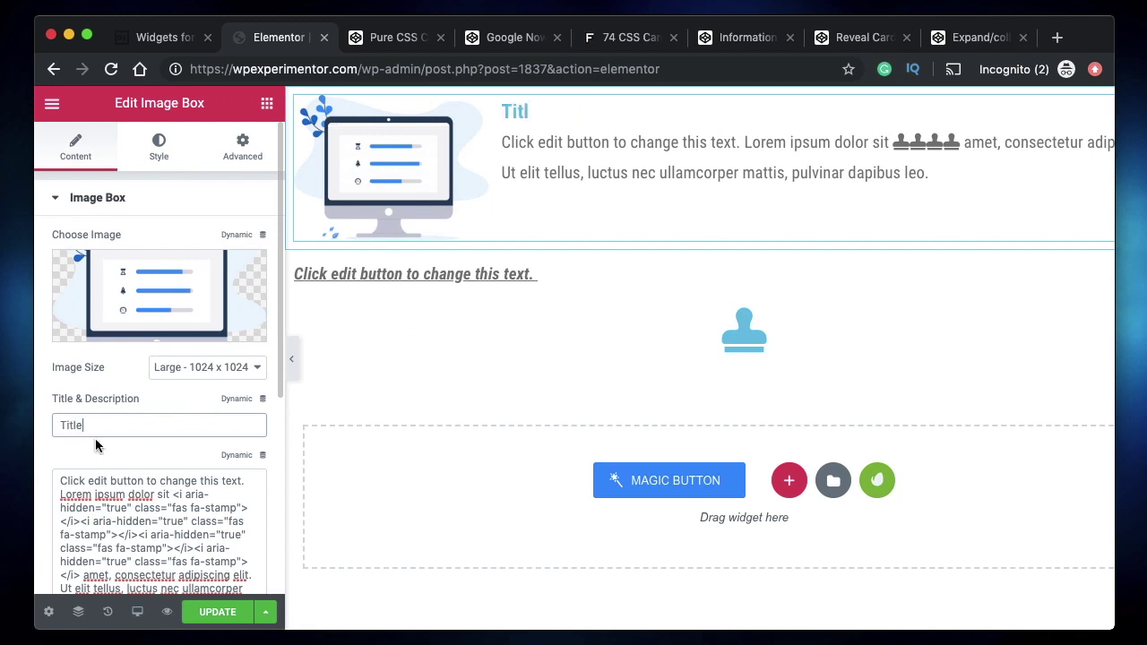
triple_click(145, 533)
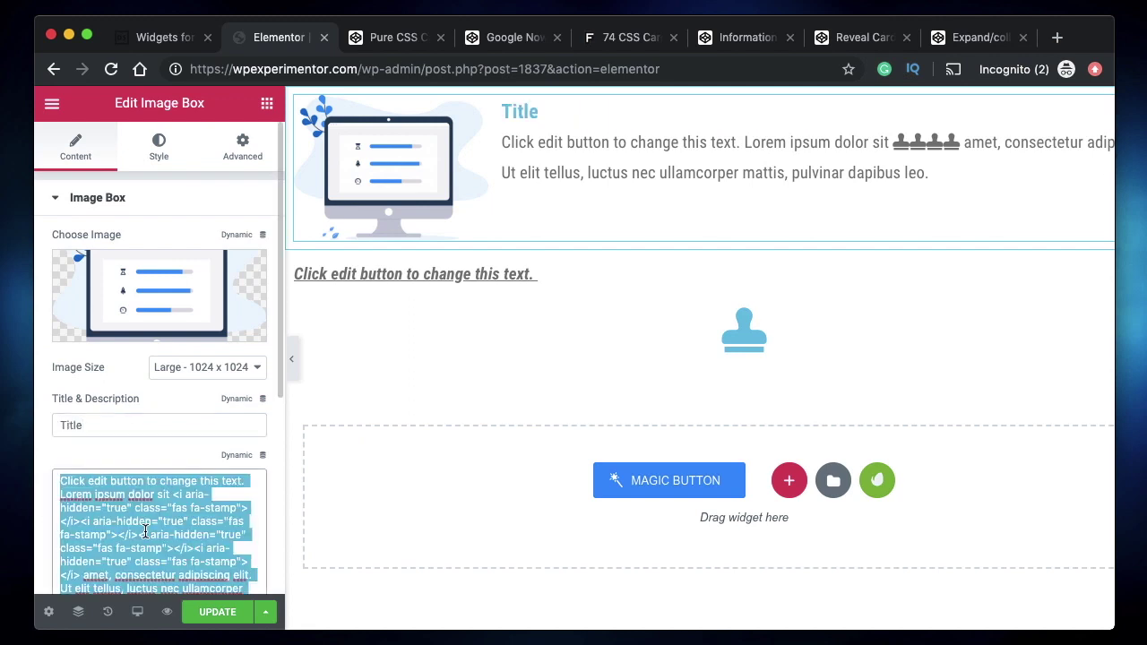
key(BackSpace)
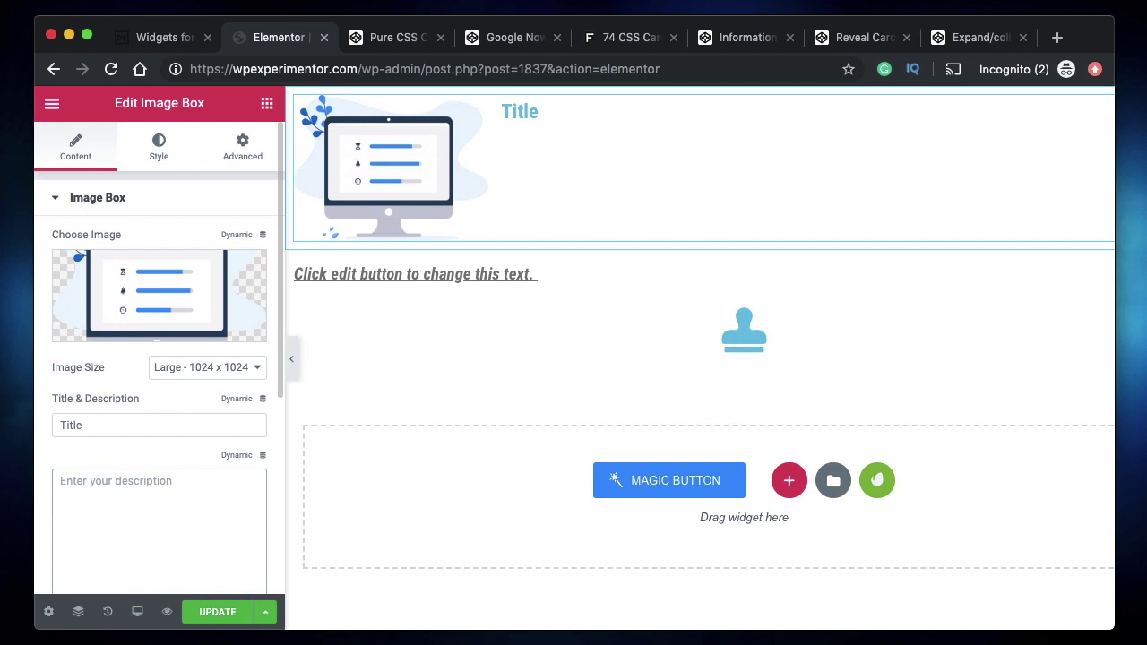
text(Lorem o)
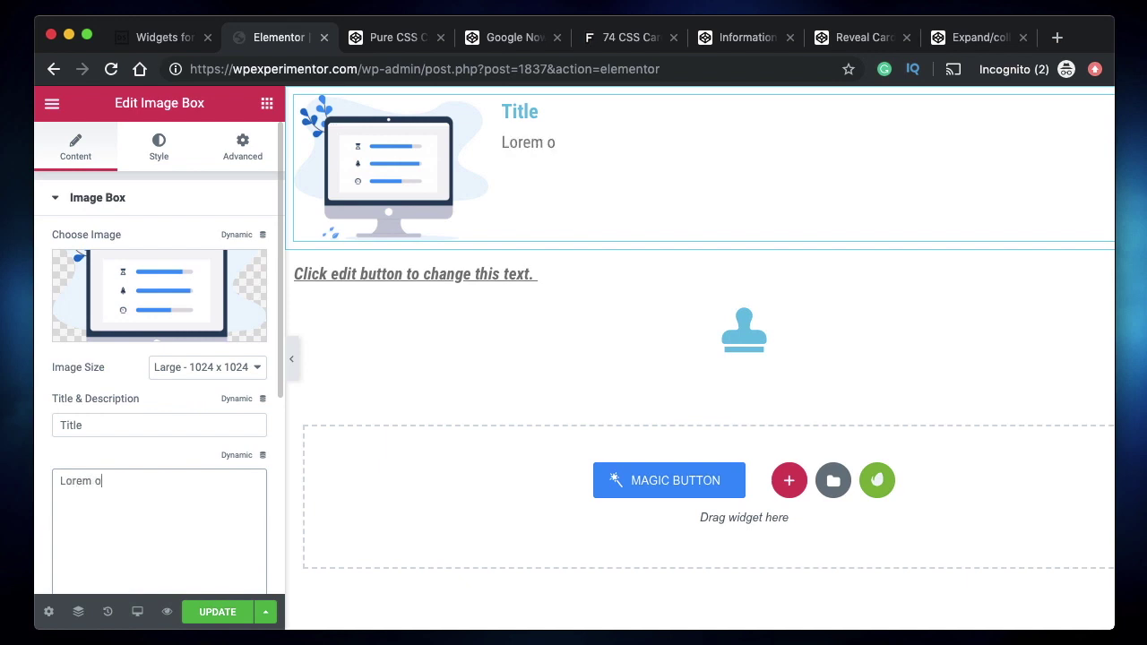
key(BackSpace)
text(ipsum content)
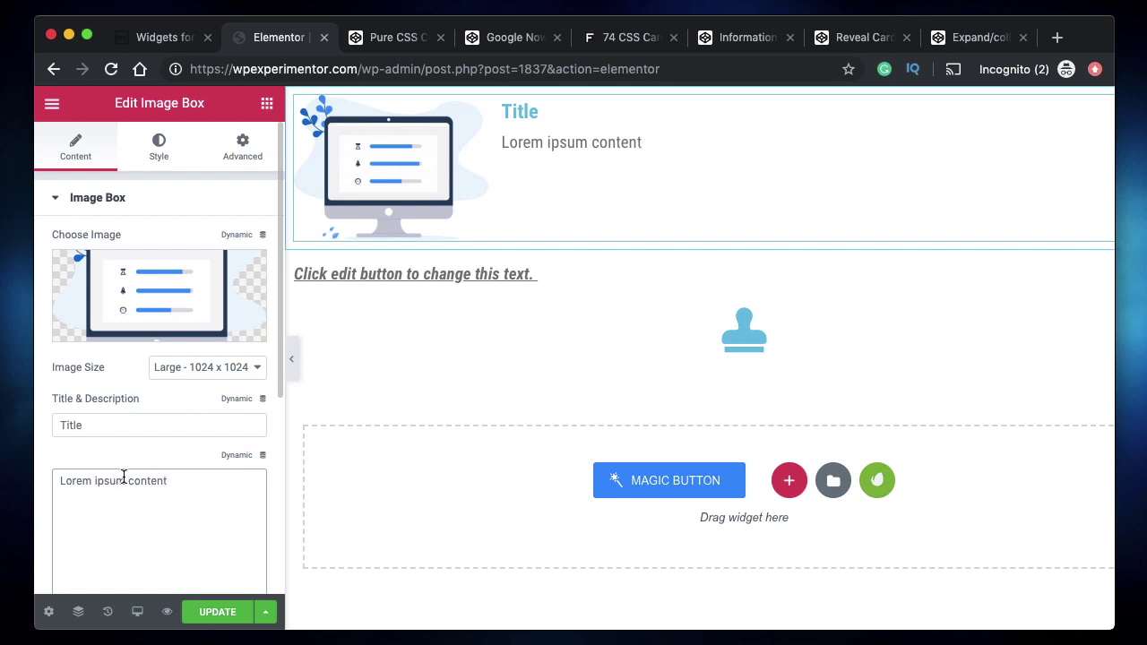
- Confirm the Title HTML Tag stays at H5
scroll(123, 476, down, 5)
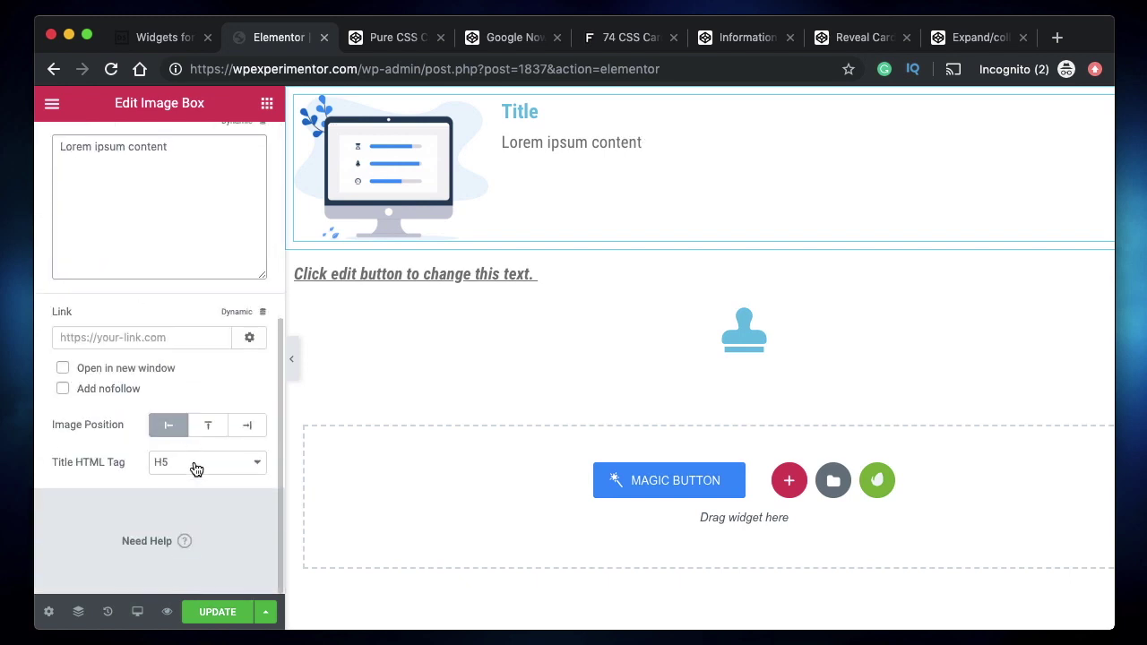
click(194, 465)
click(197, 462)
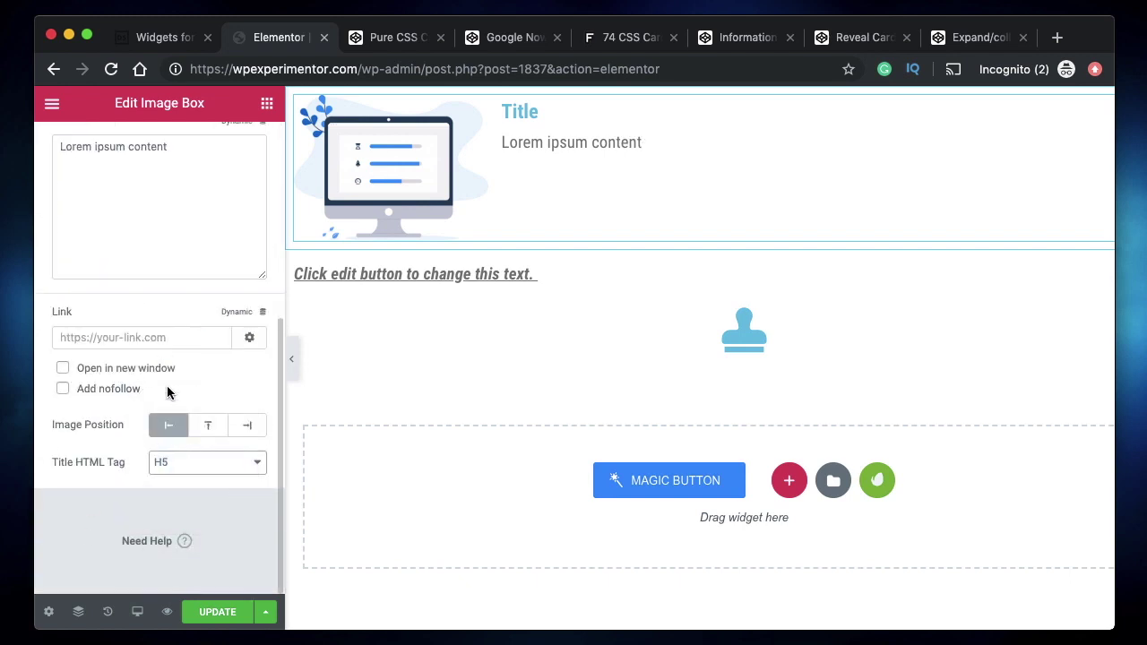
scroll(171, 457, up, 5)
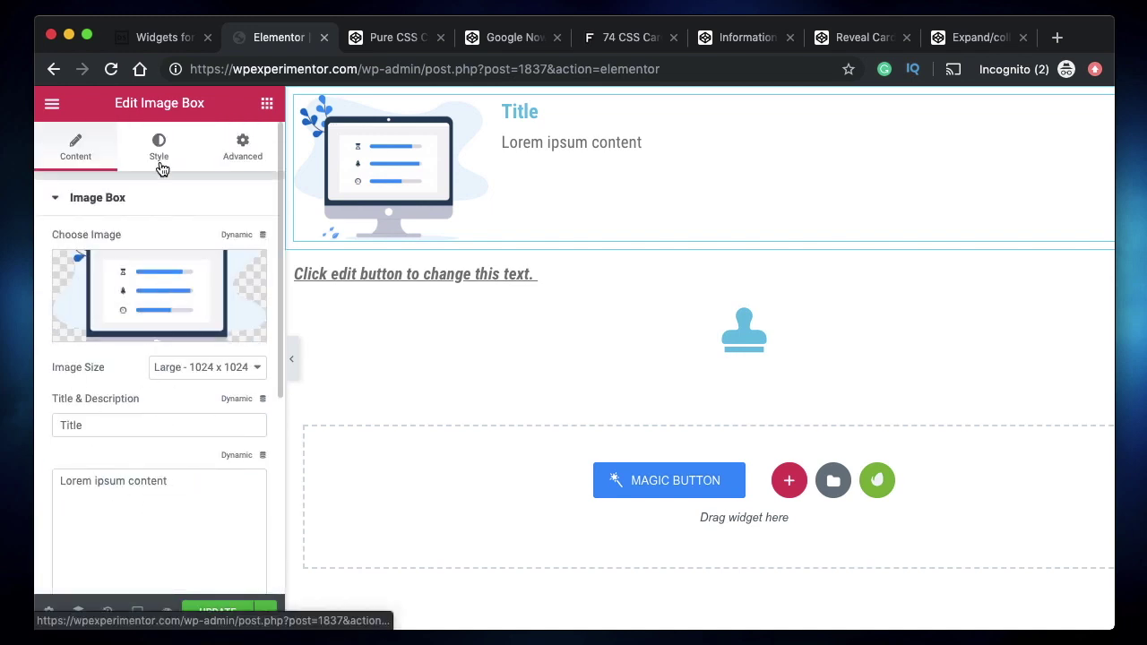
- Set the image spacing to 51 and the image width to 72% in the Style settings
click(159, 160)
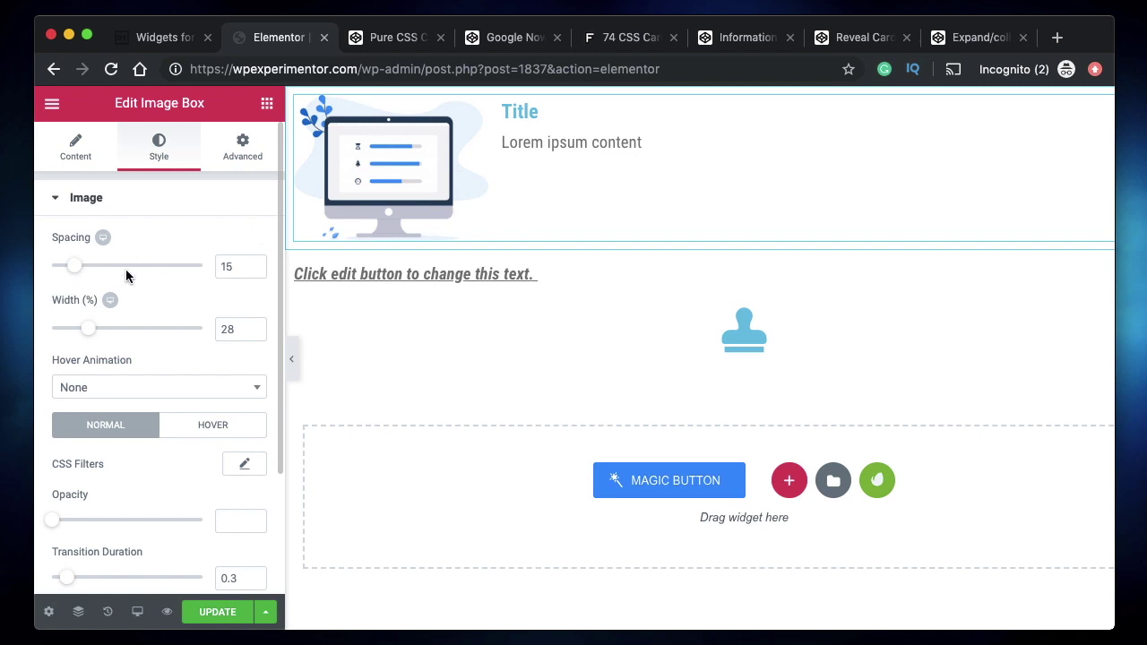
drag(77, 270, 128, 267)
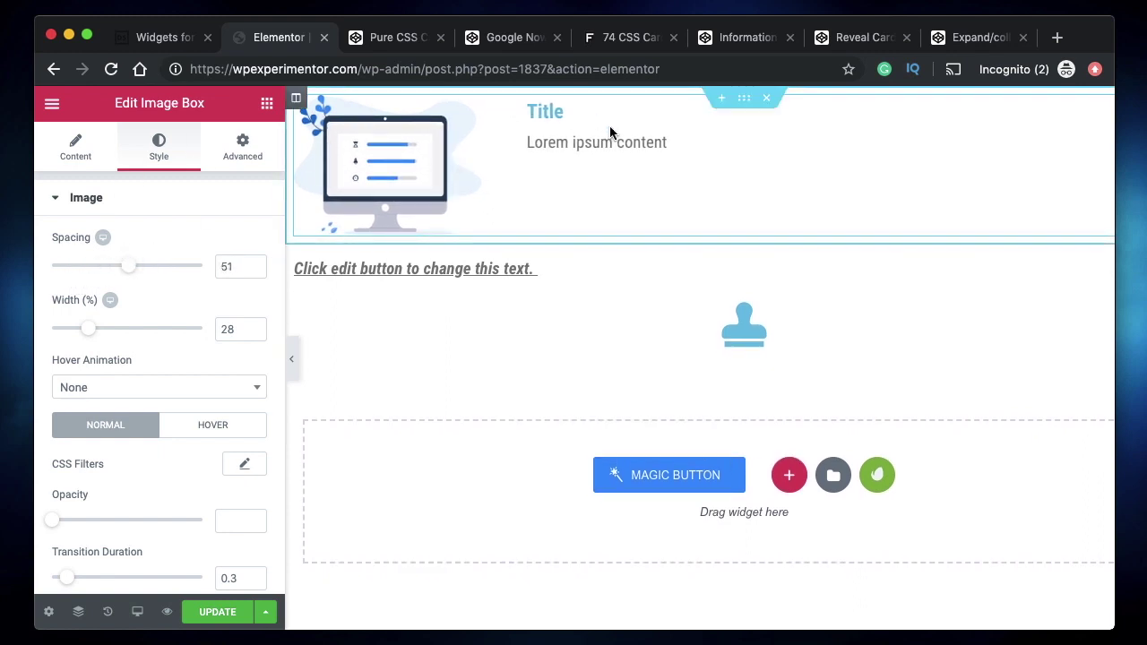
drag(89, 331, 211, 333)
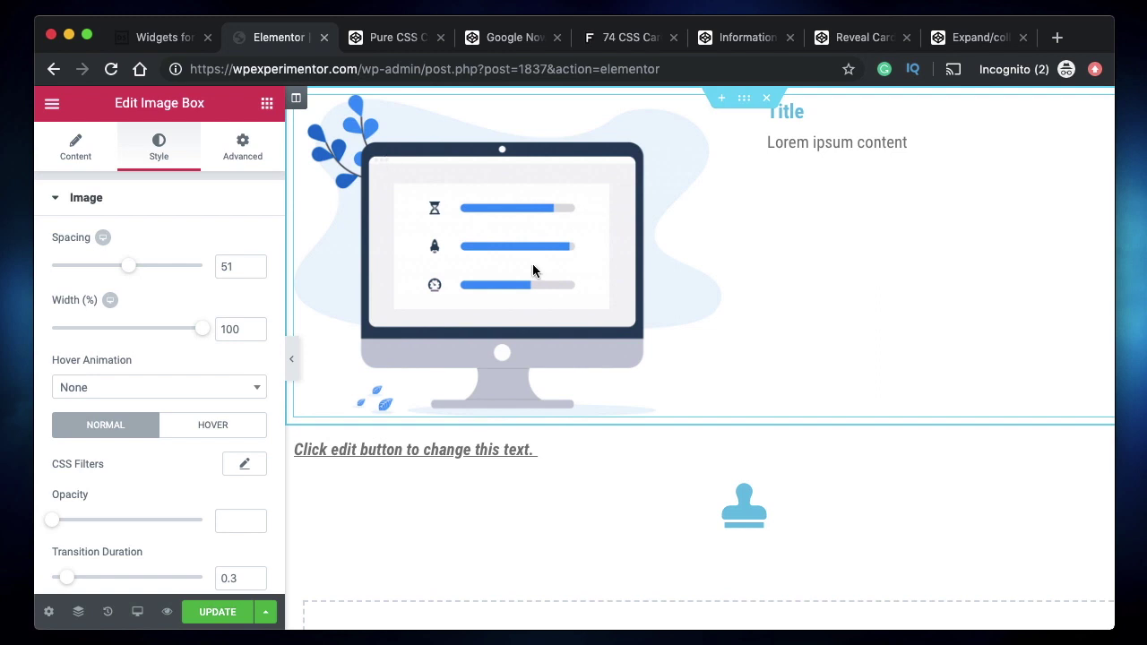
mouse_move(199, 331)
mouse_down()
mouse_move(113, 326)
mouse_move(197, 329)
mouse_up()
drag(110, 336, 88, 329)
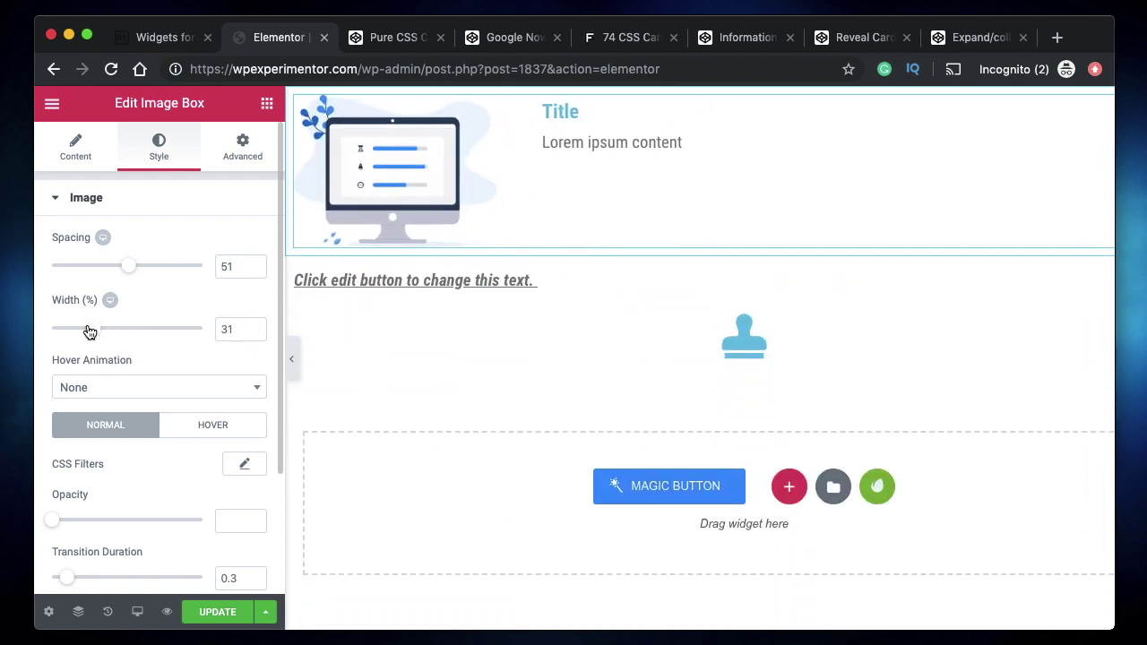
- Give the image a Shrink hover animation
scroll(154, 359, down, 2)
click(203, 302)
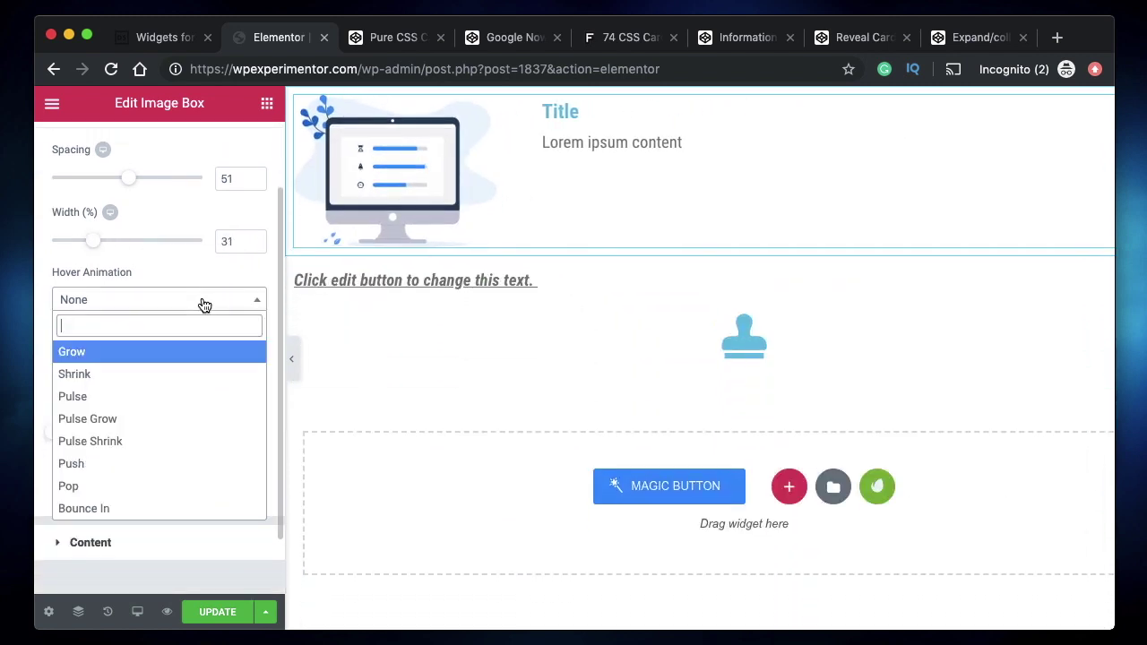
click(144, 380)
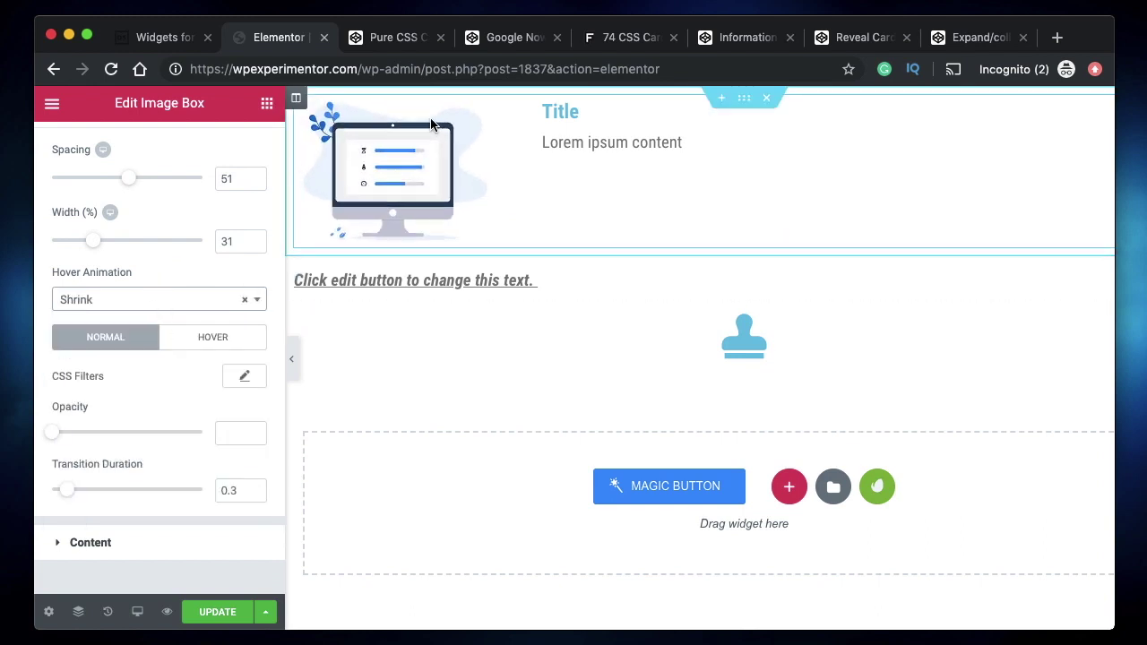
- Try the hover CSS Filters sliders, then reset them to default
click(208, 342)
click(245, 376)
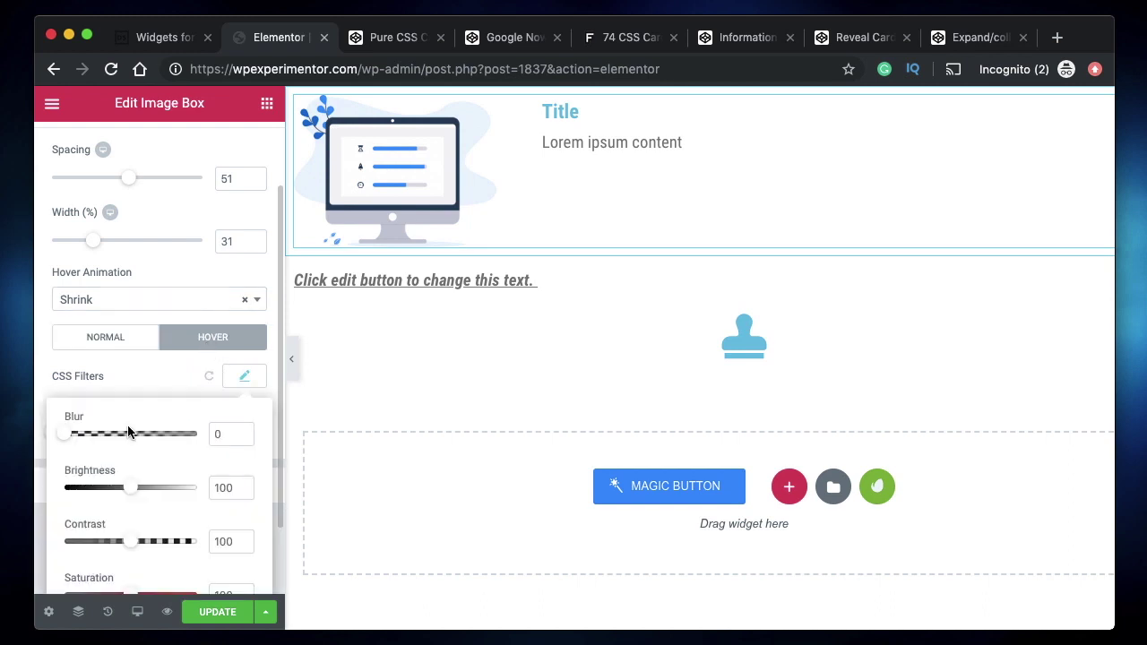
scroll(128, 432, down, 2)
drag(134, 506, 284, 498)
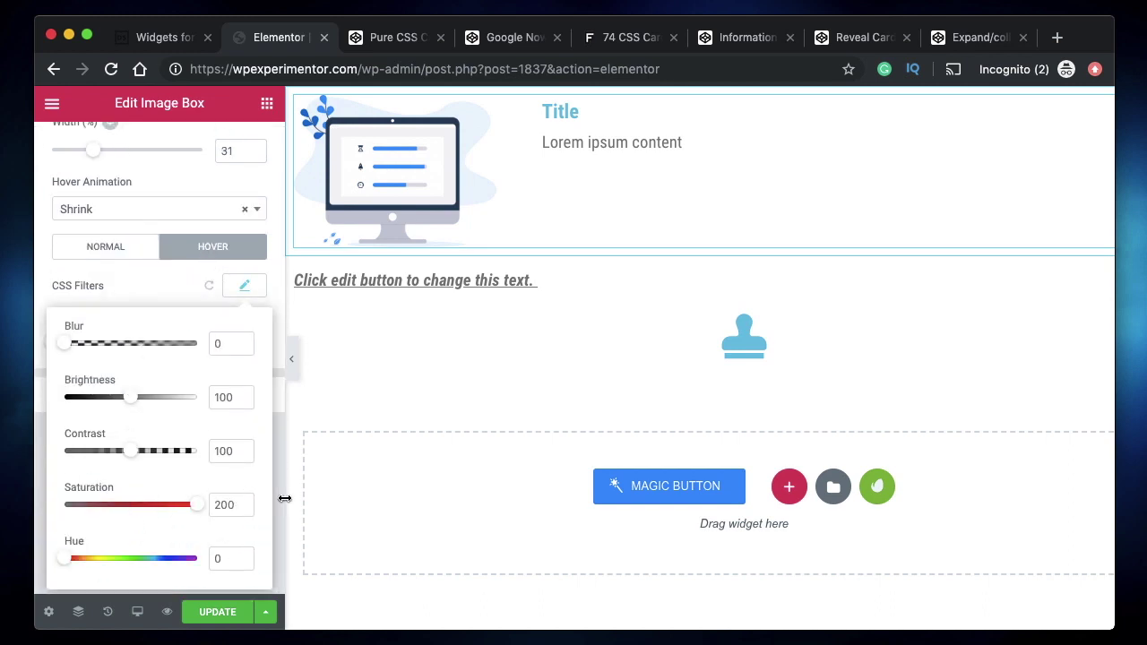
click(285, 499)
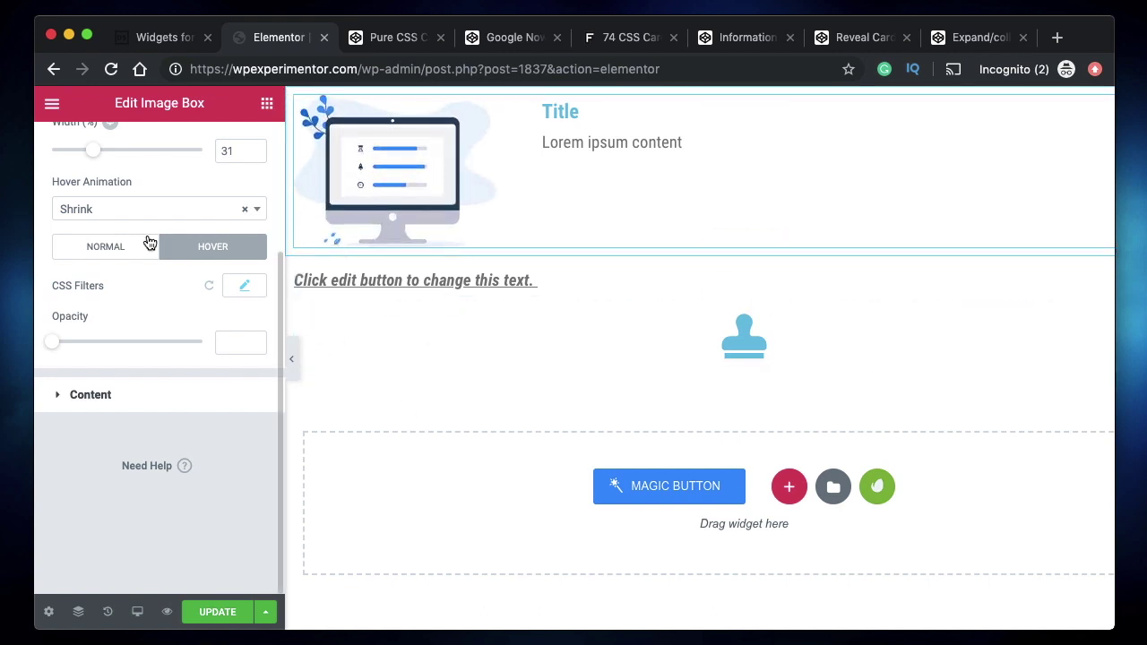
scroll(149, 244, up, 2)
drag(95, 196, 170, 211)
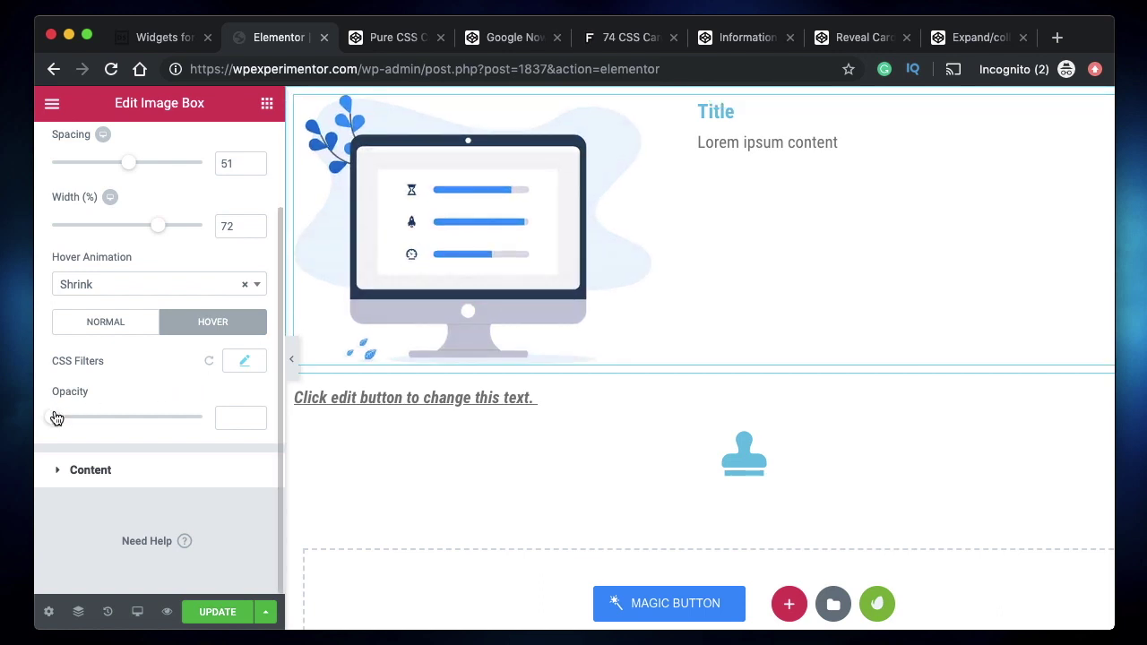
click(209, 361)
- Set the content Vertical Alignment to Top after trying Middle and Bottom
click(106, 484)
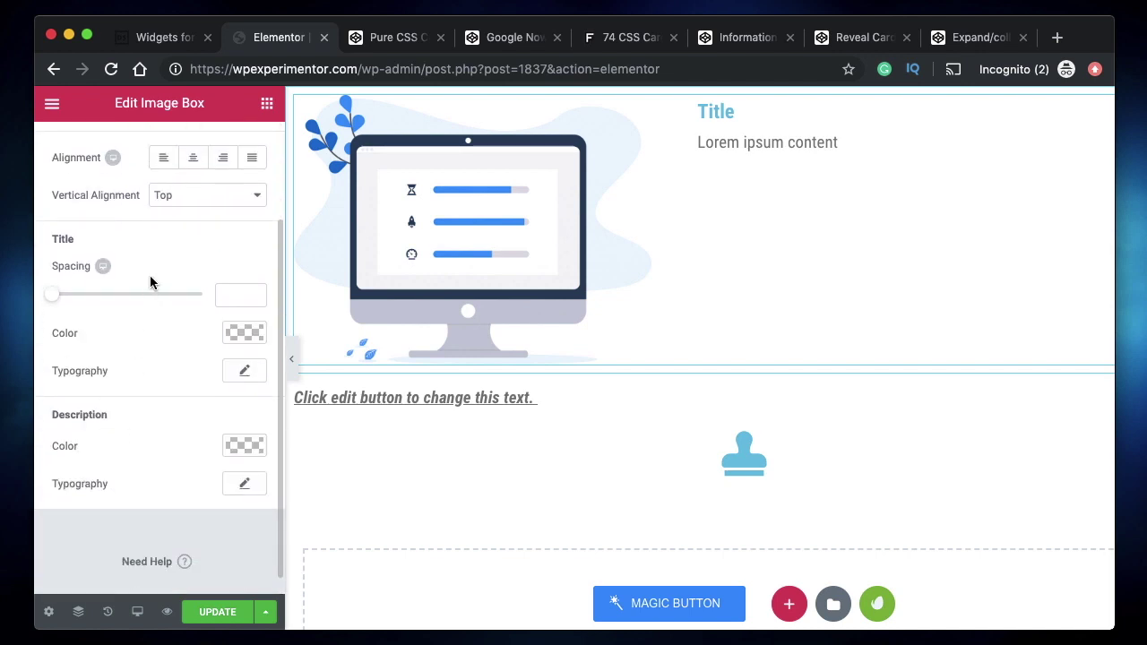
scroll(151, 282, up, 1)
click(231, 250)
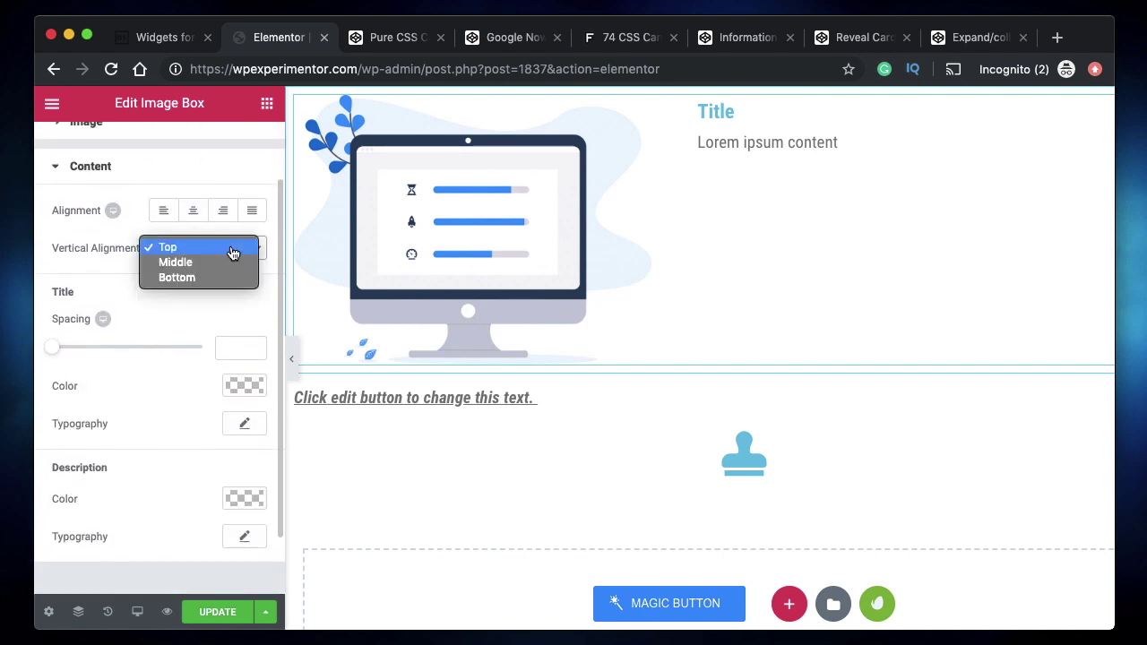
click(212, 263)
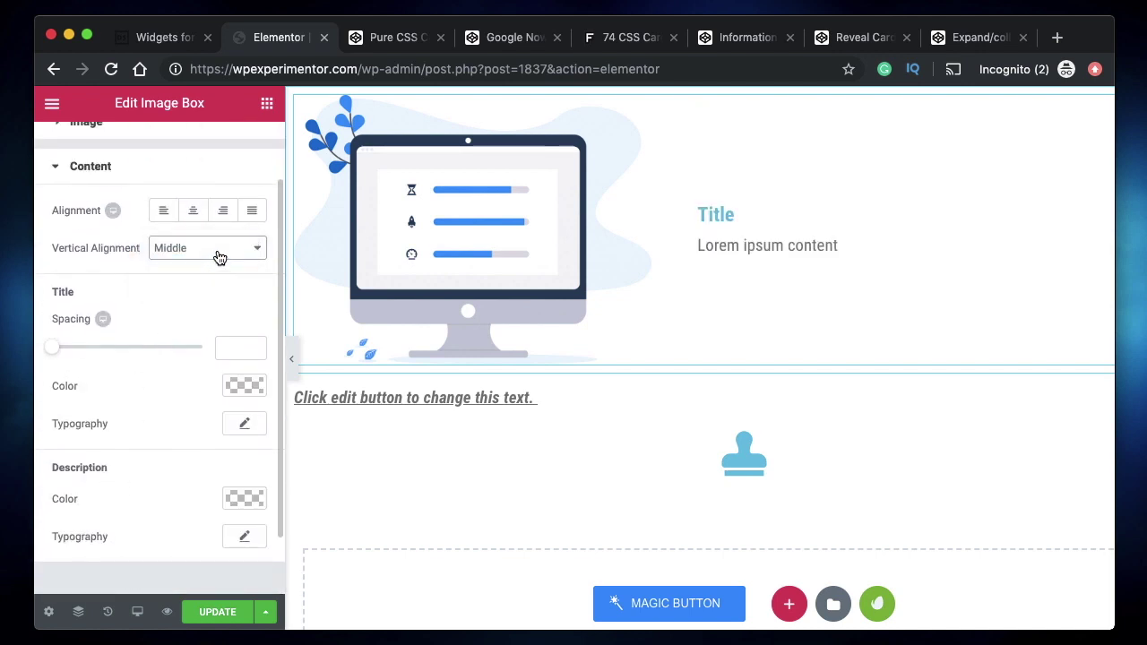
click(211, 250)
click(212, 263)
click(225, 251)
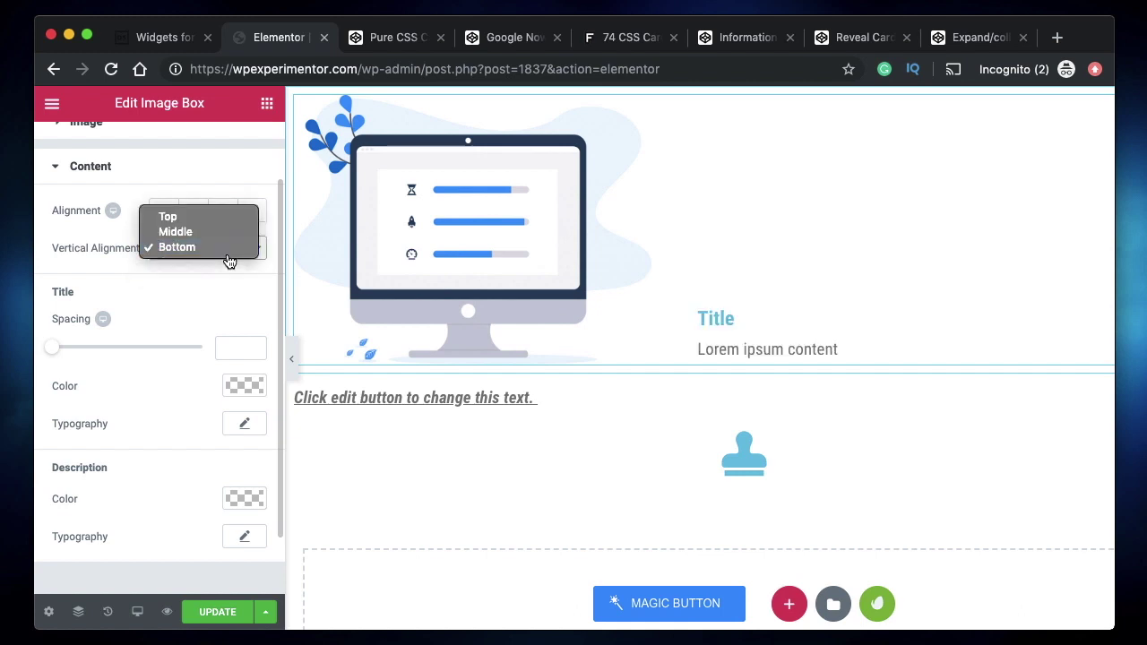
click(216, 220)
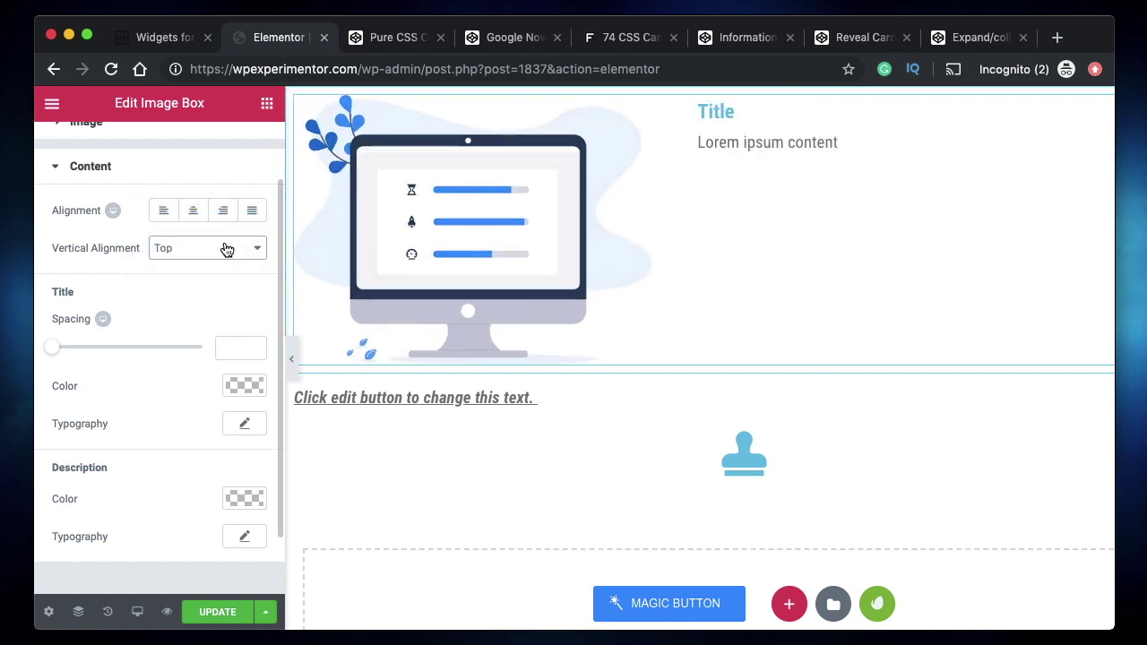
- Justify the title and description text and set Title Spacing to 14
click(191, 212)
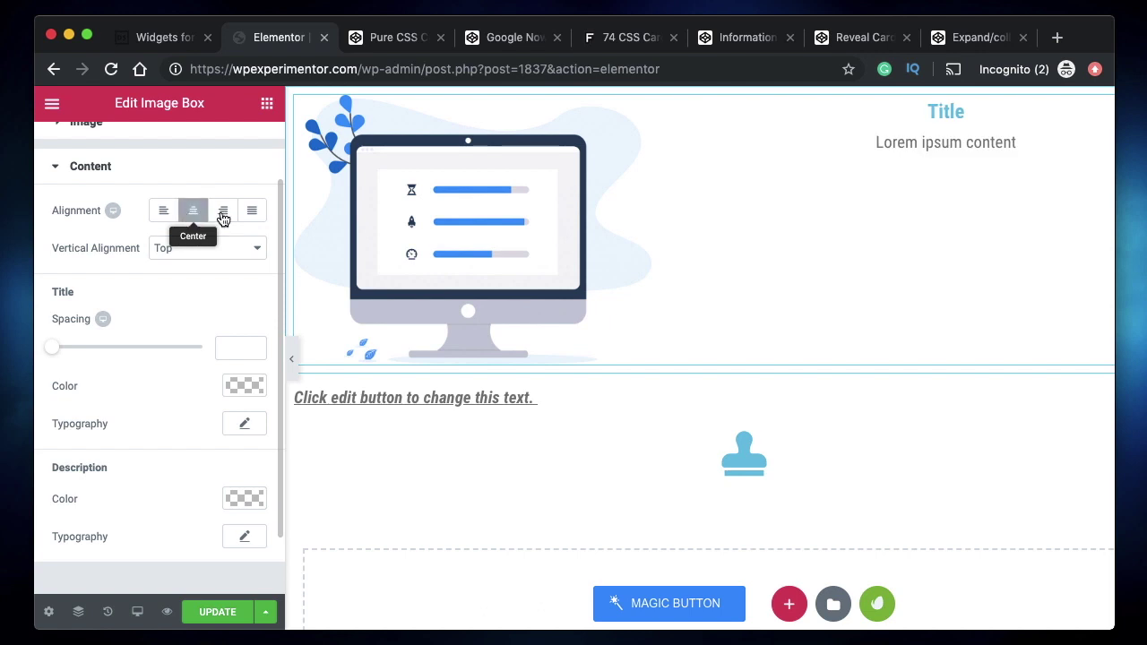
click(248, 213)
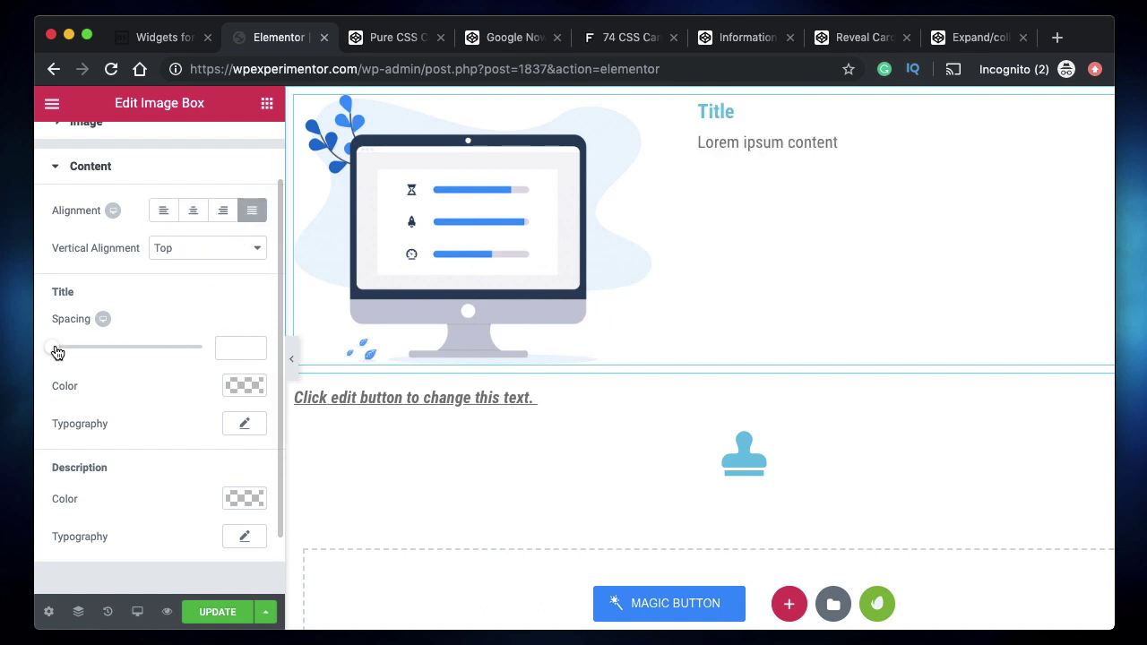
drag(56, 353, 79, 354)
scroll(102, 410, down, 1)
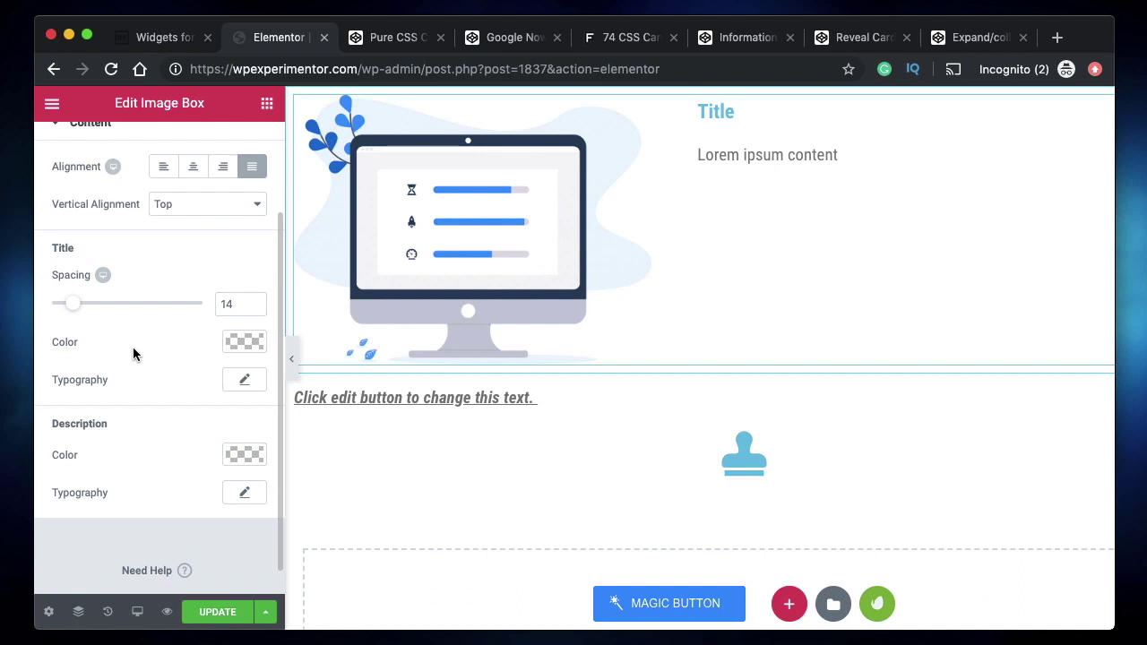
scroll(133, 353, up, 3)
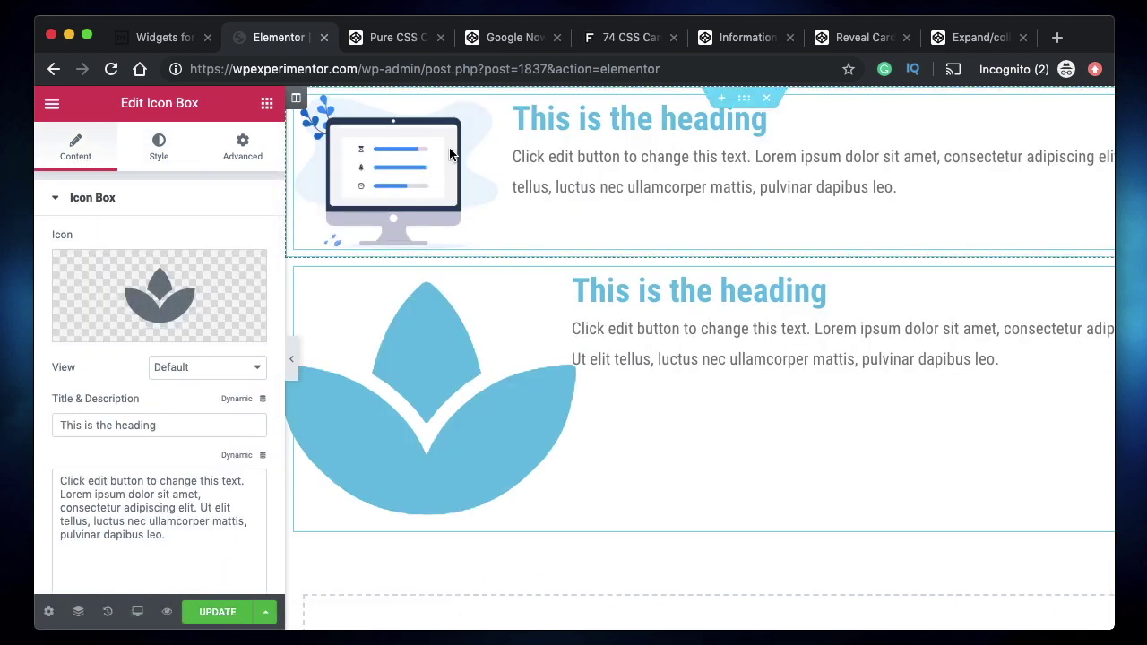
- Swap the lotus icon for the Bitbucket icon from the Great Icons library
mouse_move(216, 296)
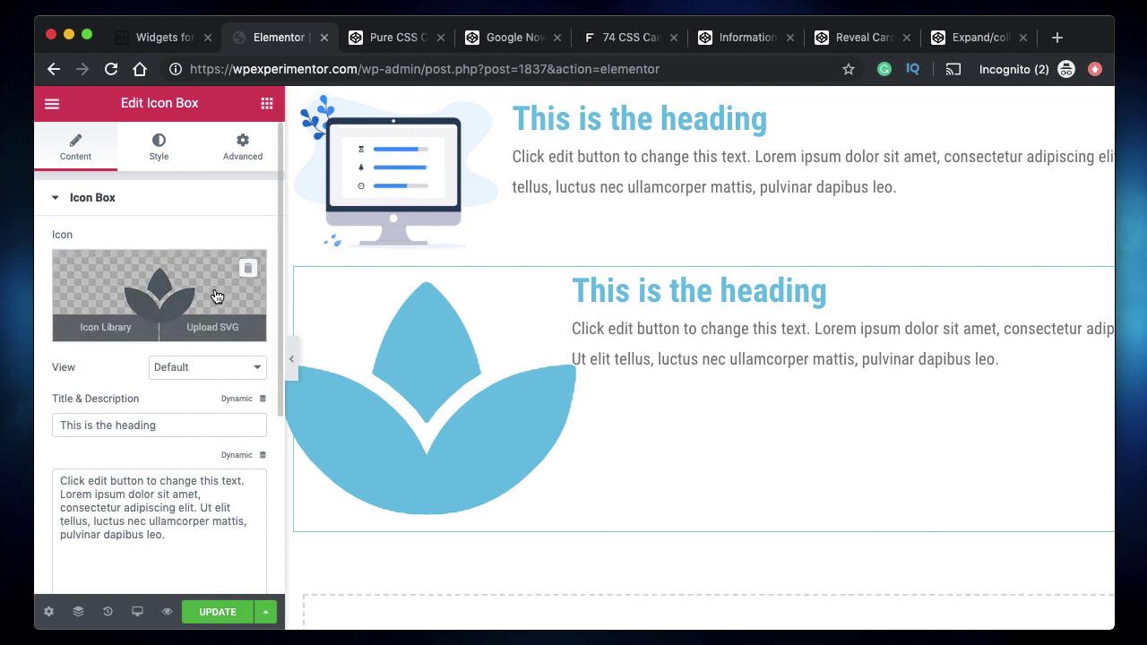
click(216, 296)
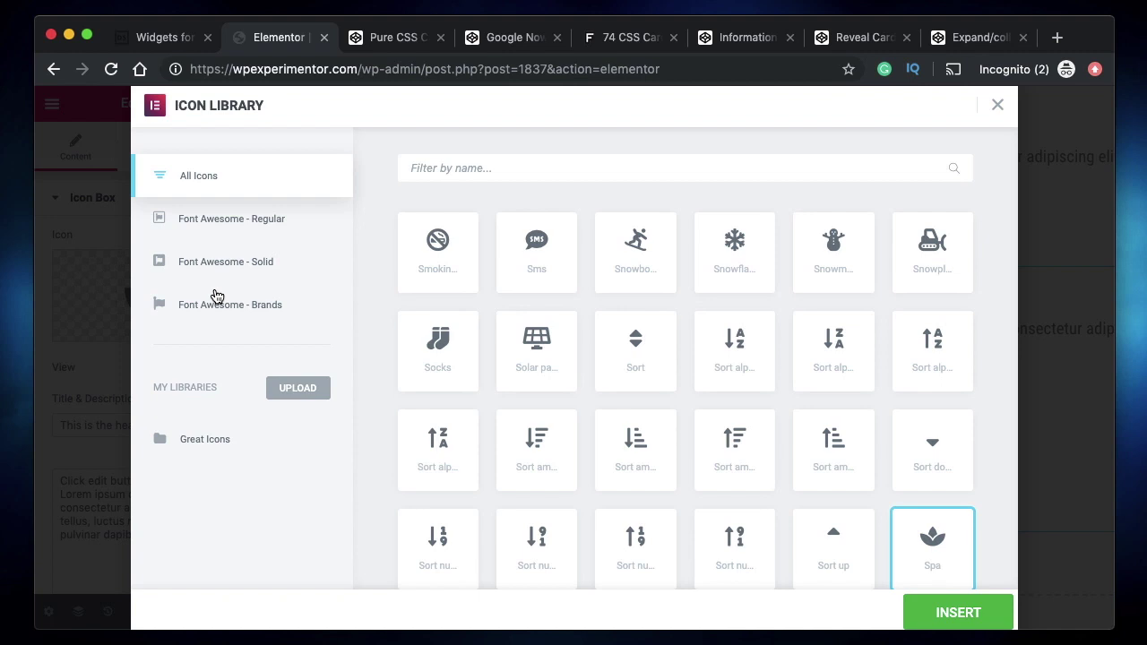
click(222, 448)
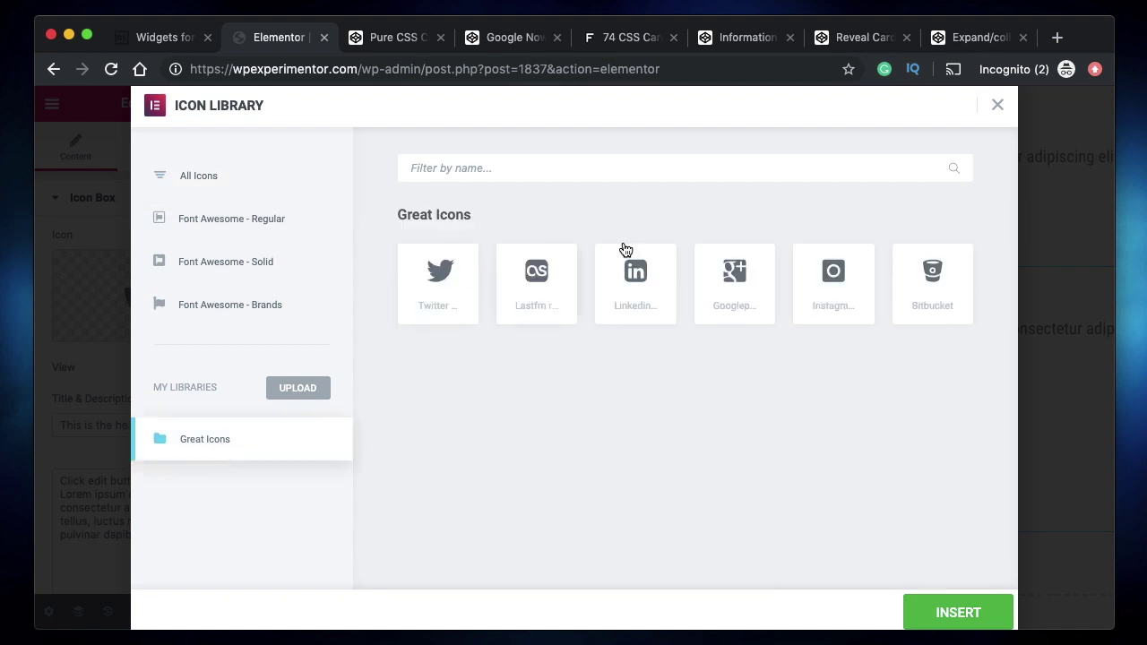
click(959, 287)
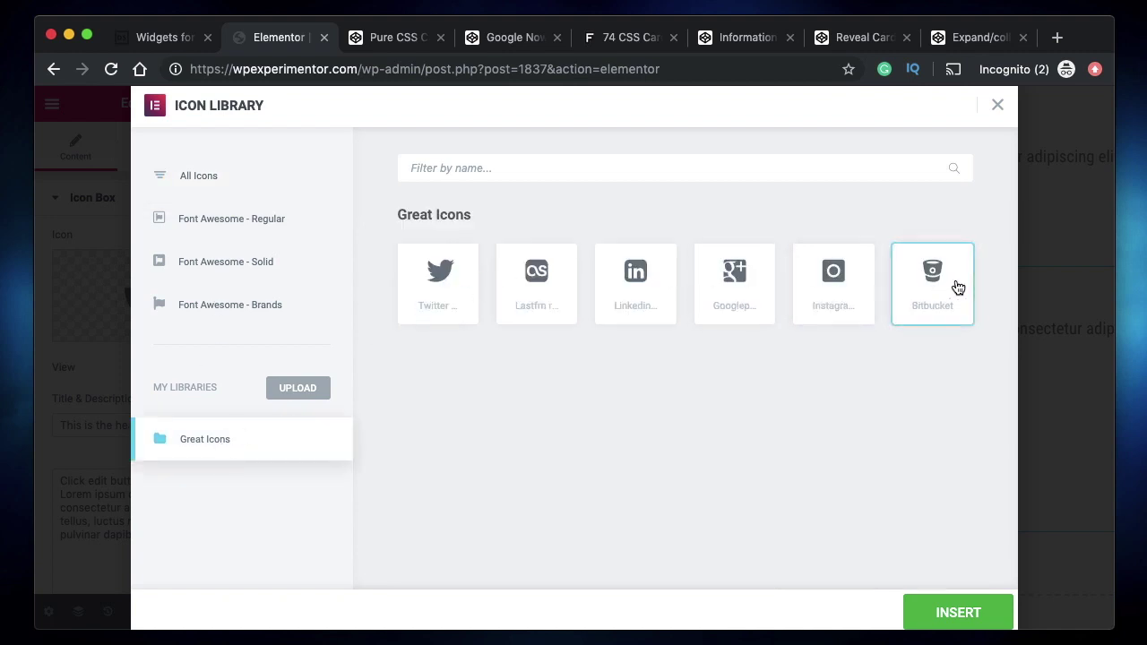
click(955, 612)
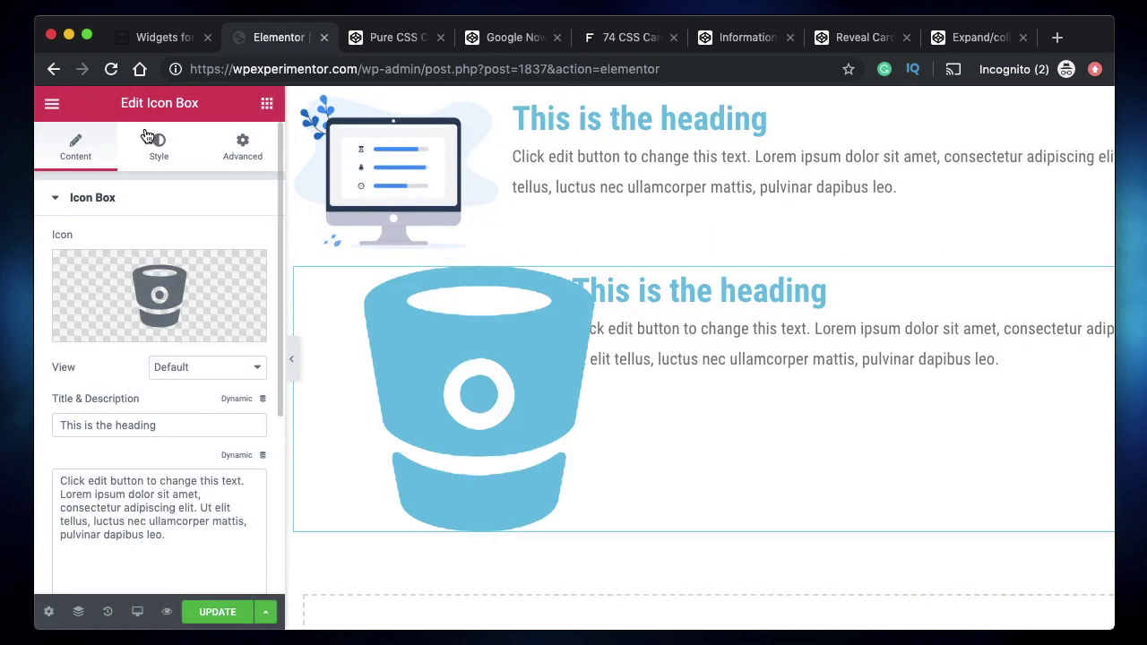
- Set the icon spacing to 13 and the icon size to 80
click(158, 149)
drag(79, 356, 70, 351)
drag(194, 411, 111, 411)
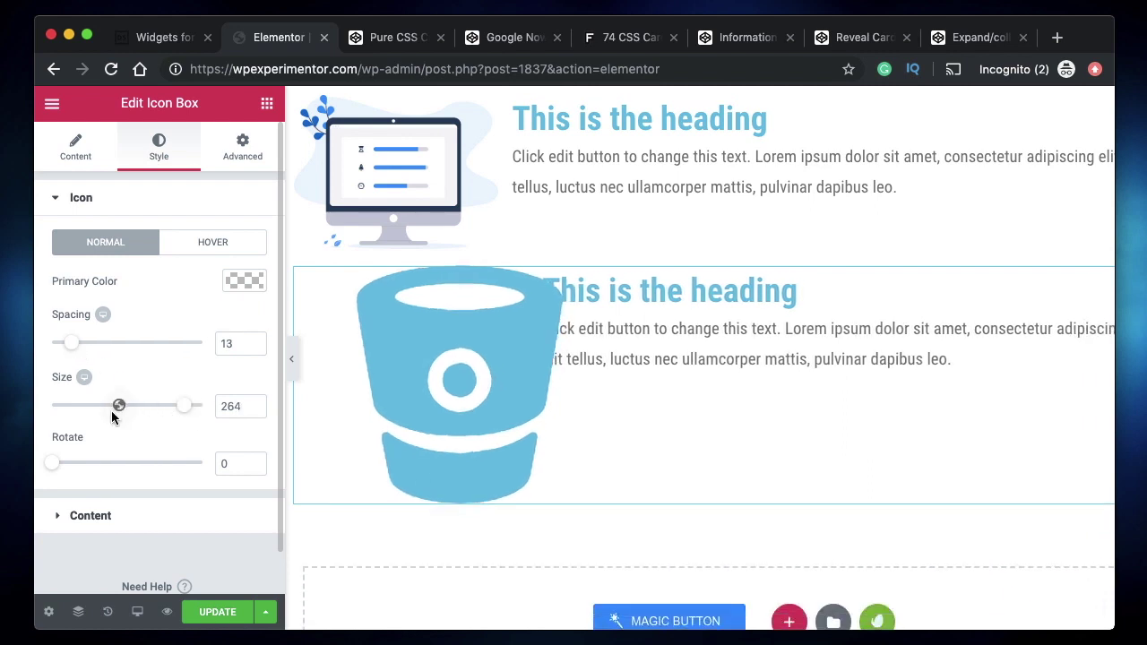
click(165, 410)
drag(133, 410, 90, 410)
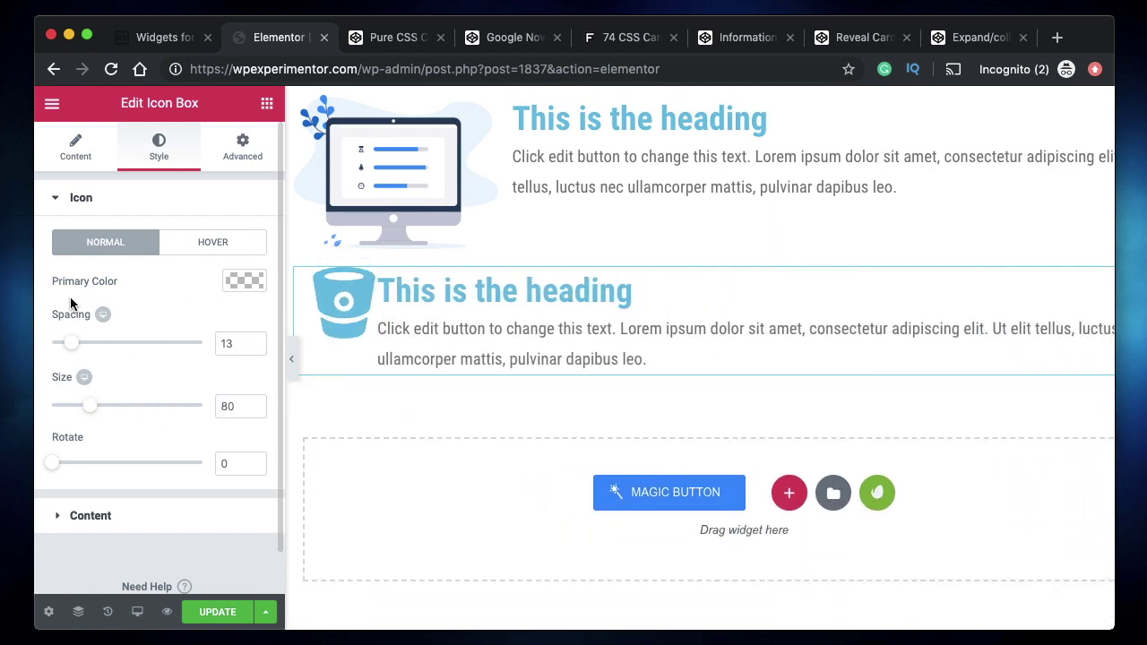
- Make the icon's hover Primary Color dark blue #4054b2
click(211, 247)
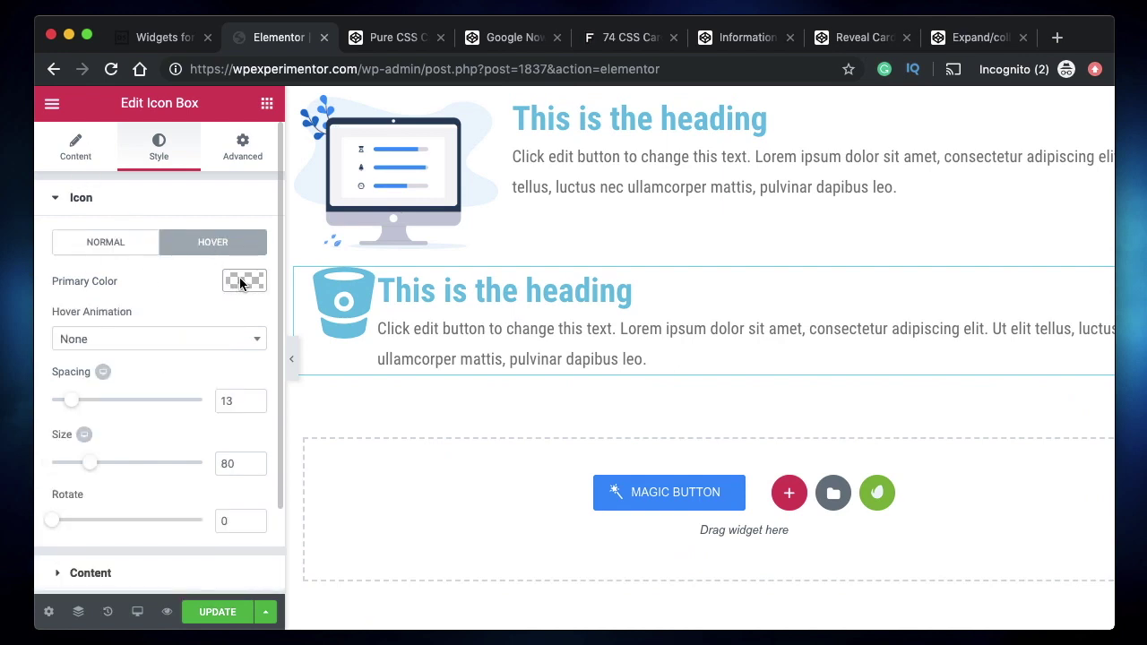
click(239, 279)
click(146, 483)
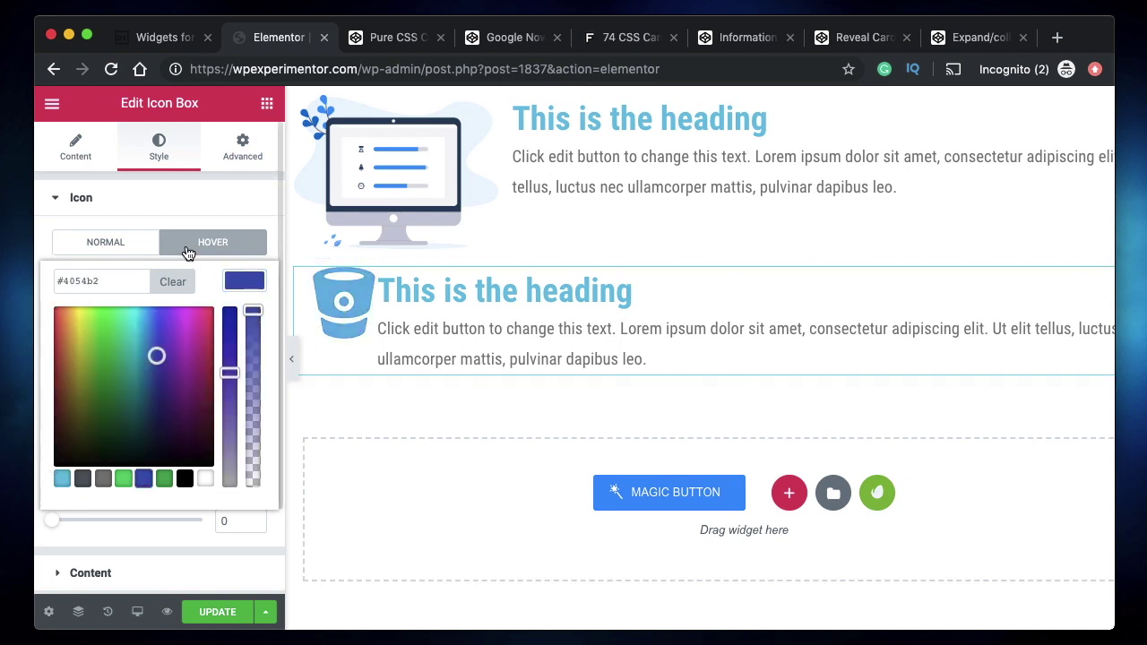
click(242, 287)
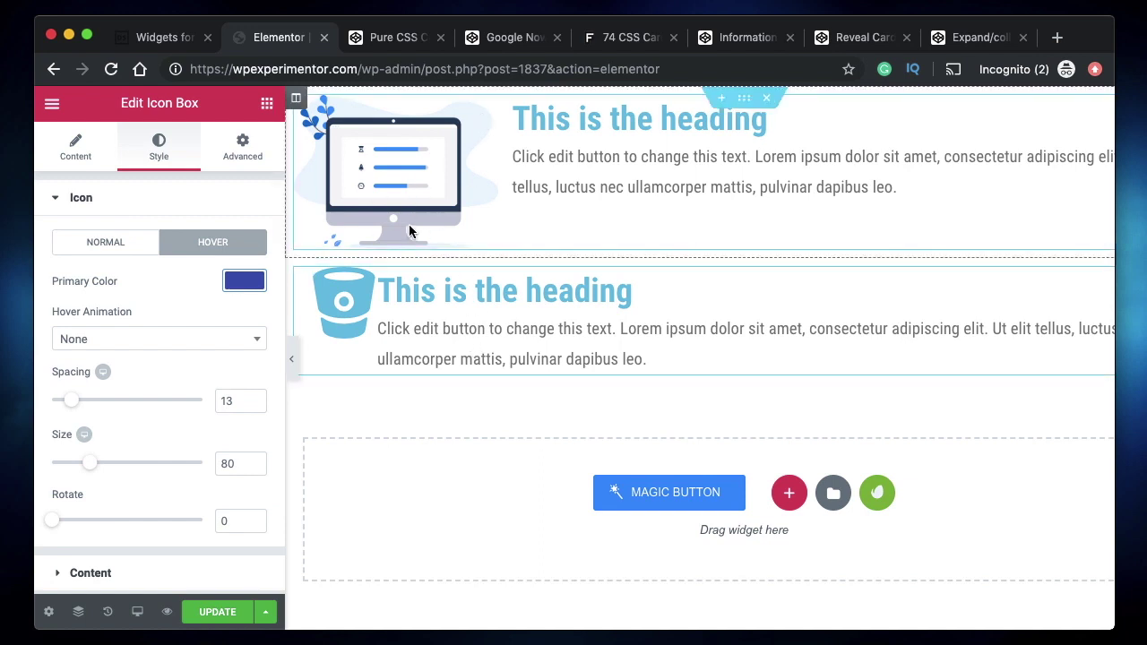
- Inspect the icon box's title and description fields in the Content settings
click(75, 146)
scroll(166, 421, down, 2)
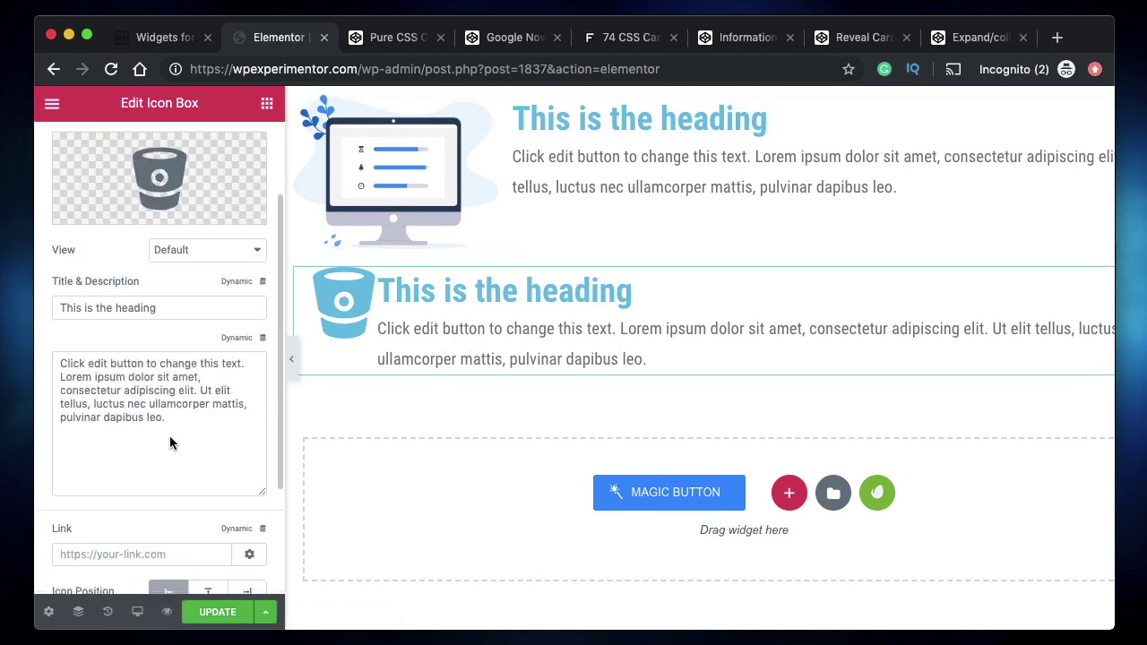
scroll(170, 435, down, 2)
scroll(153, 310, up, 1)
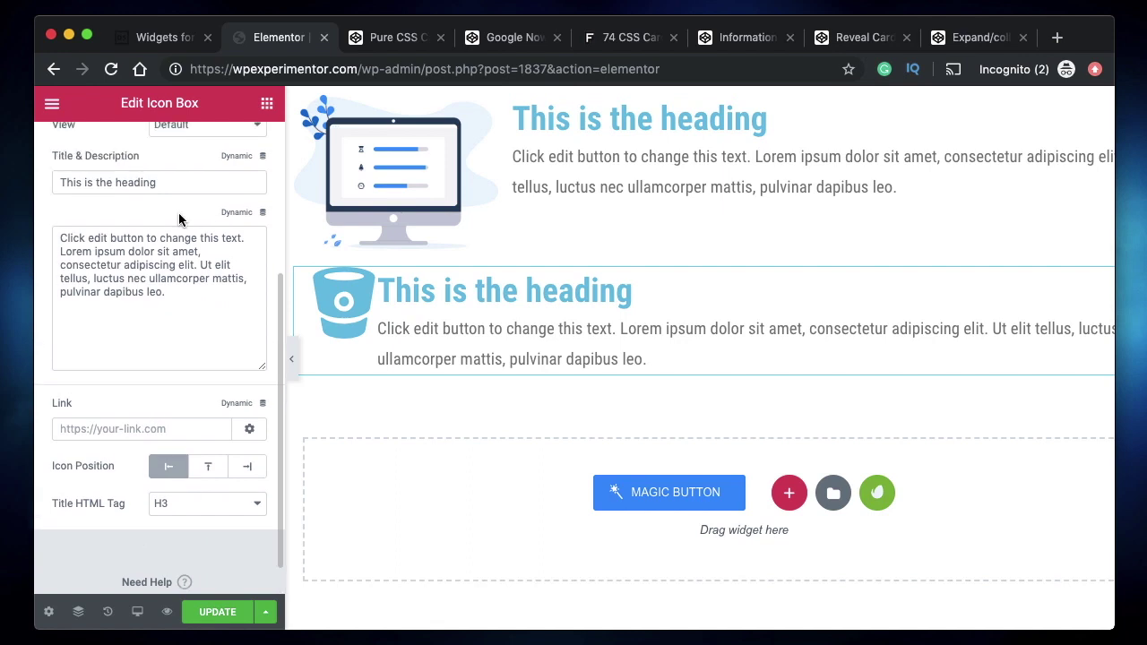
click(176, 186)
click(177, 277)
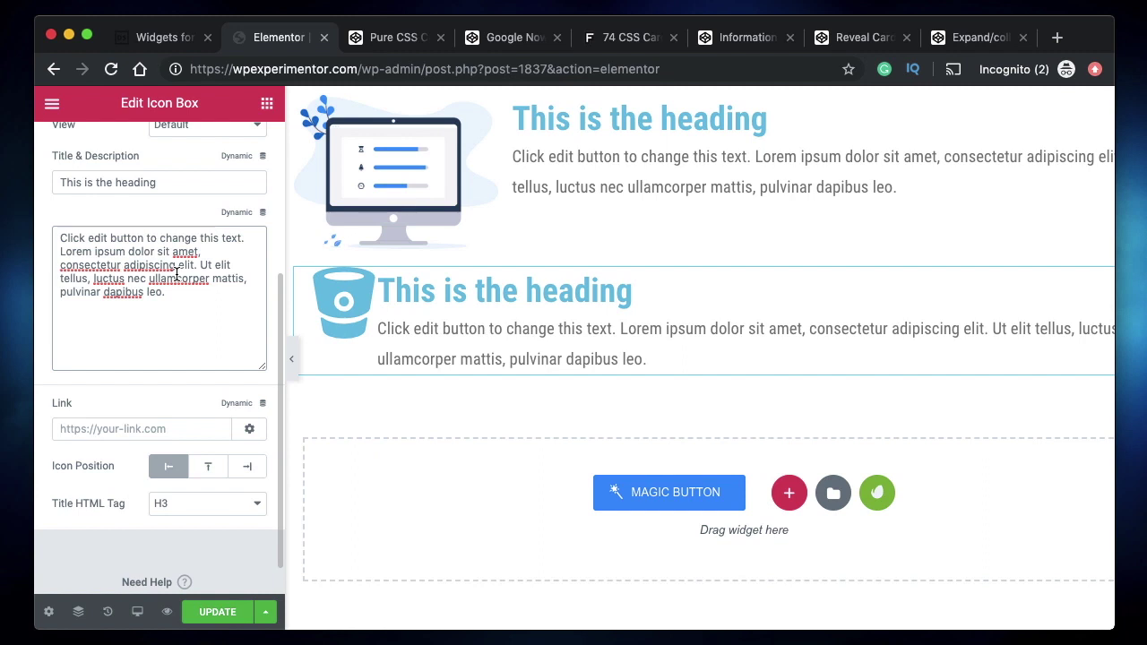
click(165, 182)
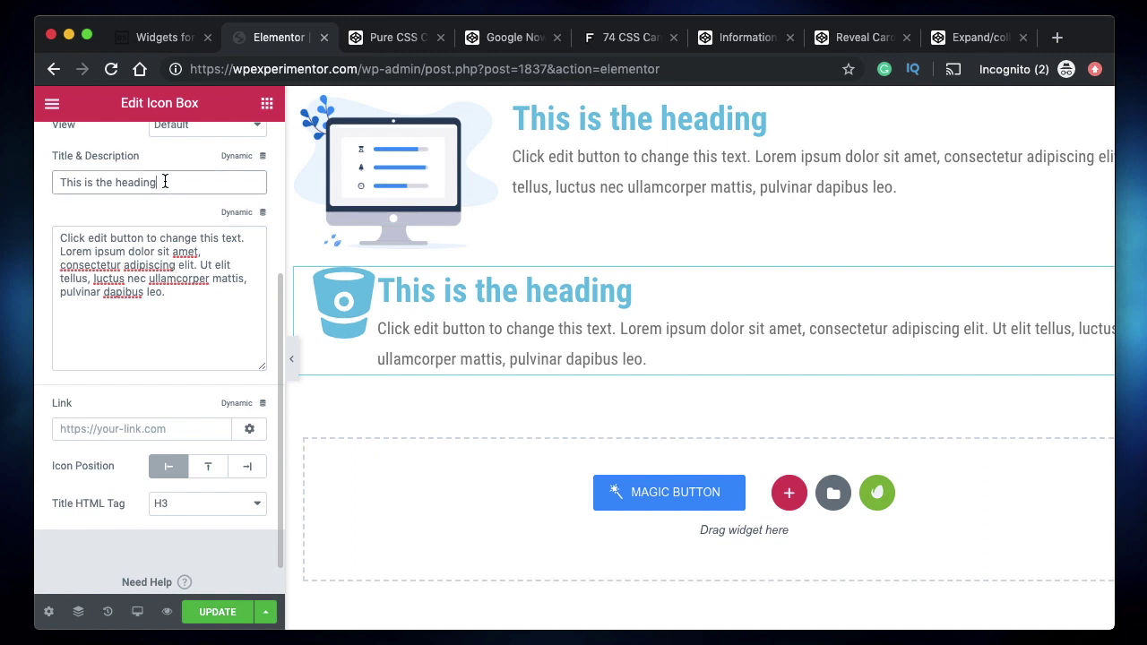
click(164, 320)
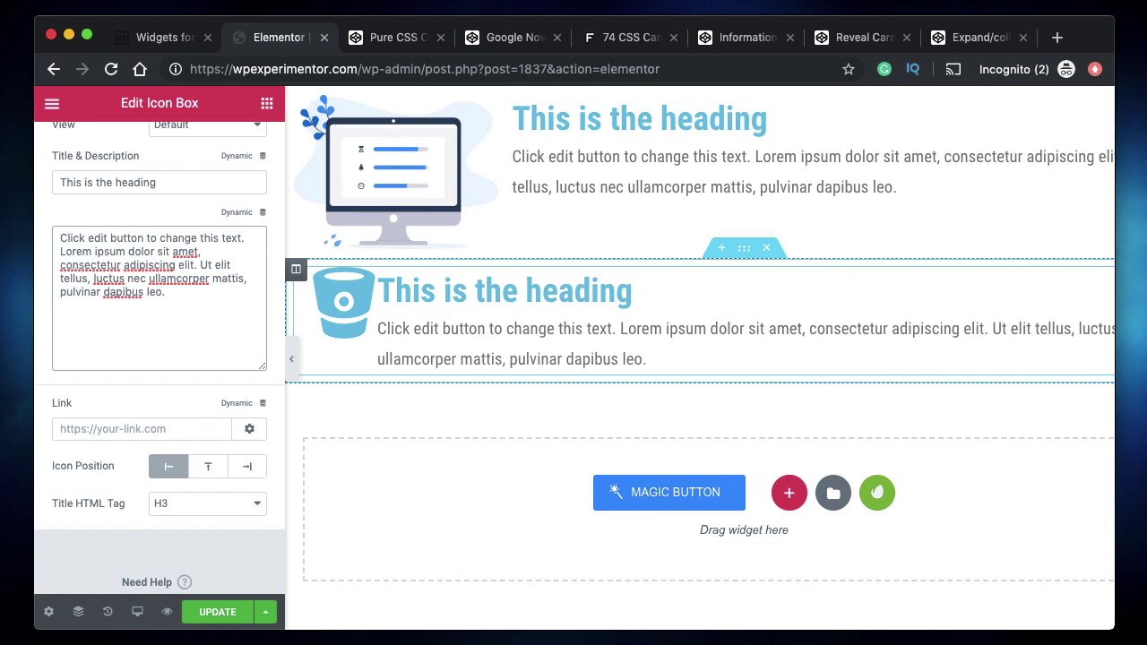
click(162, 35)
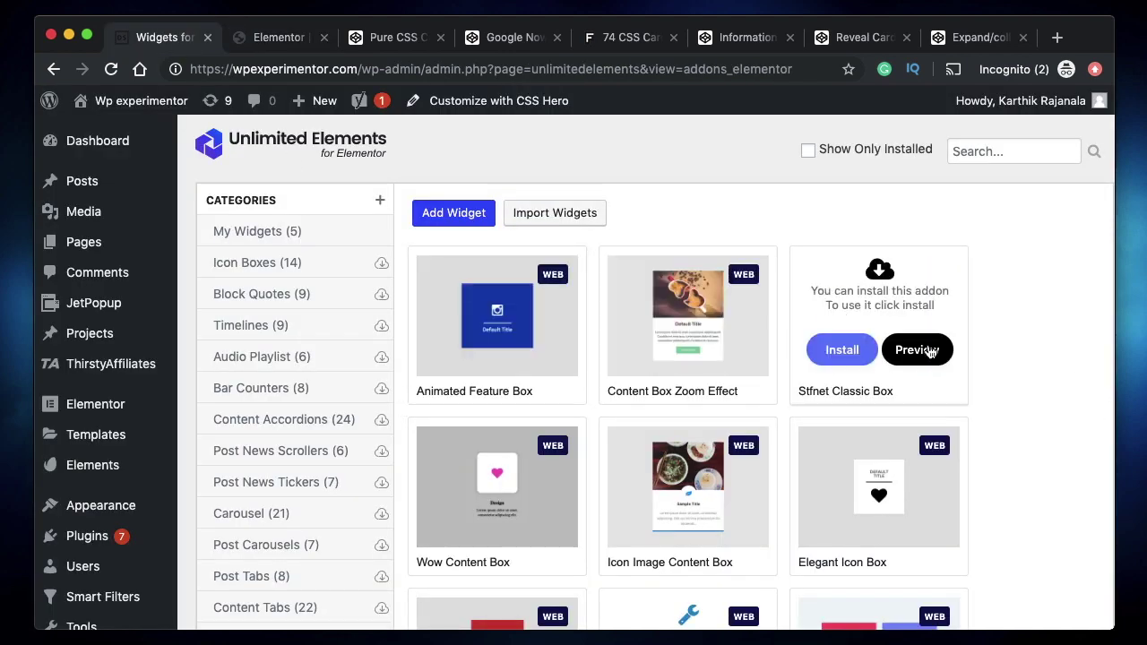
- Browse the Content Boxes widgets, preview Material Content, and open the Product Boxes category
scroll(317, 511, down, 5)
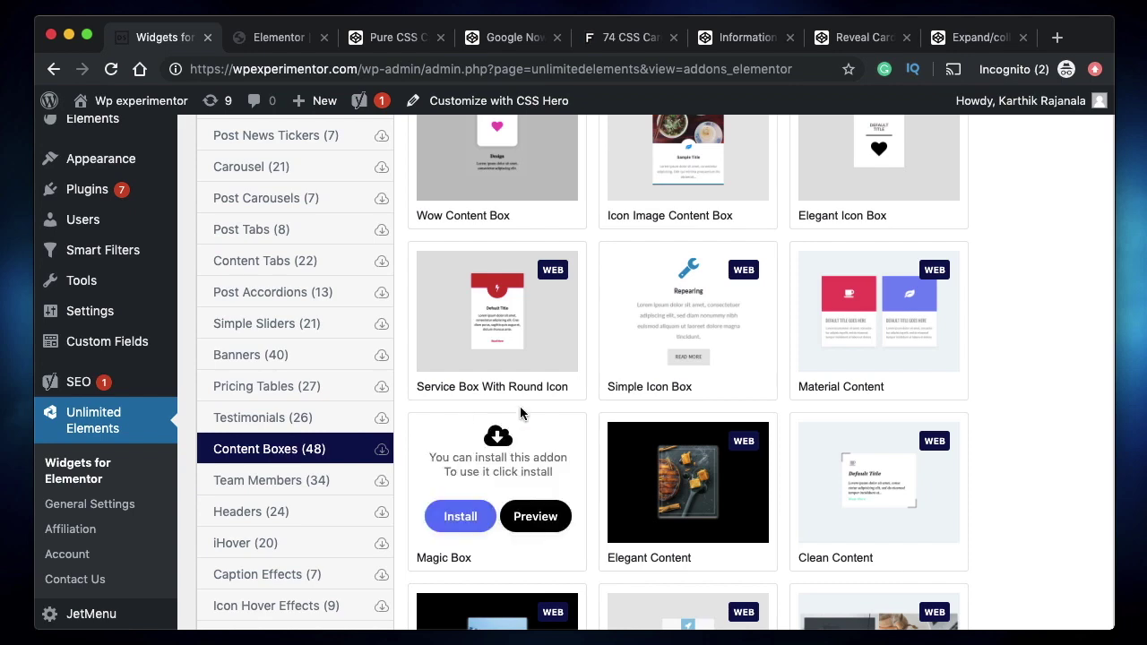
scroll(627, 422, up, 3)
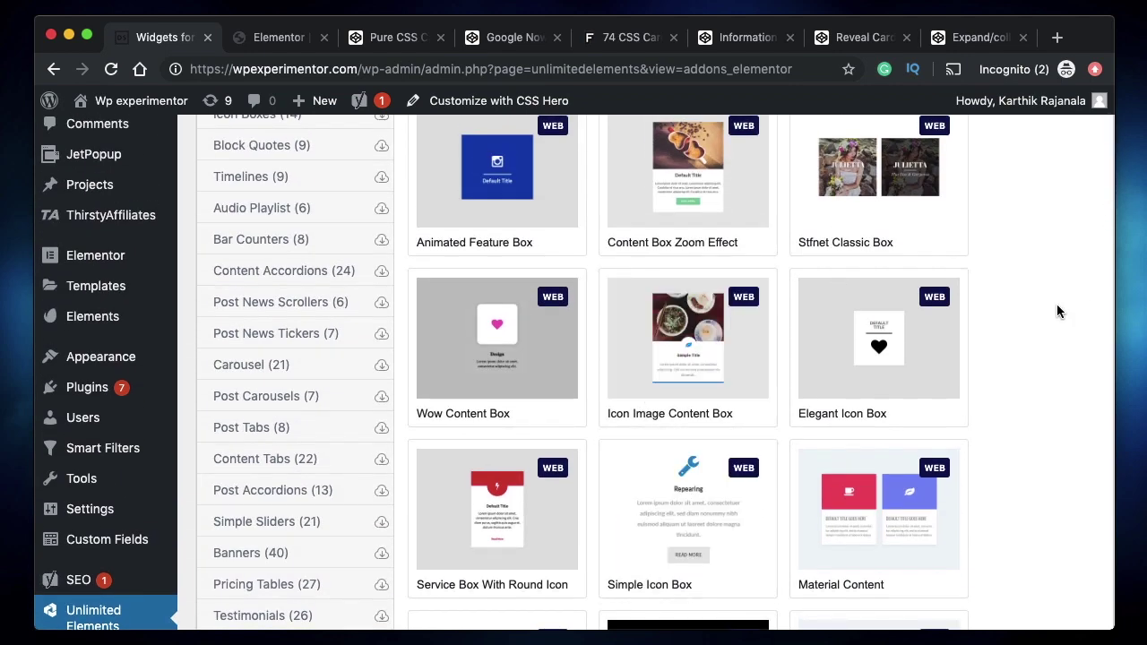
scroll(1058, 311, down, 4)
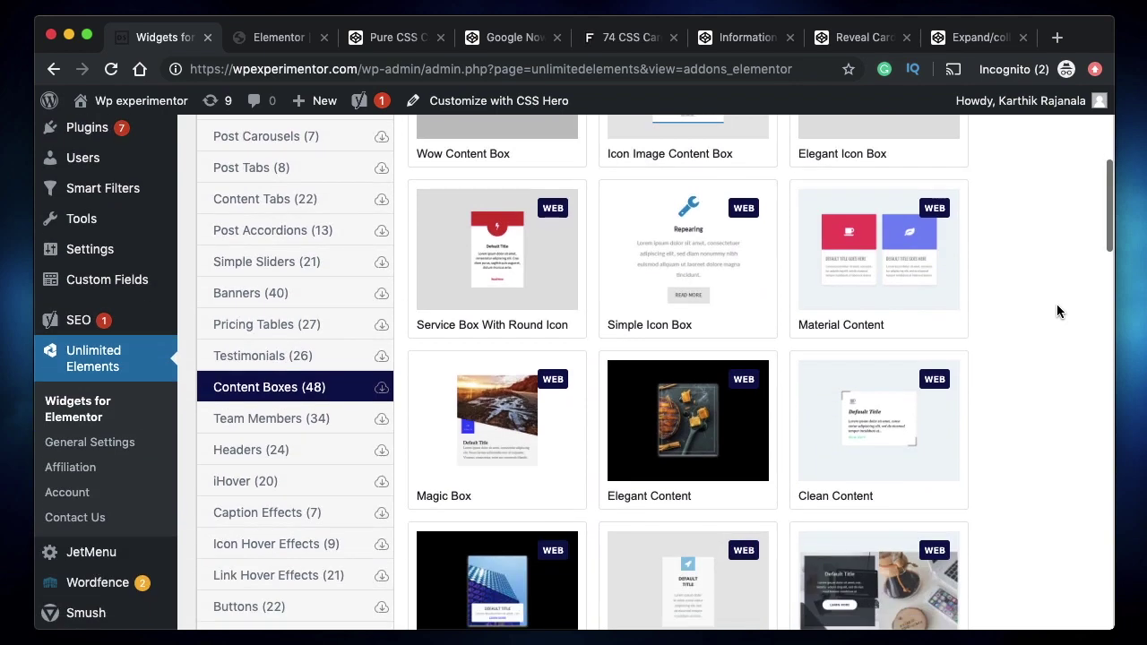
click(274, 36)
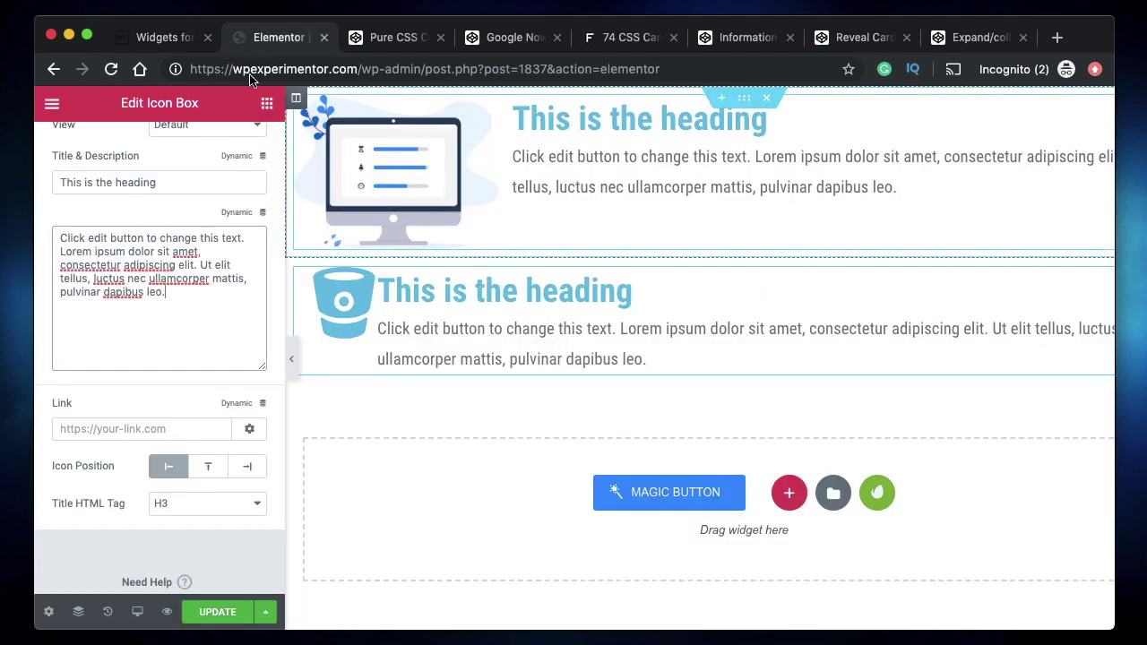
click(156, 45)
scroll(520, 323, down, 1)
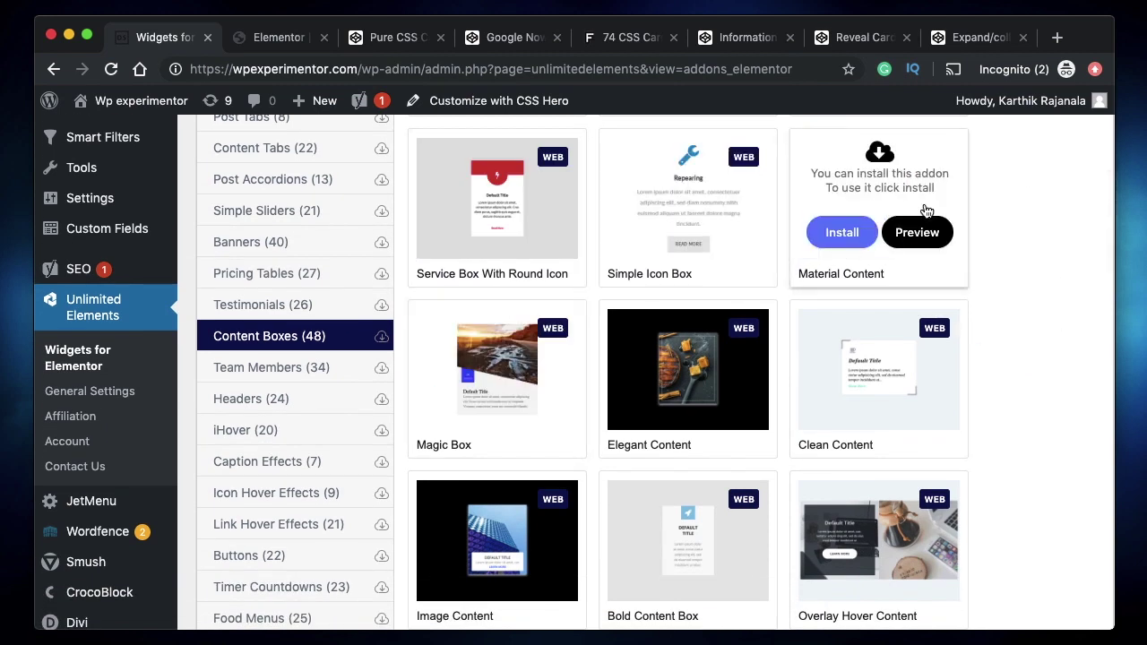
click(924, 231)
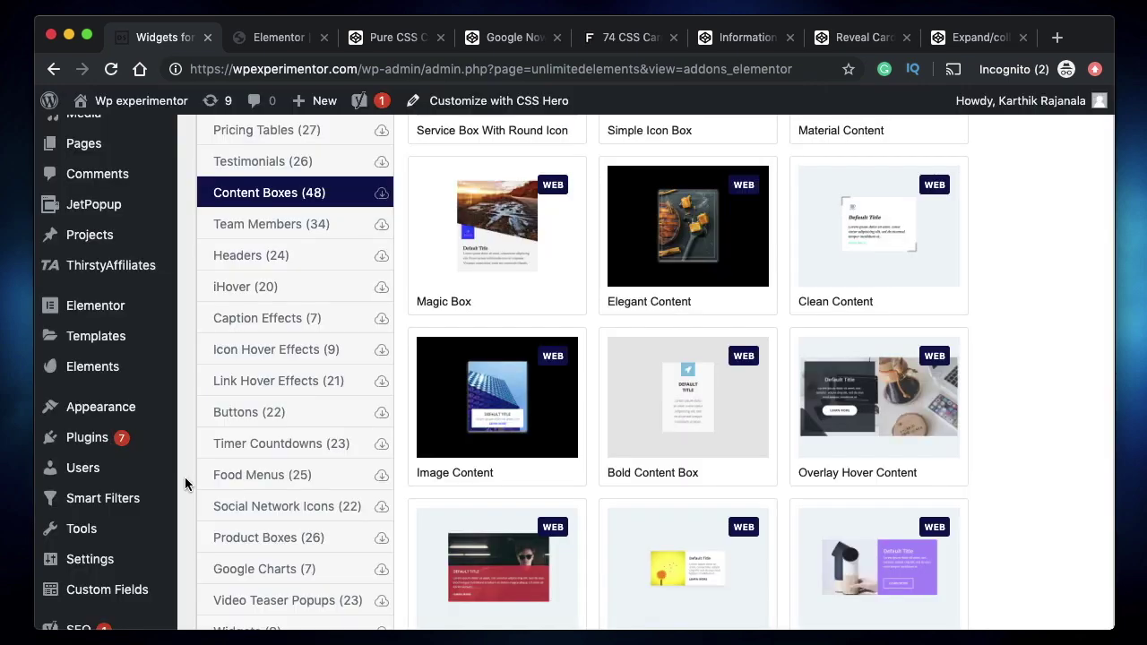
click(300, 540)
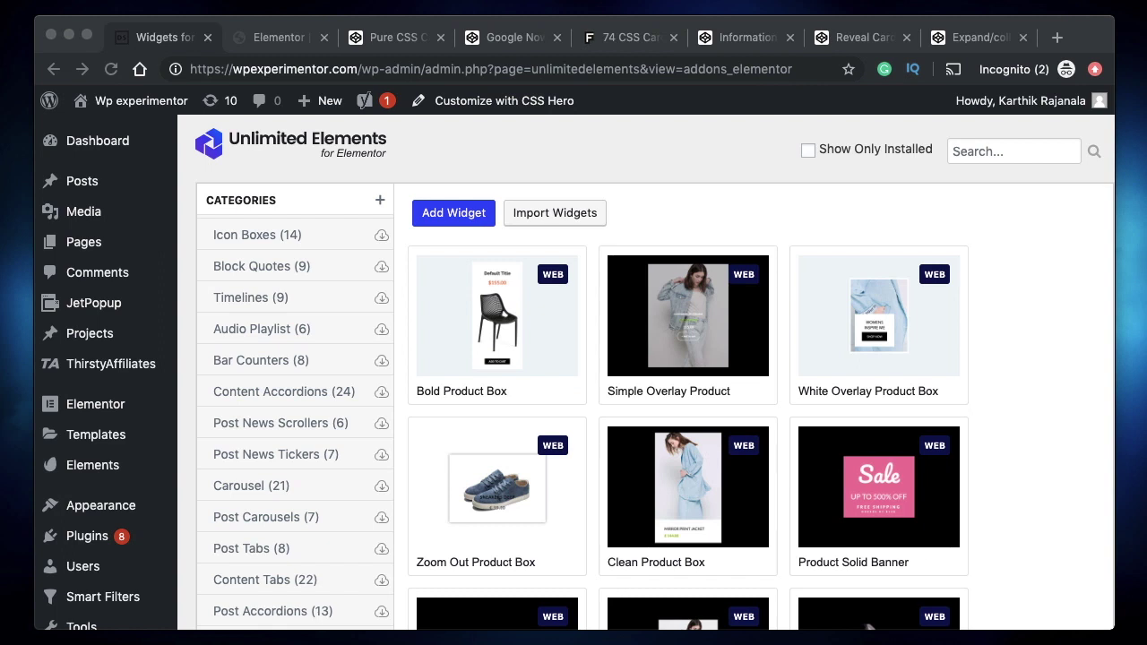
- Toggle the Pure CSS Card UI card with READ MORE and BACK, then view 74 CSS Cards
click(412, 41)
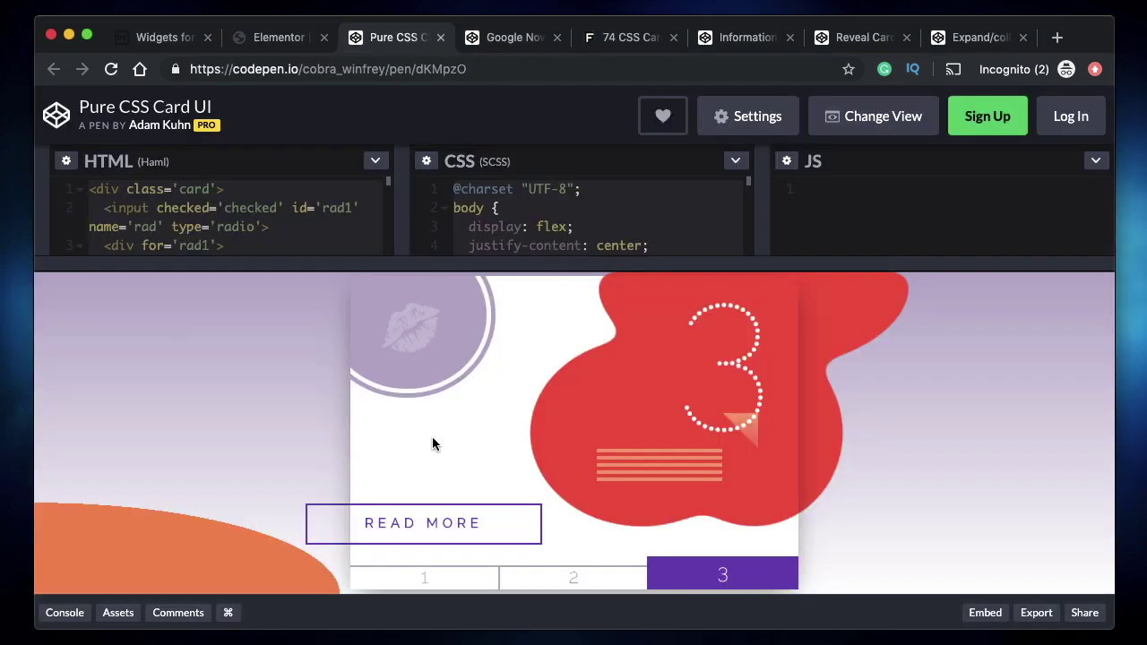
click(420, 526)
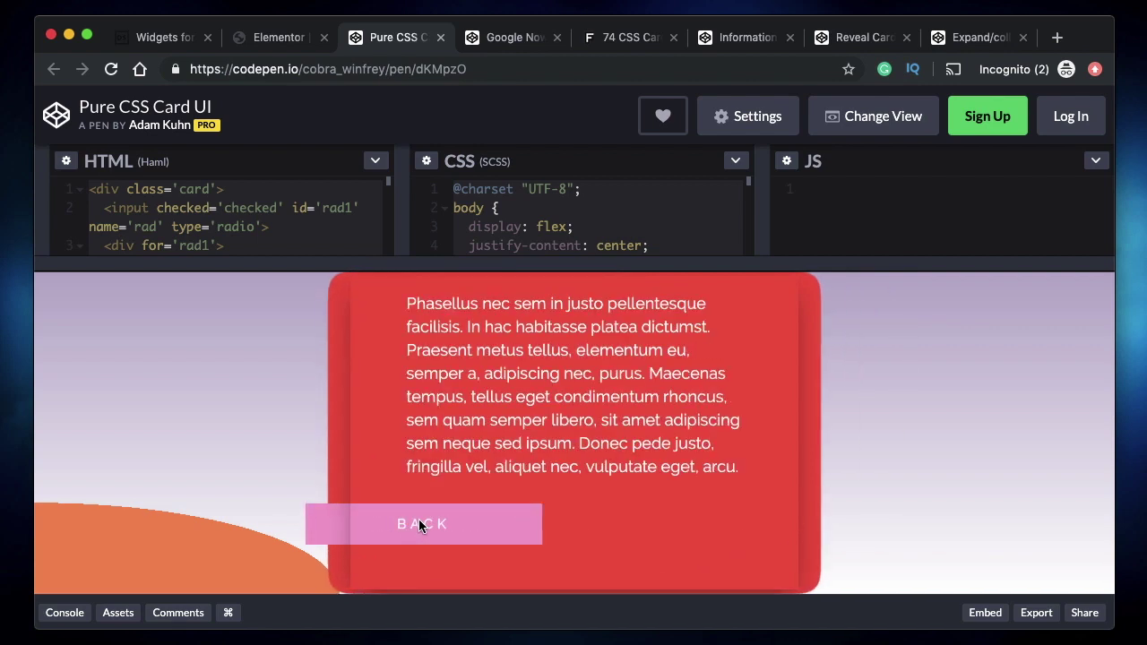
click(420, 525)
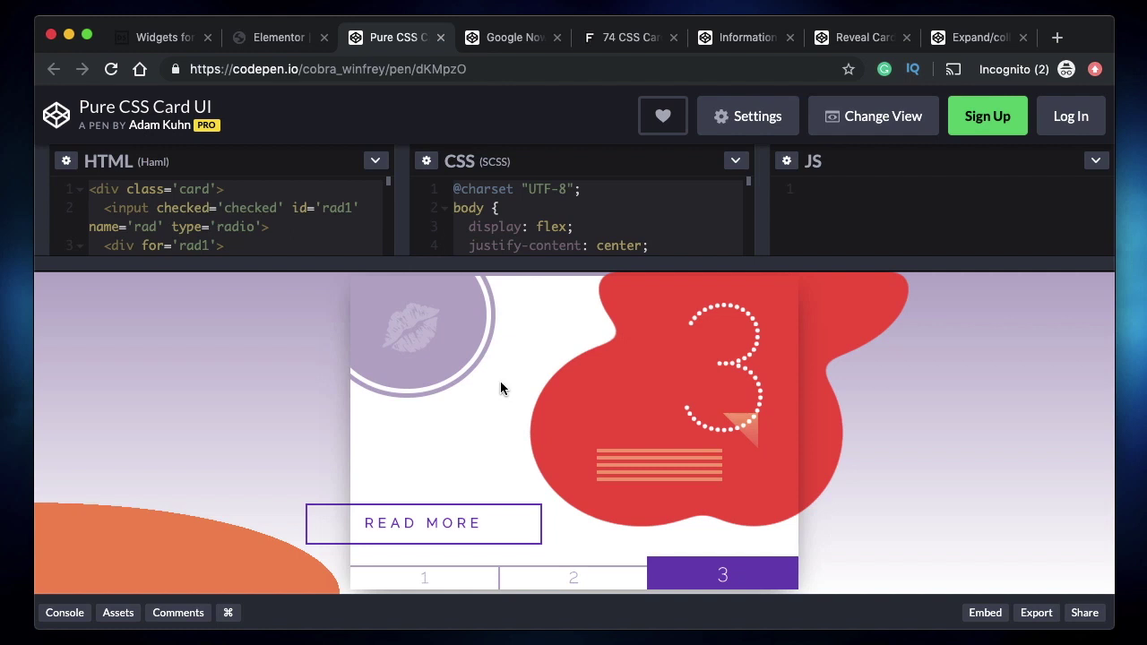
click(640, 38)
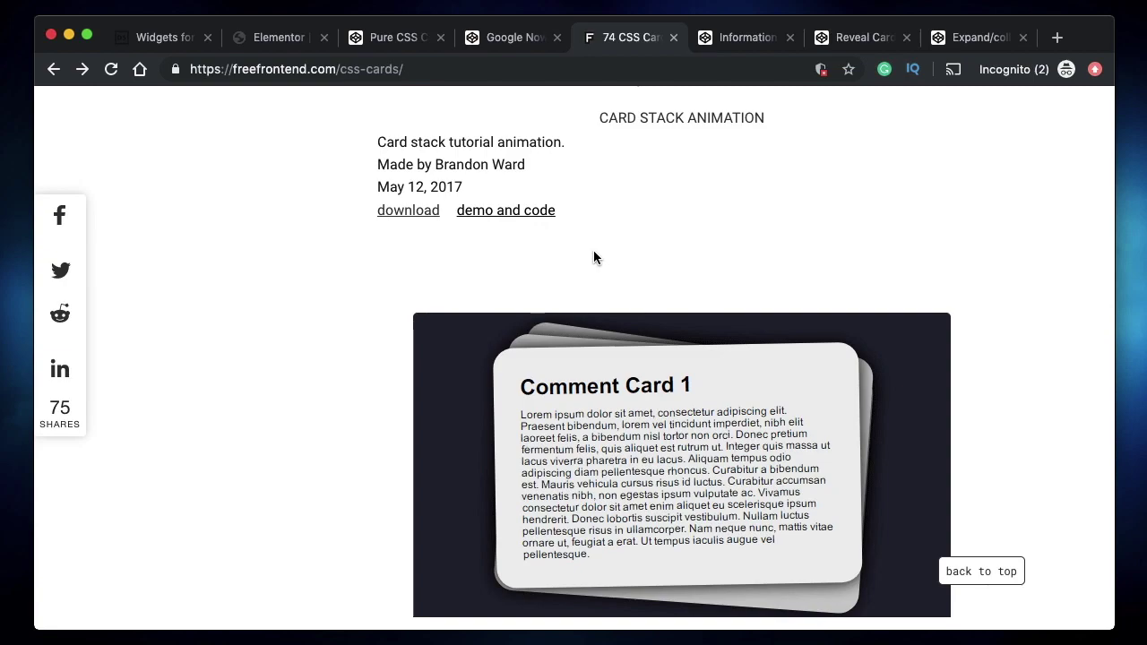
- Leave the freefrontend cards list and go back to the Unlimited Elements widget catalogue
scroll(594, 308, down, 20)
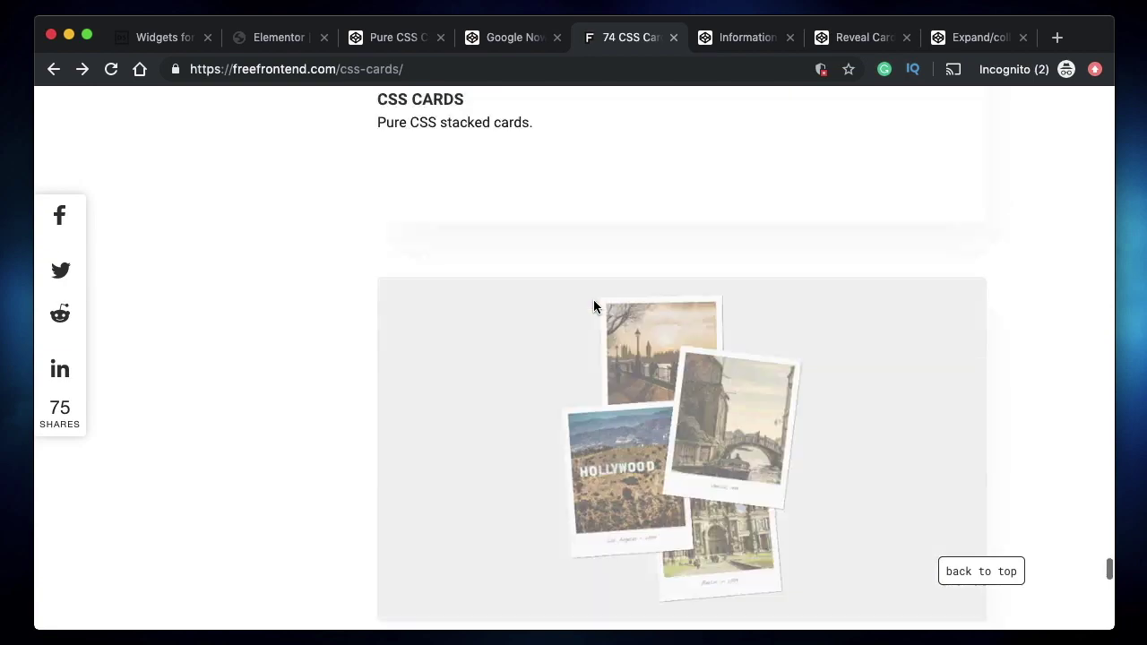
scroll(594, 308, up, 10)
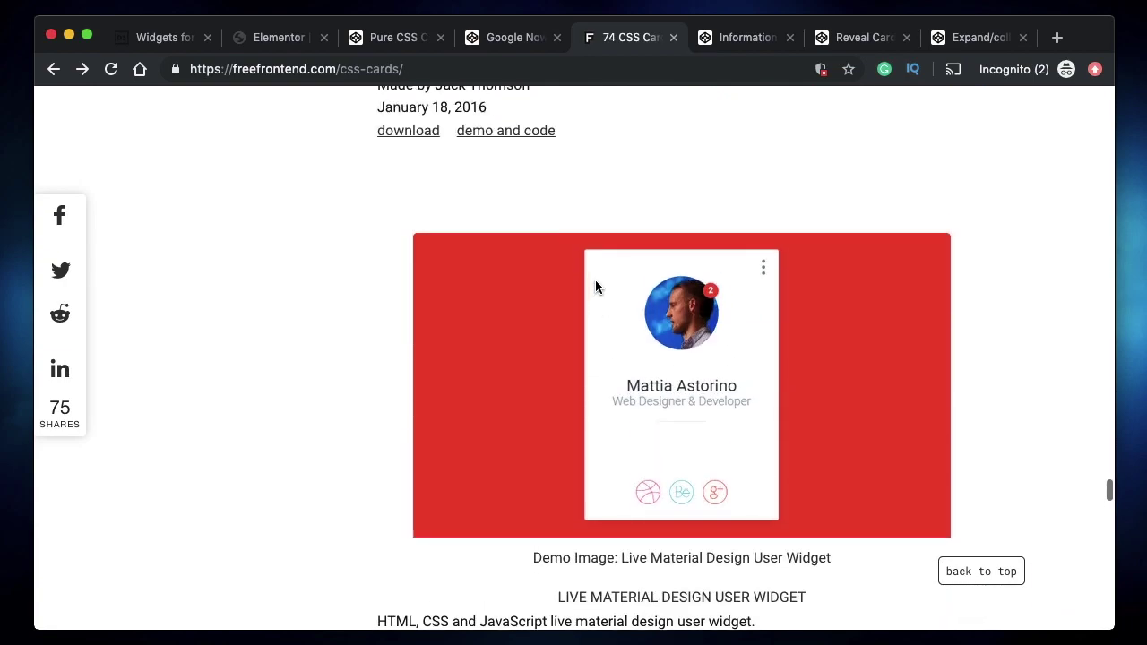
click(738, 36)
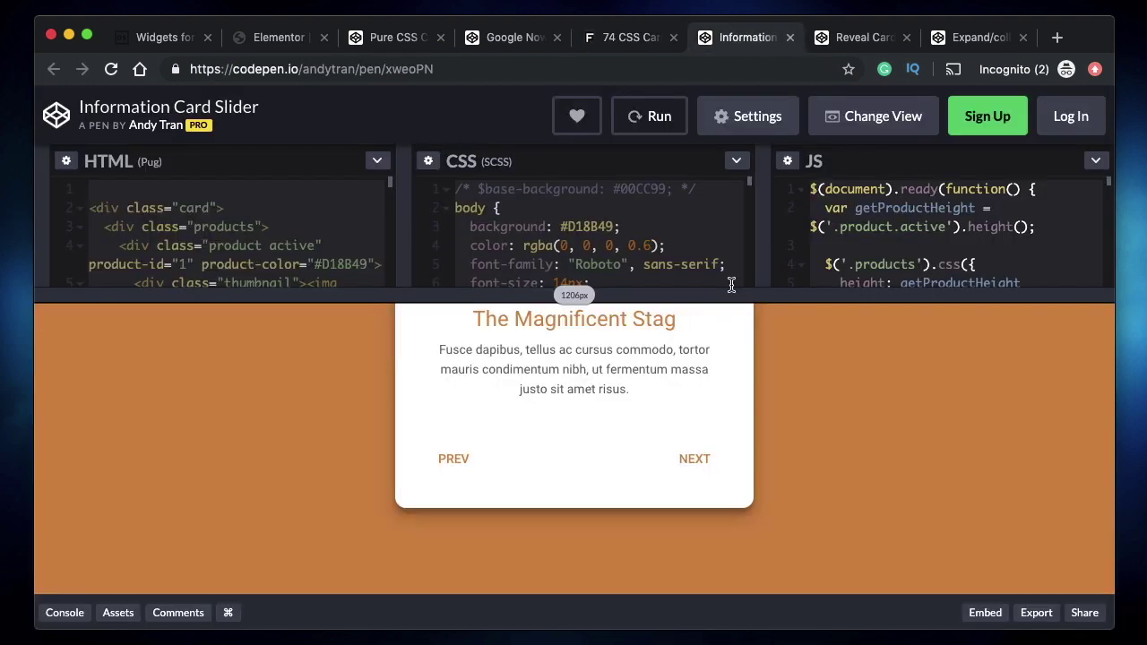
click(278, 37)
click(161, 37)
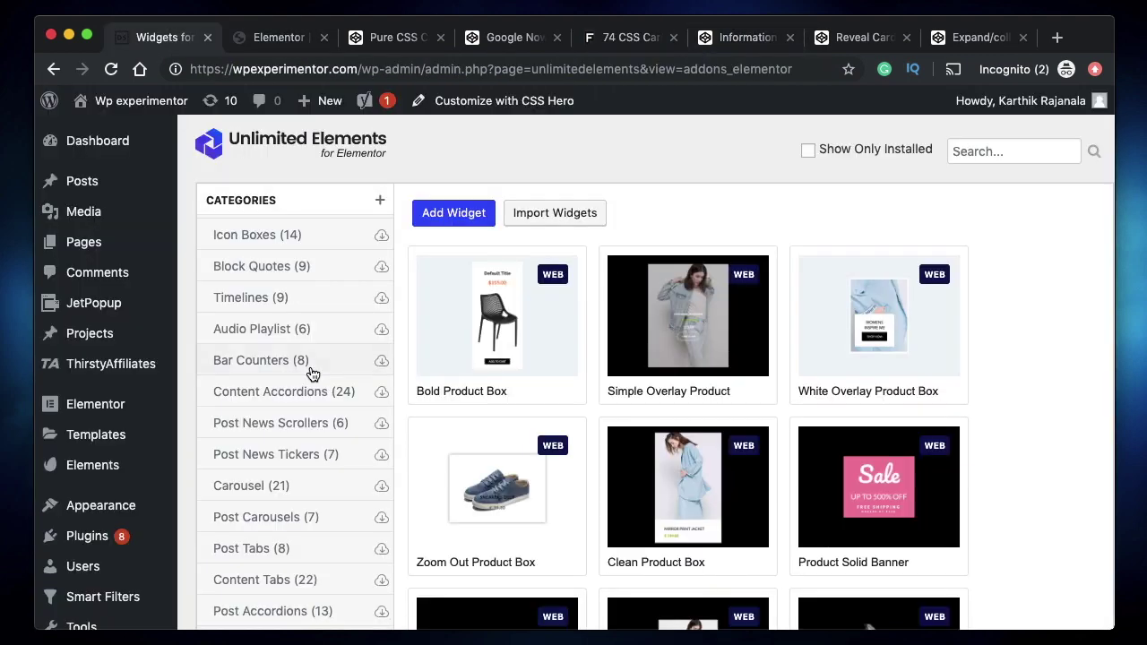
- Preview the Pure CSS Card UI, Google Now flip-card and Information Card Slider pens
click(270, 41)
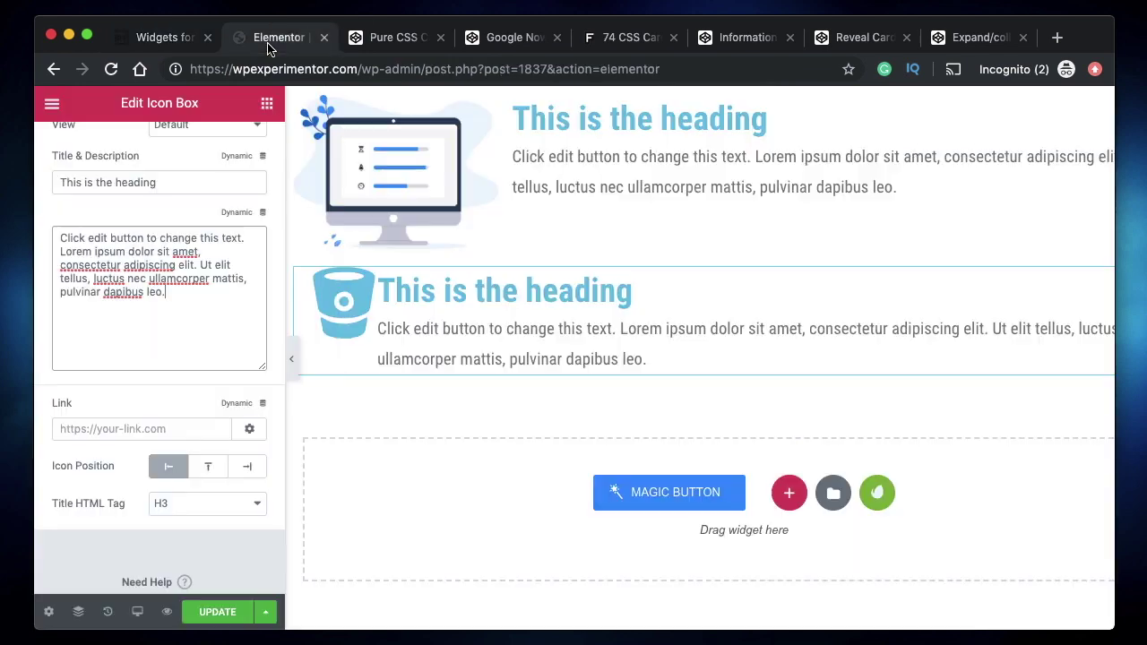
click(381, 43)
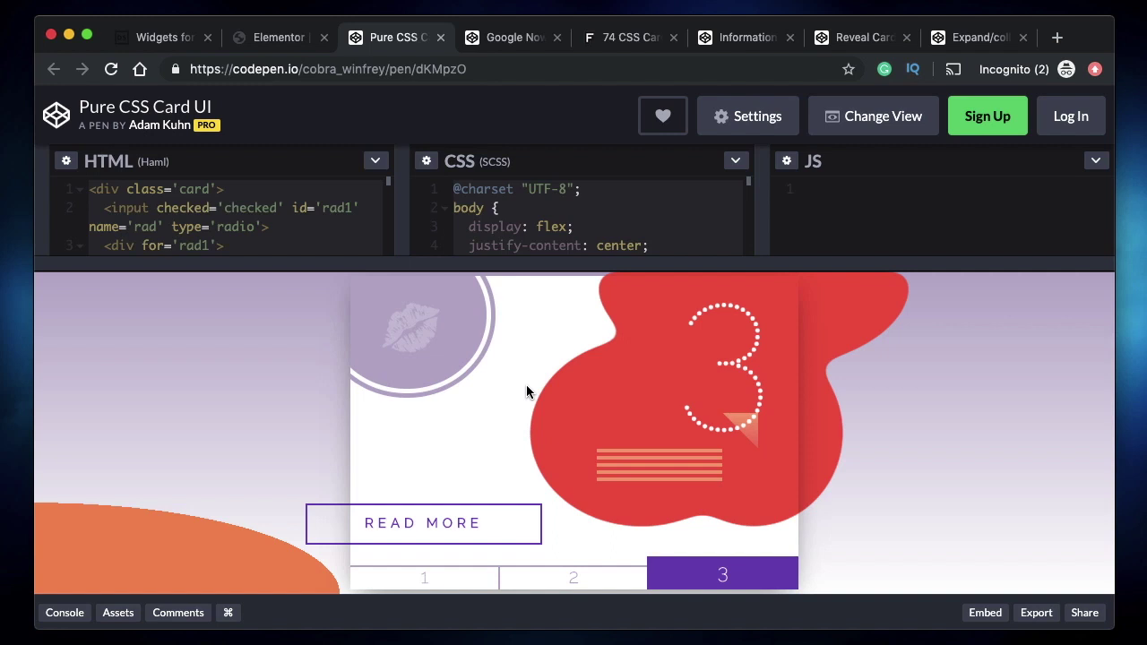
click(494, 41)
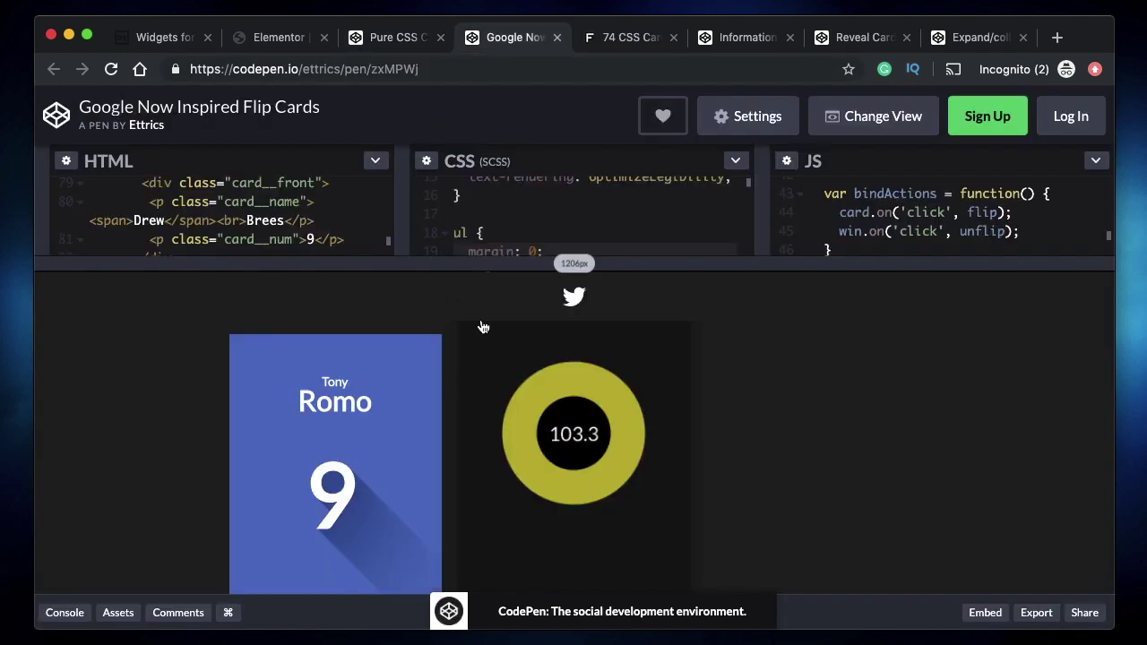
click(384, 448)
click(724, 463)
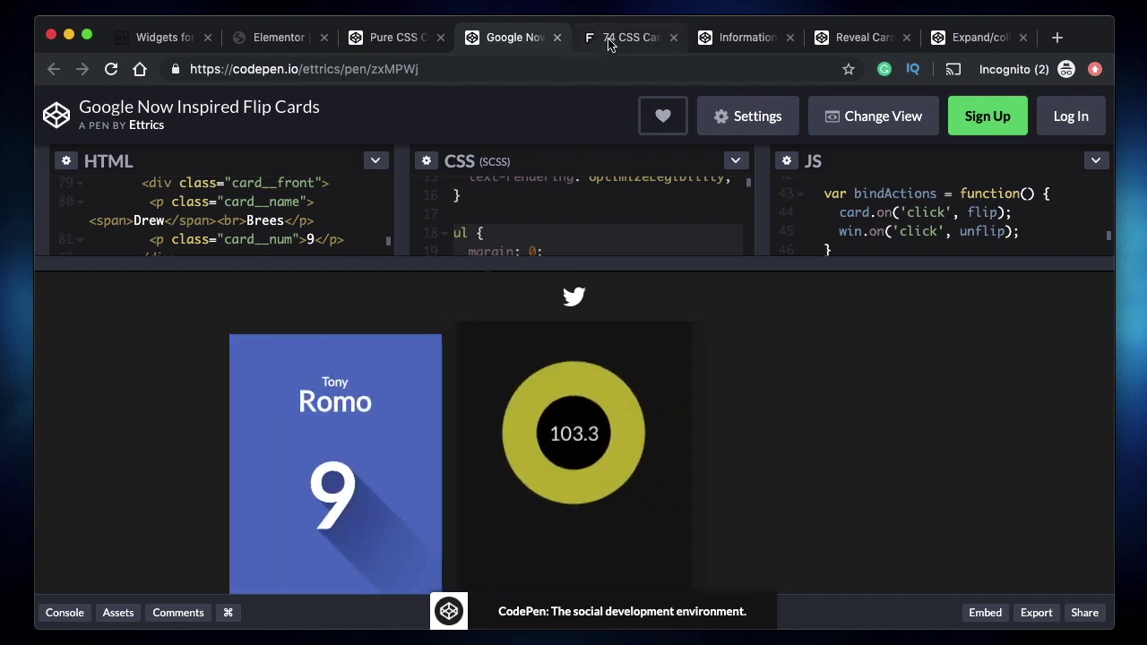
click(778, 41)
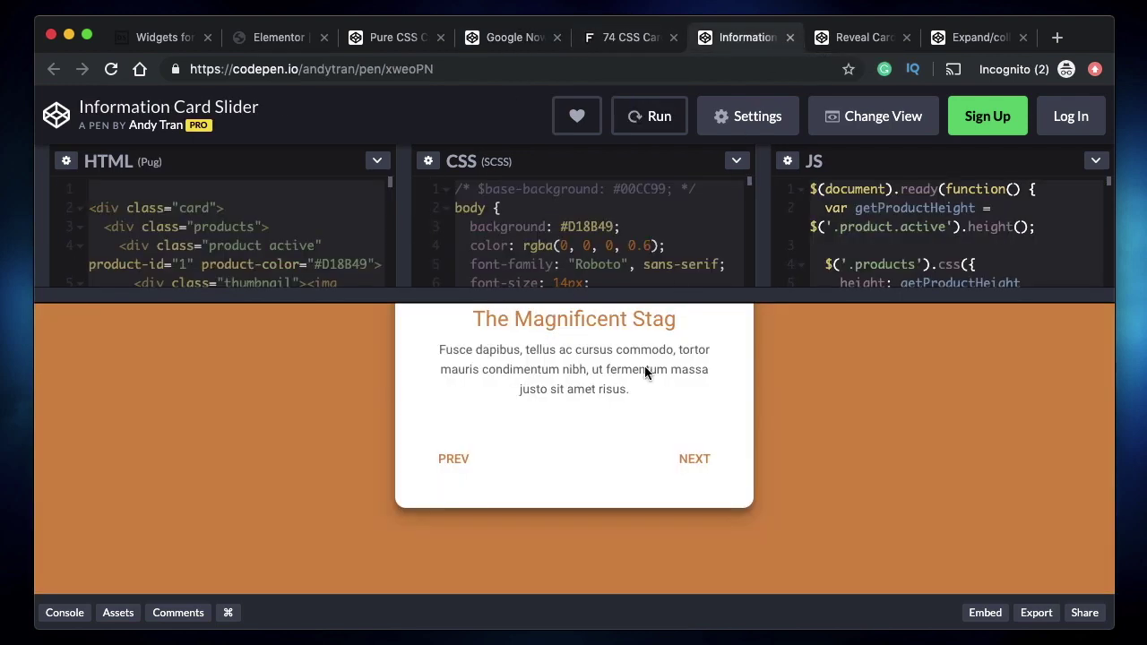
scroll(651, 404, up, 5)
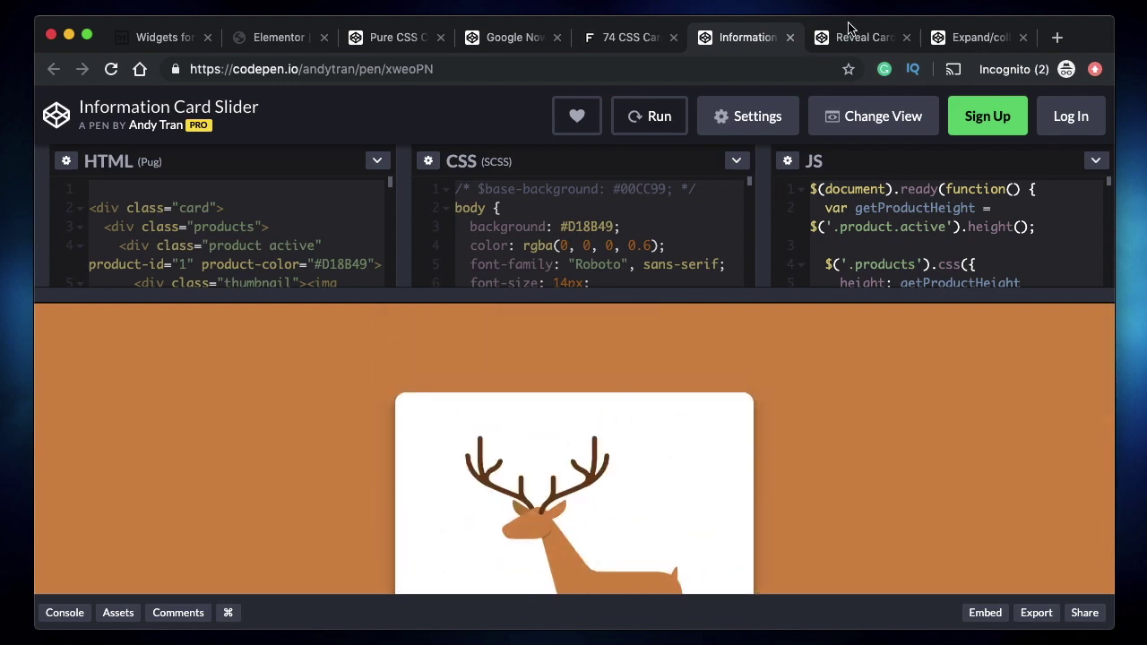
- Close the Reveal Card and expand/collapse card pens, settling on the Pure CSS Card UI pen
click(850, 34)
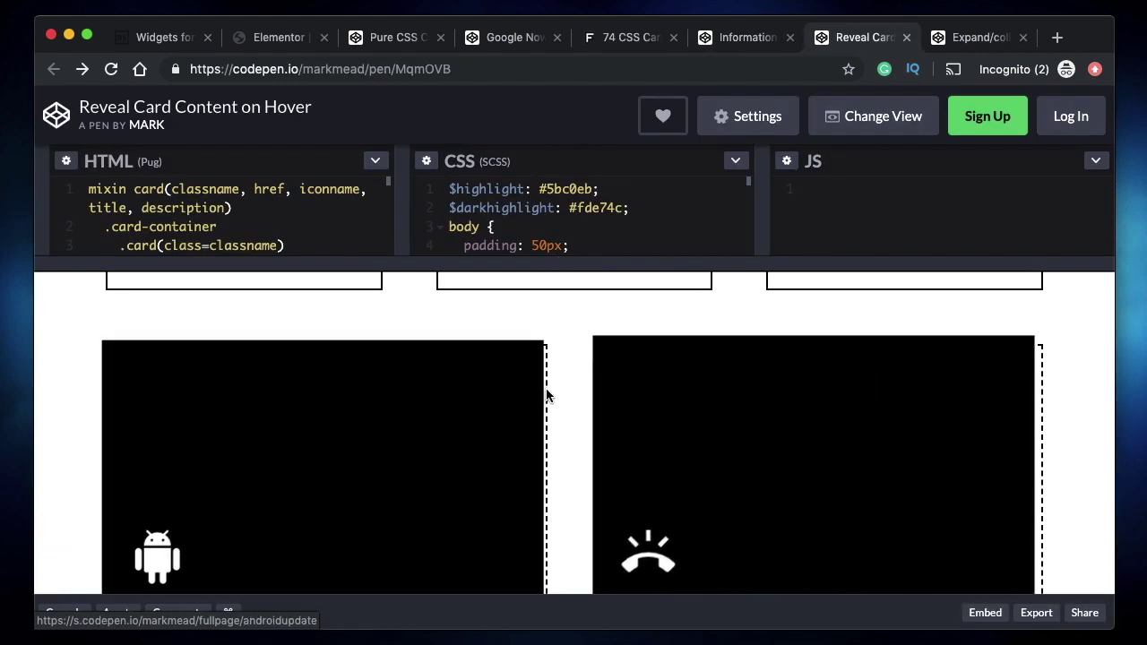
click(907, 38)
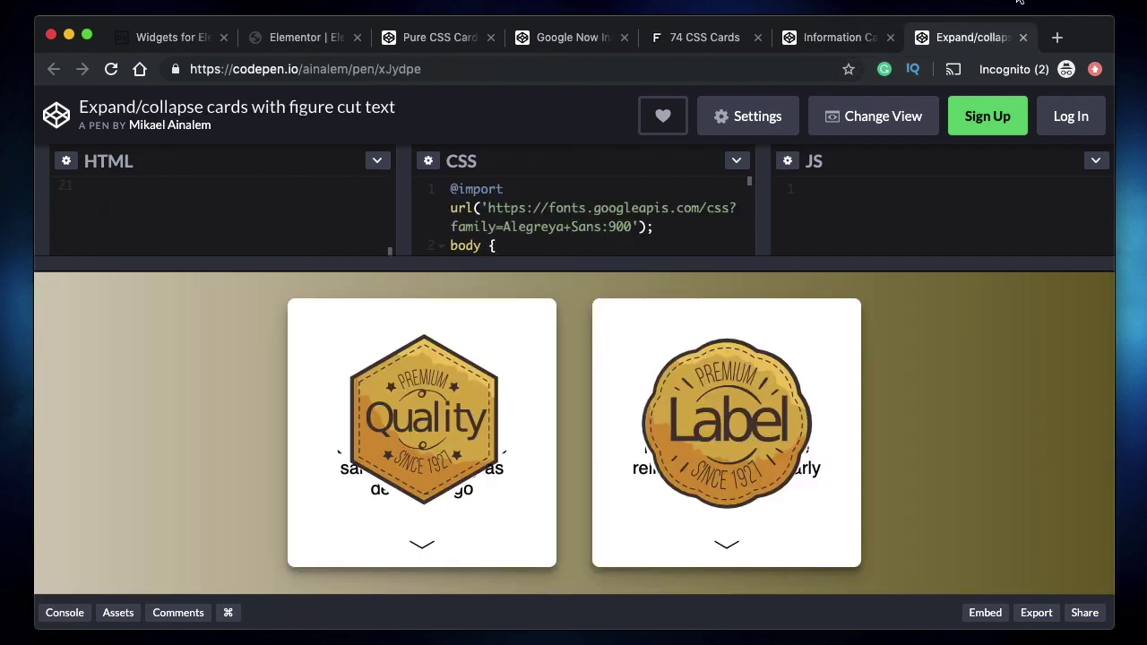
click(1024, 37)
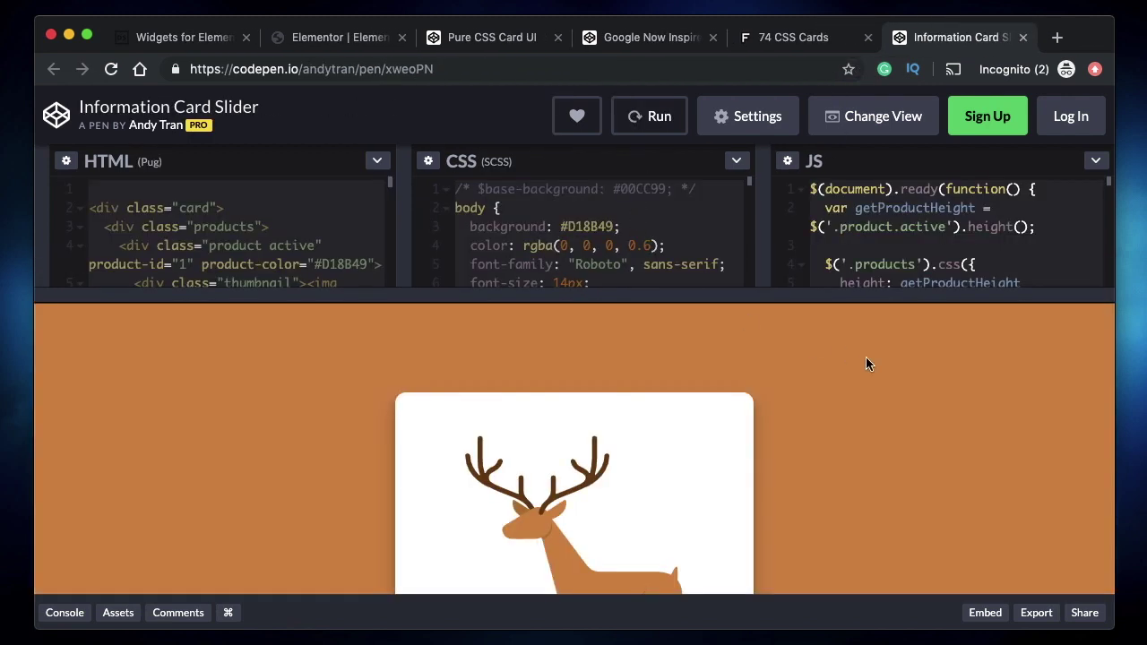
scroll(866, 363, down, 3)
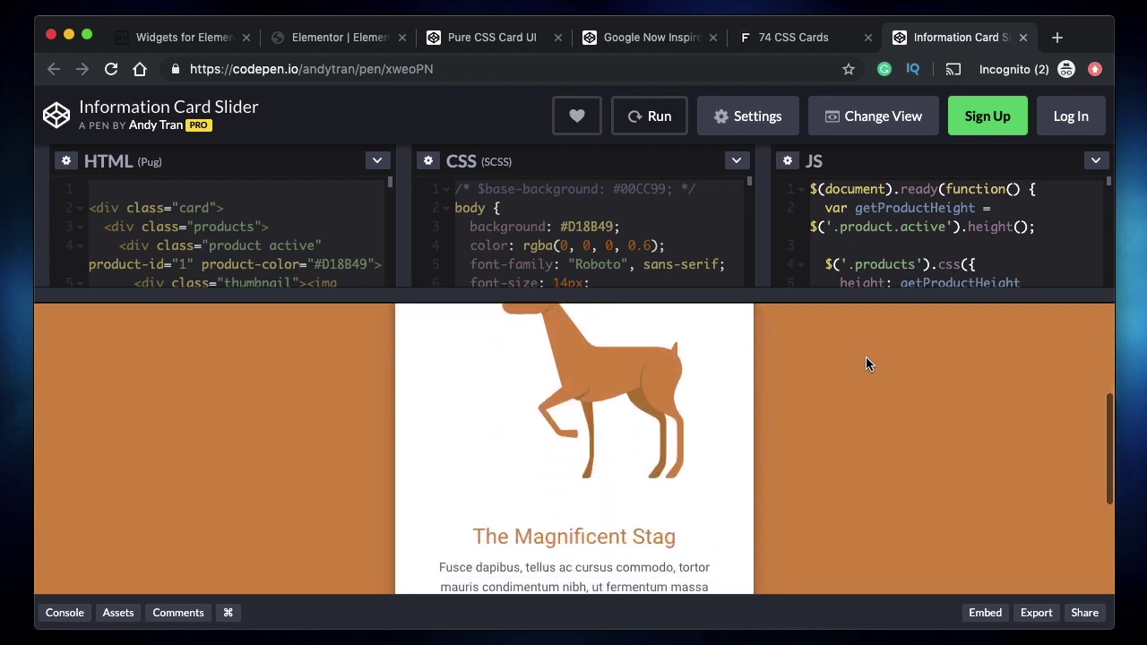
scroll(866, 363, up, 3)
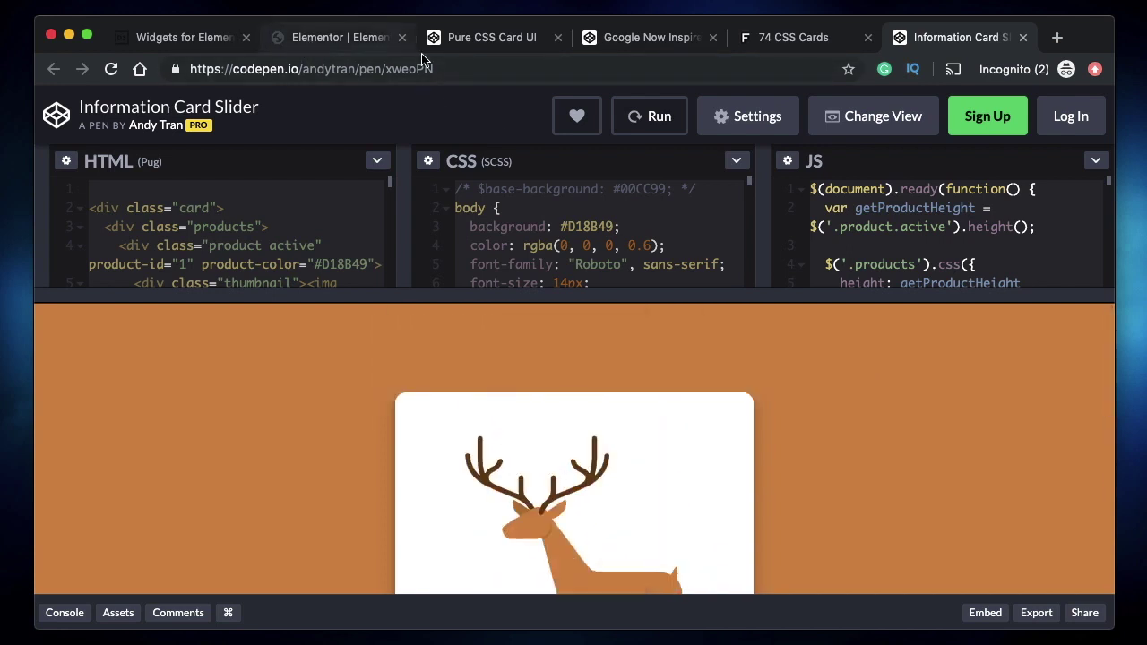
click(468, 43)
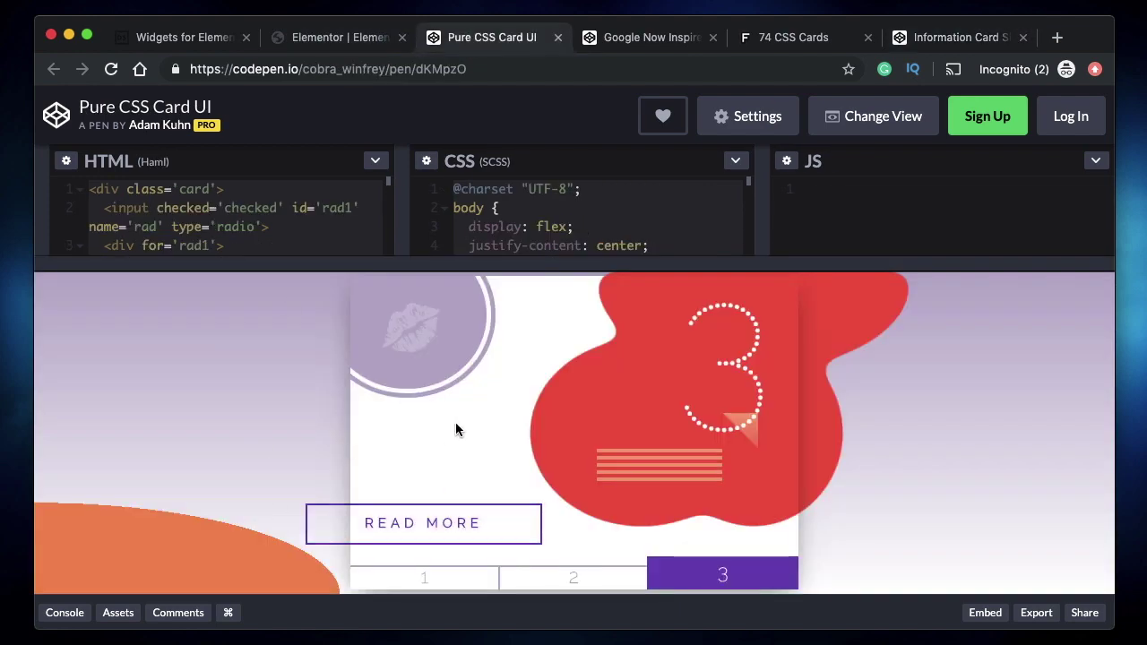
key(super+1)
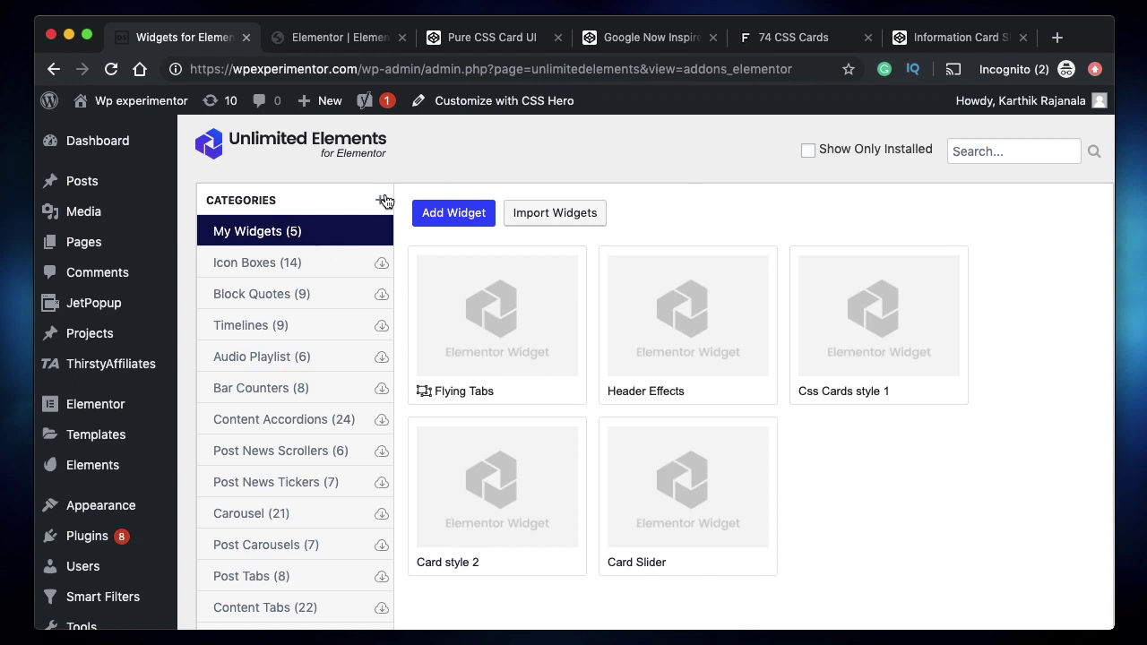
- Add a widget titled 'Card #1' with name card_1 and open it in the widget editor
click(451, 215)
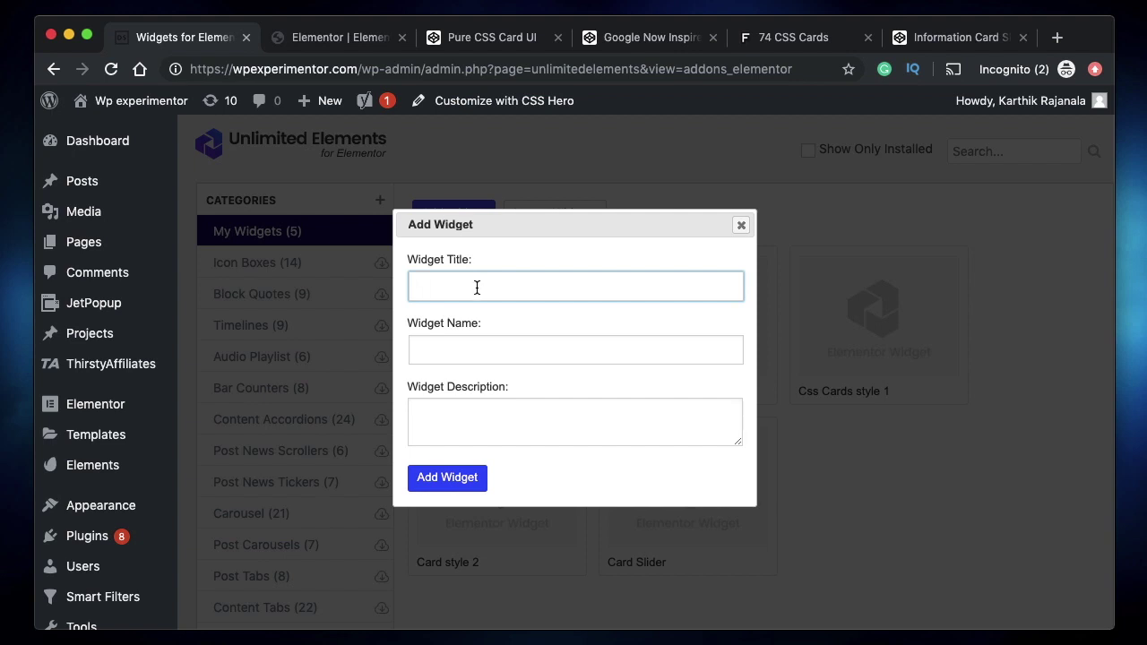
text(Csa)
click(558, 340)
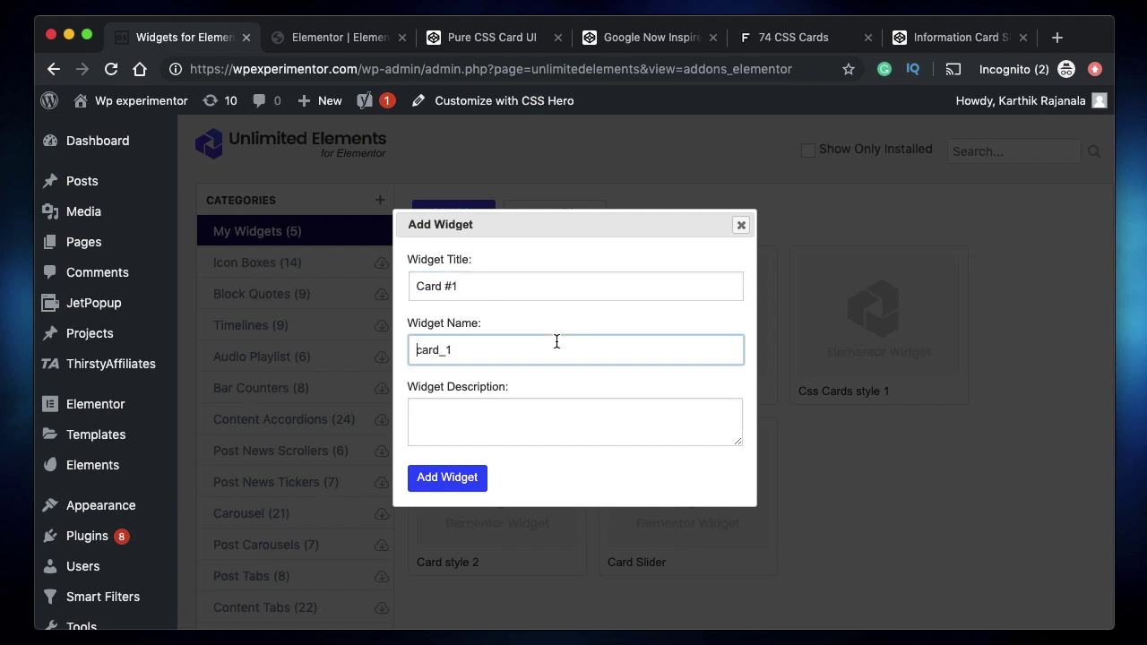
click(520, 423)
click(453, 483)
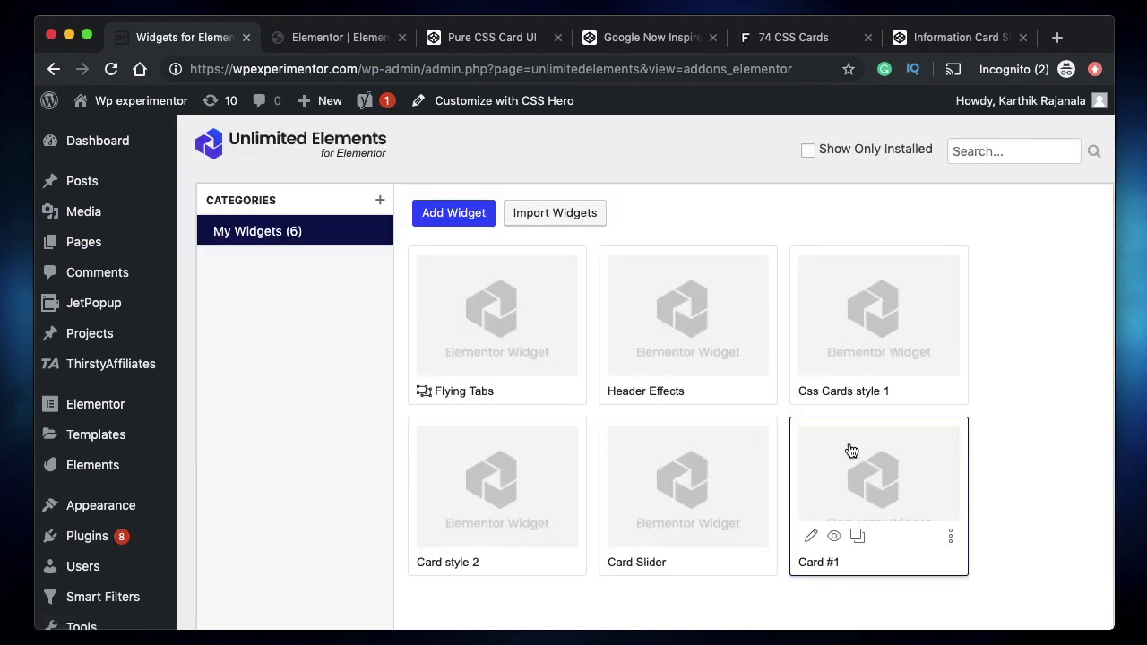
click(814, 537)
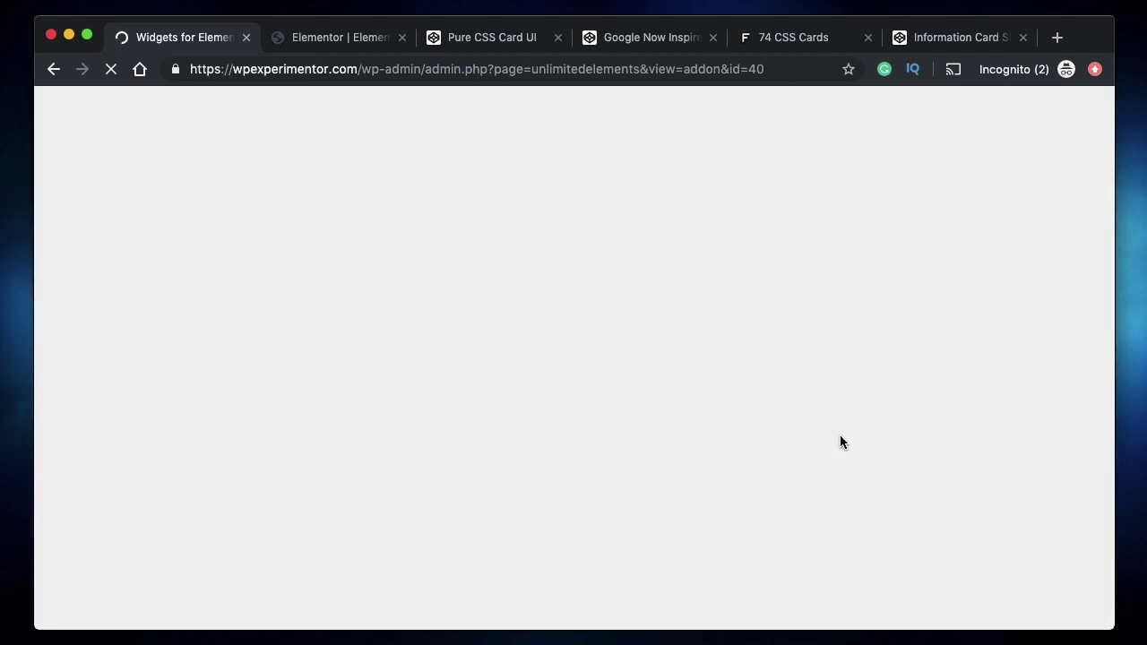
- Switch the Pure CSS Card UI pen's HTML and CSS panels to compiled HTML and compiled CSS
click(484, 39)
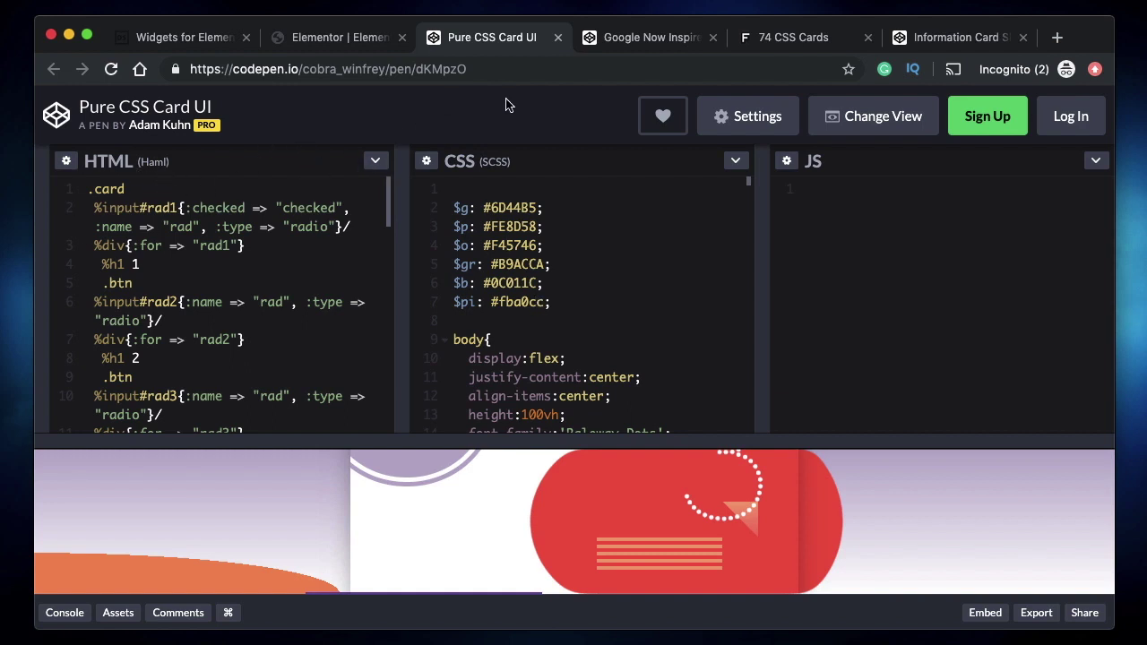
click(758, 37)
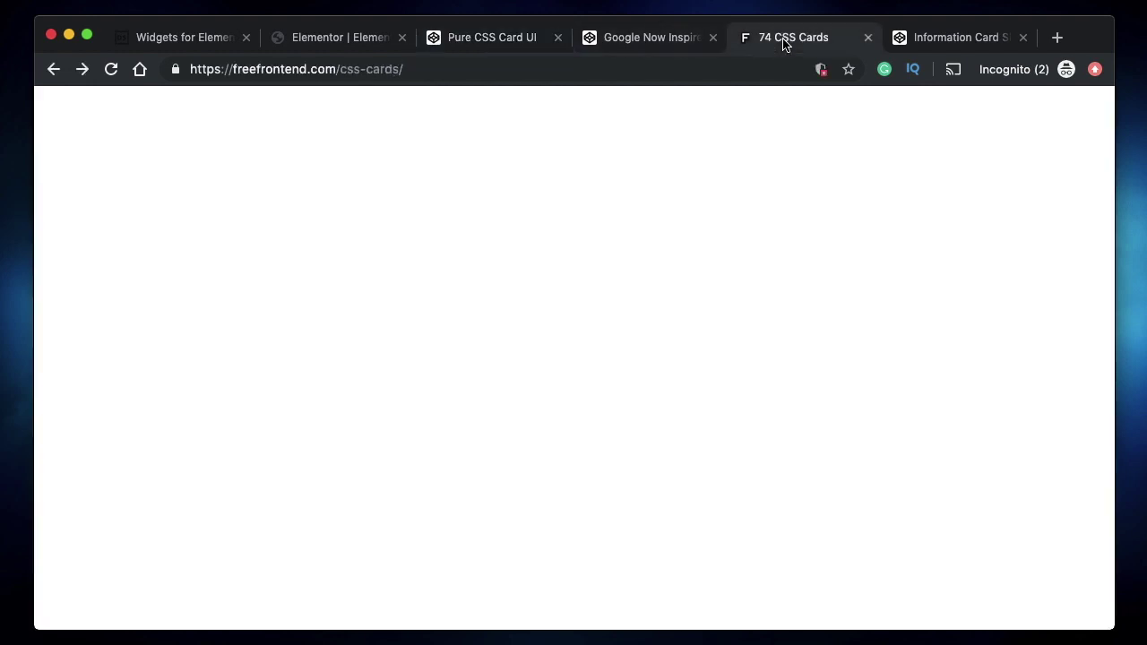
click(488, 40)
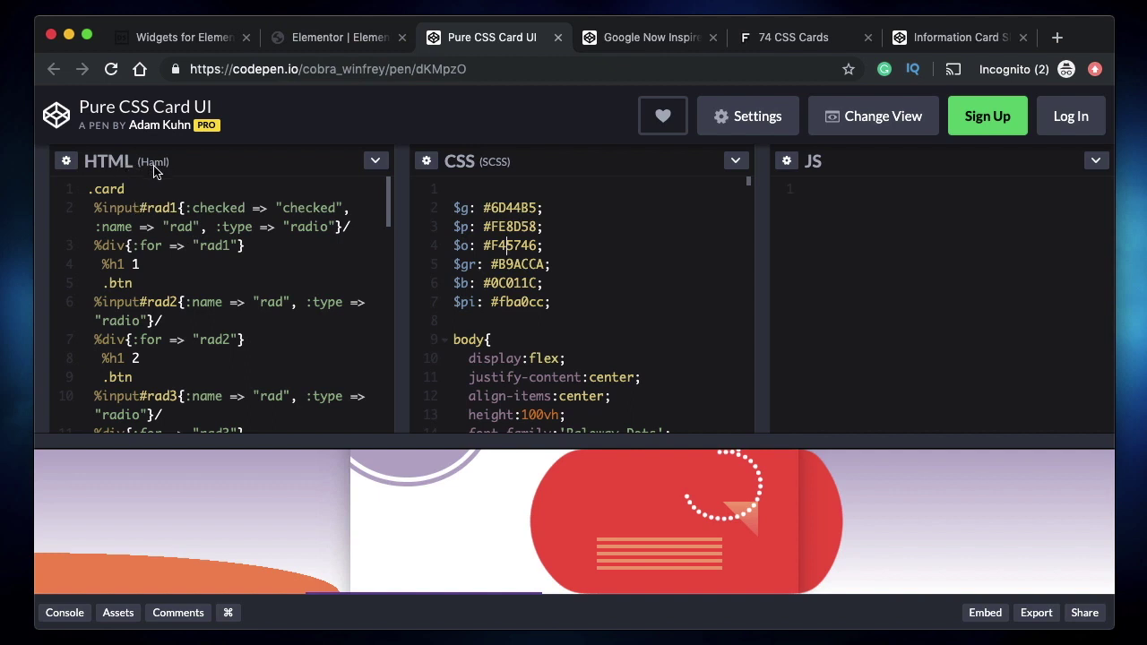
click(374, 163)
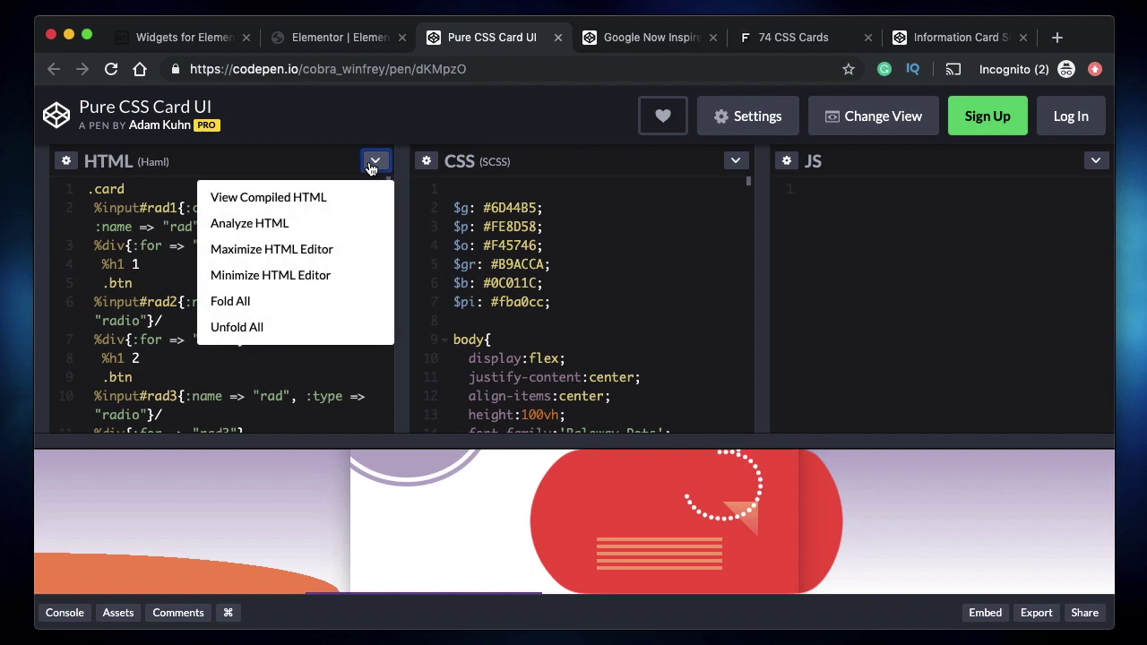
click(311, 199)
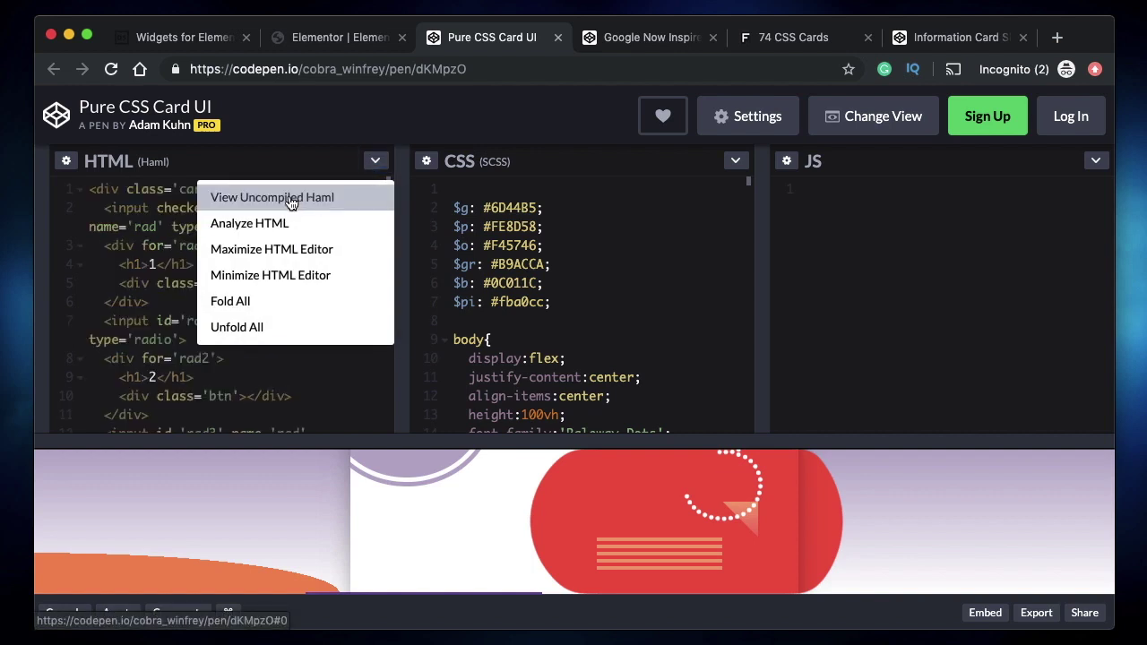
click(112, 278)
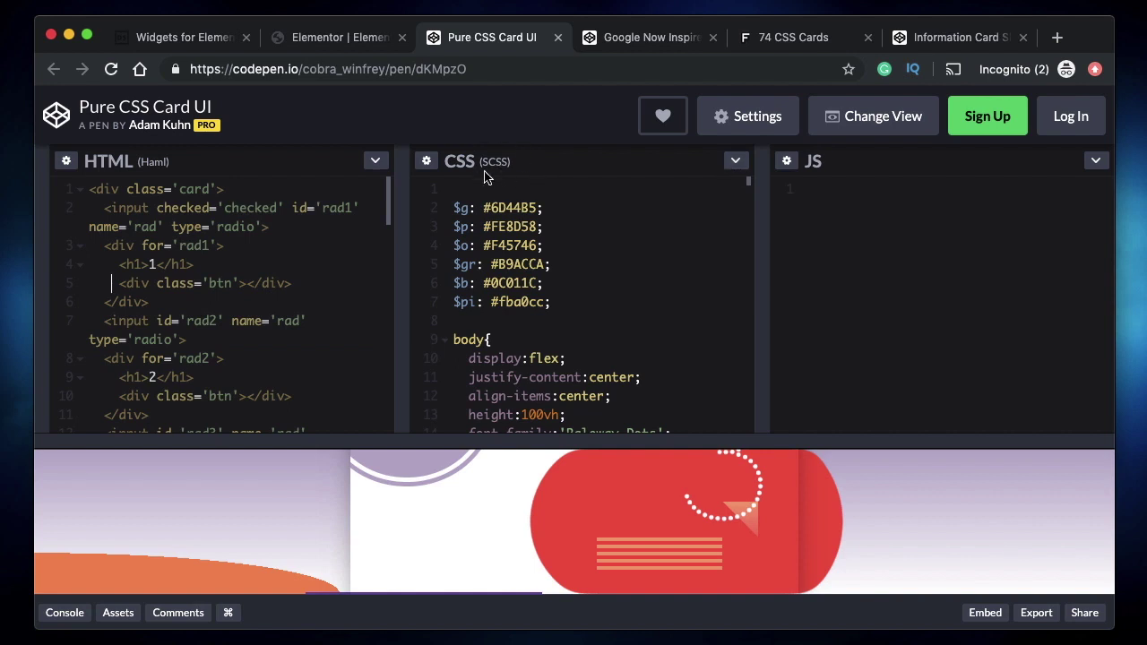
click(736, 161)
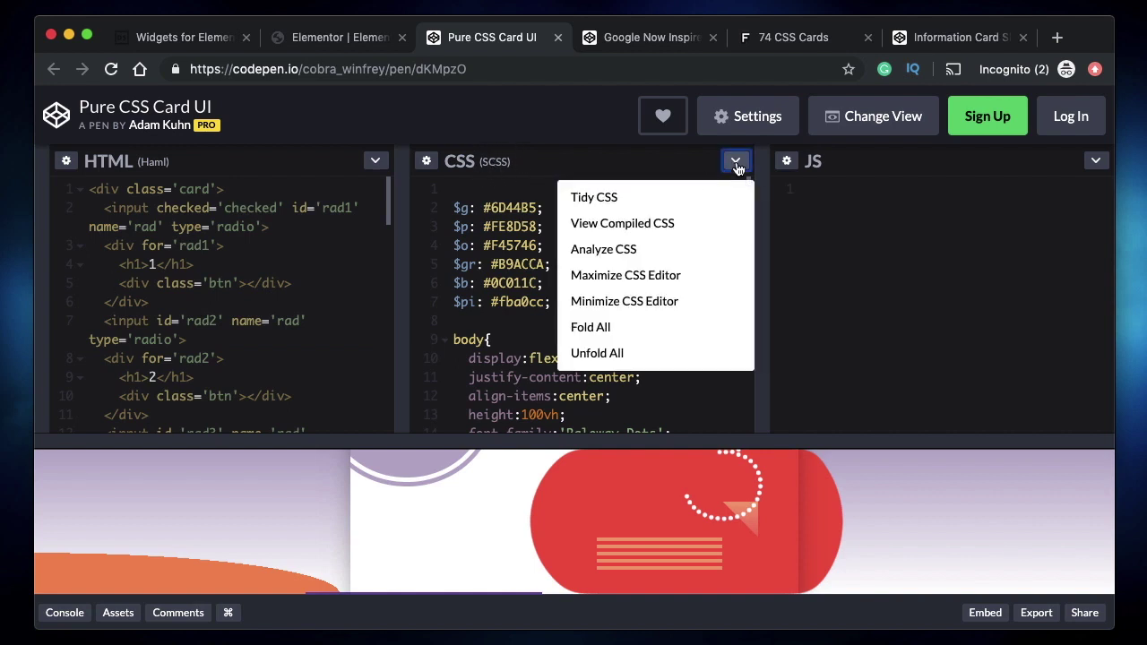
click(686, 223)
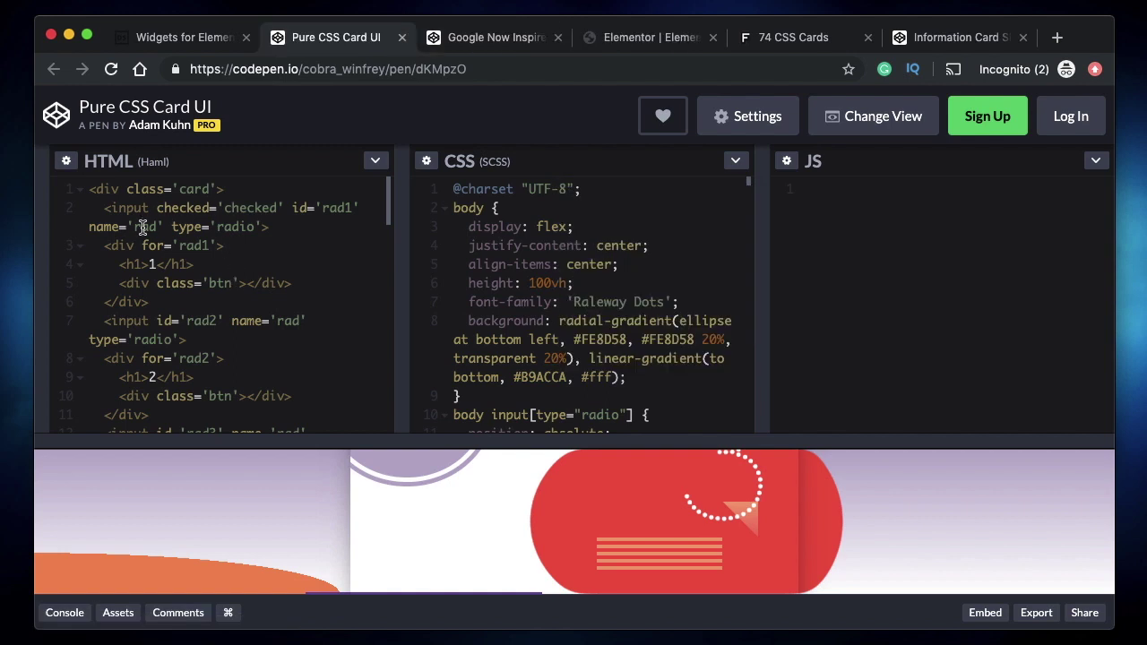
- Select all of the pen's compiled HTML and copy it
click(143, 227)
key(super+a)
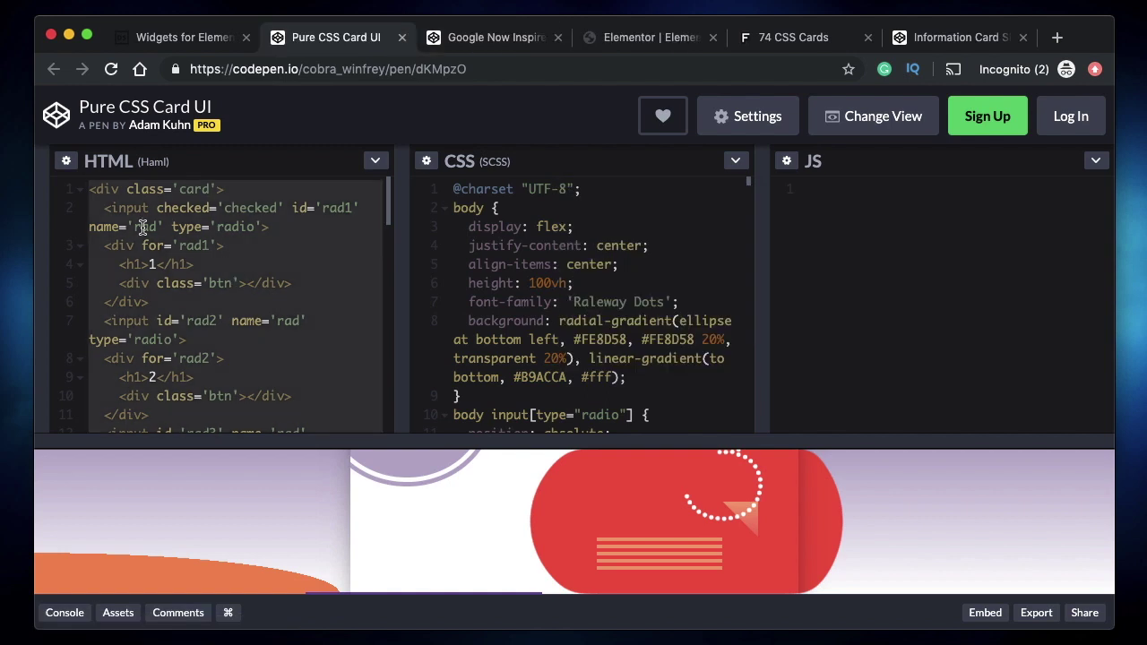
click(374, 161)
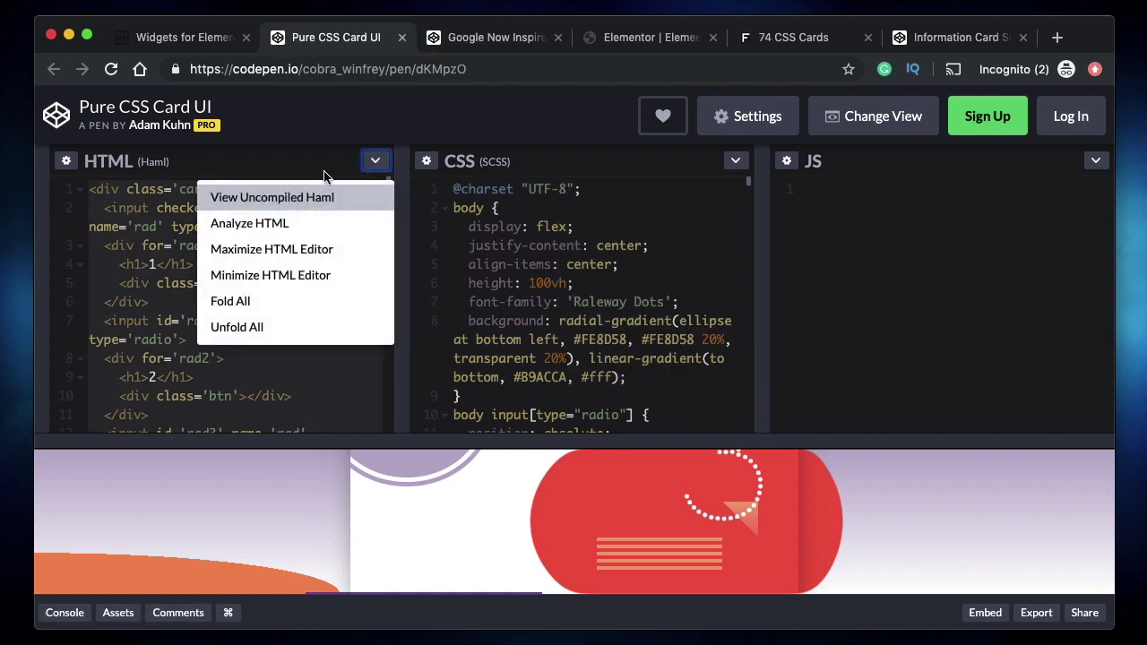
click(374, 160)
click(240, 229)
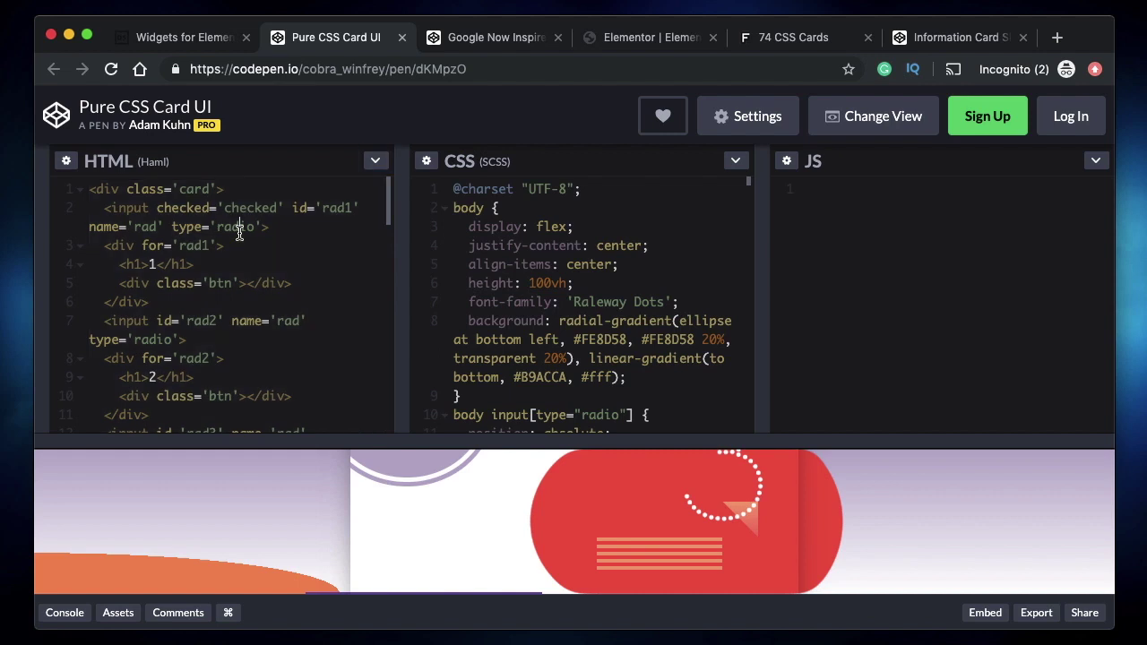
key(super+a)
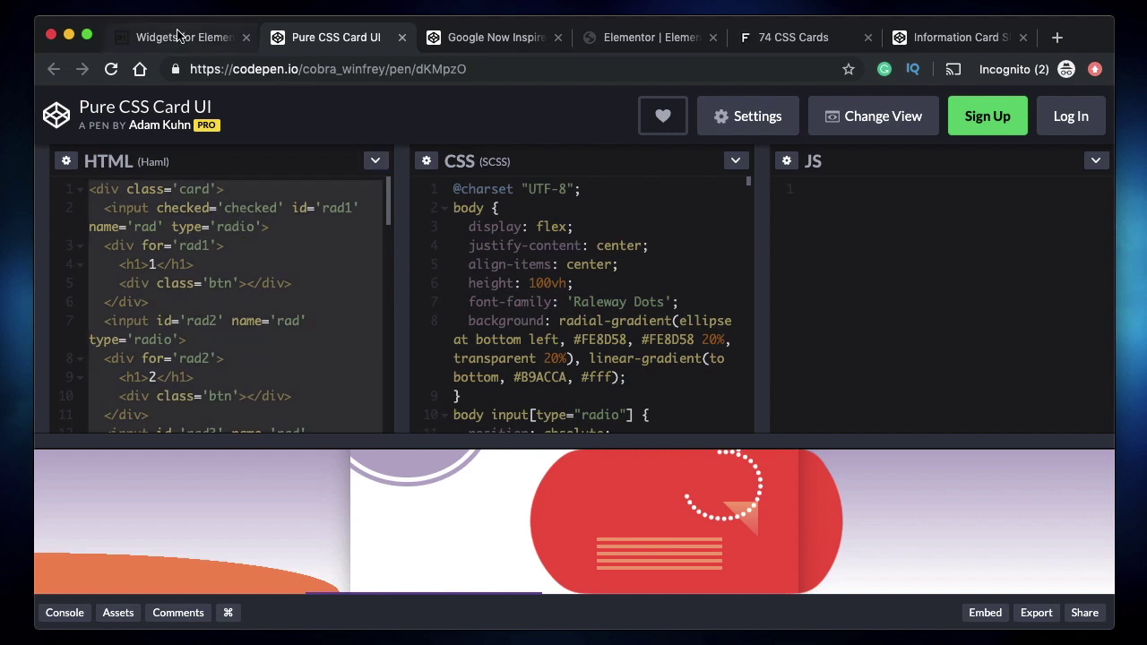
click(177, 36)
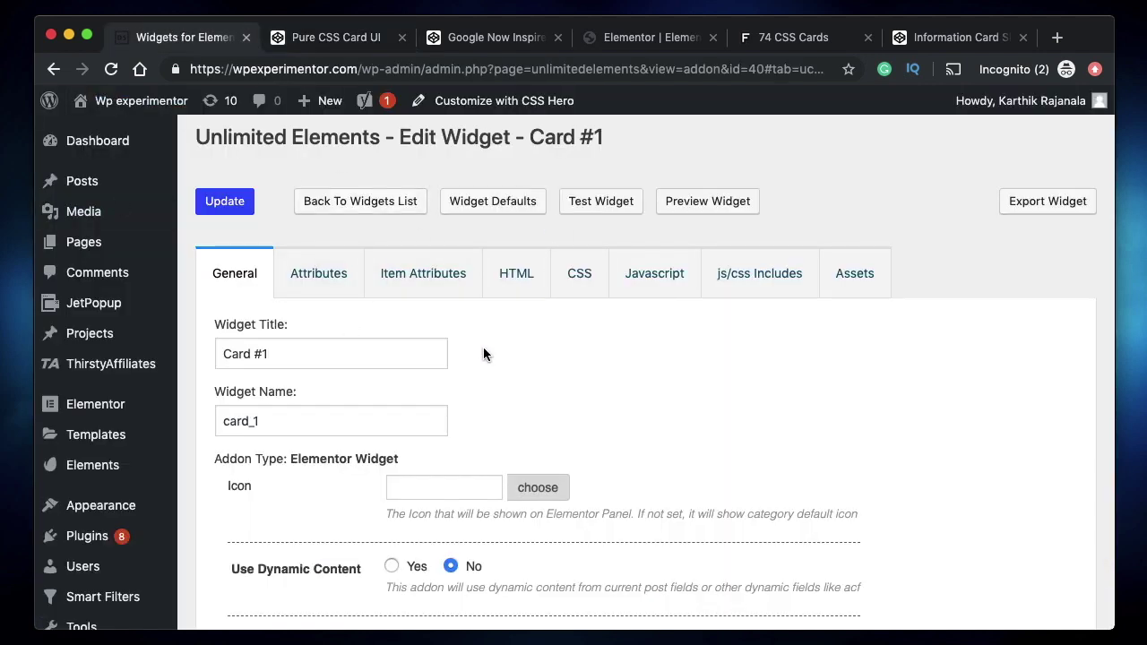
- Replace the 'Card #1 HTML' placeholder in the widget HTML with the pen's pasted card markup
click(501, 283)
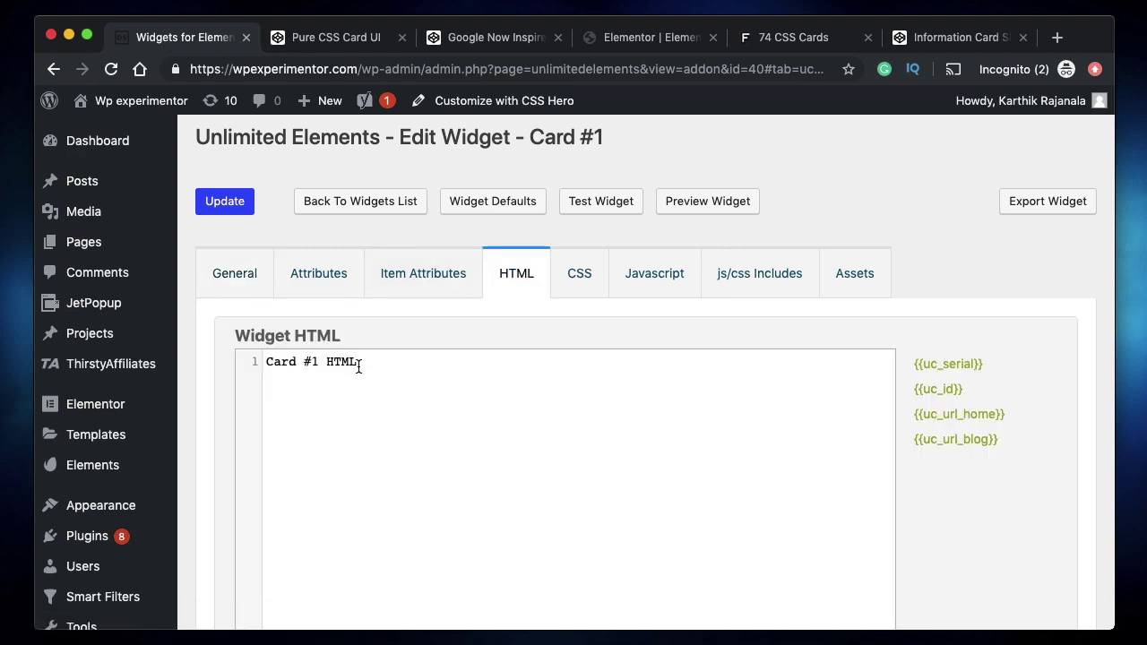
triple_click(358, 363)
key(BackSpace)
key(super+v)
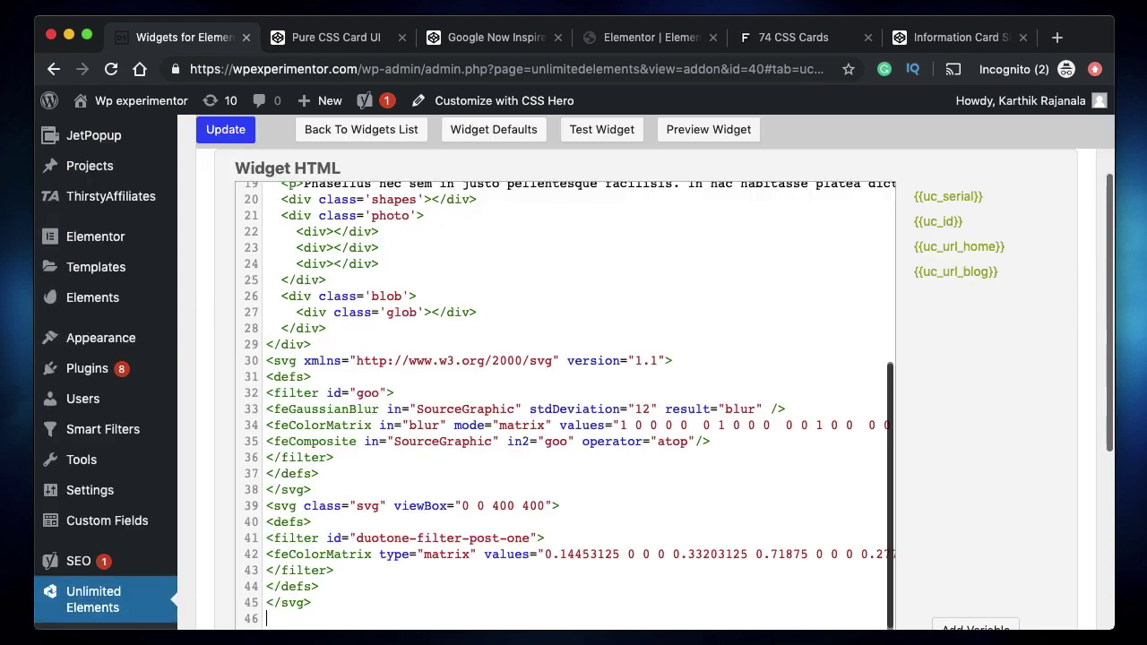
scroll(489, 335, up, 3)
scroll(489, 334, up, 3)
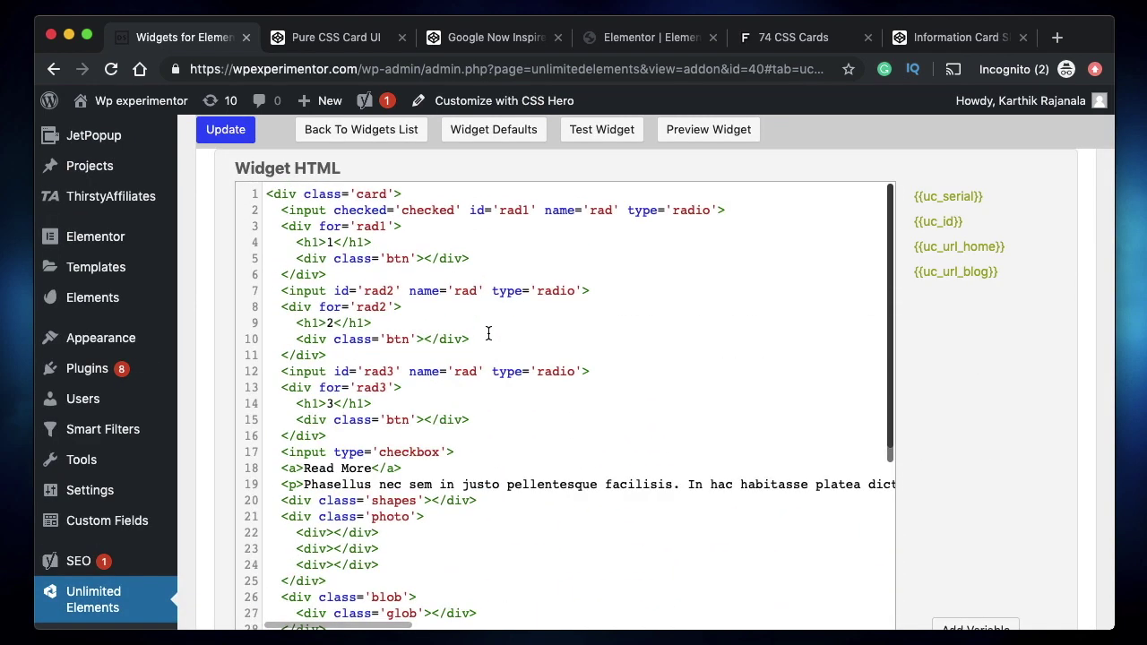
click(337, 38)
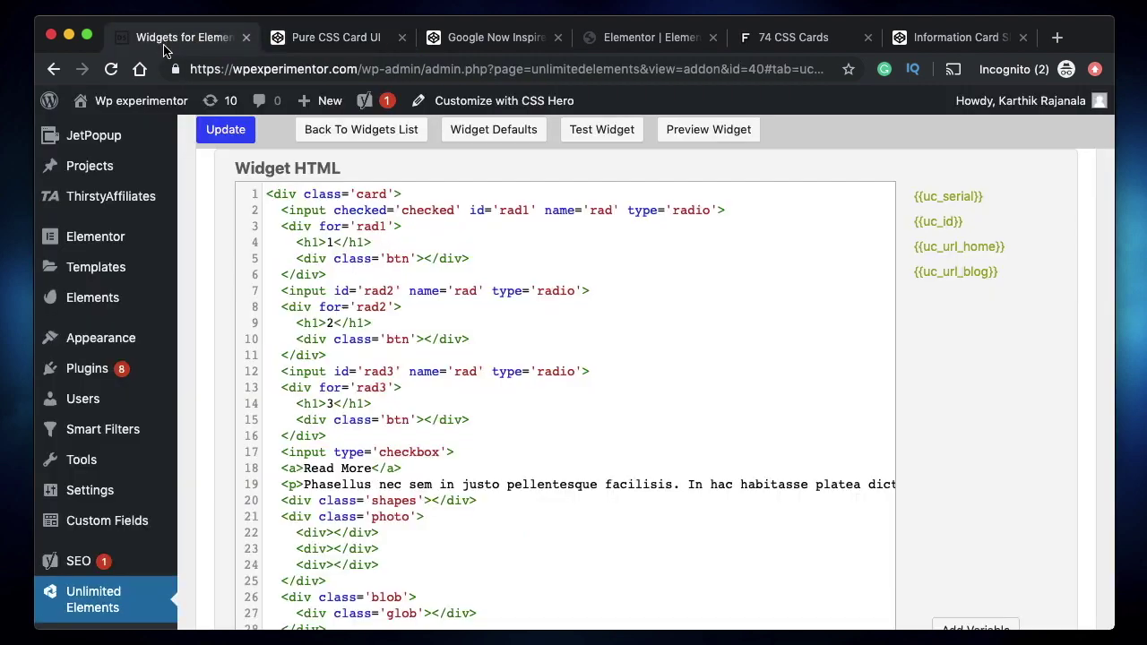
click(171, 40)
- Save the Card #1 widget with its new HTML
click(225, 131)
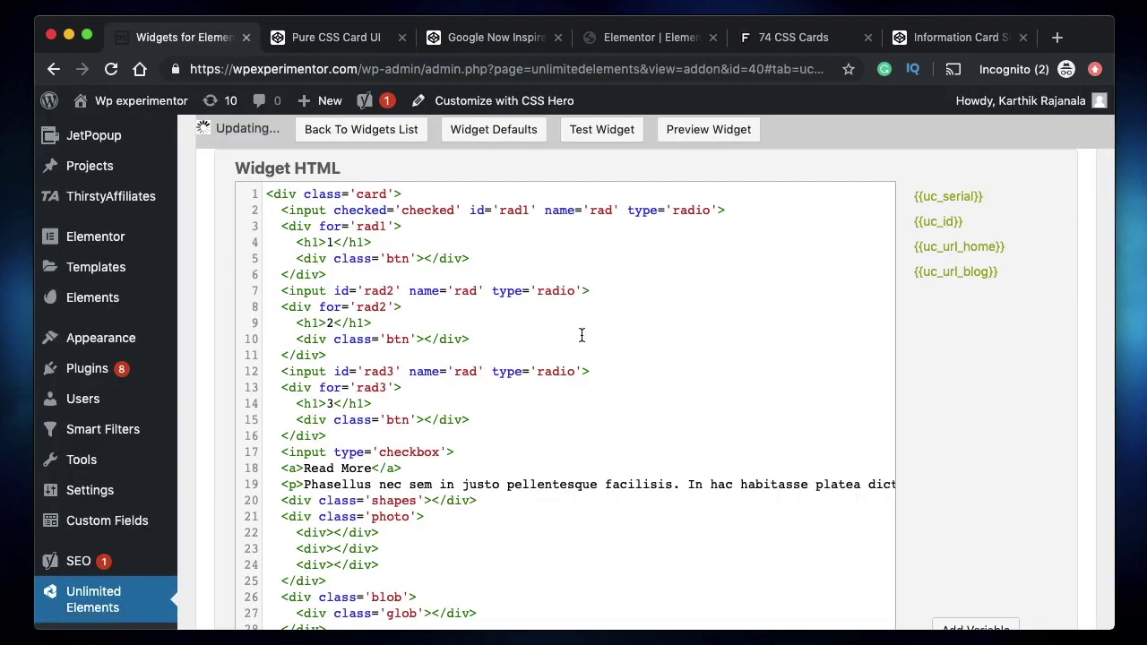
scroll(582, 335, up, 1)
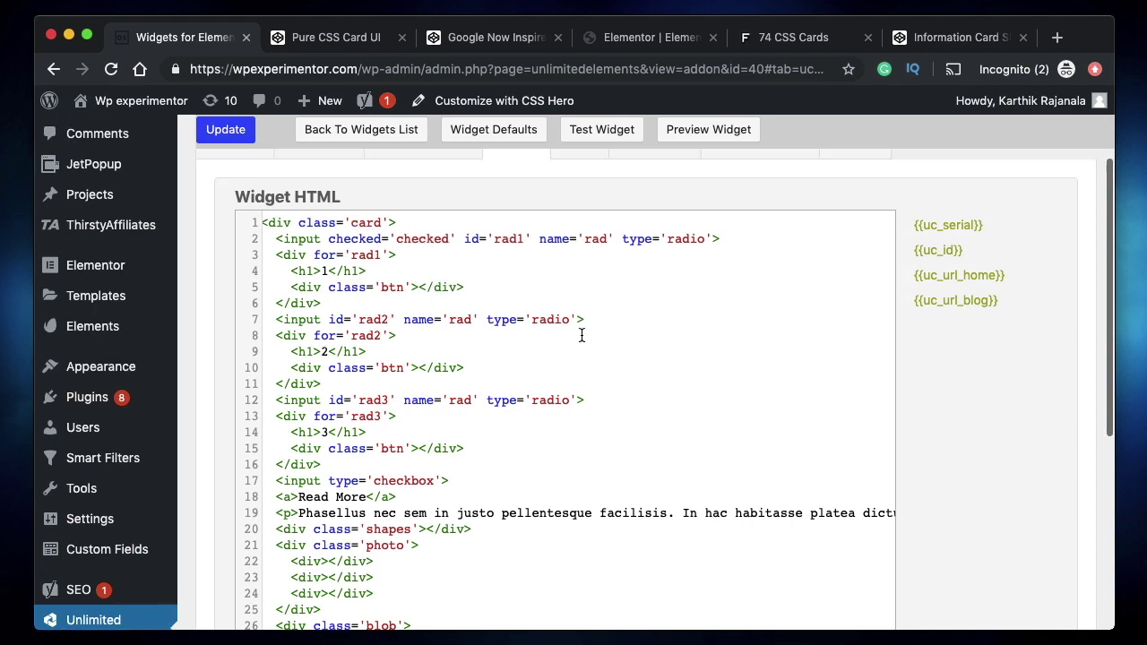
scroll(581, 336, up, 3)
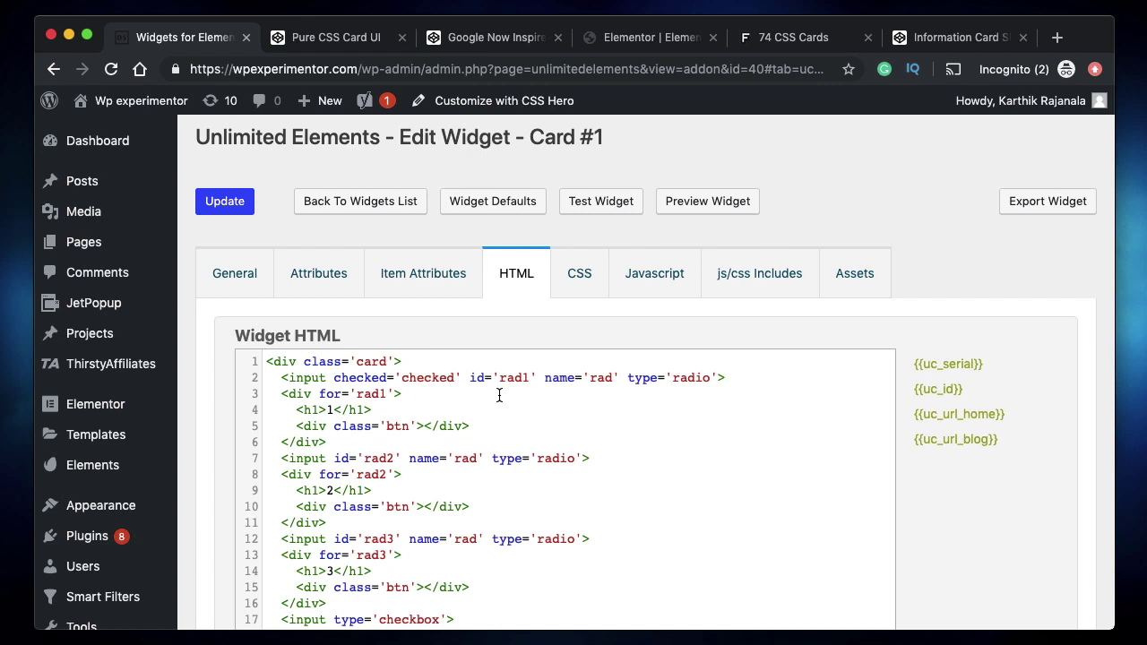
click(348, 38)
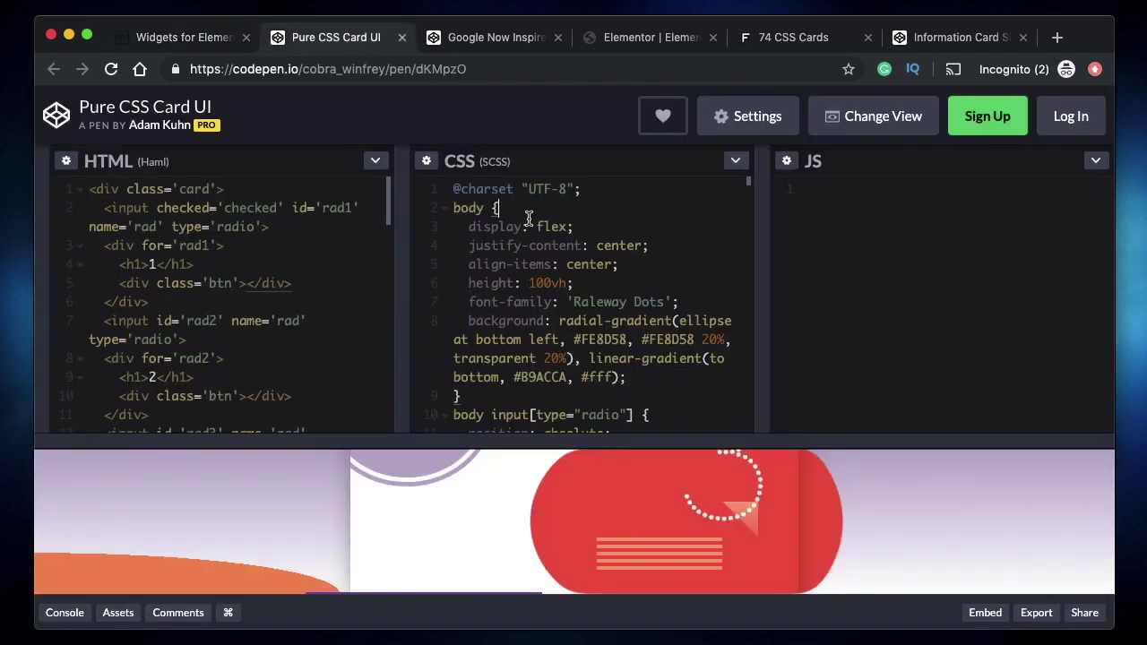
- Paste the pen's compiled card stylesheet into Card #1's empty widget CSS
click(176, 41)
click(582, 273)
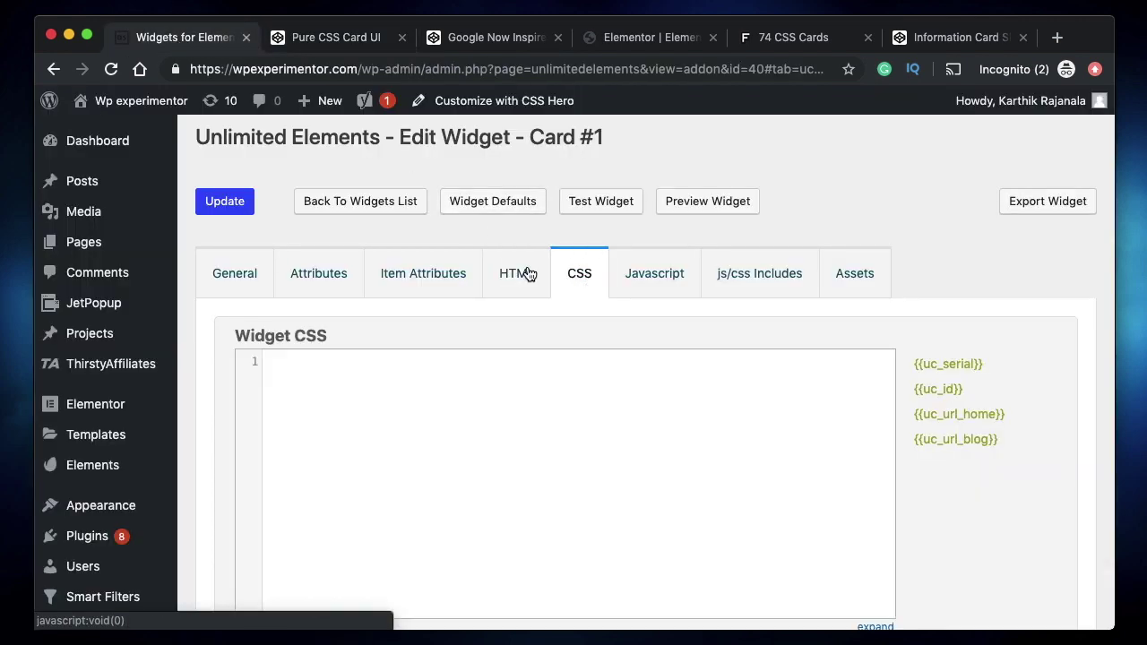
click(358, 382)
key(super+v)
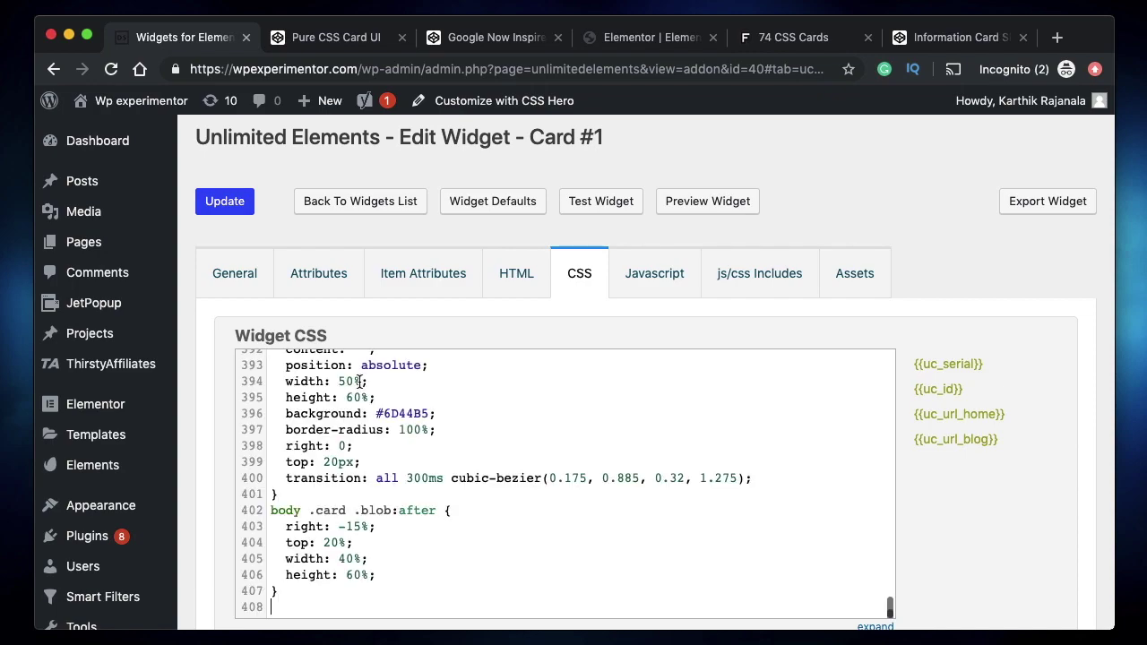
scroll(359, 382, up, 20)
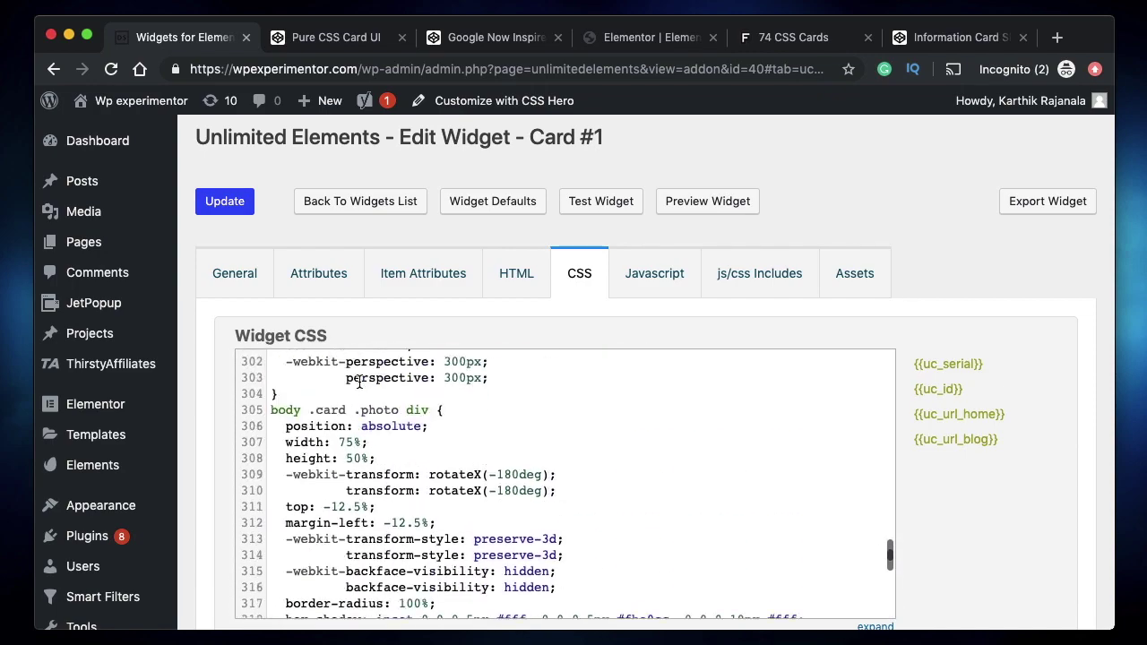
scroll(359, 382, up, 20)
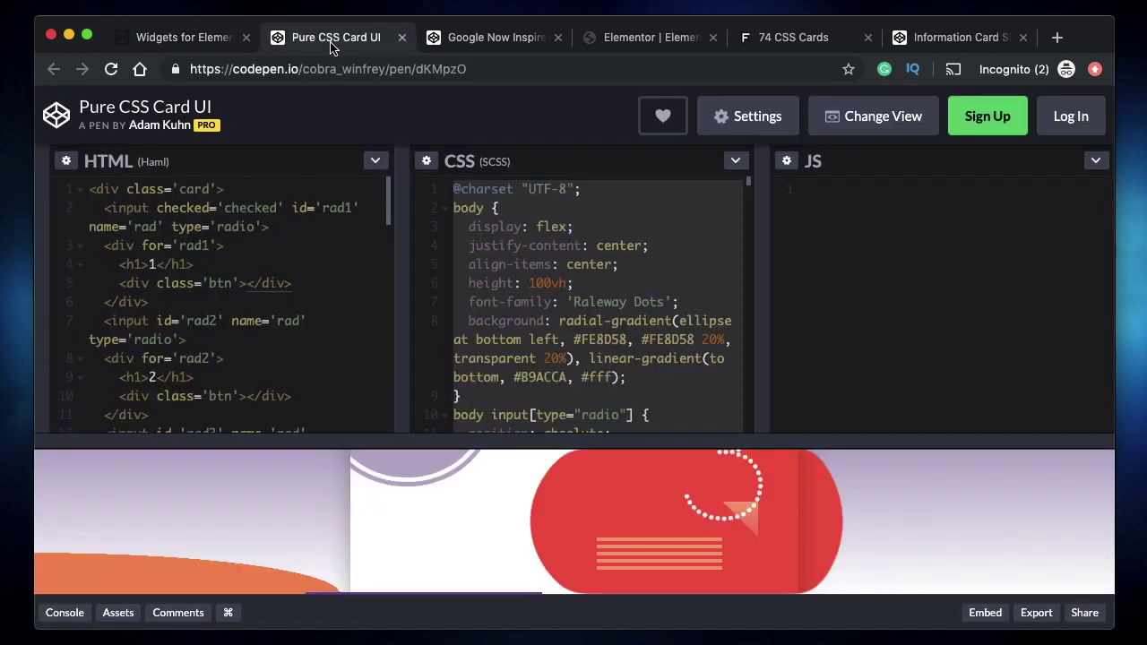
click(337, 37)
click(175, 37)
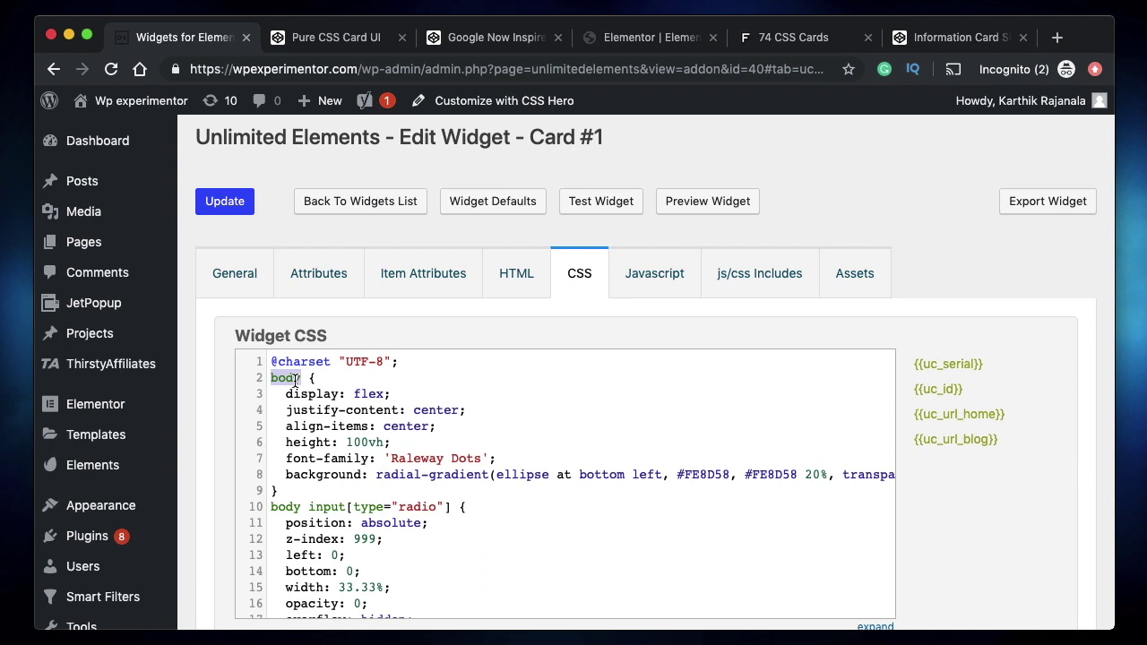
triple_click(424, 364)
key(BackSpace)
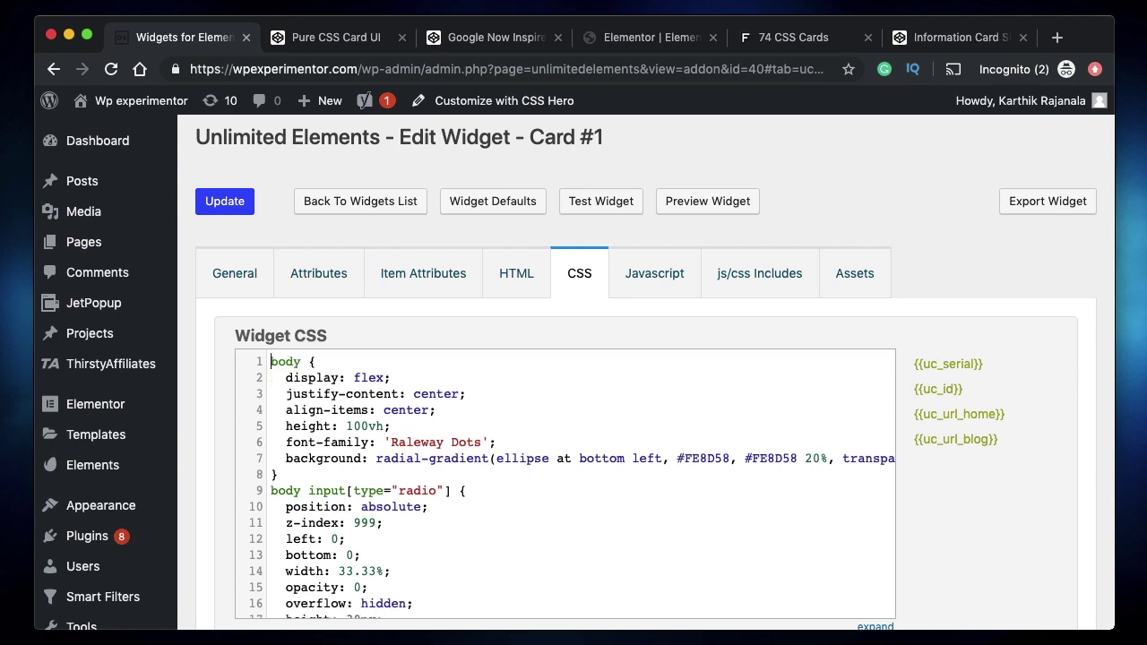
double_click(281, 363)
click(516, 281)
- Insert a new first line opening <div class="card-container"> above the card markup
scroll(275, 349, down, 5)
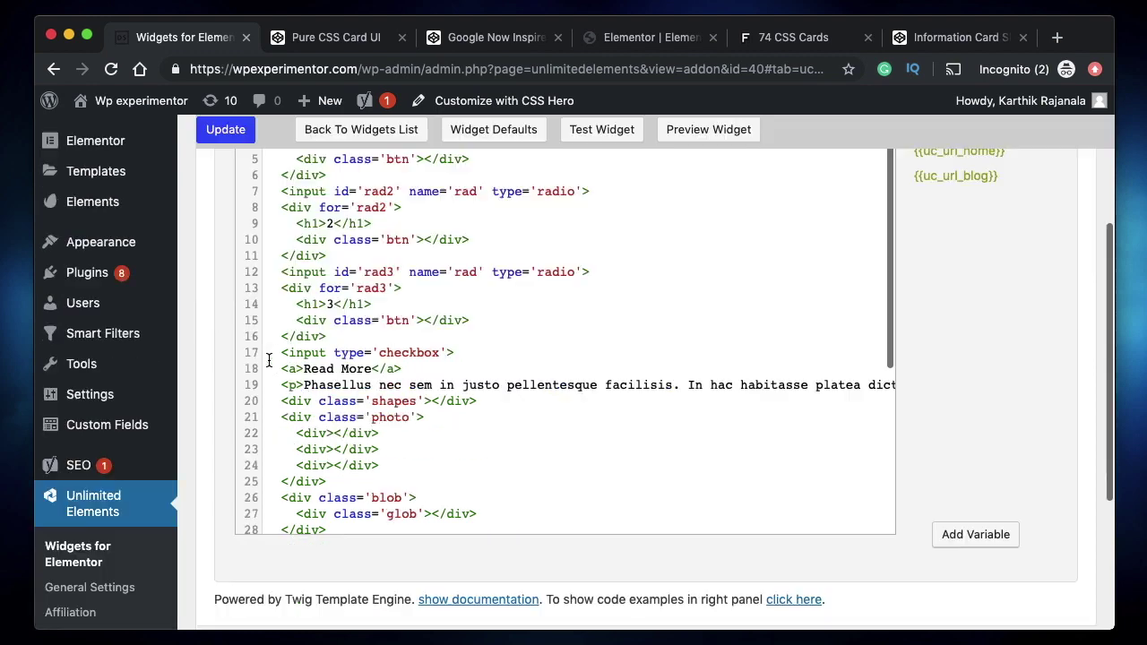
scroll(415, 469, up, 5)
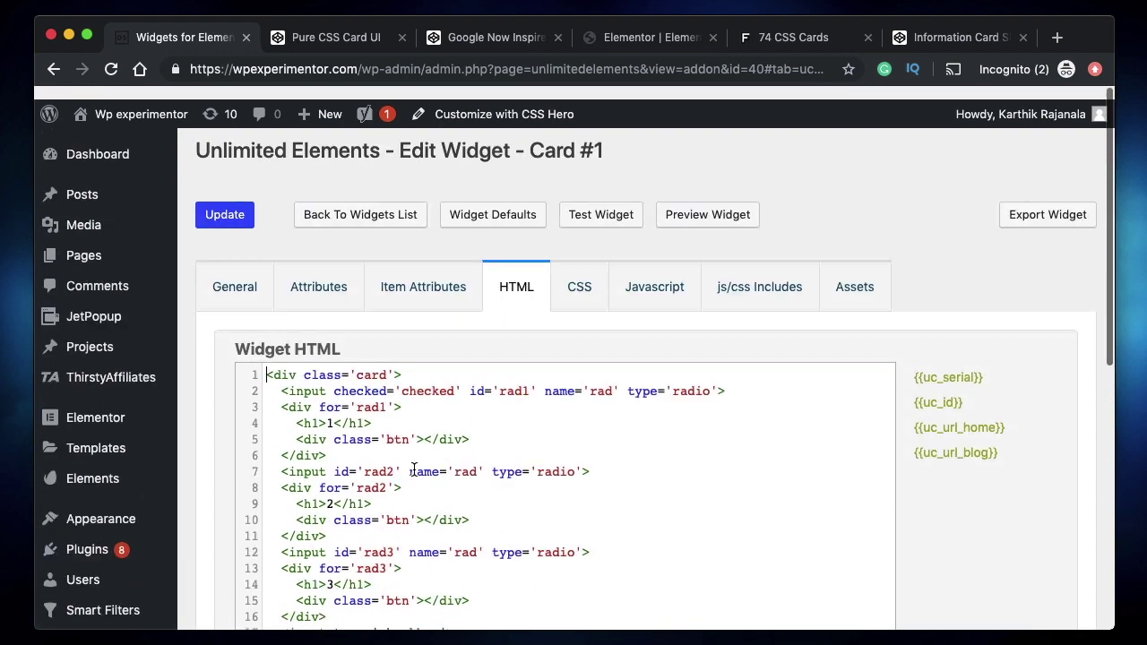
key(Return)
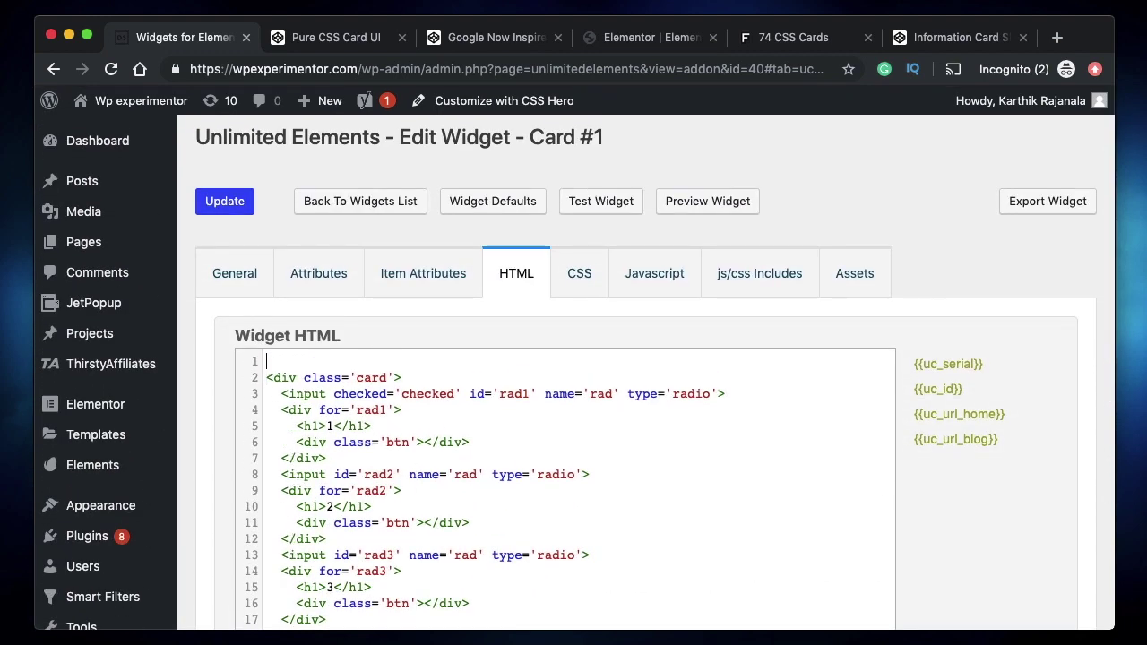
text(<div class="card)
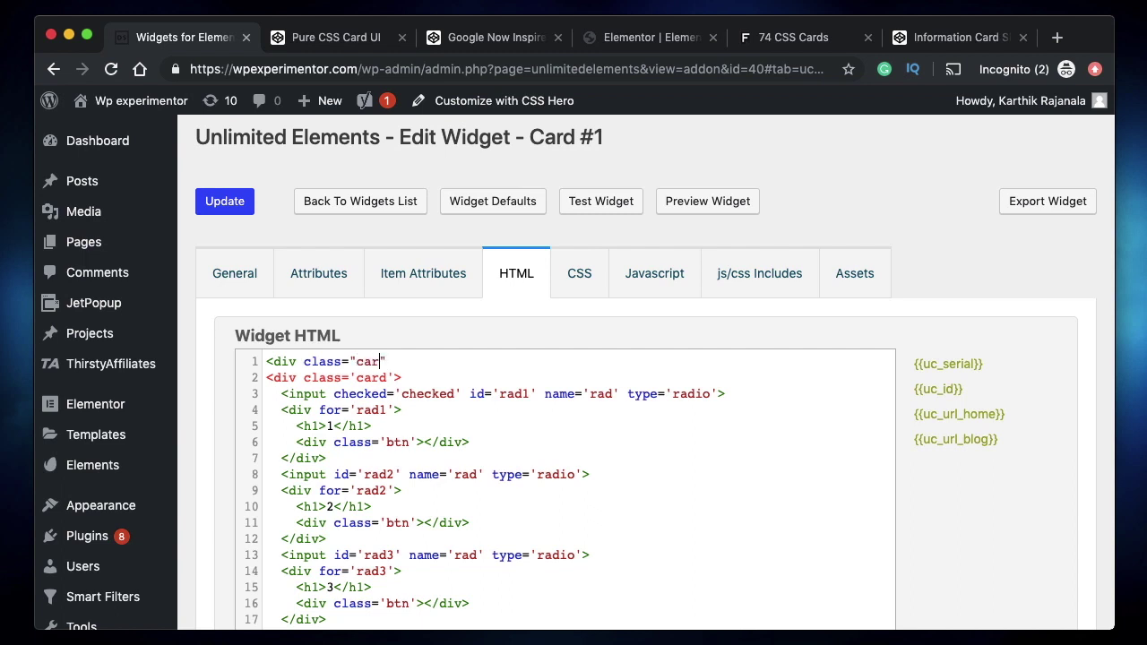
text(-contain)
key(BackSpace)
key(BackSpace)
text(iner)
- Check the class="card-container" attribute on the new first line
click(305, 361)
shift+click(471, 362)
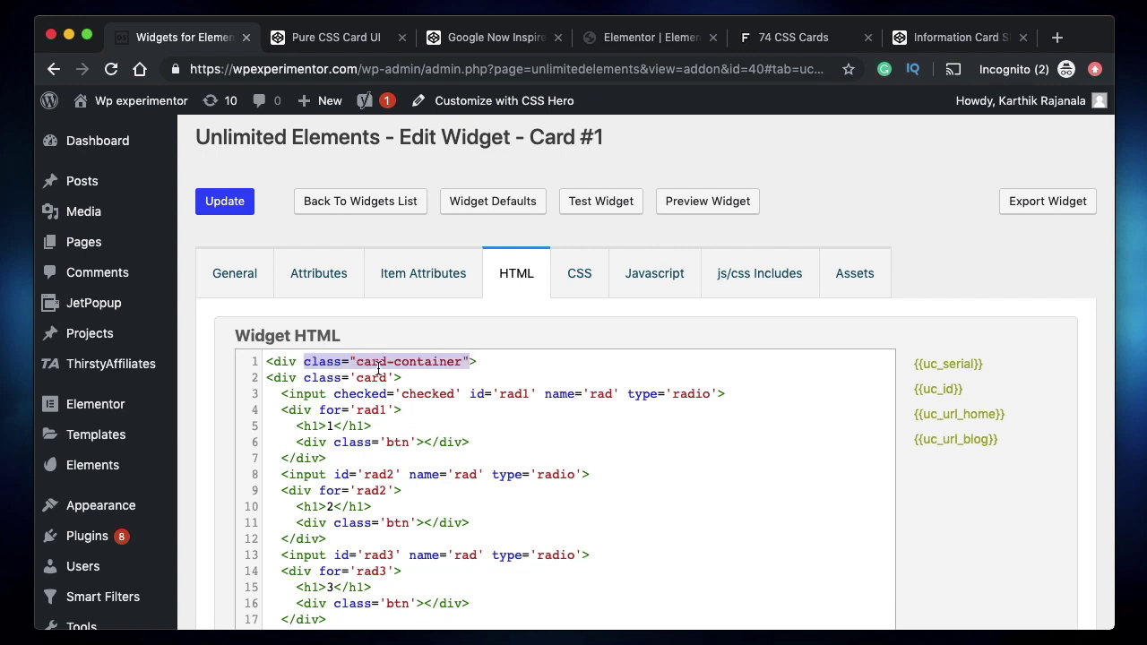
double_click(327, 362)
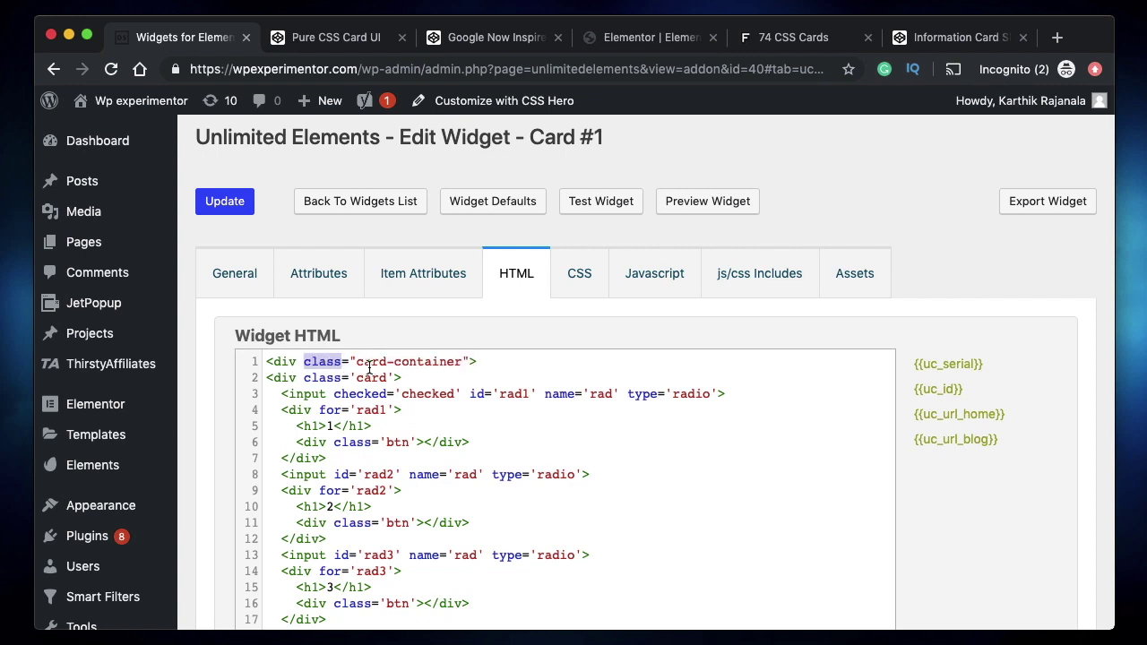
double_click(369, 363)
double_click(433, 362)
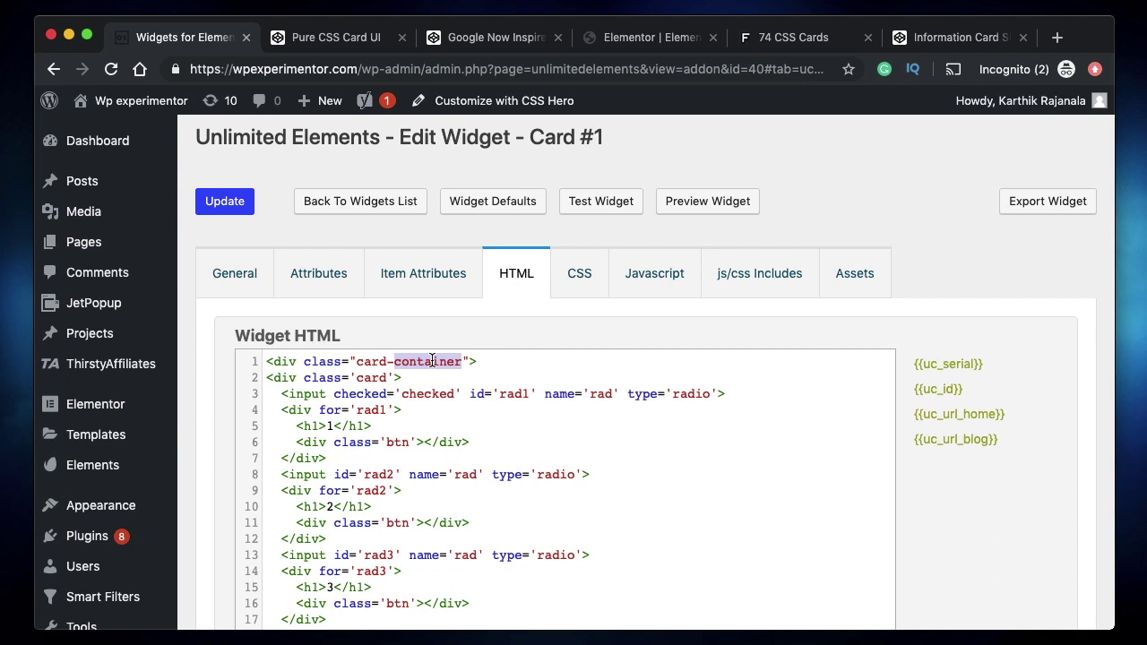
click(319, 364)
triple_click(319, 364)
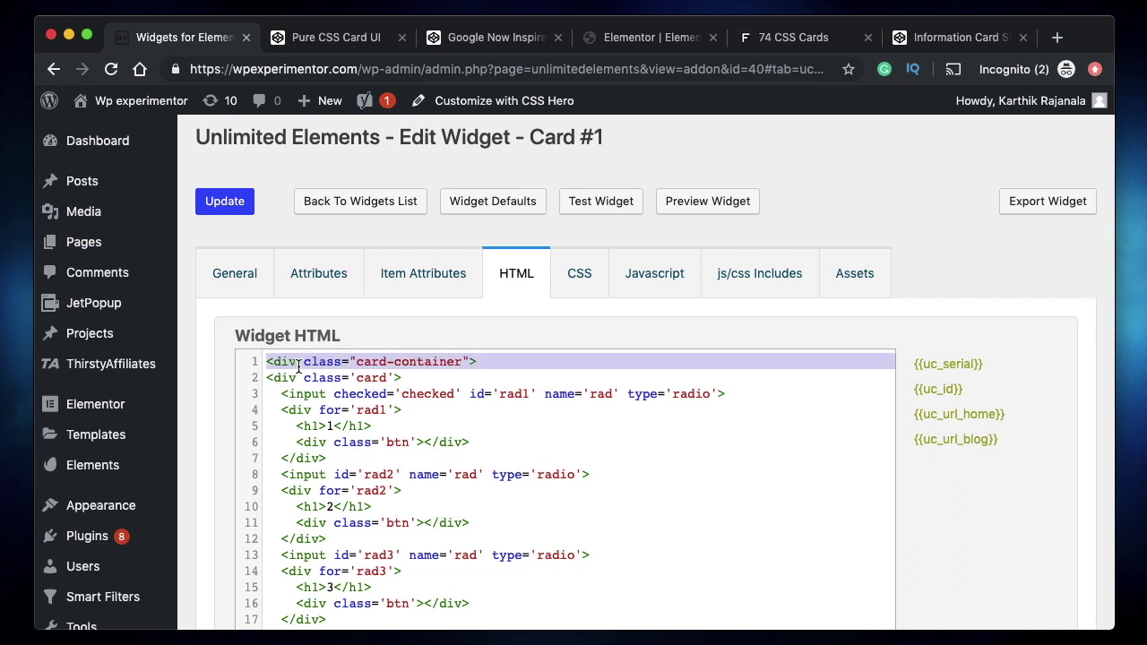
click(300, 364)
- Add a closing </div after the card's final </div> on line 30
scroll(299, 364, down, 10)
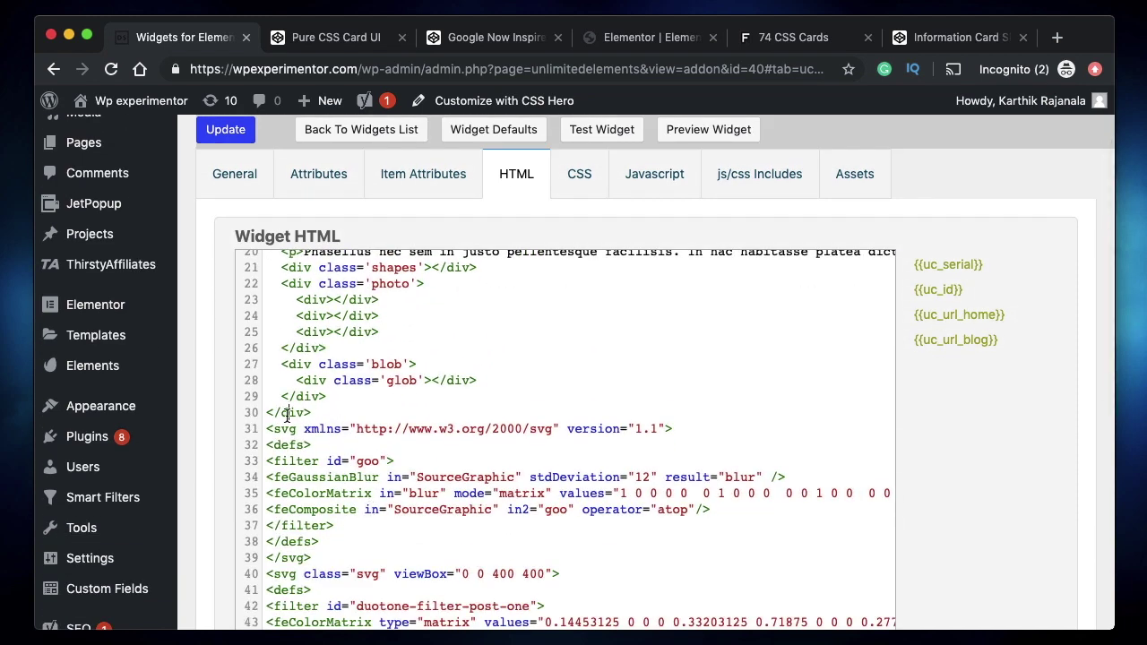
click(319, 413)
key(Return)
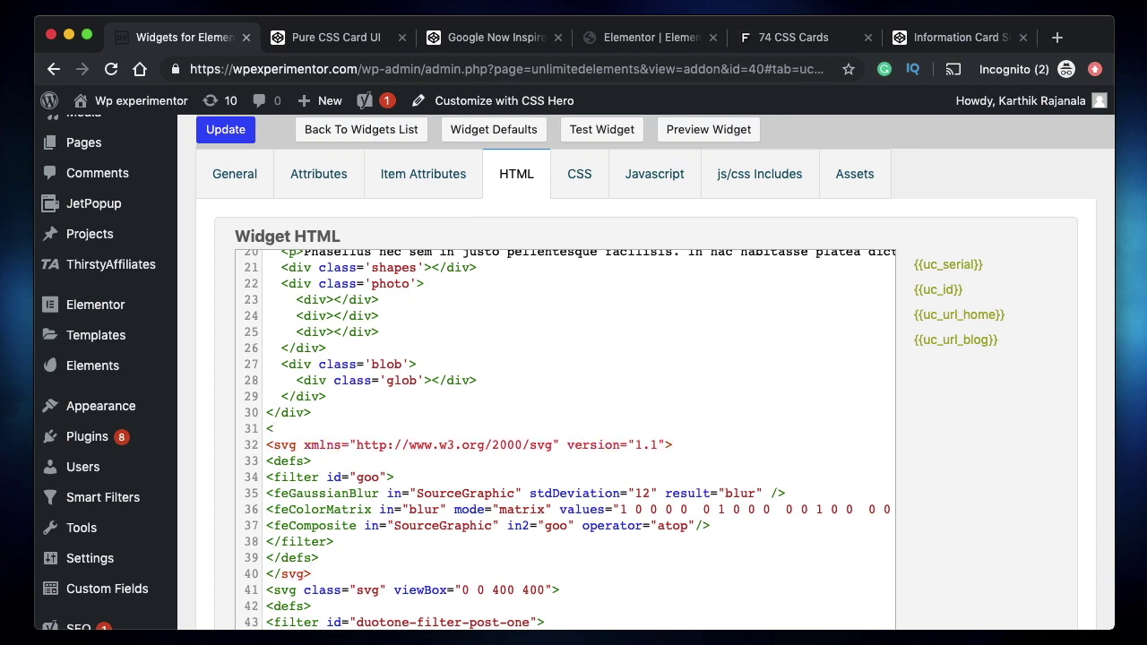
text(</div>)
scroll(355, 392, up, 5)
scroll(368, 474, up, 2)
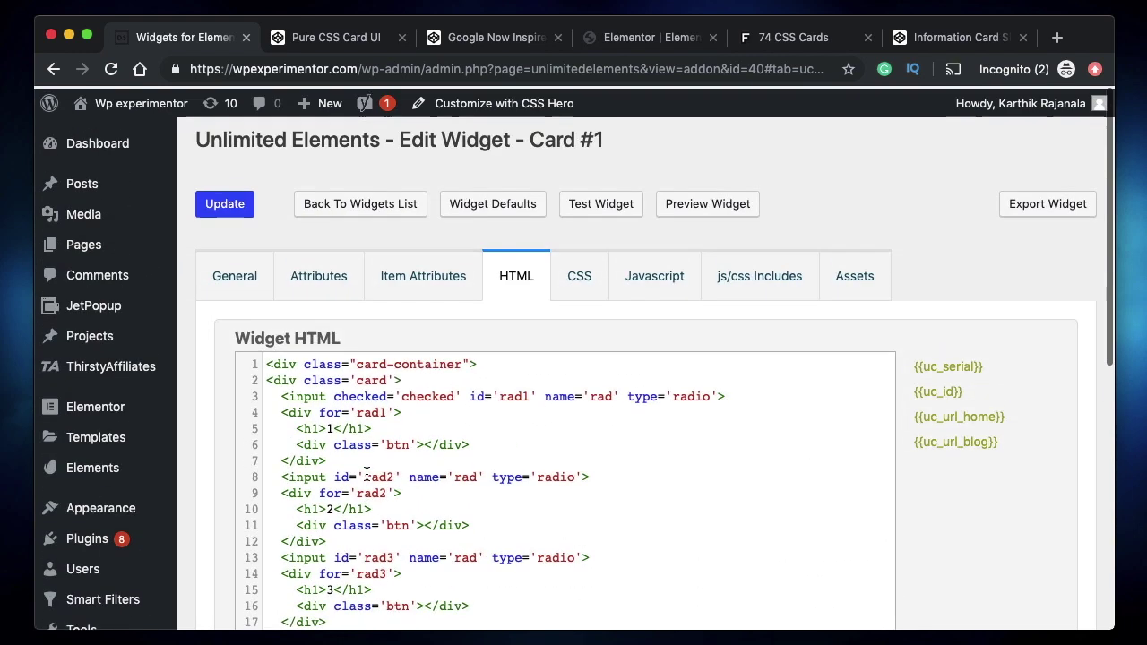
click(579, 273)
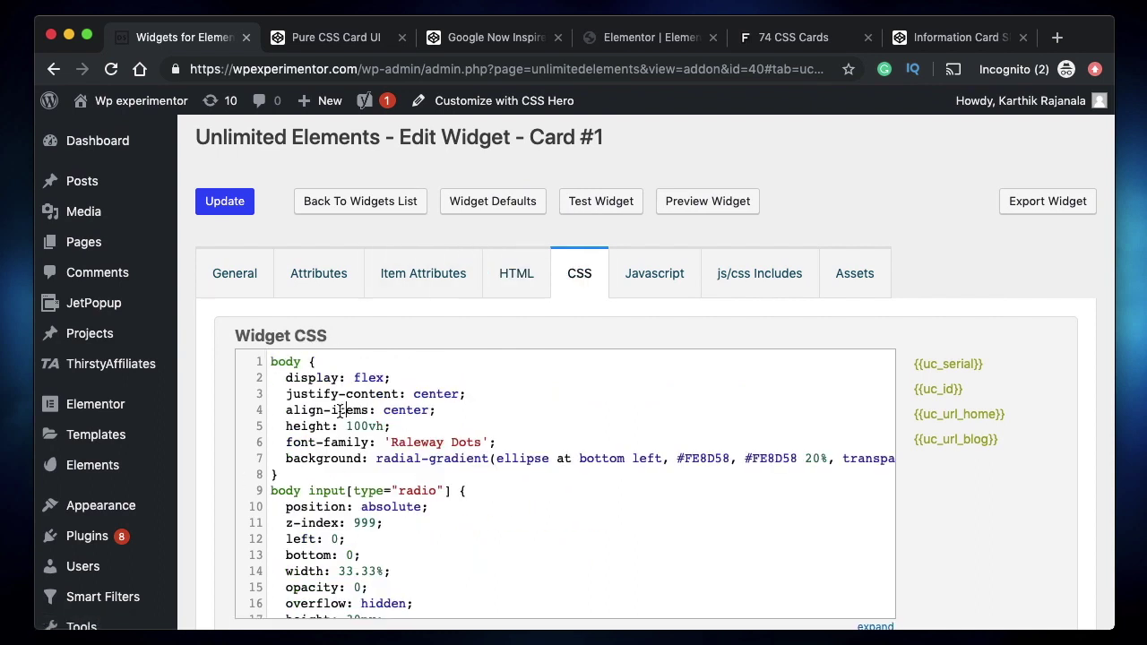
- Copy all of Card #1's CSS and paste the 407-line stylesheet into a new Atom file
key(super+a)
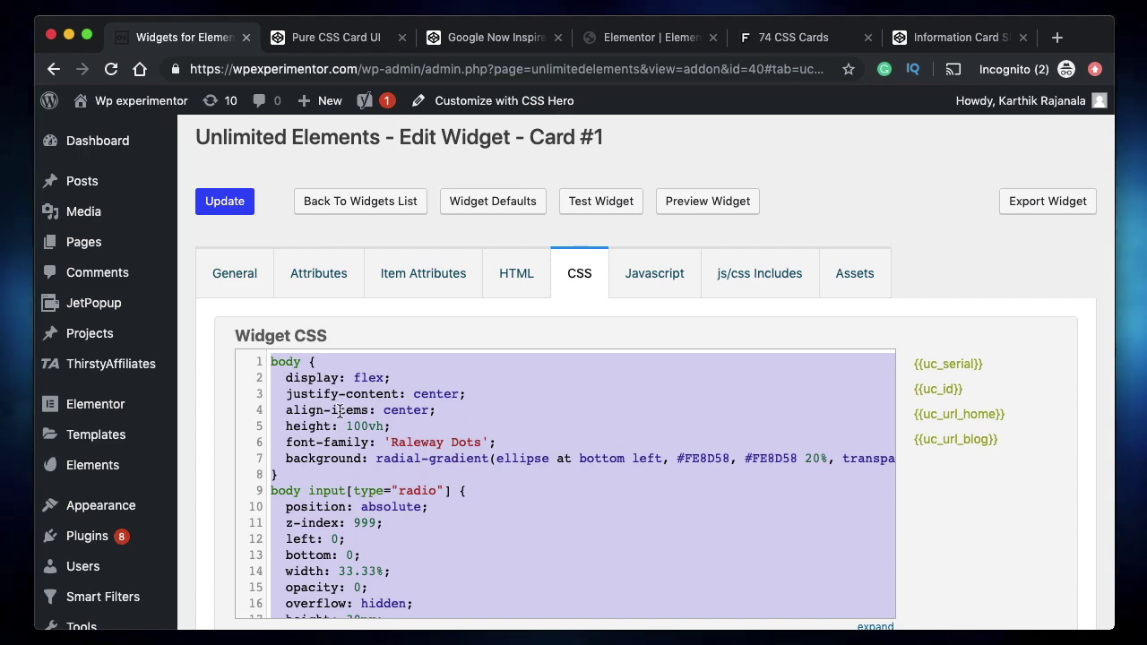
click(401, 639)
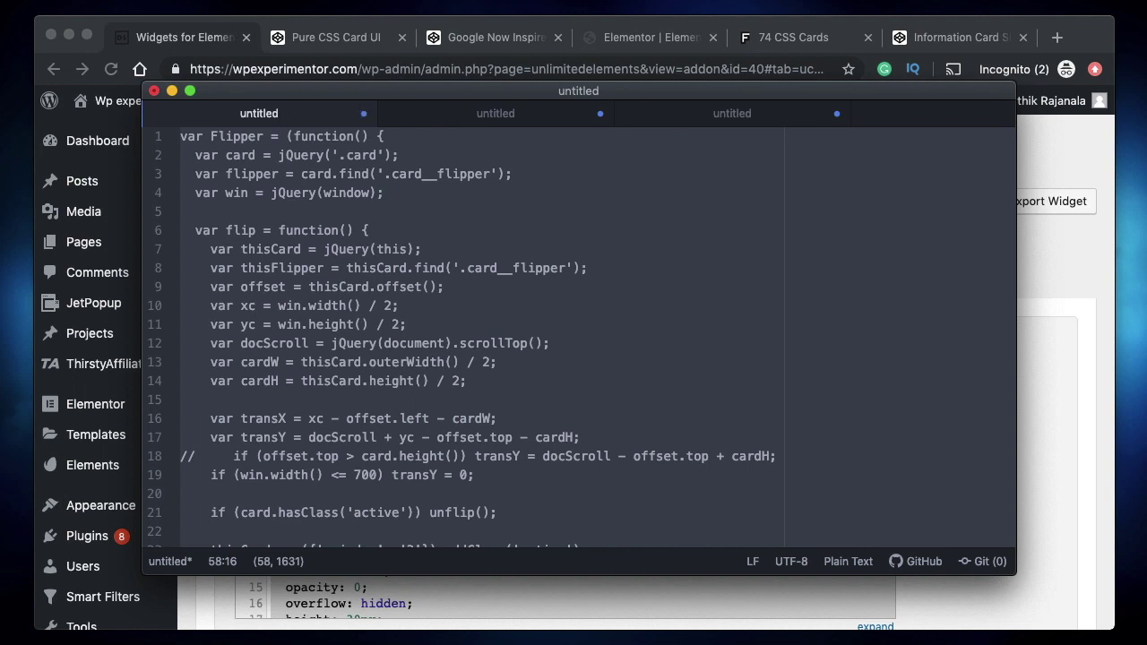
click(65, 0)
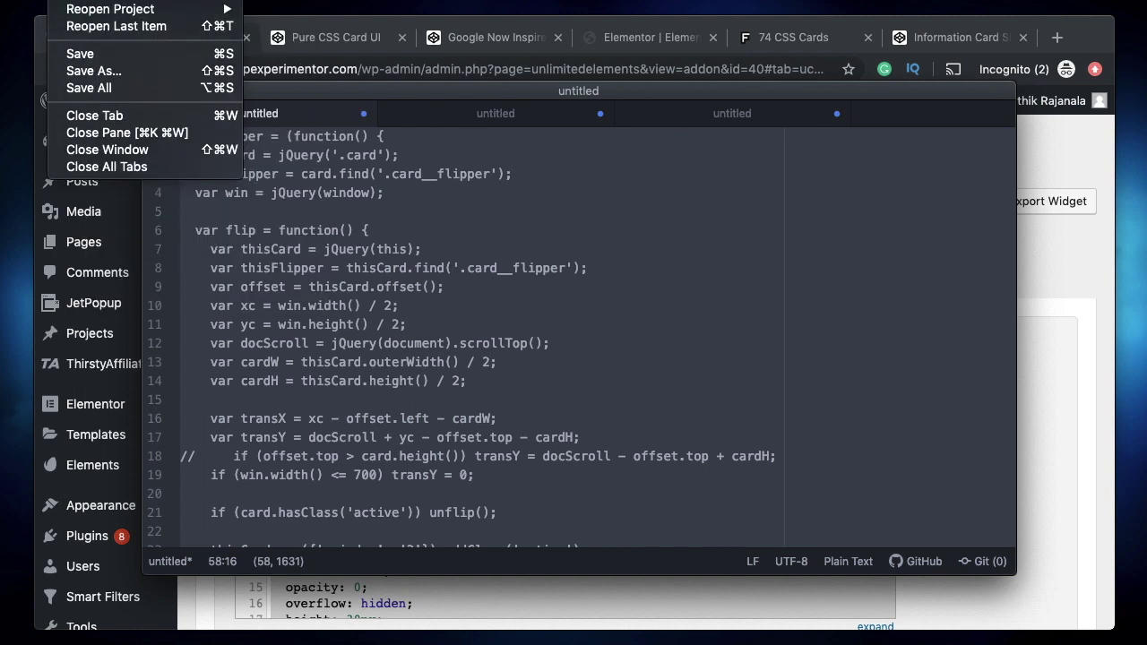
click(80, 0)
key(super+n)
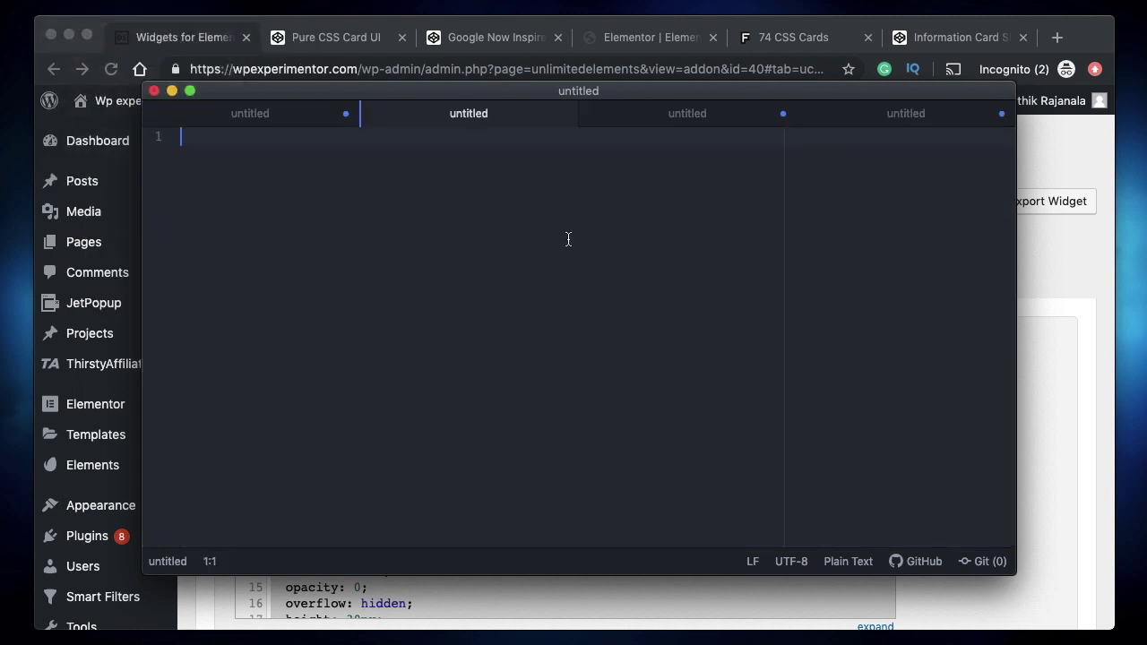
key(super+v)
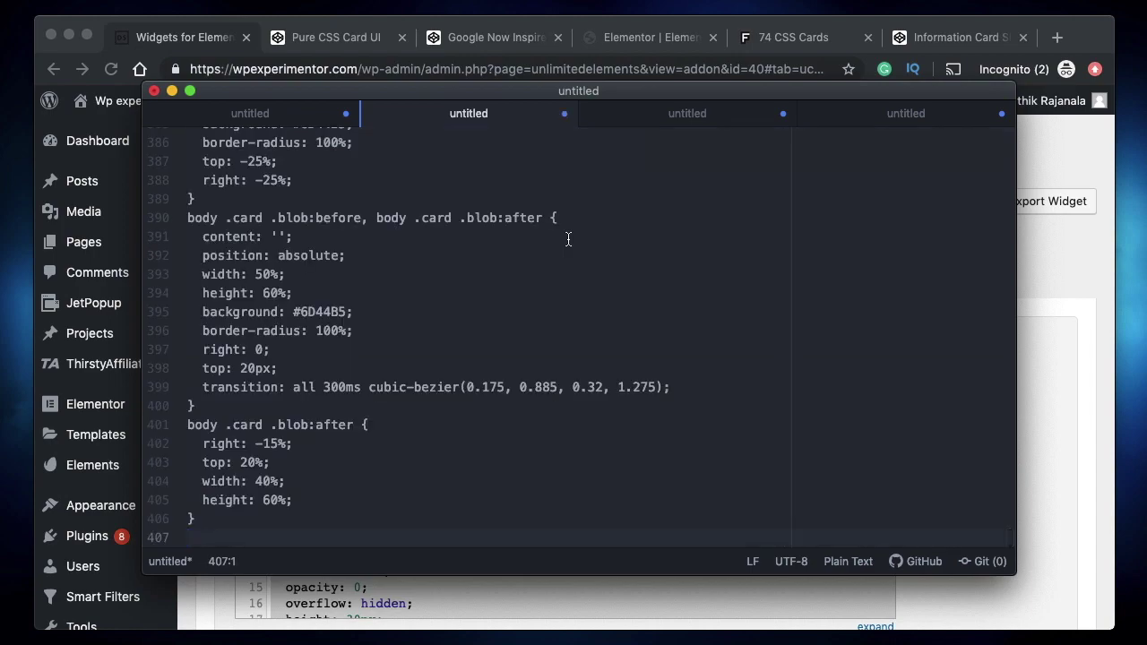
scroll(307, 139, up, 10)
scroll(308, 133, up, 20)
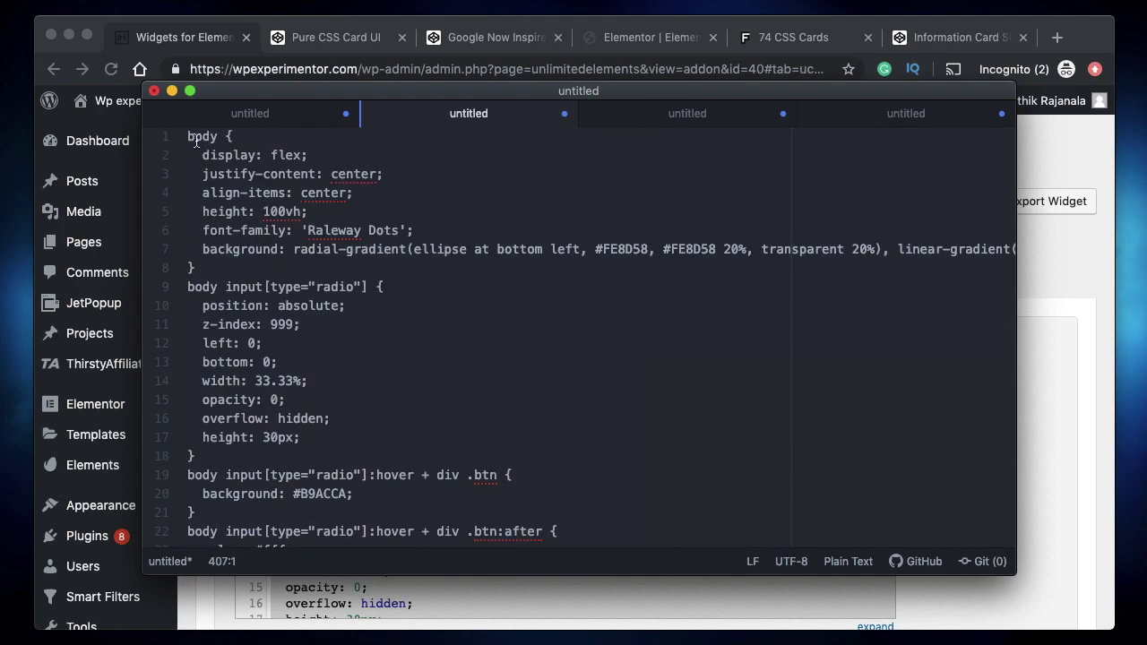
double_click(197, 139)
click(330, 38)
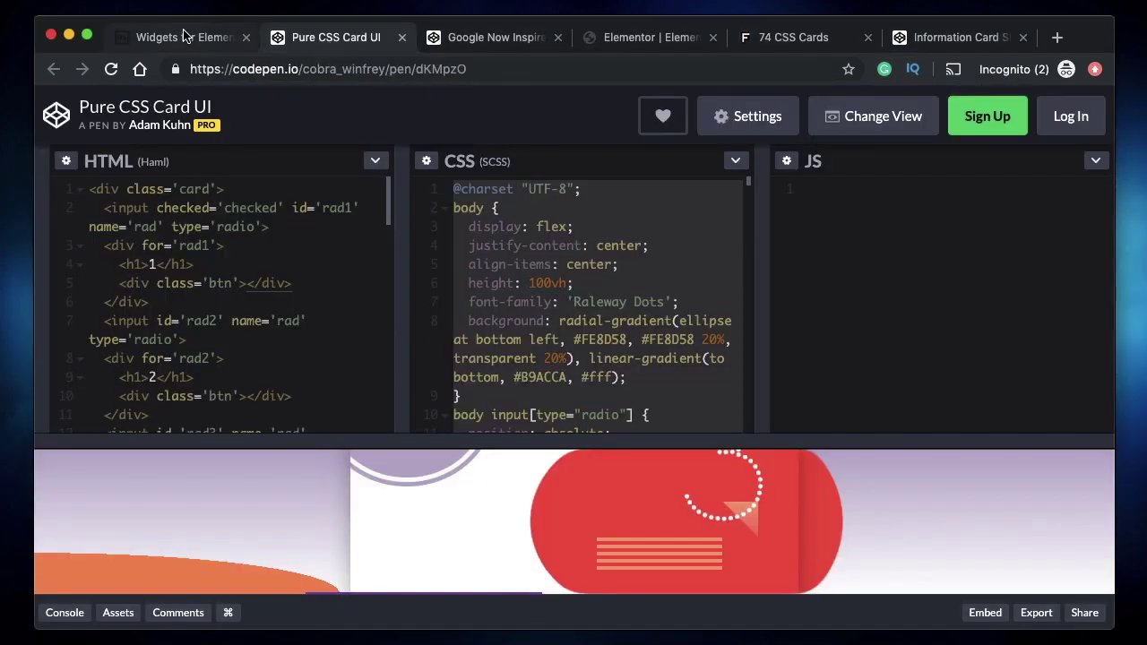
- Verify the card-container wrapper class on the first line of Card #1's HTML
click(182, 37)
click(379, 395)
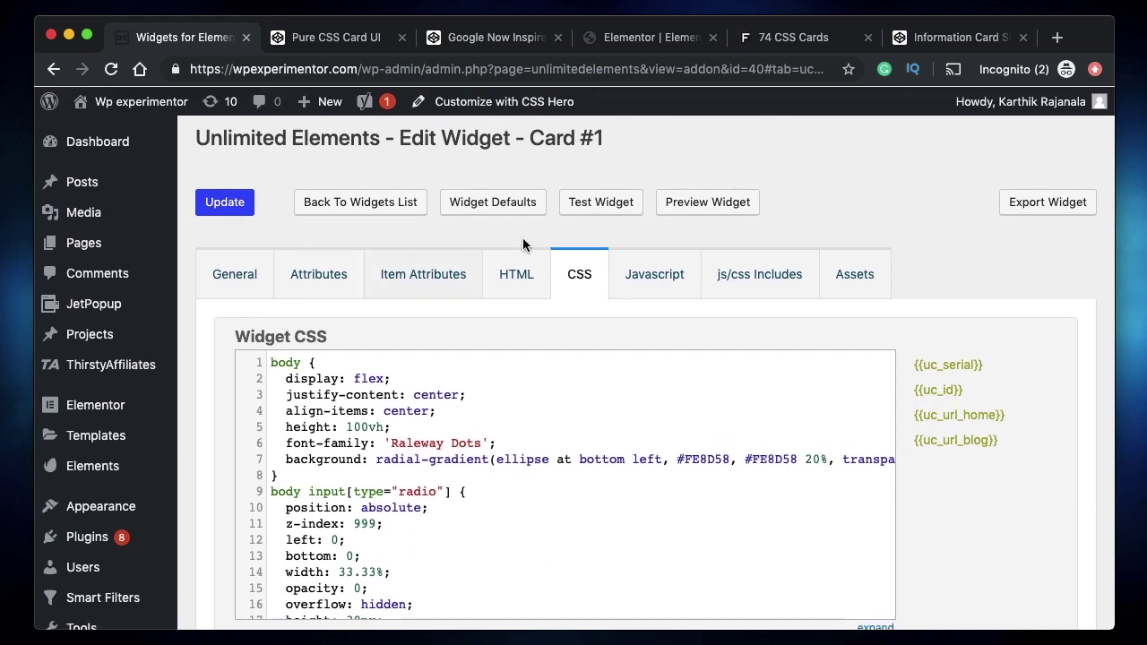
click(519, 287)
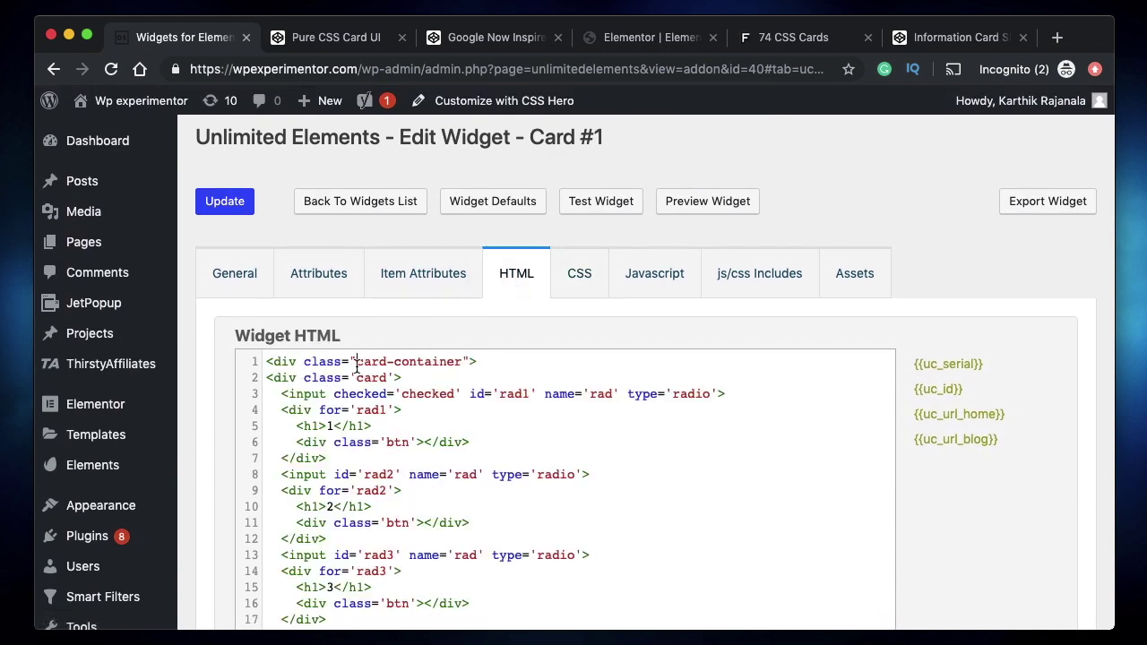
shift+click(464, 363)
click(462, 361)
text(1234)
key(BackSpace)
key(BackSpace)
key(BackSpace)
key(BackSpace)
triple_click(360, 368)
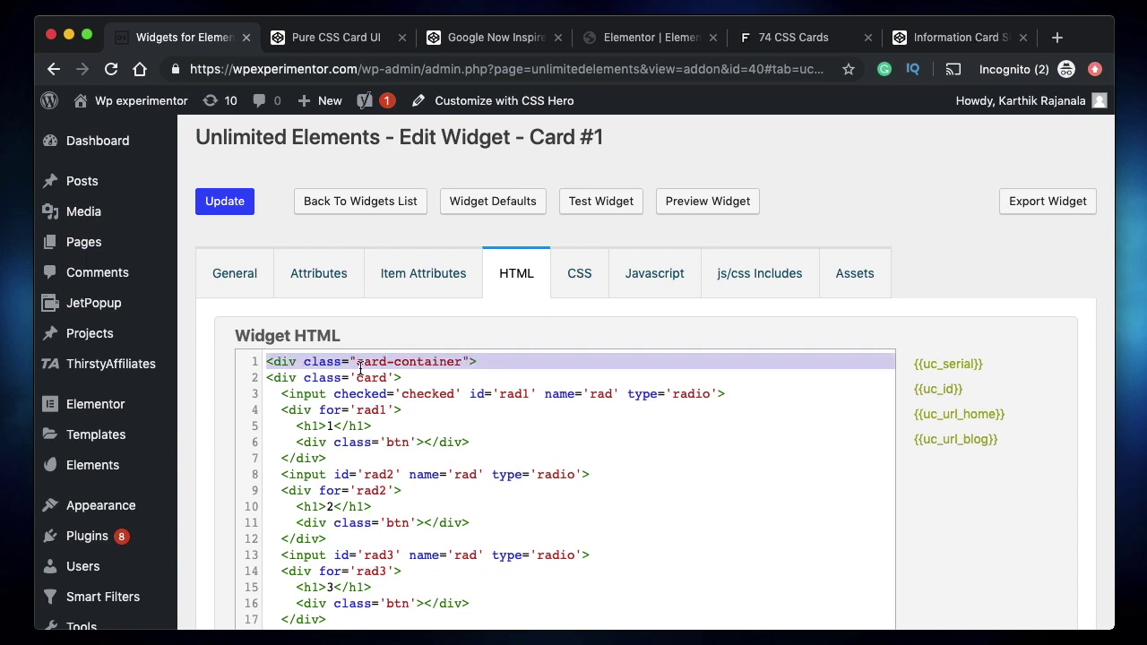
click(359, 362)
shift+click(462, 362)
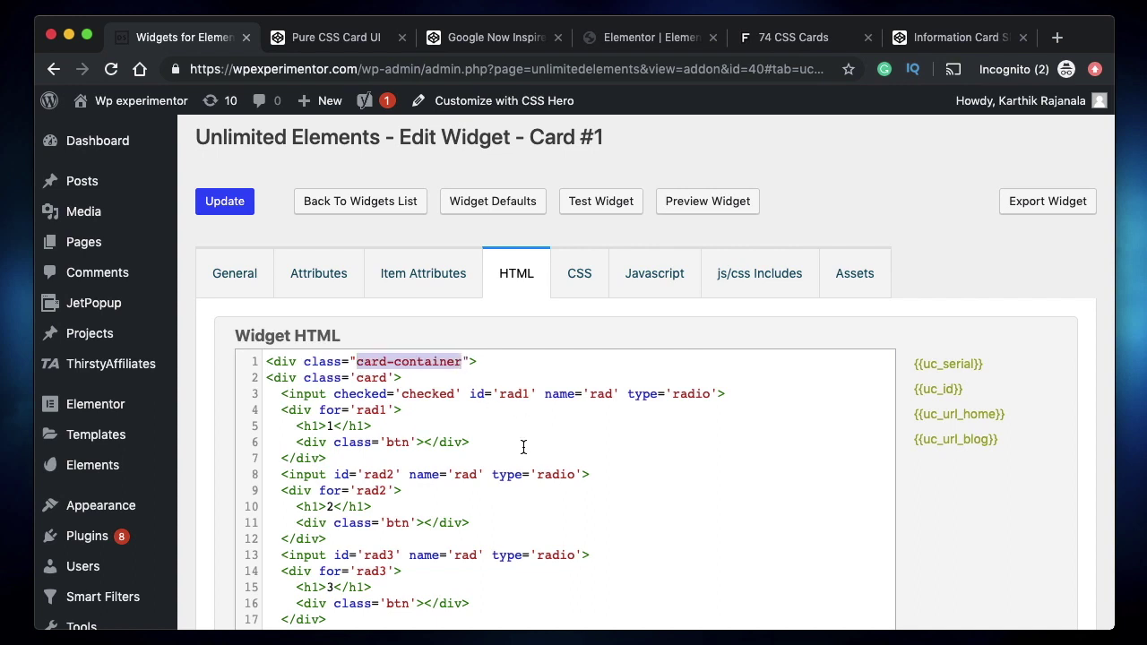
- Review the body selectors still present in the widget CSS, then the wrapper div tag
click(581, 282)
scroll(376, 417, down, 3)
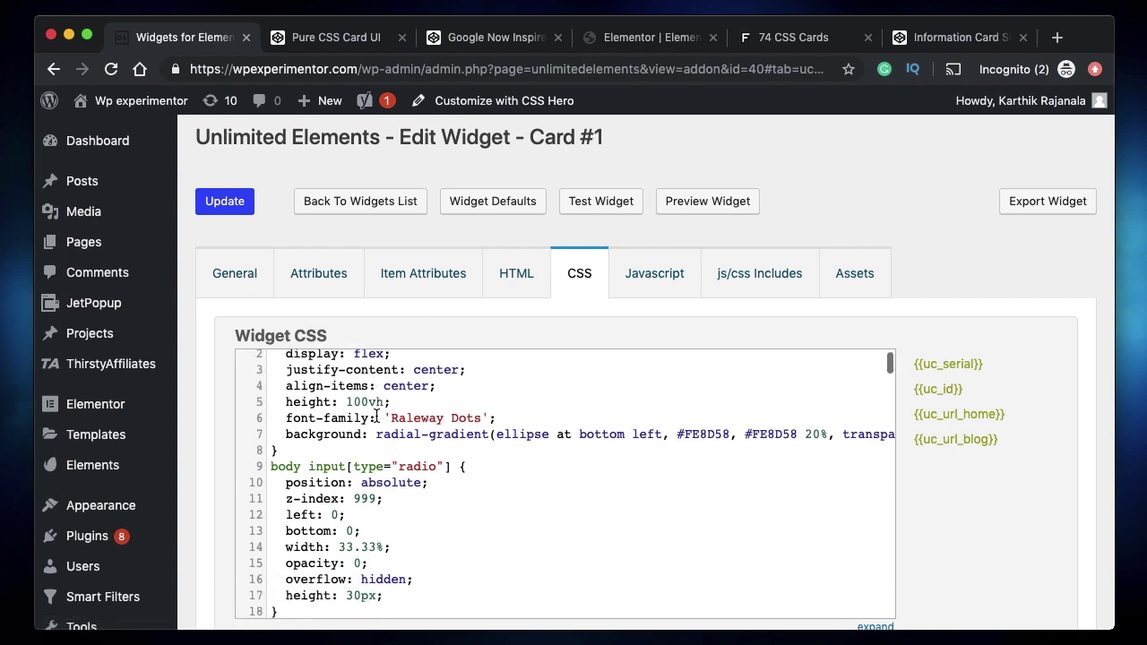
scroll(376, 416, down, 2)
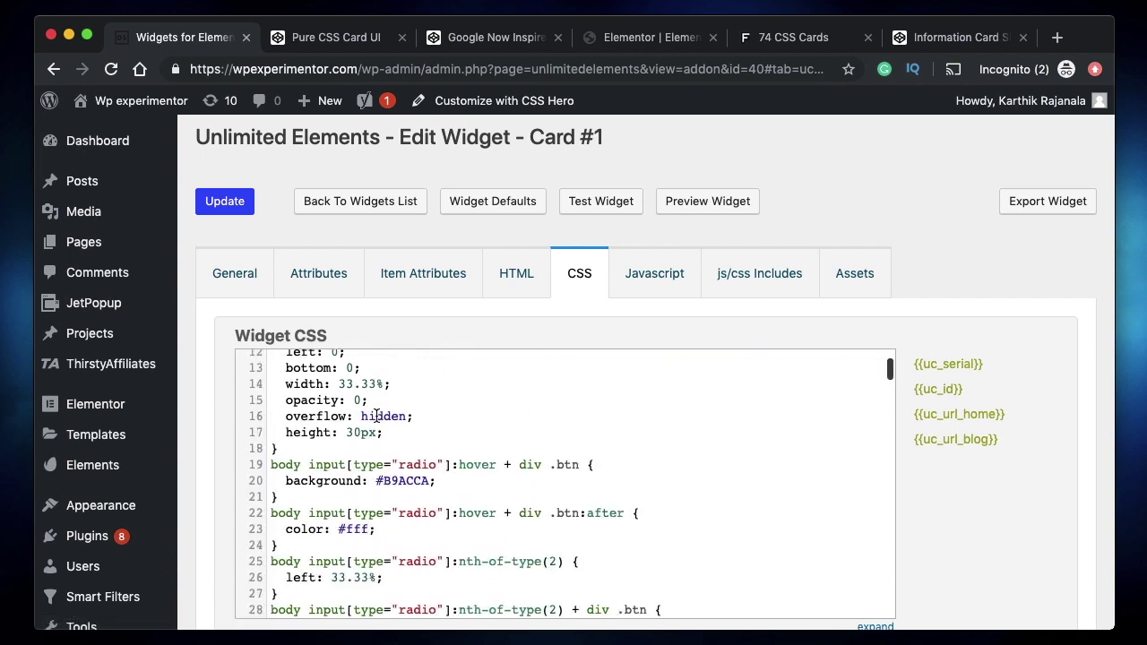
double_click(289, 460)
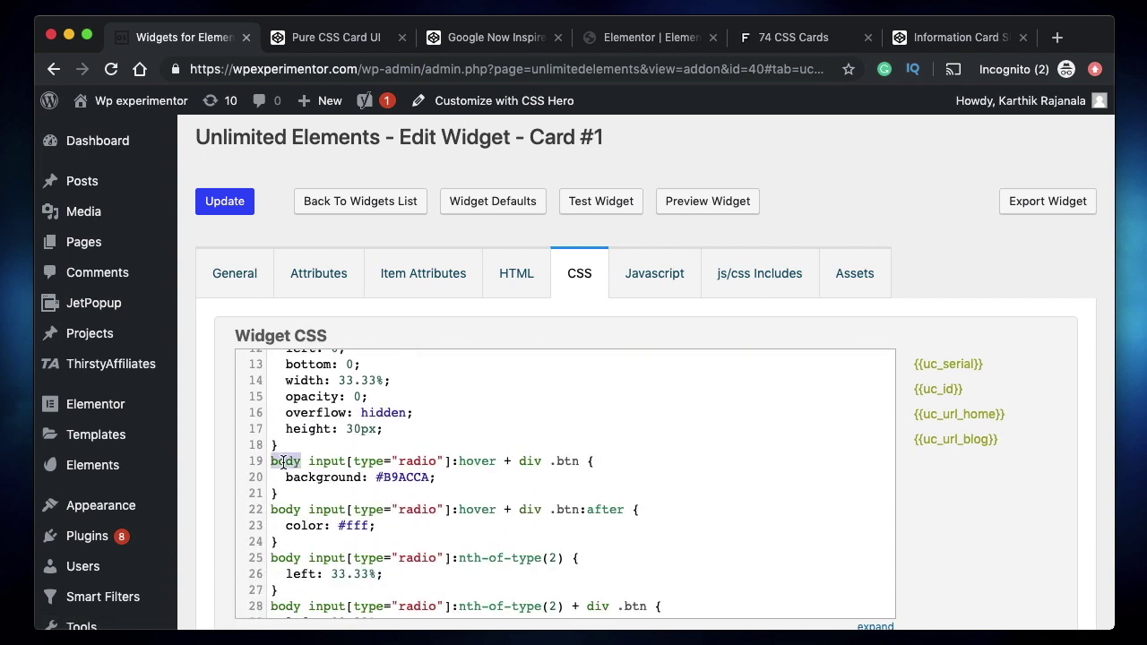
click(531, 274)
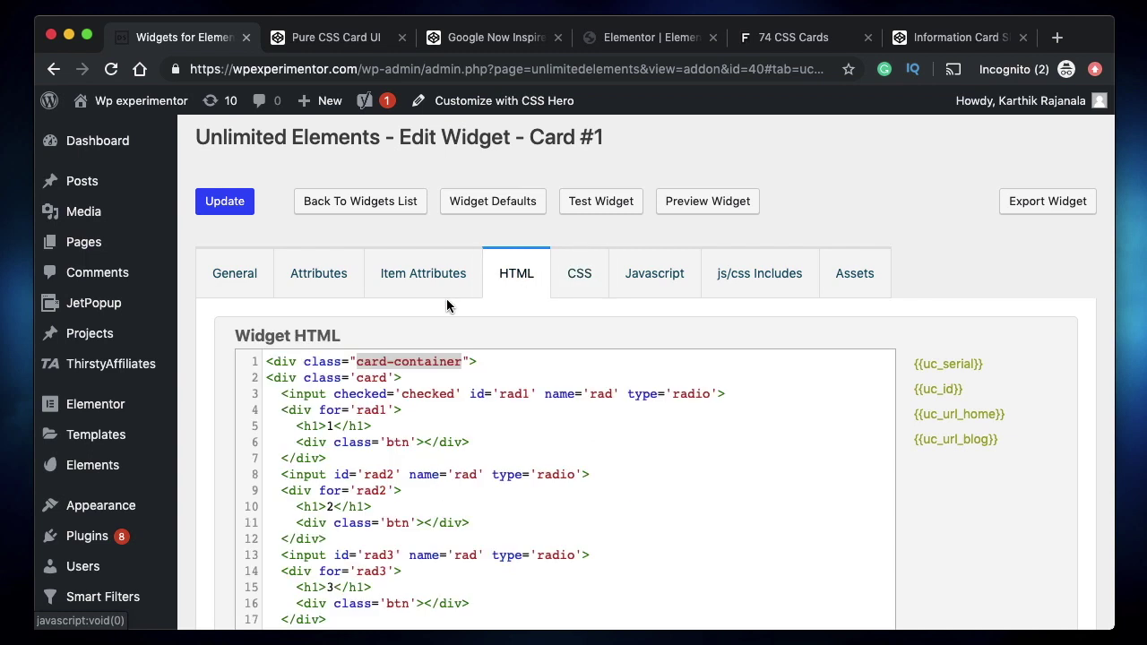
double_click(280, 363)
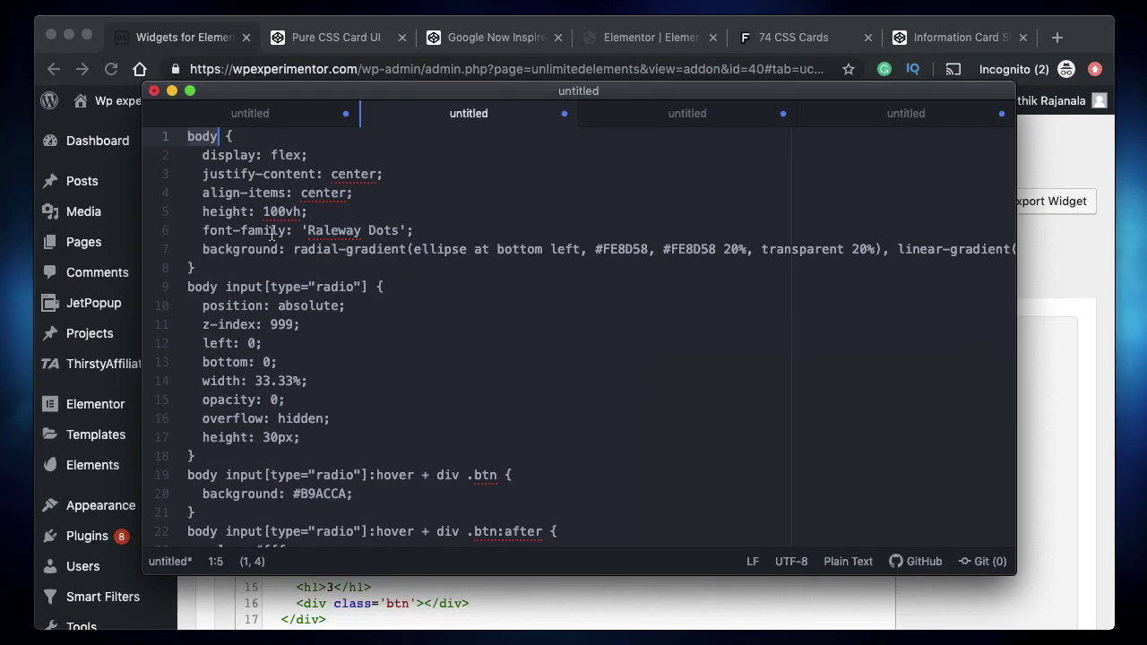
- Search the Atom stylesheet for 'body' with '.card-container' as the replacement text
click(276, 233)
double_click(195, 136)
key(super+f)
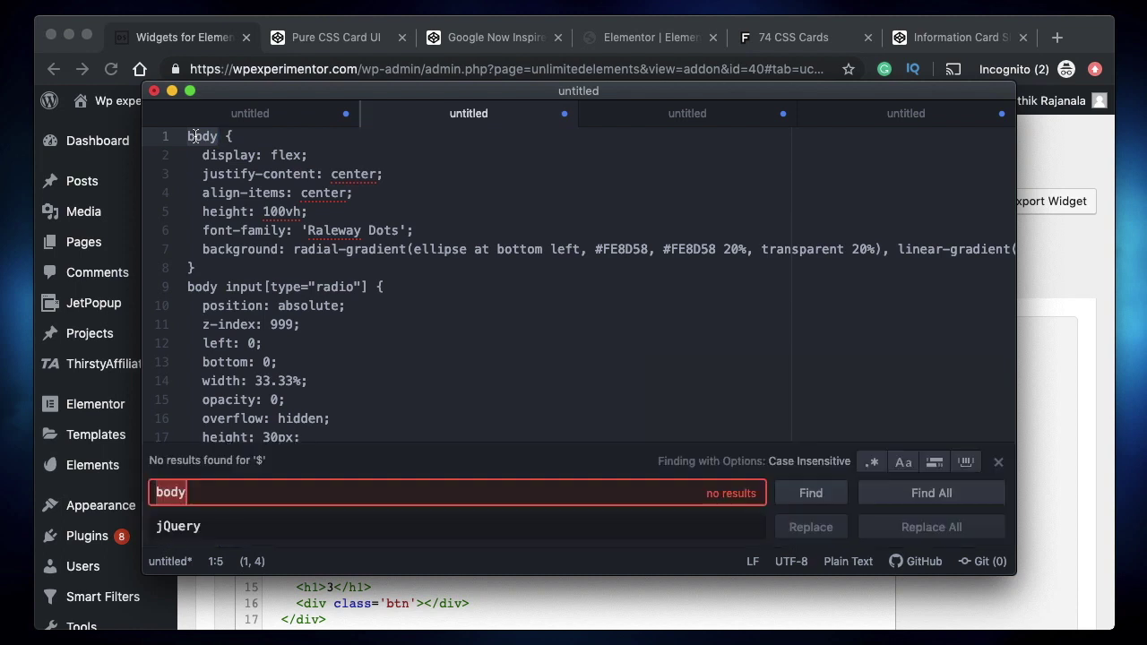
click(233, 524)
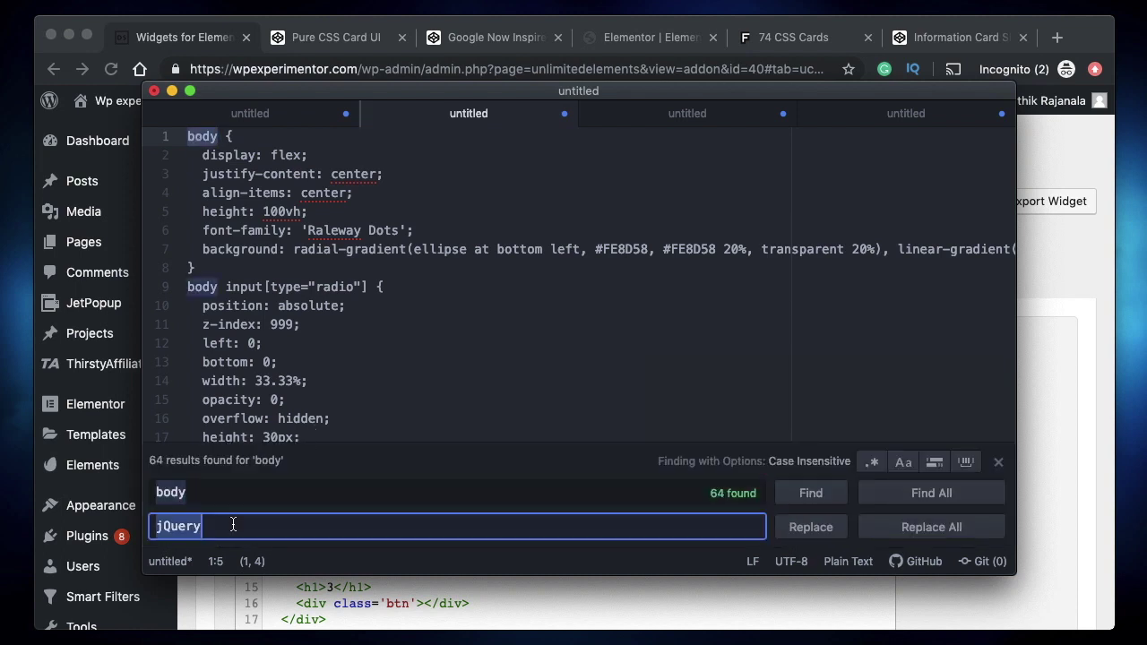
key(BackSpace)
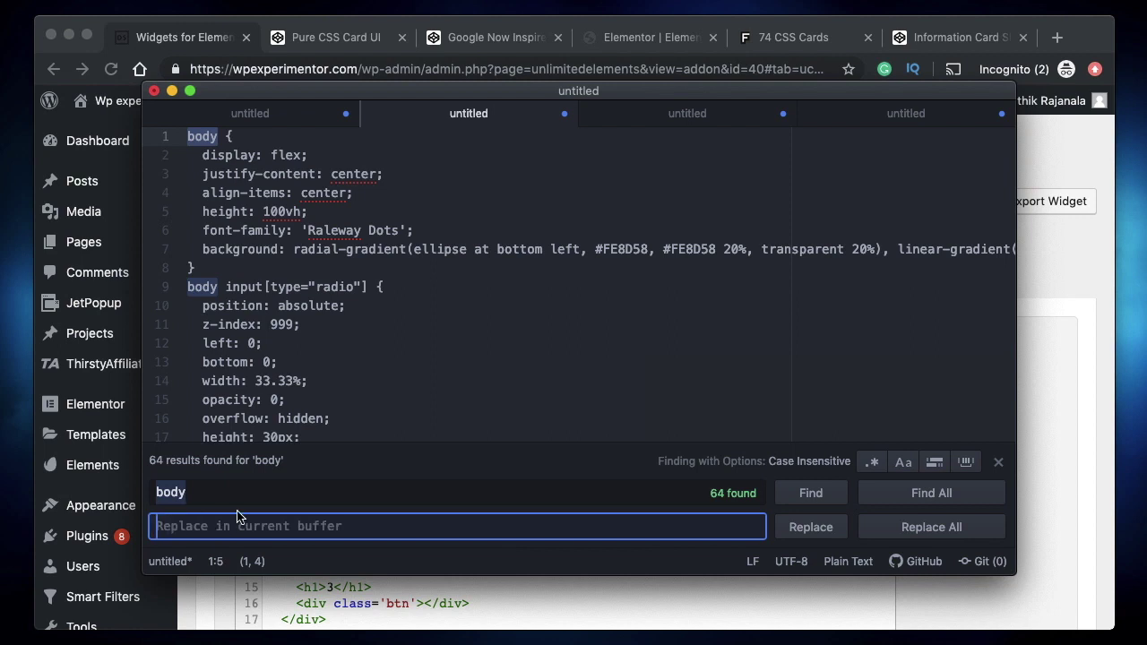
click(214, 495)
click(208, 527)
text(card-container)
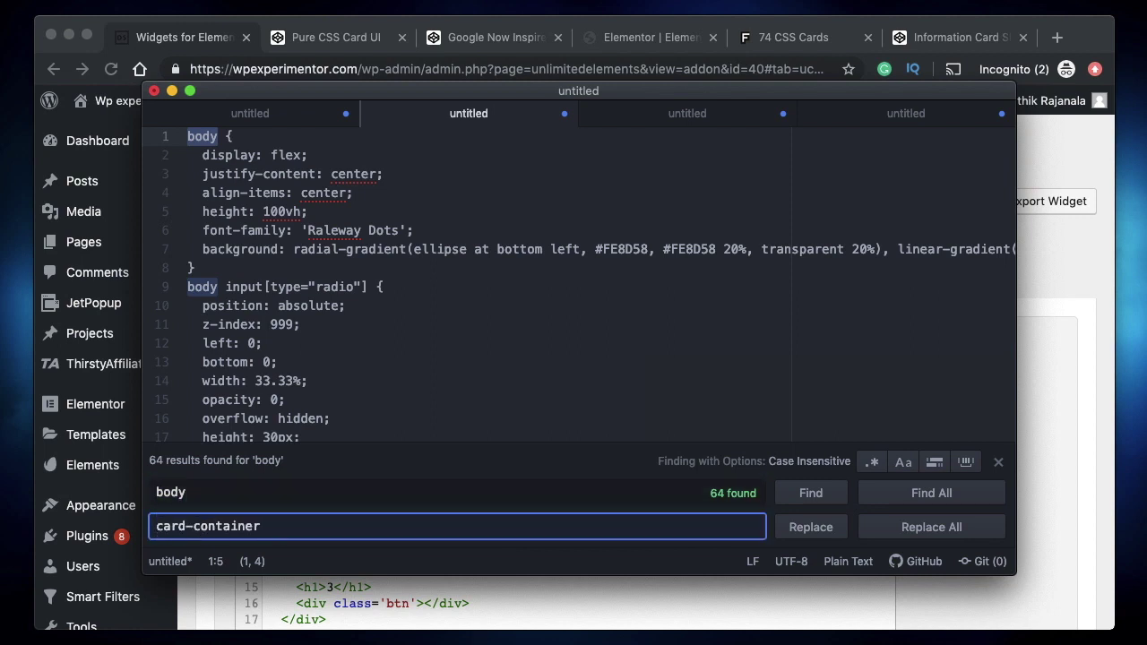
click(155, 527)
text(.)
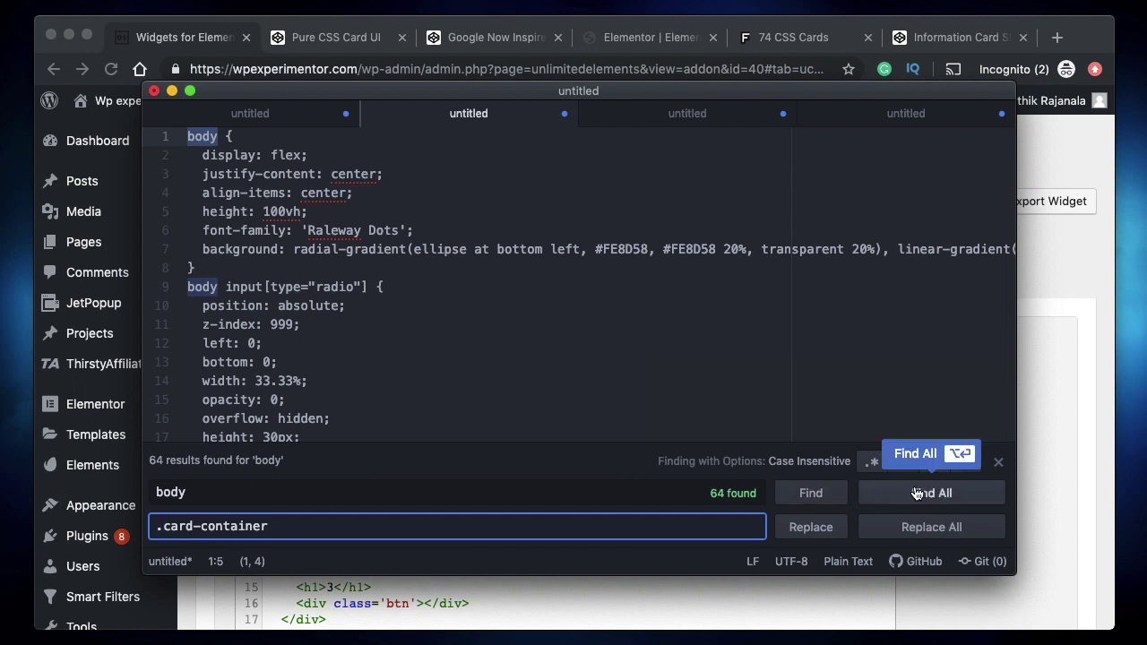
click(917, 493)
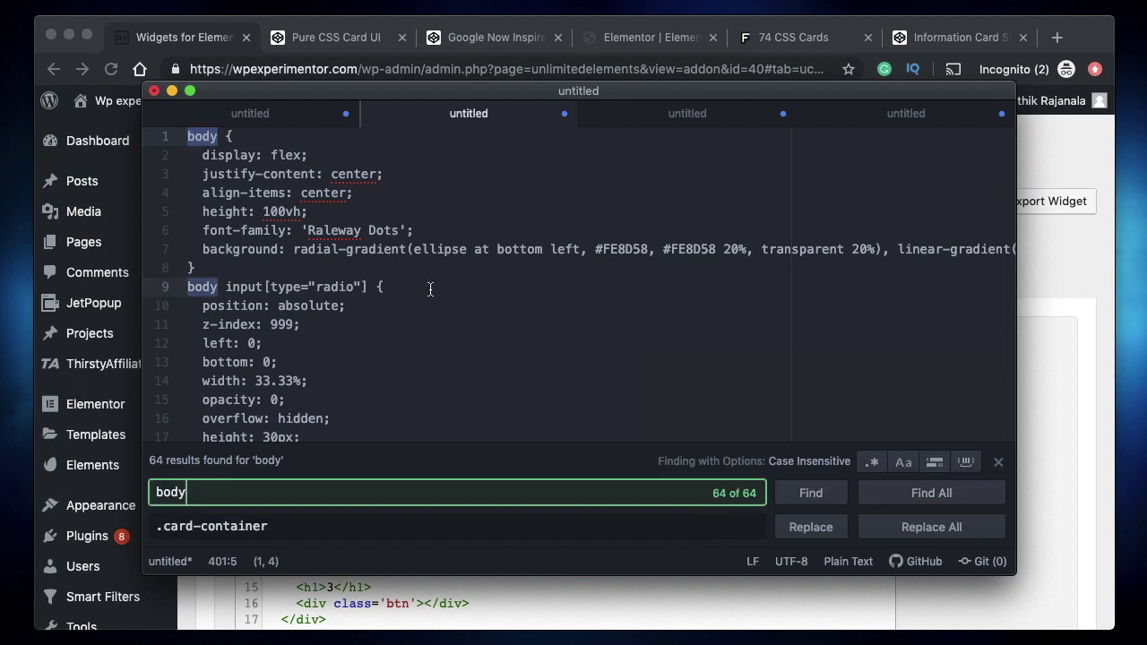
- Replace all 64 body occurrences with .card-container and select the whole stylesheet
scroll(430, 289, down, 20)
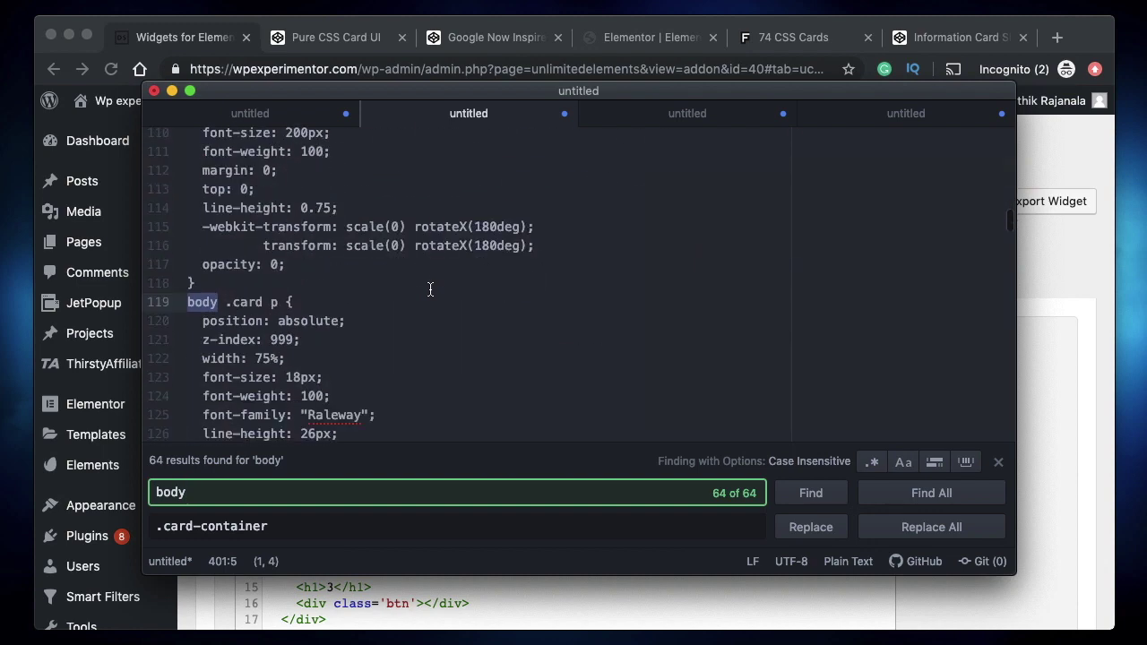
scroll(430, 289, down, 4)
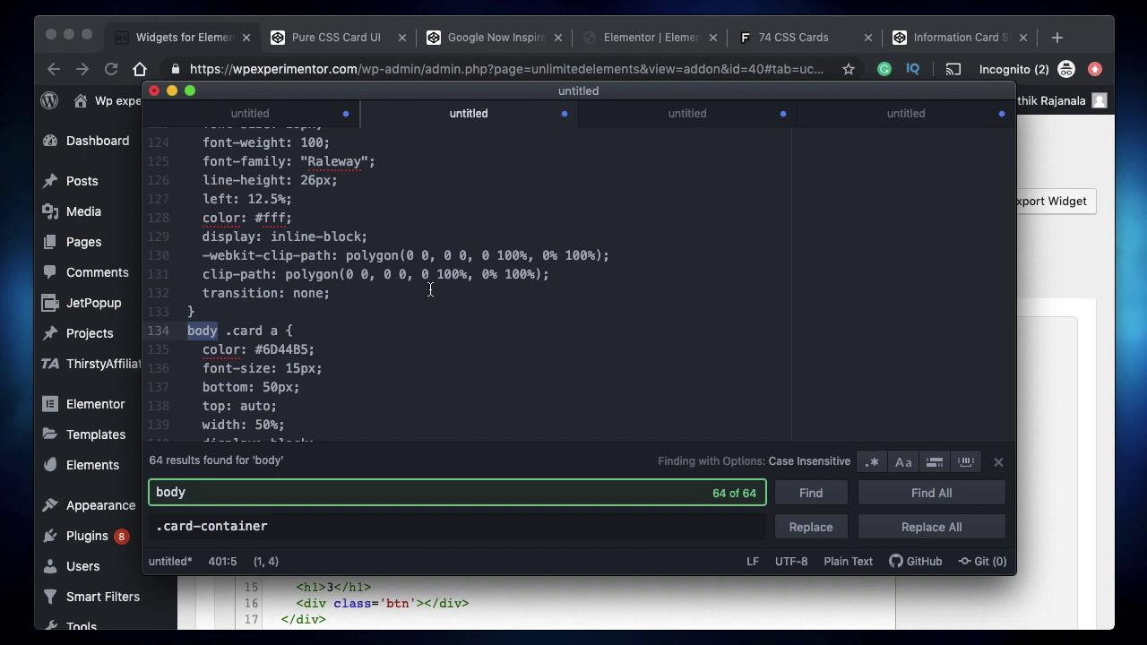
click(283, 534)
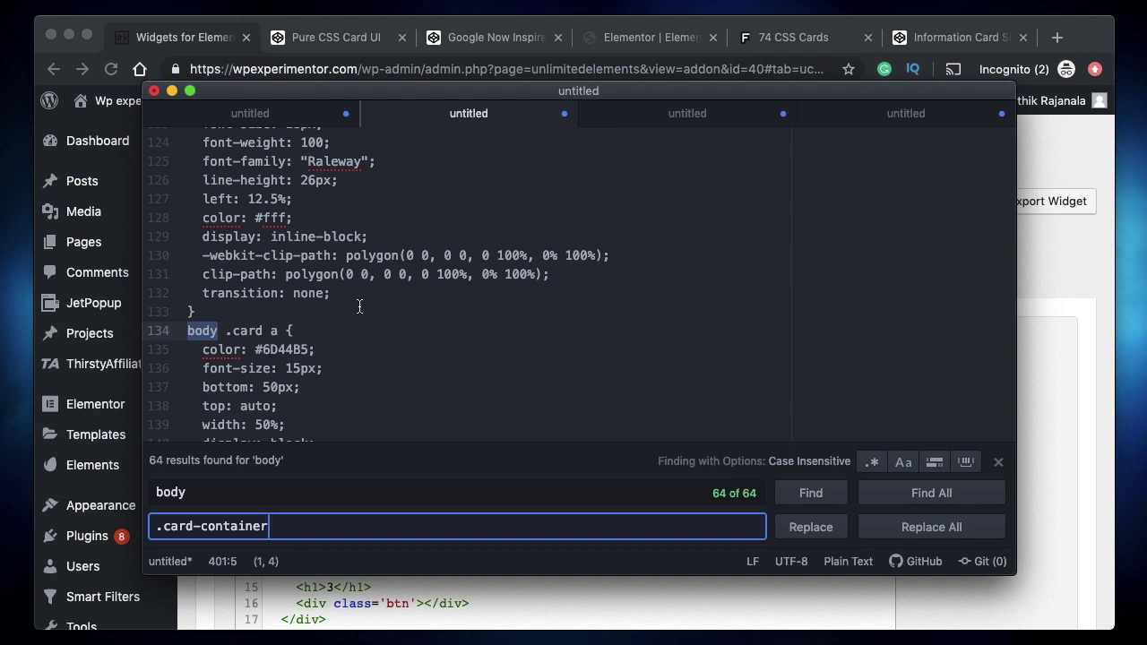
click(932, 528)
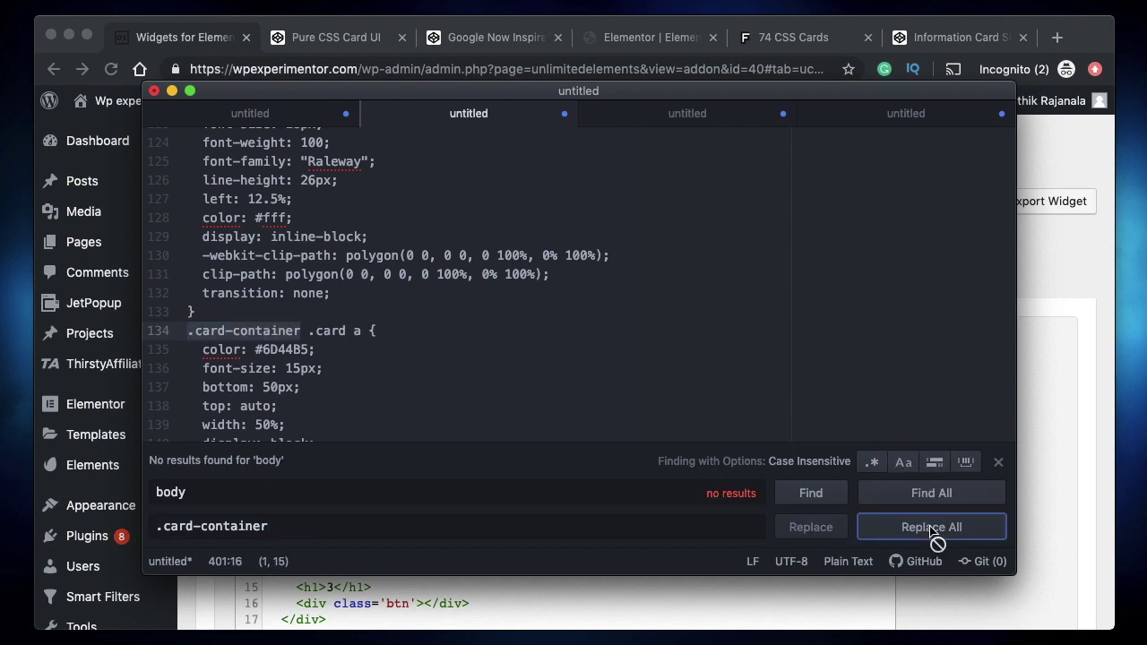
click(999, 462)
click(476, 383)
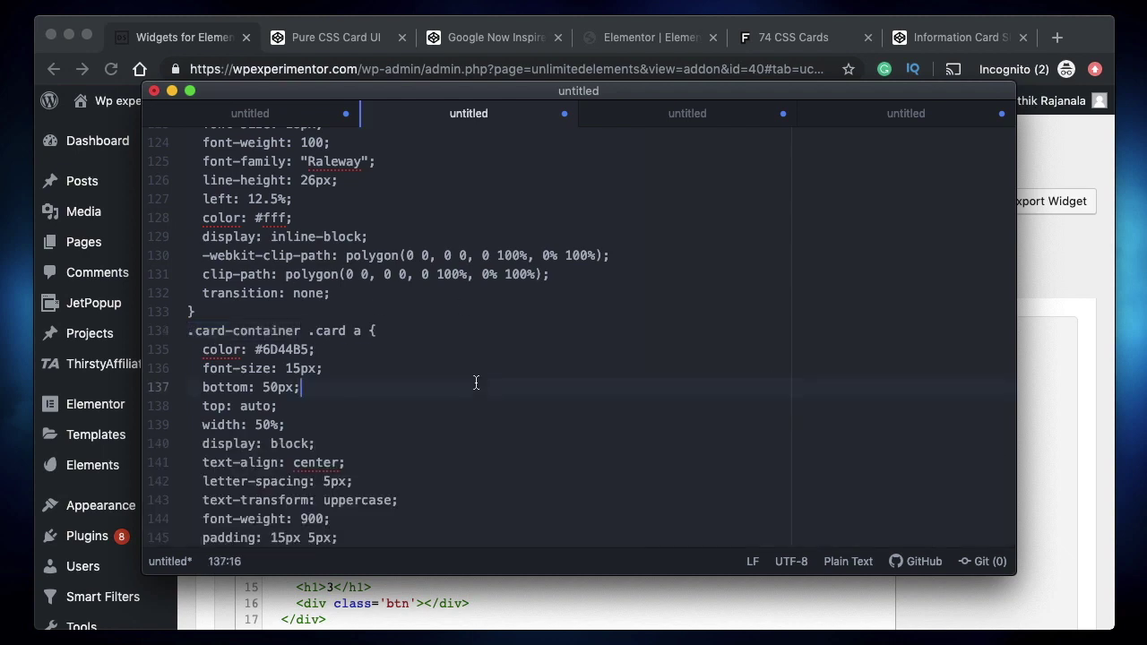
scroll(476, 382, up, 20)
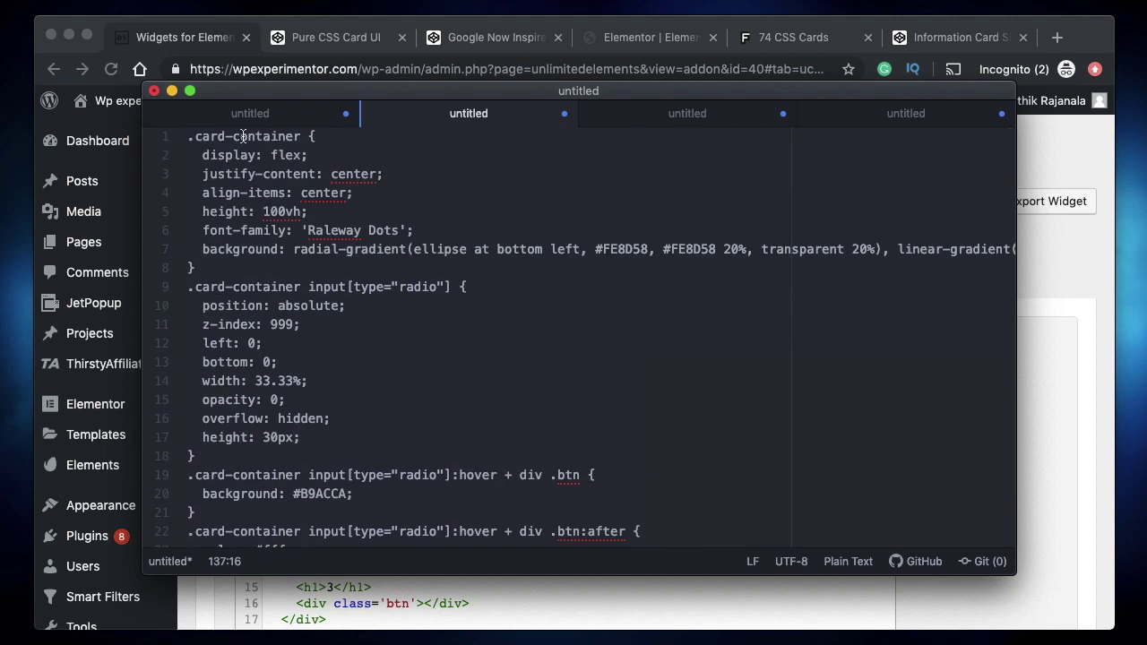
double_click(243, 136)
double_click(209, 137)
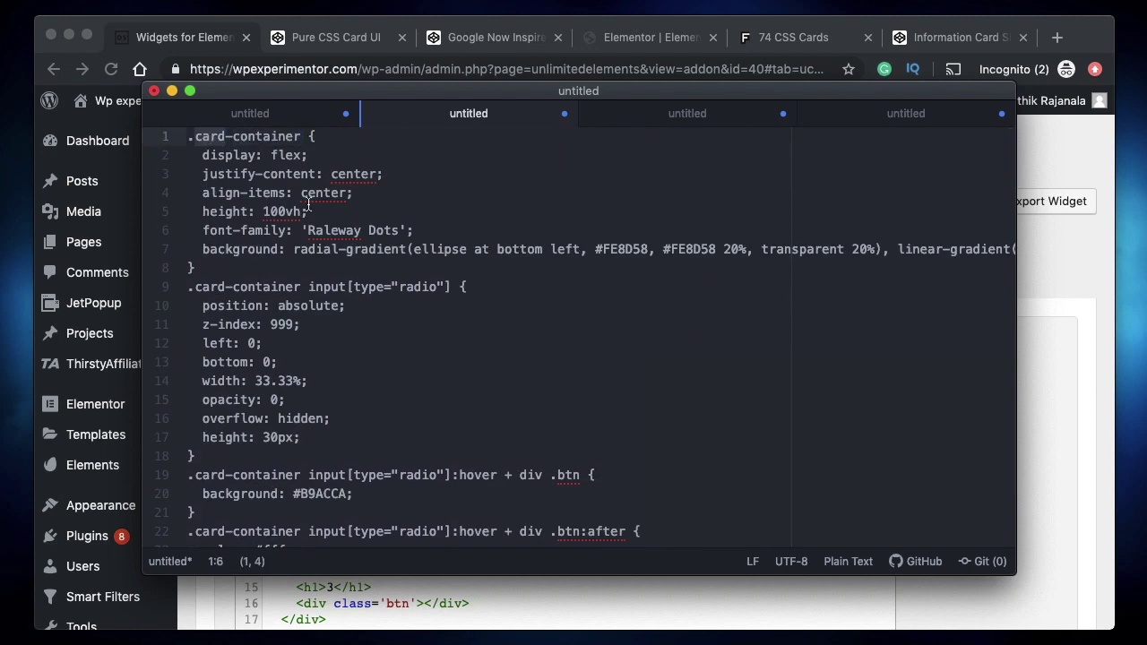
click(348, 286)
key(super+a)
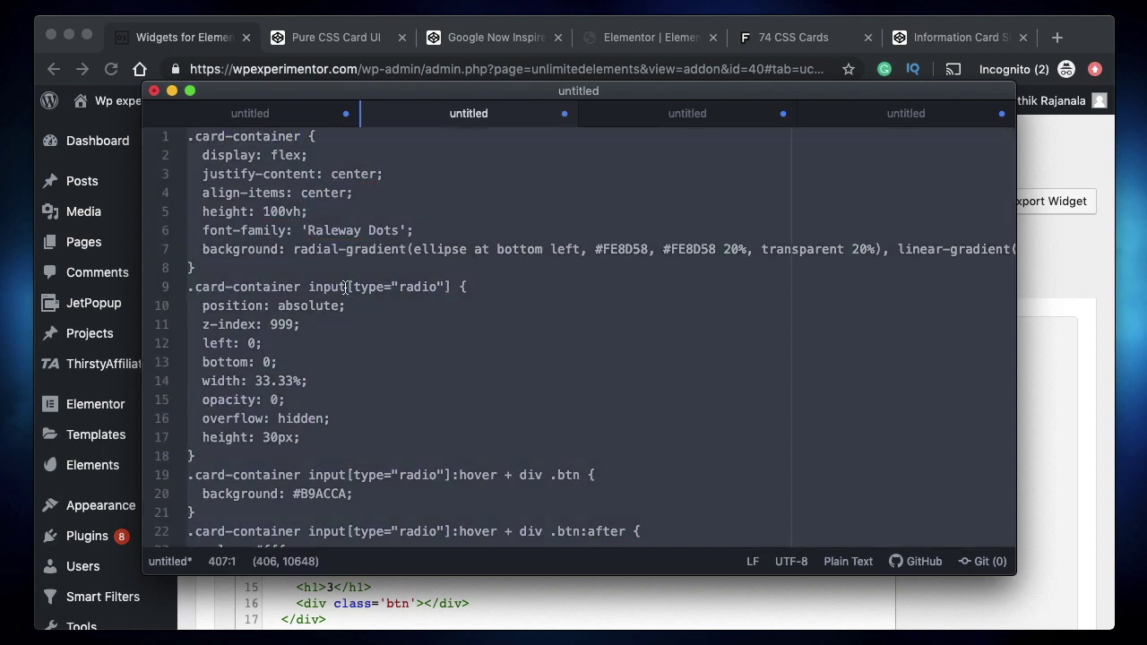
click(176, 41)
- Overwrite Card #1's widget CSS with the pasted .card-container stylesheet and click Update
click(579, 278)
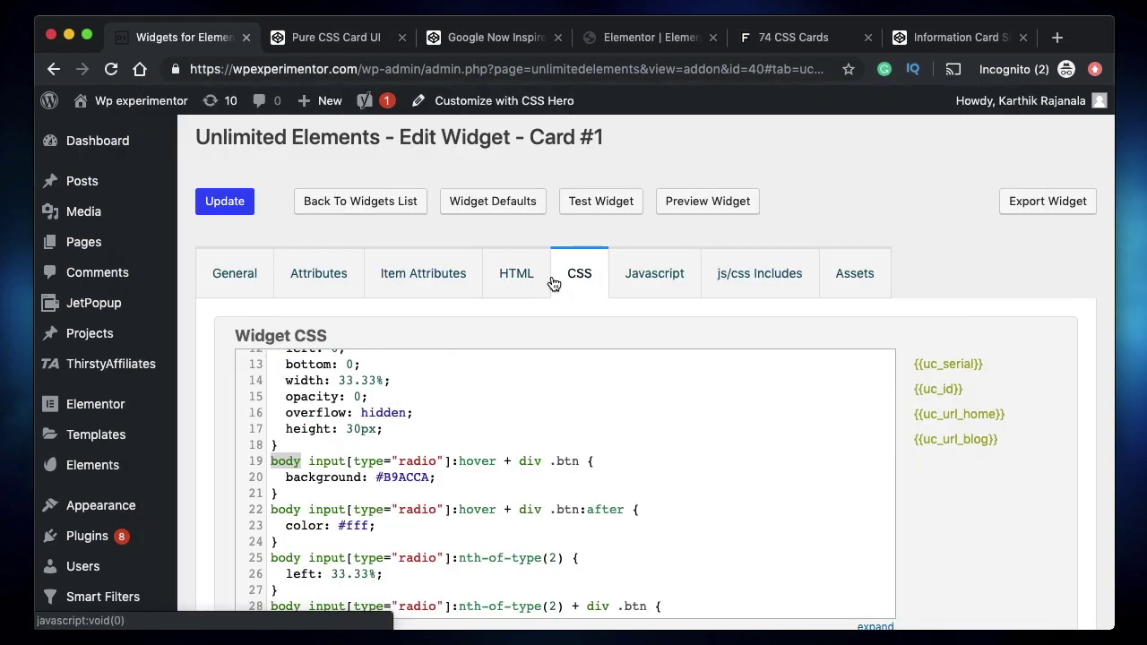
click(360, 413)
key(super+a)
text(\)
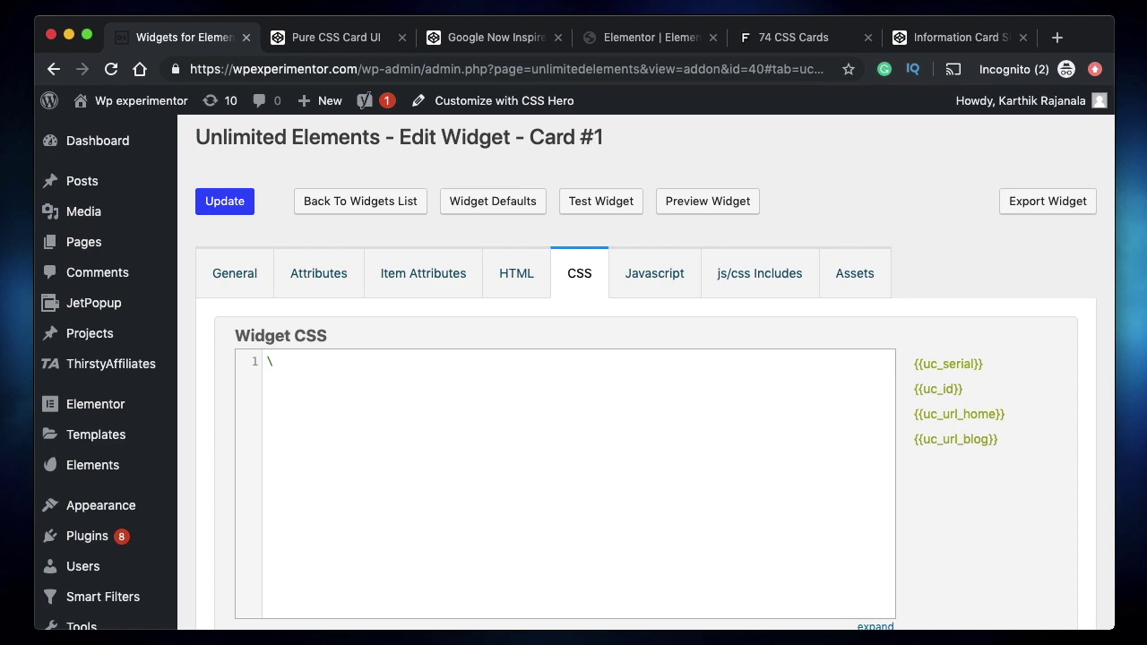
key(super+v)
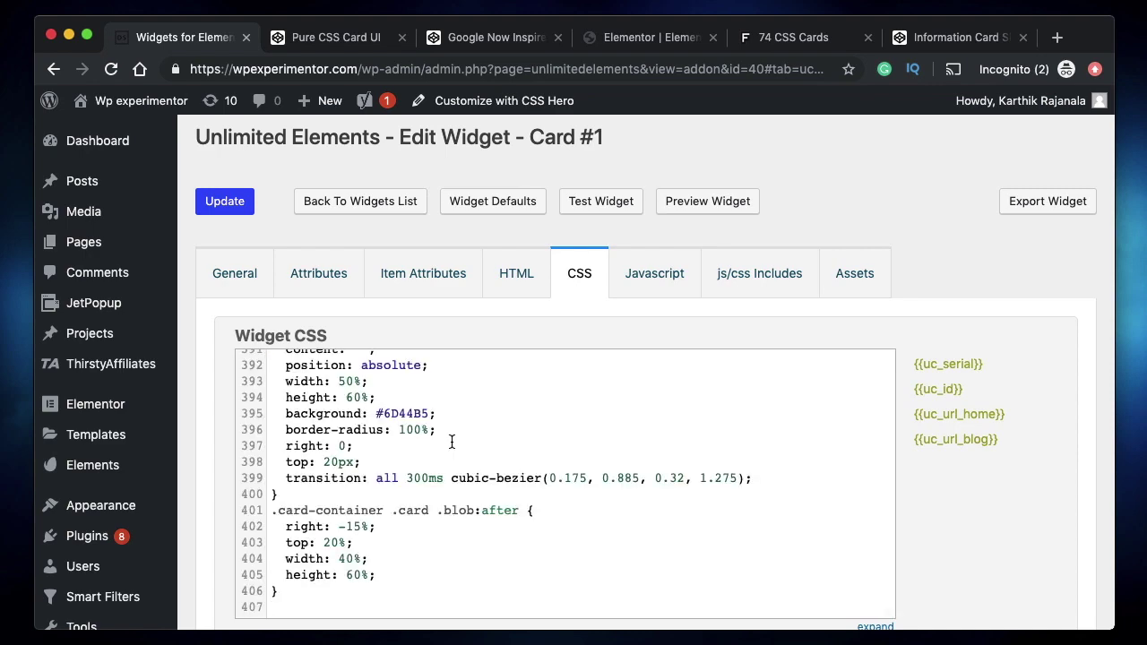
scroll(451, 441, up, 20)
scroll(452, 441, up, 15)
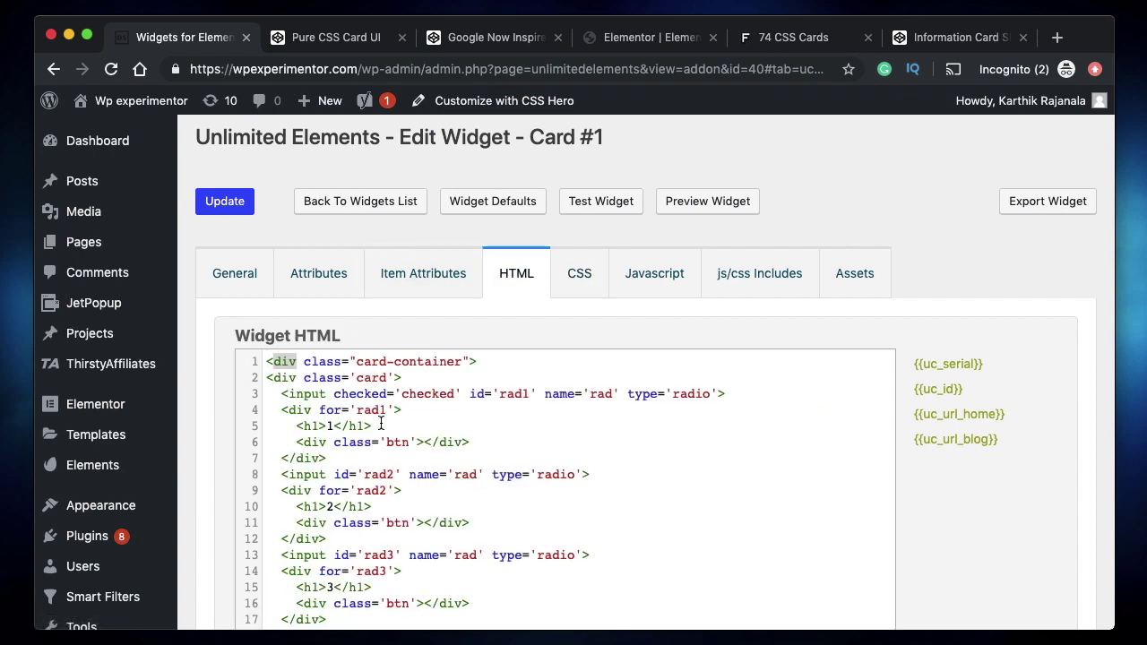
click(571, 278)
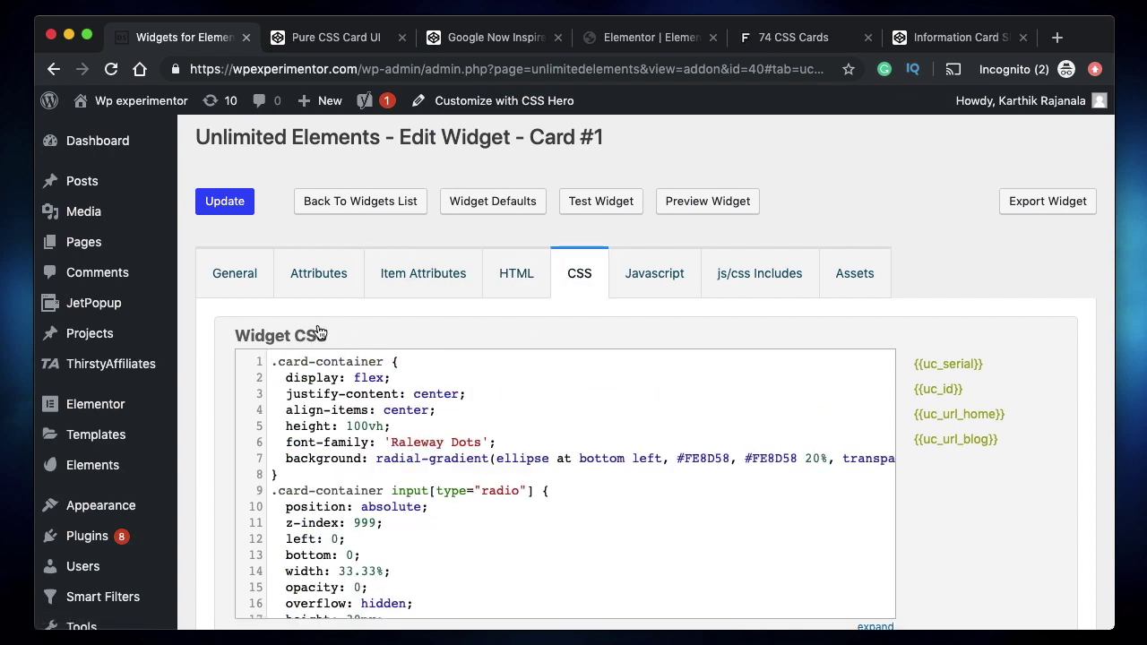
click(232, 200)
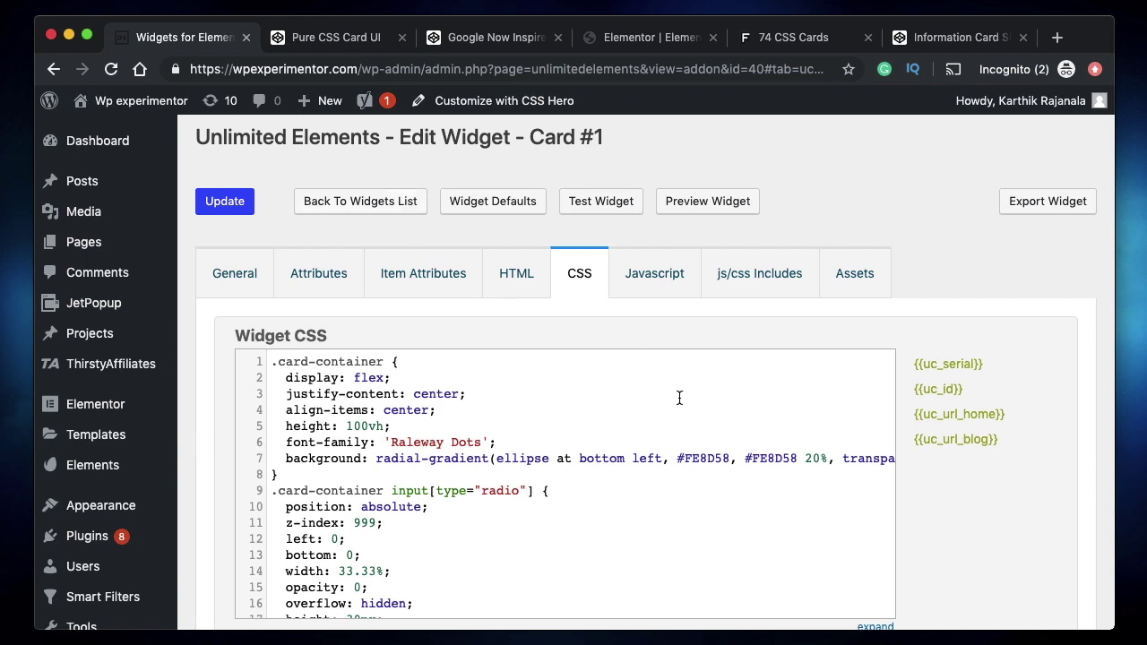
- Open the Card #1 widget preview and review its HTML down to the closing div on line 31
click(698, 210)
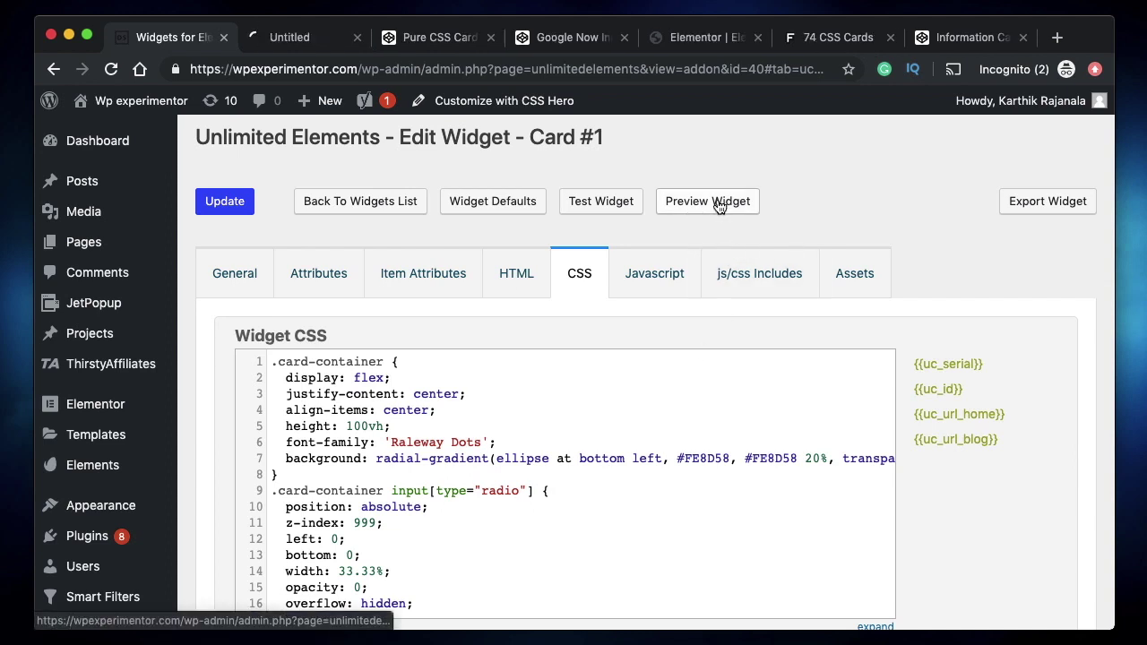
click(283, 37)
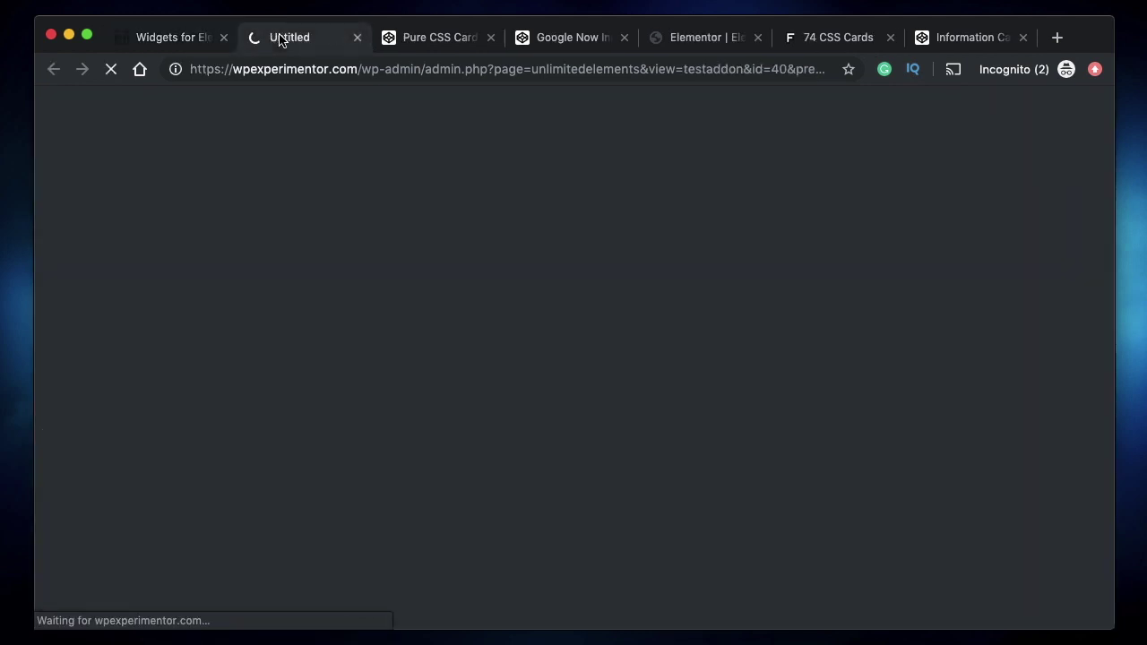
click(170, 42)
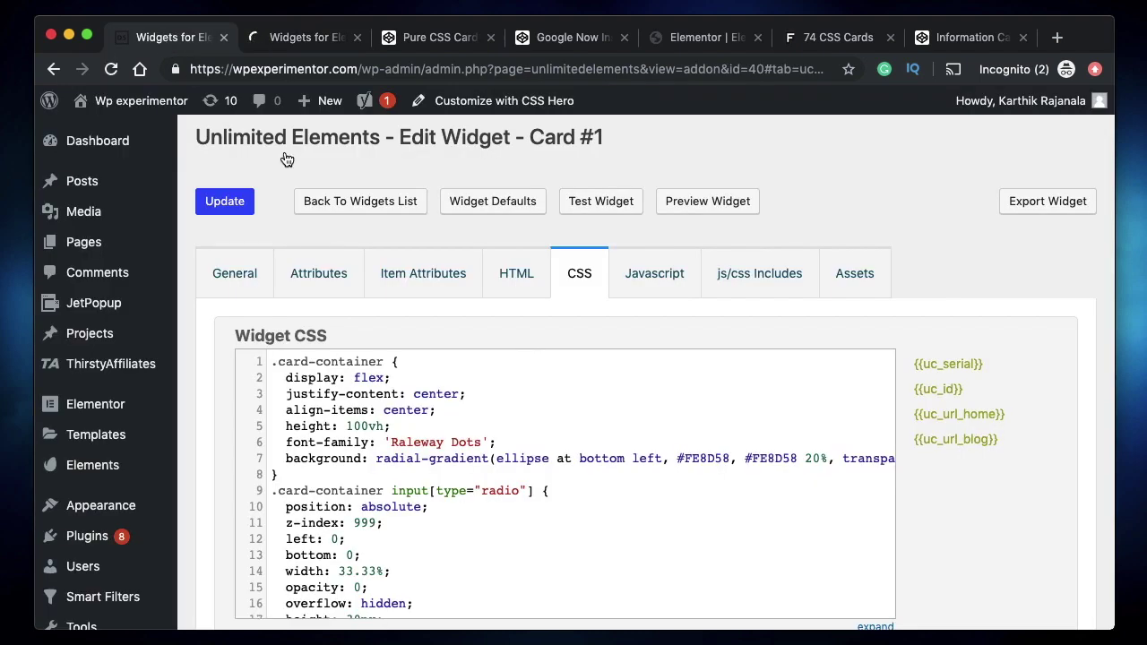
click(518, 280)
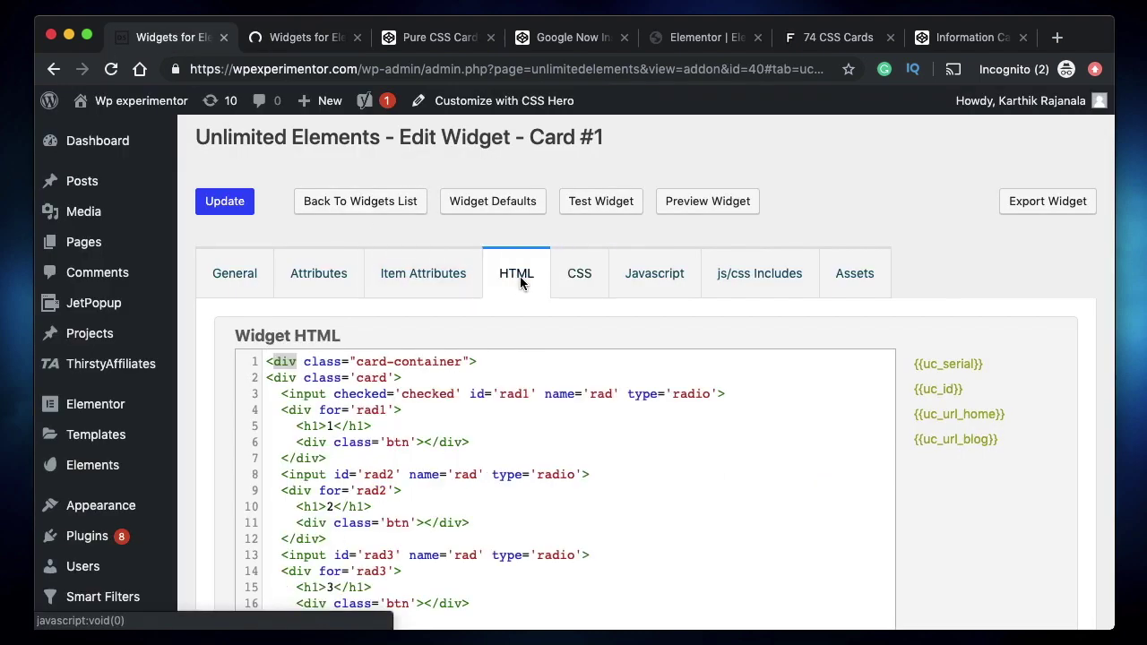
click(432, 361)
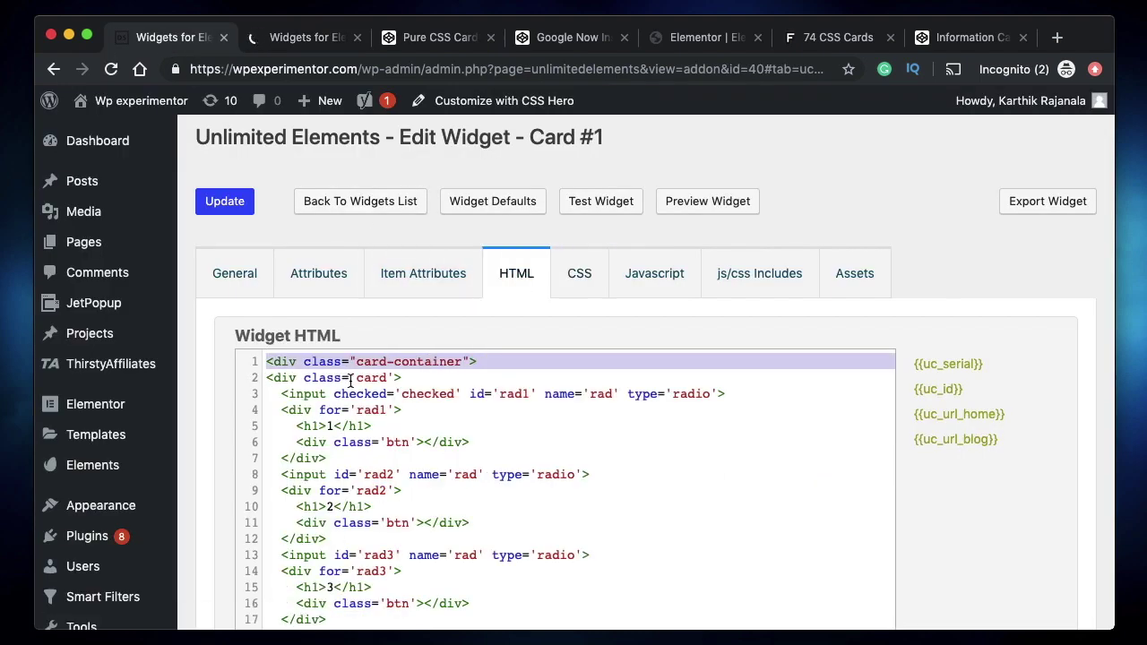
scroll(373, 383, down, 6)
scroll(373, 383, down, 1)
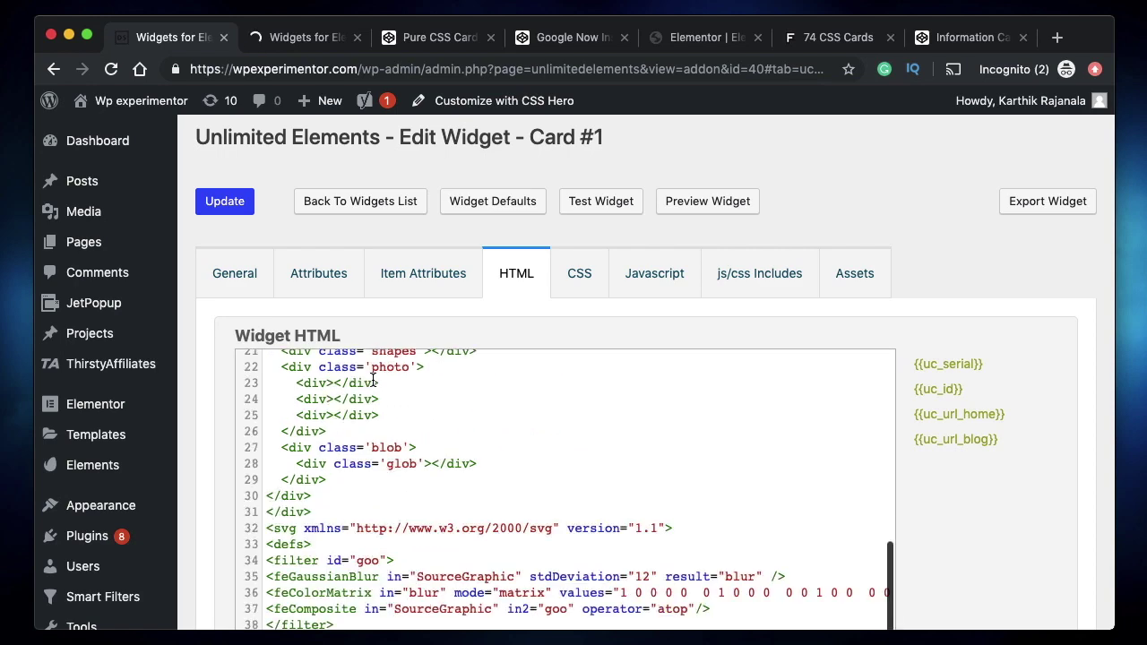
double_click(298, 512)
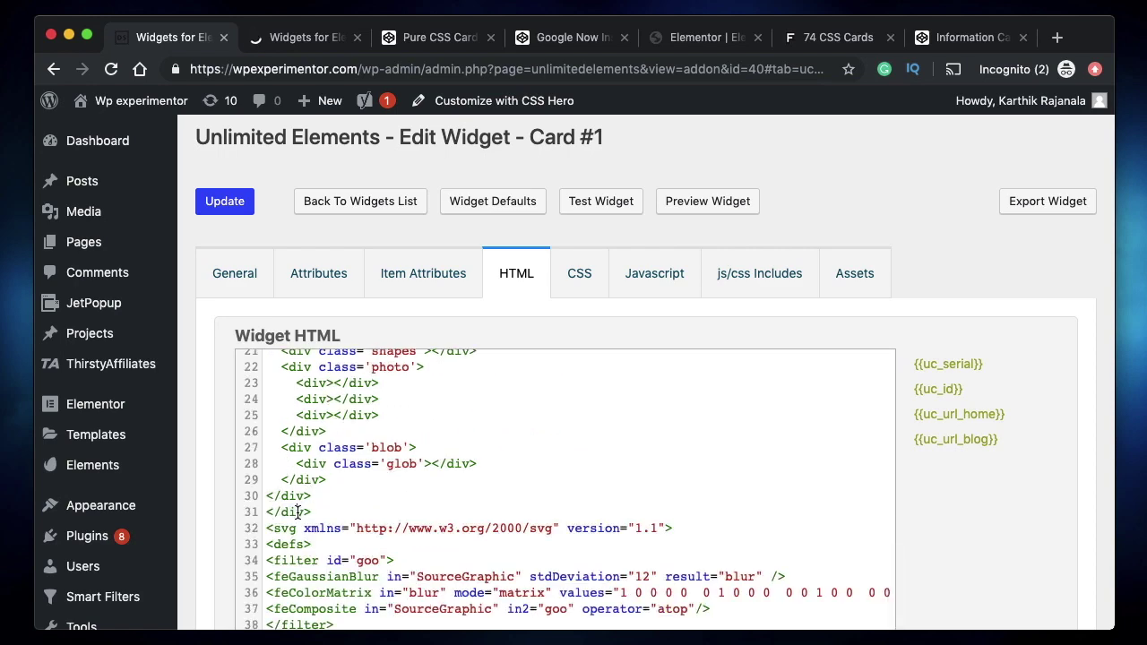
scroll(478, 521, down, 2)
scroll(479, 521, down, 2)
scroll(466, 351, up, 5)
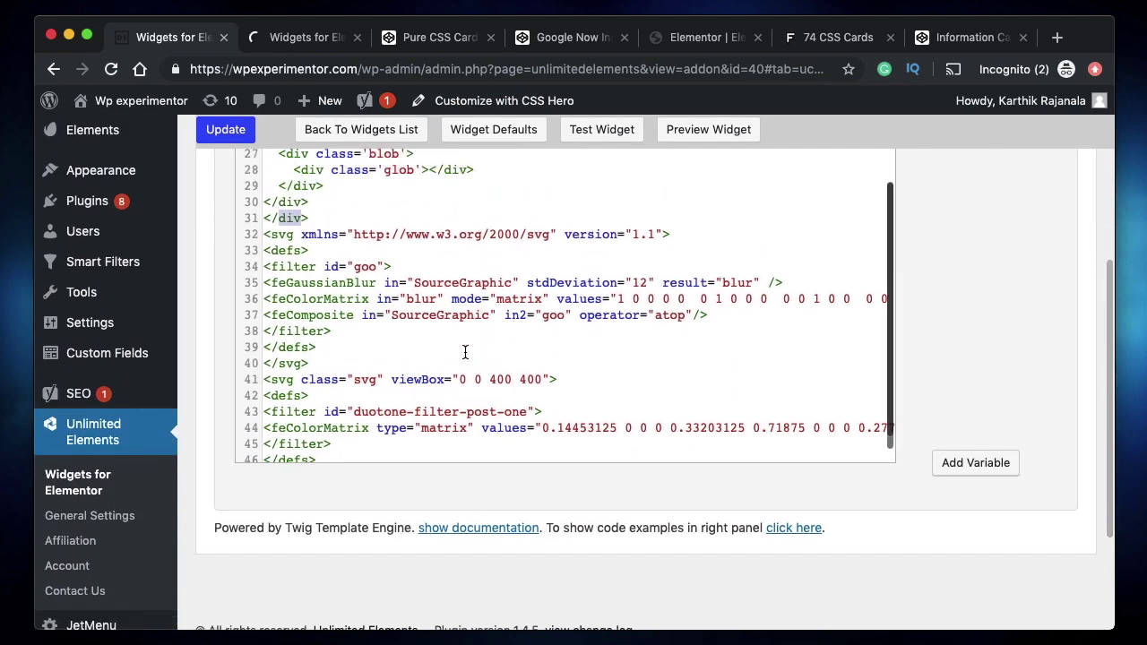
- Flip the Card #1 test preview to its back with READ MORE, then close the preview
click(290, 38)
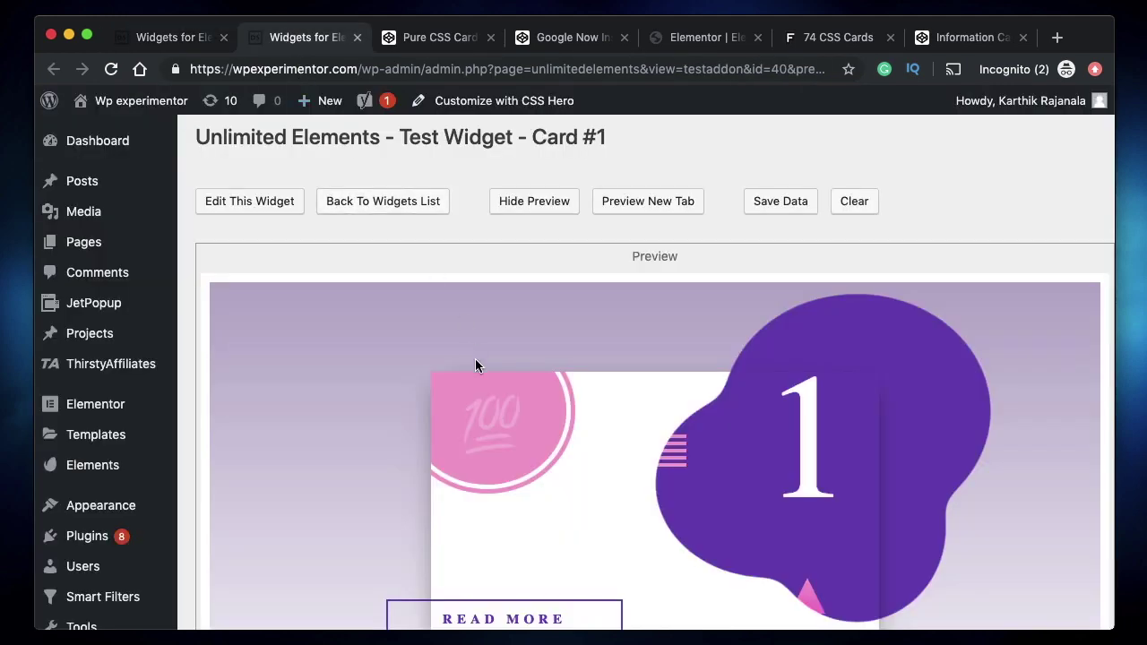
scroll(475, 365, down, 3)
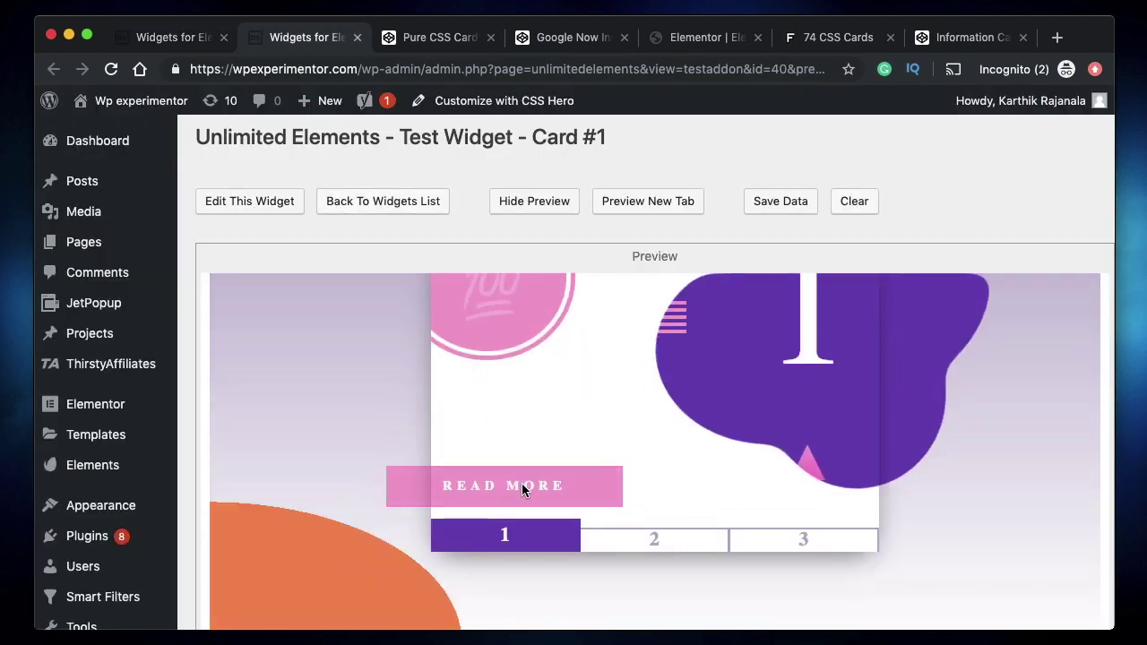
click(522, 484)
scroll(825, 456, up, 3)
scroll(825, 455, down, 2)
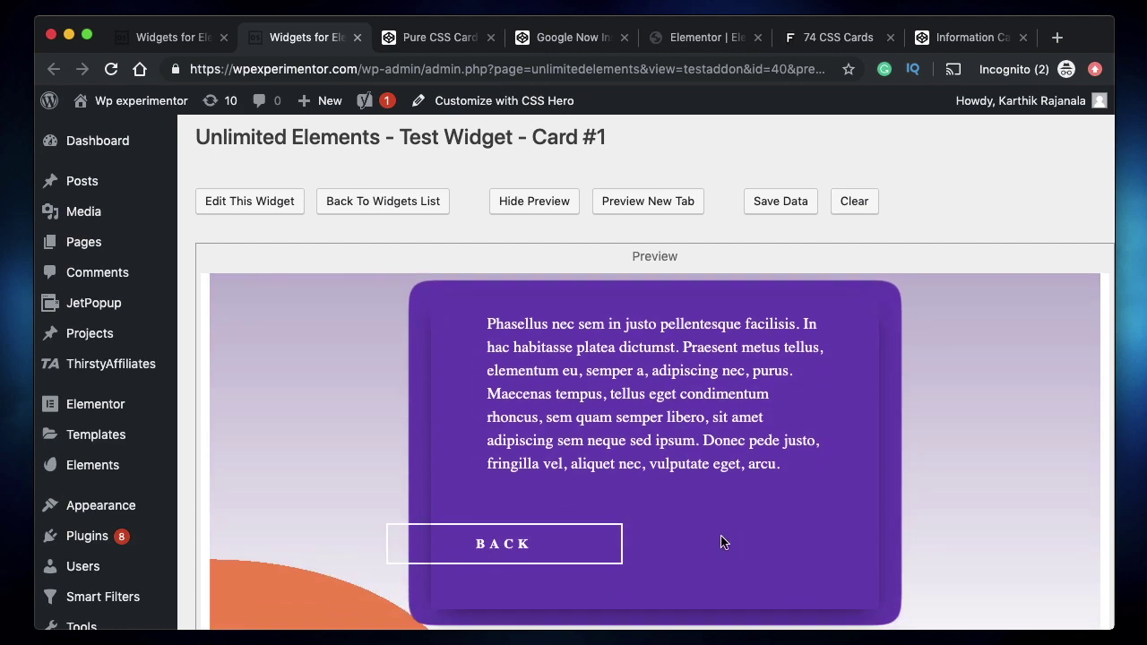
click(357, 37)
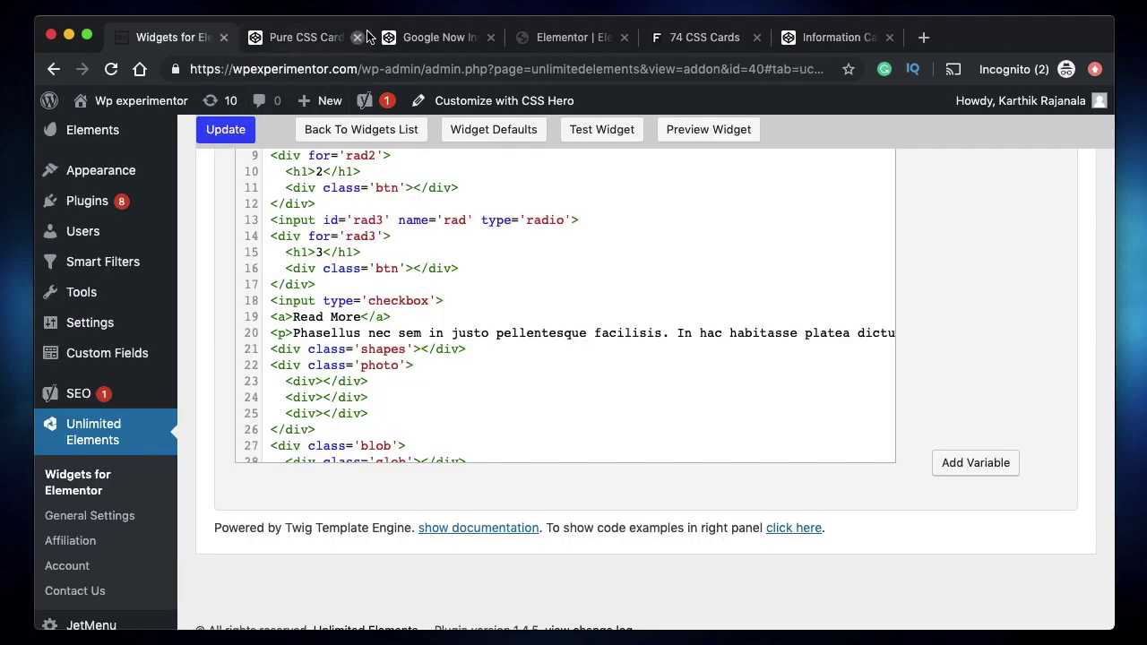
- Delete the monitor-image and icon-box sections from the Elementor page and click Update
click(592, 37)
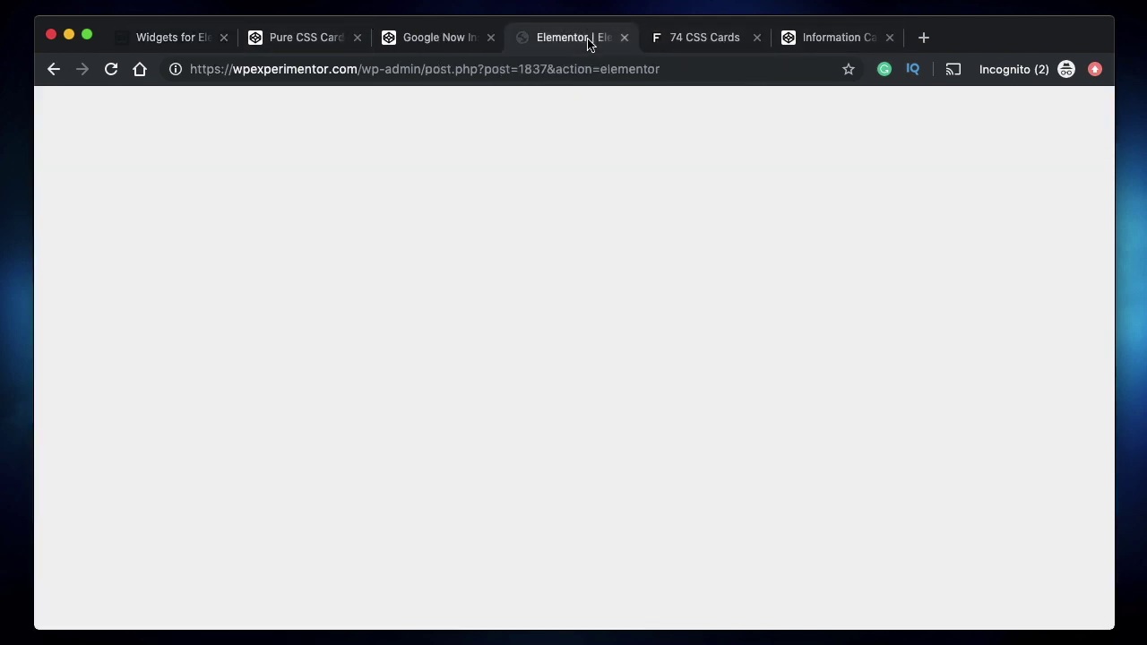
scroll(256, 269, up, 5)
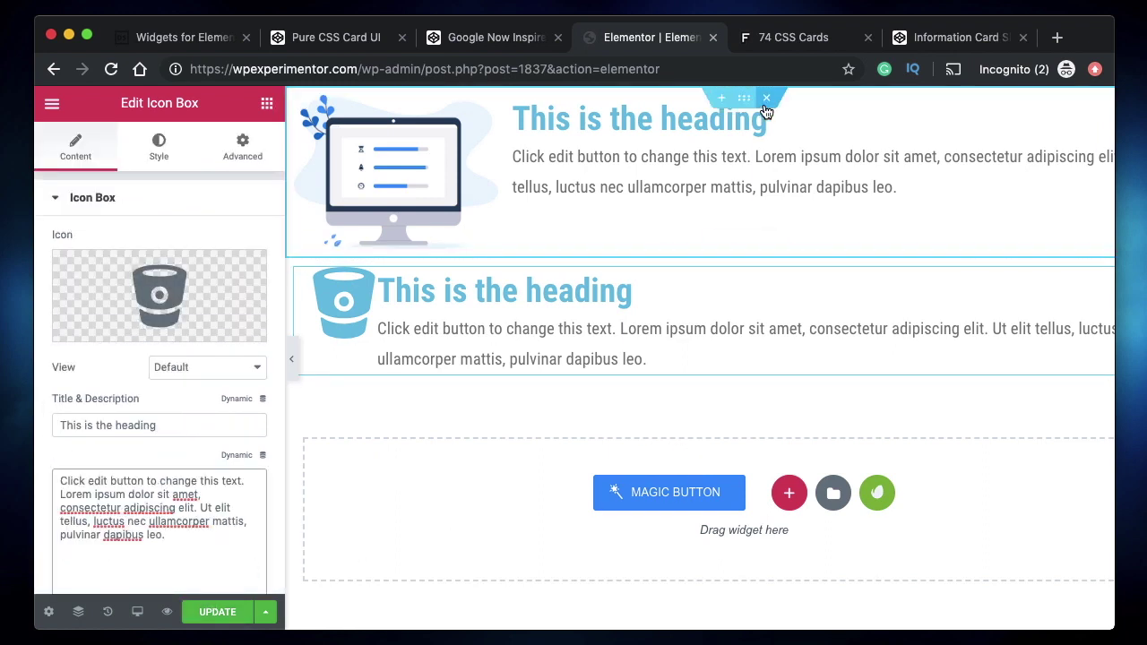
click(770, 97)
click(771, 97)
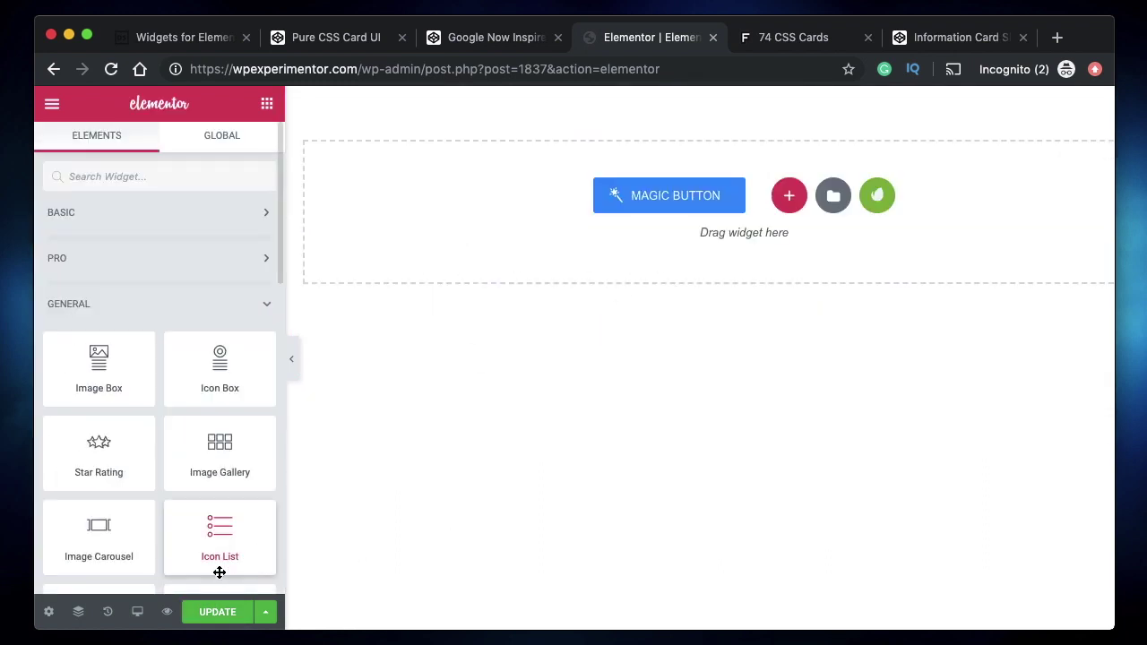
click(216, 617)
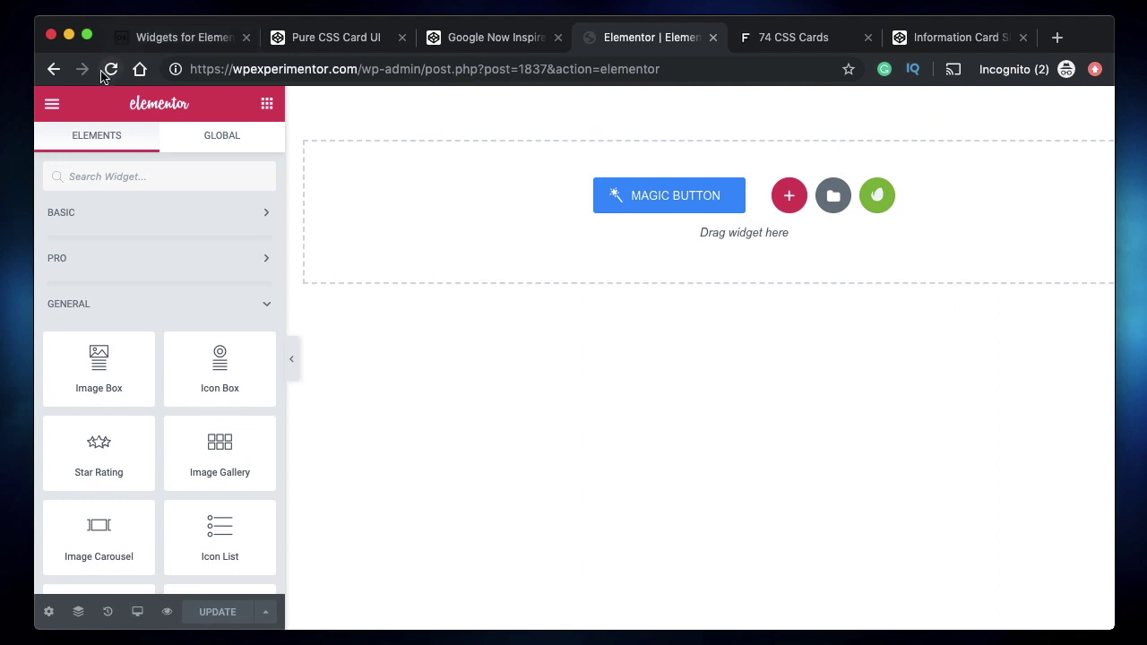
- Browse the PRO and GENERAL widget groups and search the Elements panel for 'card'
click(175, 259)
click(171, 259)
scroll(171, 259, down, 2)
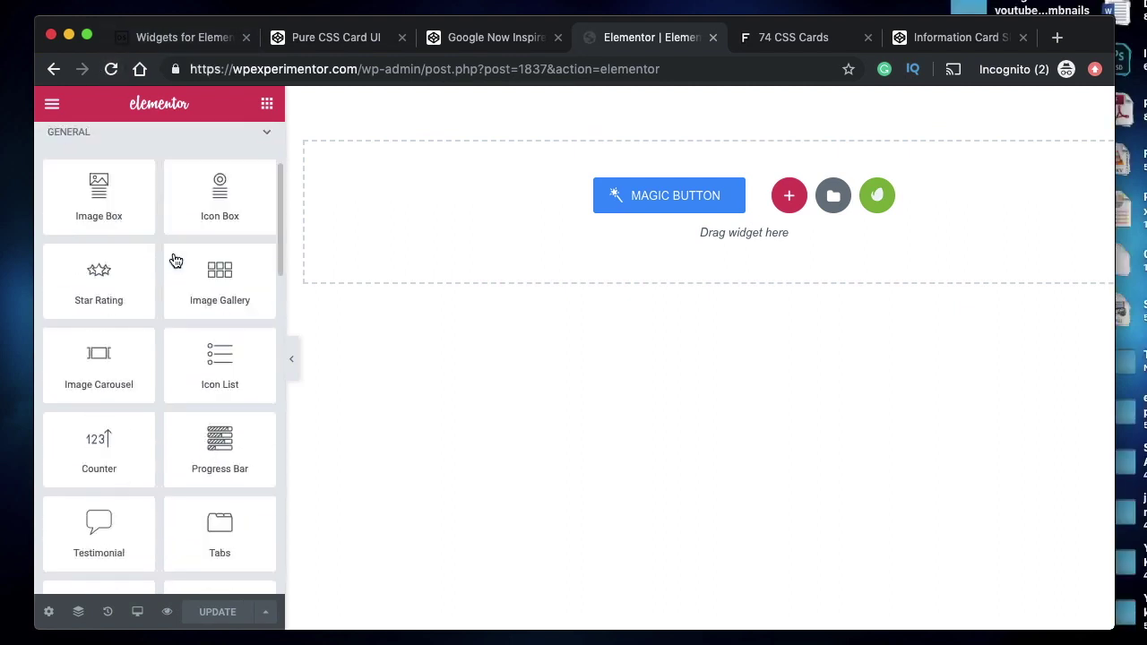
scroll(172, 259, up, 2)
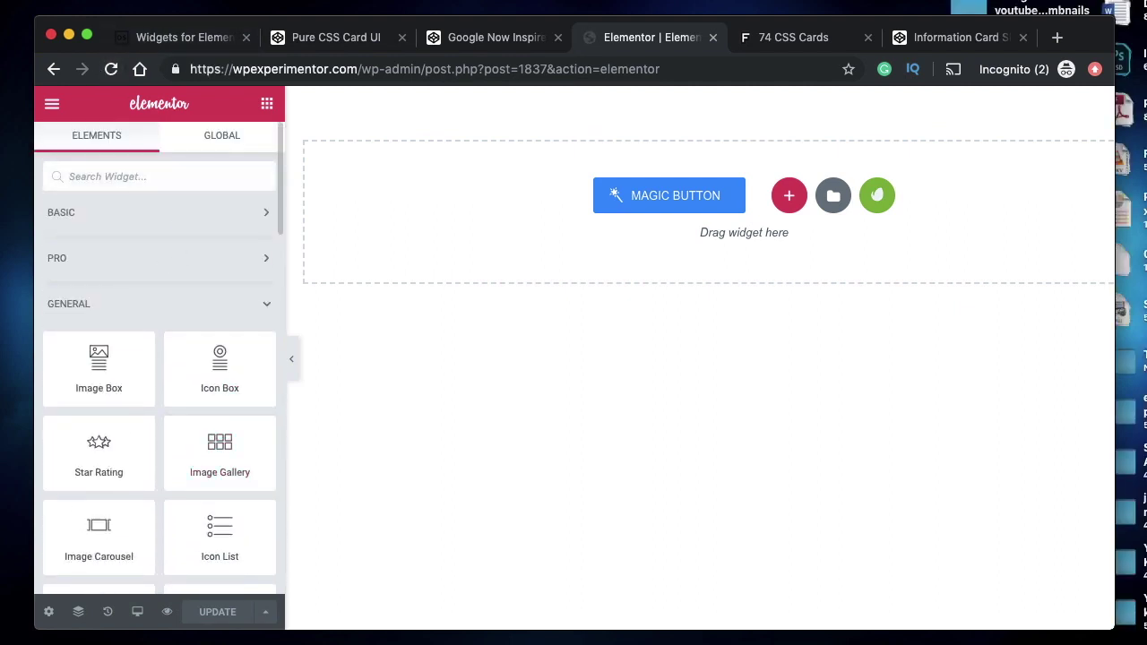
click(161, 176)
text(card)
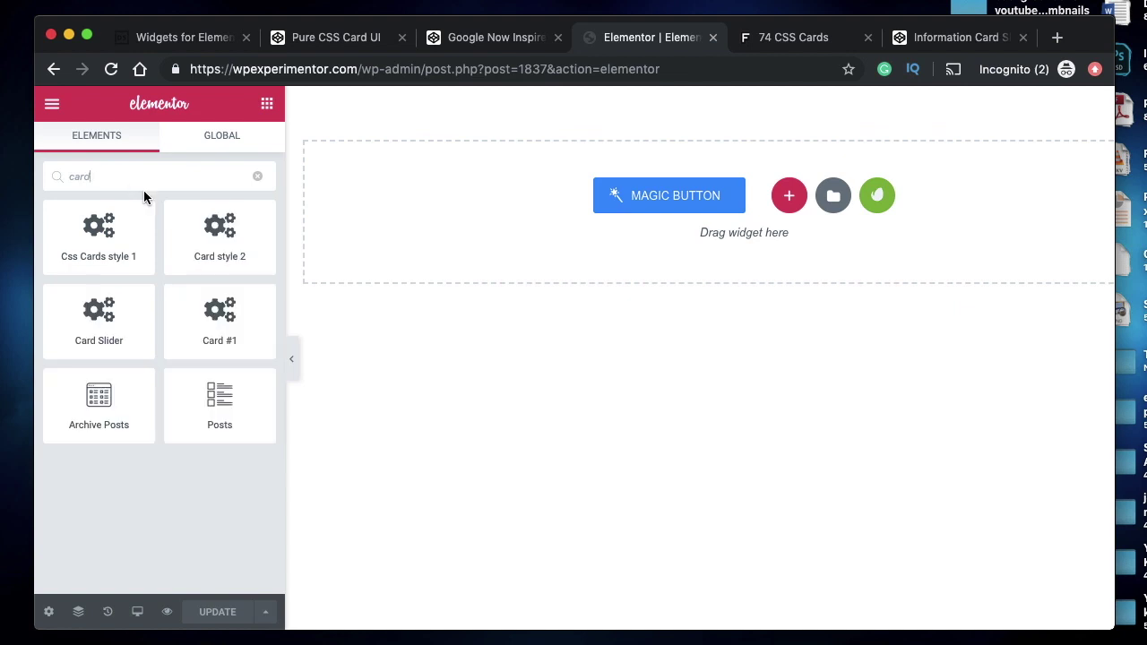
click(258, 177)
scroll(143, 388, down, 9)
scroll(144, 389, up, 5)
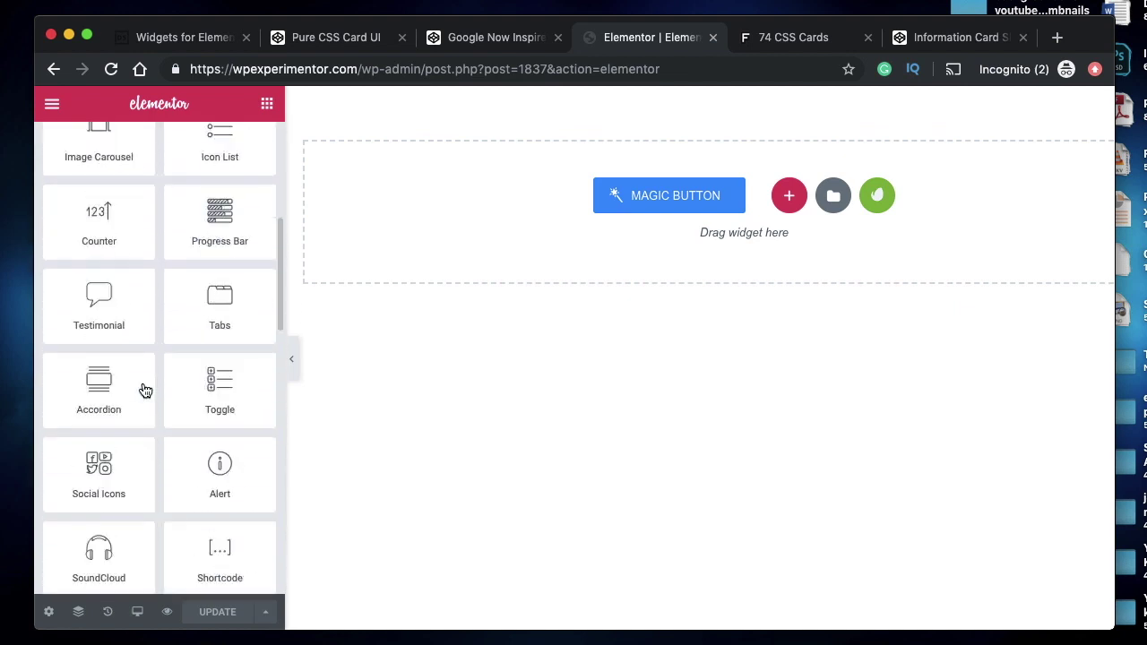
scroll(144, 387, up, 5)
- Collapse the other widget groups, expand MY WIDGETS and drag Card #1 onto the canvas
click(147, 305)
scroll(148, 307, down, 3)
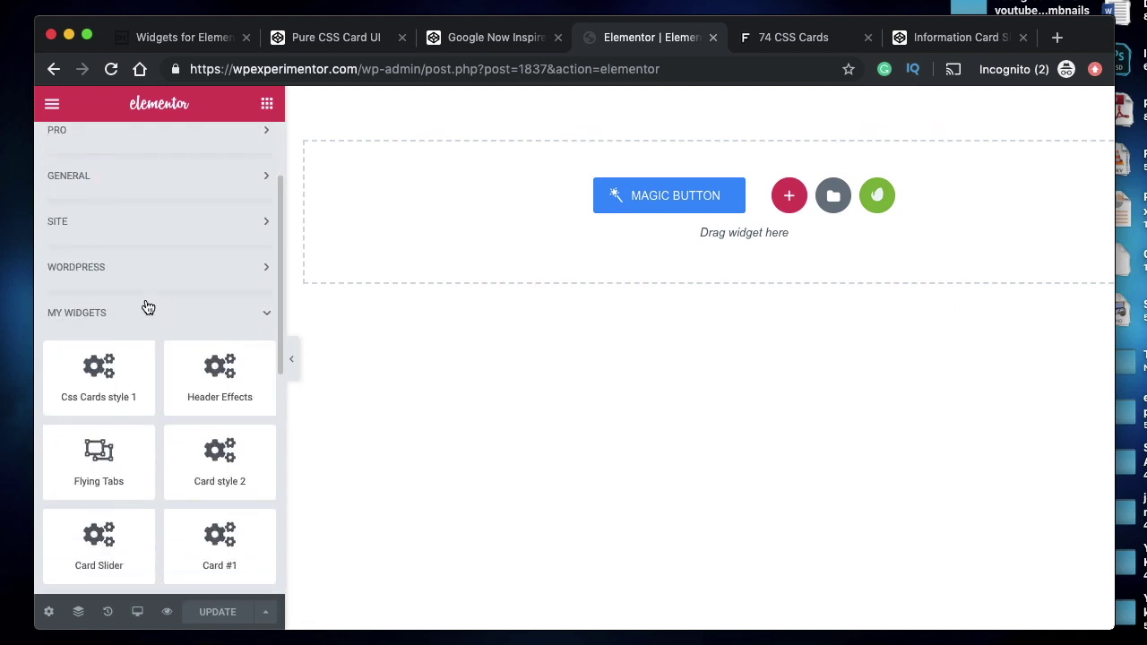
click(149, 319)
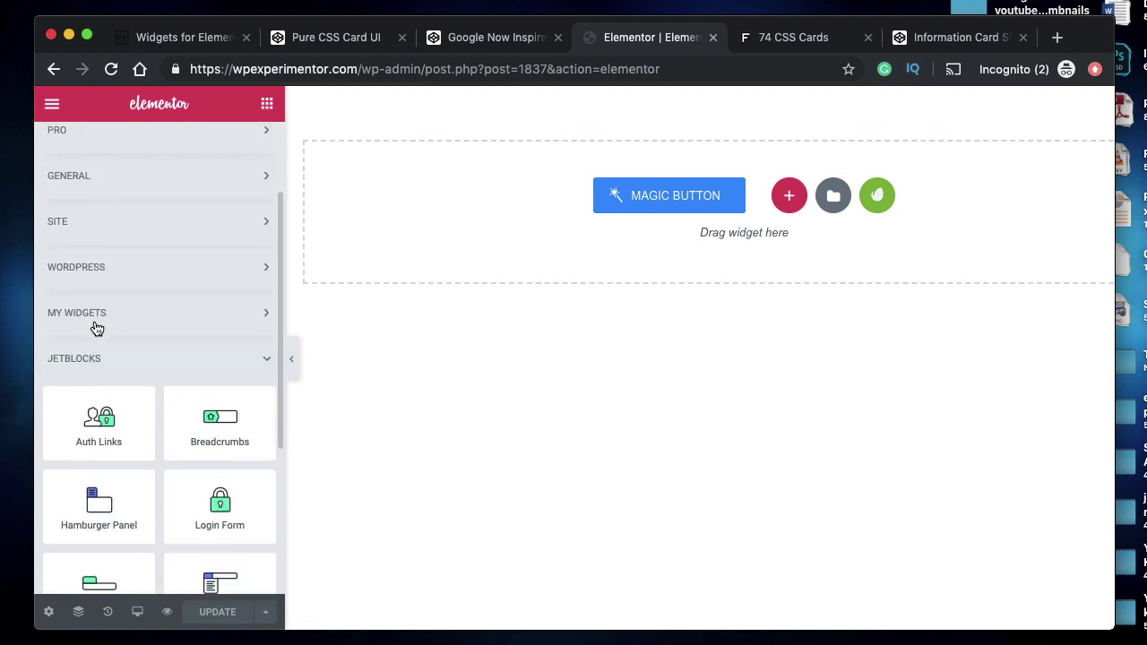
click(103, 360)
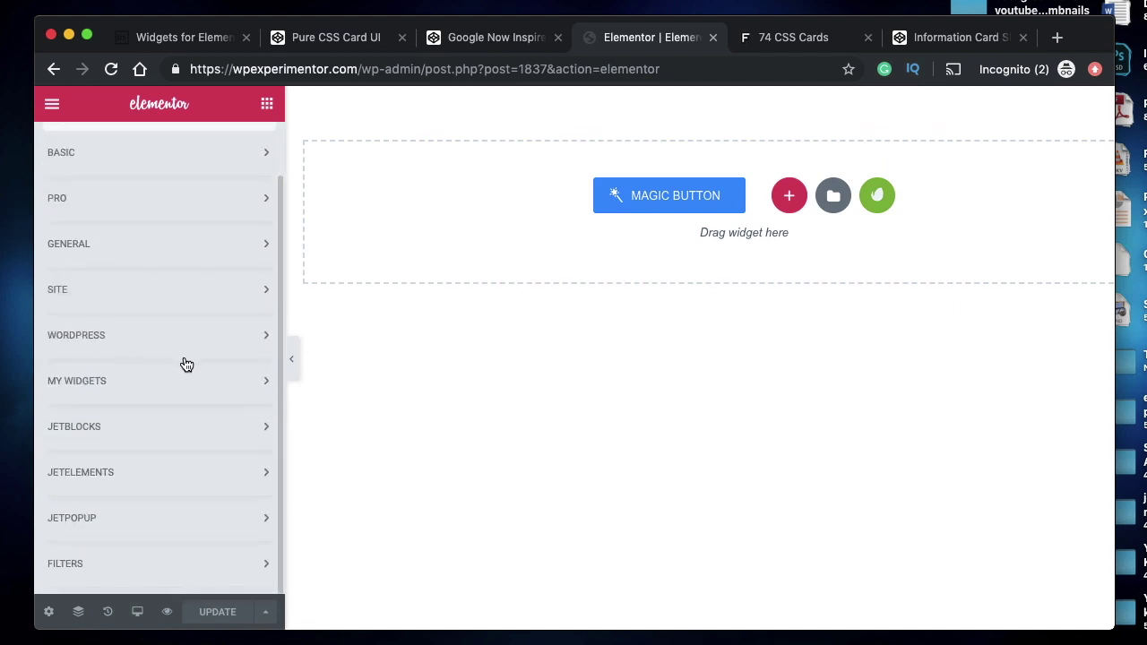
click(129, 394)
scroll(144, 381, down, 1)
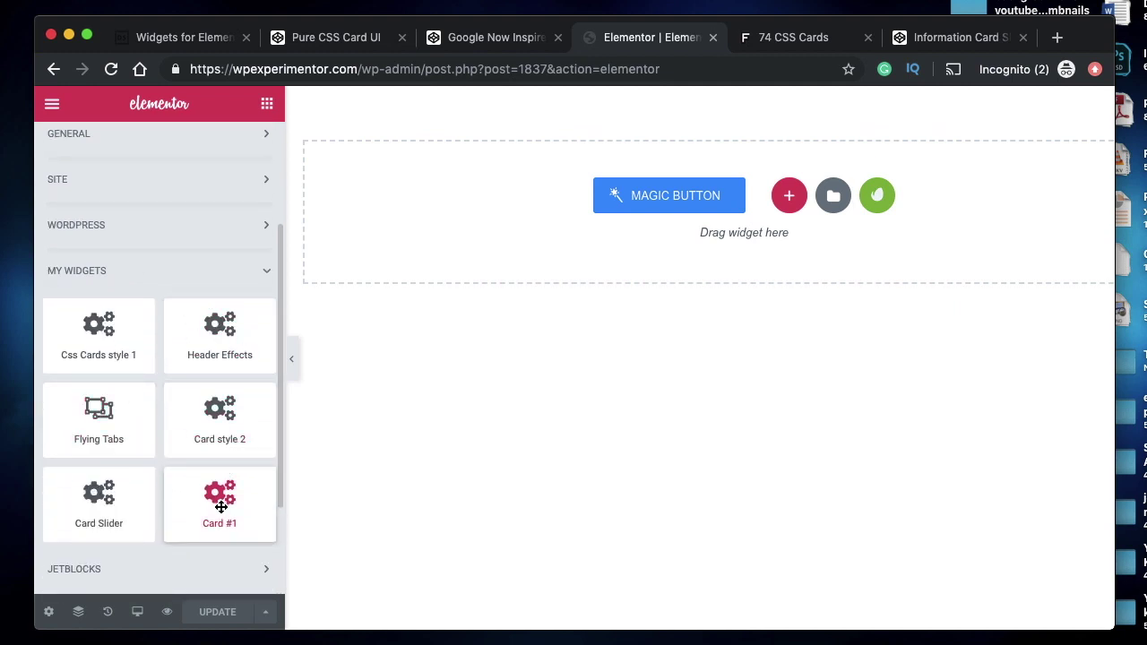
drag(223, 500, 653, 255)
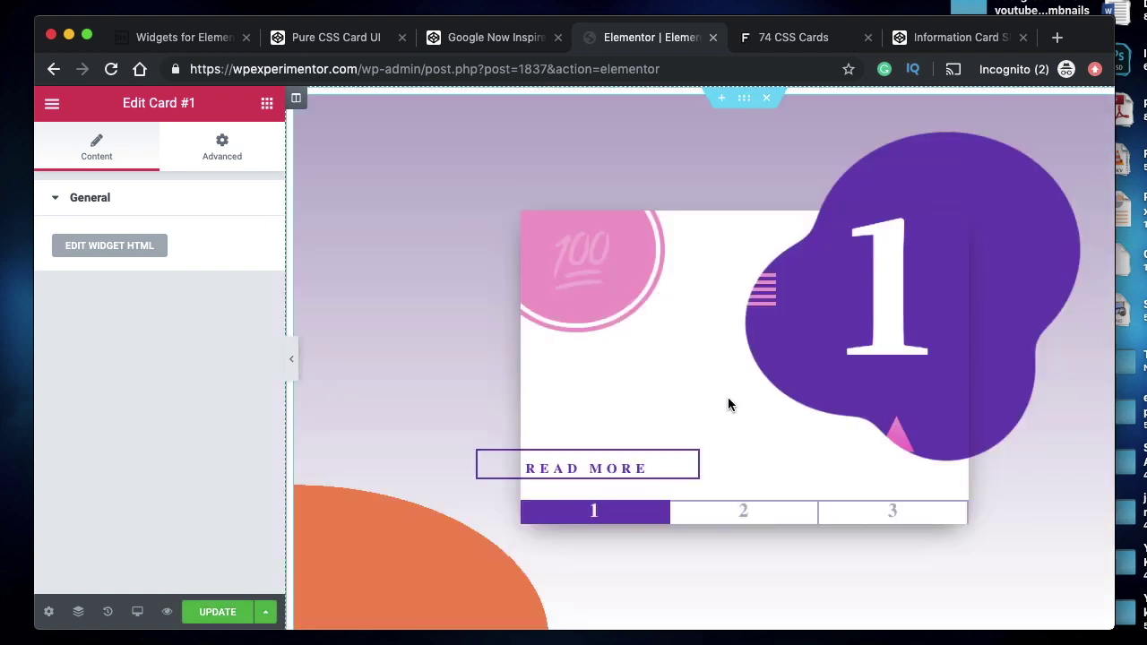
- Flip the first and the orange second card slides to their backs and back again
scroll(728, 397, down, 1)
click(598, 427)
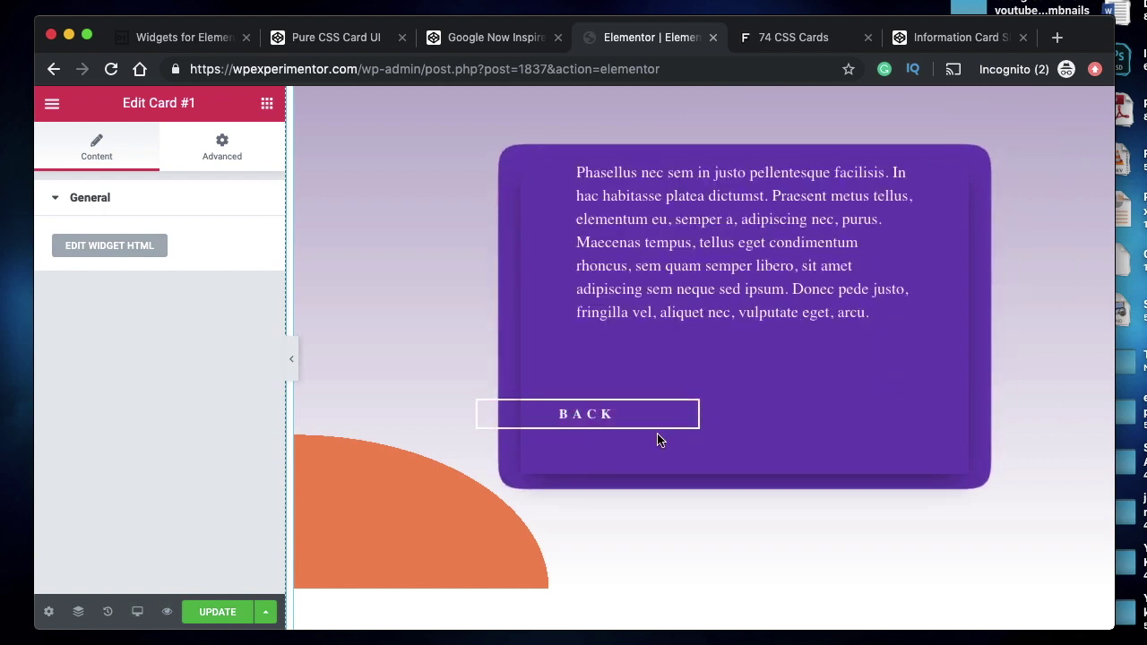
click(630, 419)
click(736, 461)
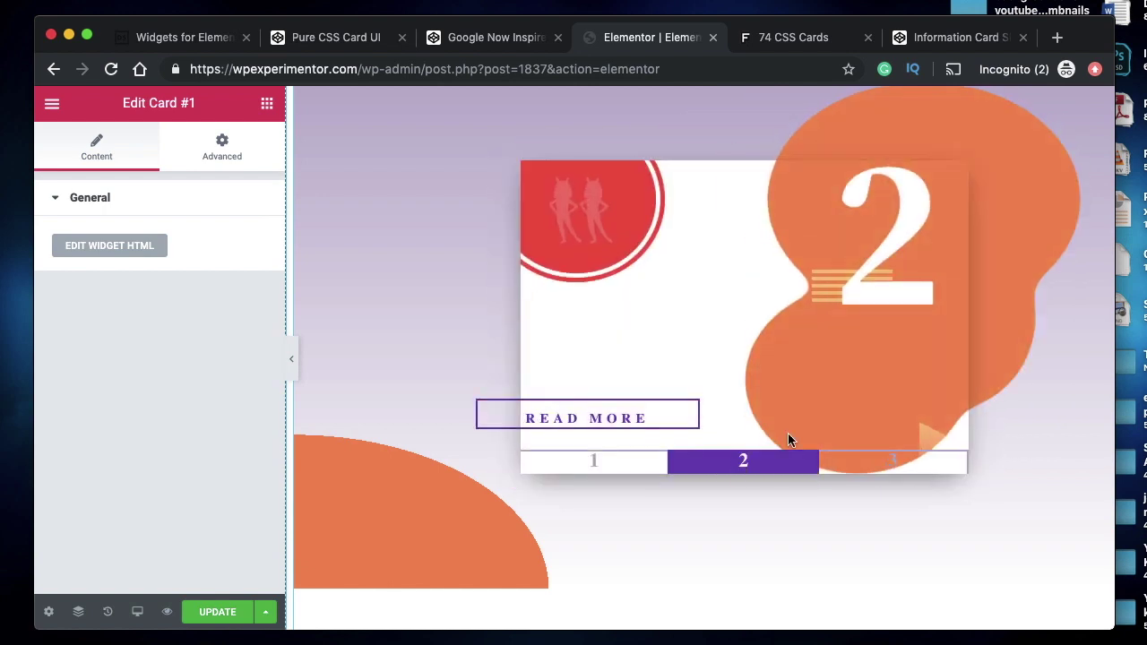
click(616, 424)
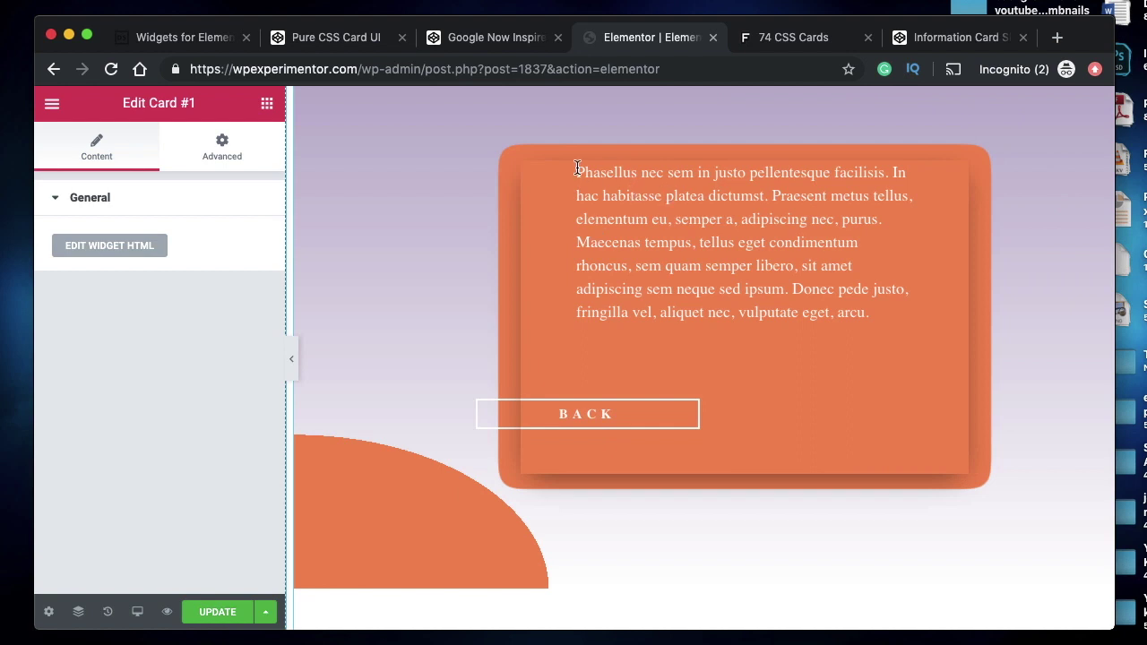
drag(577, 168, 700, 260)
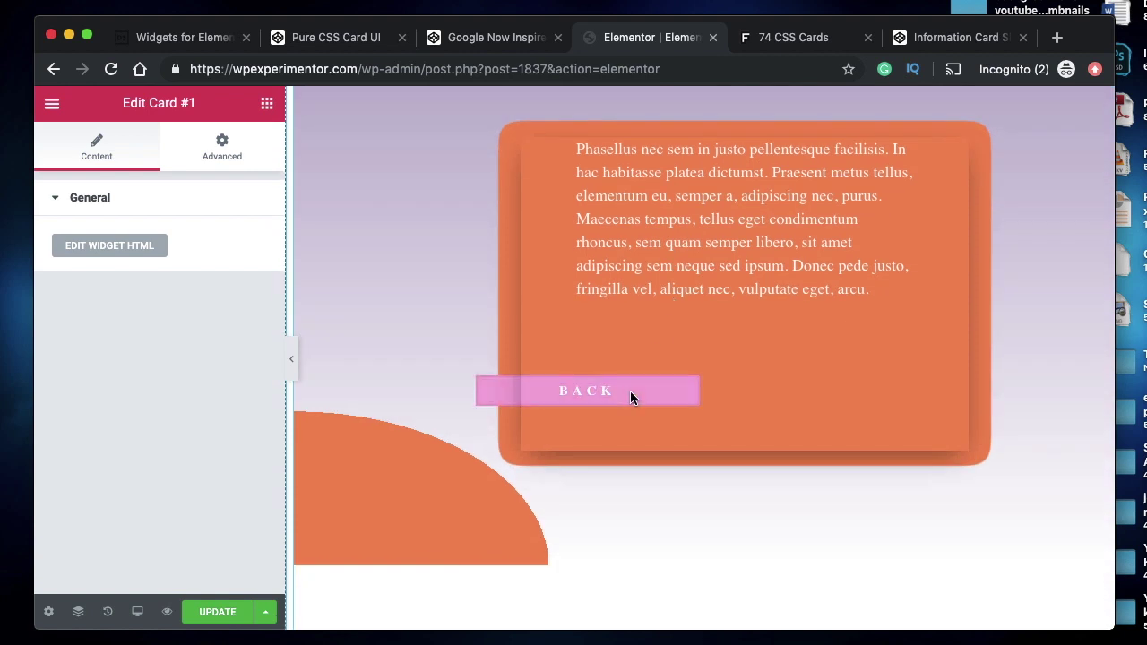
click(630, 391)
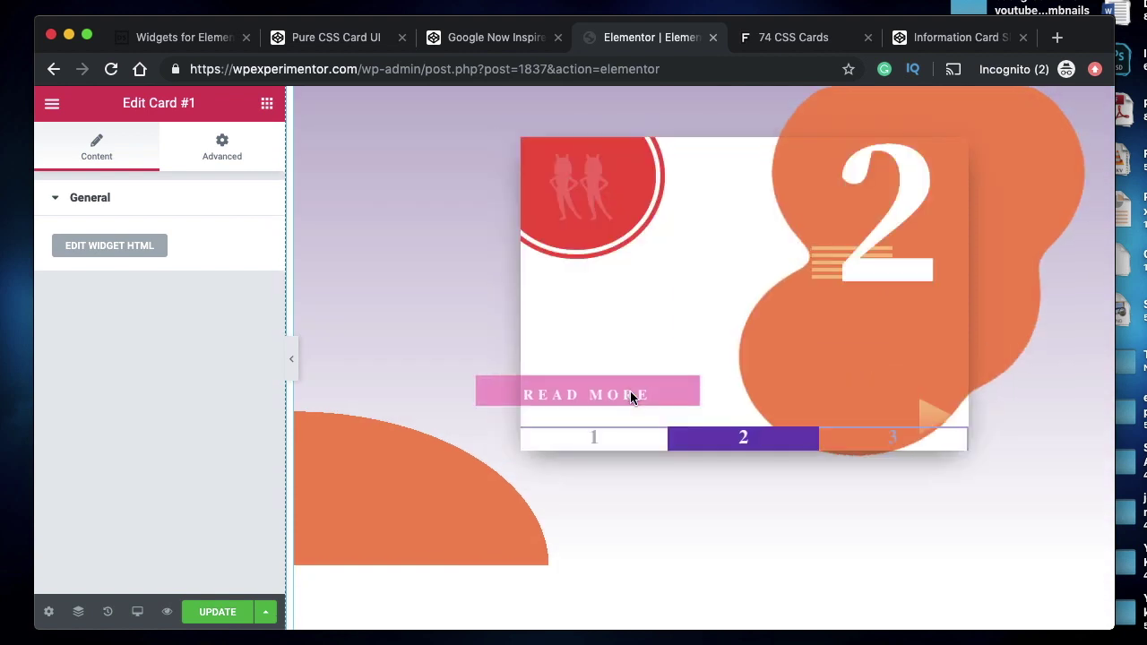
- Flip slide 3 to its text back and return it, then view the Pure CSS Card UI pen
click(875, 434)
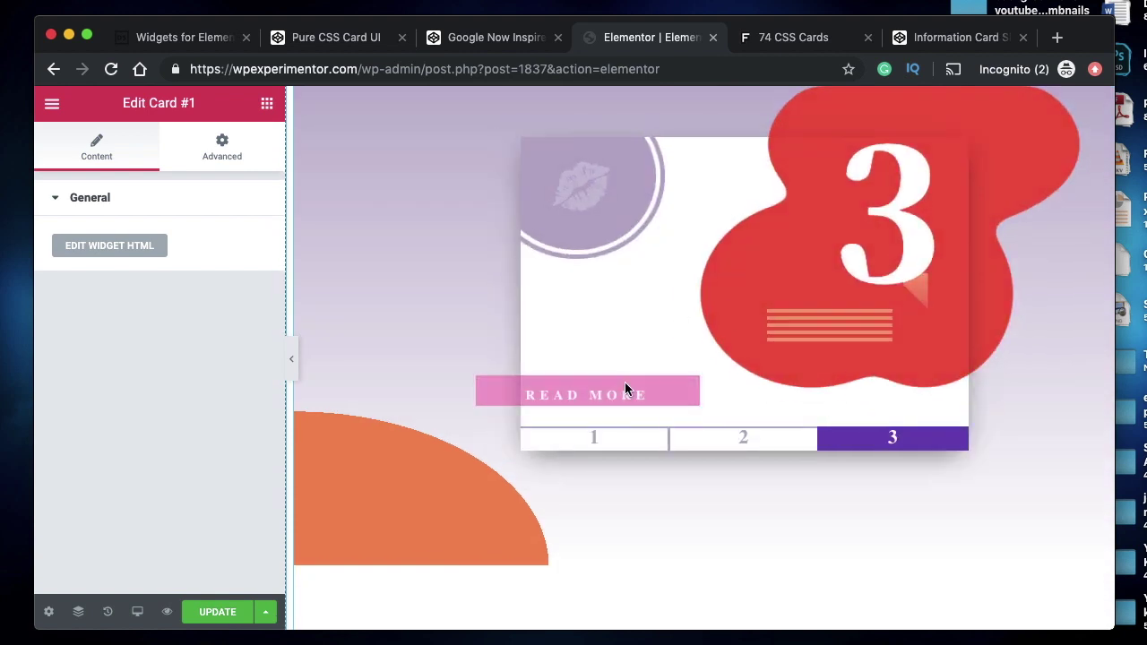
click(626, 382)
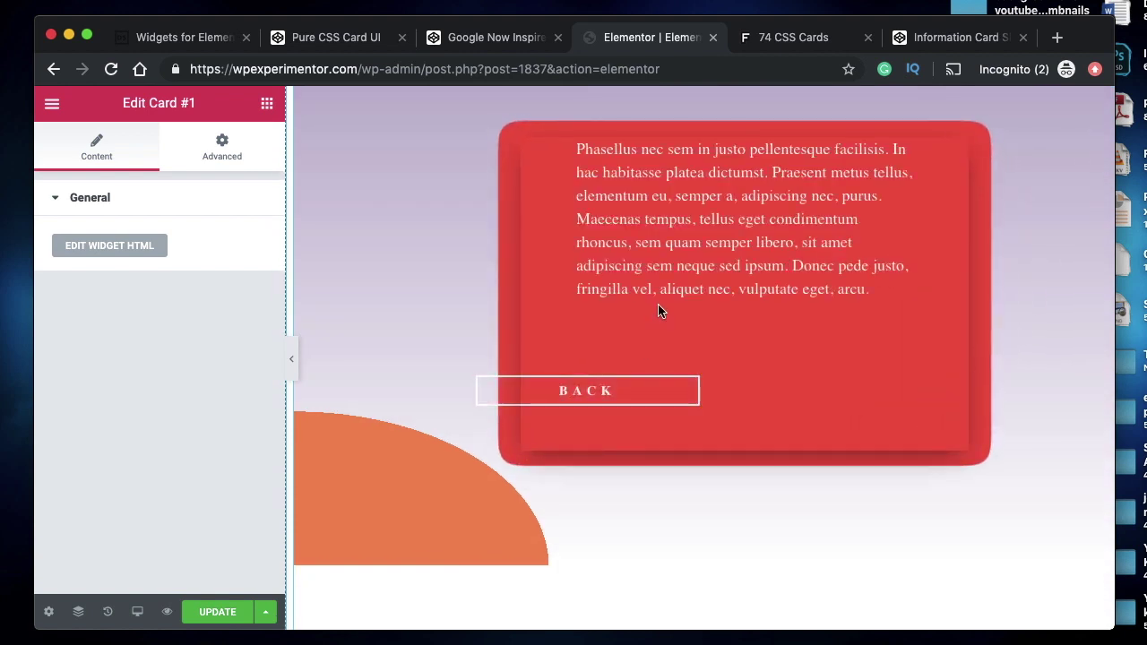
scroll(645, 395, up, 2)
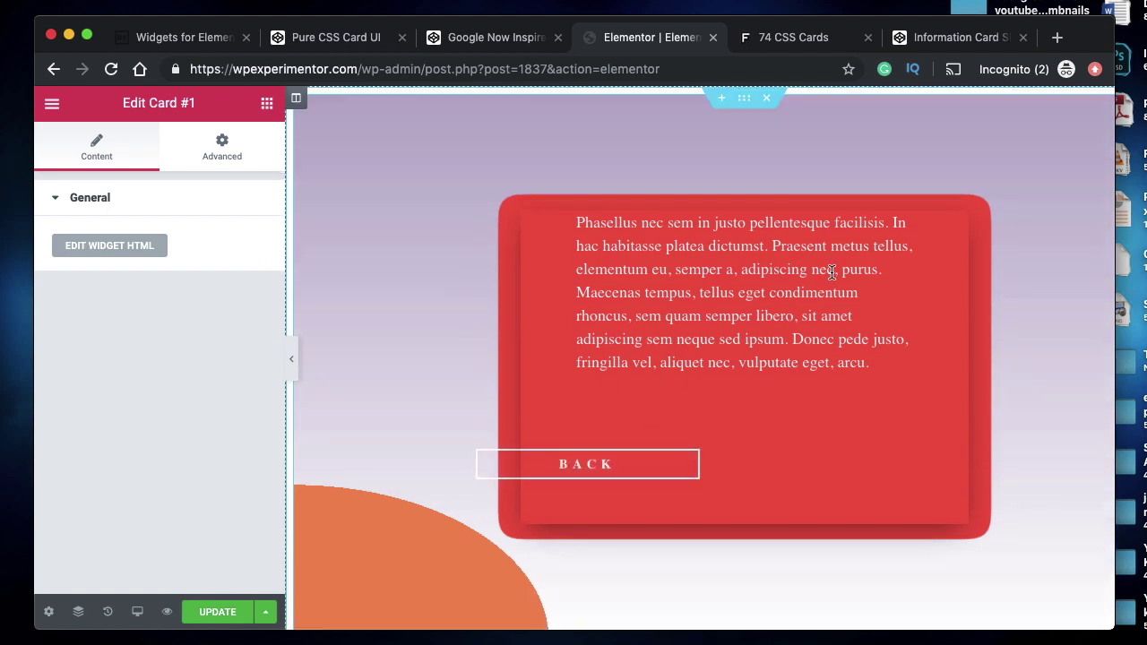
click(636, 468)
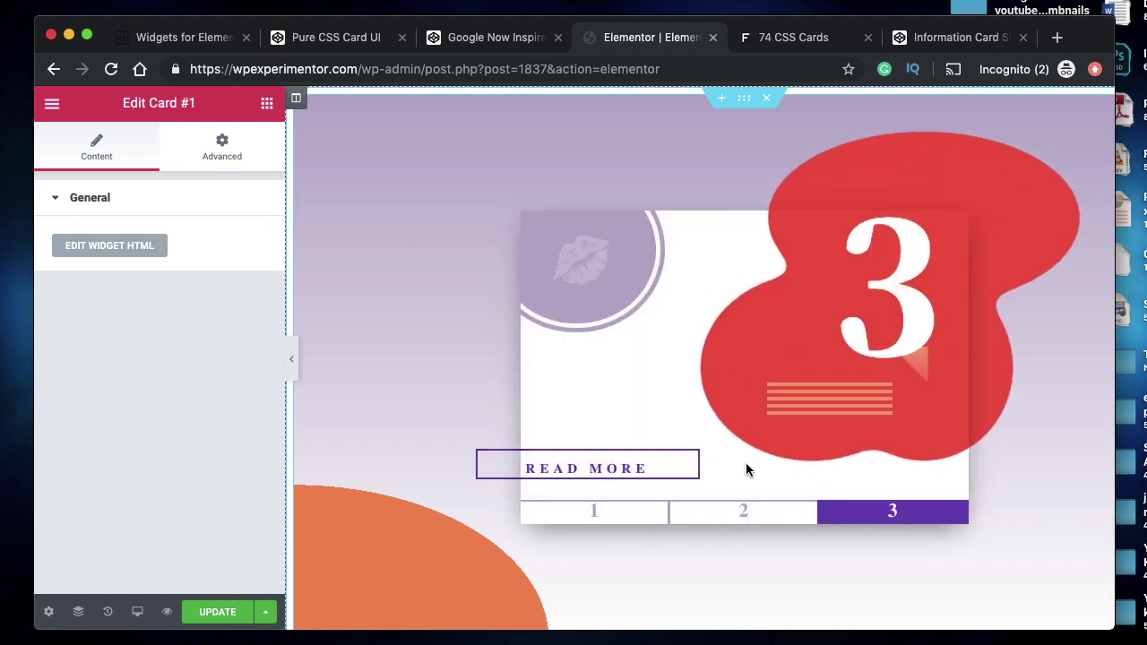
click(345, 36)
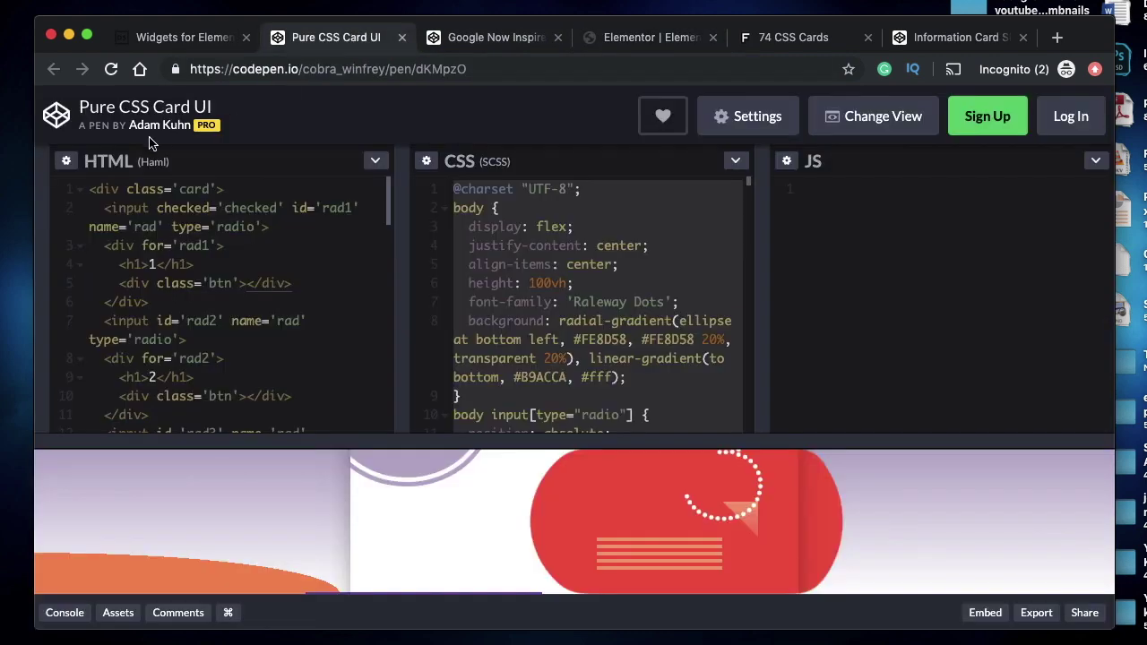
- Compare the original Pure CSS Card UI preview, then drag the Elementor tab into second position
click(464, 37)
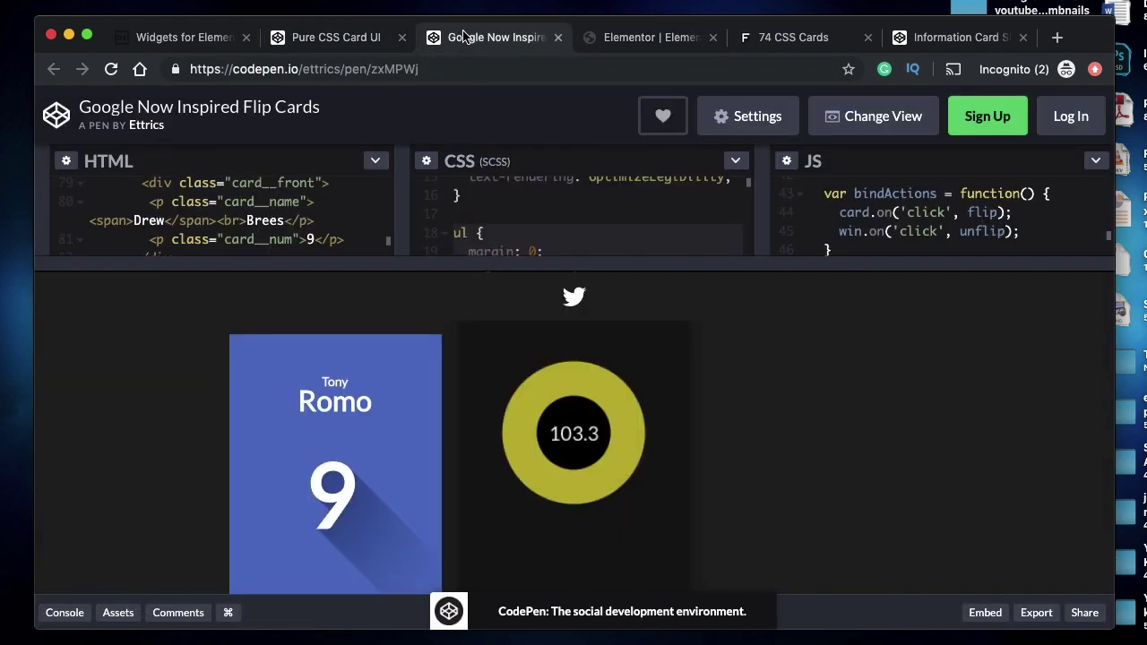
click(180, 37)
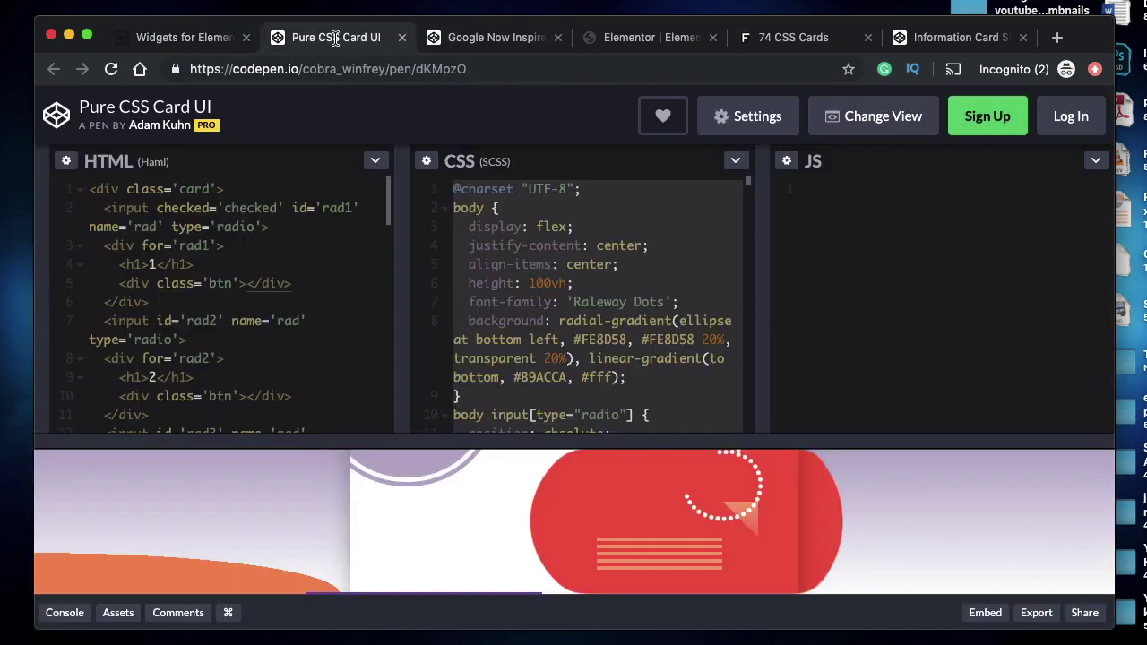
click(337, 38)
scroll(597, 501, down, 2)
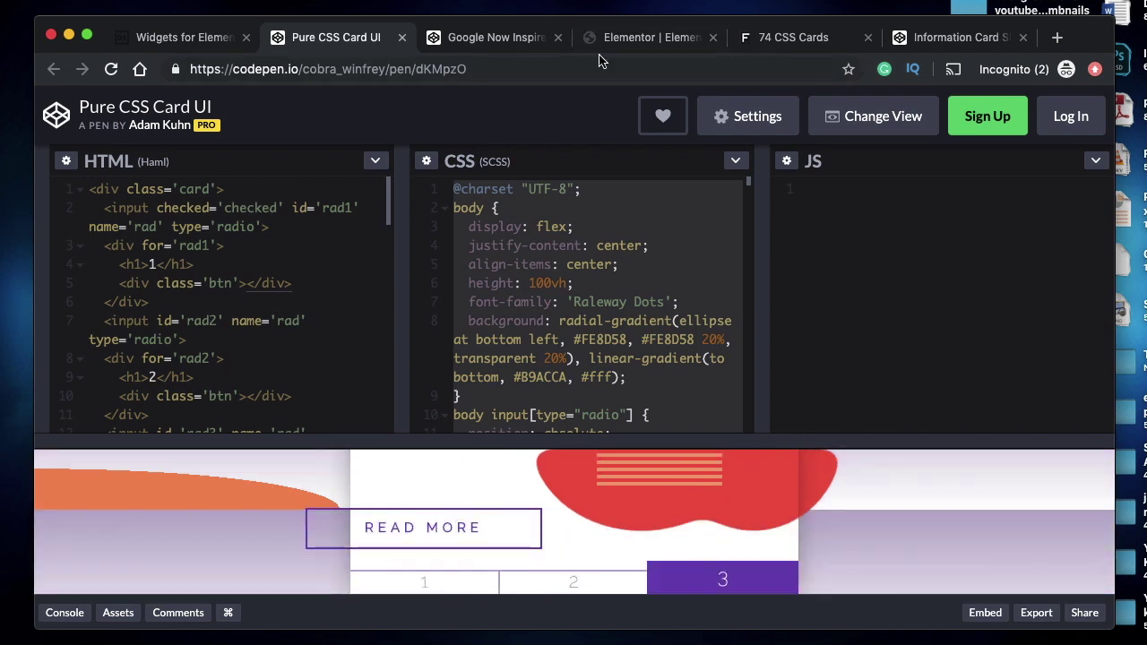
drag(638, 36, 348, 43)
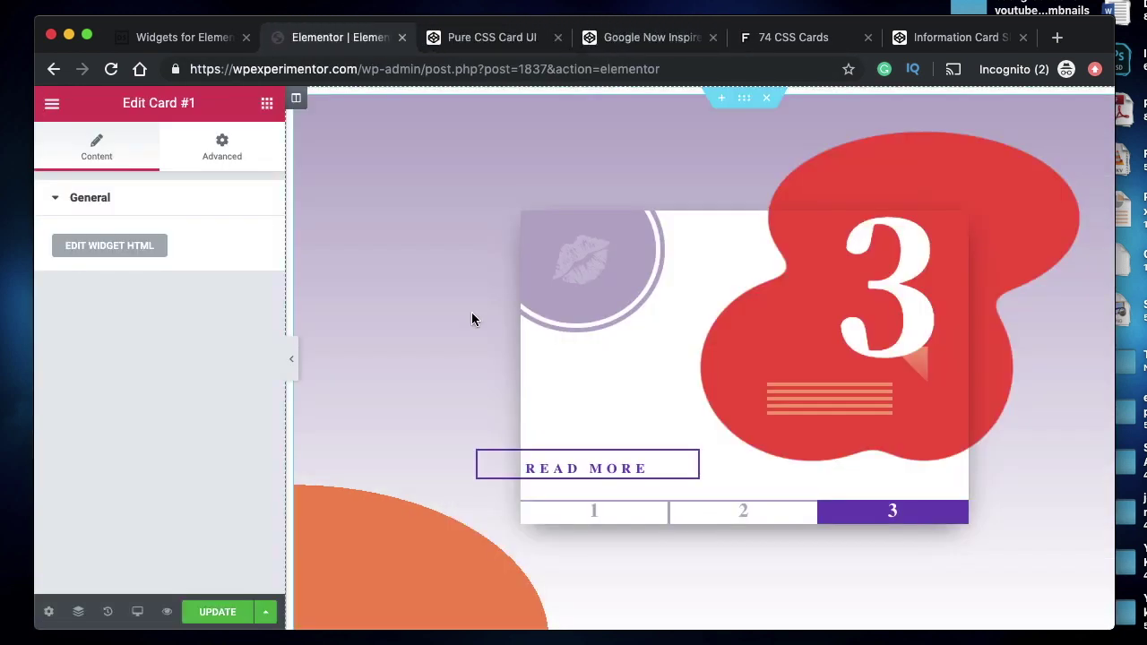
- Switch the card preview to slide 1 and flip it to its text back and front
click(599, 525)
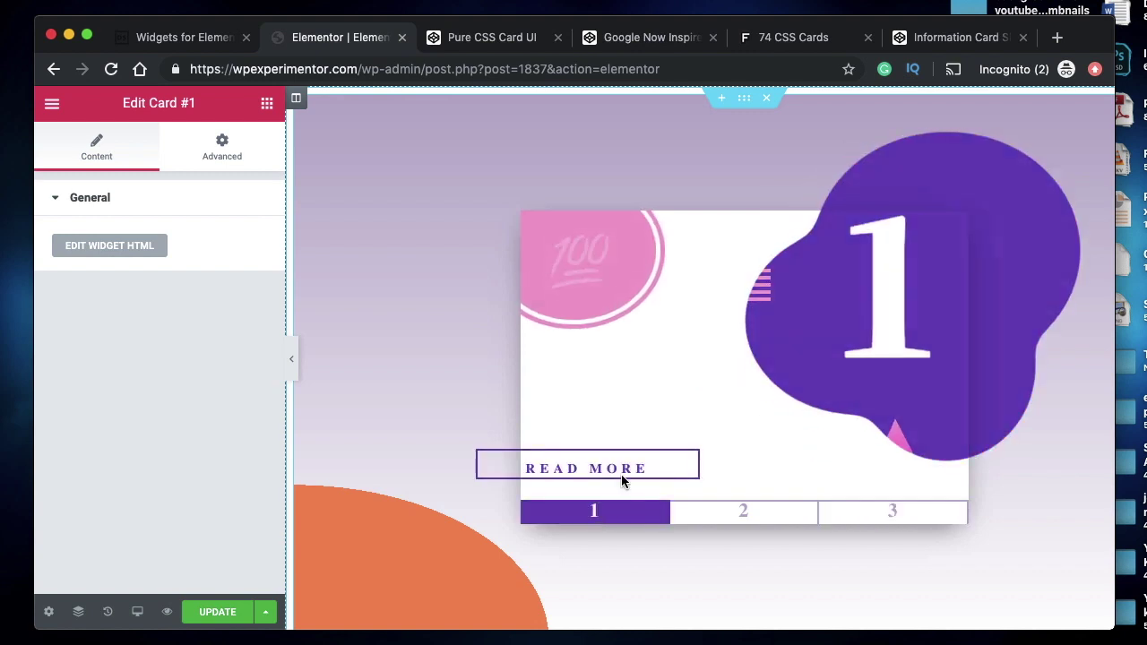
click(639, 459)
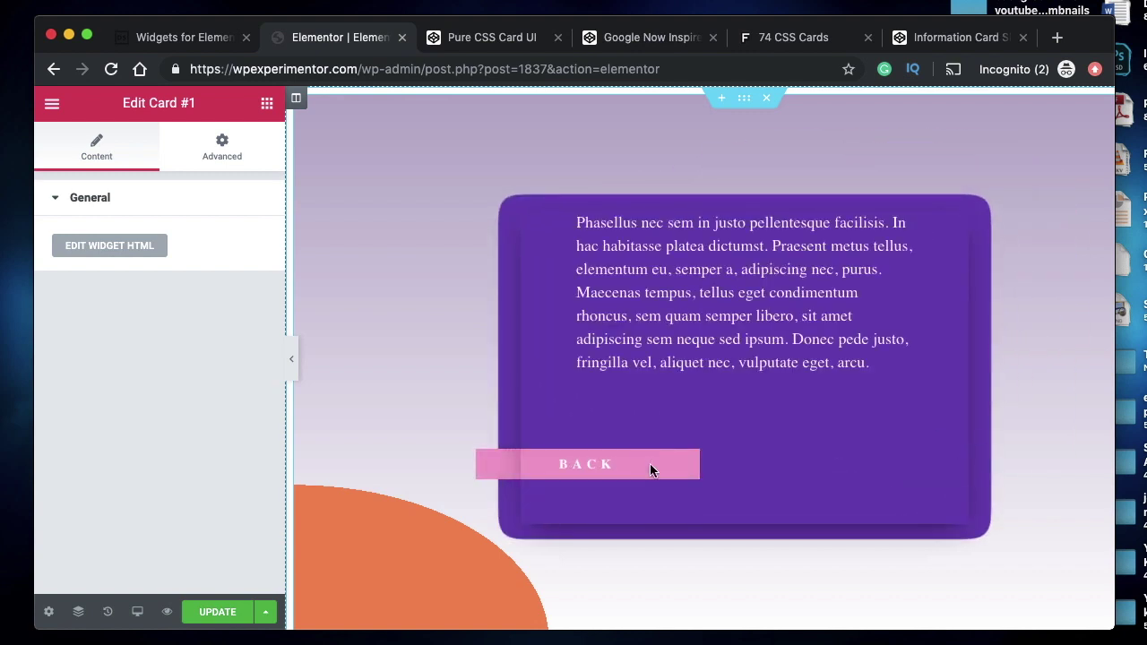
click(650, 467)
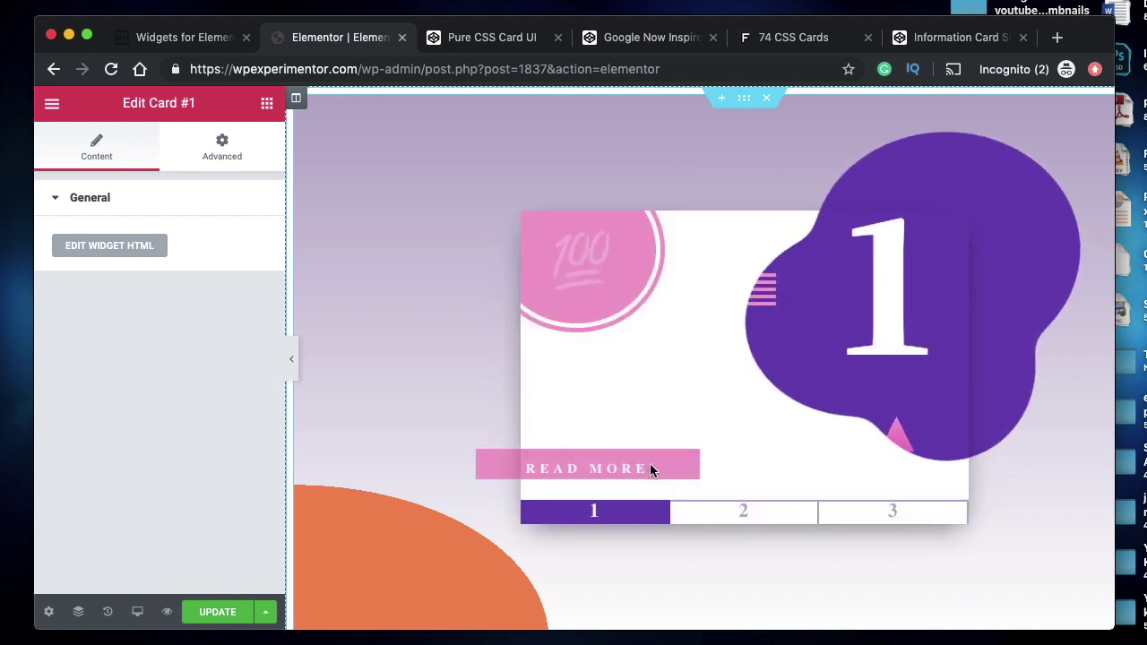
click(651, 468)
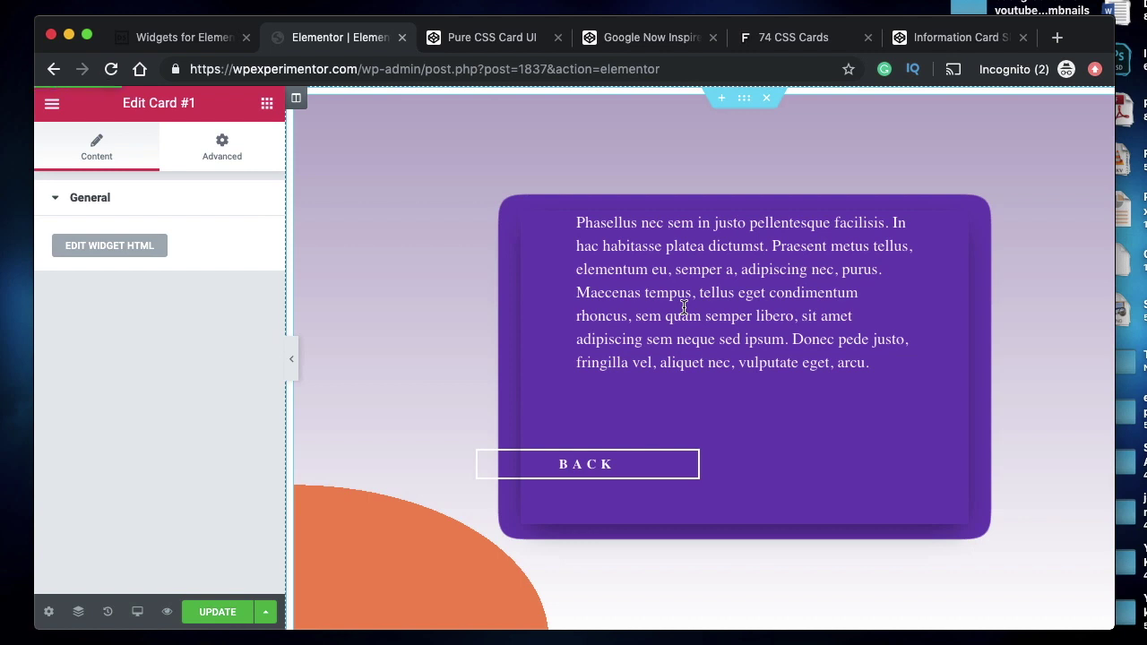
- Select the paragraph on line 20 of Card #1's HTML, then bring up the Attributes tab
click(170, 38)
scroll(423, 244, down, 3)
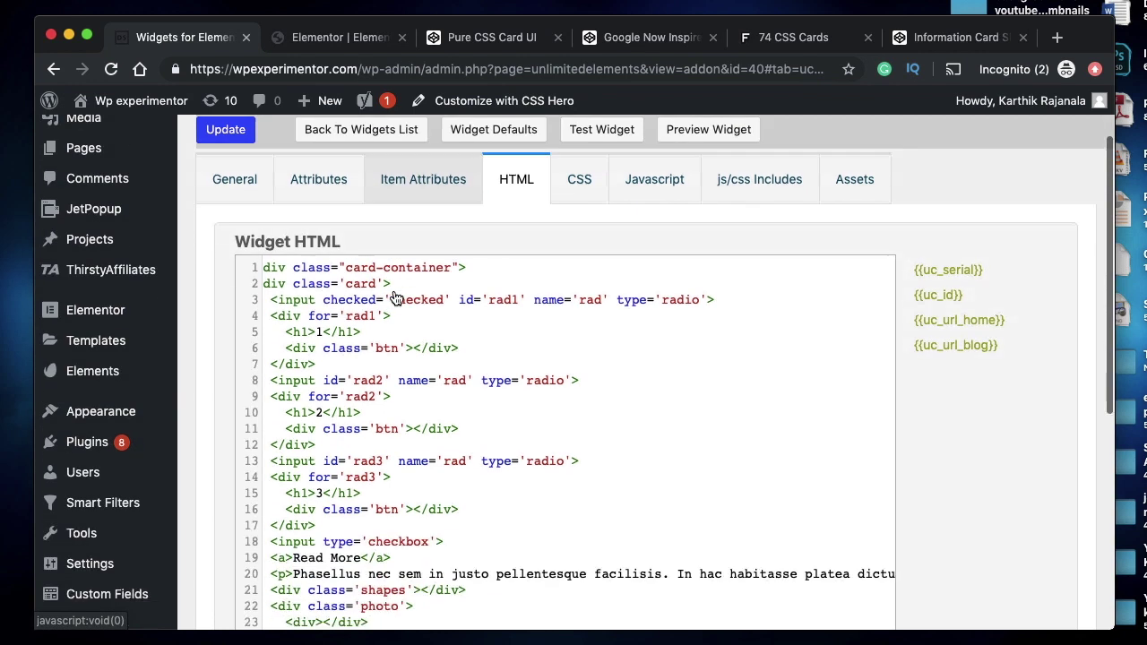
click(383, 40)
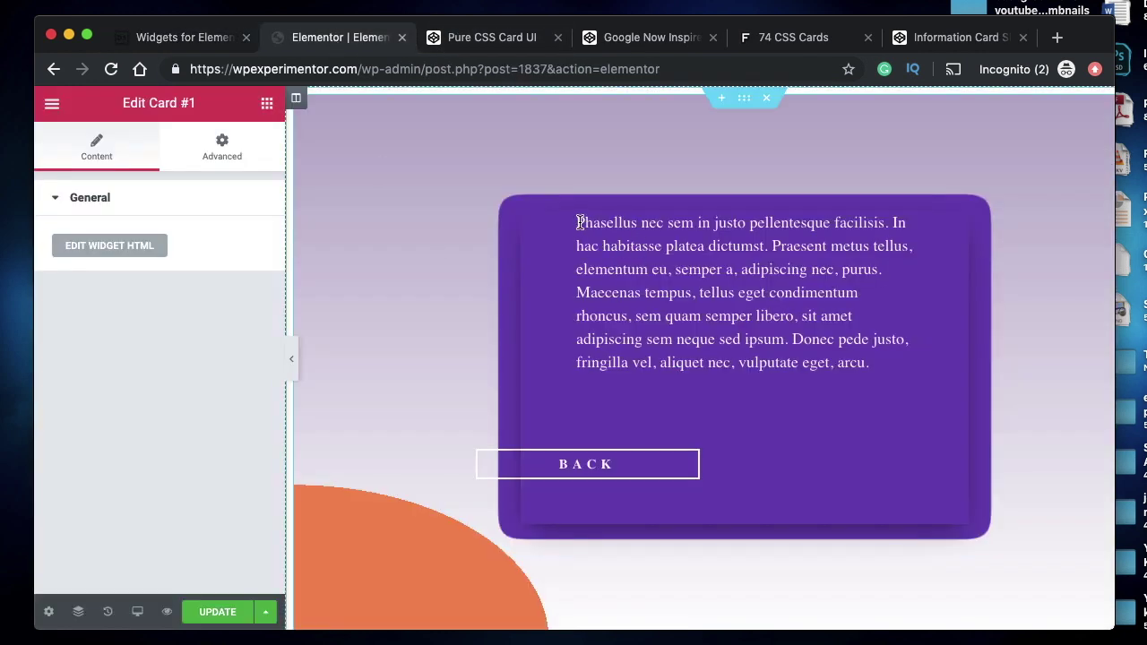
click(149, 43)
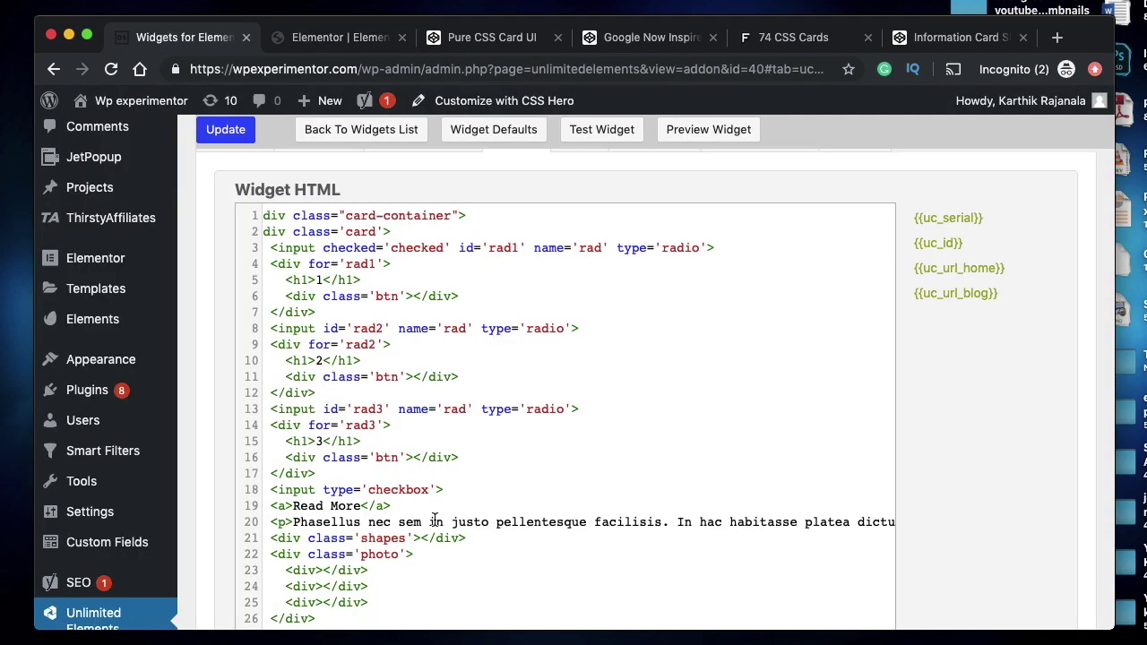
scroll(435, 520, down, 3)
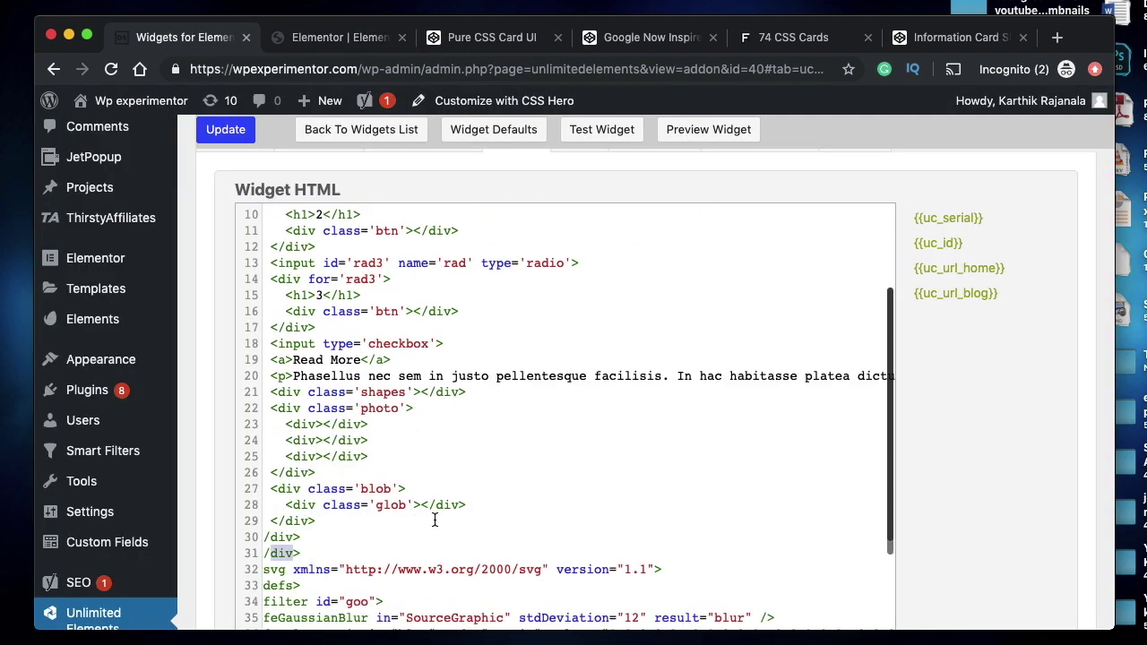
click(275, 377)
scroll(598, 396, right, 10)
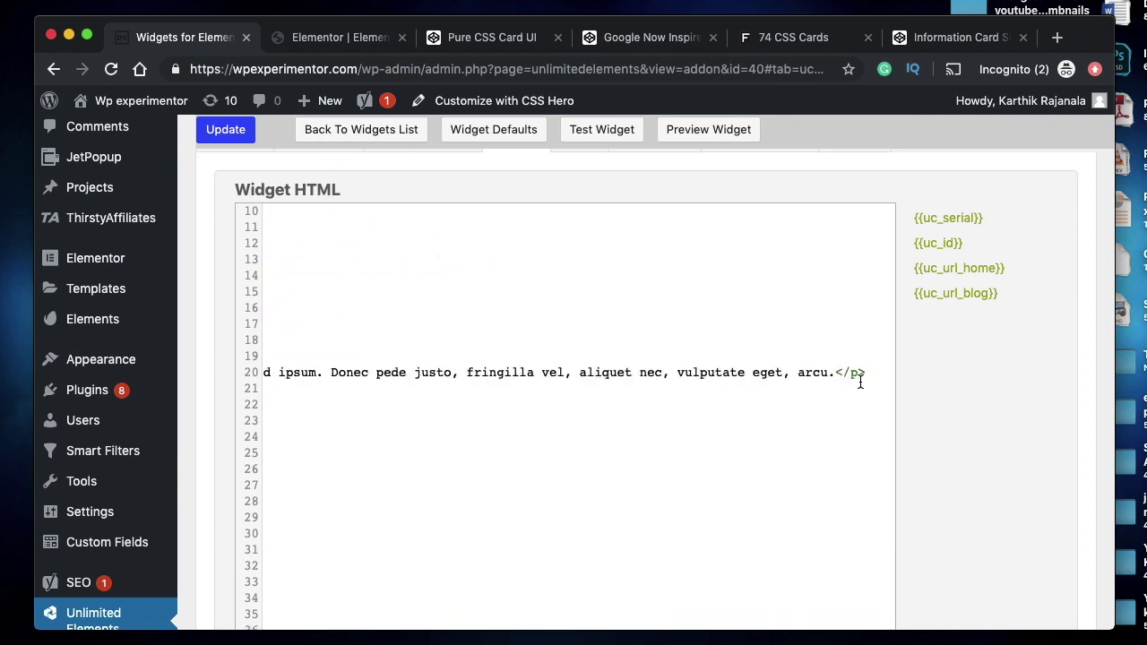
shift+click(863, 372)
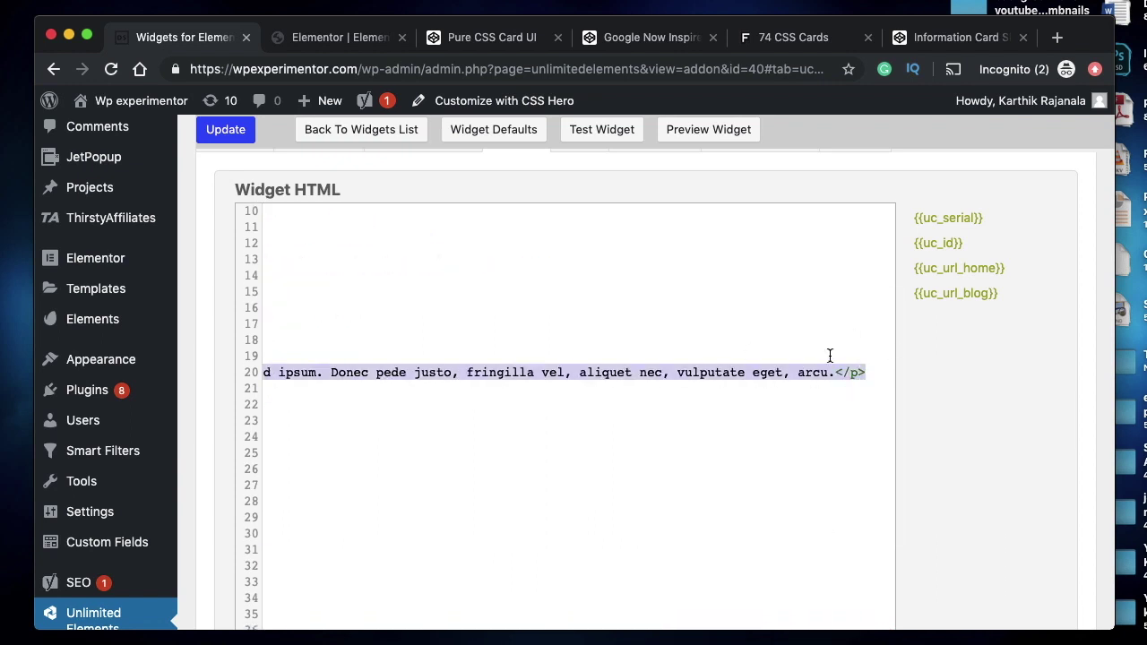
scroll(751, 373, left, 10)
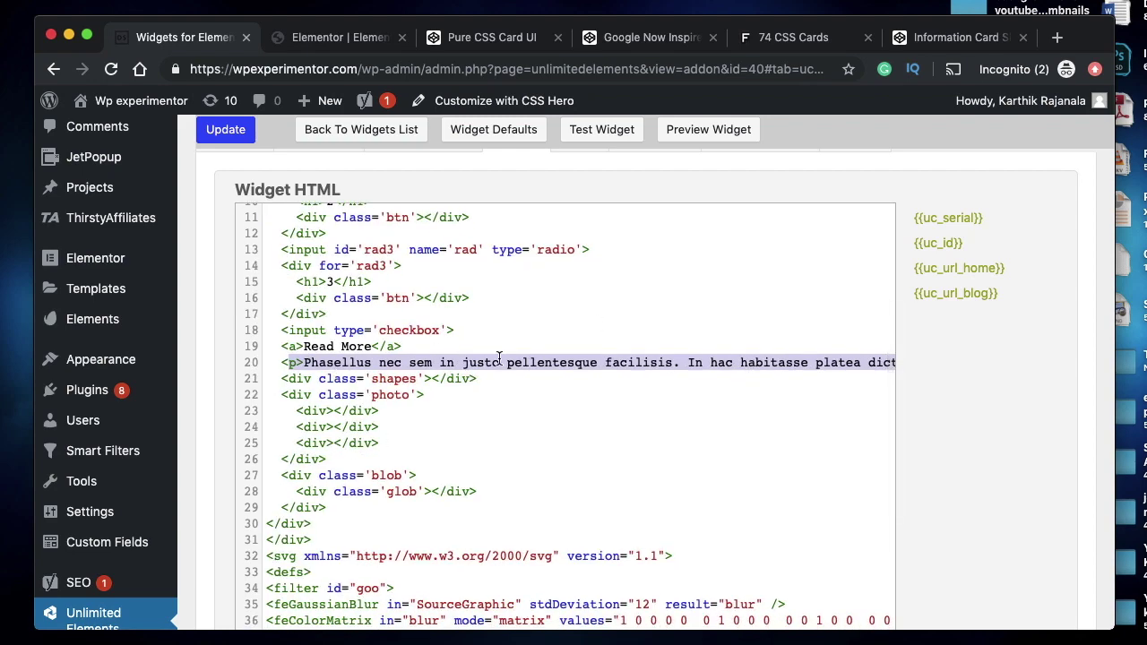
scroll(499, 358, up, 10)
click(296, 274)
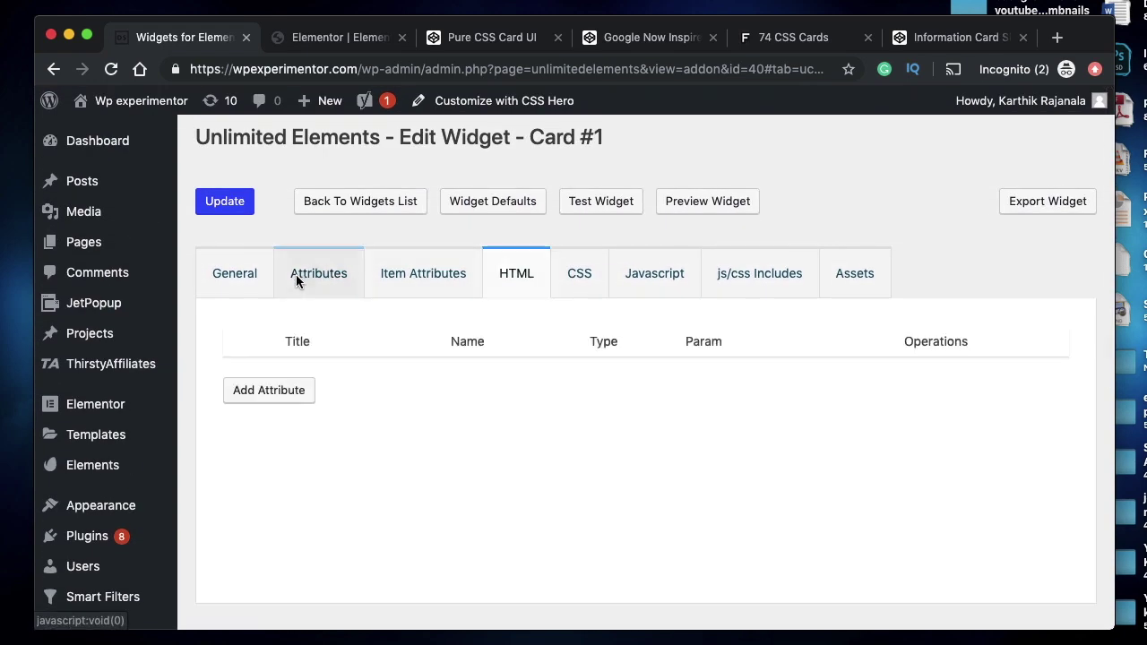
- Add an Editor attribute titled 'Box 1 content' (box_1_content) with default text 'Default value'
click(269, 391)
click(257, 145)
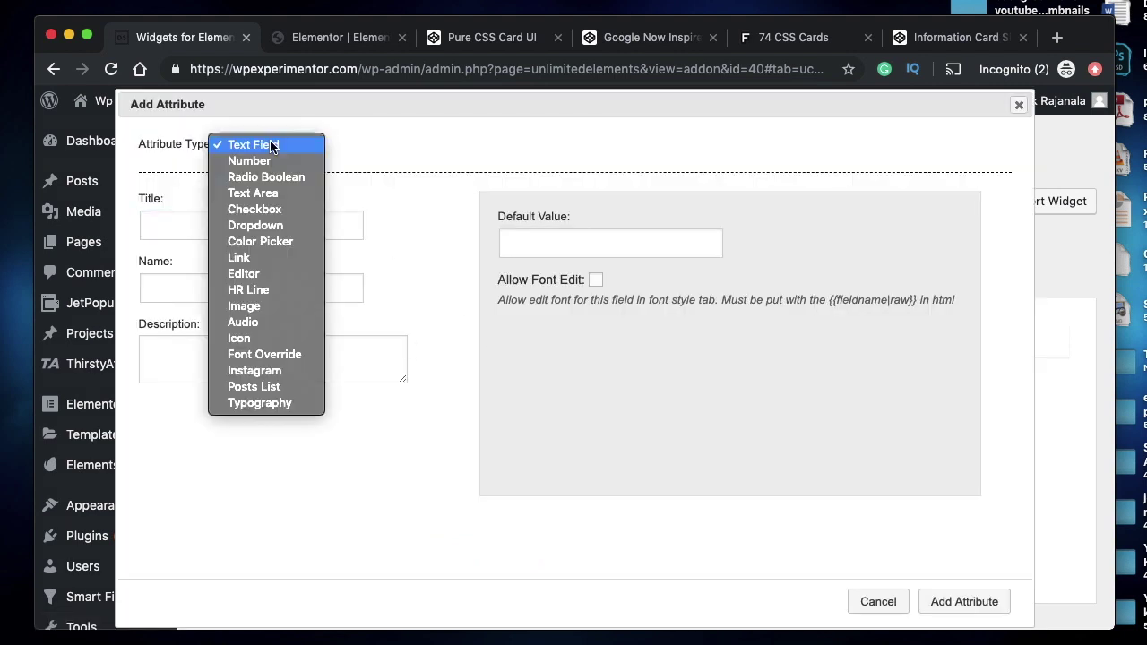
click(266, 274)
click(182, 227)
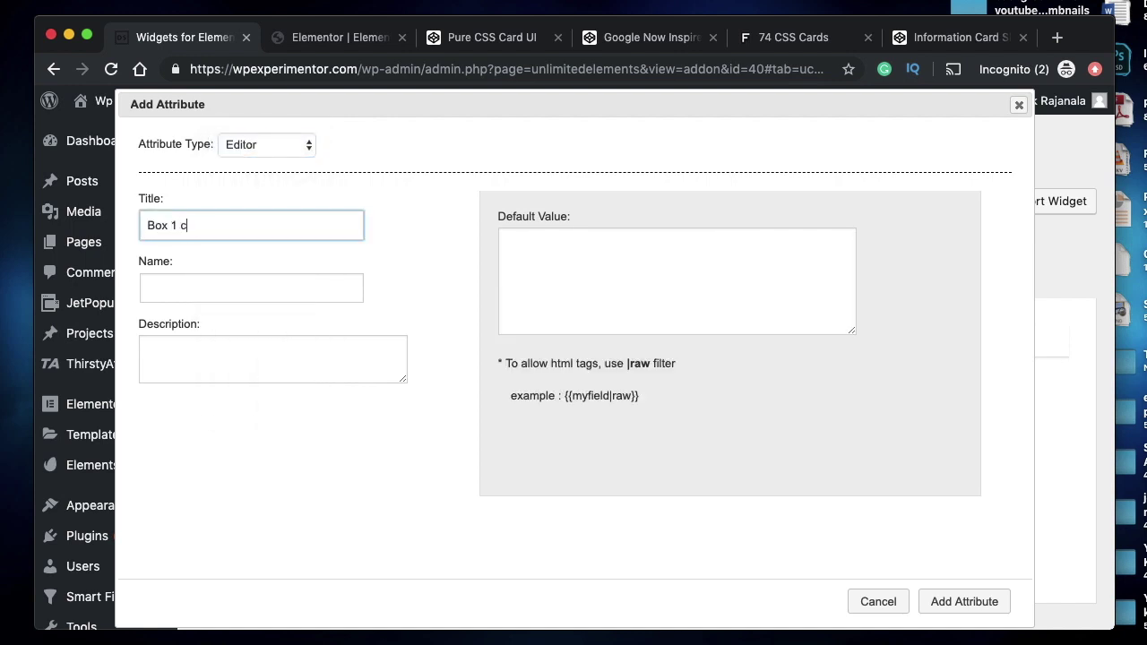
click(176, 288)
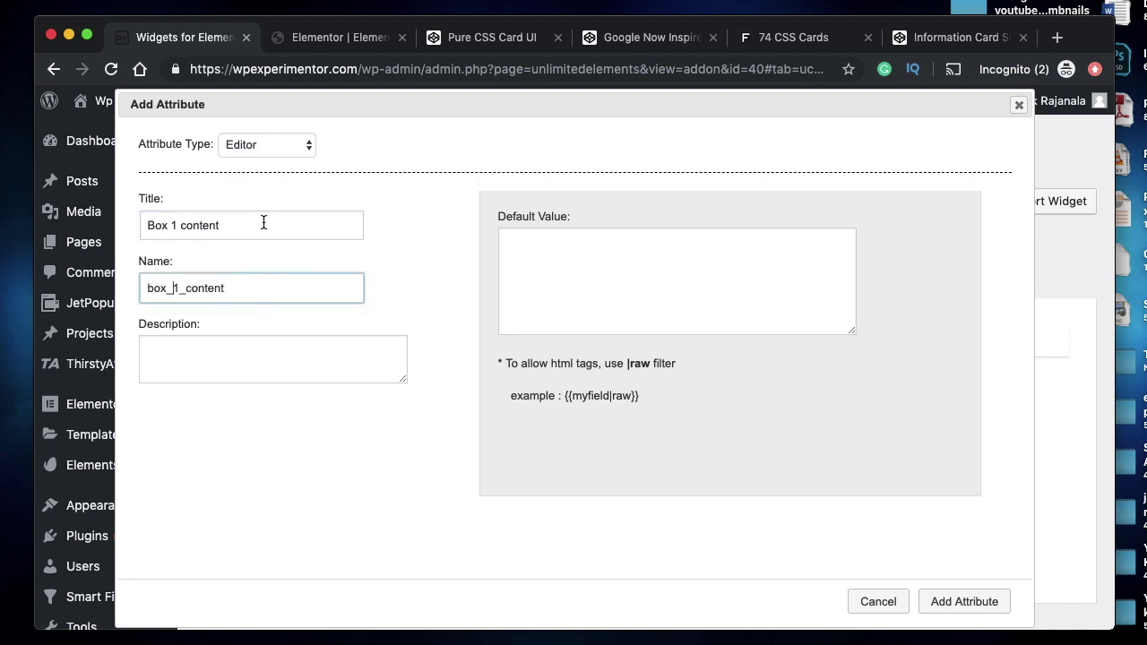
click(578, 261)
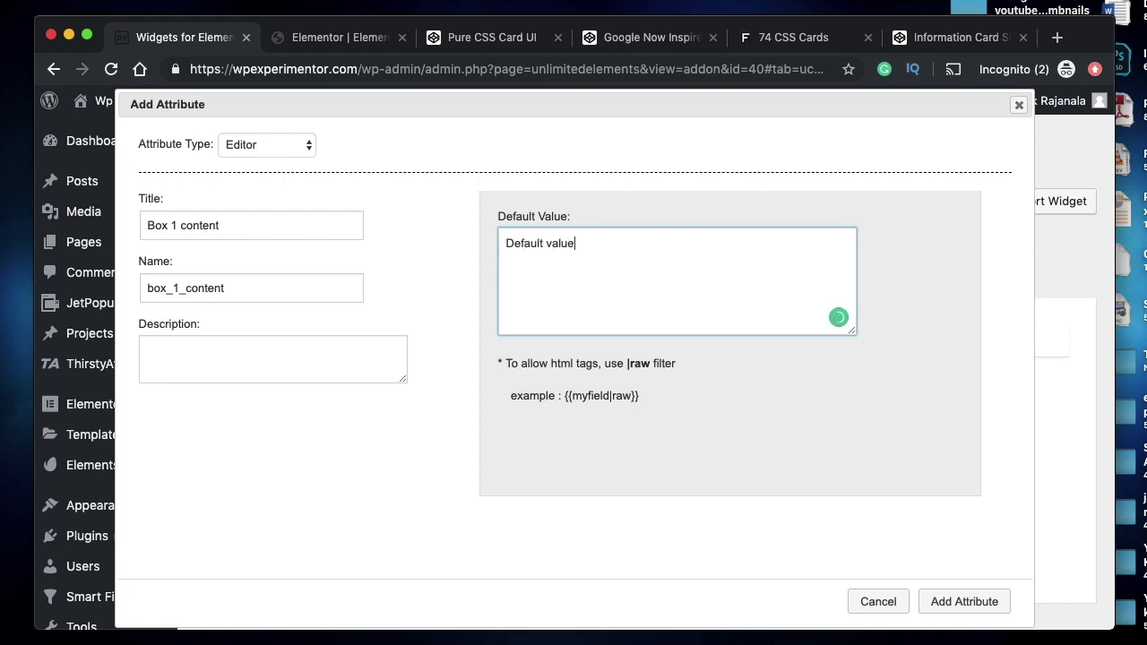
click(965, 601)
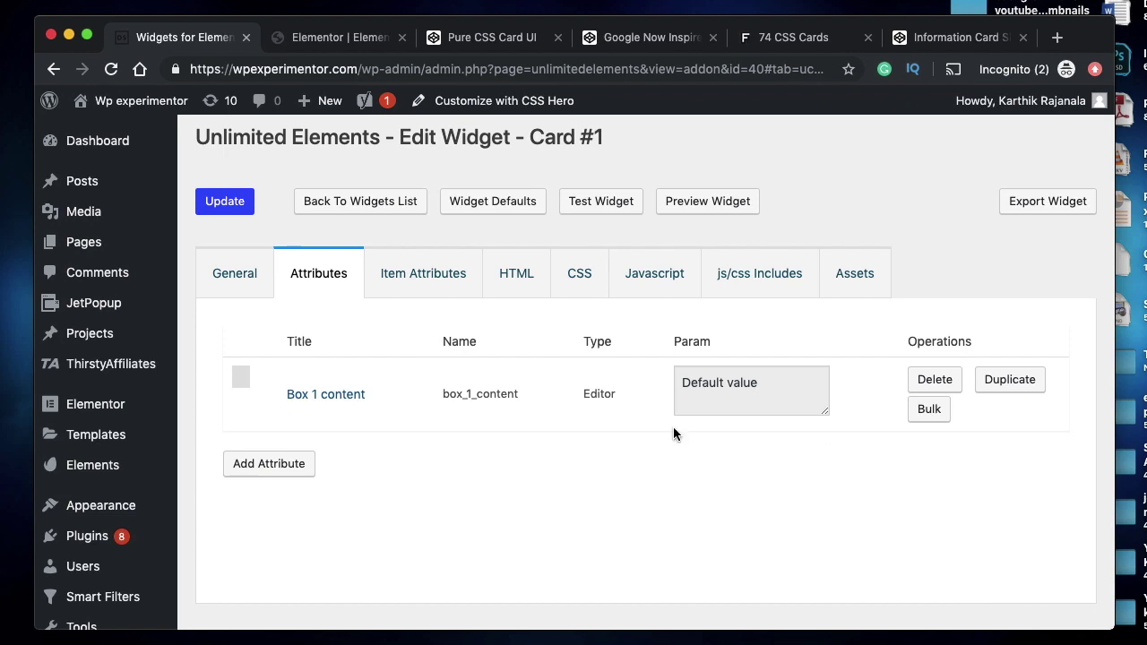
click(409, 267)
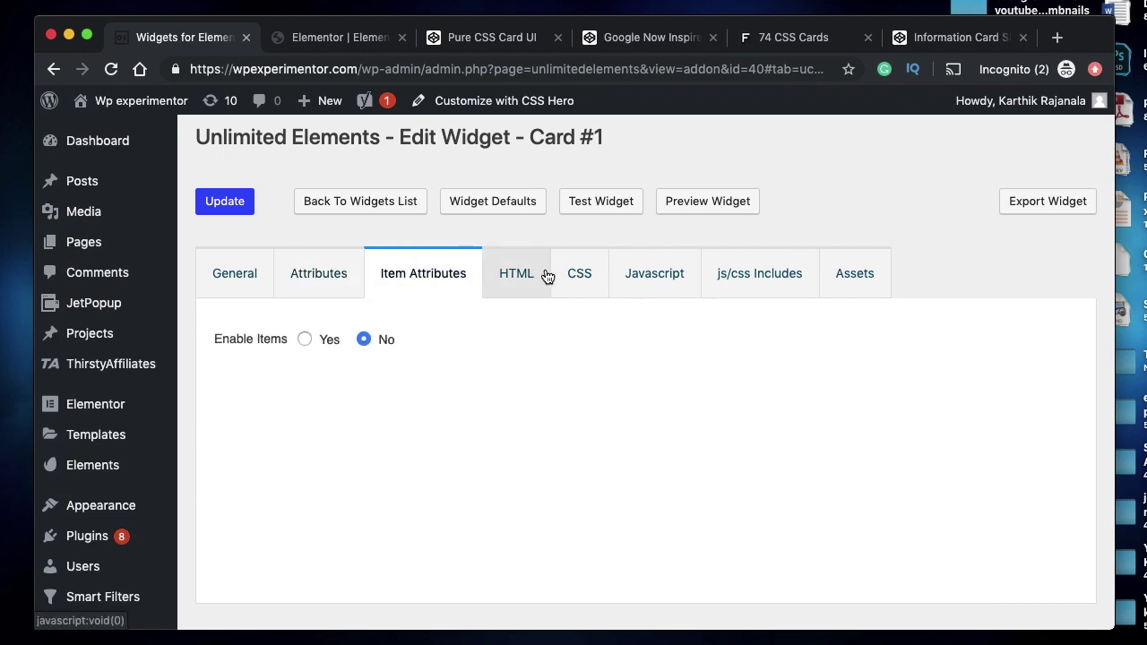
- Replace the paragraph on line 20 with {{box_1_content|raw}} and save the widget
click(545, 274)
scroll(469, 371, down, 5)
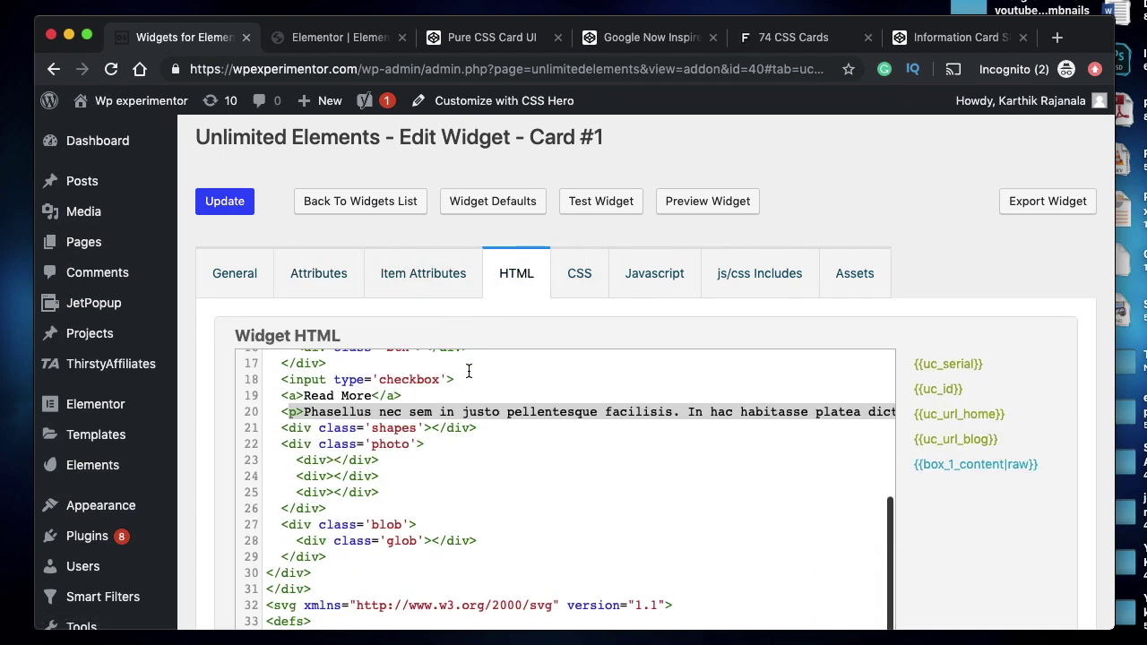
triple_click(395, 408)
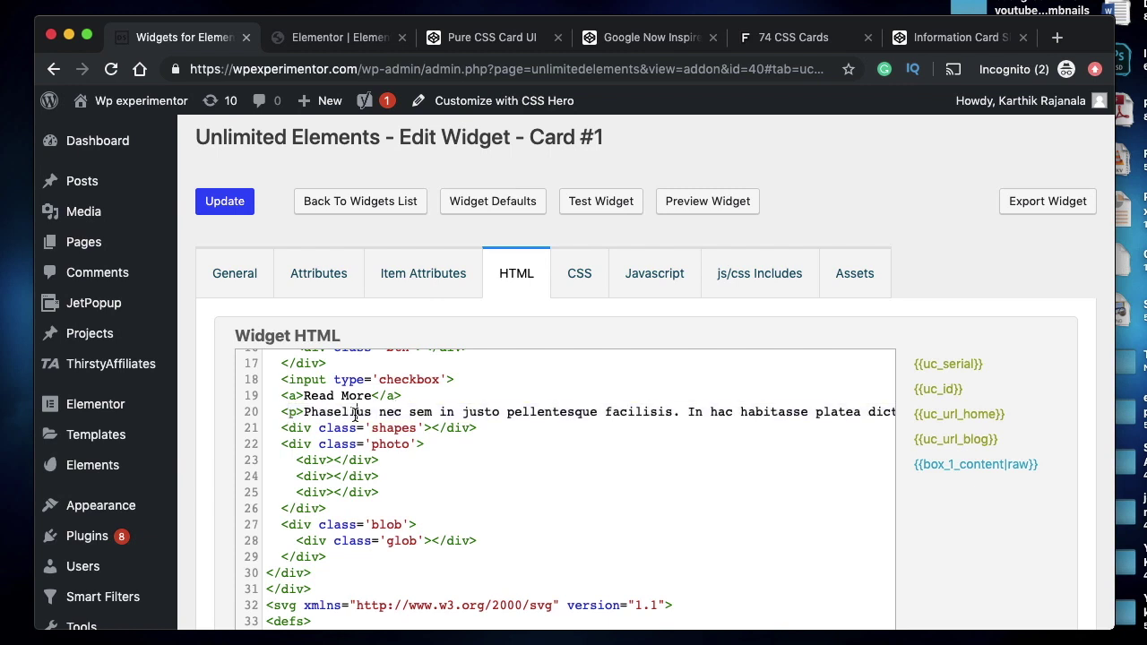
click(965, 466)
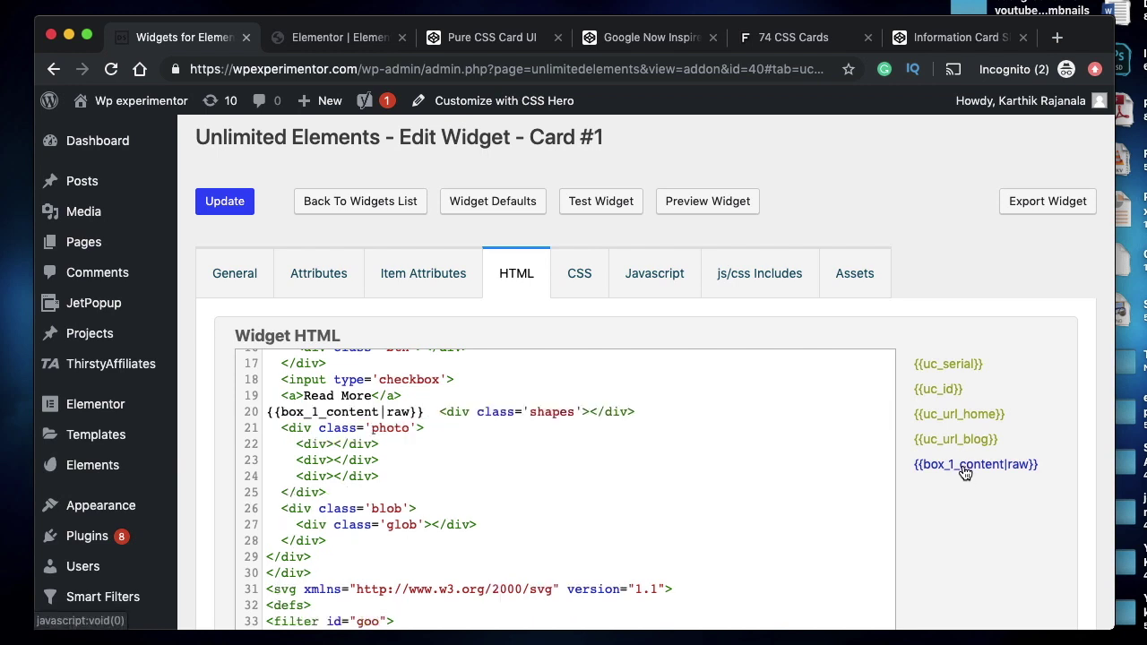
click(225, 208)
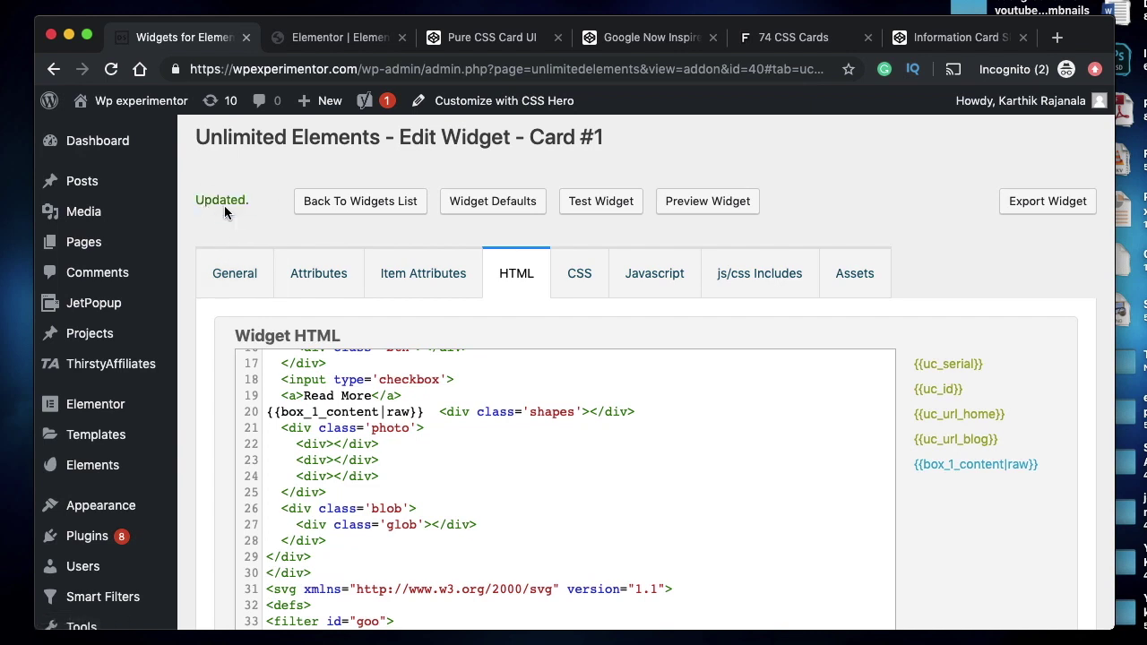
- Scroll back through the widget HTML and bring up the Widget CSS
scroll(427, 461, up, 5)
scroll(426, 461, up, 2)
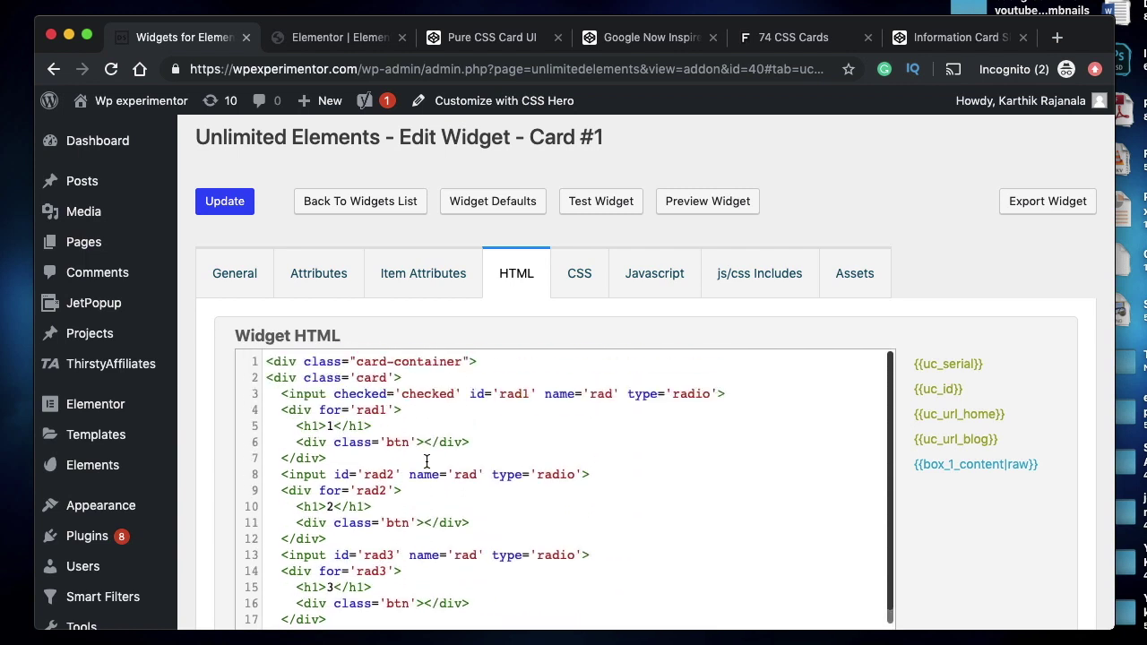
scroll(427, 461, down, 9)
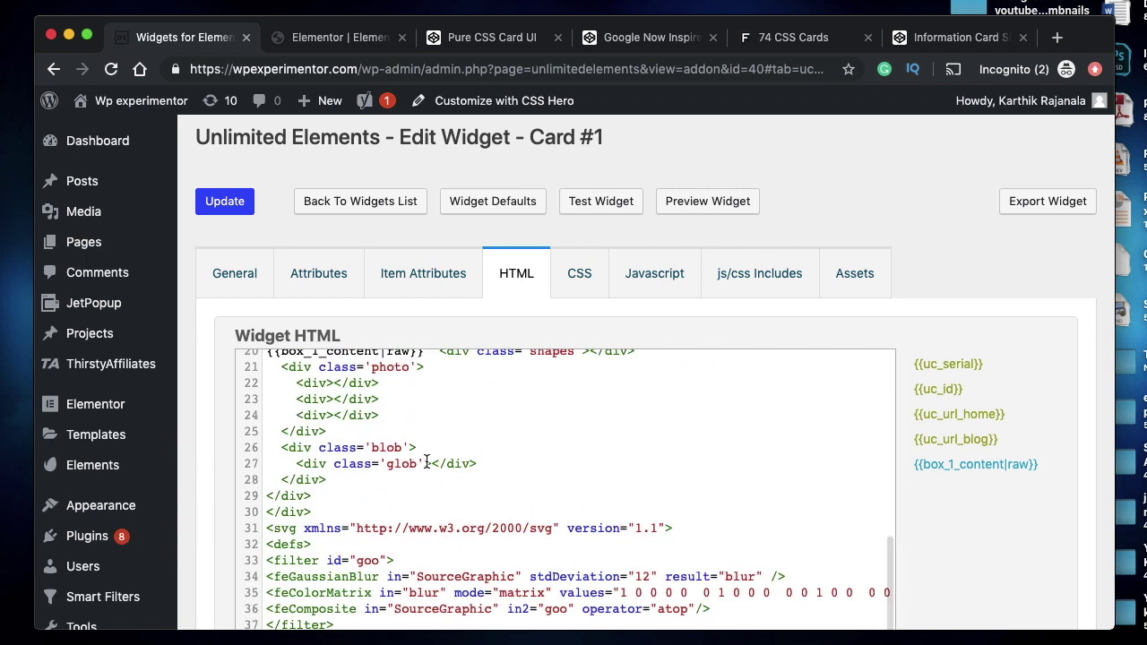
scroll(425, 462, up, 1)
scroll(425, 462, down, 1)
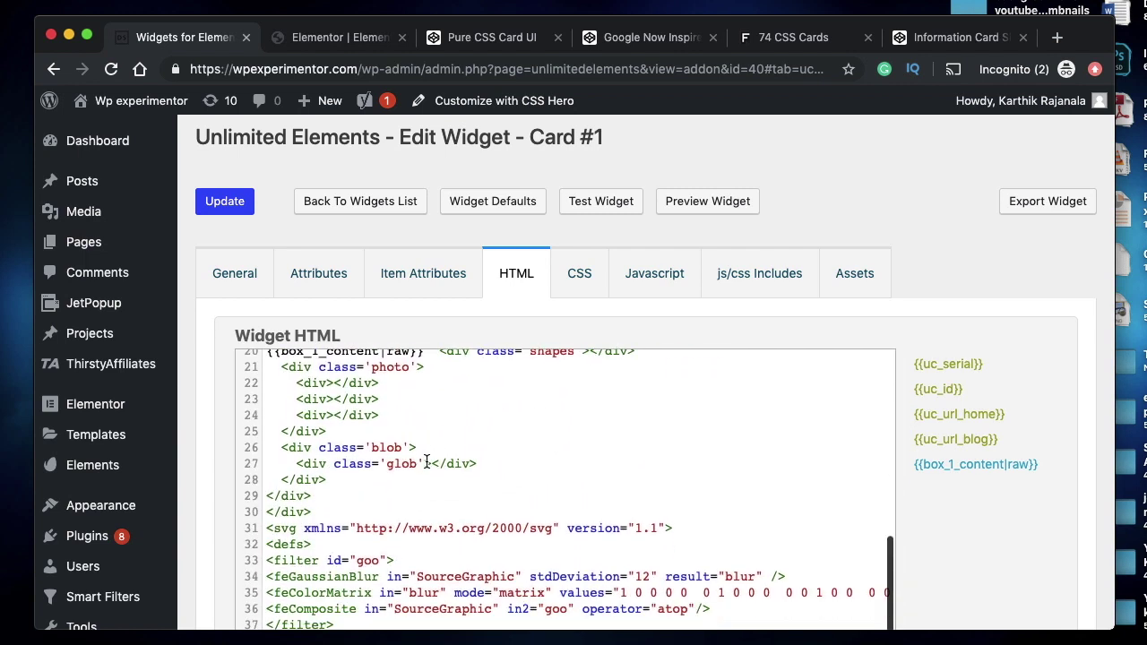
click(577, 289)
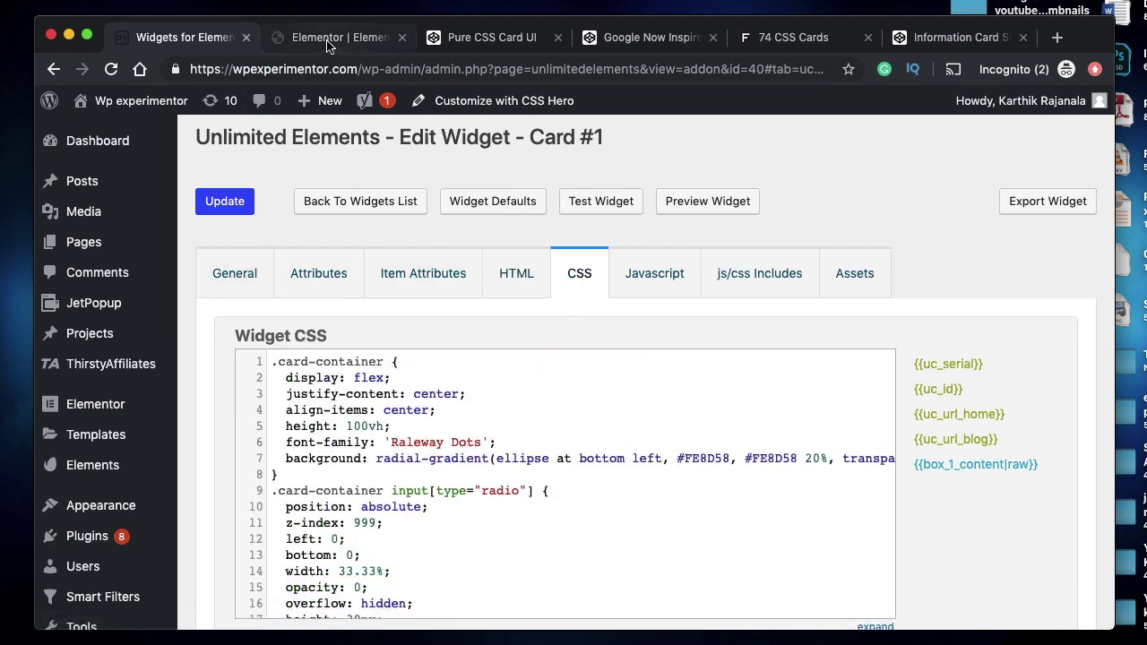
- In the Elementor editor, flip the card's first and second slides to test them
click(329, 45)
click(595, 448)
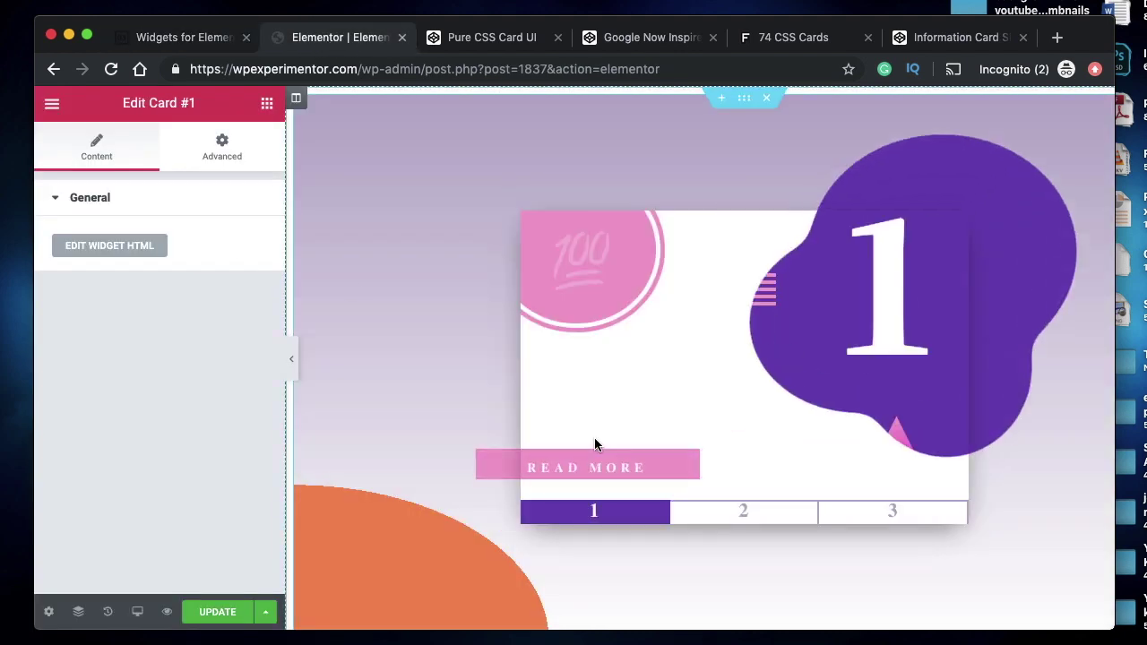
click(752, 518)
click(637, 466)
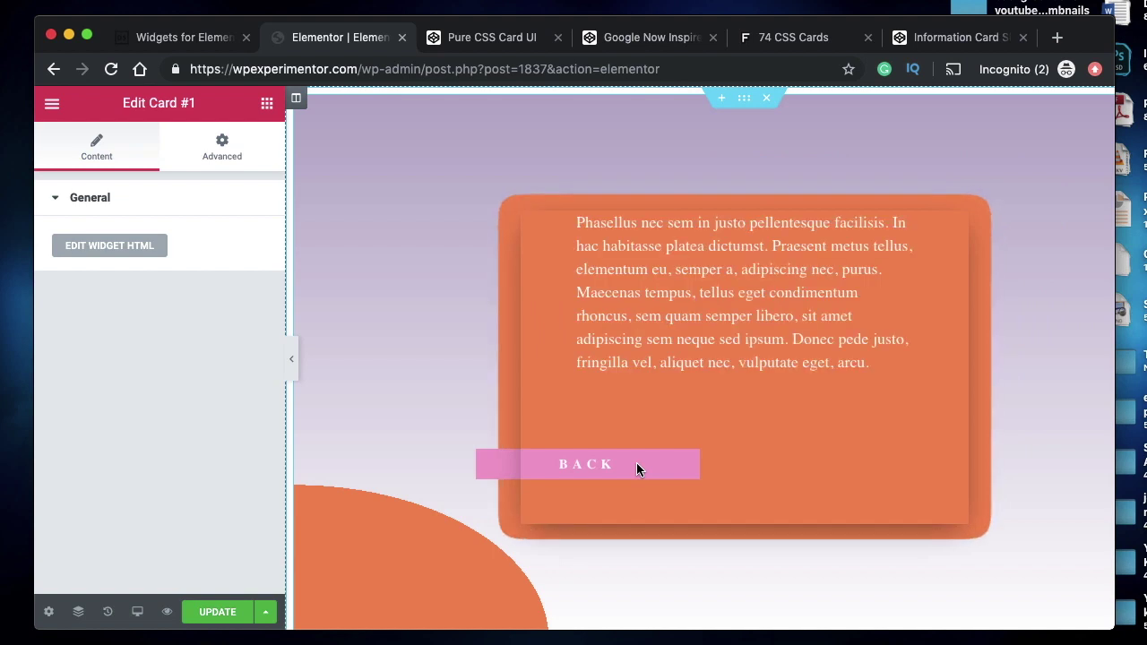
click(636, 466)
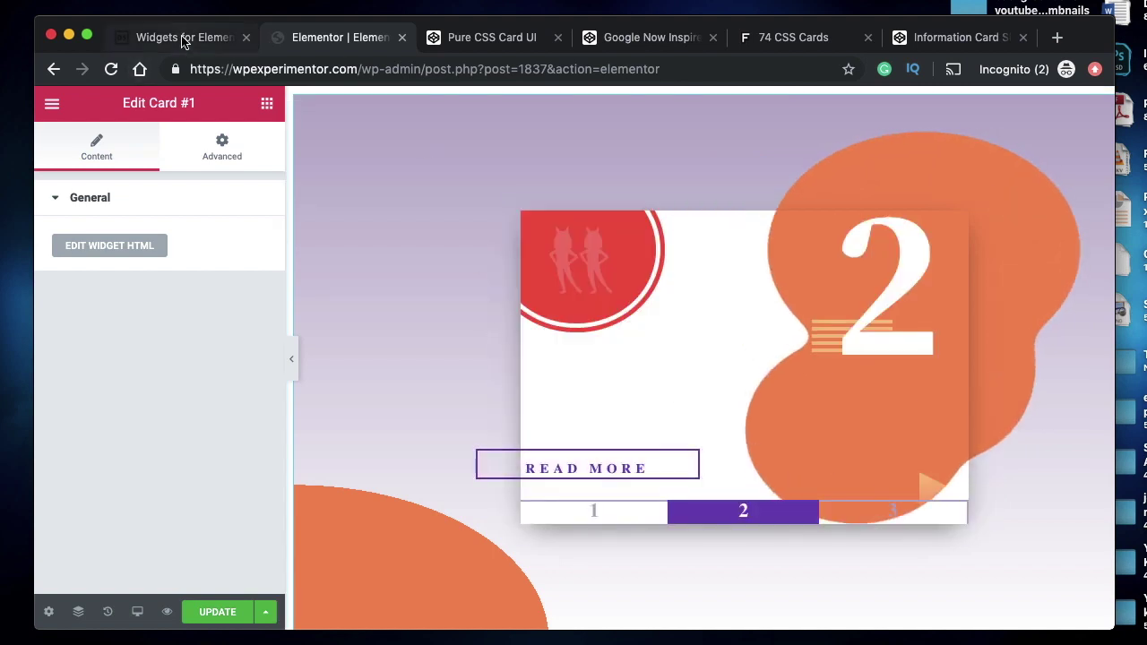
- Reload the Elementor editor, confirm the reload, and return to Card #1's HTML
click(110, 70)
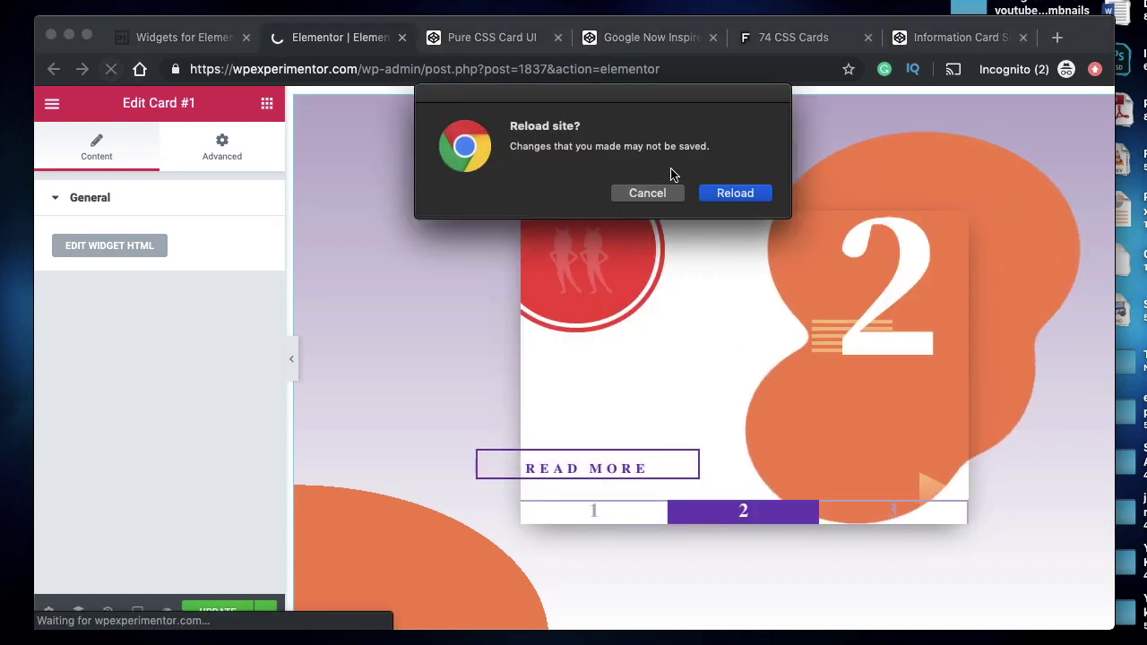
click(721, 195)
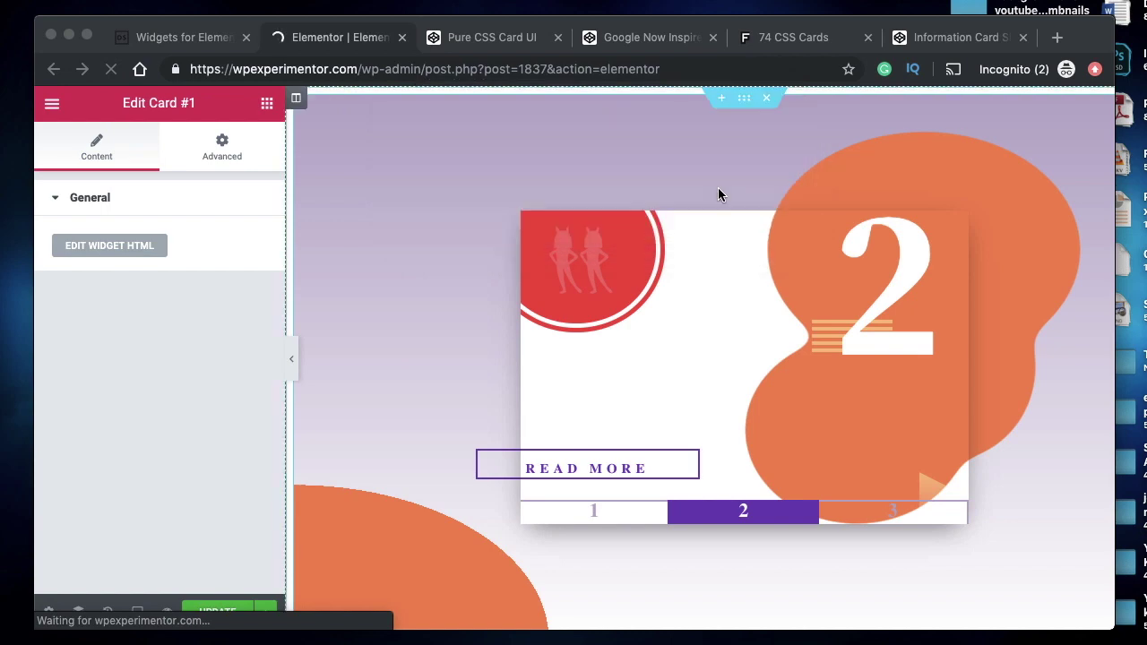
click(172, 35)
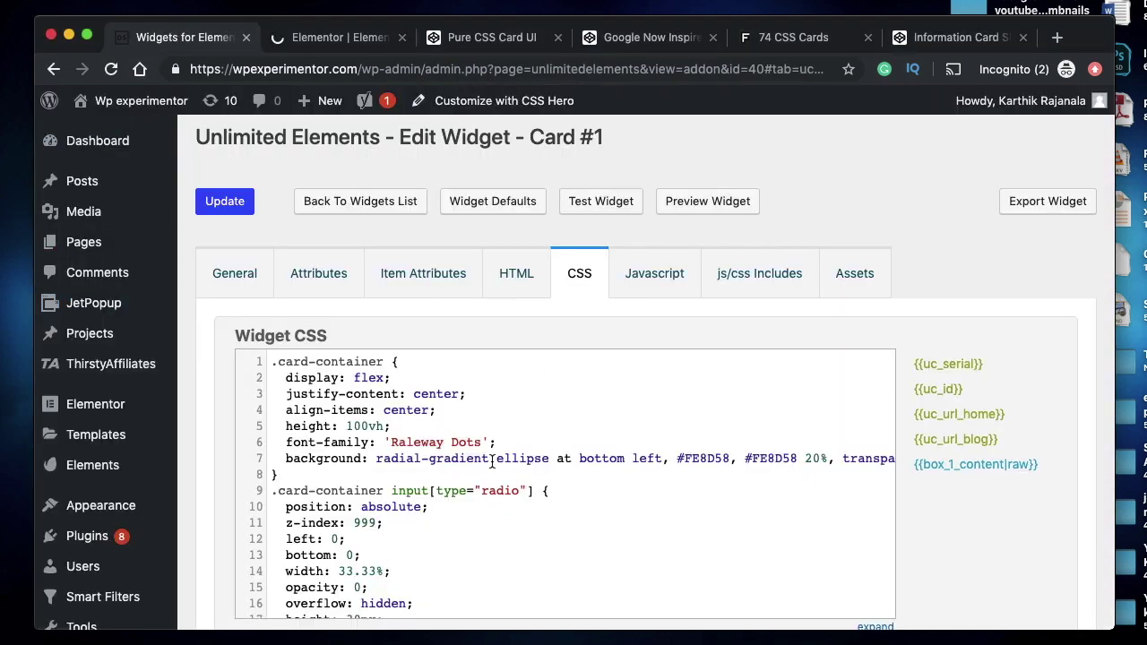
click(518, 278)
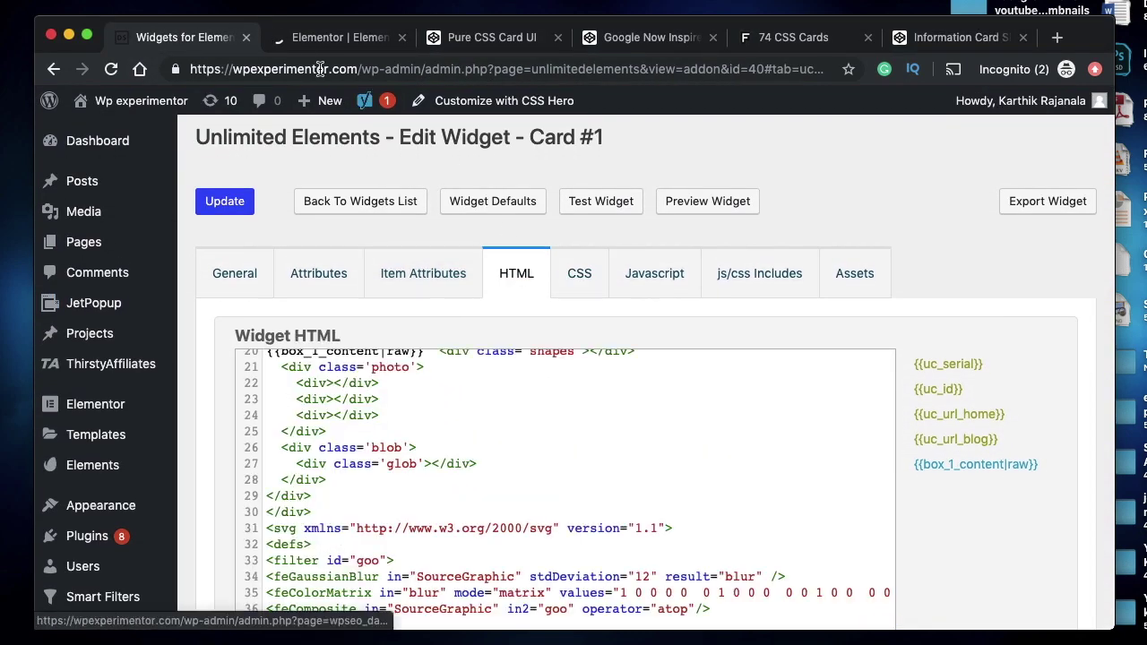
click(314, 44)
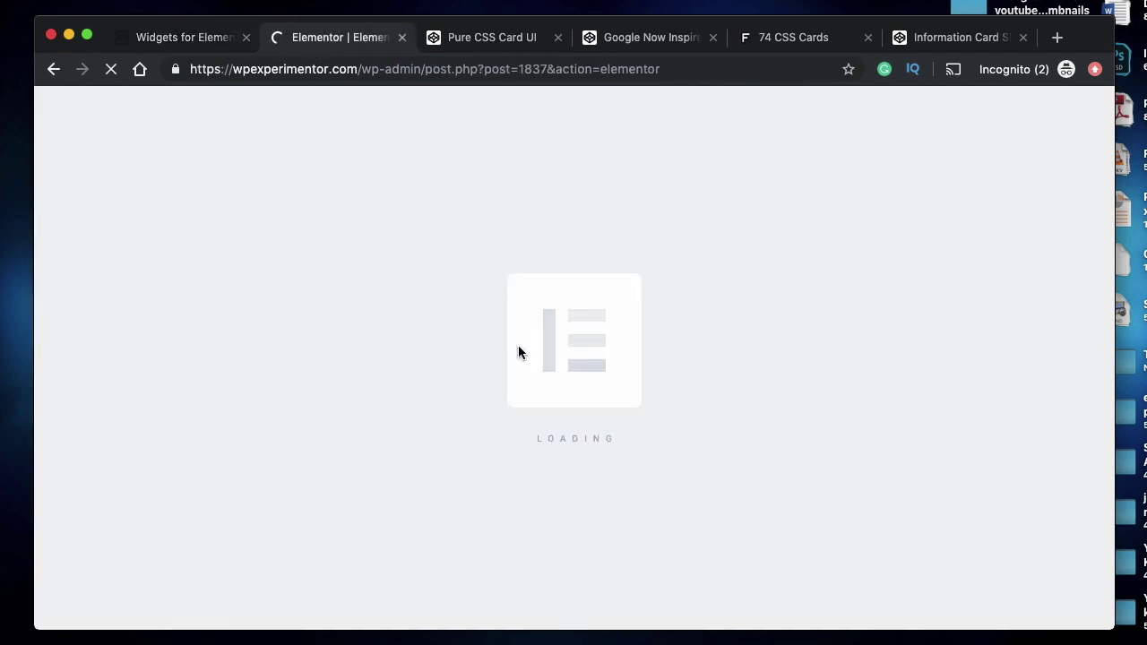
click(180, 41)
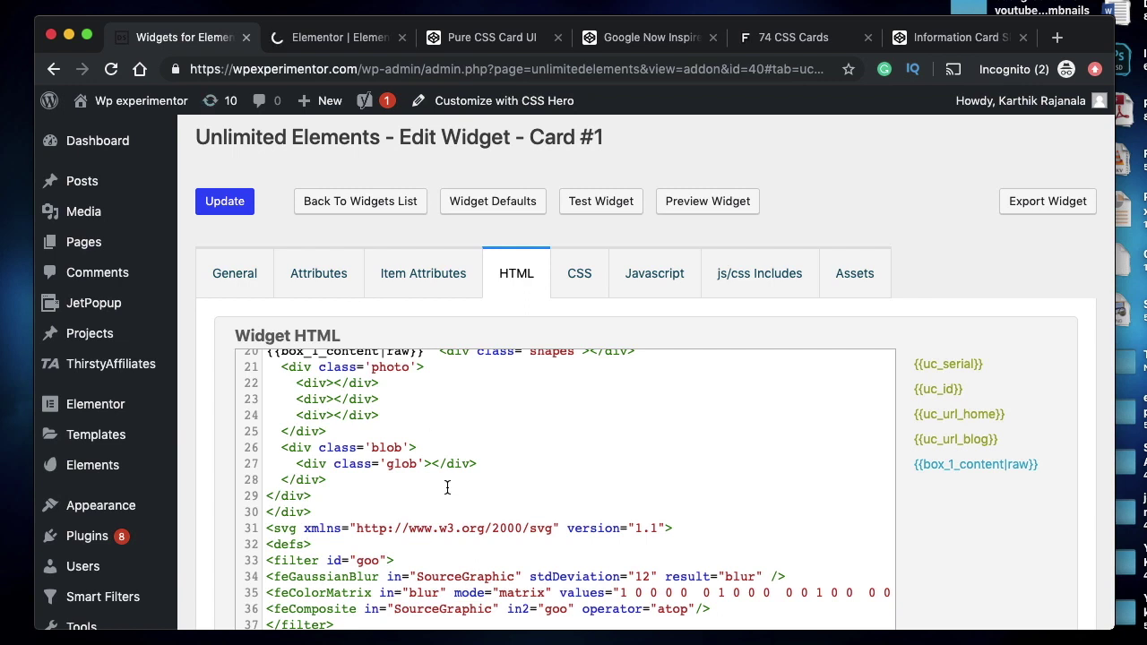
scroll(447, 487, up, 4)
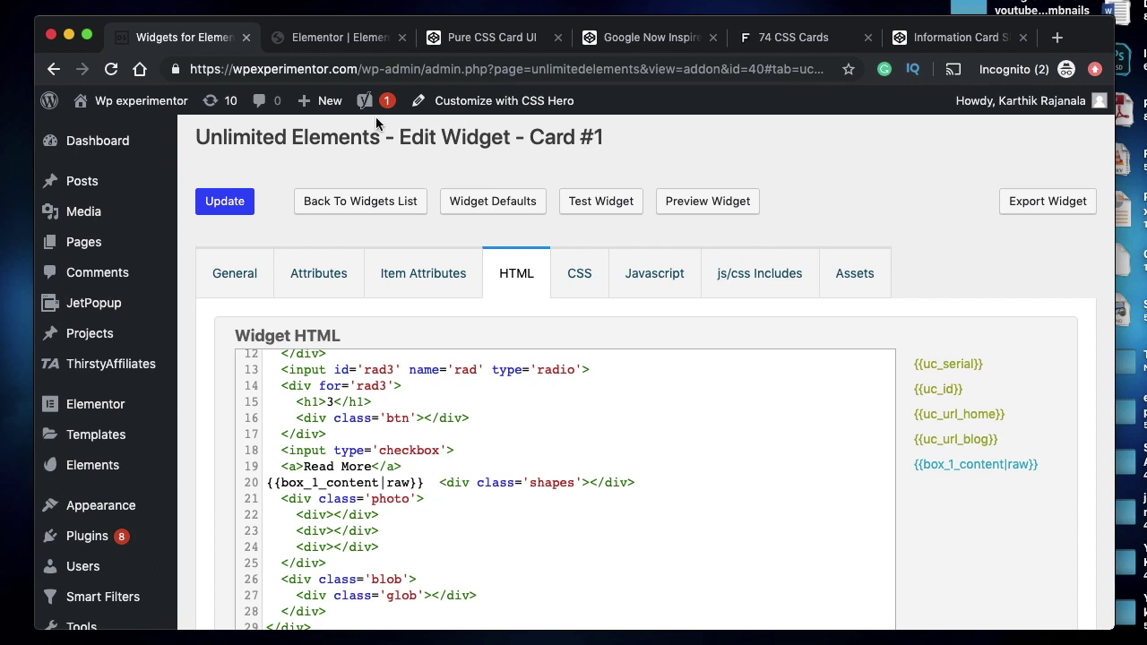
- Replace Card #1's Box 1 content 'Default value' with 'This is some text for you'
click(337, 39)
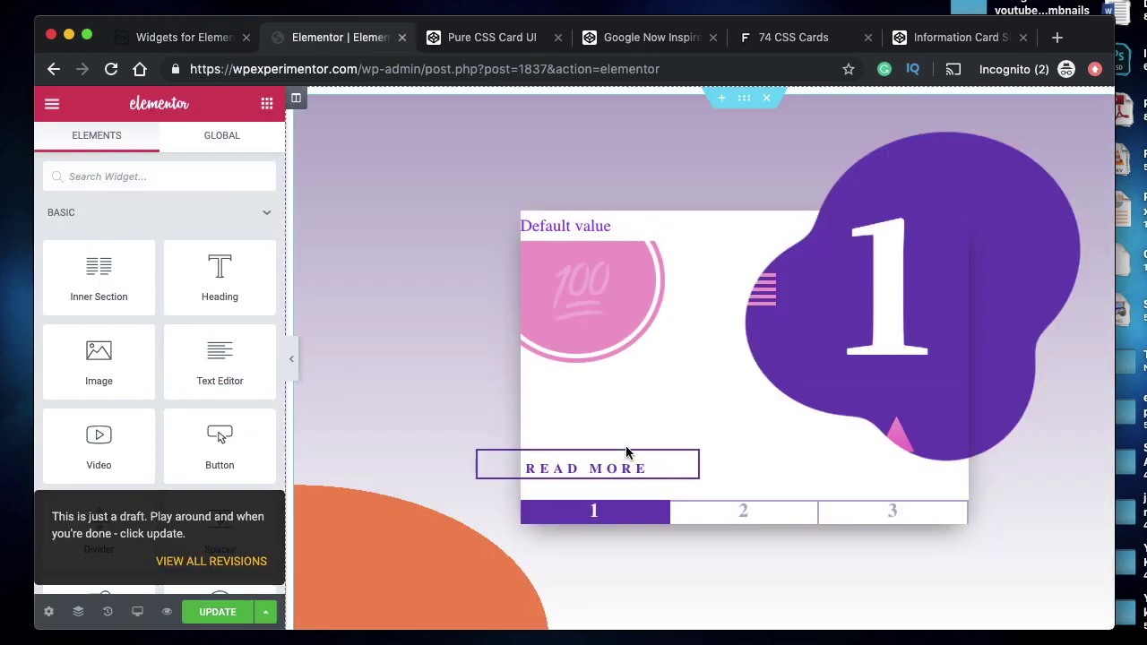
click(422, 313)
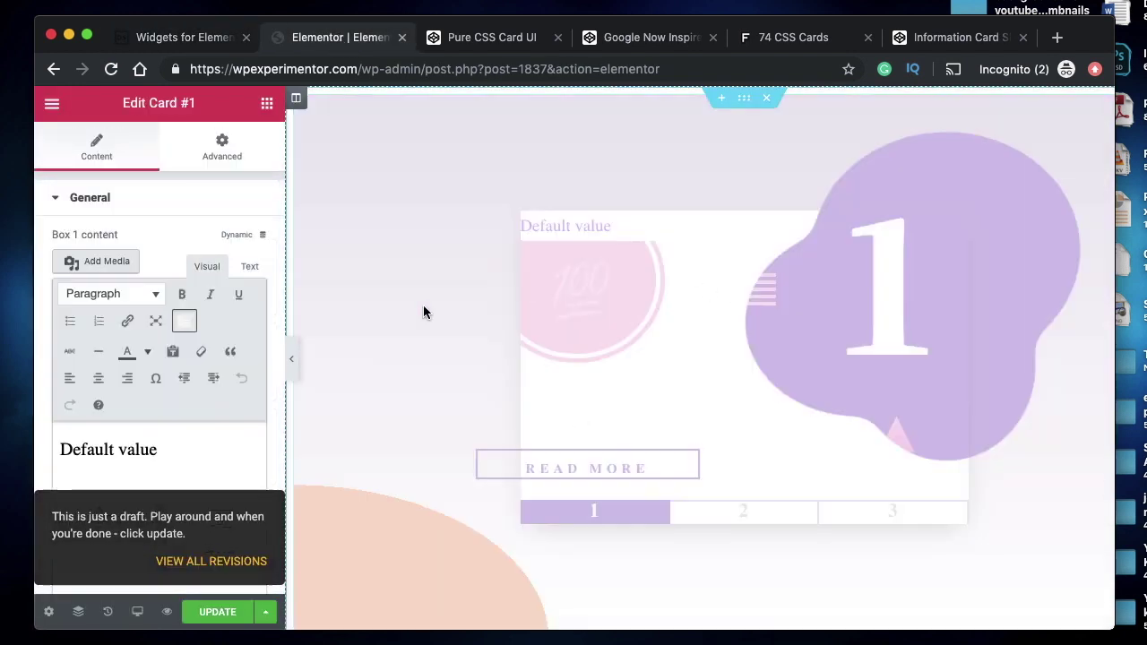
triple_click(129, 457)
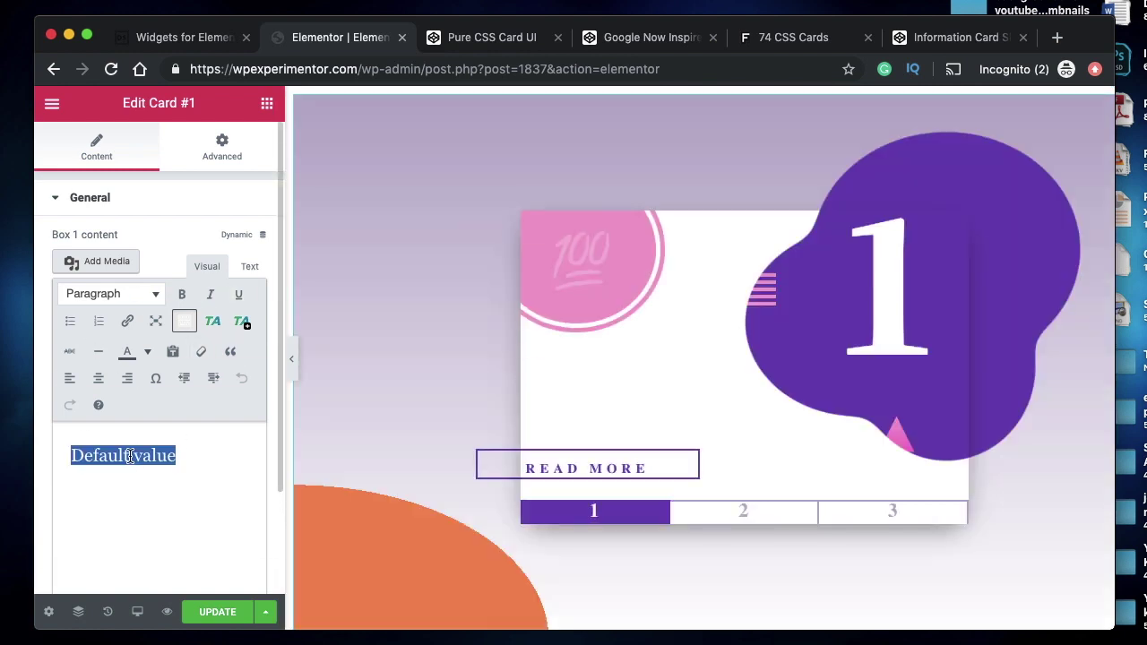
text(En)
text(Th)
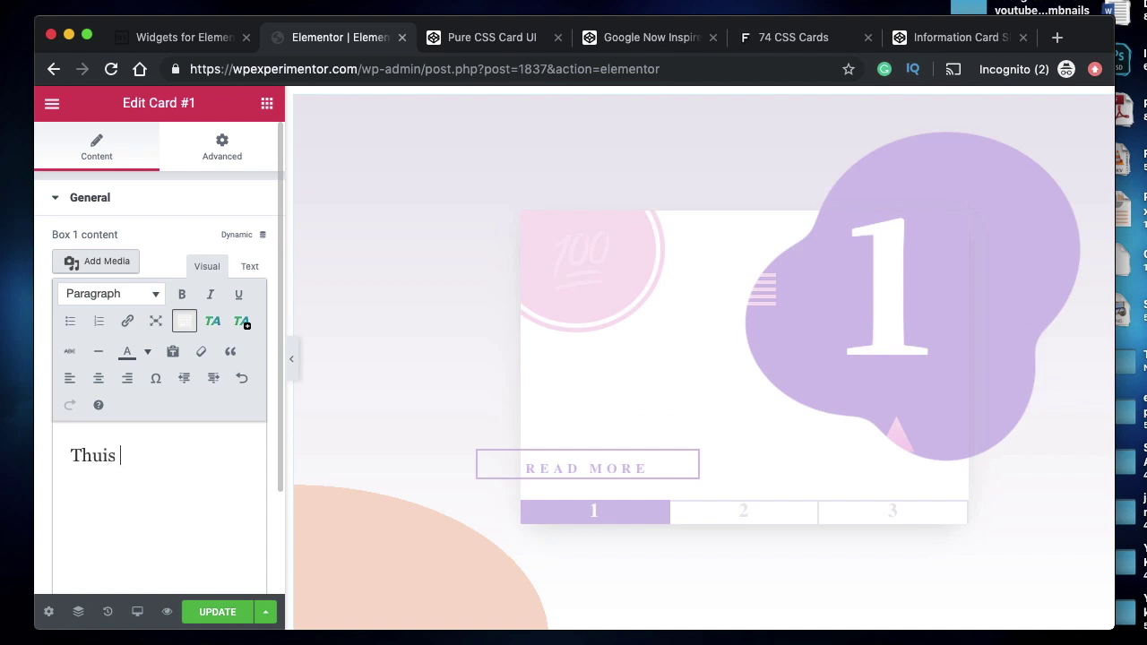
text(is is some text)
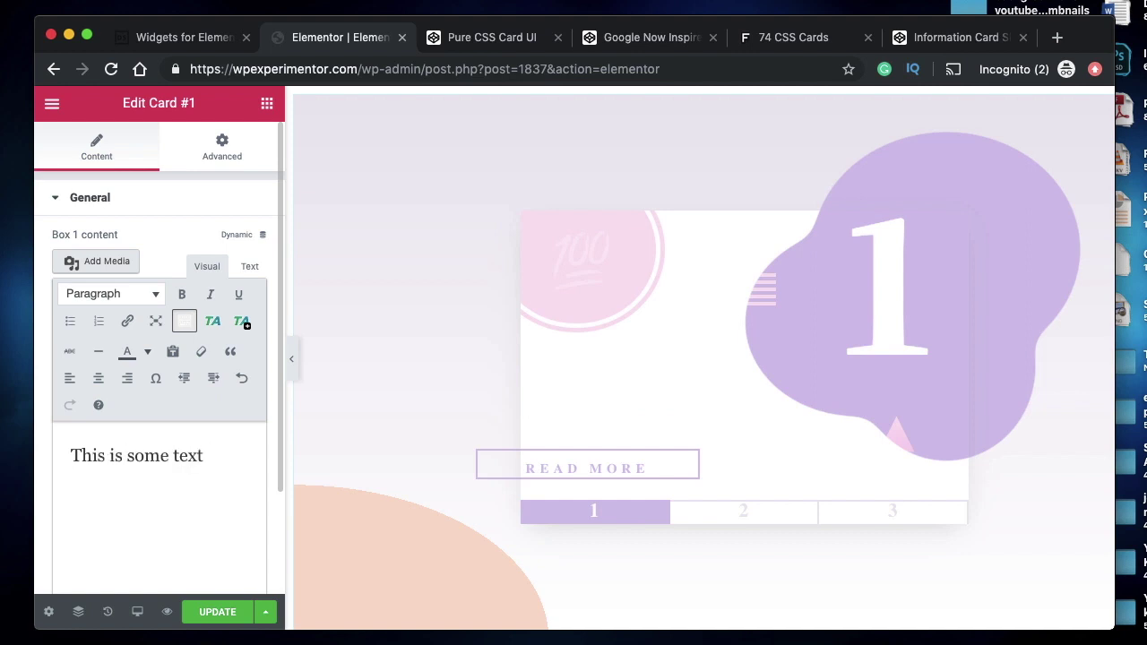
text( for you)
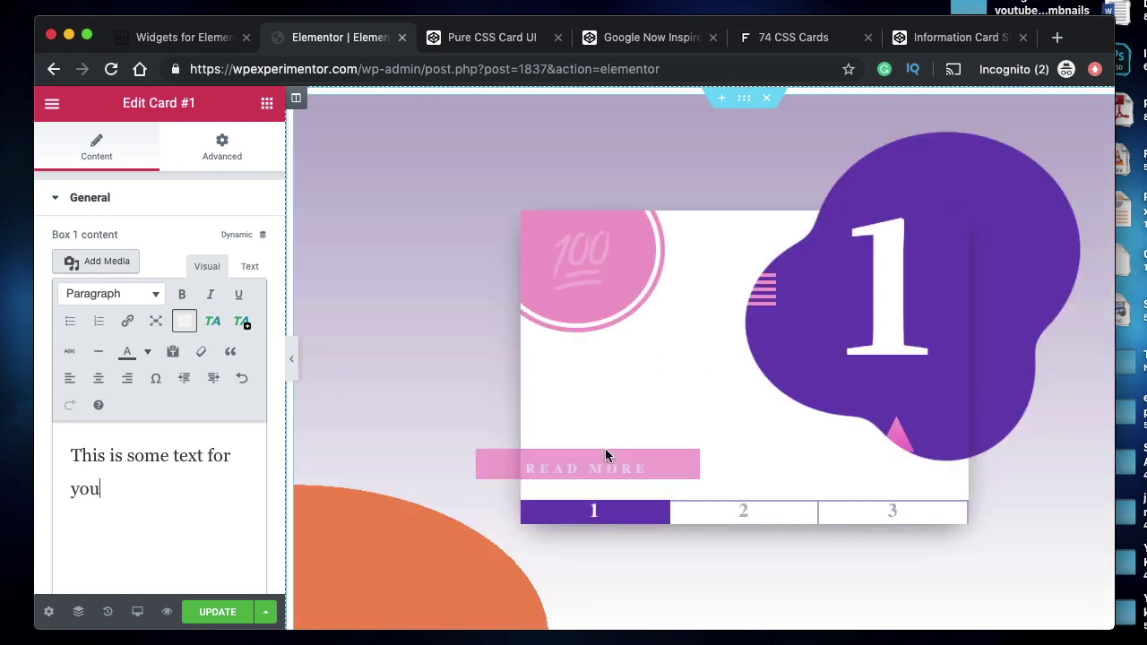
- Flip the card to see the new back text and point out the box_1_content line in the HTML
click(605, 457)
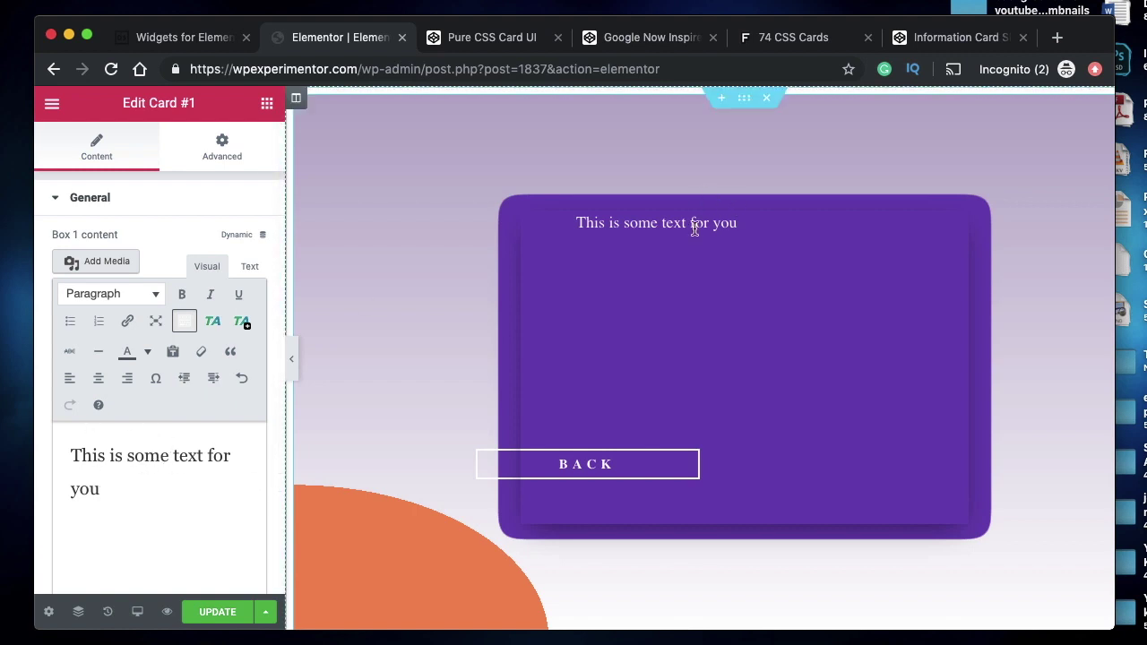
click(610, 469)
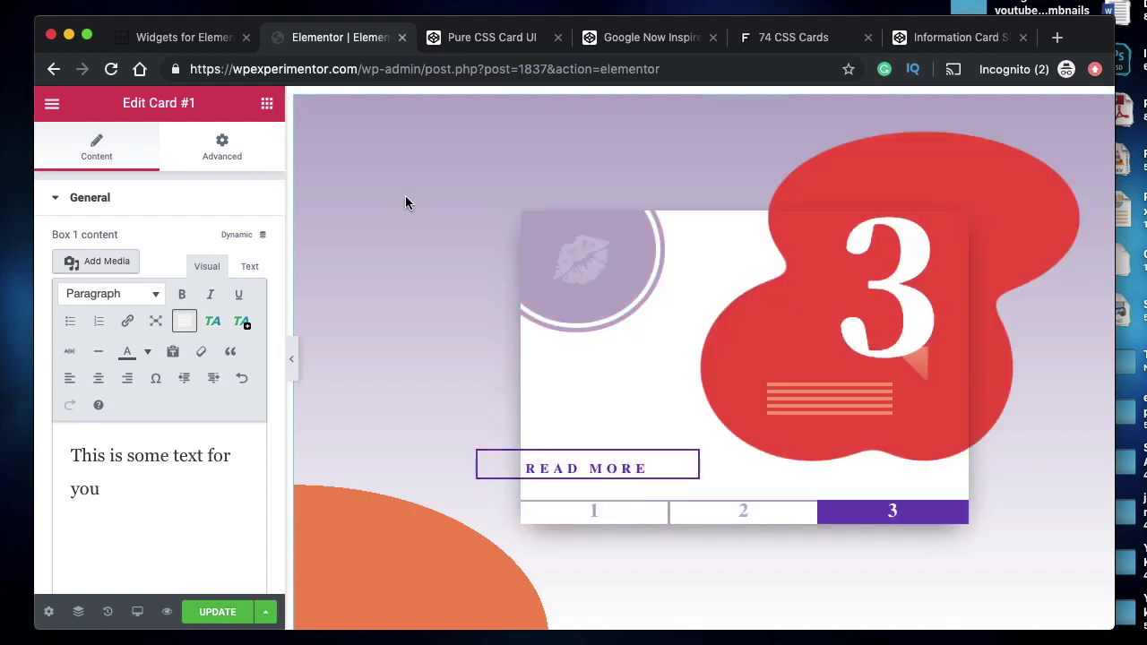
click(160, 39)
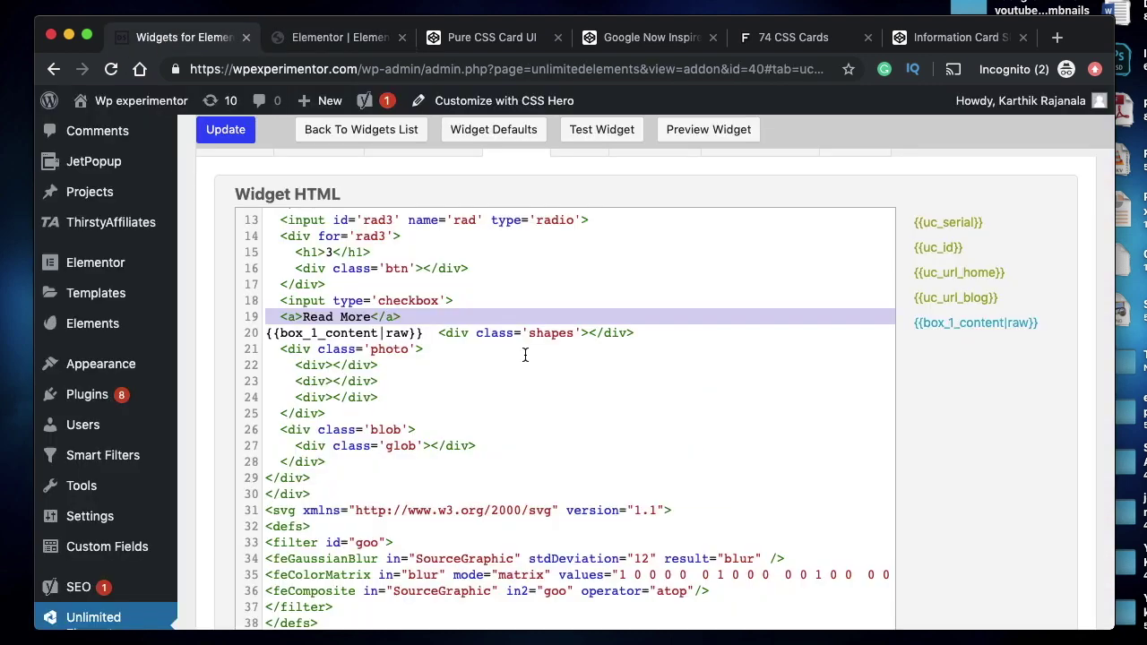
click(387, 332)
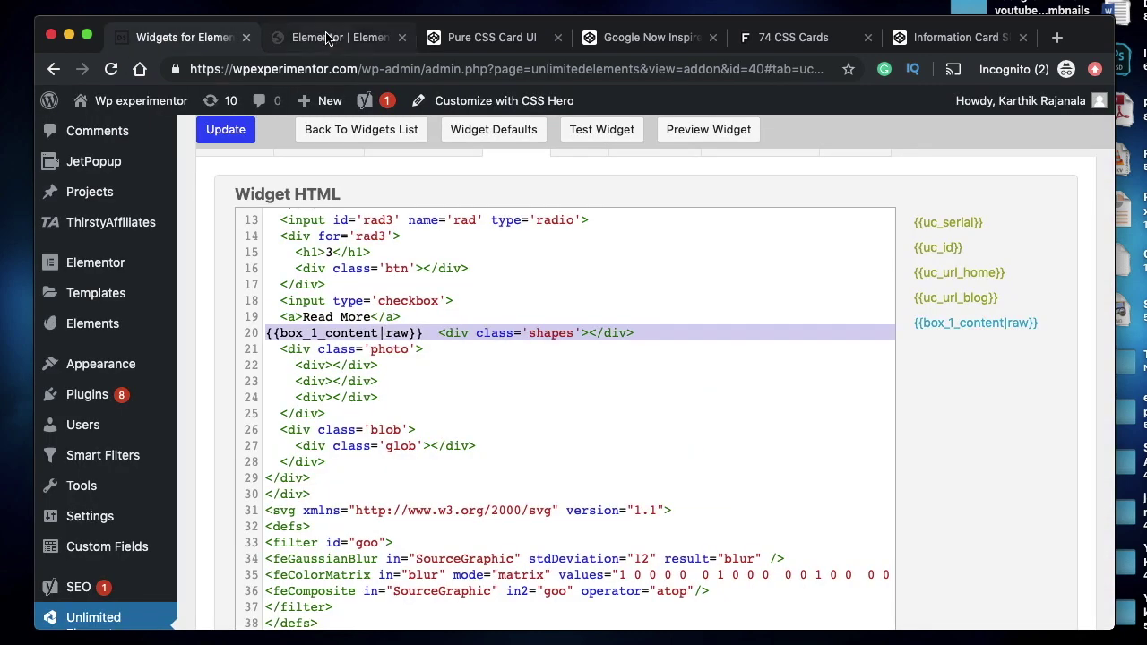
- Recheck the back text on slides 1 and 2 of the card in Elementor
click(329, 37)
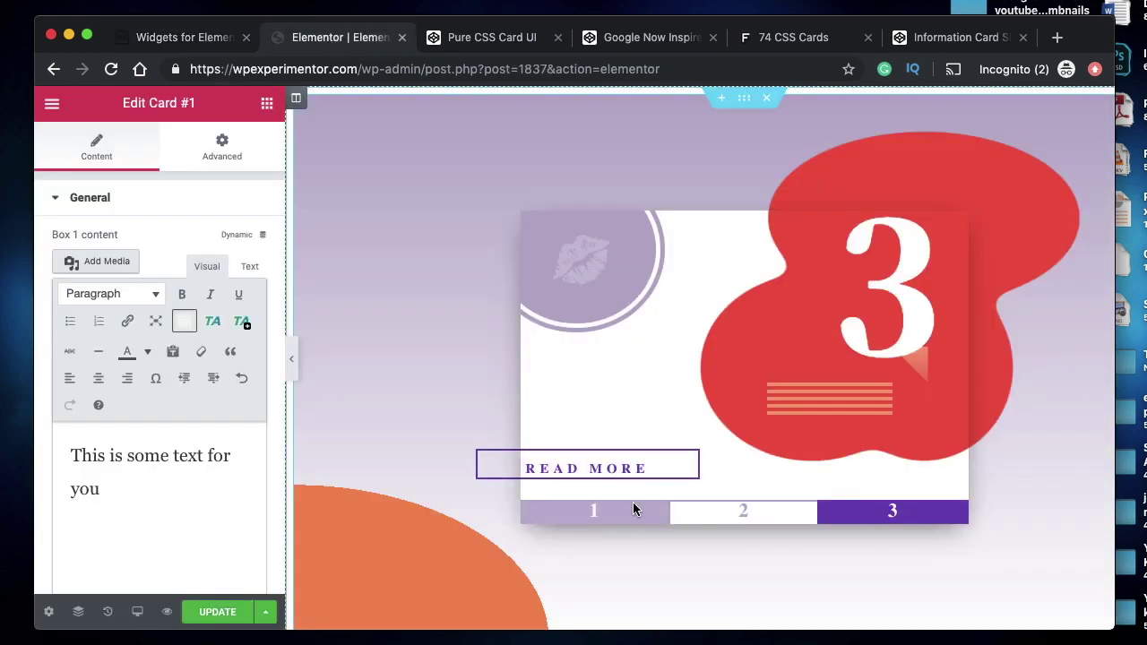
click(673, 469)
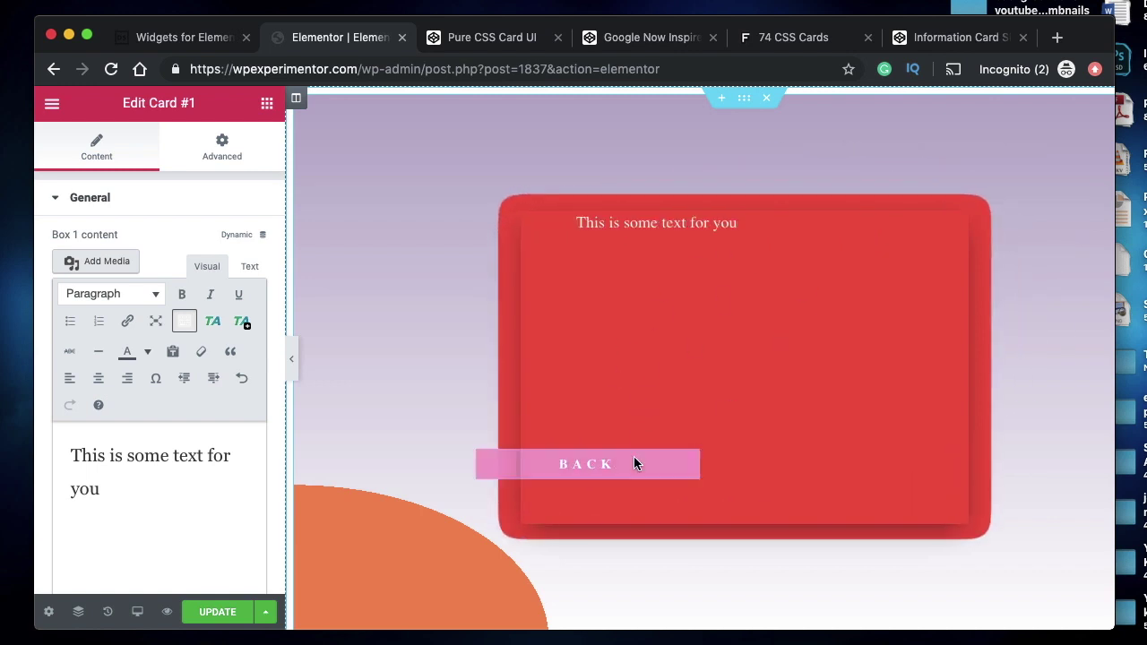
click(633, 464)
click(729, 519)
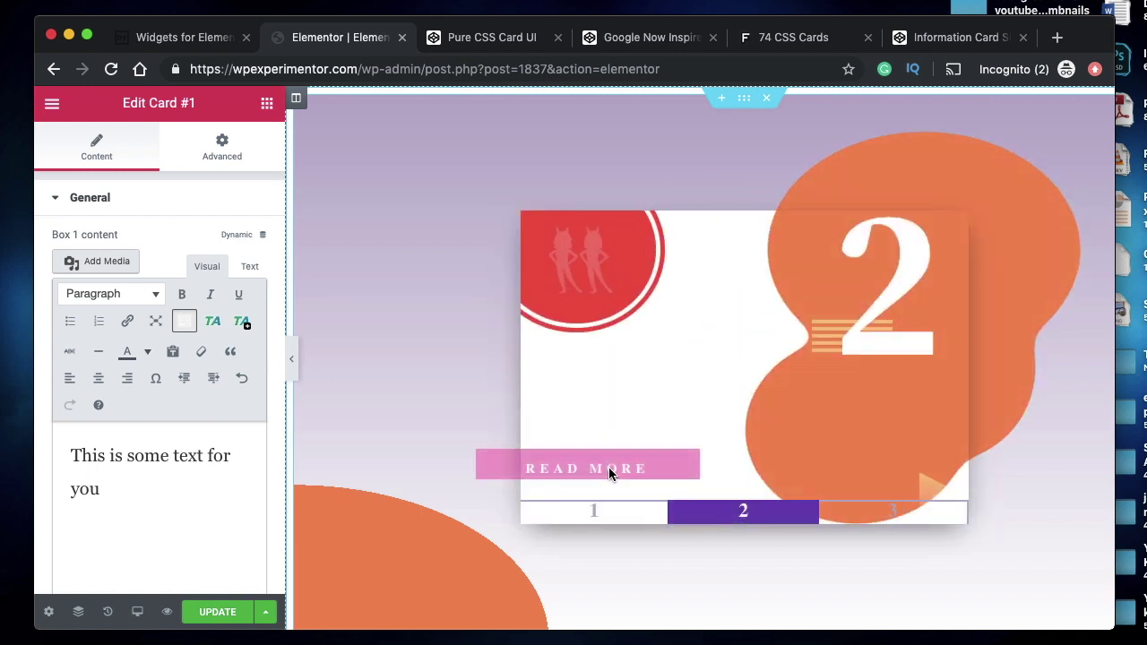
click(609, 467)
click(609, 467)
- Close the Pure CSS Card UI pen, flip the blue 9 card, and enlarge the code panes
click(481, 38)
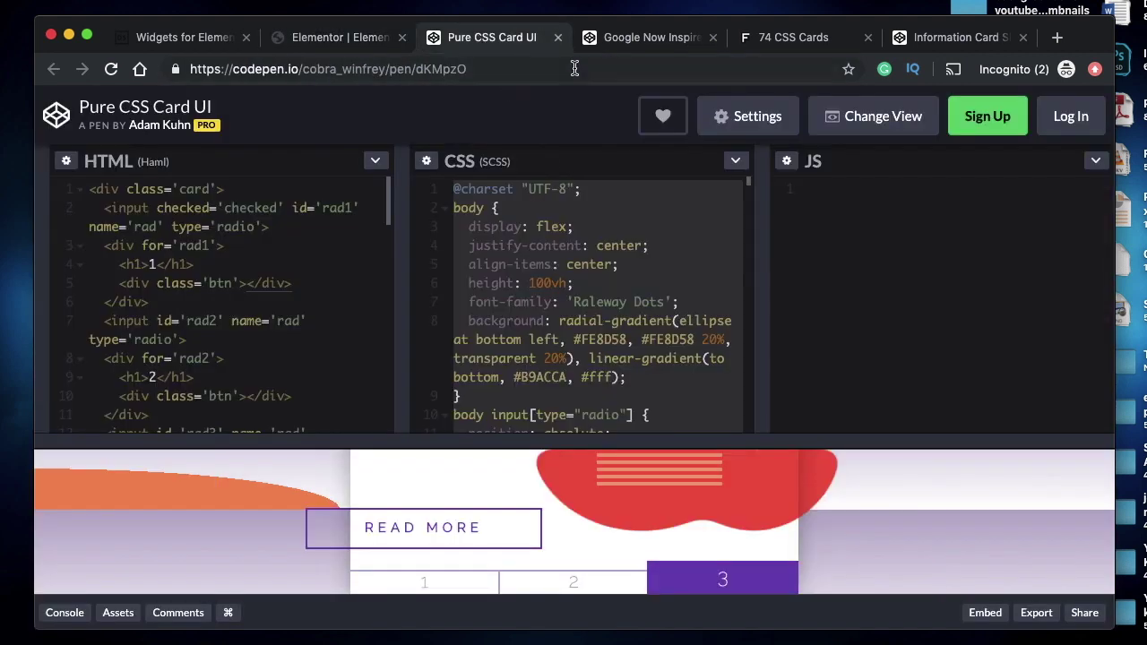
click(559, 37)
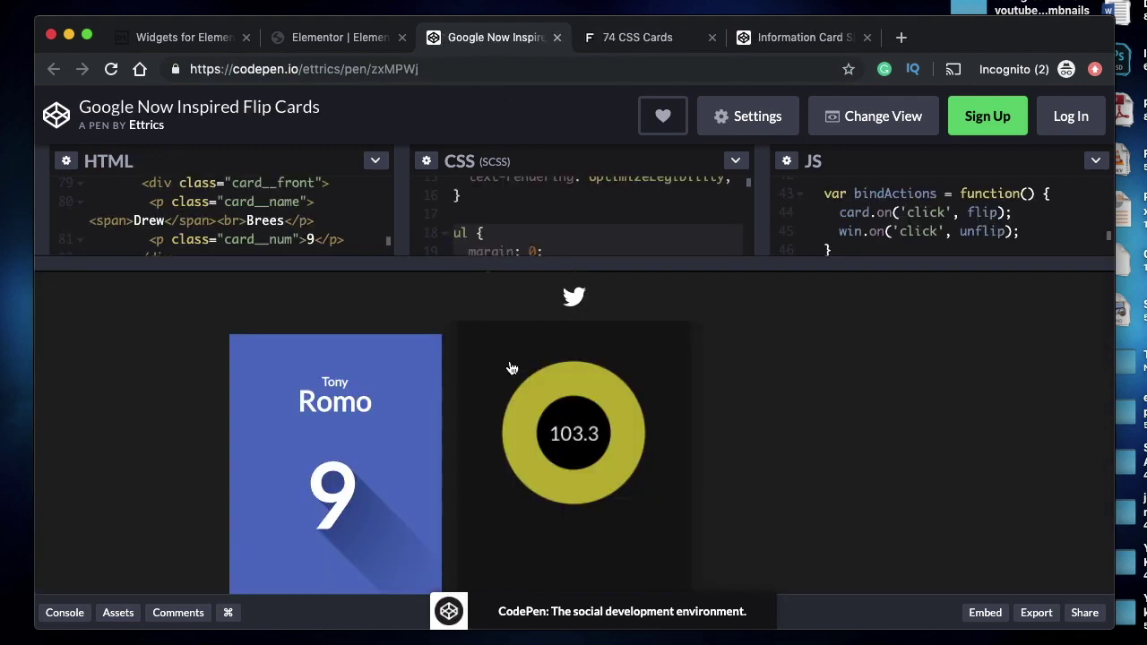
scroll(525, 383, down, 2)
click(404, 395)
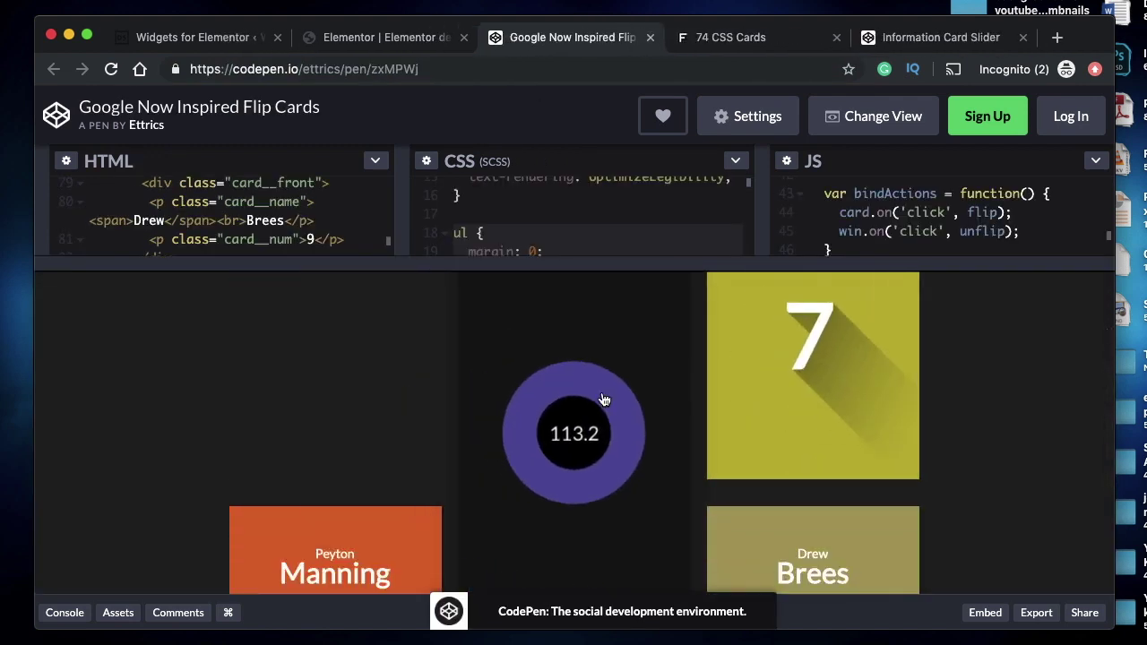
scroll(604, 400, up, 2)
drag(555, 267, 413, 463)
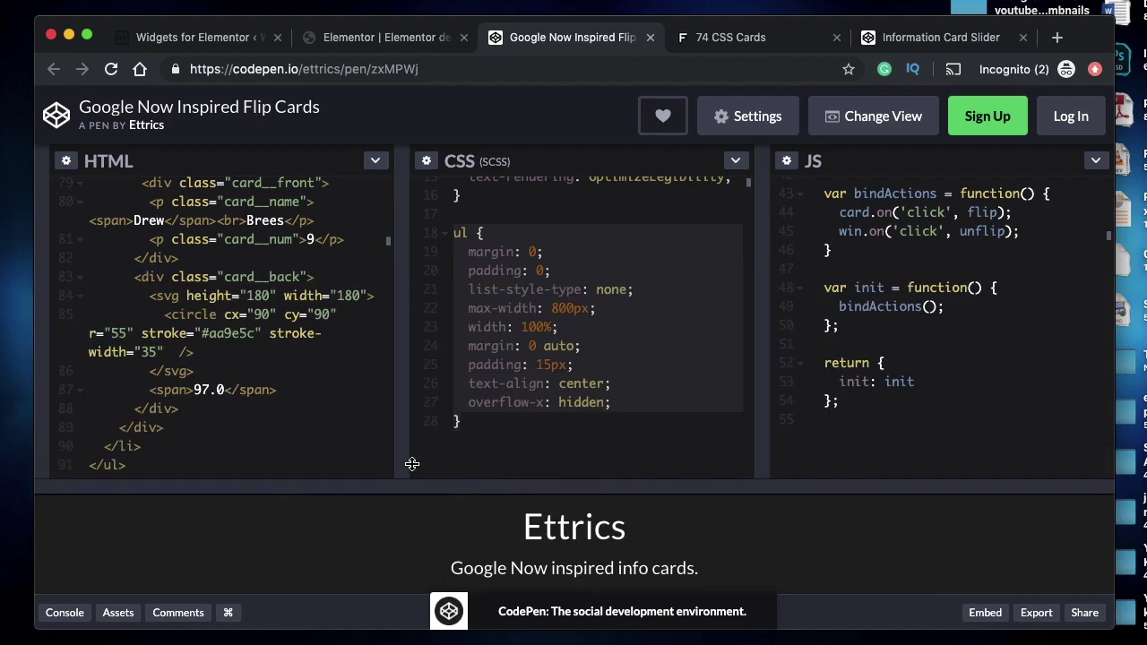
- Scroll through the pen's code and select the body selector in the CSS
click(581, 308)
scroll(948, 265, up, 10)
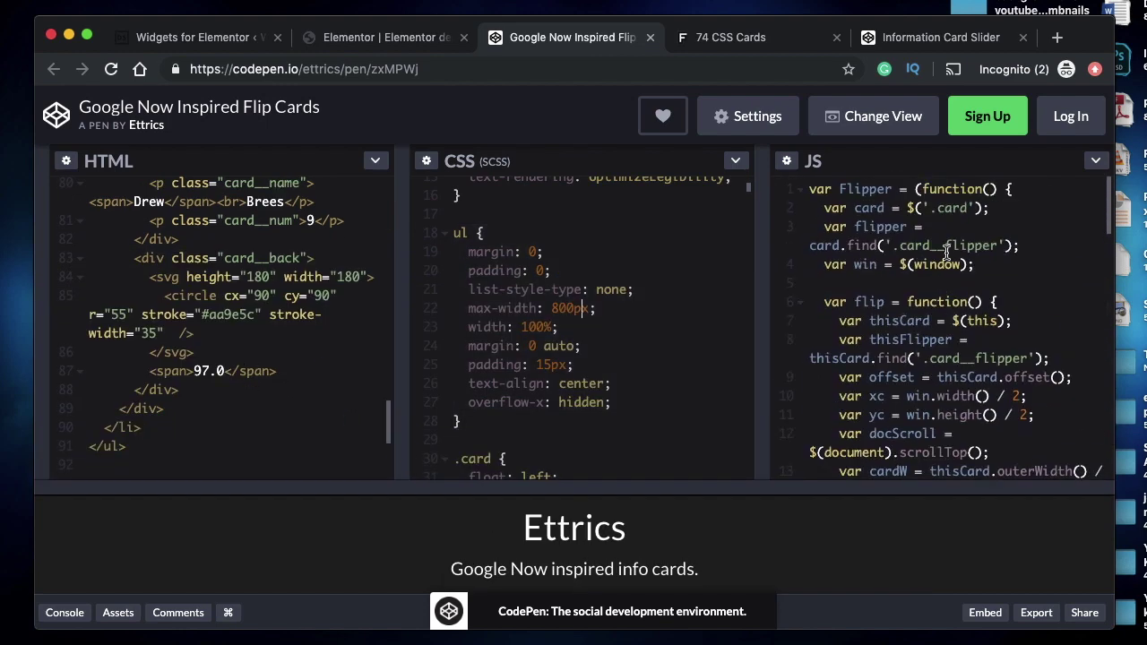
scroll(909, 333, down, 10)
scroll(187, 316, up, 5)
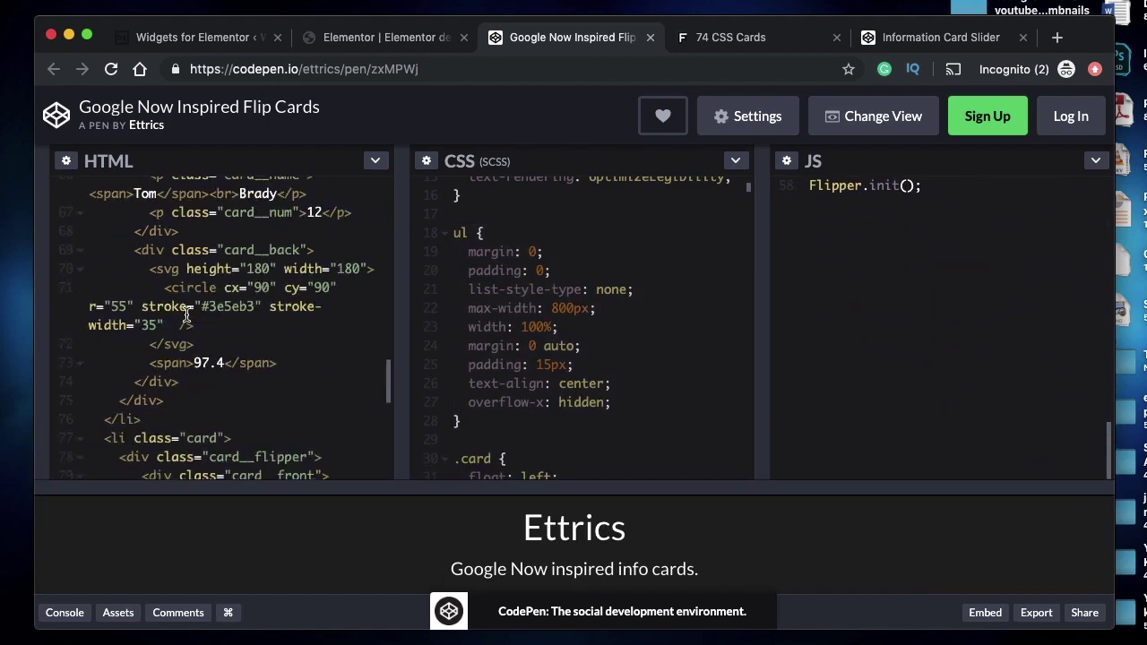
scroll(186, 316, up, 10)
scroll(565, 283, up, 5)
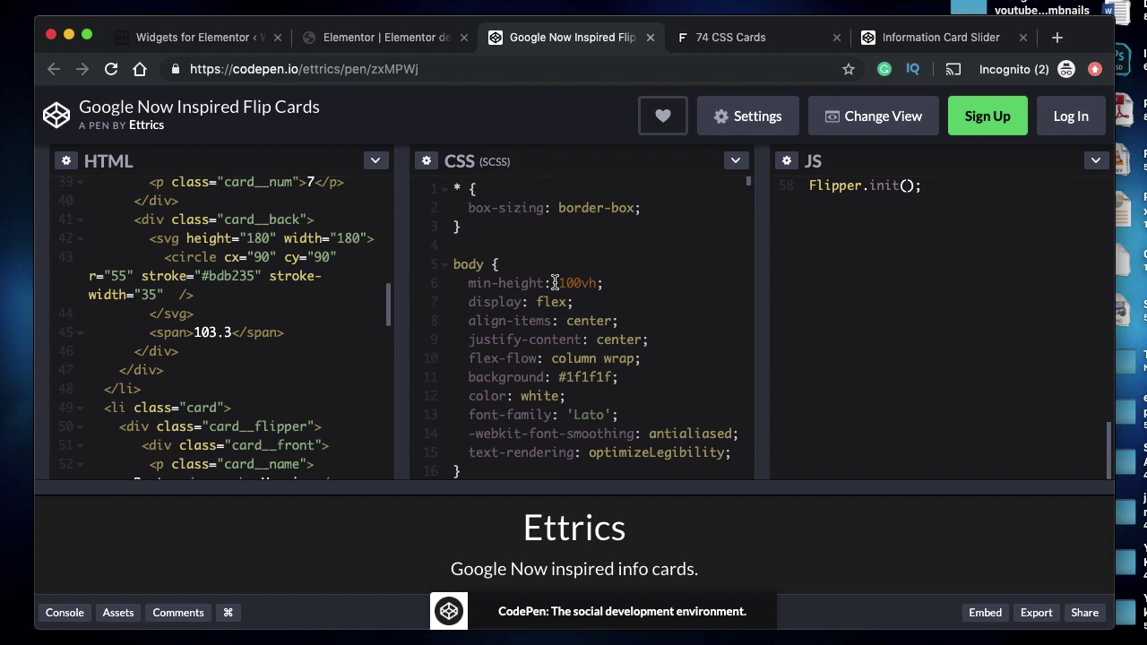
double_click(468, 266)
click(594, 359)
scroll(593, 358, down, 5)
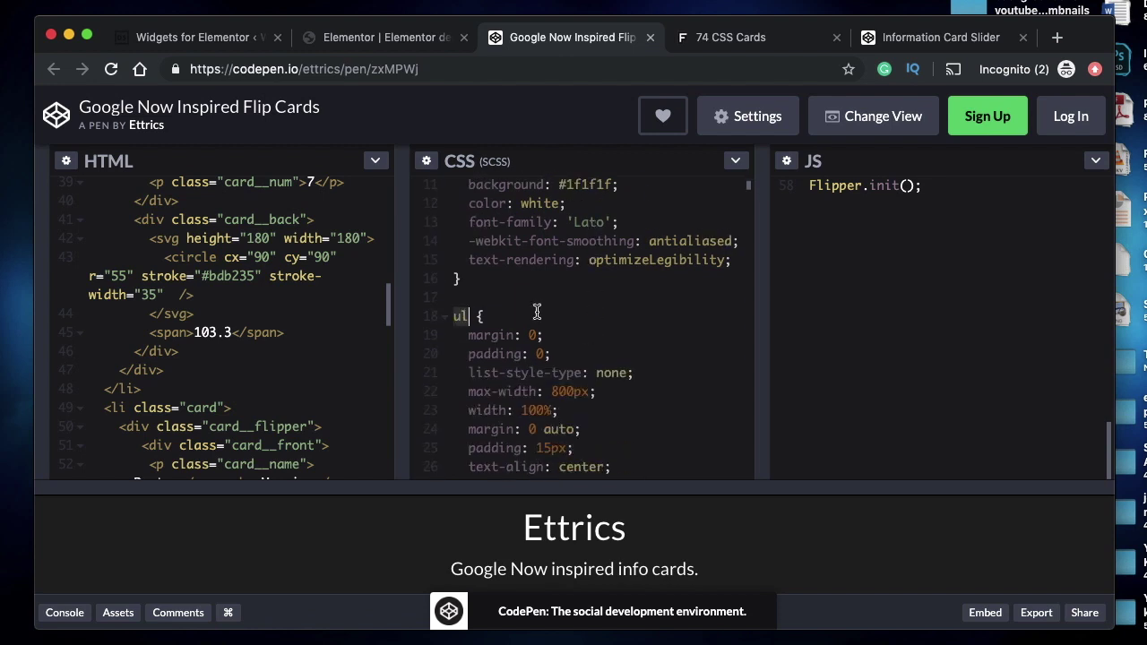
scroll(654, 392, down, 8)
scroll(655, 394, up, 13)
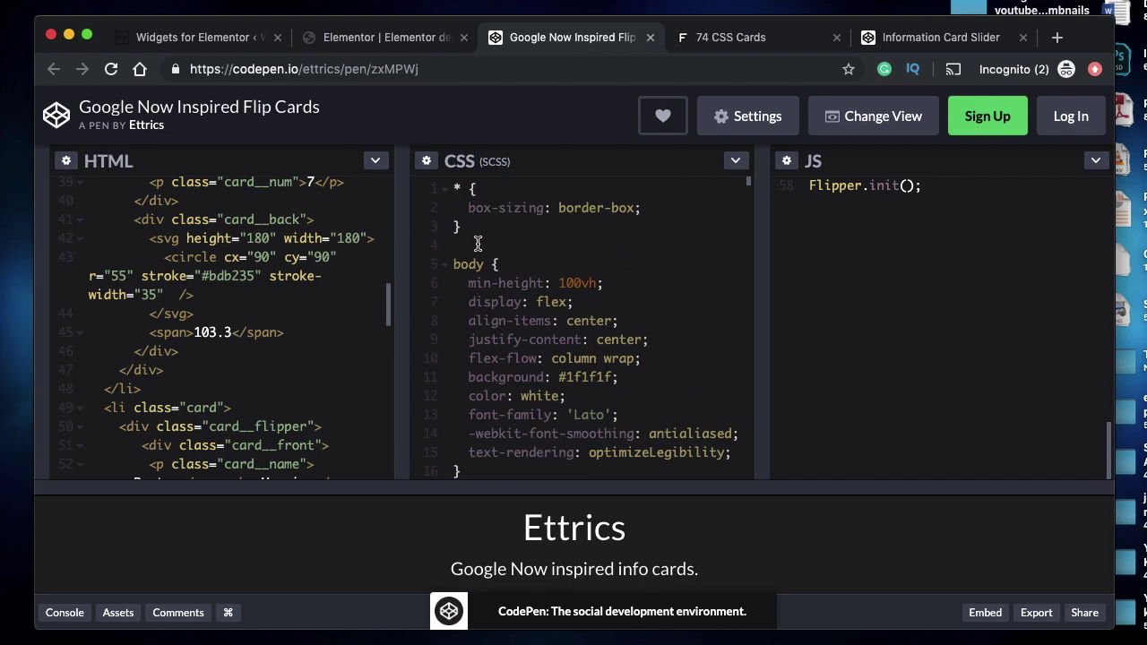
double_click(474, 264)
- Review the remaining code and drag the editor/preview divider up to enlarge the preview
scroll(253, 271, up, 15)
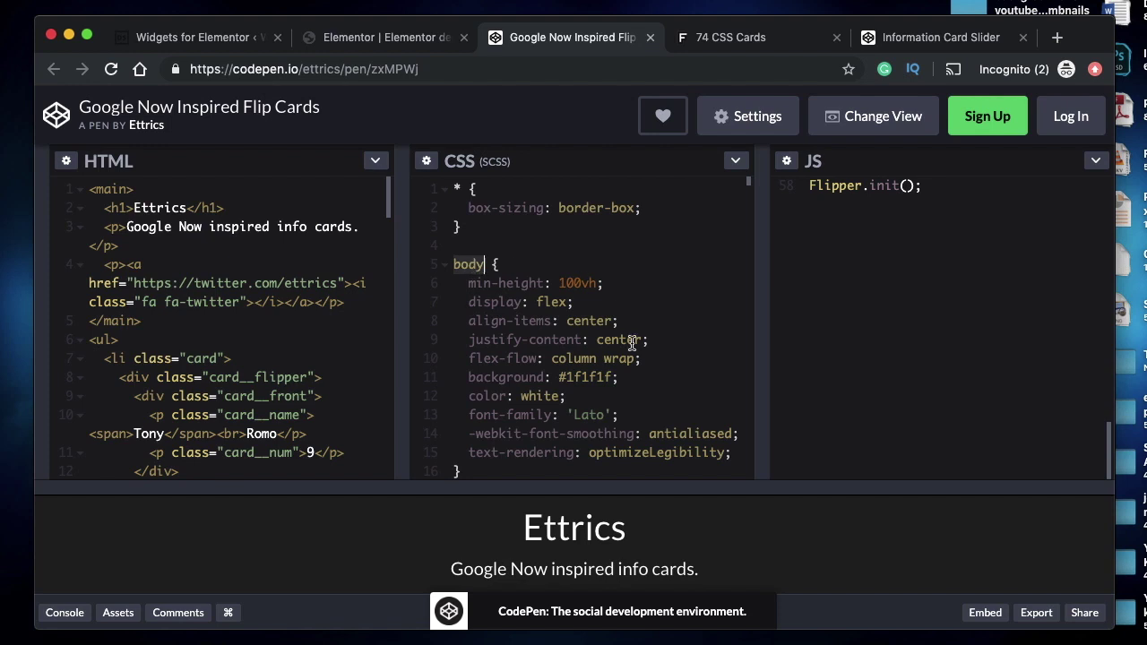
scroll(632, 343, down, 3)
scroll(632, 344, down, 1)
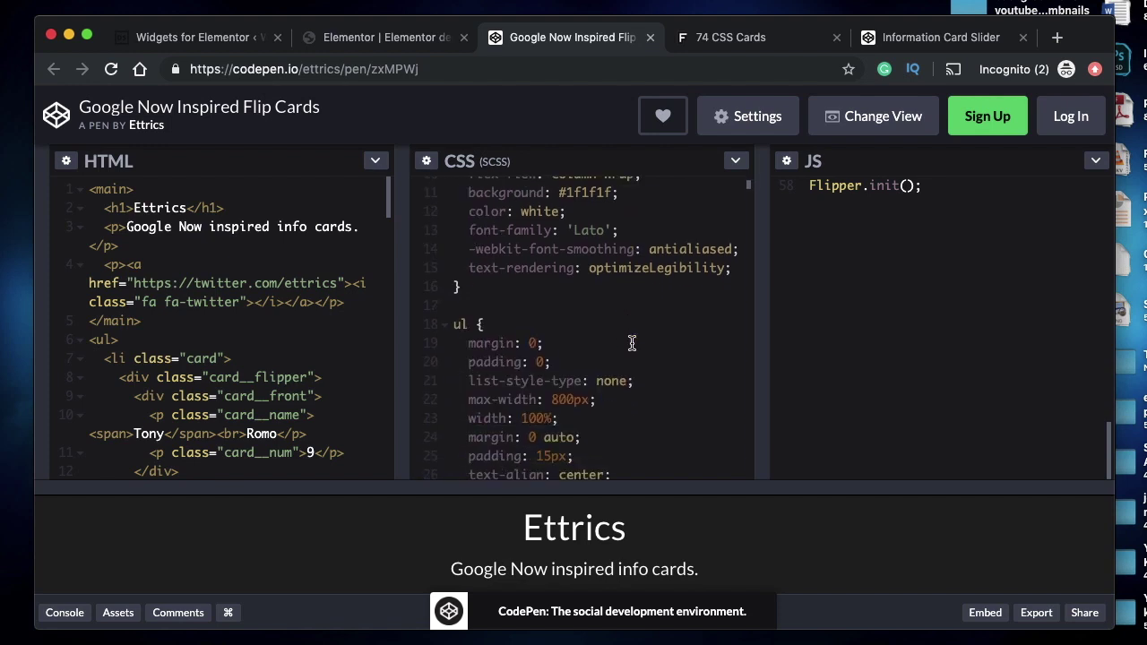
scroll(632, 343, up, 3)
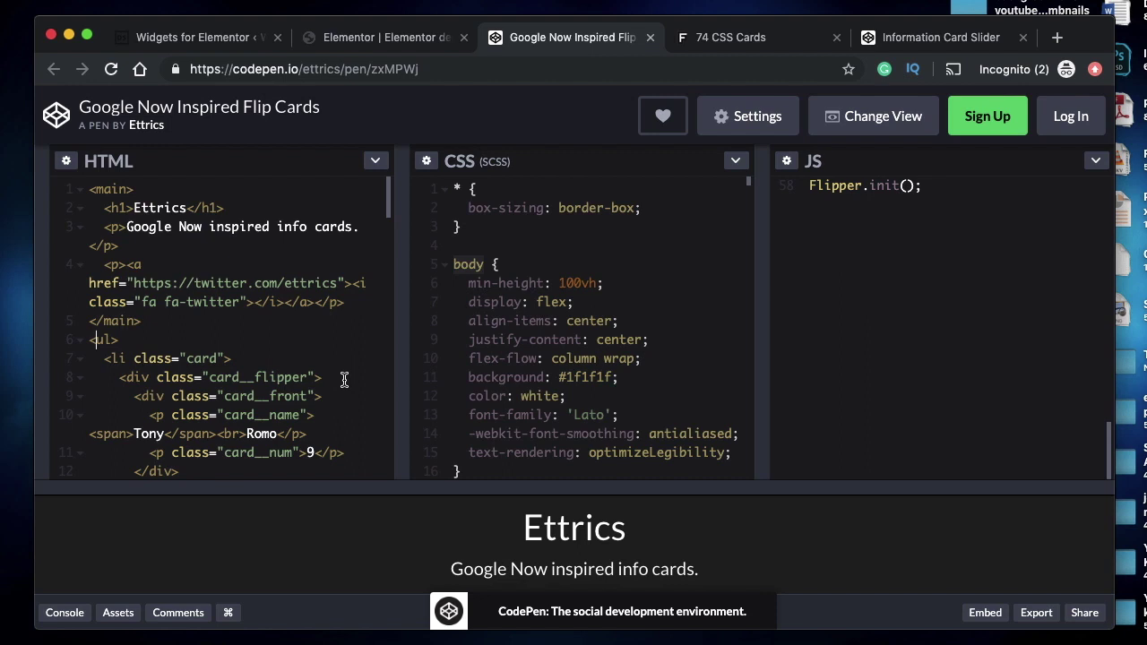
scroll(529, 471, down, 3)
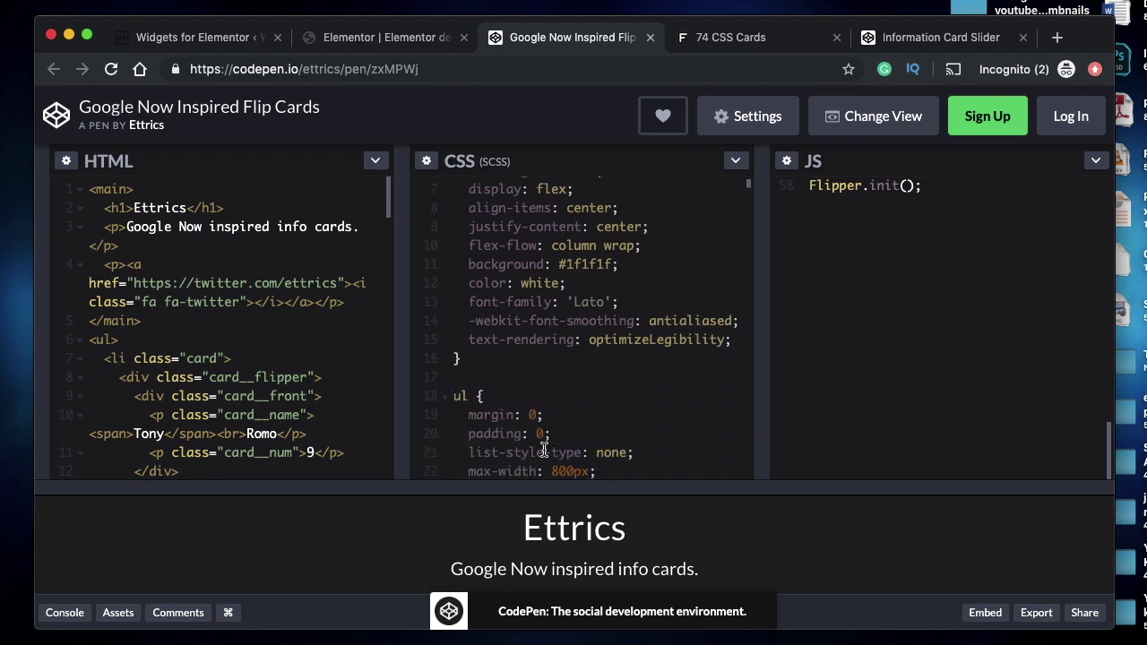
drag(548, 487, 518, 257)
- Flip the Tony Romo, Peyton Manning, Drew Brees, number 9 and number 7 cards in the preview
scroll(738, 460, down, 6)
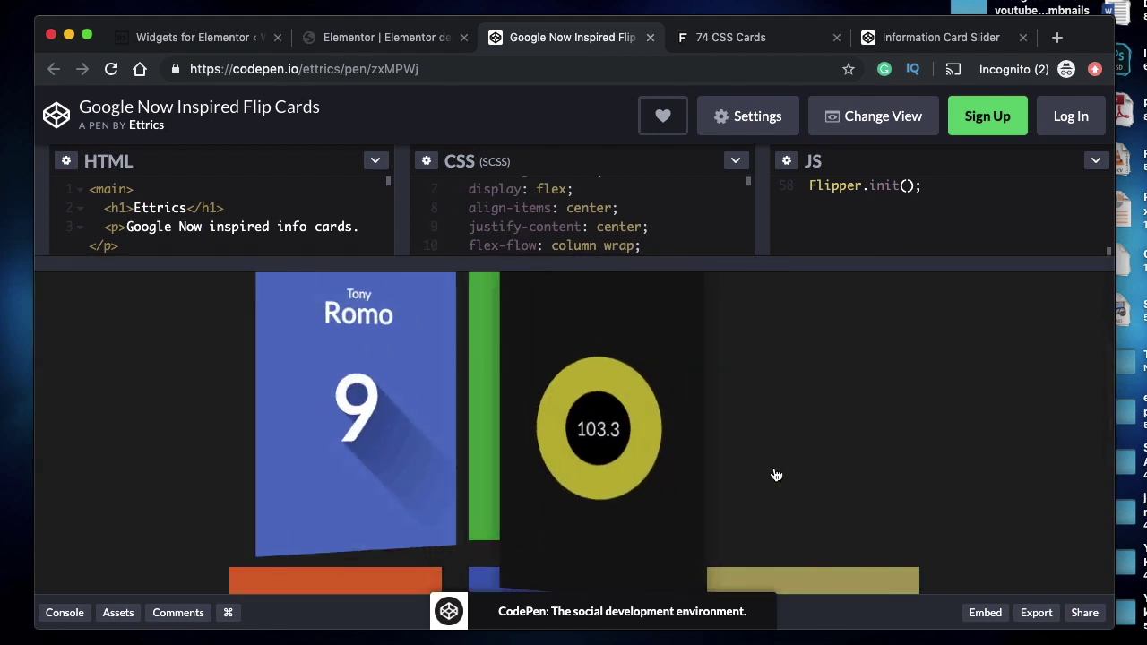
click(340, 399)
scroll(341, 399, down, 3)
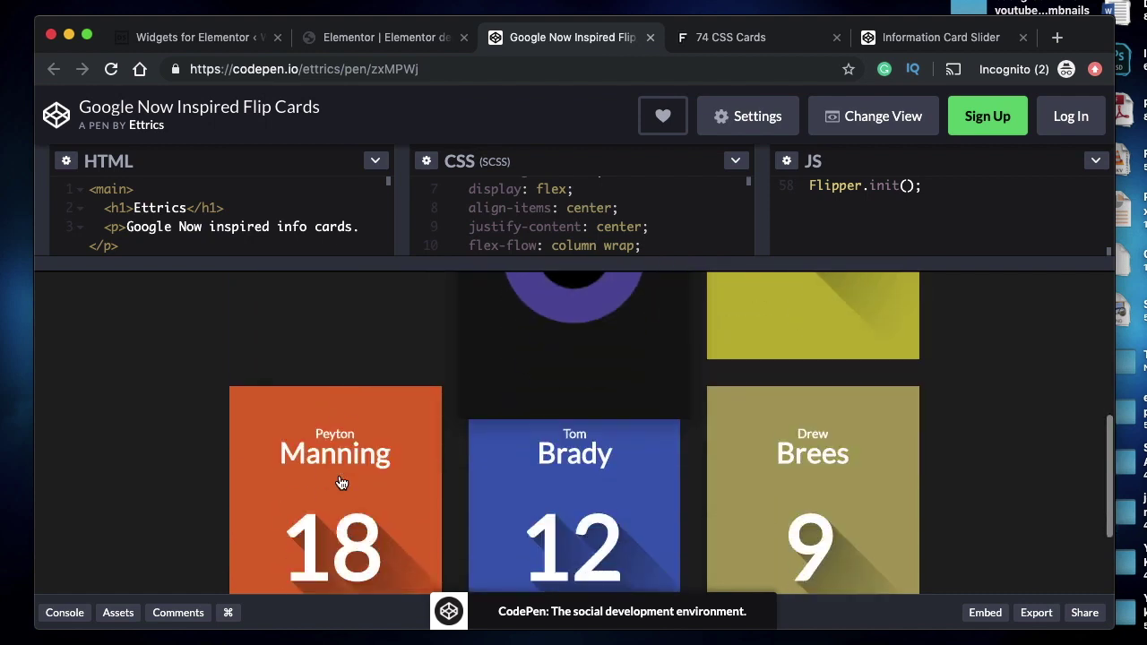
click(341, 483)
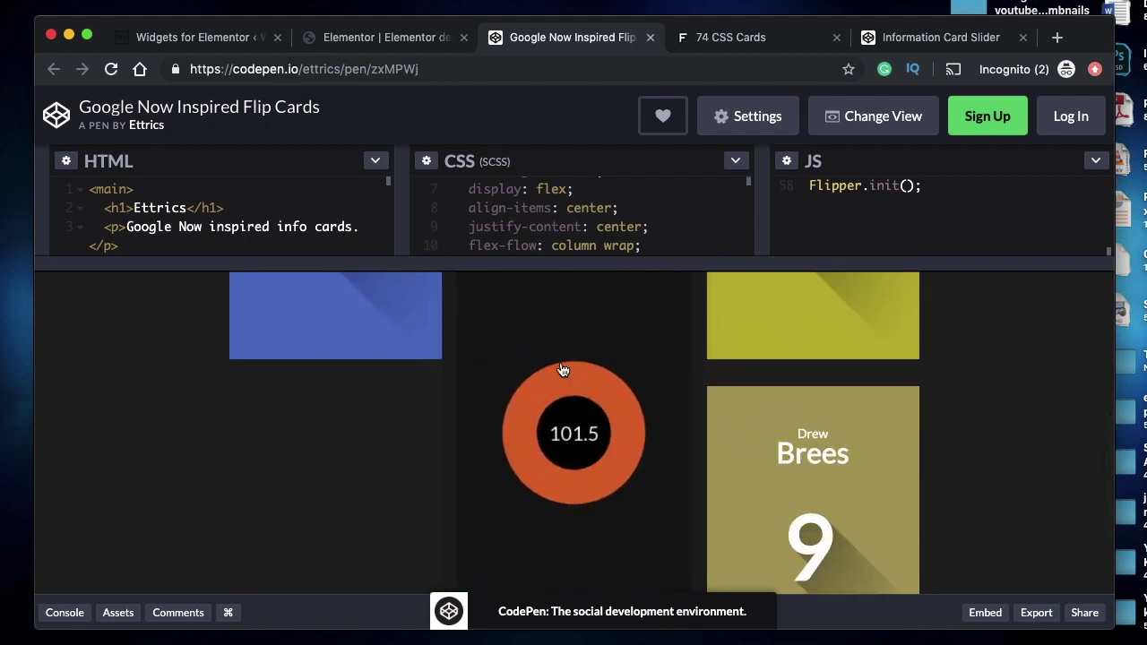
click(571, 431)
click(871, 469)
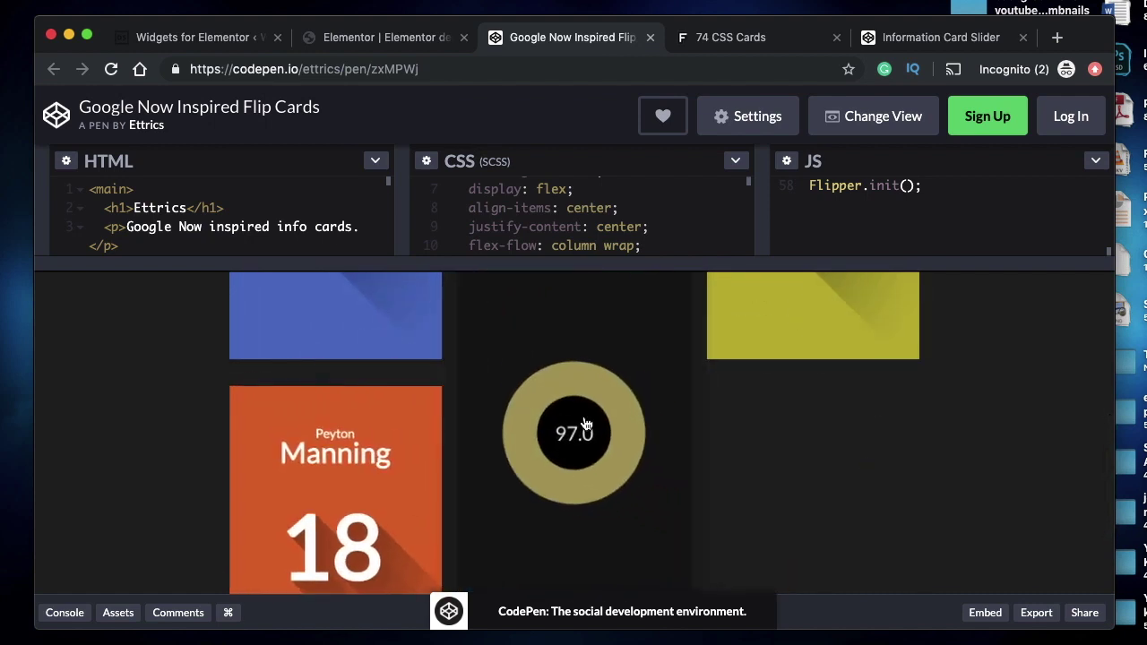
scroll(576, 449, up, 3)
click(317, 379)
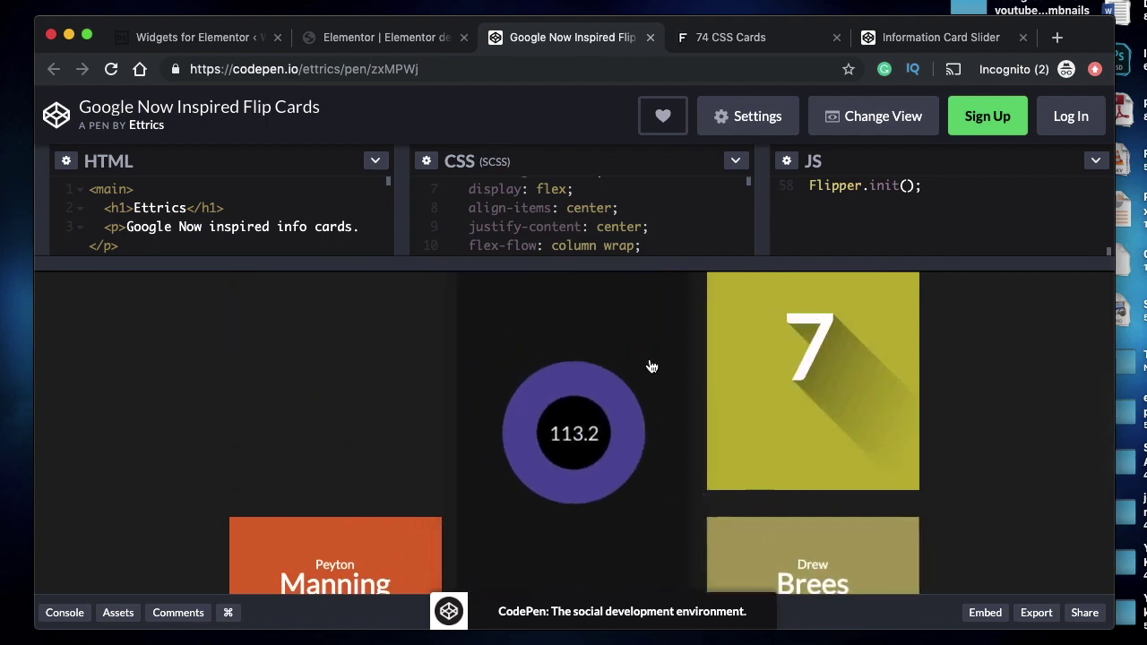
click(809, 348)
scroll(929, 449, up, 3)
scroll(929, 449, down, 2)
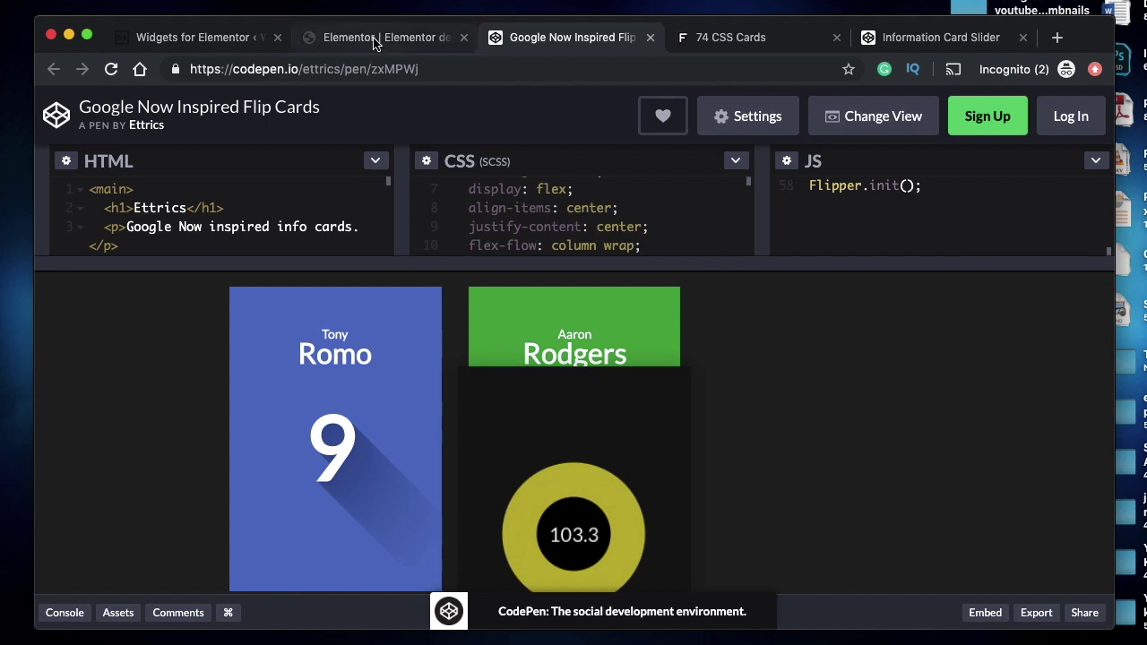
click(299, 402)
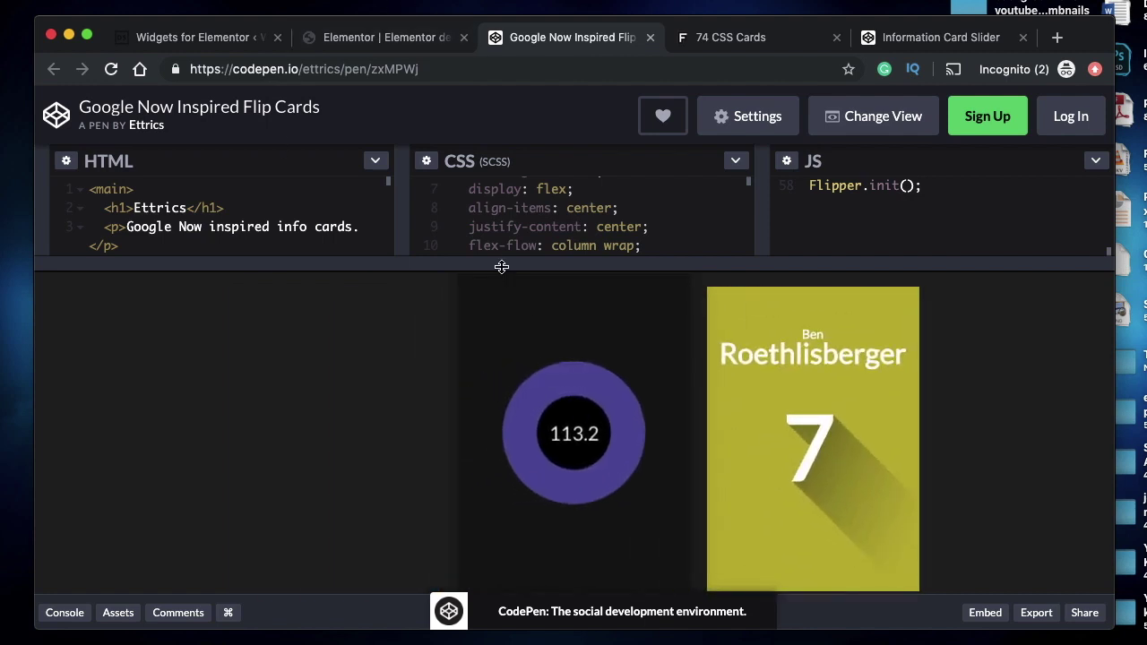
- Resize the panes to scroll through the pen's HTML, then flip the Ben Roethlisberger card
drag(498, 261, 461, 431)
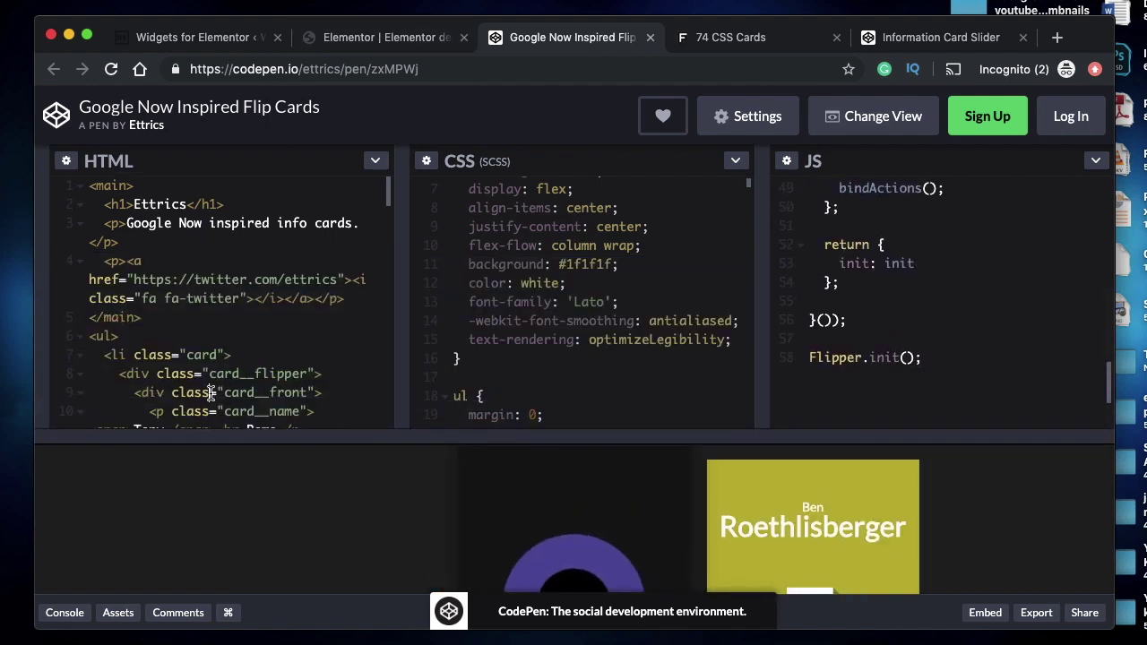
scroll(249, 392, down, 3)
scroll(92, 212, up, 1)
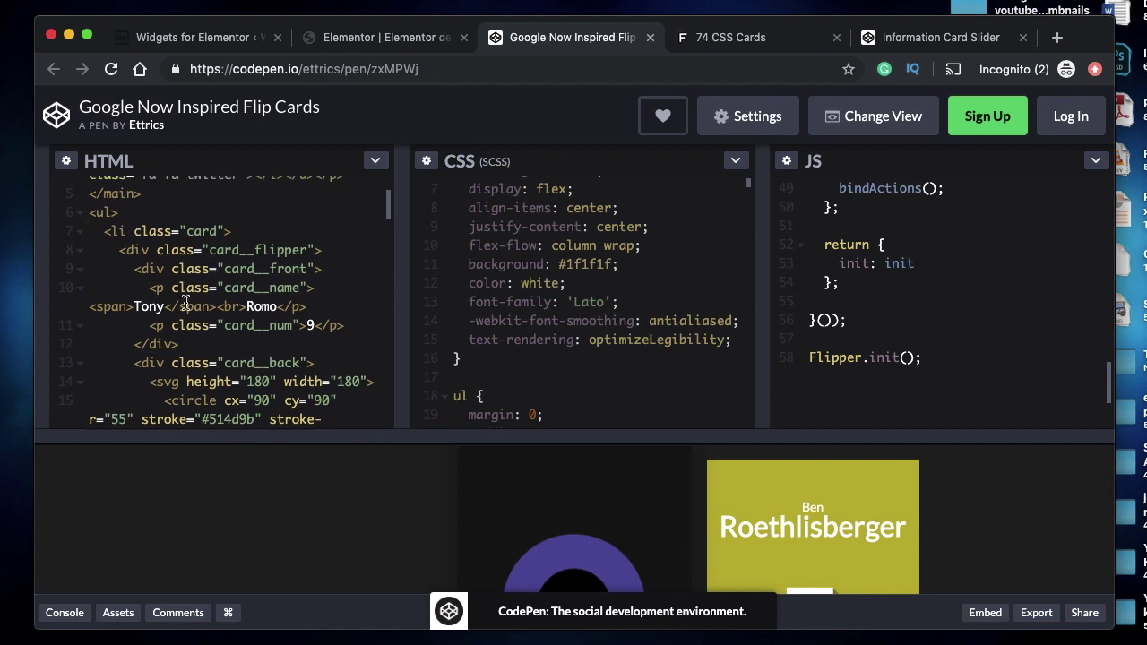
scroll(185, 303, down, 10)
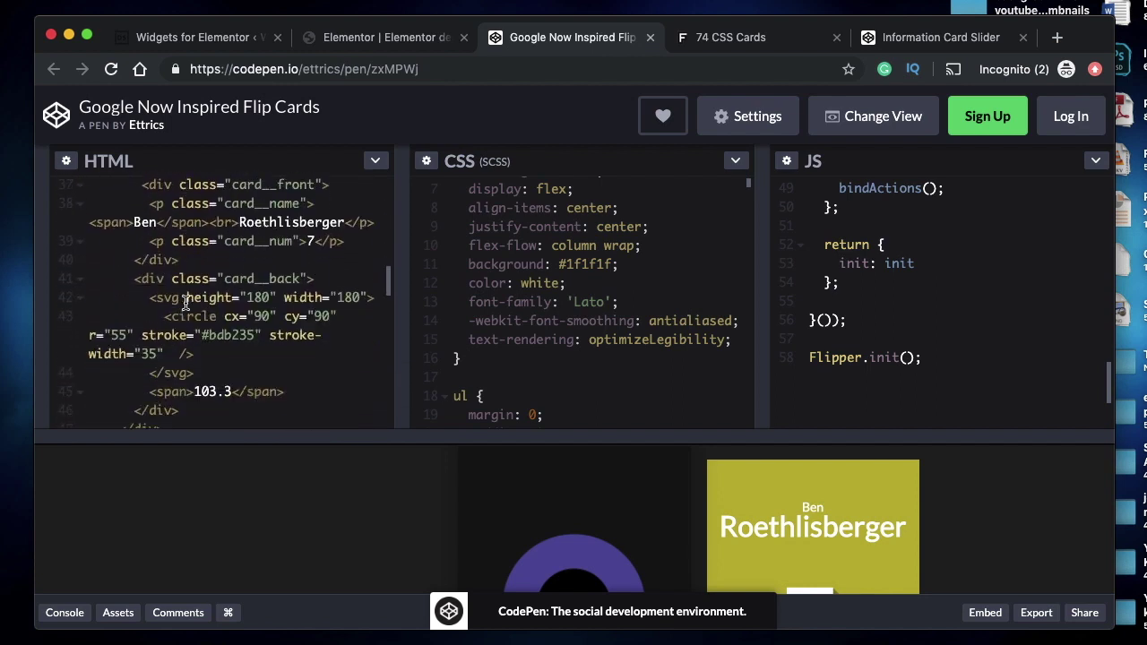
scroll(186, 303, down, 10)
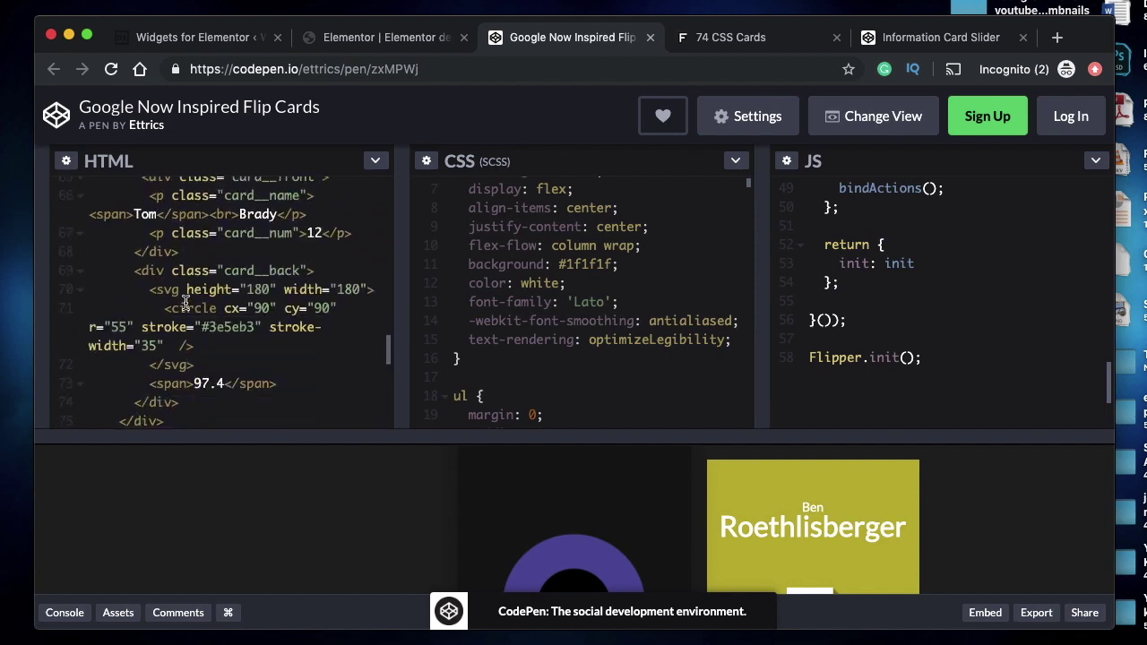
scroll(185, 303, down, 6)
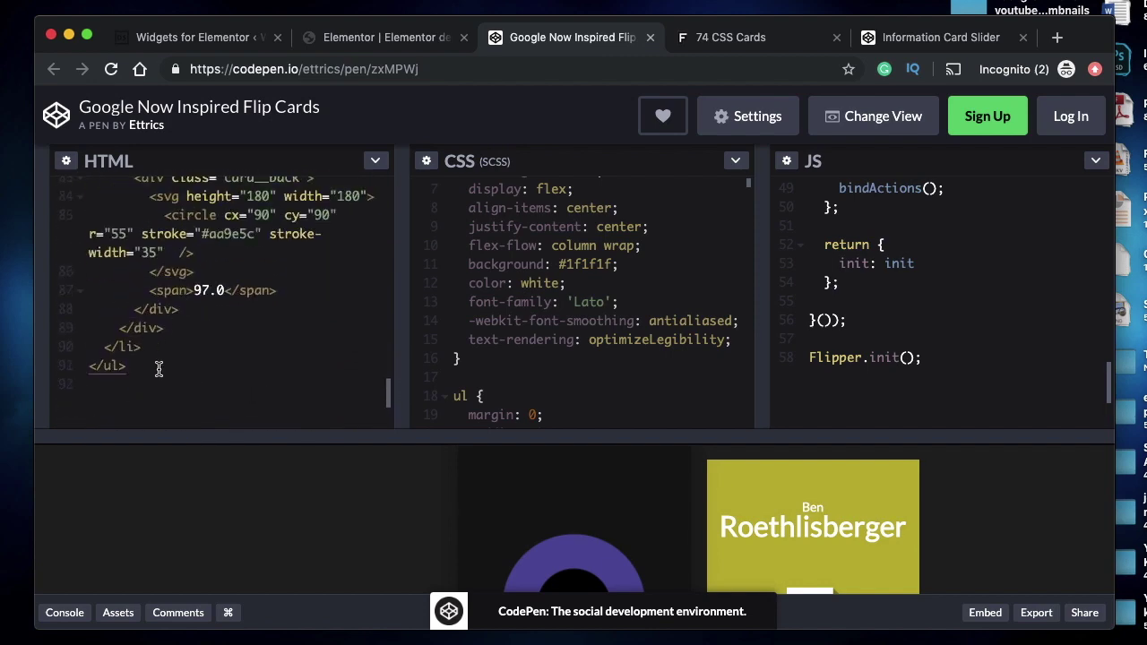
scroll(159, 368, up, 20)
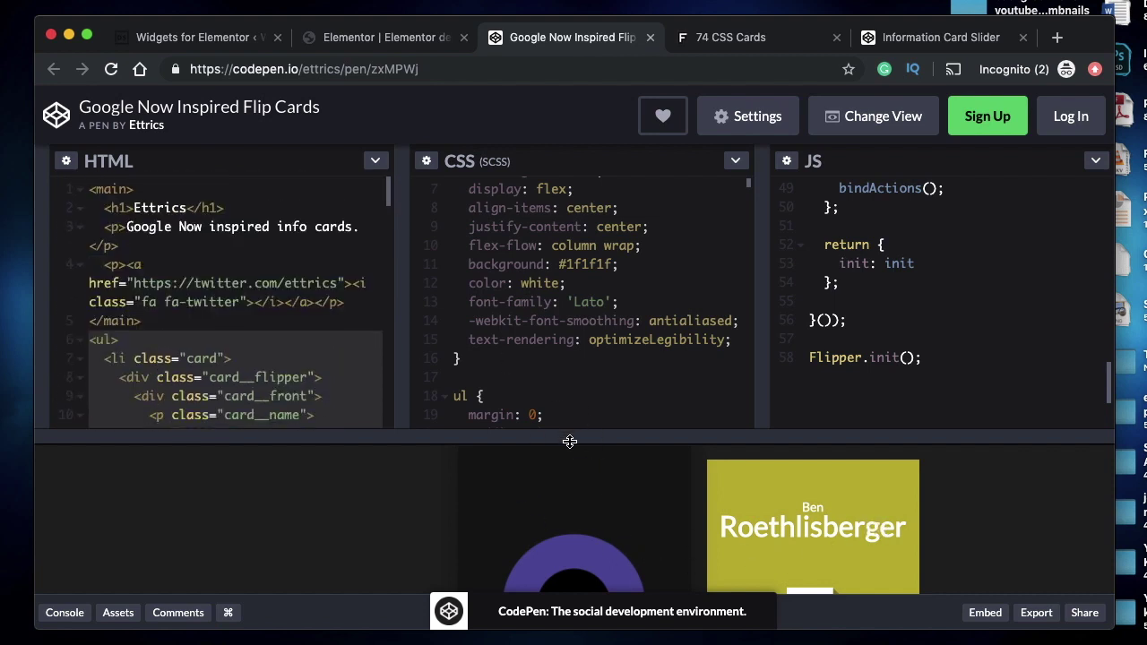
drag(569, 441, 584, 95)
scroll(561, 436, down, 4)
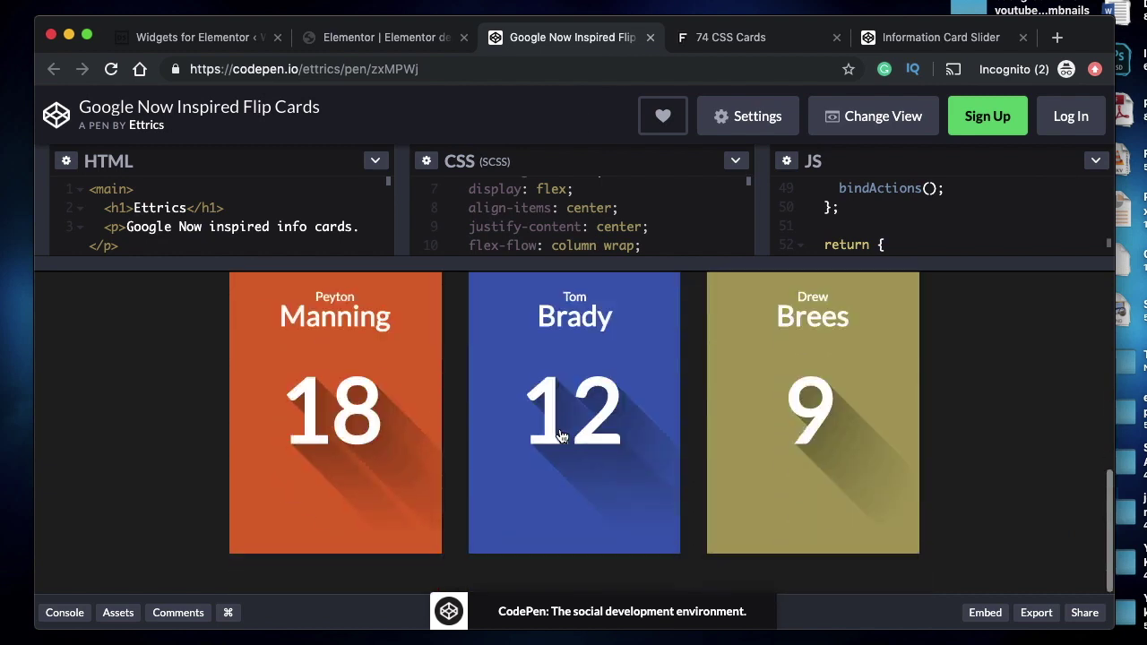
scroll(561, 436, up, 5)
click(806, 487)
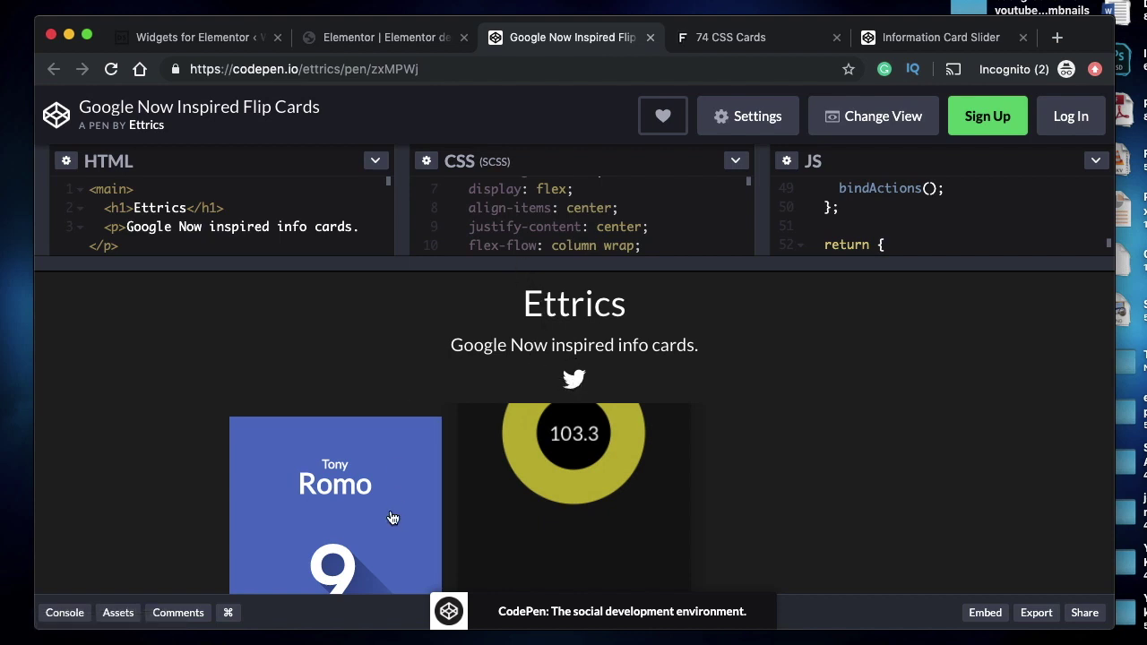
- Enlarge the code panes and select the card list markup from <ul> to </ul>
drag(571, 262, 574, 492)
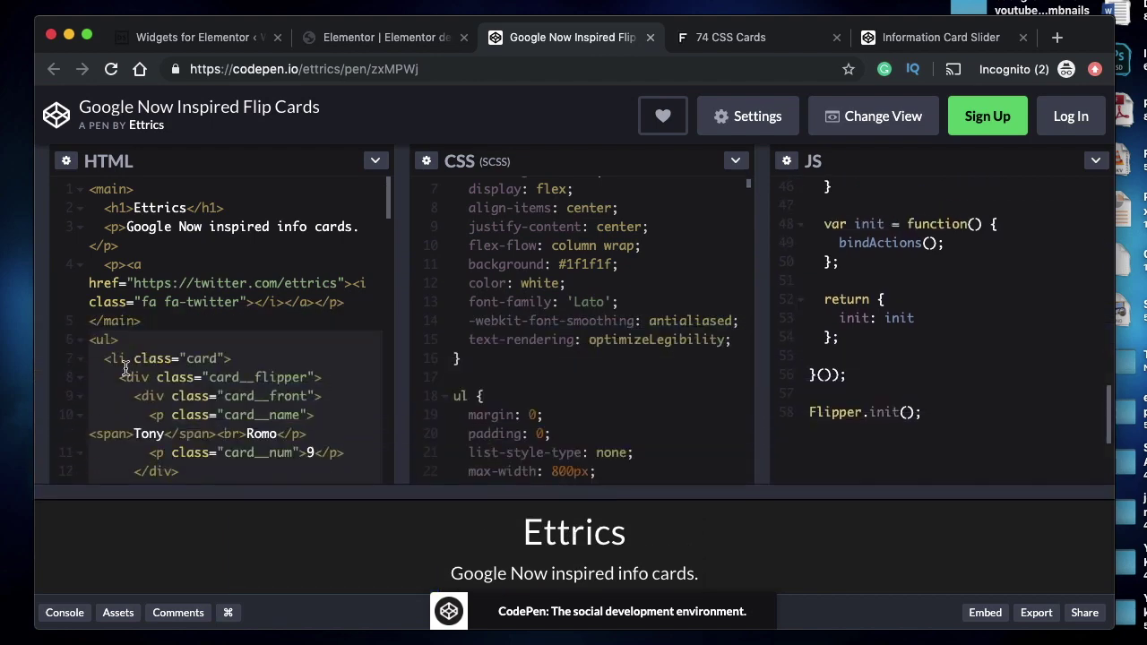
click(90, 342)
scroll(149, 395, down, 15)
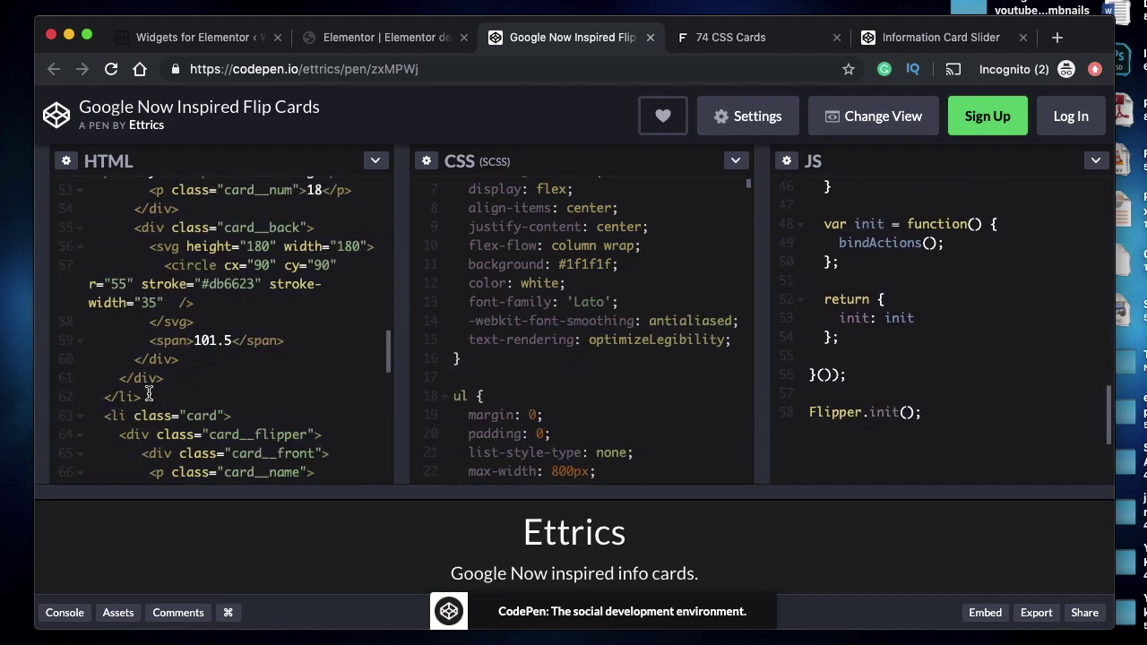
scroll(147, 271, up, 3)
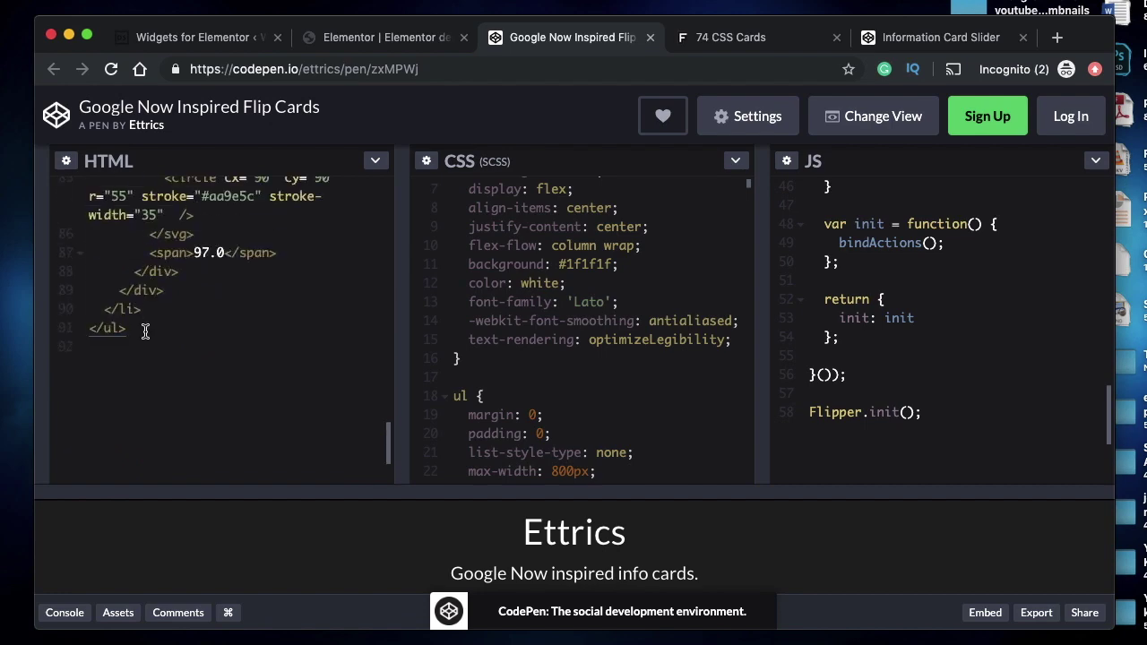
shift+click(145, 332)
- Compare the Card #1 widget HTML editor with the card on the Elementor page
click(182, 37)
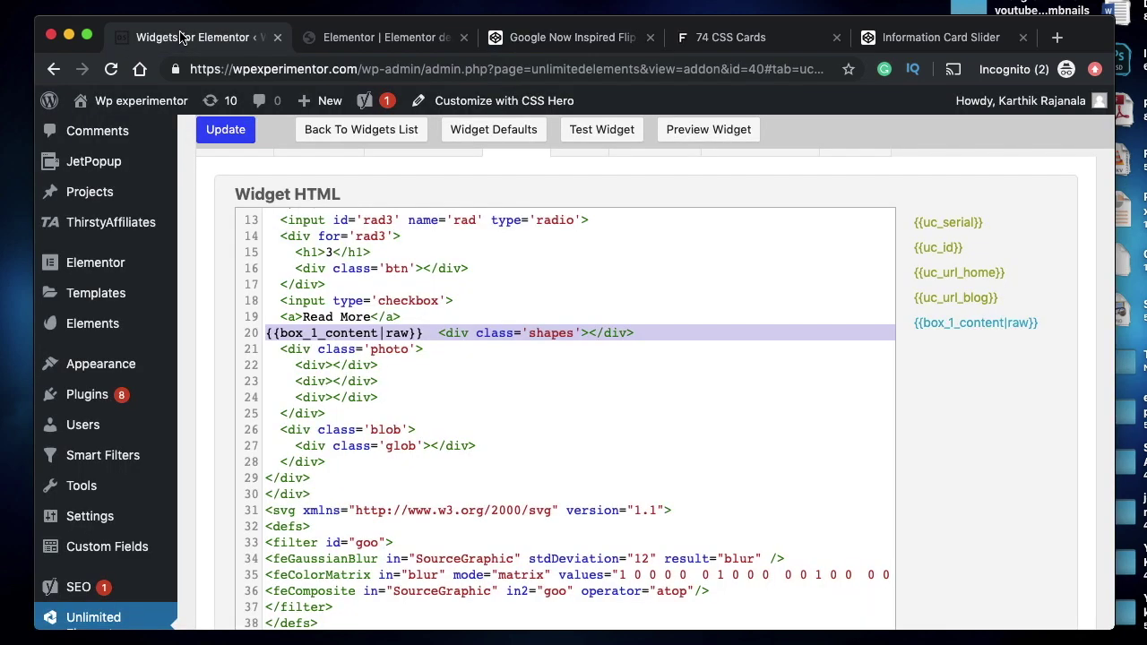
scroll(531, 375, up, 3)
scroll(530, 375, up, 3)
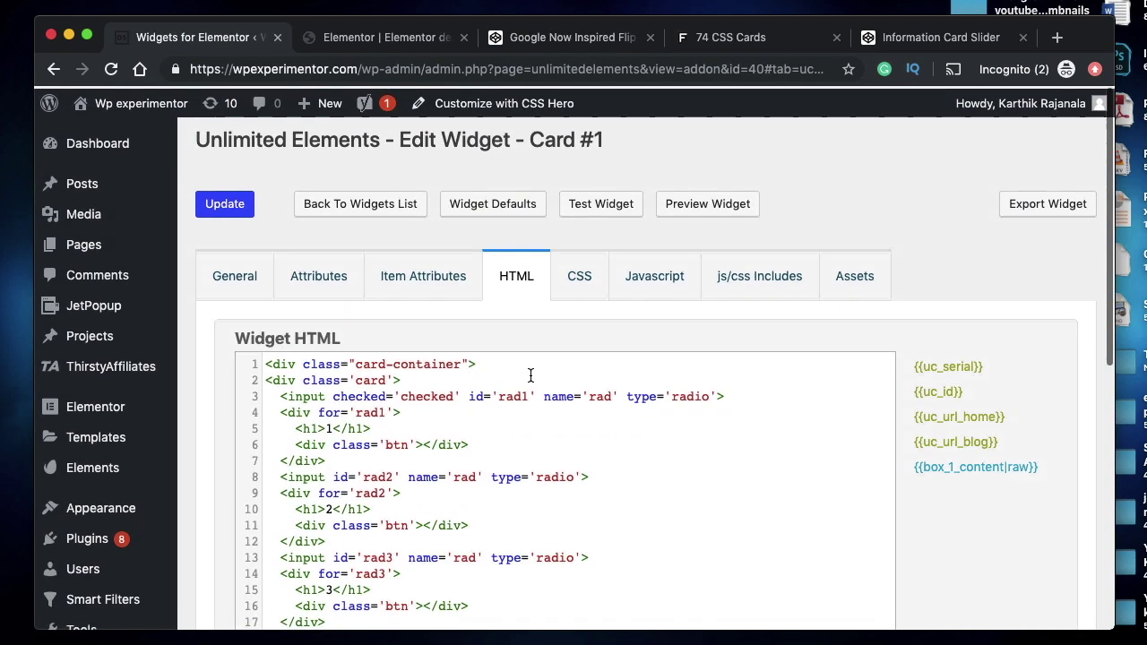
click(384, 38)
click(182, 38)
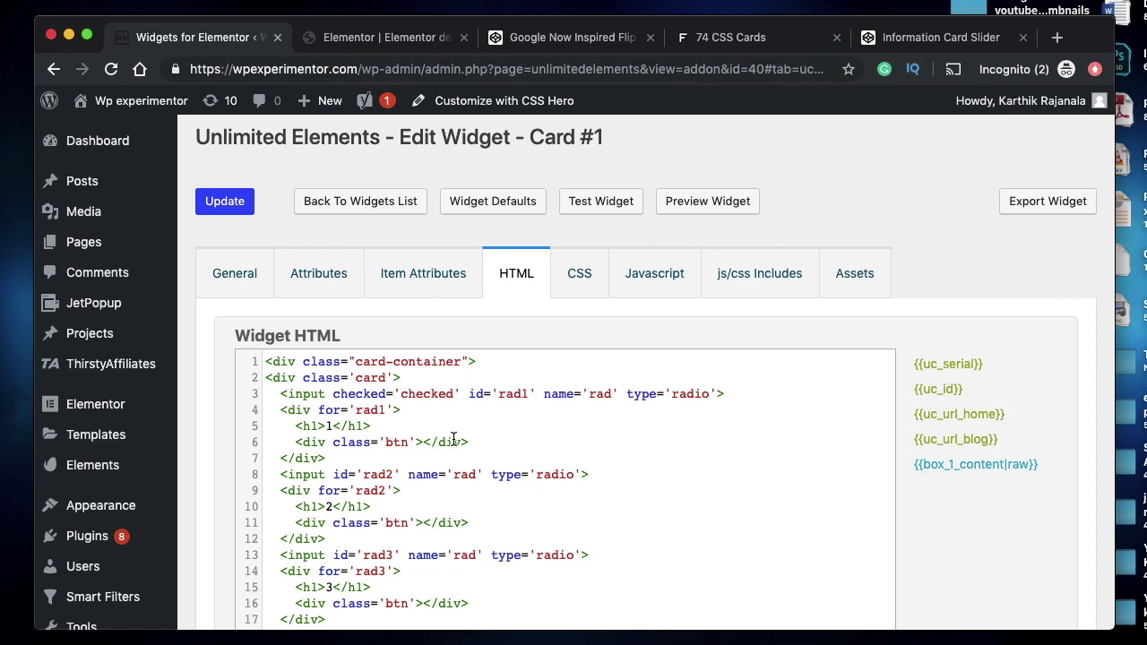
- Replace Card #1's widget HTML with the pasted flip-card list markup, then return to the pen
key(super+a)
key(BackSpace)
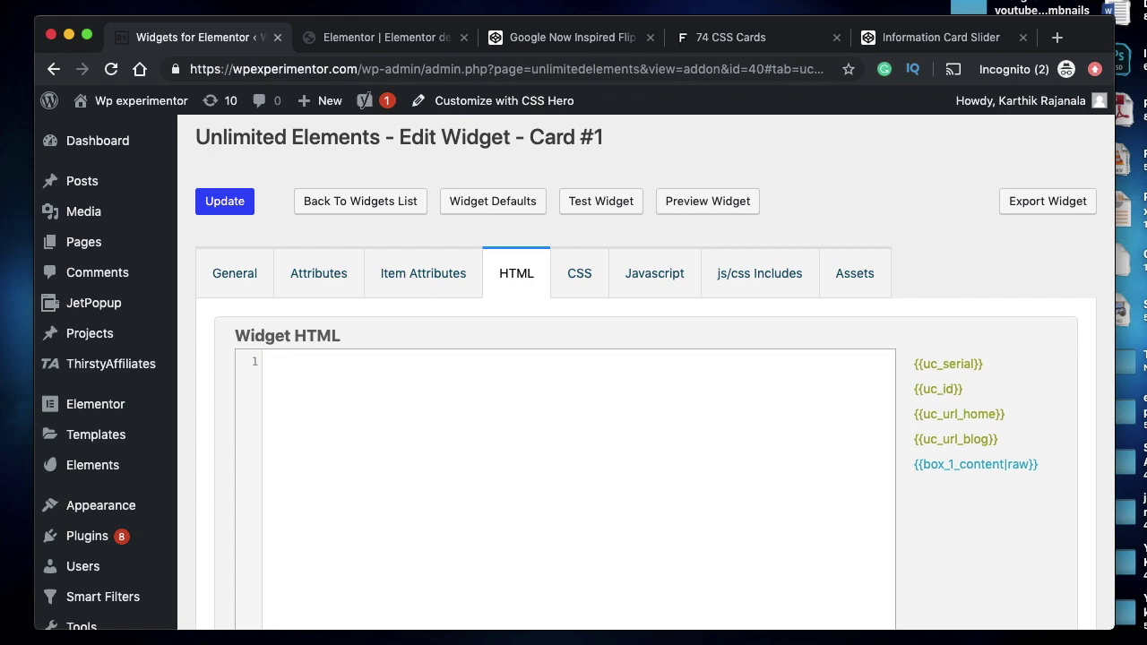
key(super+v)
scroll(569, 430, up, 20)
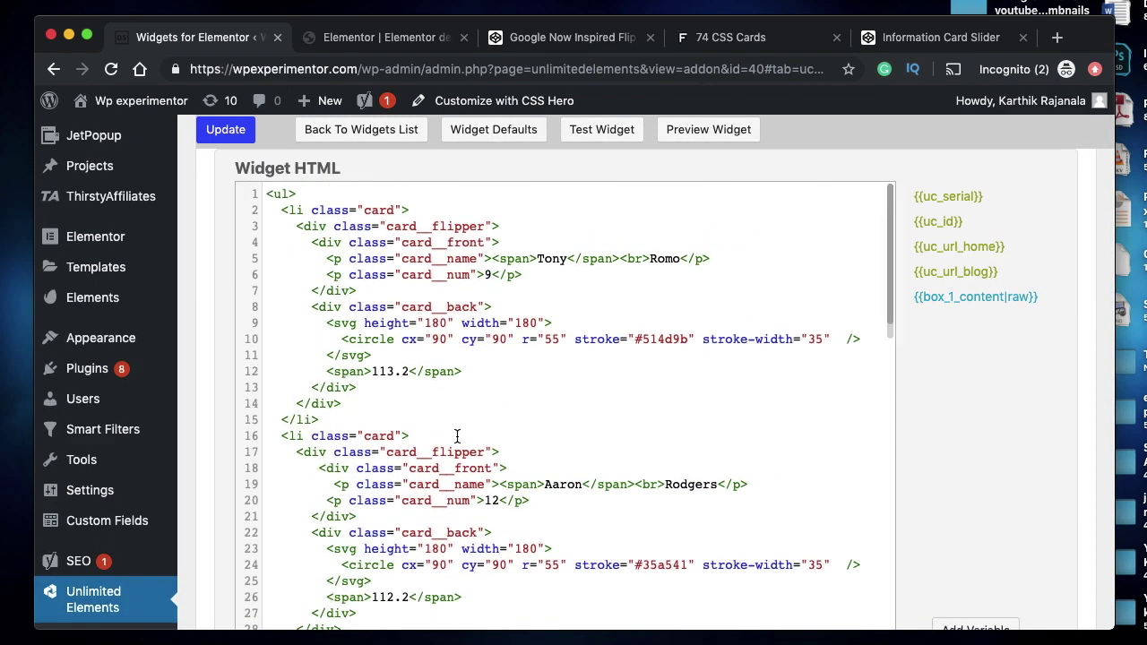
scroll(457, 436, up, 3)
click(346, 40)
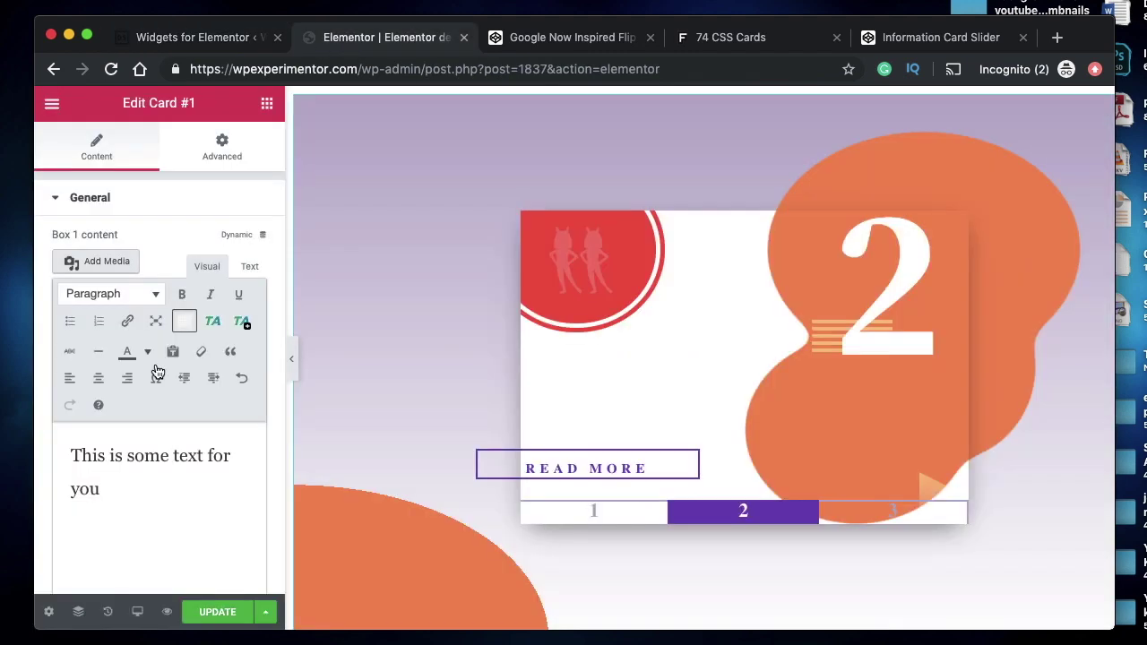
click(544, 40)
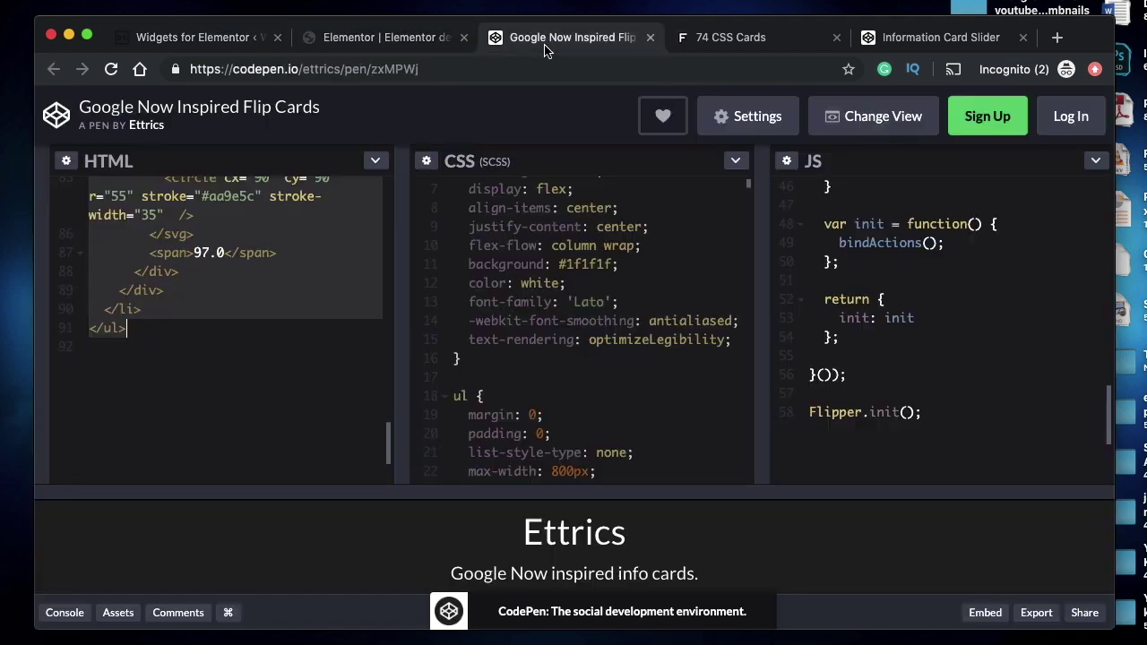
- Select all of the Flip Cards pen's CSS and bring up the untitled Atom editor
click(612, 313)
scroll(614, 313, up, 3)
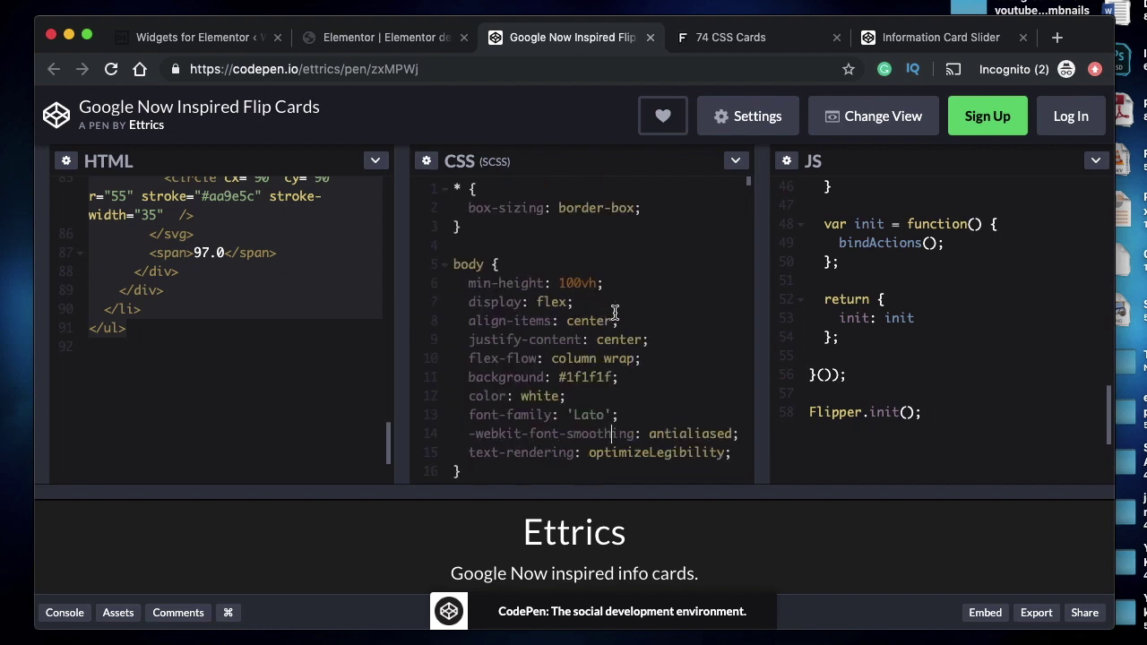
click(735, 160)
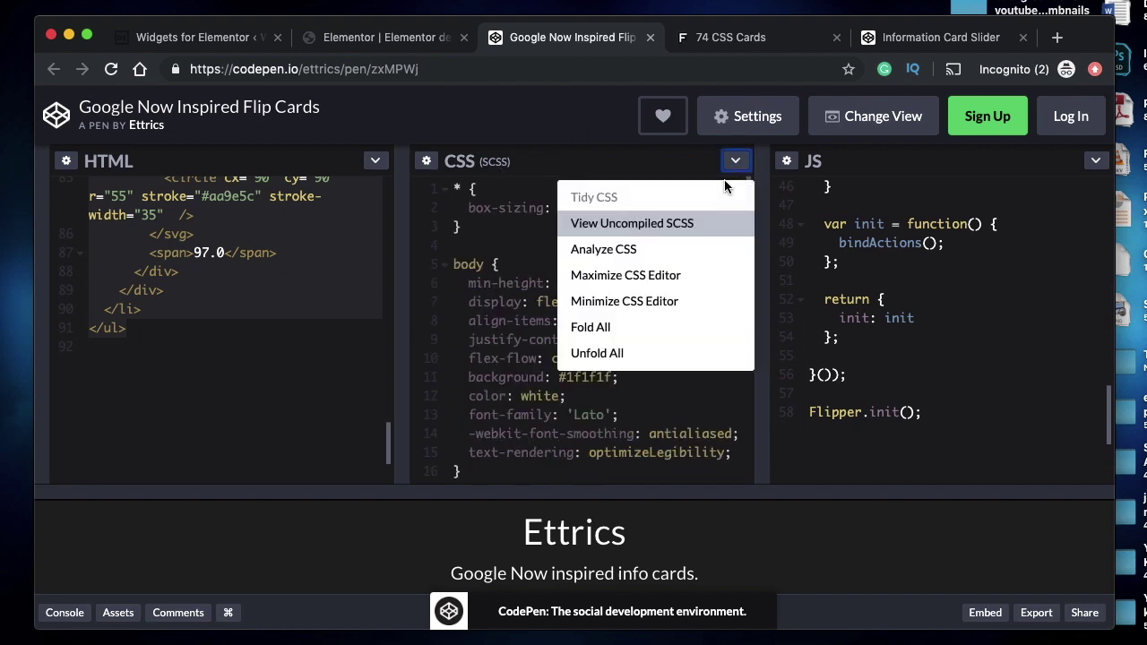
click(487, 248)
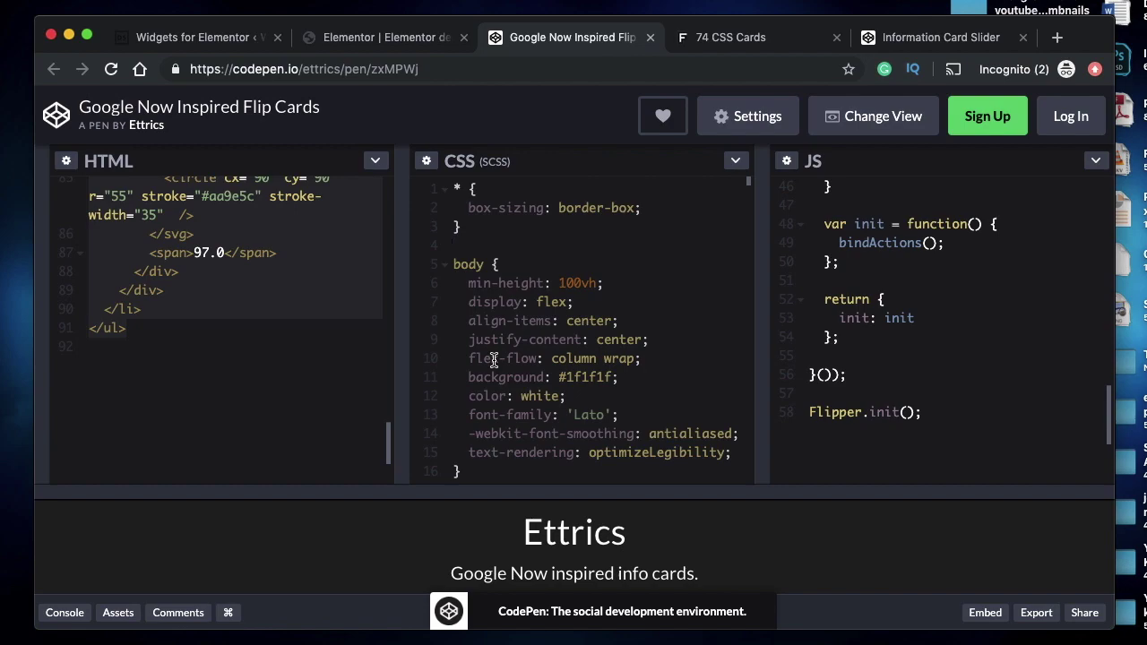
key(super+a)
key(ctrl+Up)
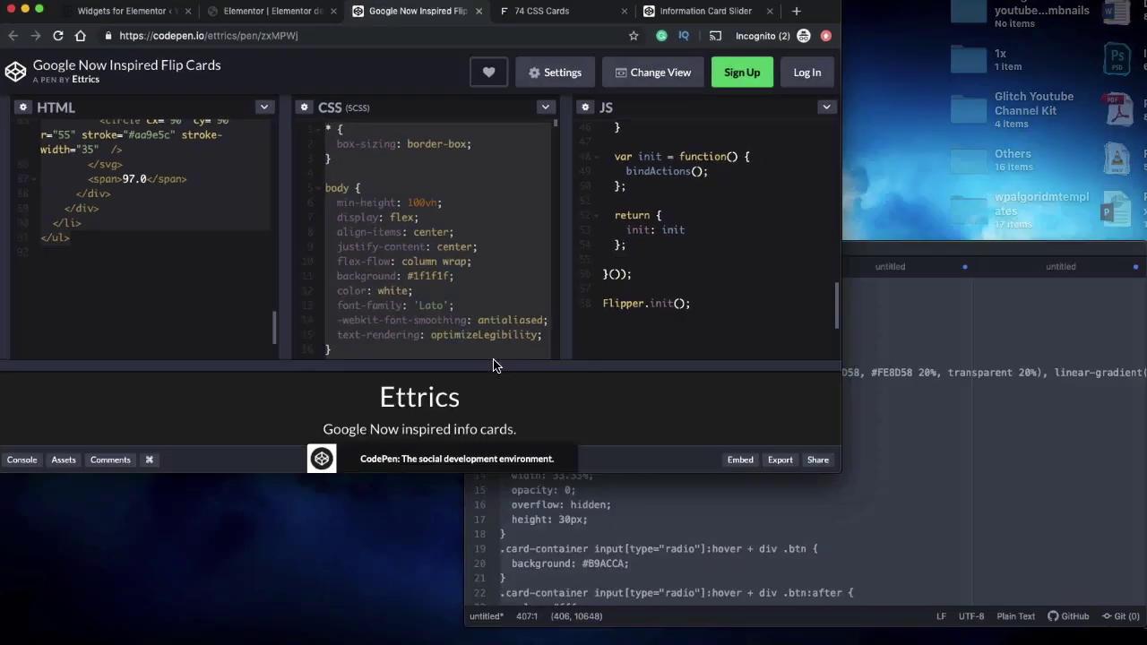
- Replace the untitled Atom file with the pen's CSS and delete the trailing Demo and .fa-twitter rules
click(835, 361)
key(super+a)
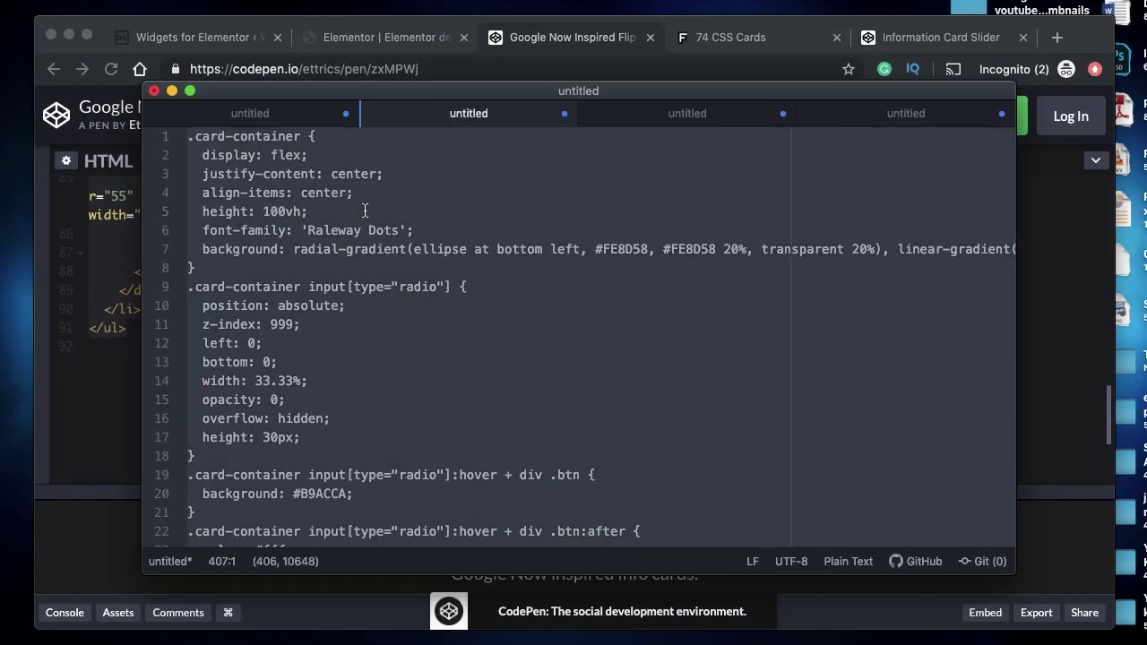
key(BackSpace)
key(super+v)
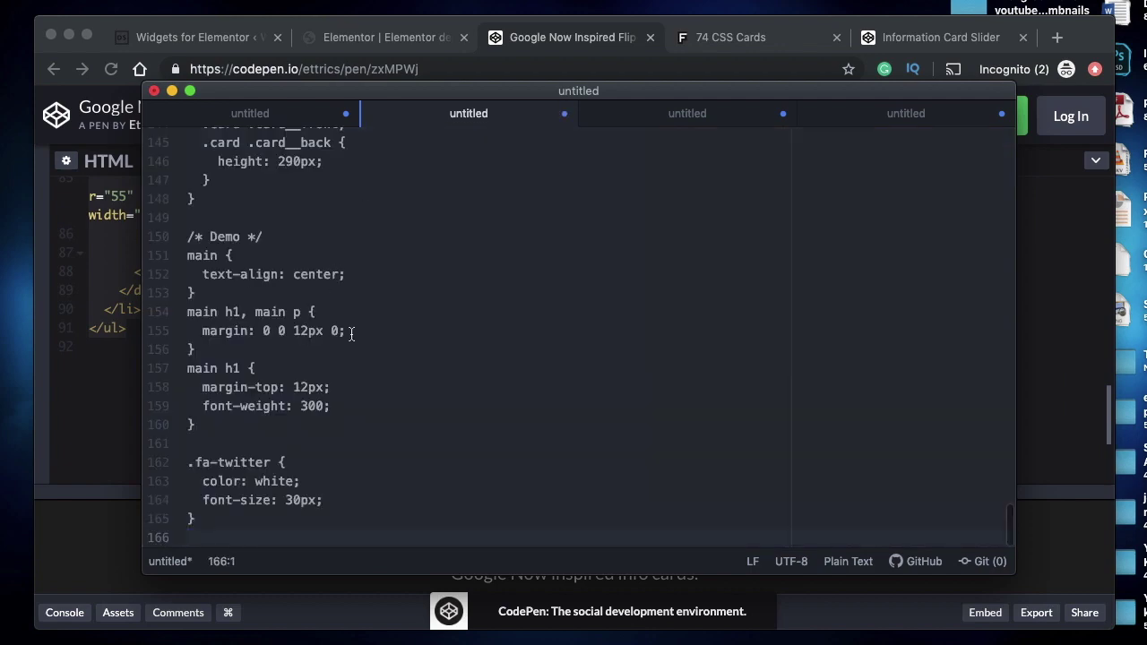
scroll(351, 334, up, 3)
scroll(352, 334, down, 3)
scroll(351, 335, up, 15)
scroll(351, 335, down, 8)
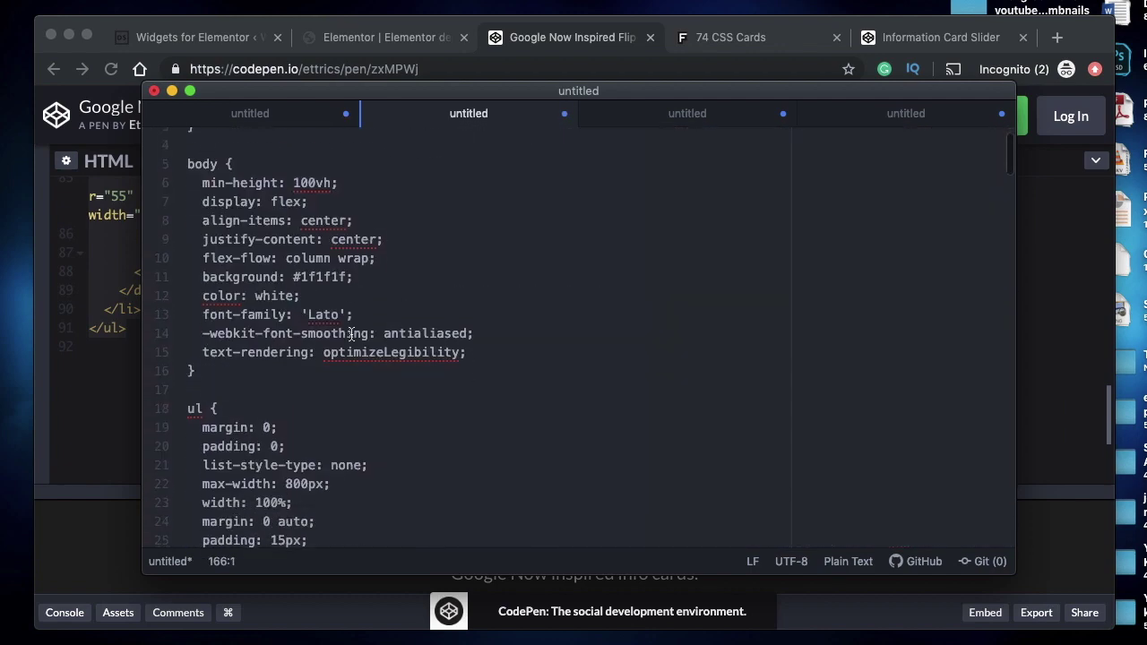
scroll(351, 334, down, 15)
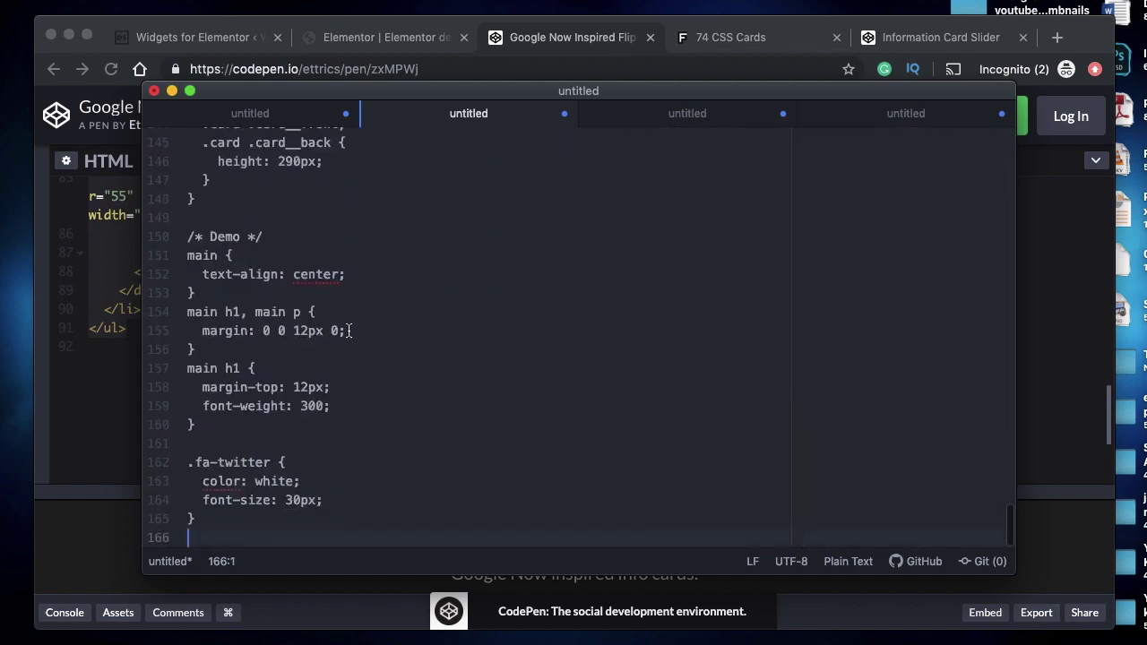
drag(187, 237, 203, 523)
key(BackSpace)
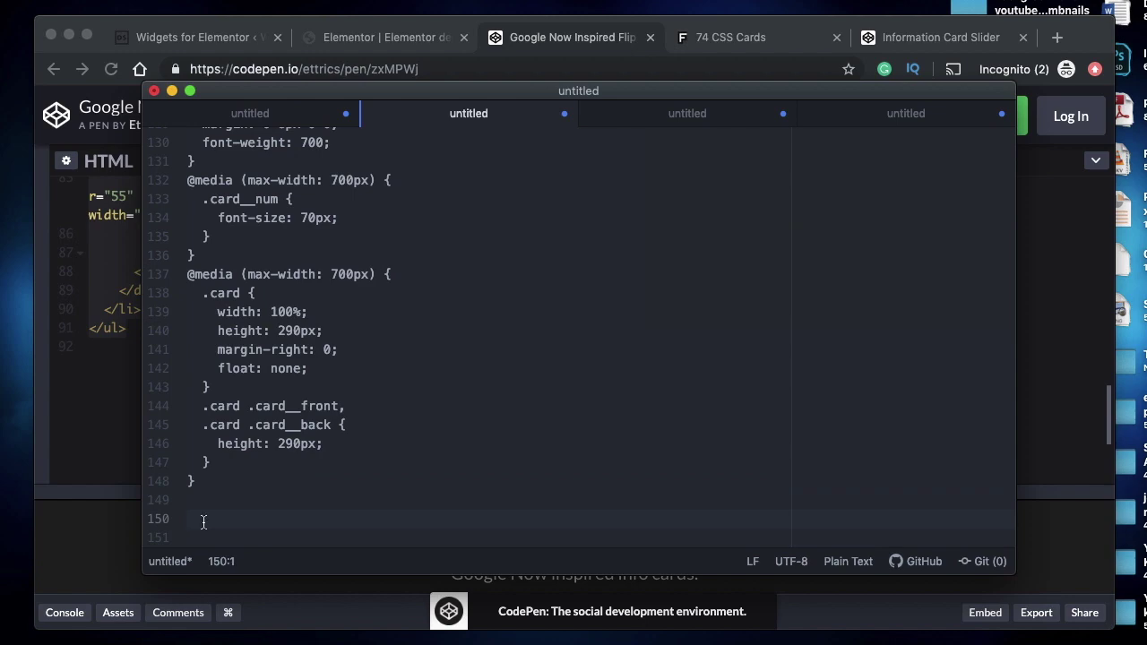
- Review the card__front, card and .card:first-child class names in the stylesheet
scroll(313, 359, up, 15)
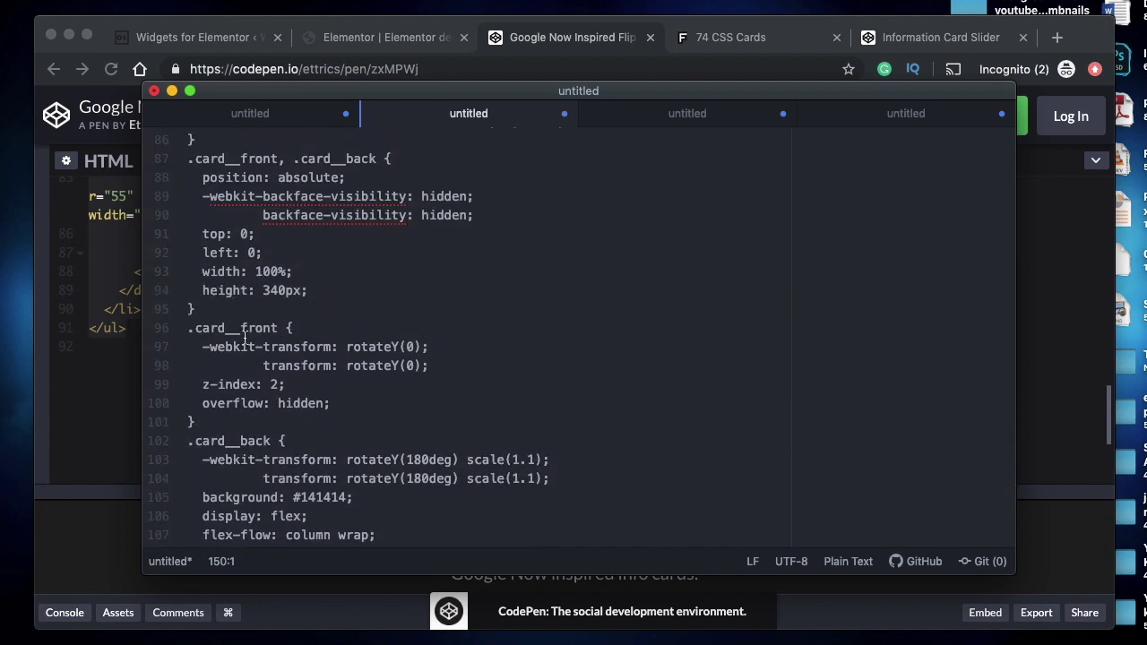
double_click(240, 334)
scroll(240, 333, up, 12)
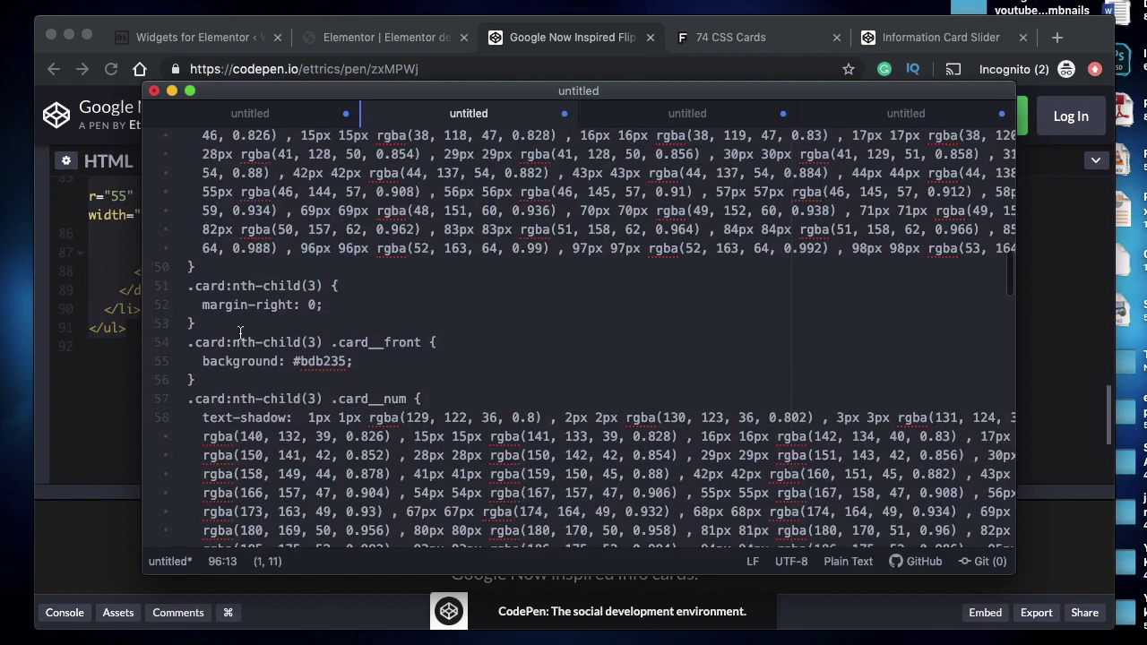
scroll(240, 333, up, 10)
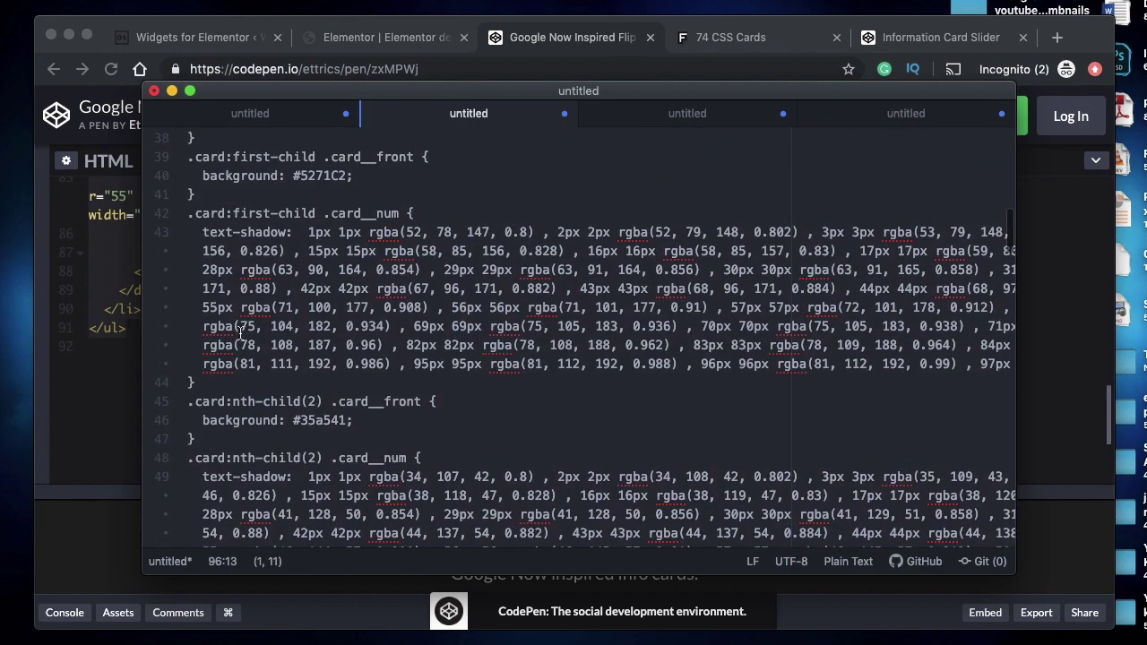
scroll(240, 333, up, 7)
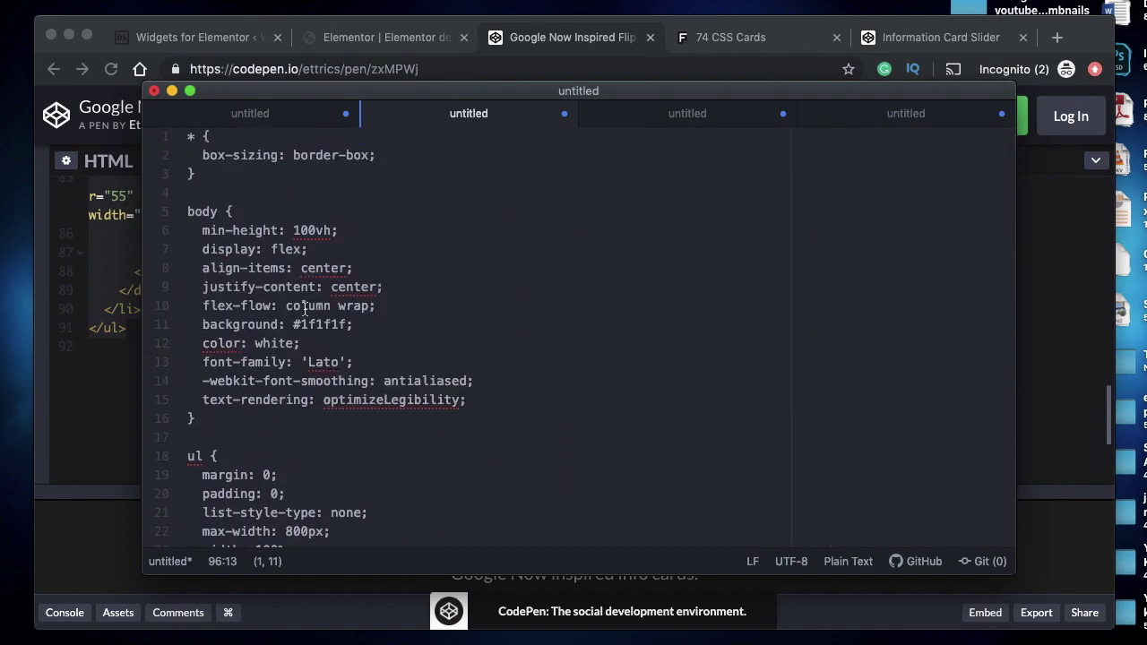
scroll(241, 333, down, 5)
double_click(212, 383)
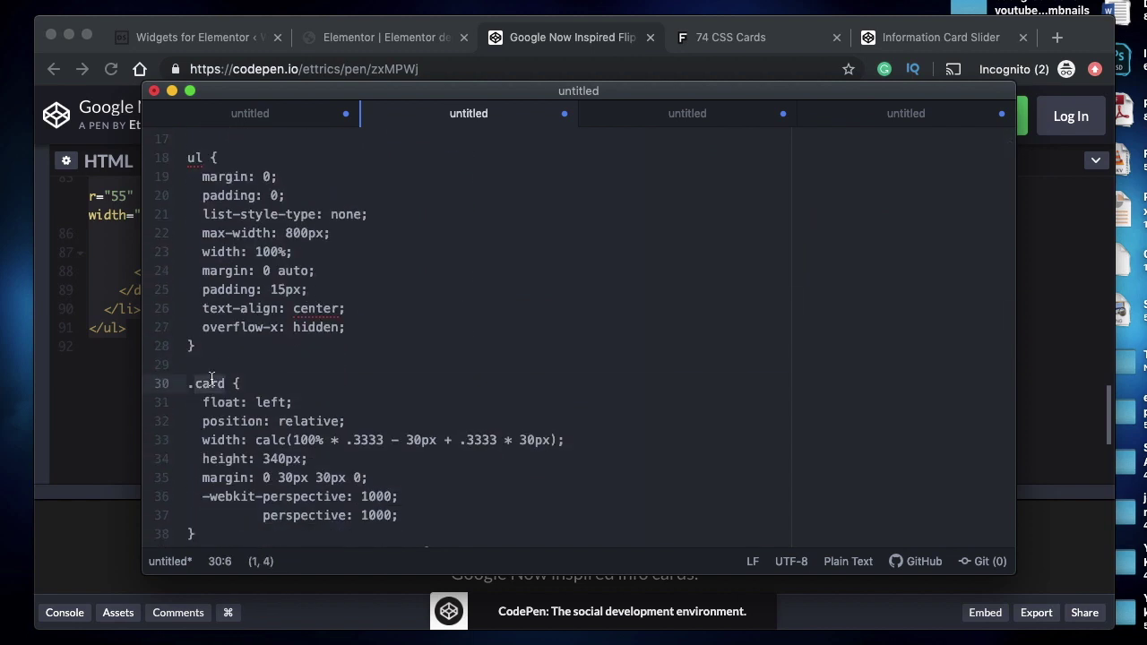
click(226, 384)
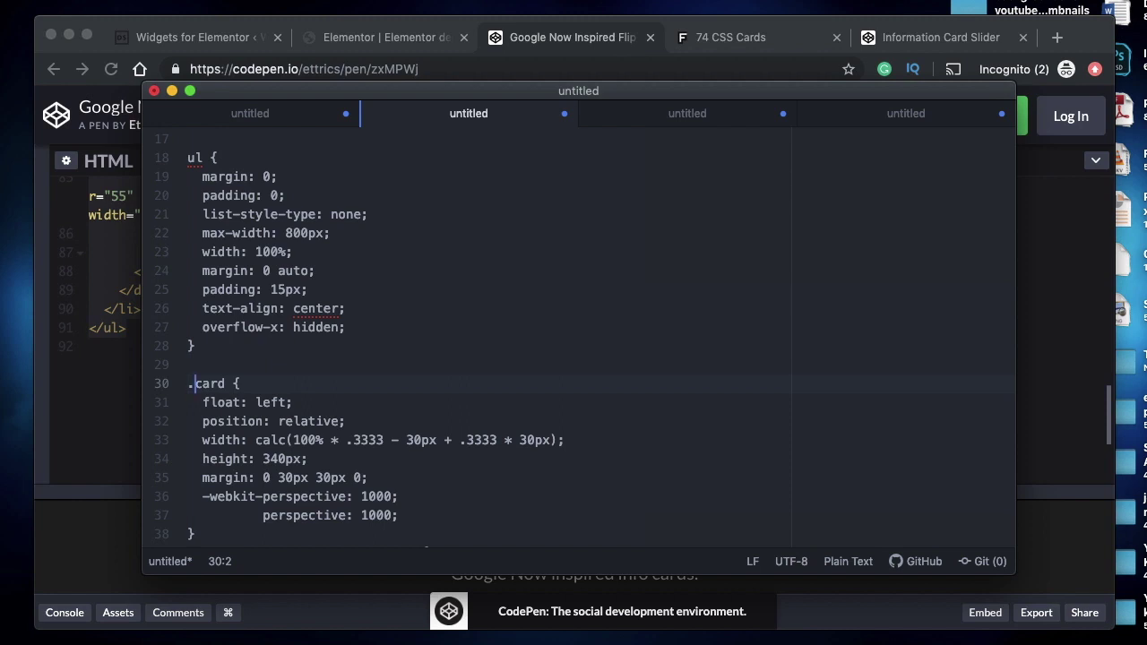
scroll(238, 403, down, 4)
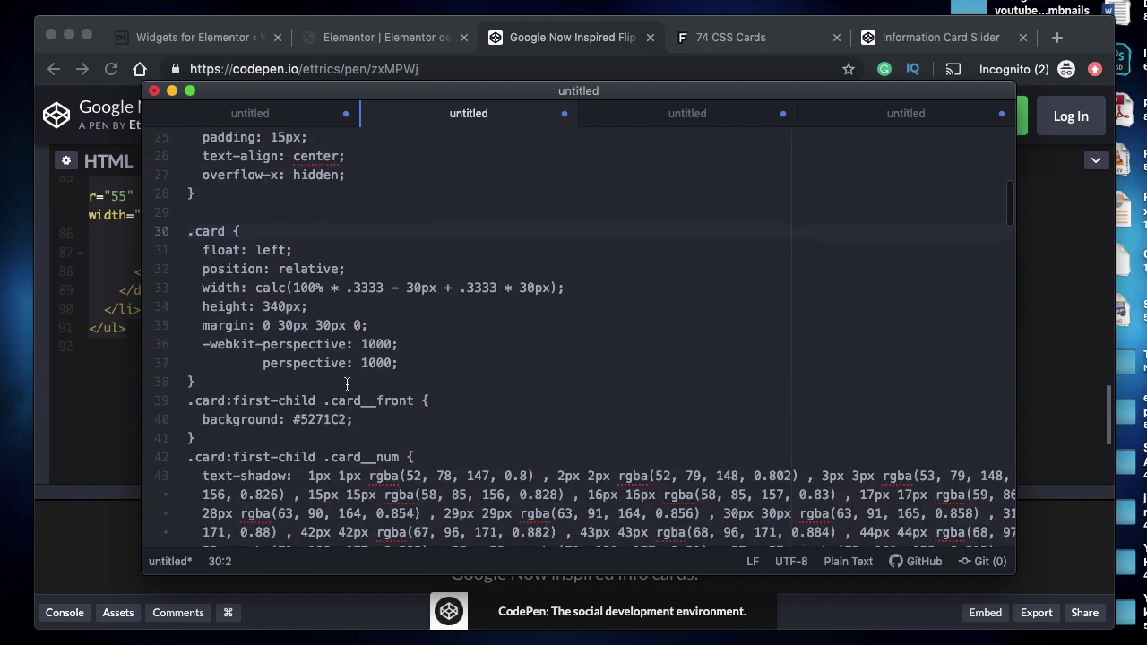
click(238, 404)
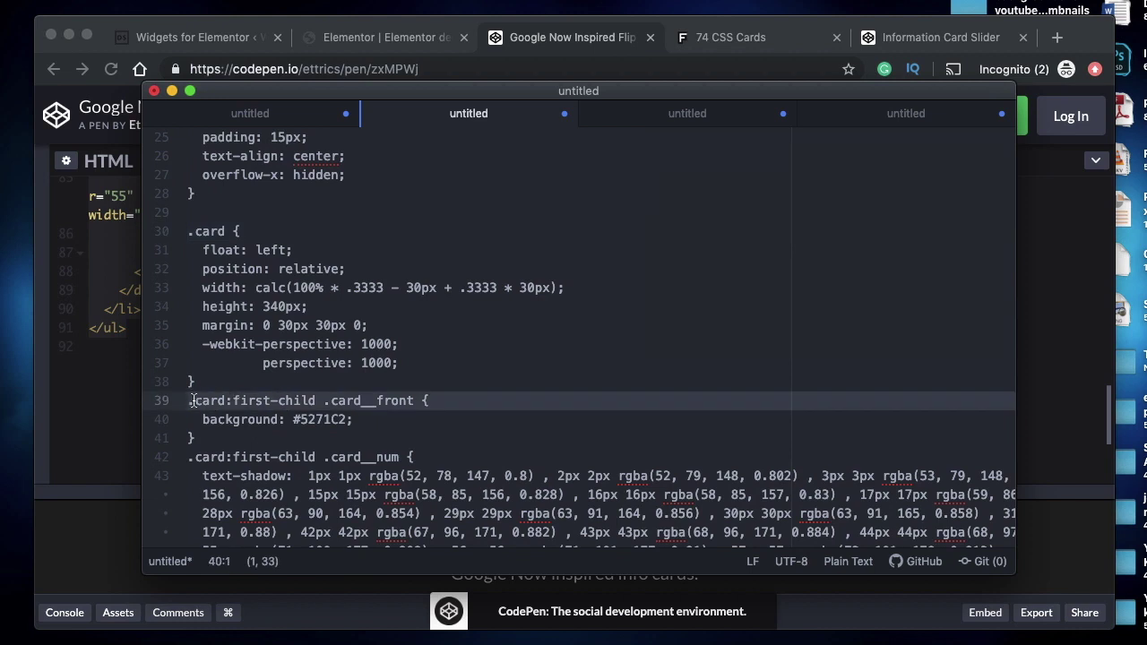
double_click(215, 403)
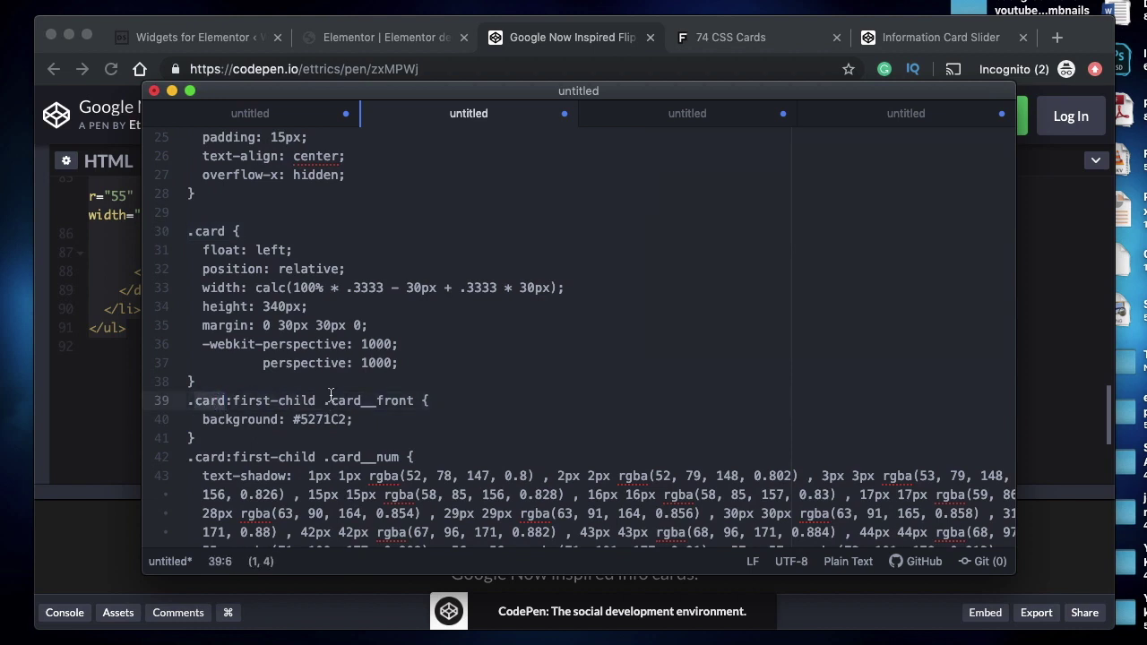
click(224, 403)
- Check the ul and body selectors, then hide Atom to return to CodePen
scroll(224, 403, up, 5)
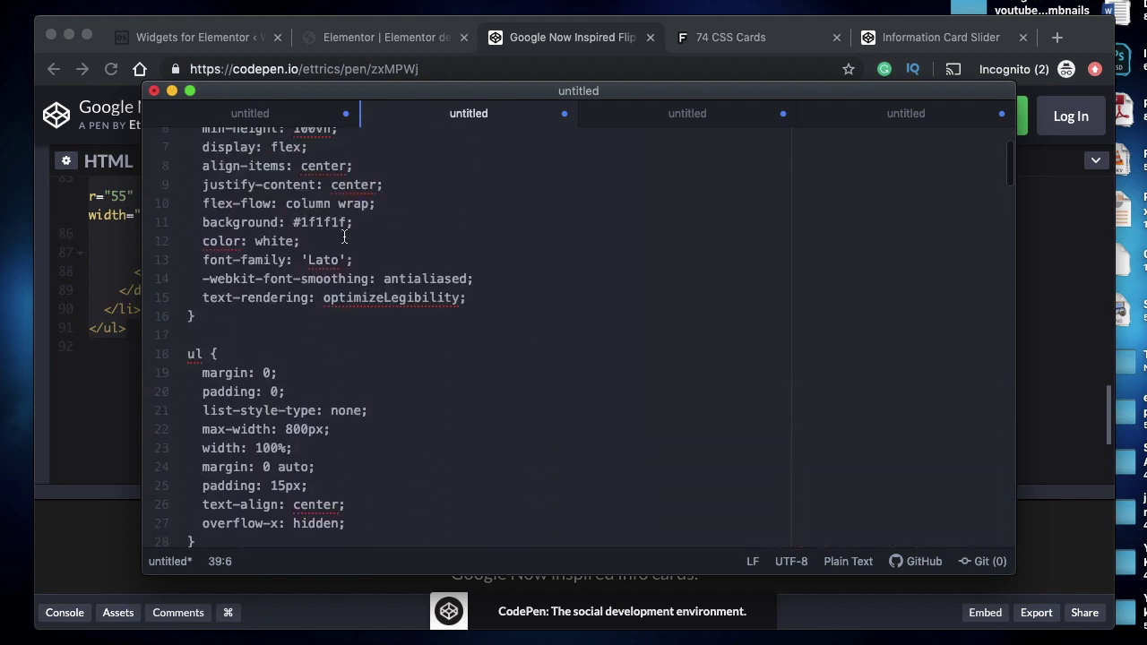
double_click(197, 352)
scroll(198, 349, up, 2)
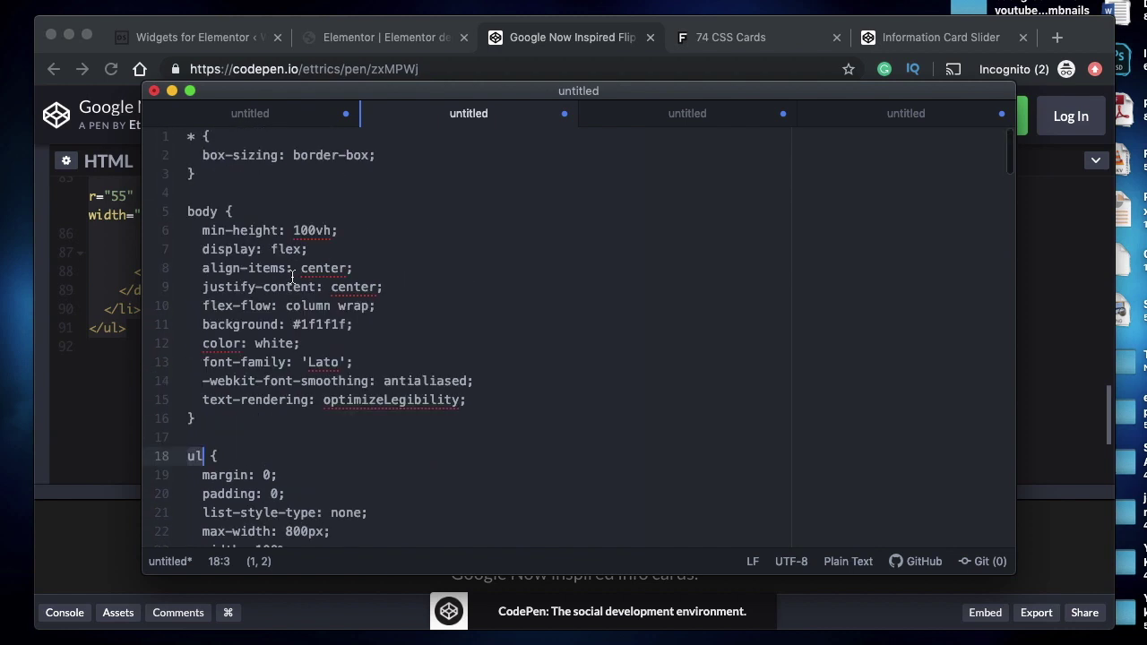
double_click(203, 212)
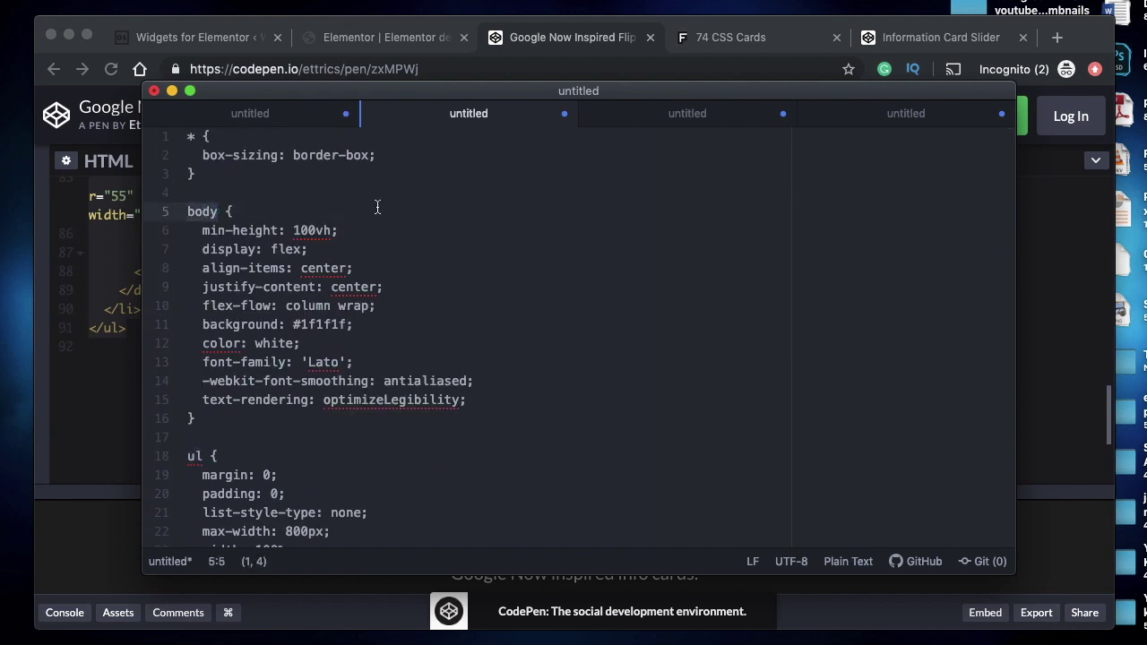
click(171, 90)
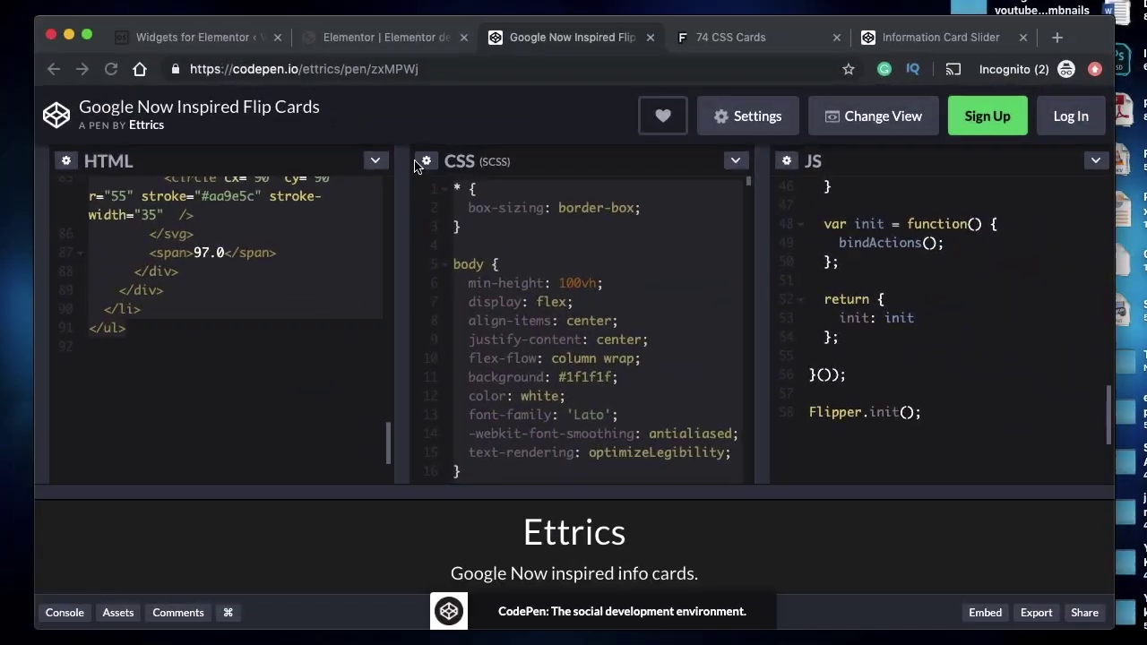
- Give the card list's opening ul tag the class 'card-list' in the Card #1 HTML
click(197, 43)
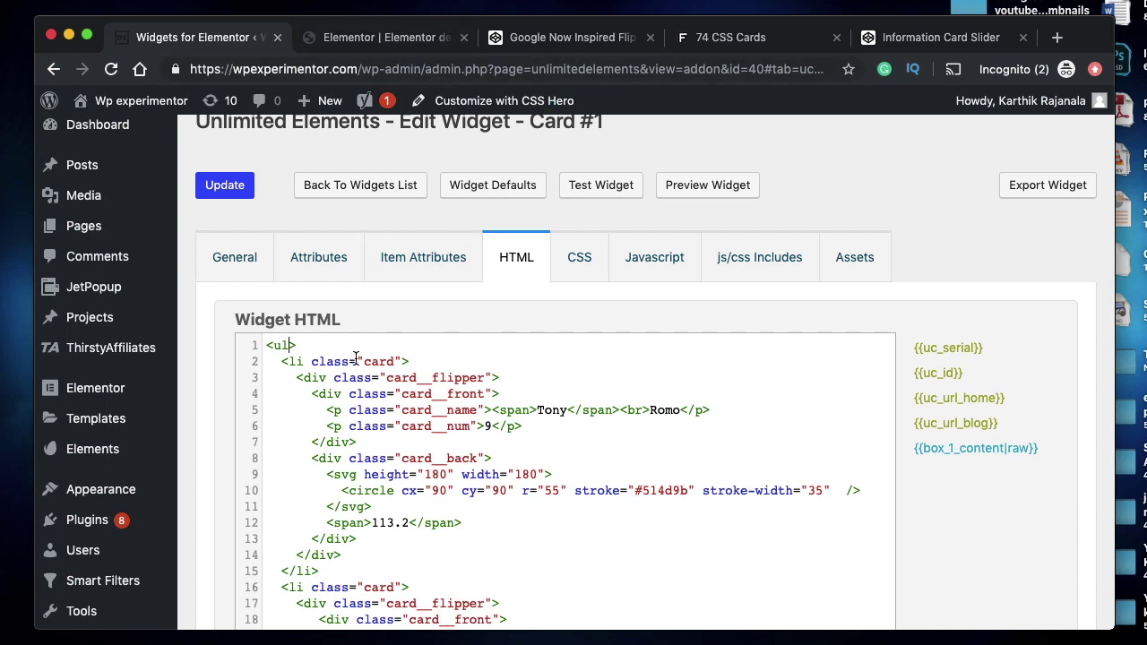
text(class)
text(="")
text(card)
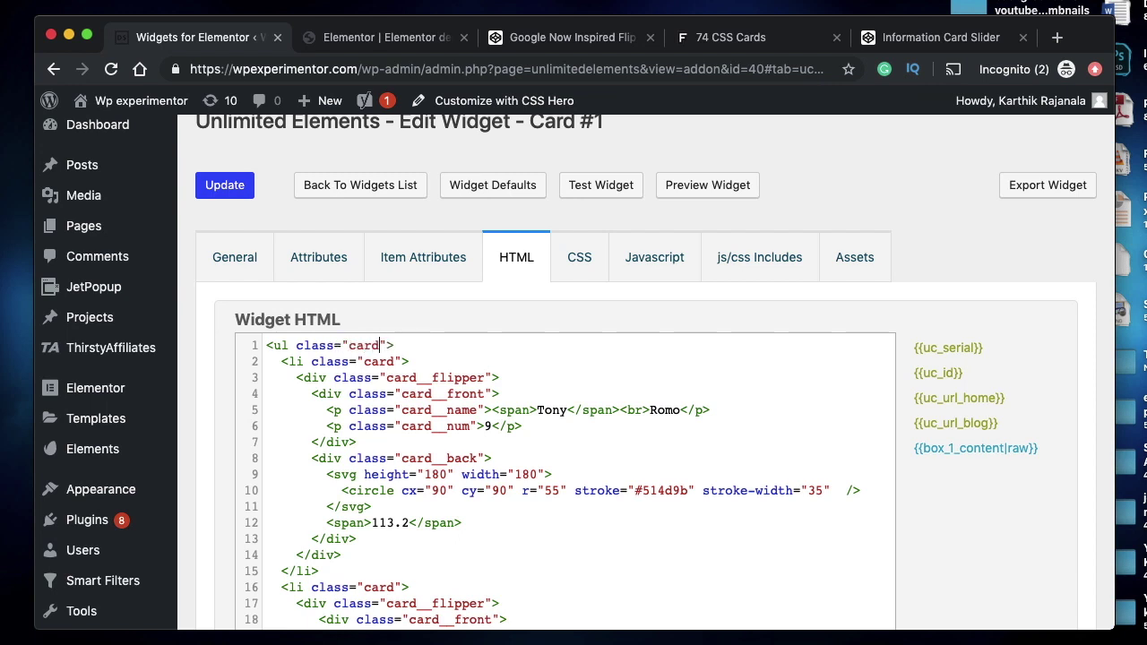
text(-list)
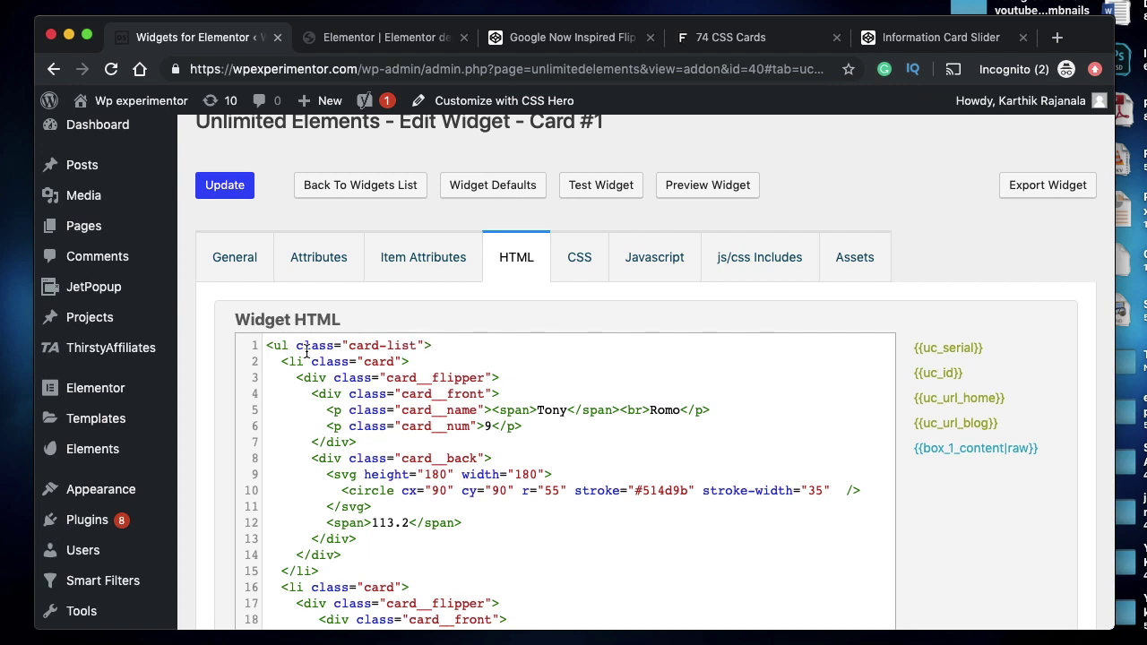
triple_click(327, 345)
click(332, 345)
- Insert an opening <div class="mega-container"> line above the card list
click(266, 346)
key(Return)
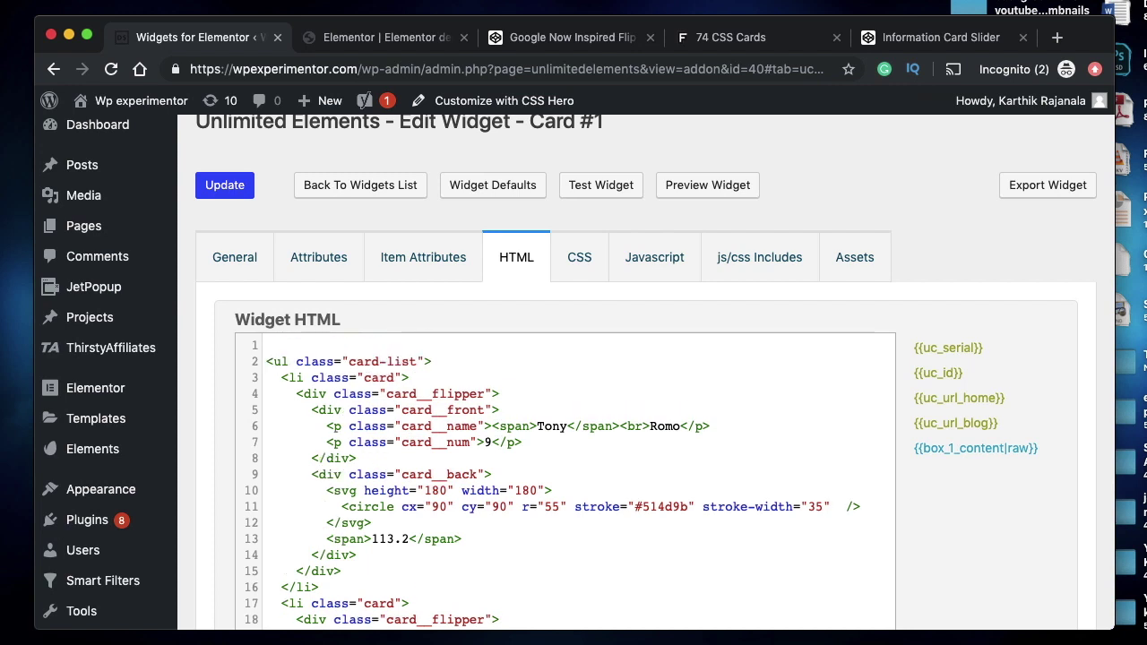
text(<>)
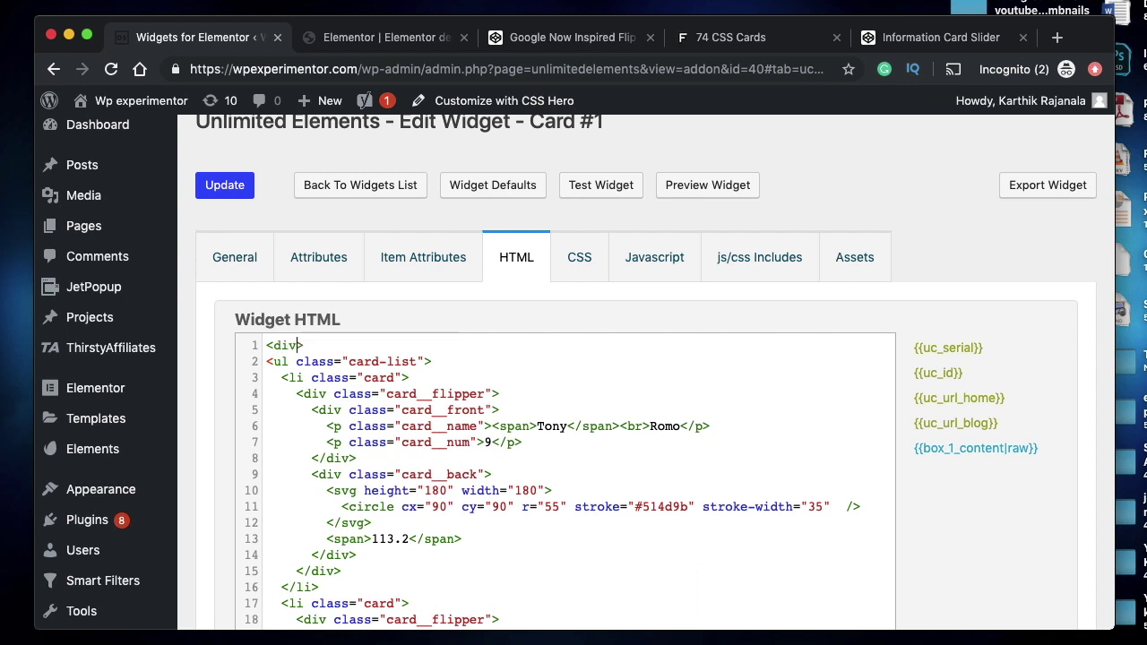
text(div cal)
key(BackSpace)
key(BackSpace)
key(BackSpace)
text(las)
text(s="")
text(mega-conta)
text(iner)
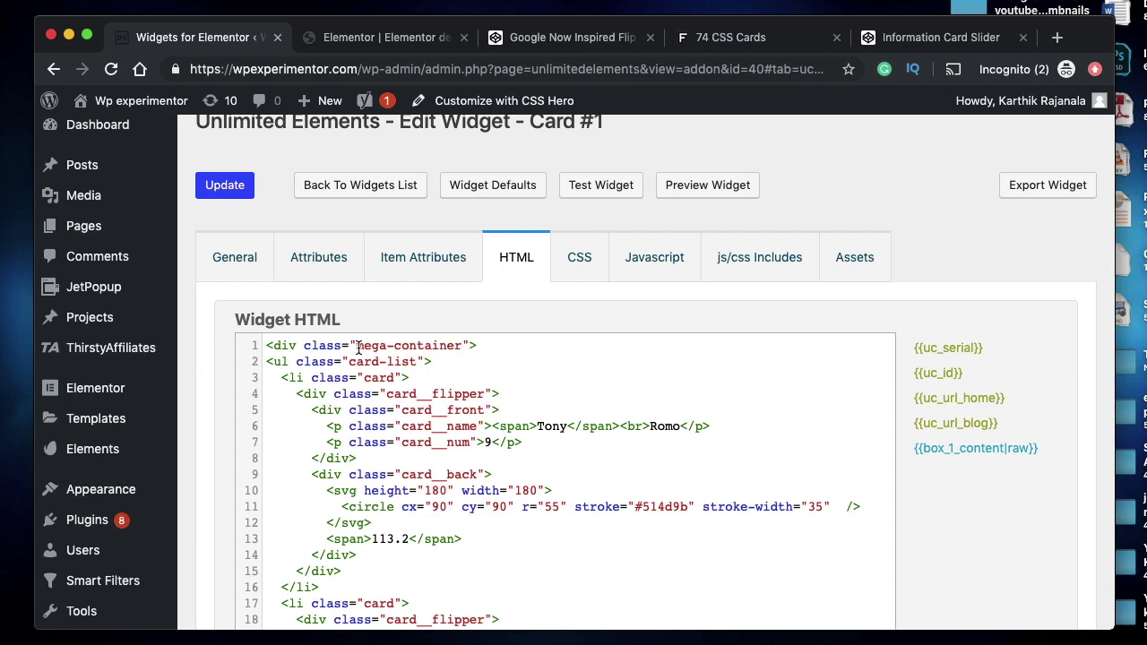
drag(464, 346, 359, 348)
double_click(393, 346)
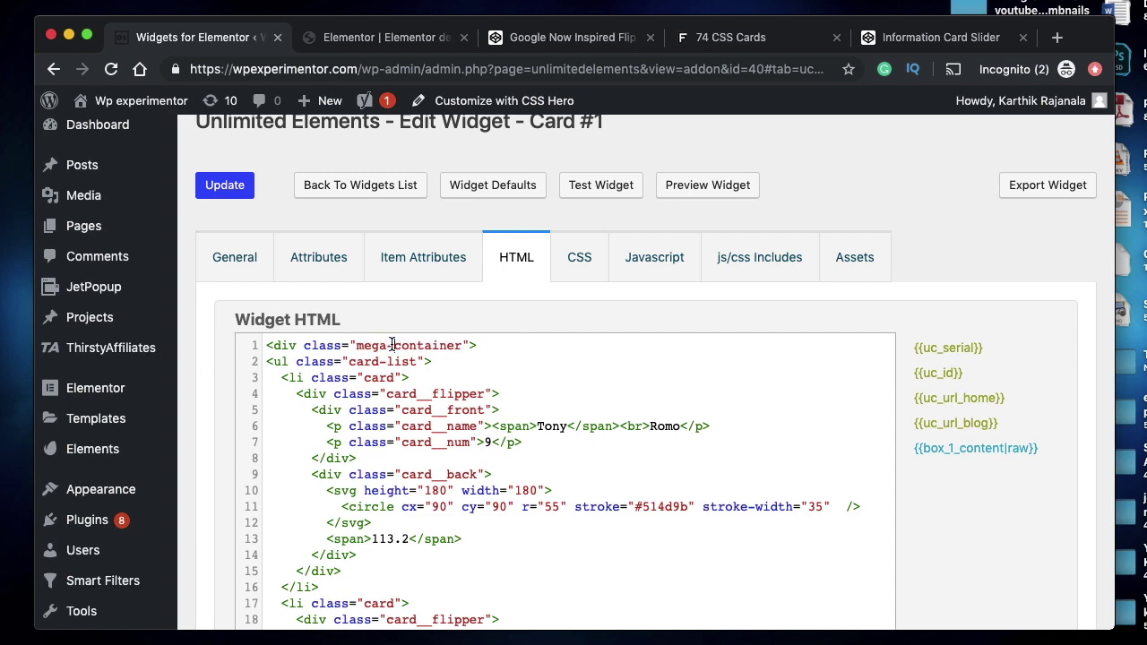
triple_click(285, 348)
- Add a closing </div> on a new line after the closing </ul>
scroll(368, 511, down, 10)
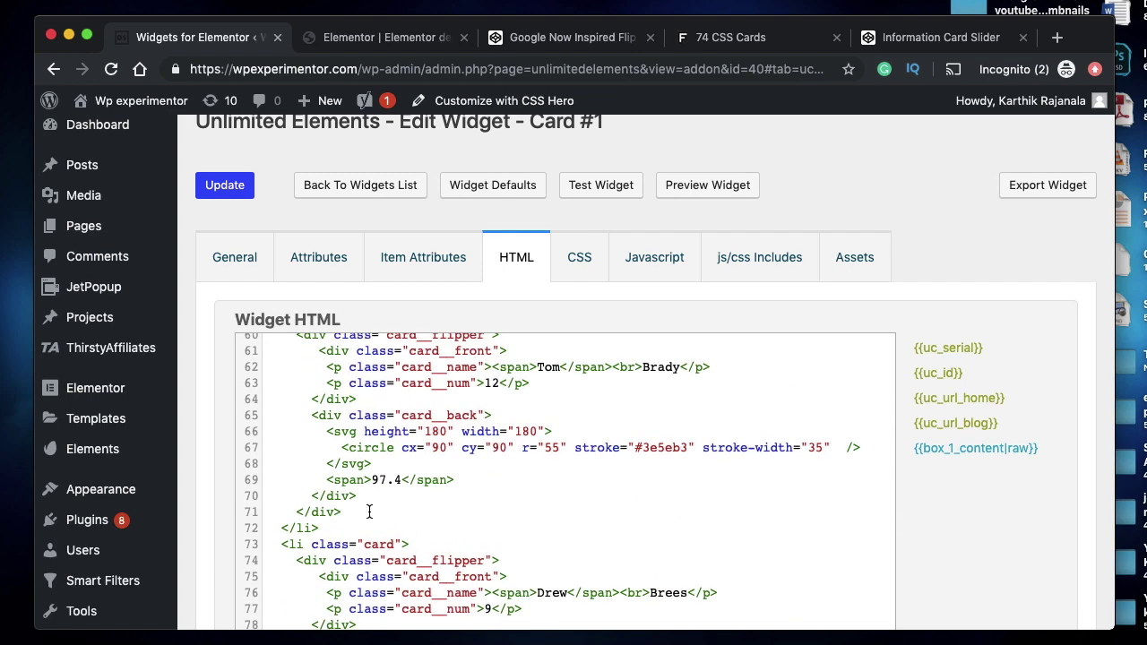
scroll(368, 511, down, 3)
click(310, 546)
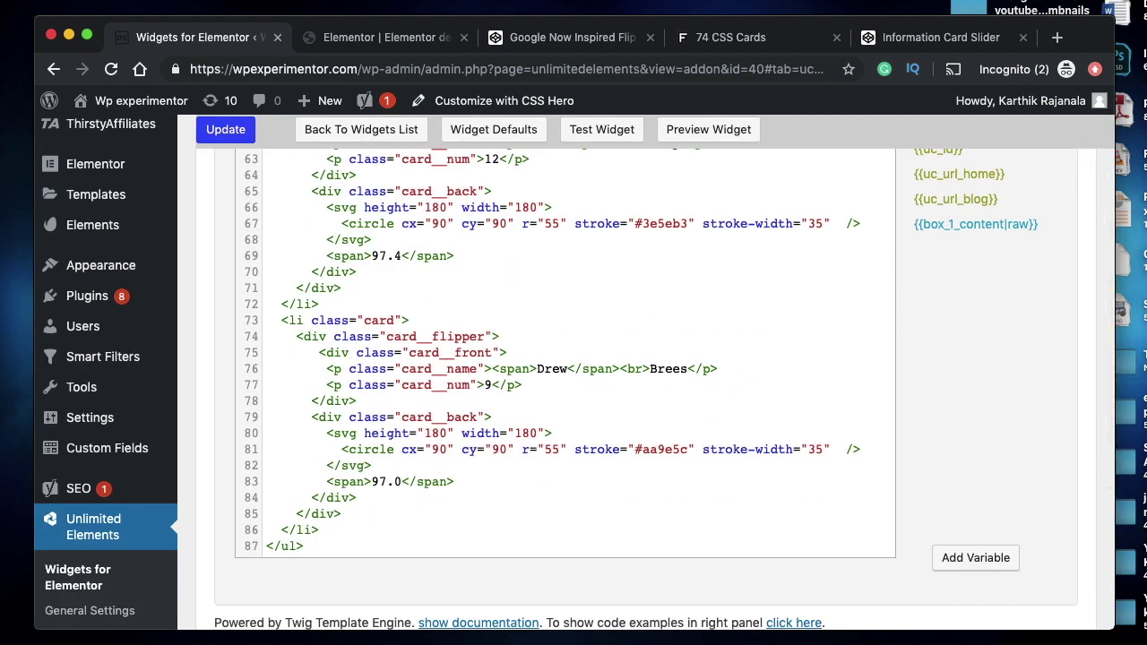
key(Return)
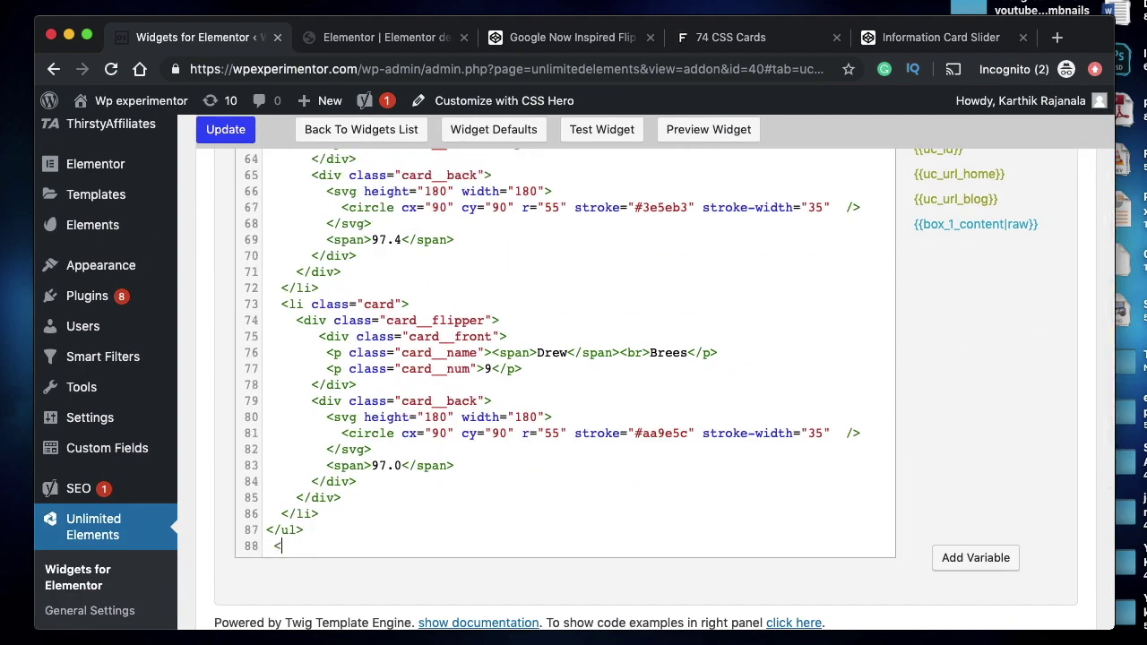
text(</div>)
double_click(285, 546)
click(282, 548)
scroll(340, 543, up, 20)
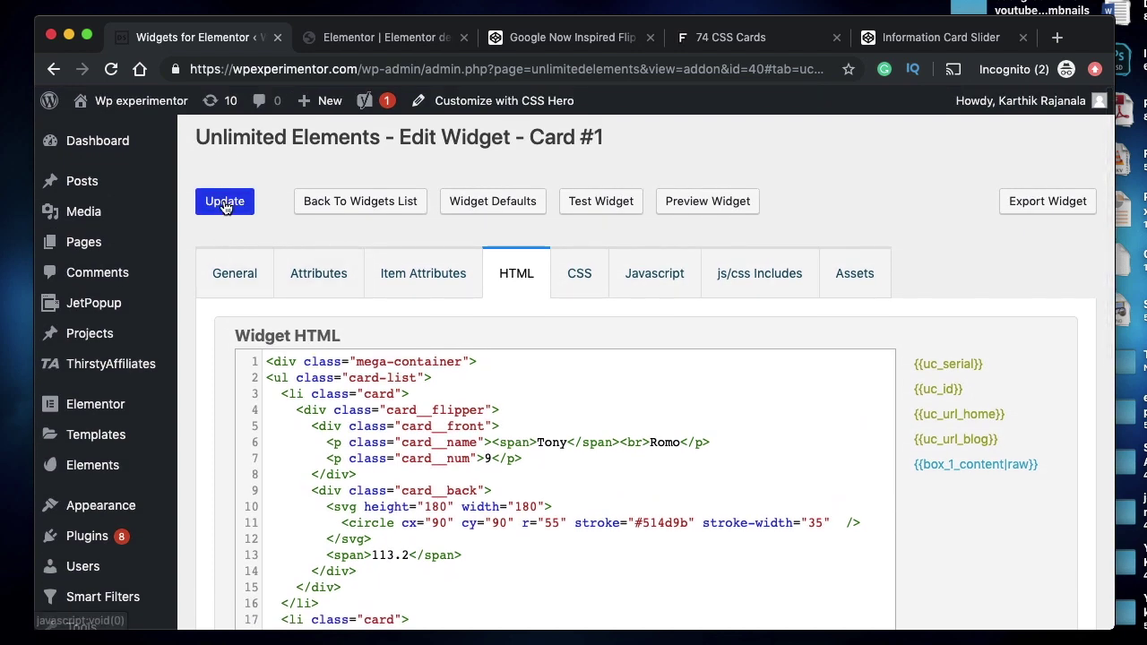
- Delete all code from the Card #1 widget's CSS tab and return to its HTML
click(587, 284)
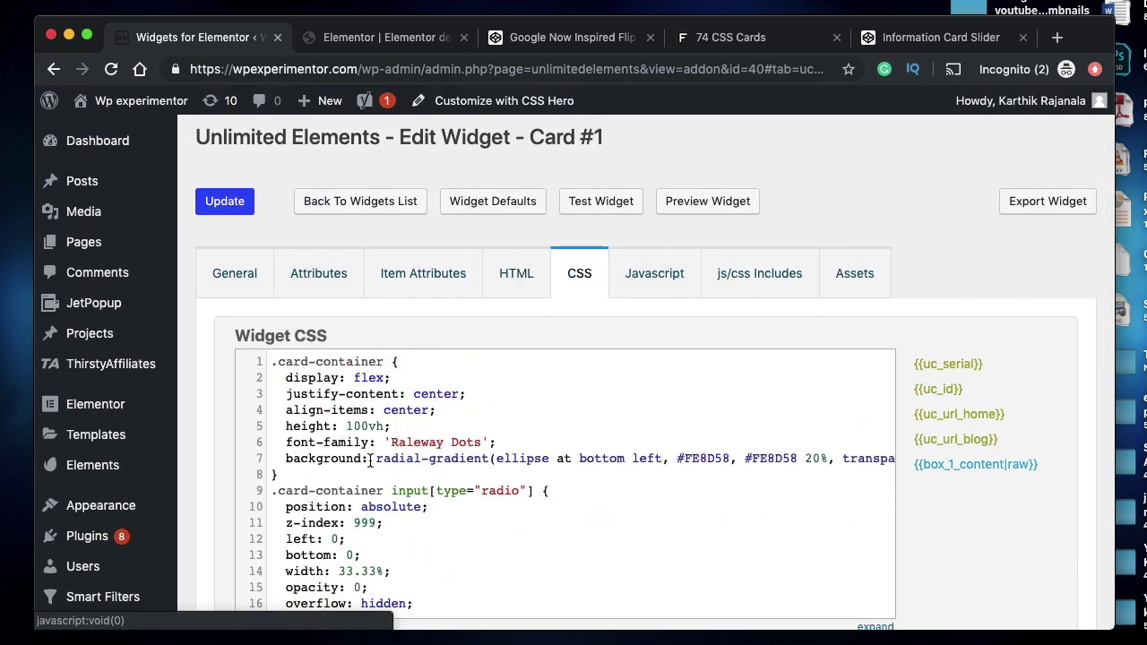
key(super+a)
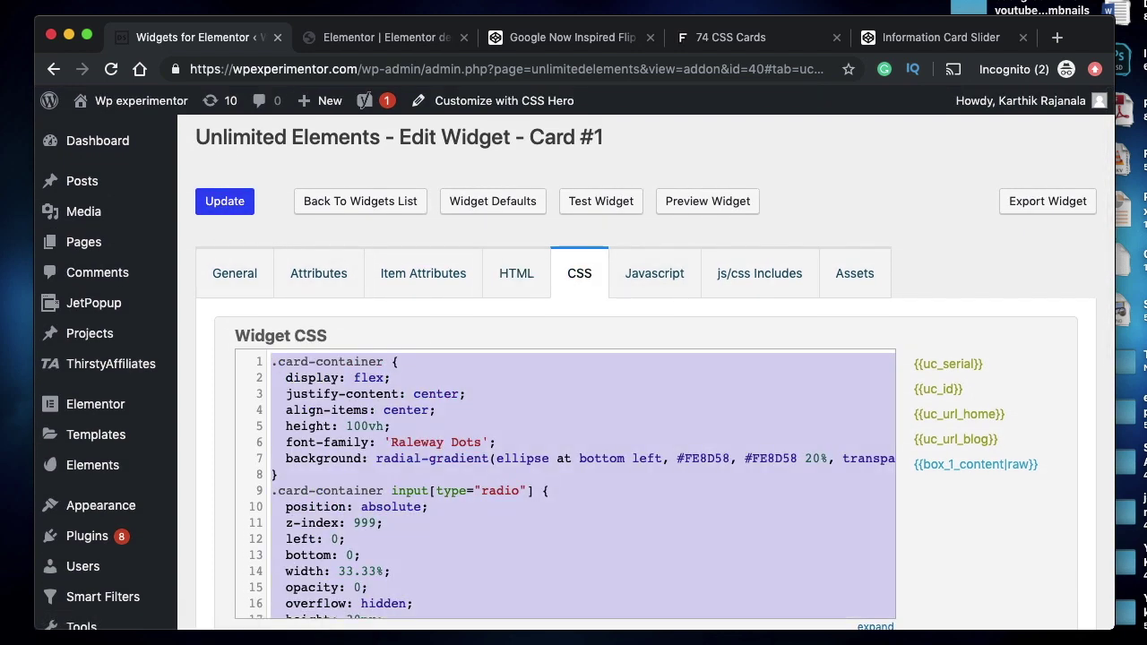
key(BackSpace)
click(529, 272)
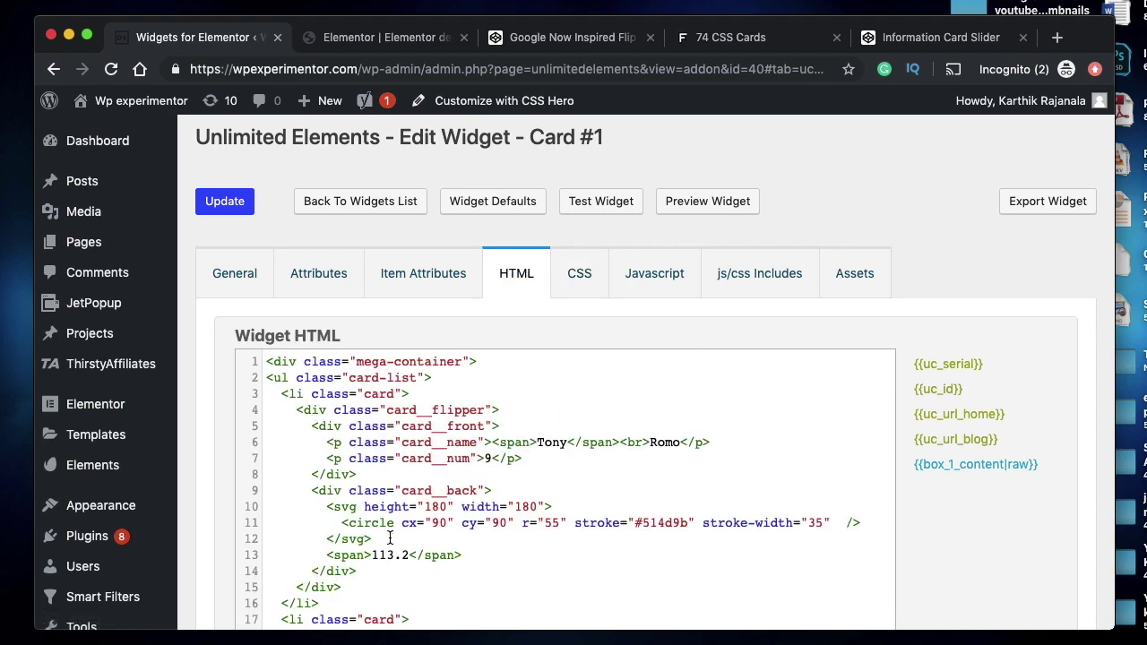
scroll(379, 379, down, 5)
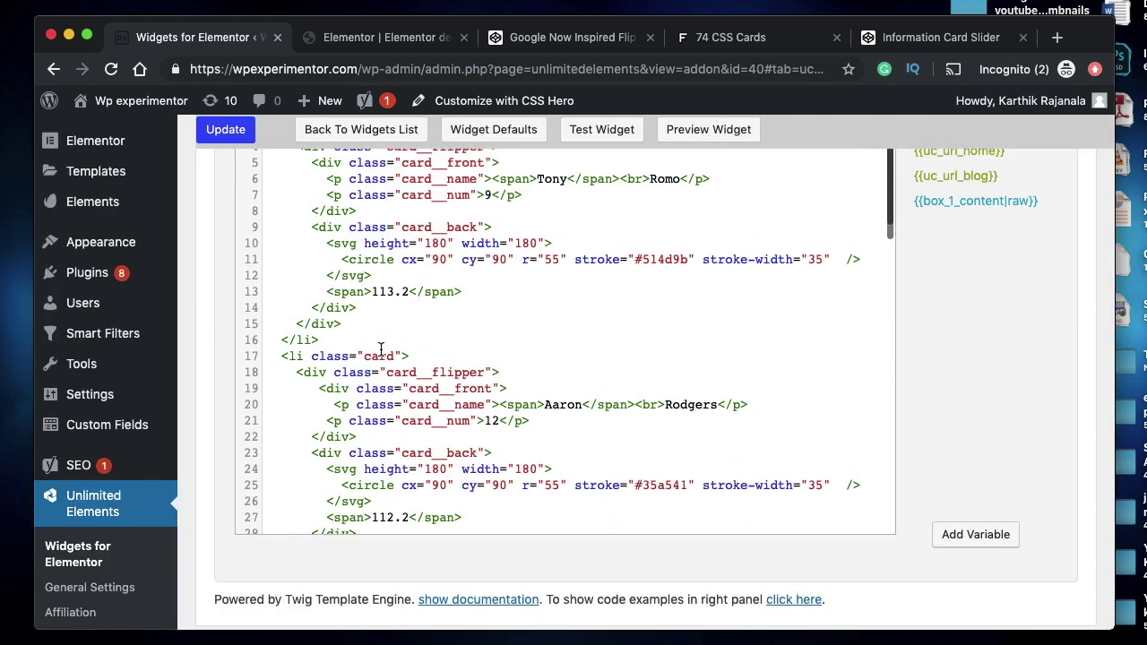
scroll(442, 553, up, 5)
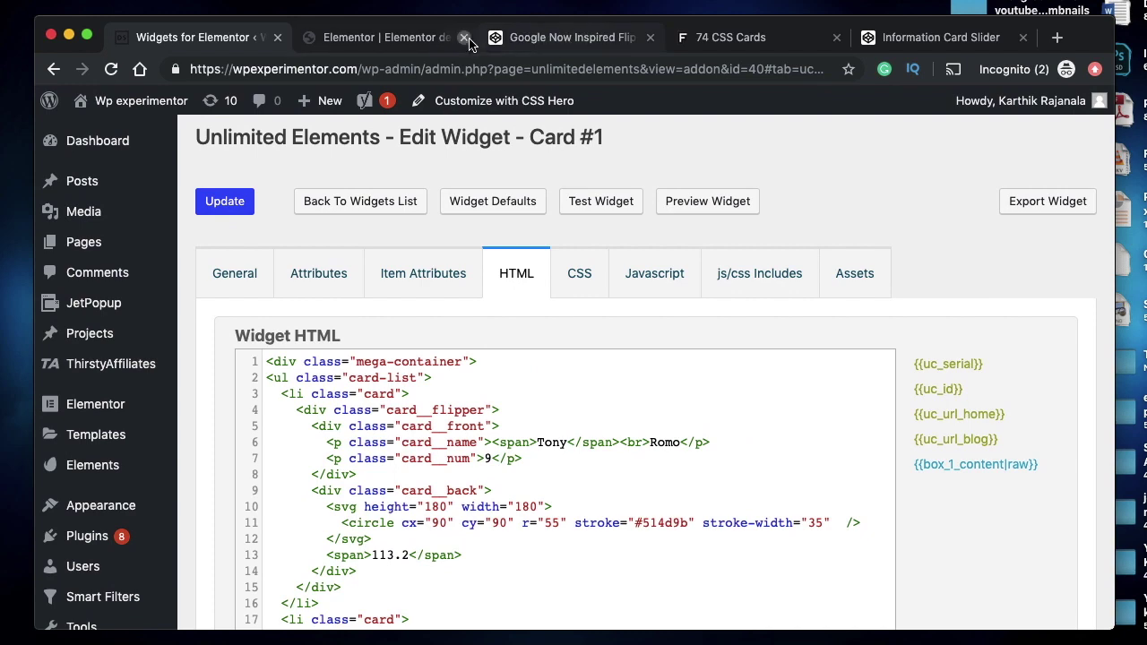
- Compare the ul selector in Atom with the widget's card-list class, then open the Elementor editor
click(583, 37)
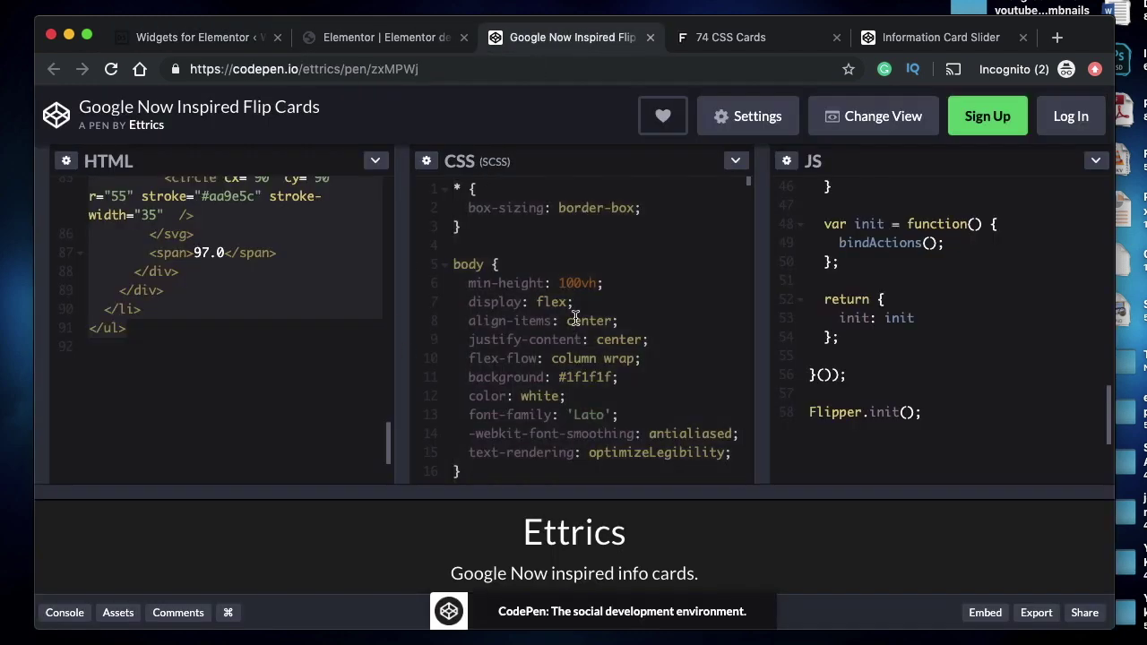
click(454, 264)
scroll(536, 357, down, 20)
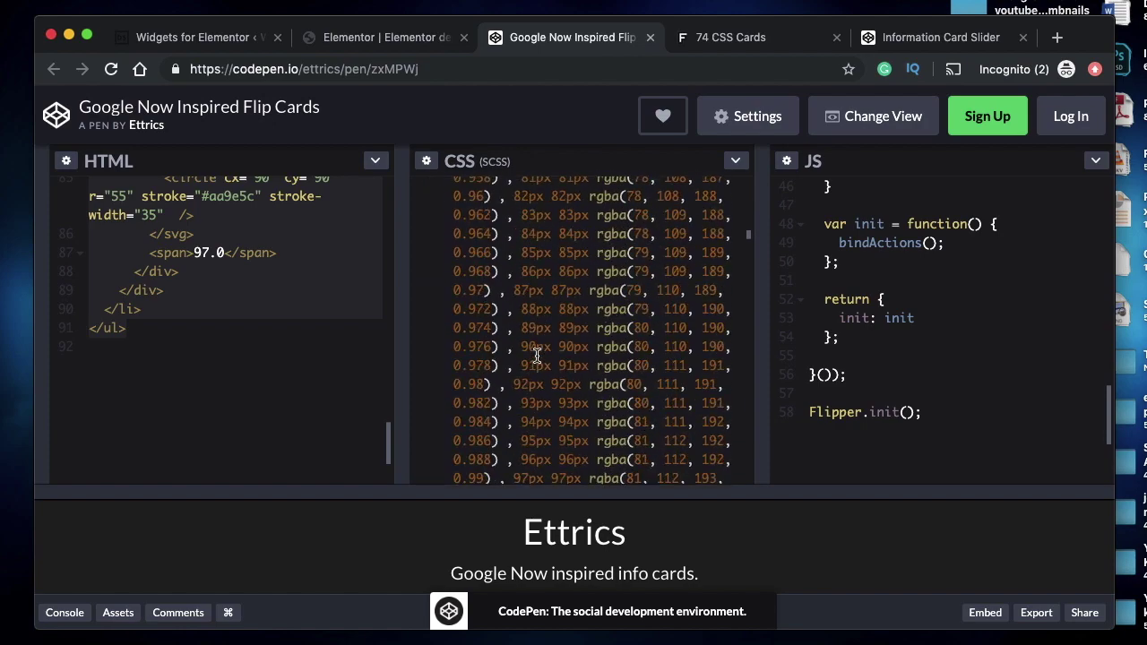
key(ctrl+Up)
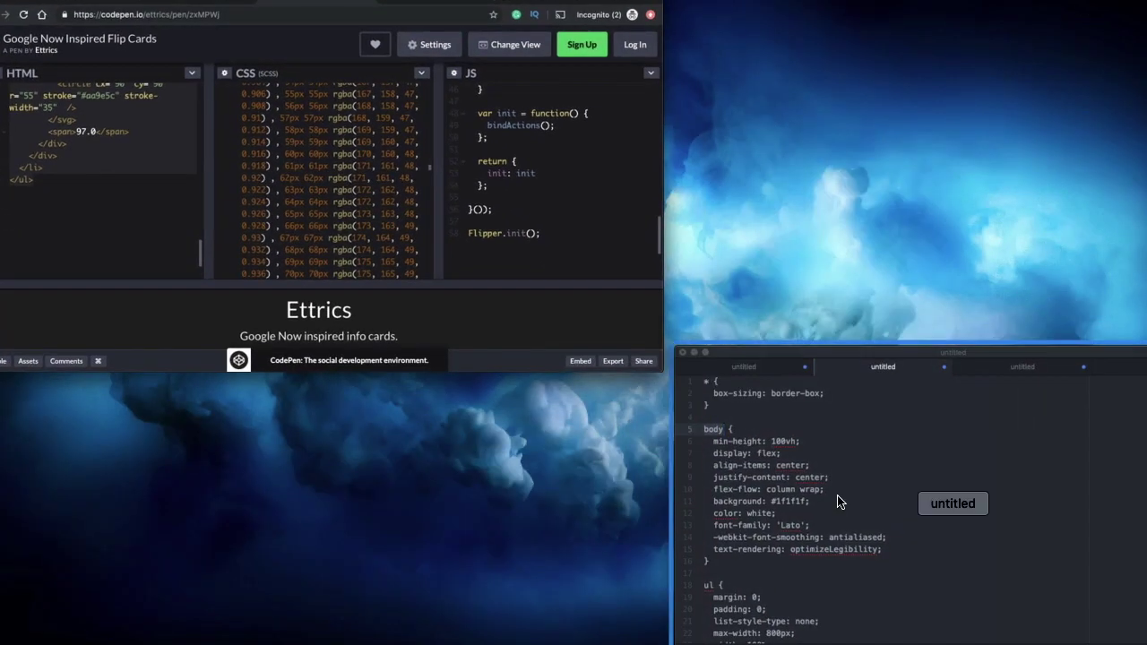
click(837, 502)
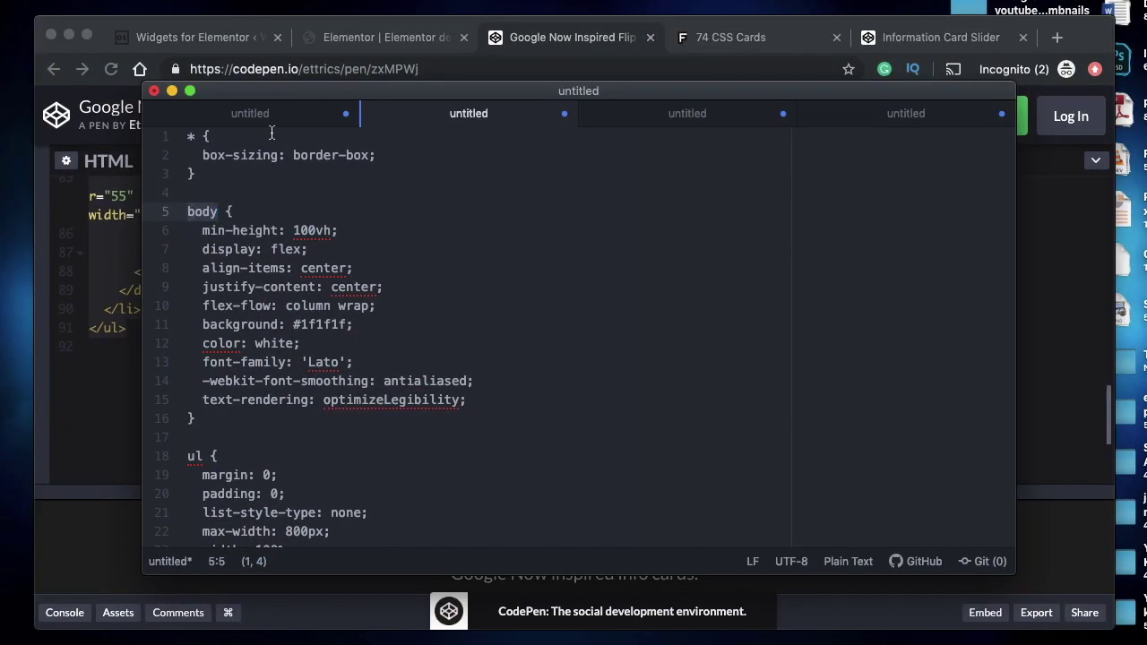
double_click(195, 456)
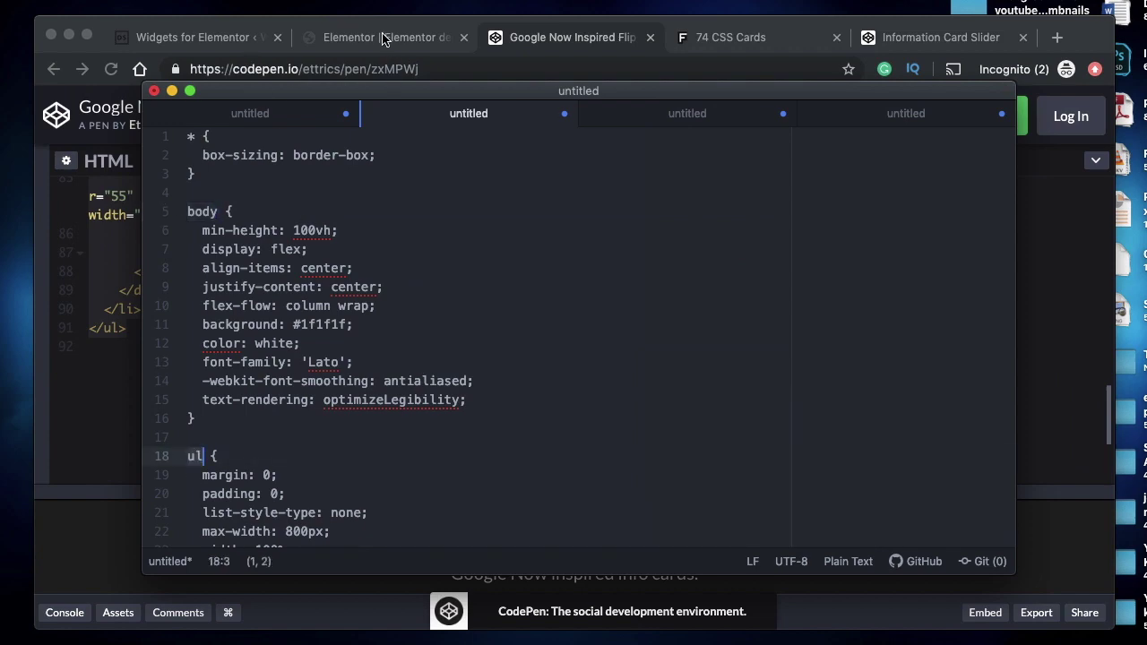
click(218, 36)
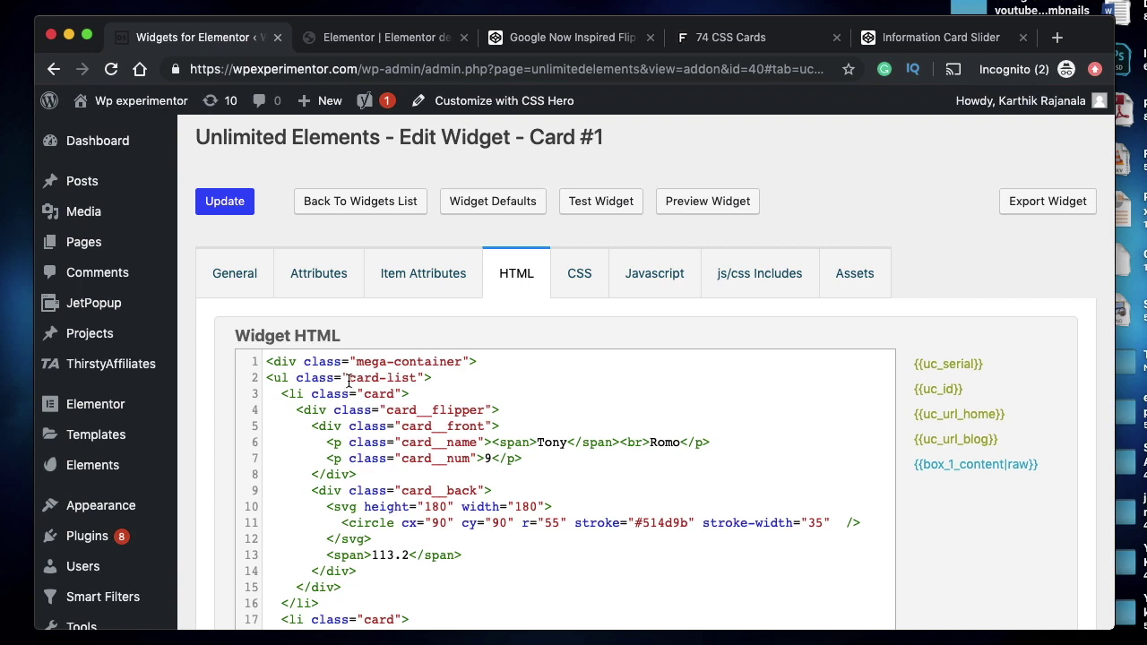
drag(349, 384, 416, 384)
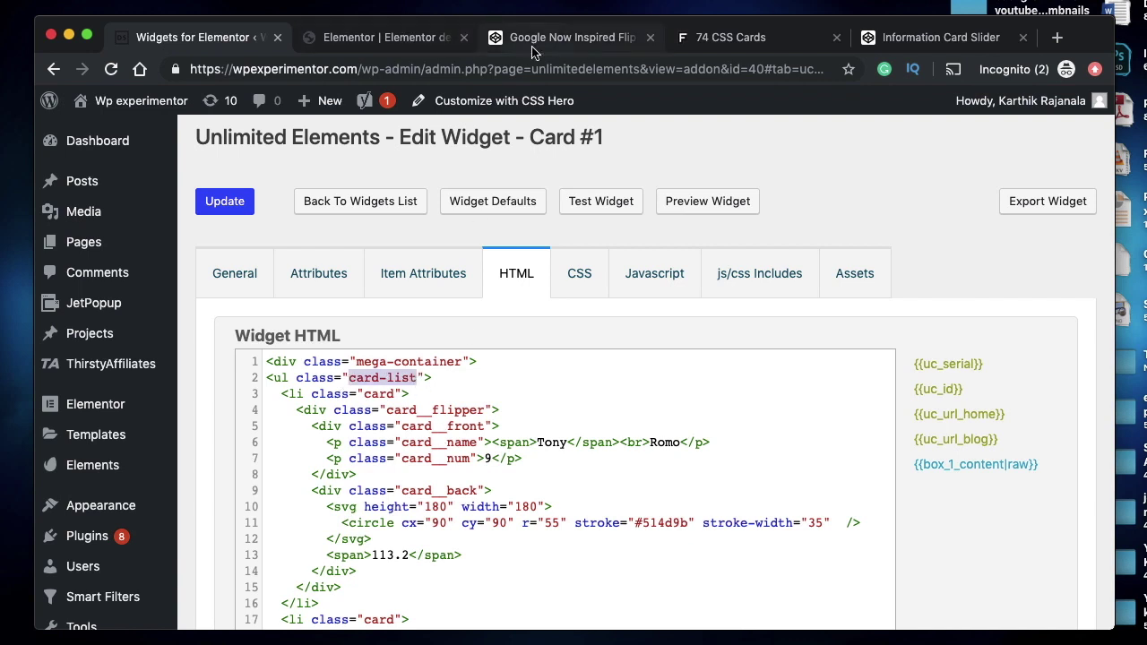
click(390, 37)
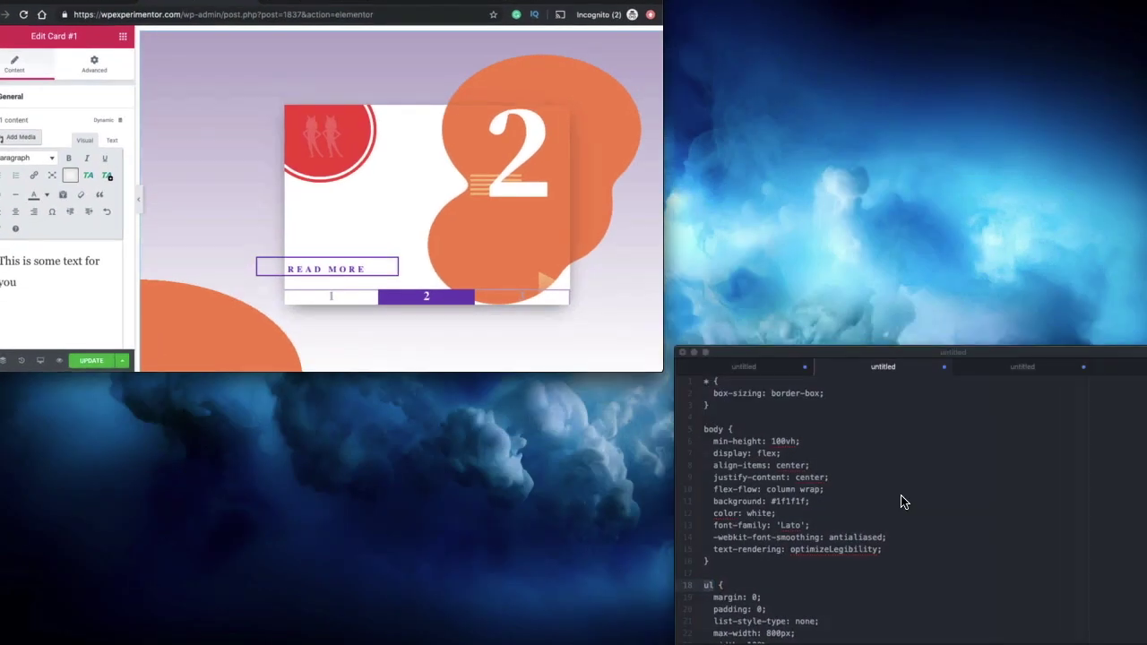
- Rename Atom's ul selector to .card-list and locate the body selector on line 5
click(902, 500)
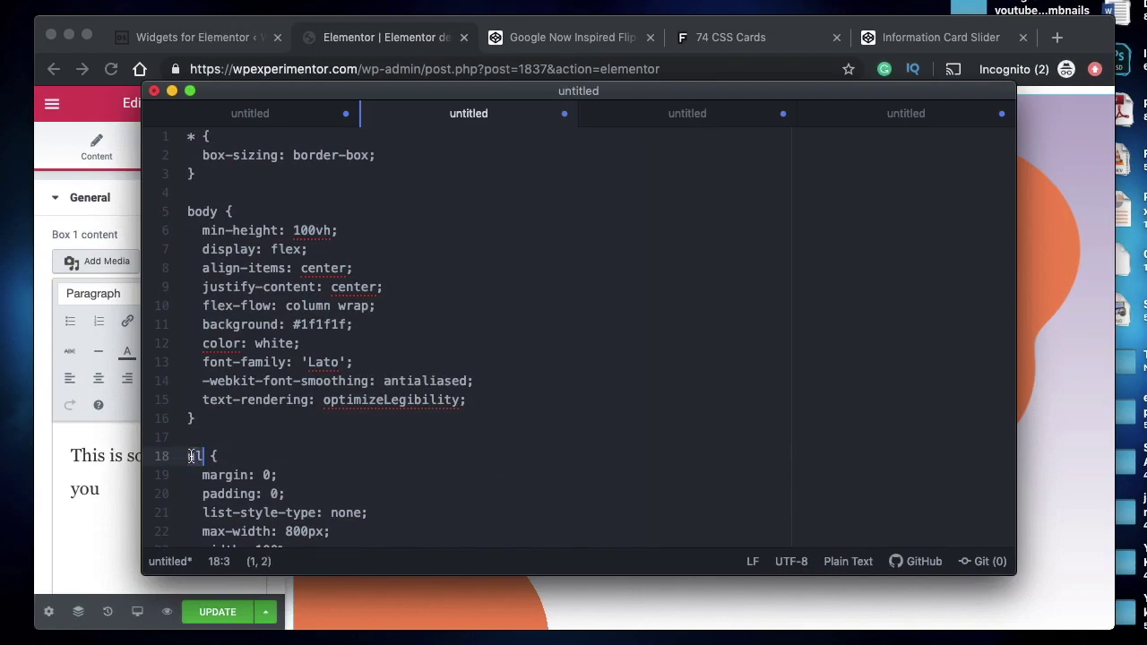
text(card-list)
key(Left)
key(Left)
key(Left)
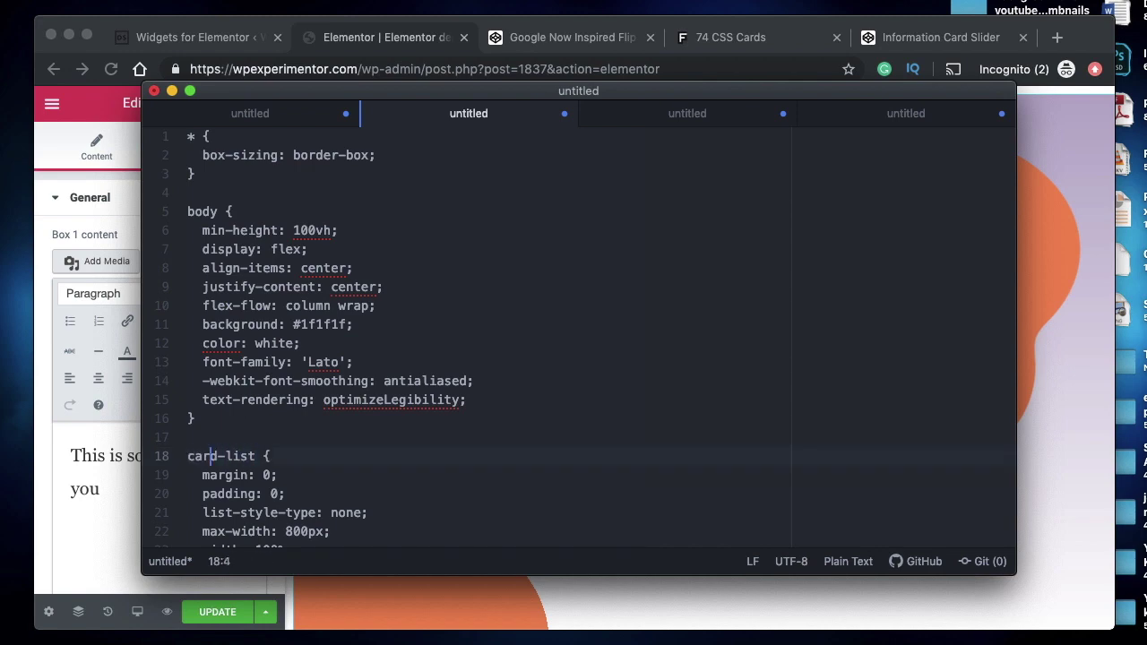
text(.)
scroll(333, 437, down, 10)
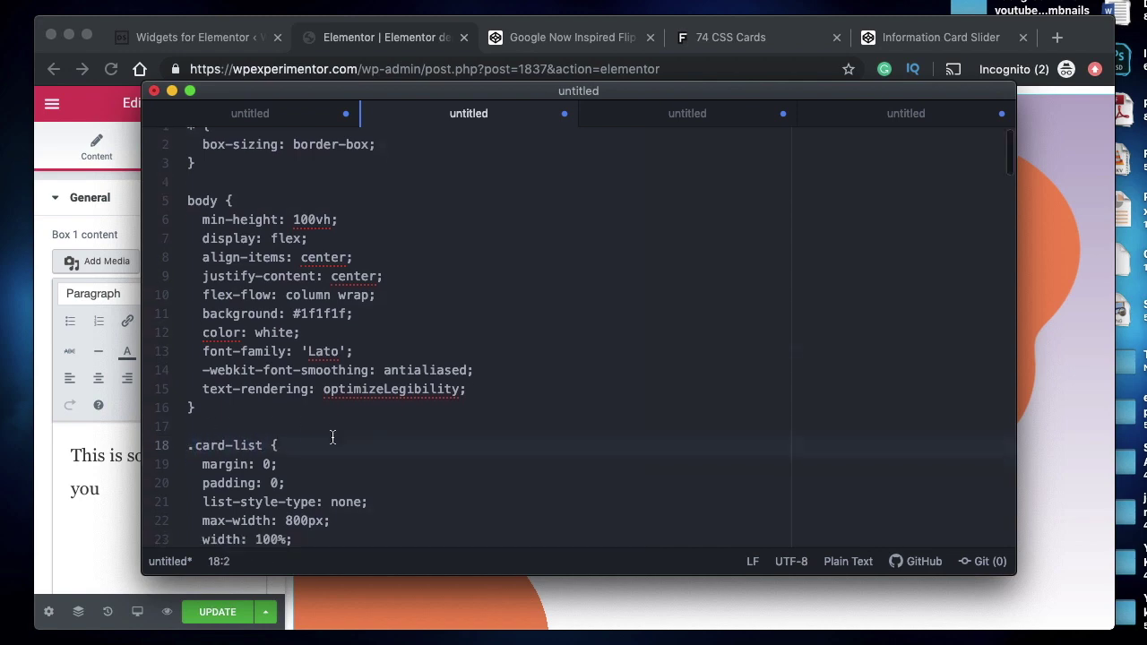
scroll(334, 436, down, 15)
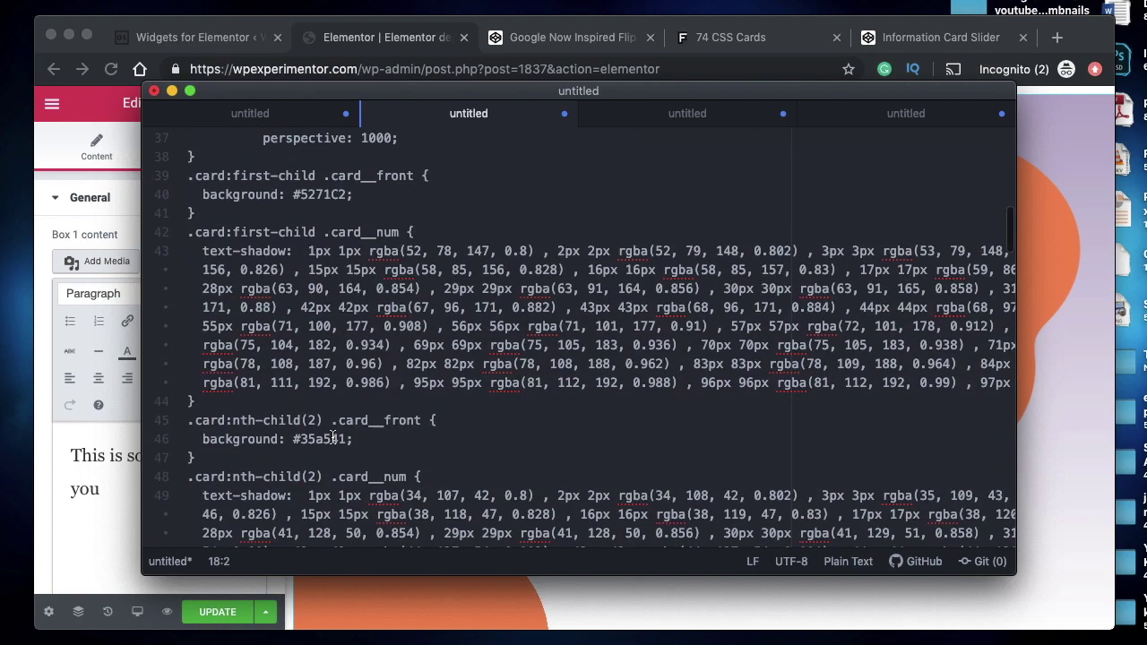
scroll(310, 417, down, 10)
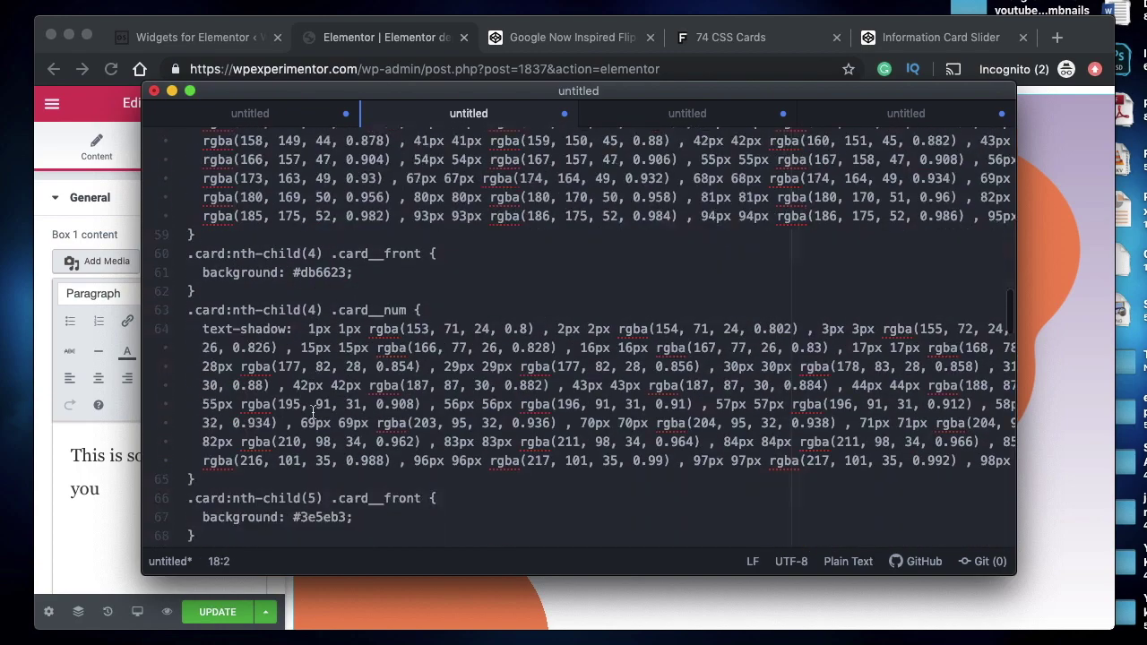
scroll(313, 412, up, 20)
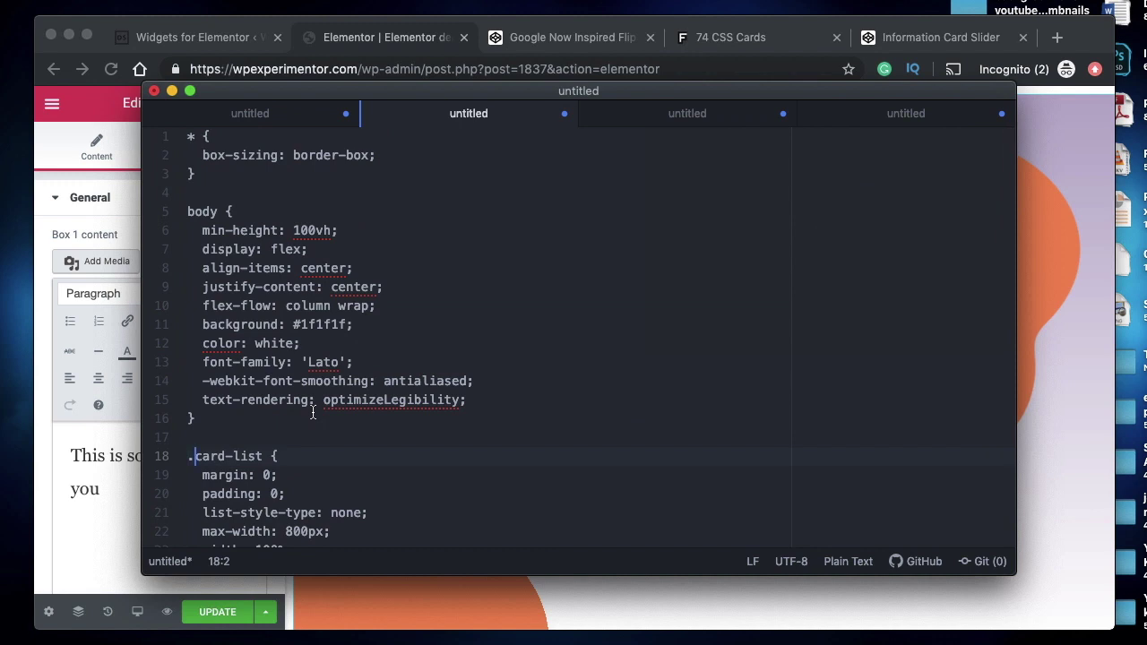
double_click(224, 456)
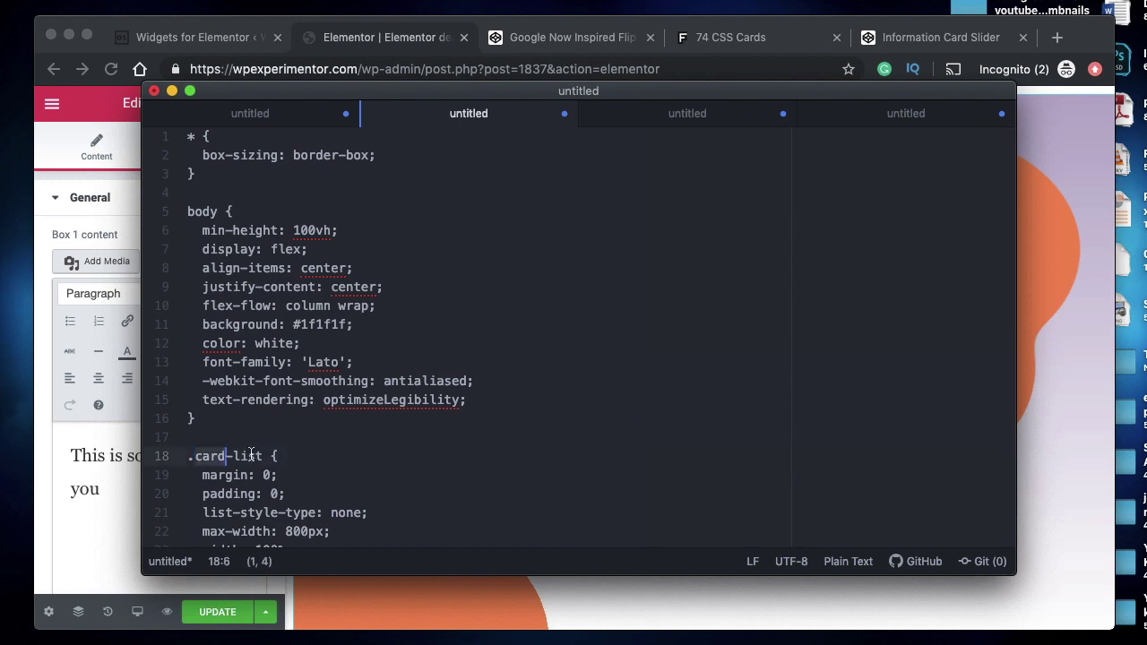
double_click(250, 456)
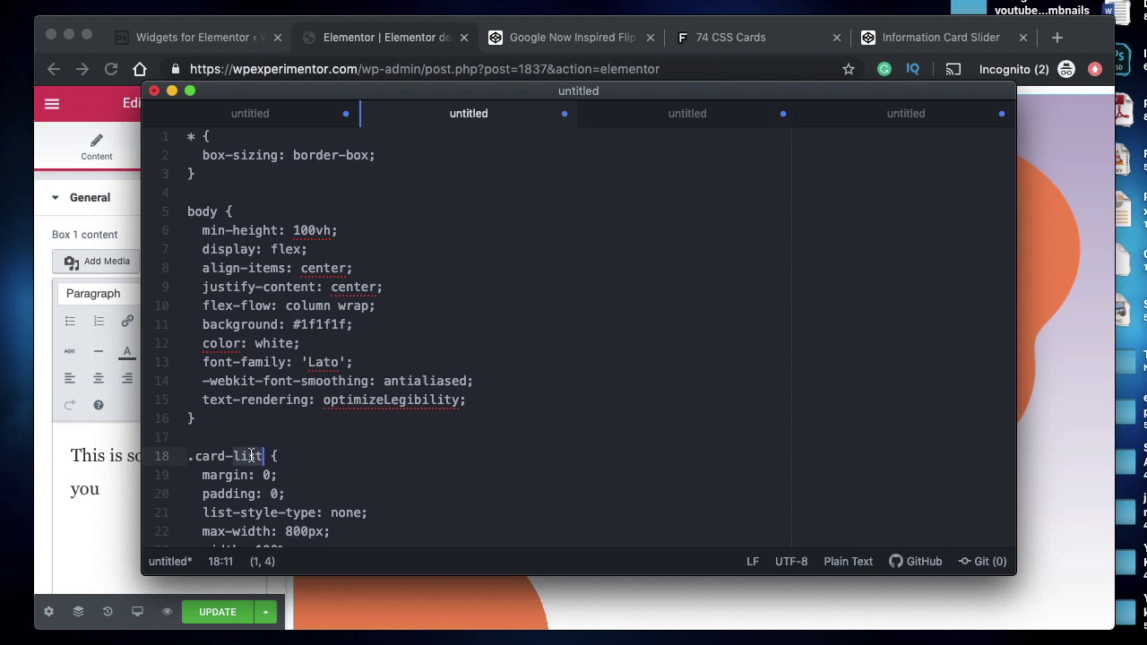
double_click(201, 211)
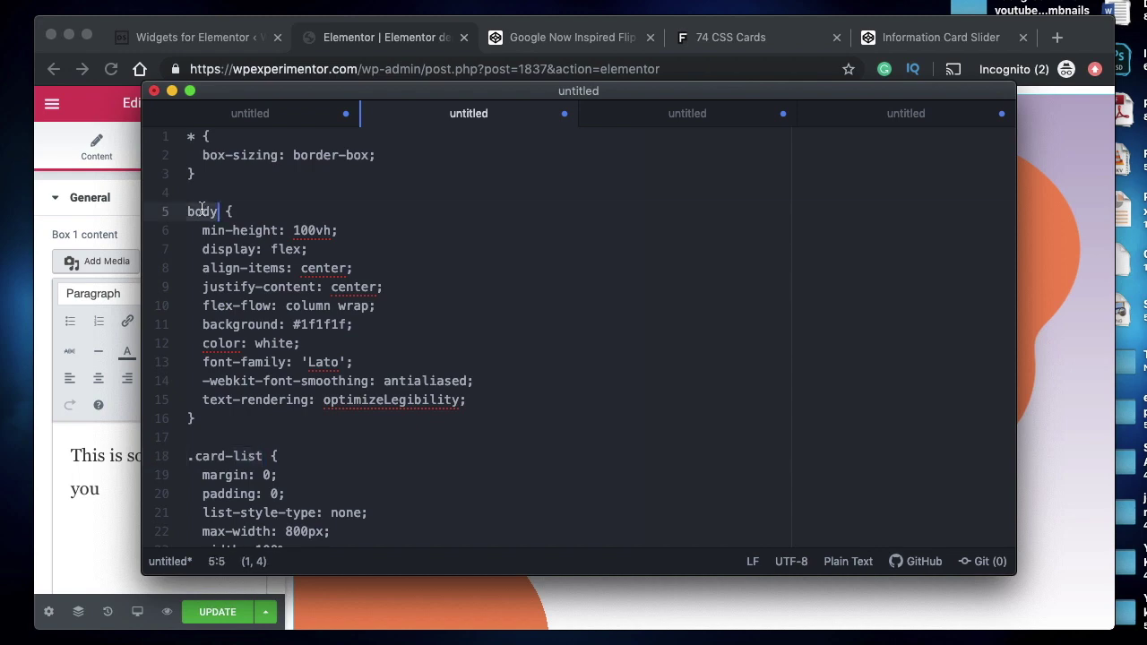
- Replace the body selector in Atom with .mega-container, taken from the widget HTML
click(208, 40)
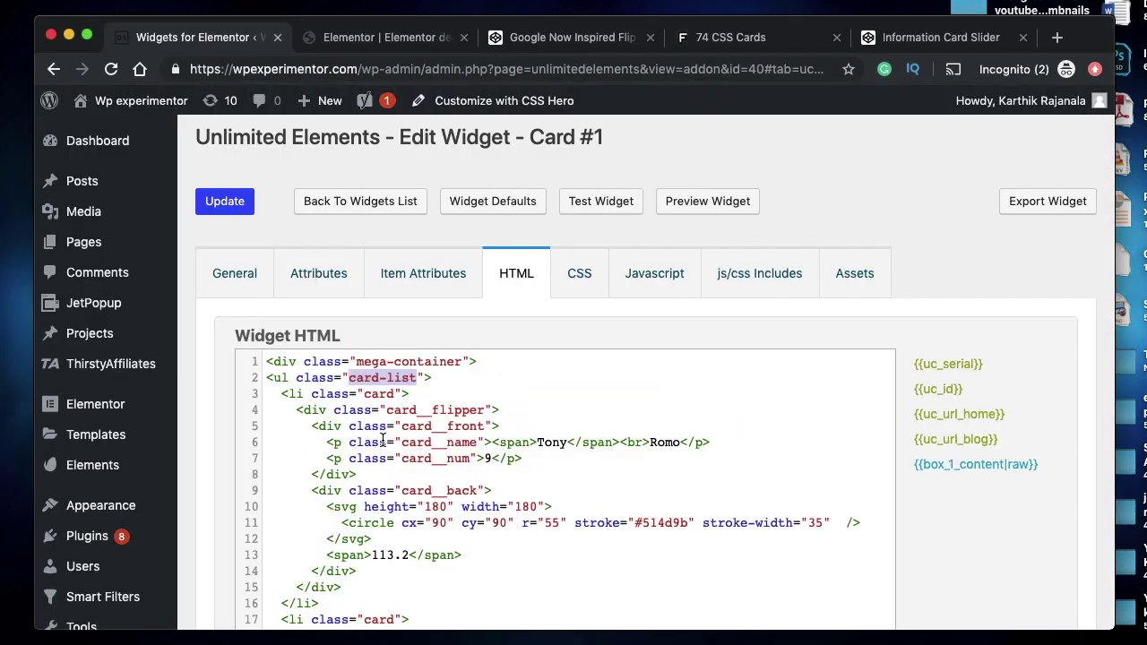
click(357, 361)
shift+click(466, 361)
key(super+c)
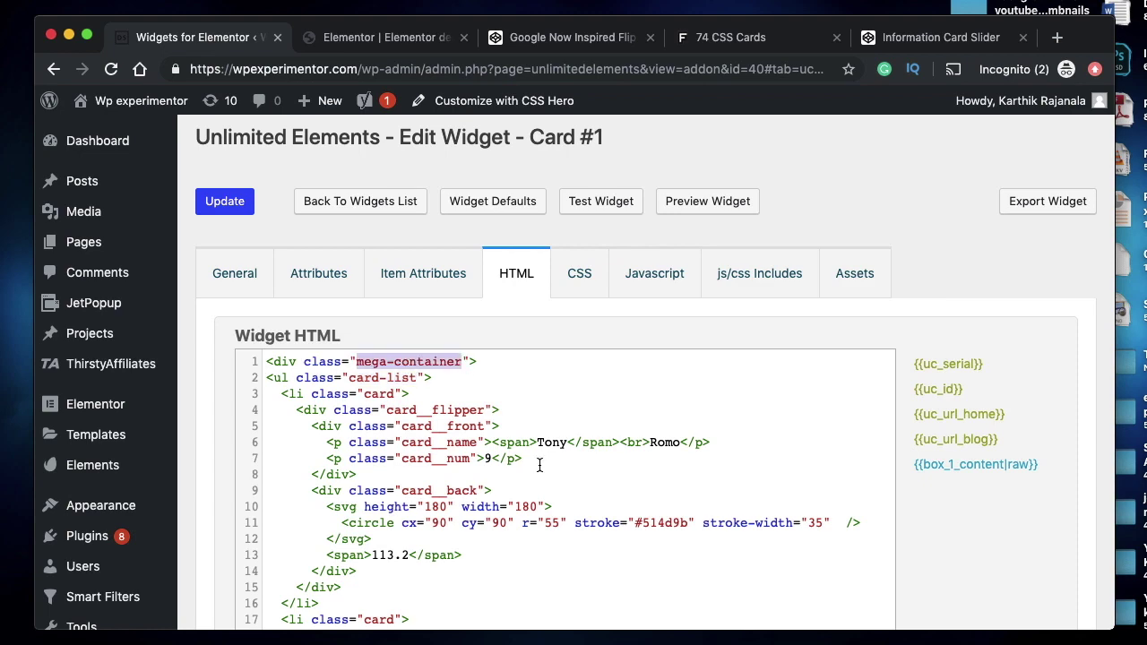
click(350, 37)
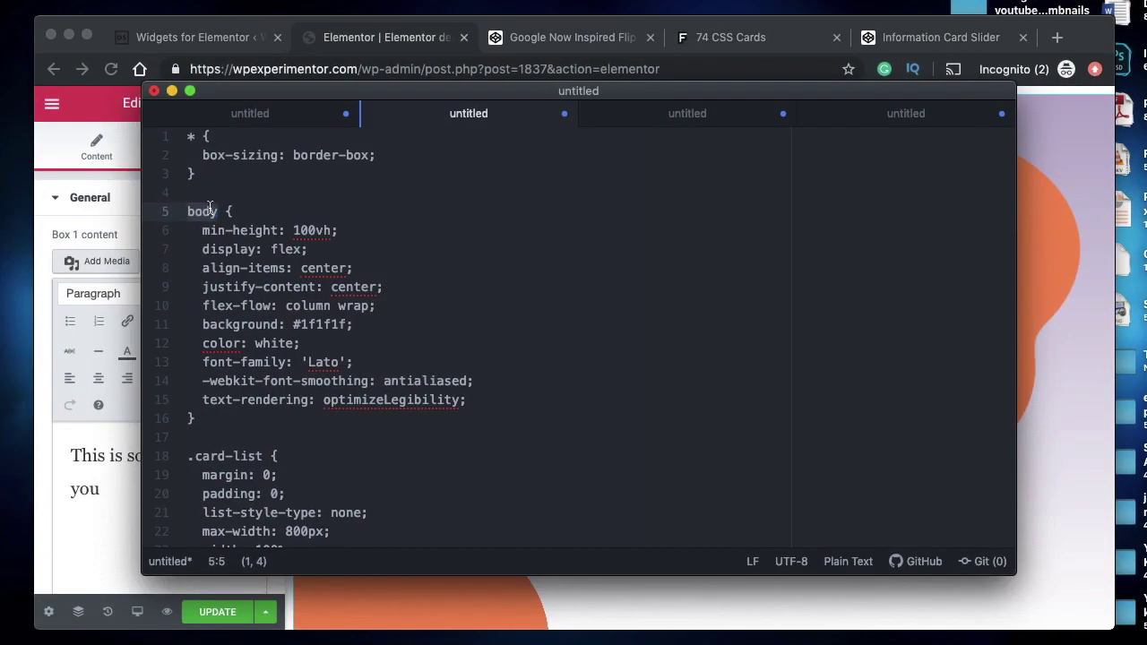
key(super+v)
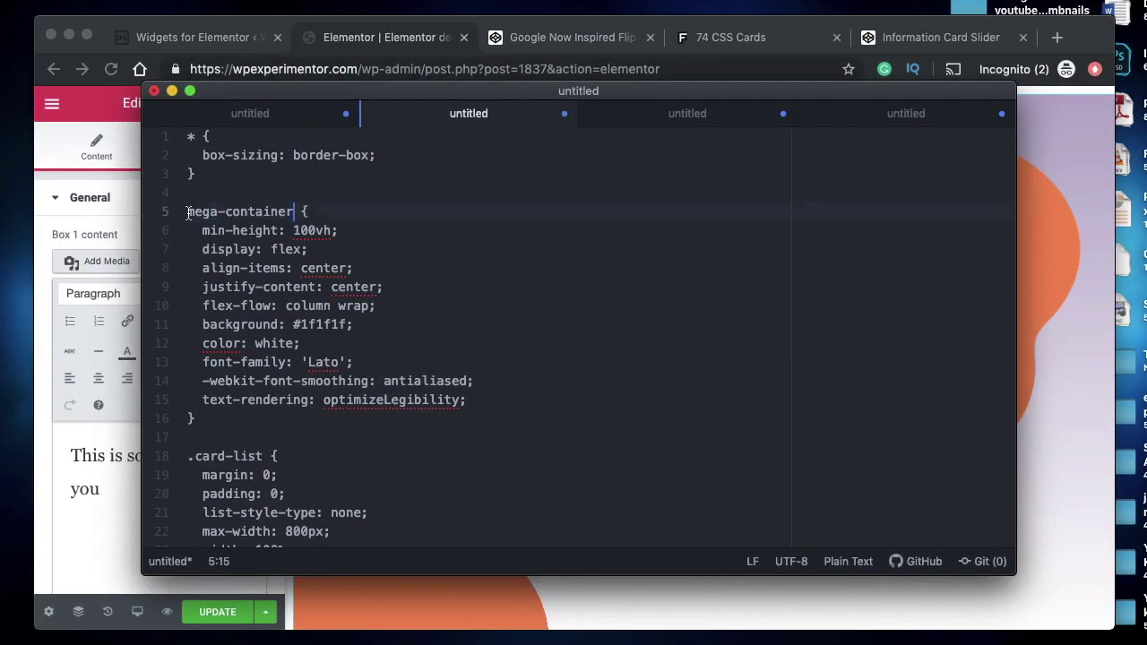
text(.)
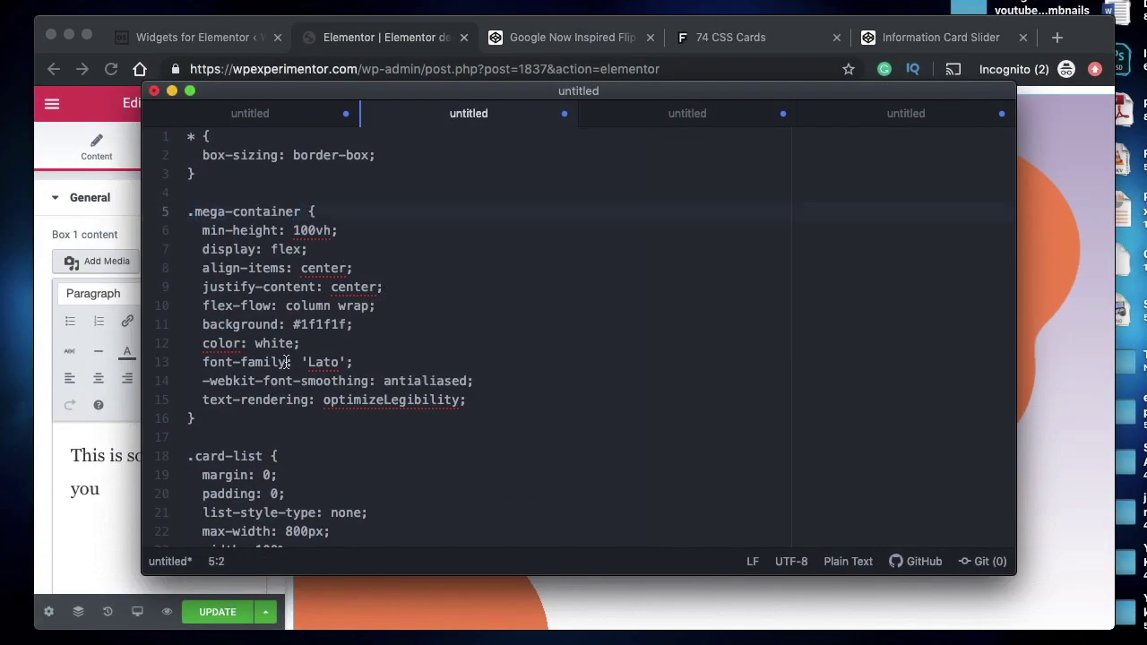
- Select the whole Atom stylesheet for copying and return to the Card #1 widget page
scroll(286, 362, down, 1)
scroll(286, 362, down, 5)
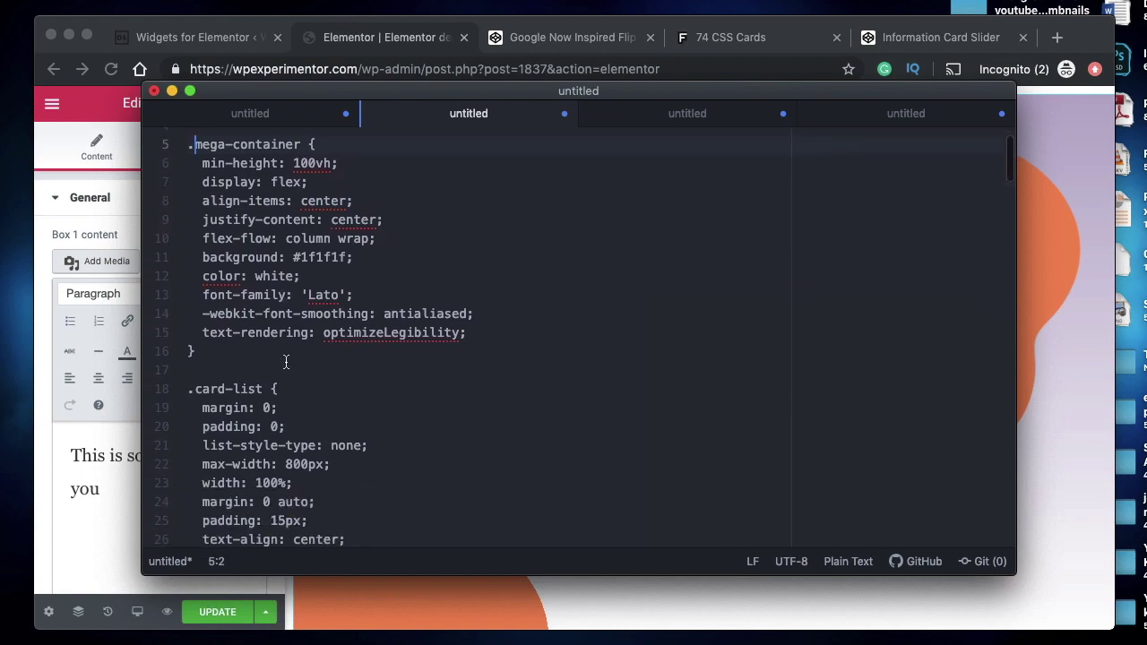
scroll(286, 362, down, 20)
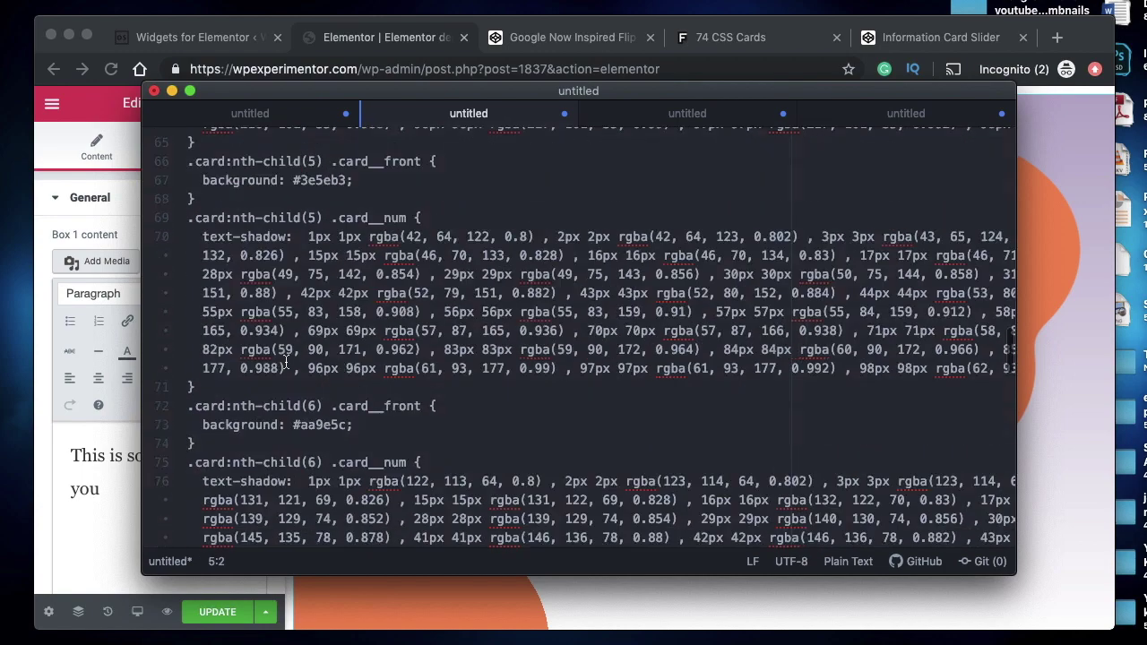
click(396, 311)
key(super+a)
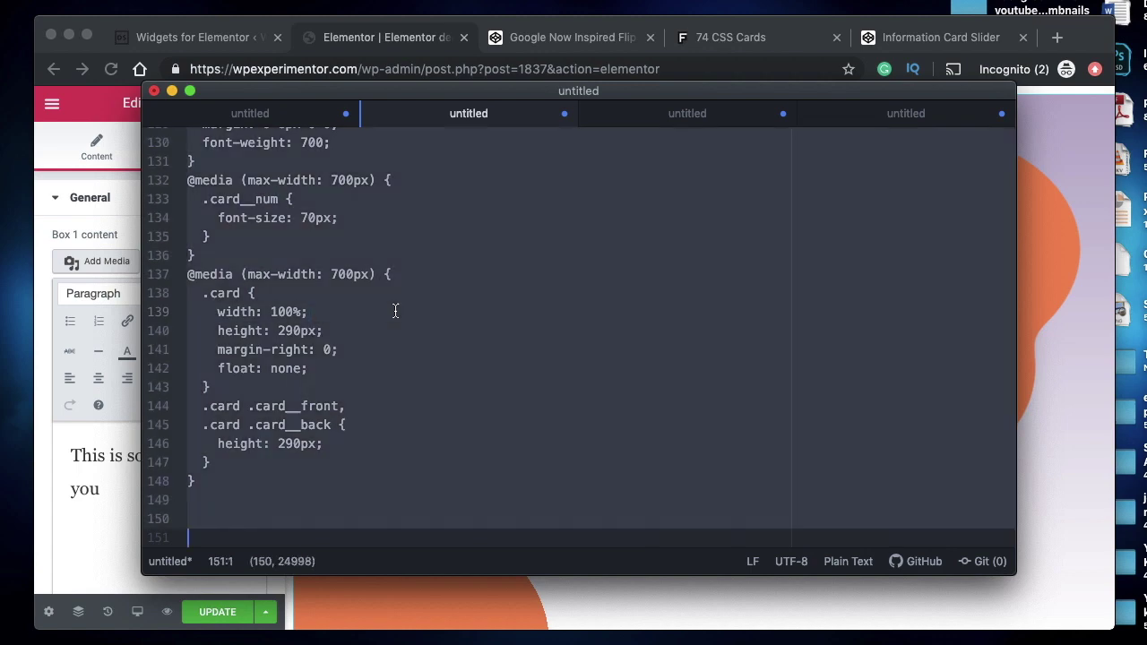
click(368, 51)
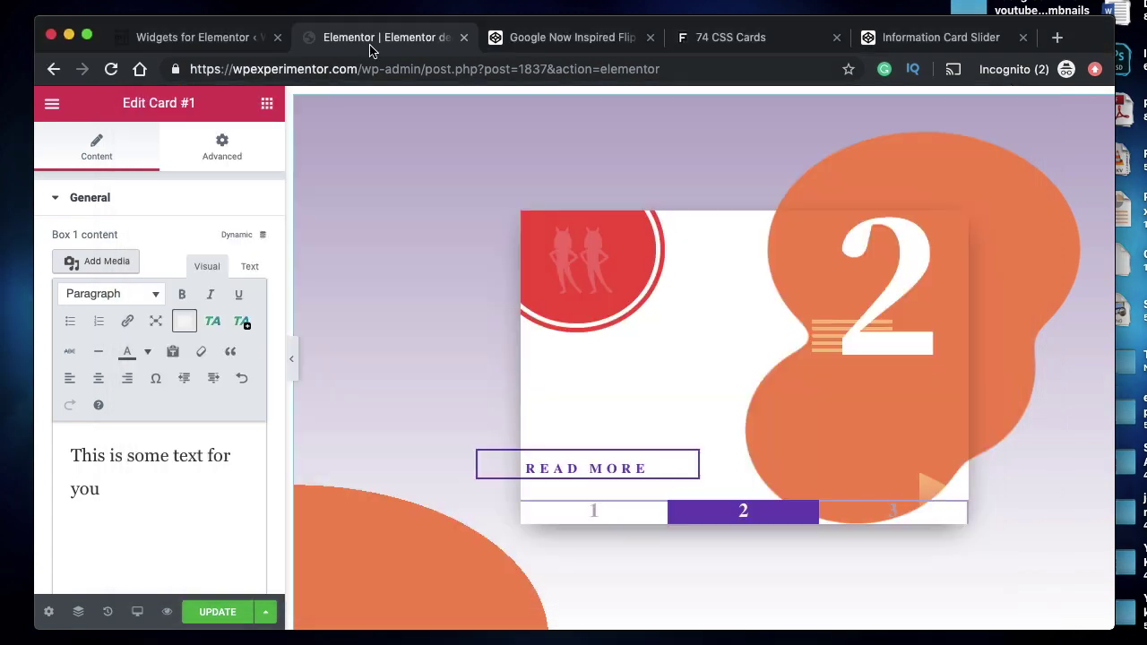
click(153, 37)
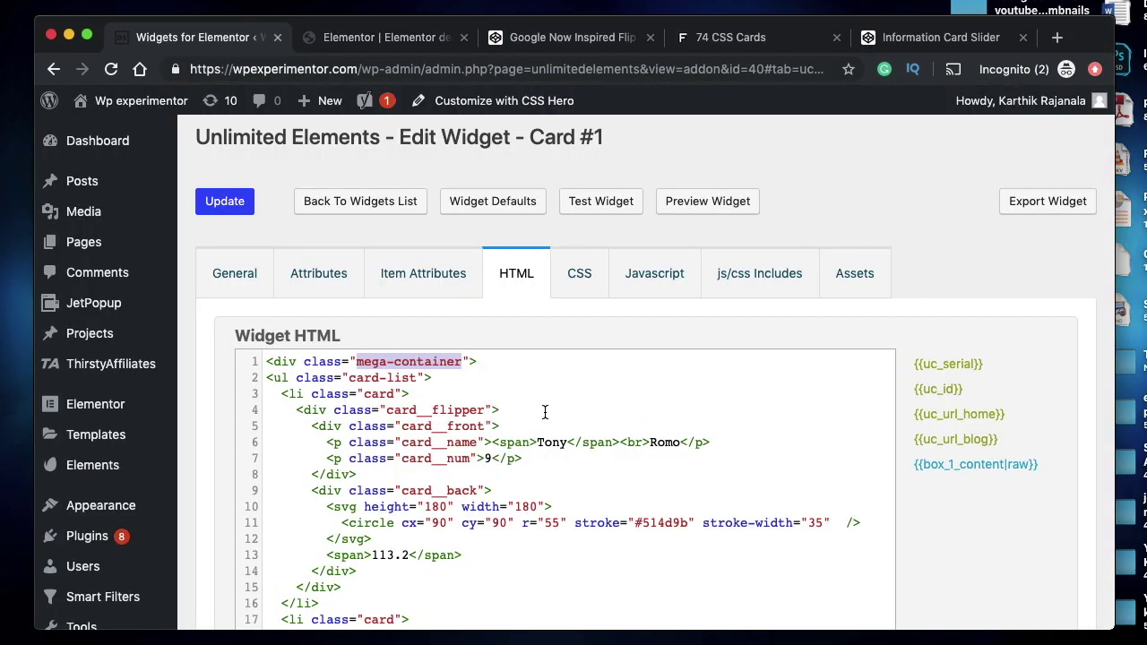
- Paste the flip-card stylesheet into Card #1's empty CSS editor, then open the JavaScript section
click(579, 273)
click(428, 405)
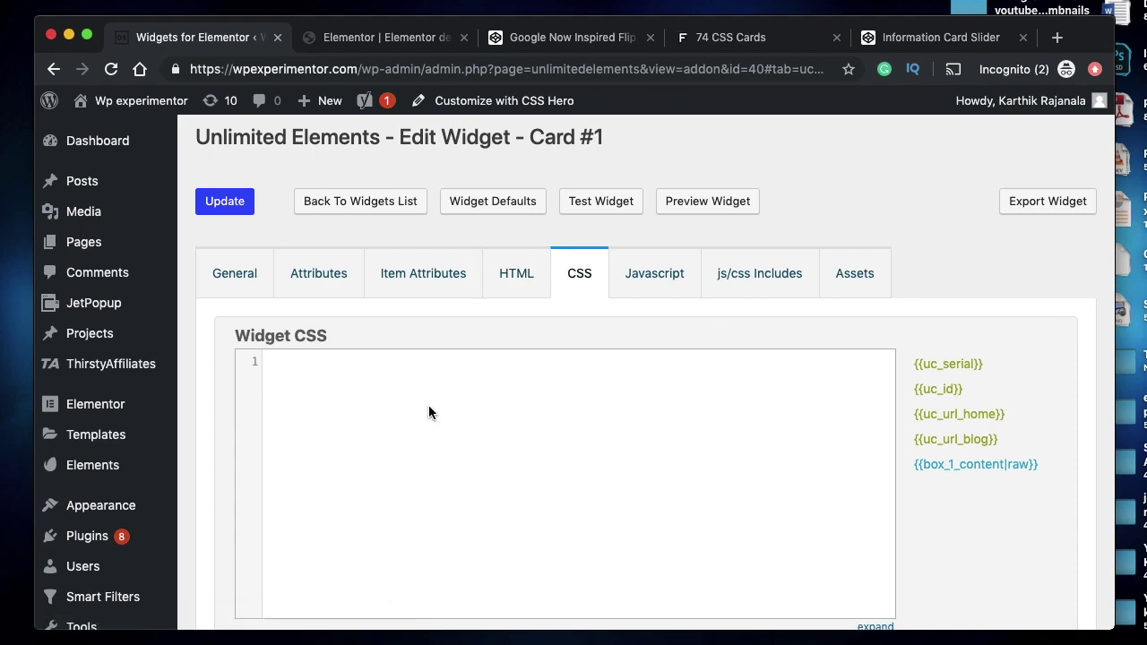
key(super+v)
scroll(429, 448, up, 20)
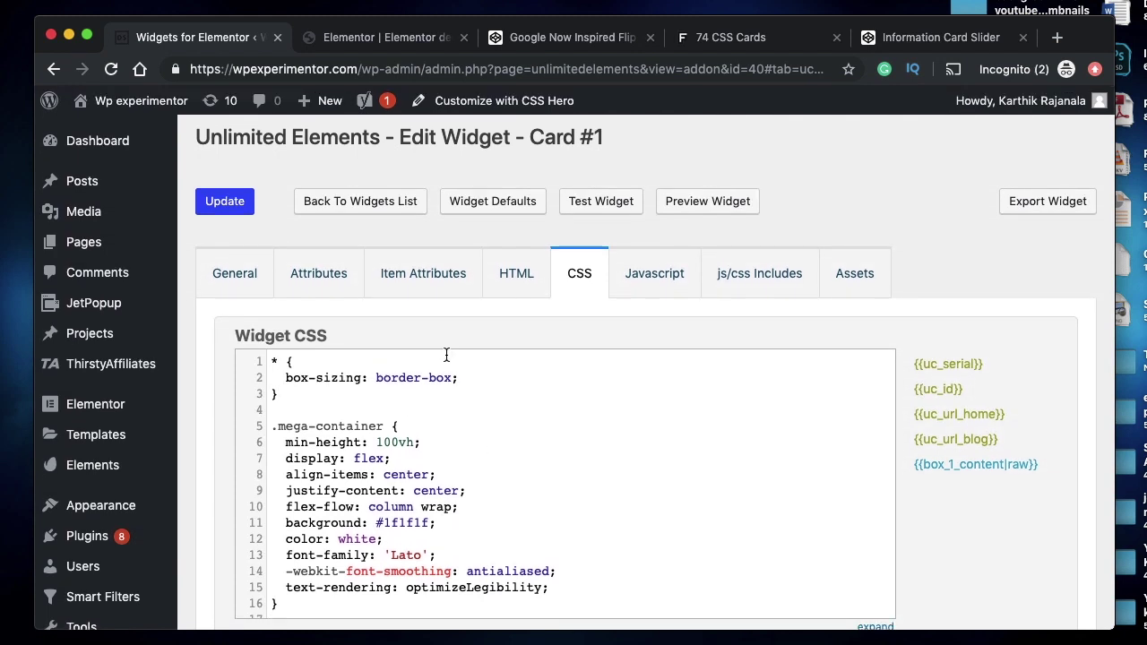
click(652, 269)
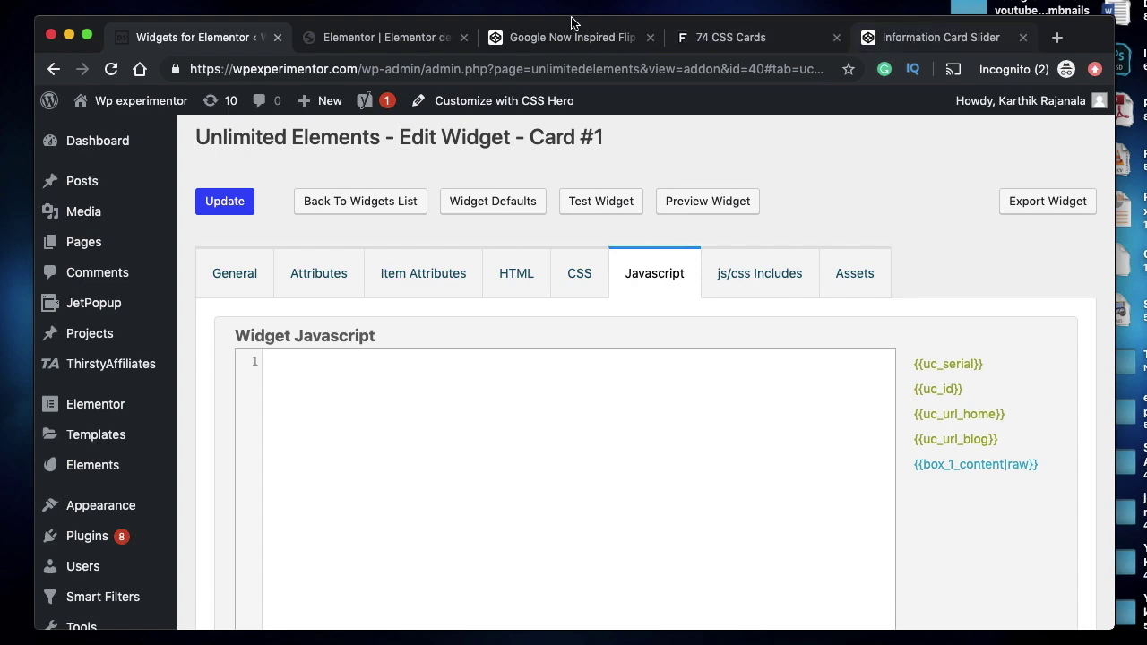
- Copy the Google Now pen's Flipper JavaScript into Card #1's Widget Javascript
click(527, 38)
scroll(884, 266, up, 10)
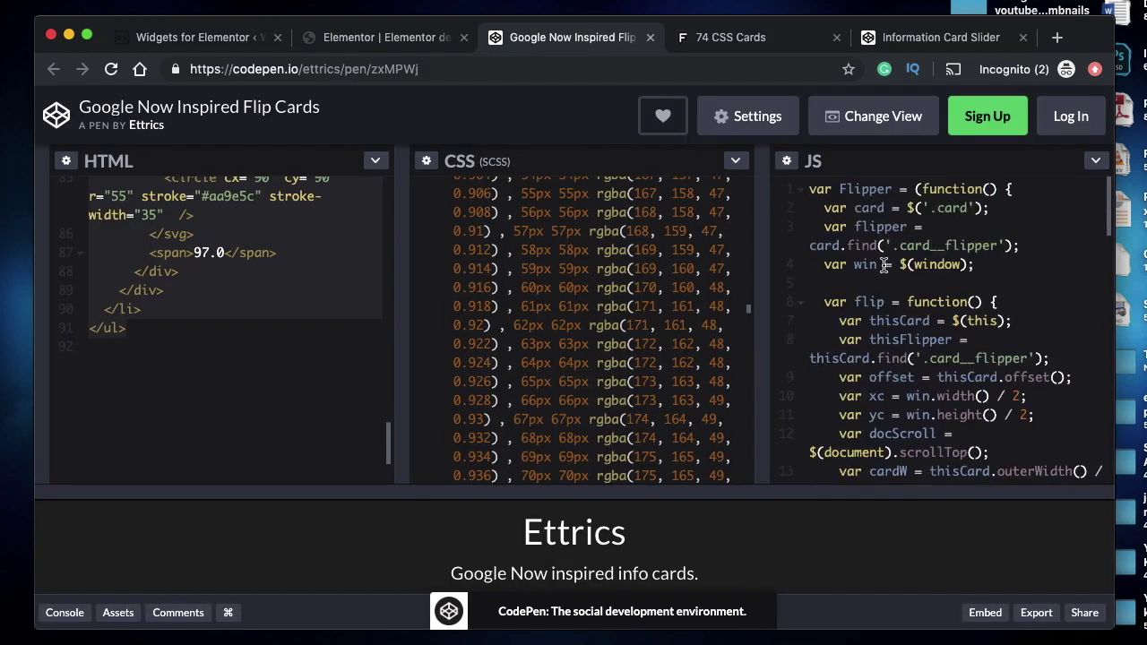
key(ctrl+a)
key(ctrl+c)
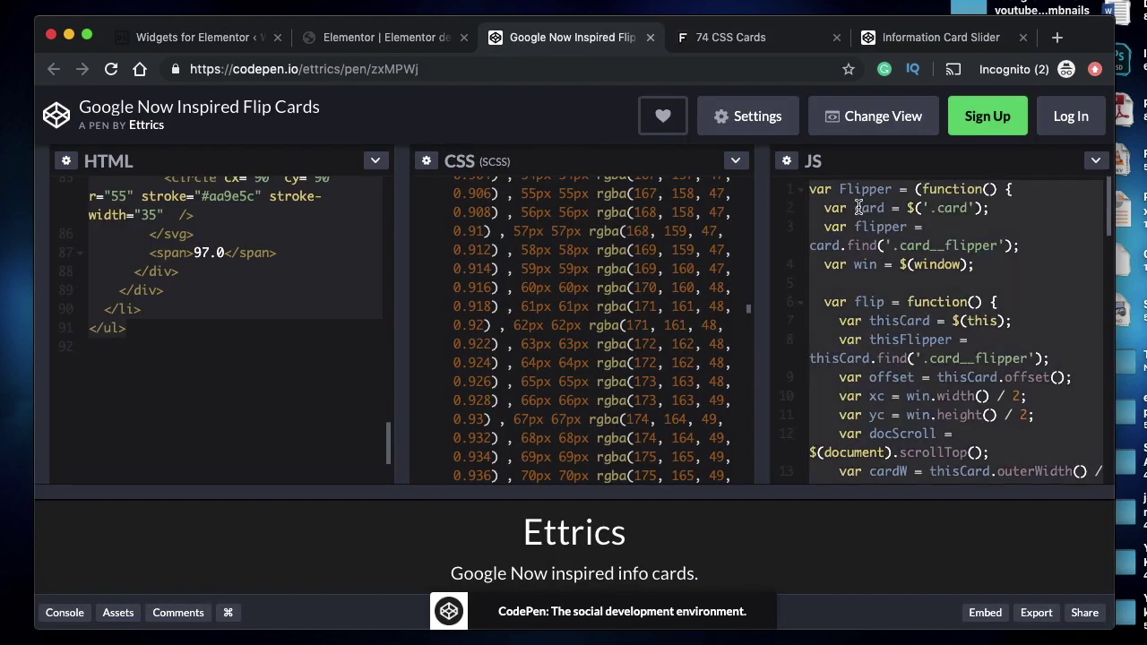
click(188, 39)
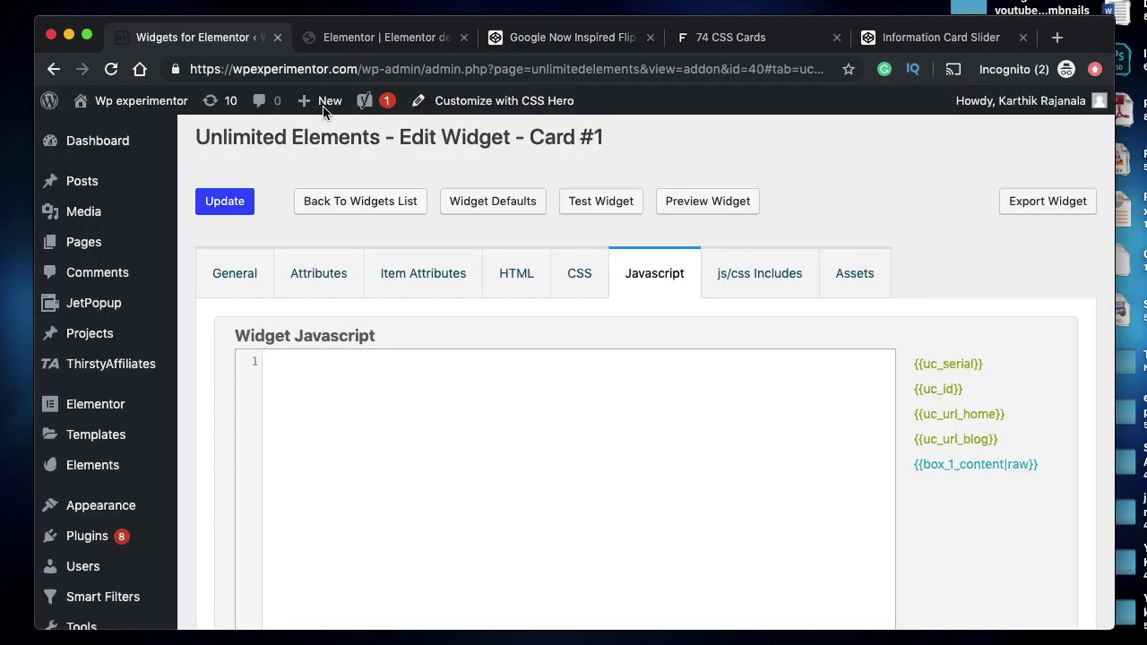
key(ctrl+v)
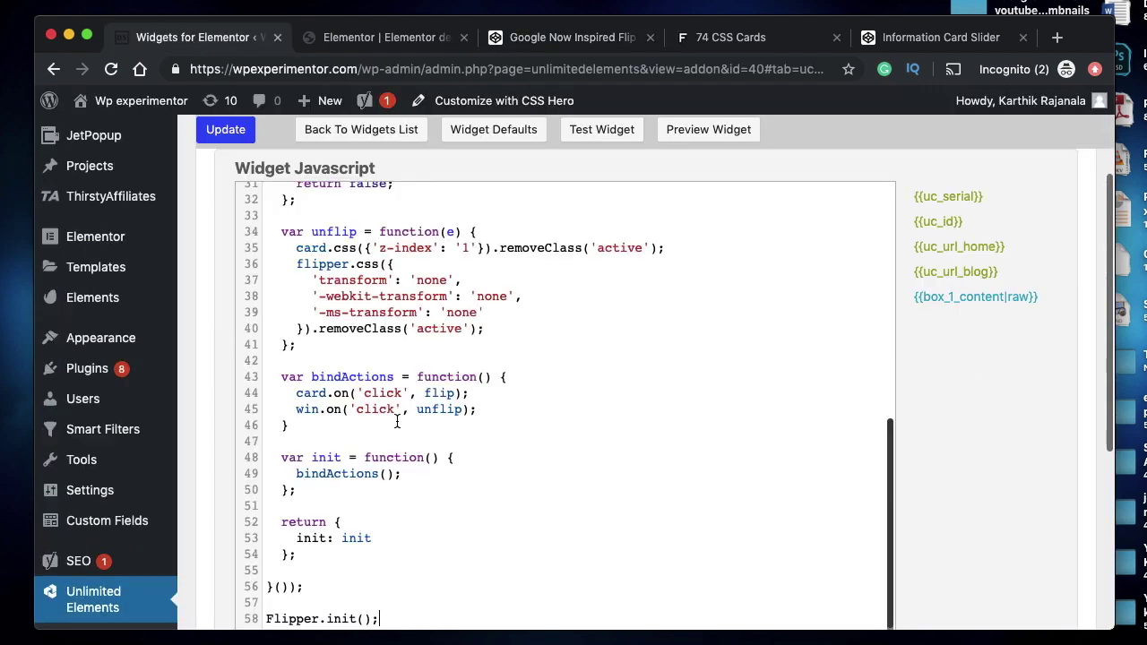
- Cycle windows through Atom and the browser back to the CodePen flip-card pen
scroll(439, 355, up, 10)
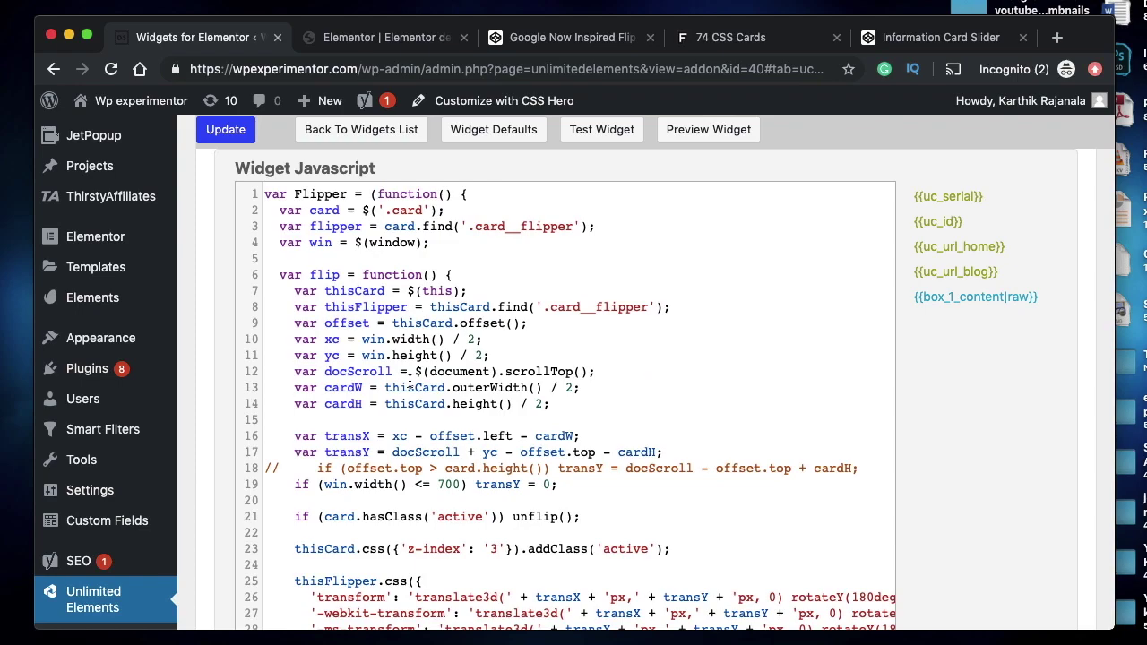
scroll(410, 380, up, 3)
key(ctrl+Up)
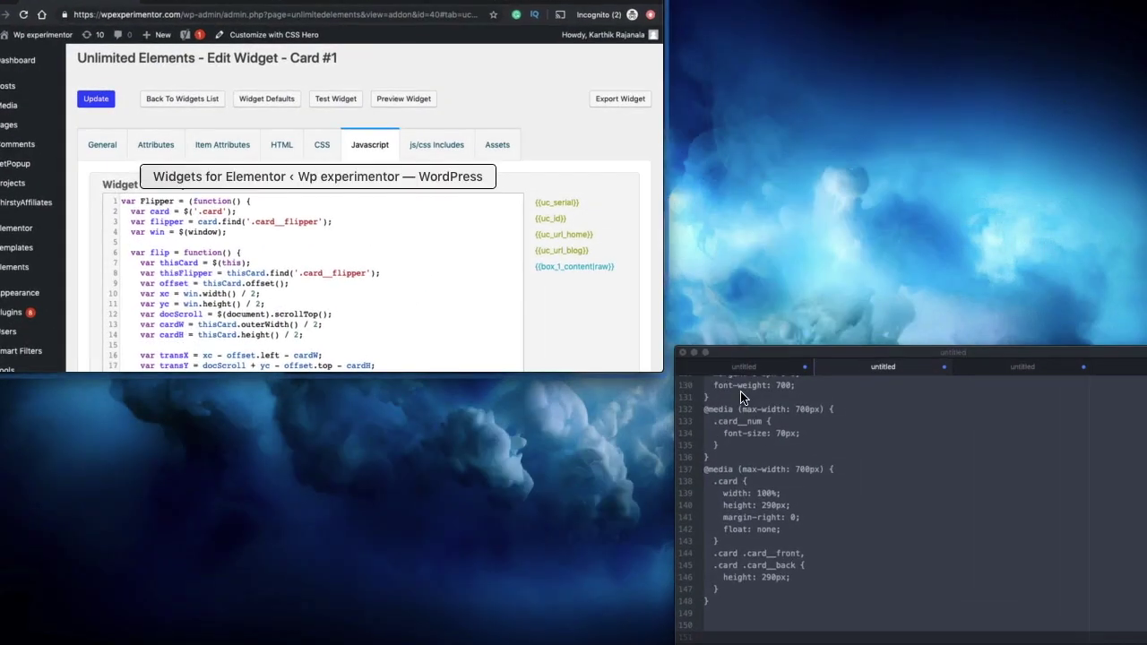
click(794, 451)
scroll(459, 274, up, 15)
scroll(459, 275, up, 3)
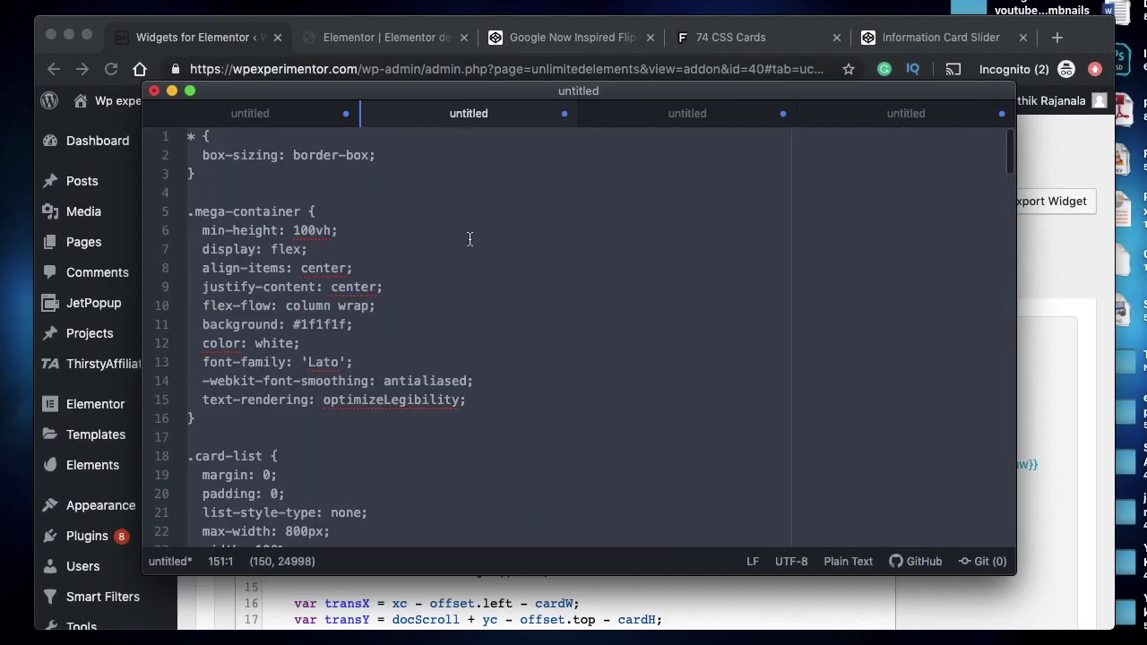
key(ctrl+Up)
click(495, 121)
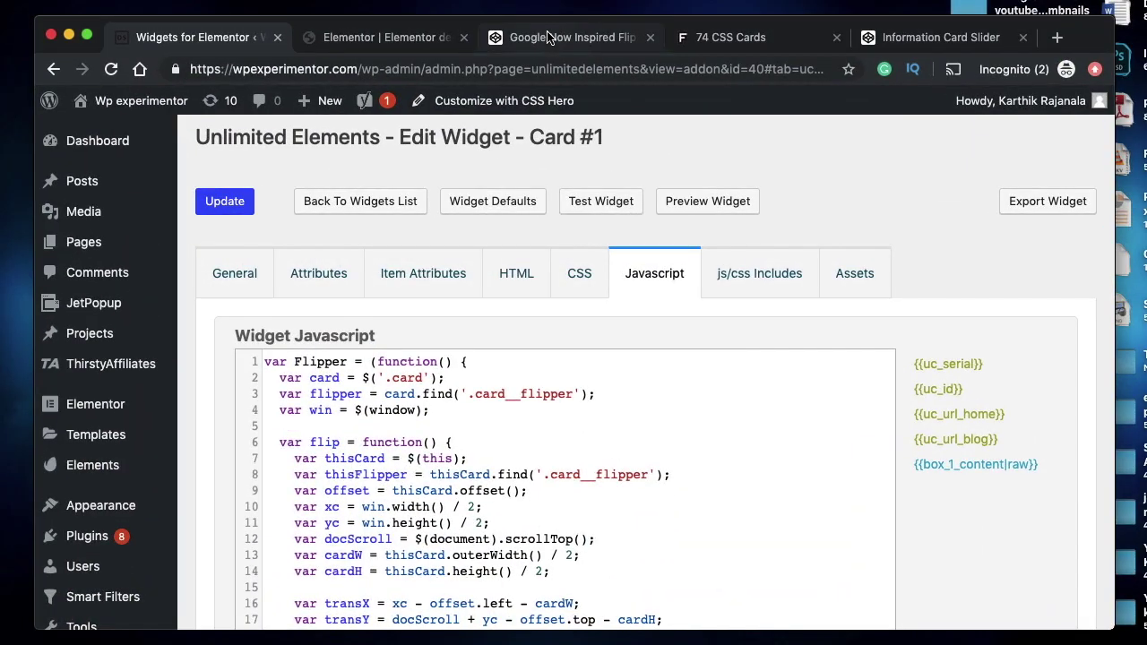
click(572, 43)
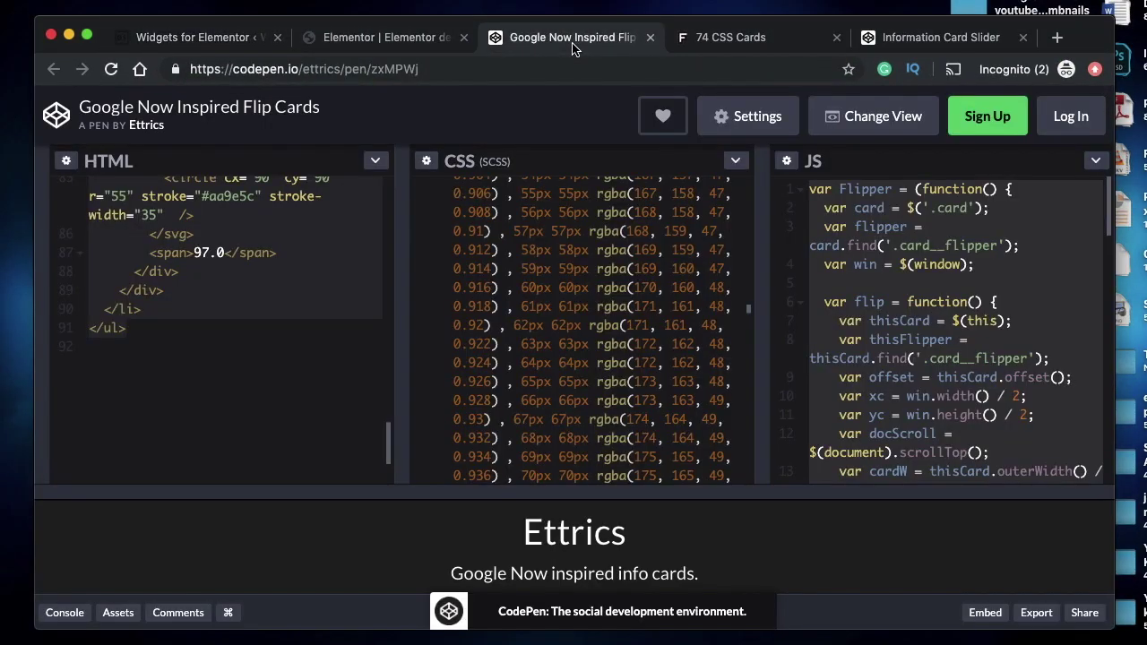
- Confirm the pen's external script is jQuery 2.1.3, then go back to Card #1's editor
click(744, 119)
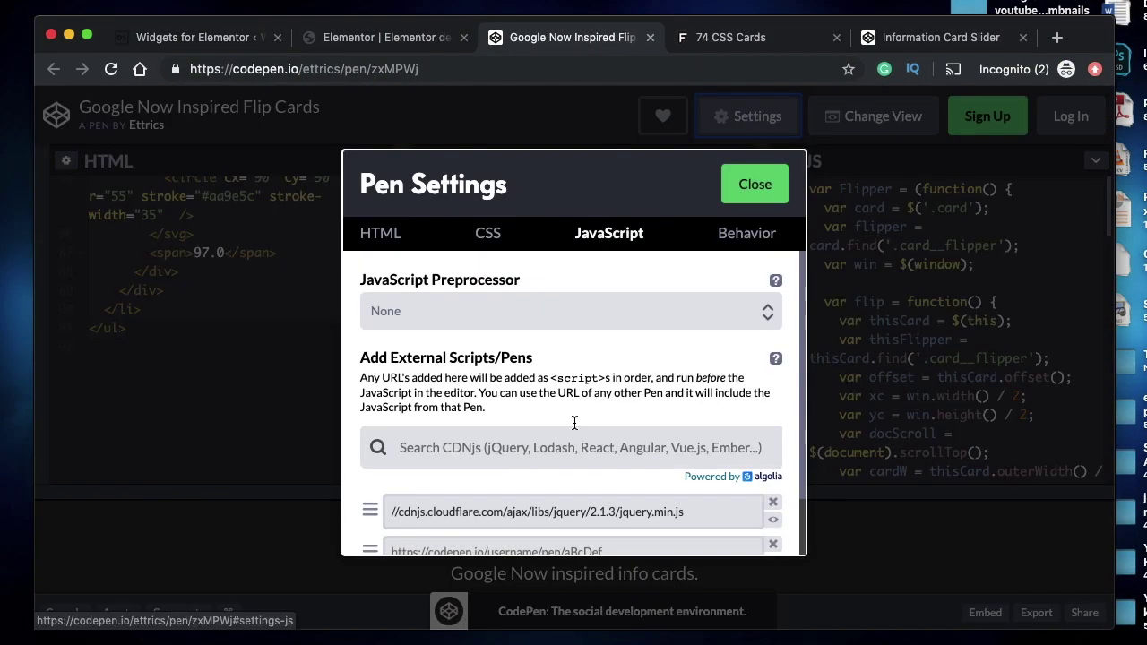
triple_click(615, 521)
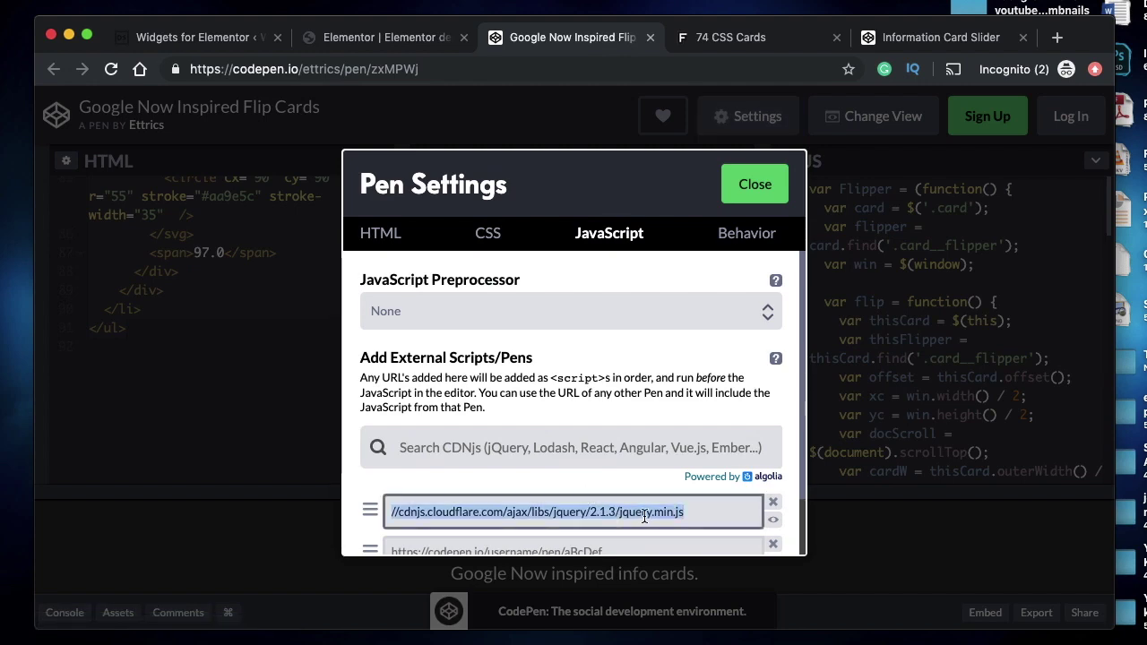
double_click(645, 517)
click(758, 184)
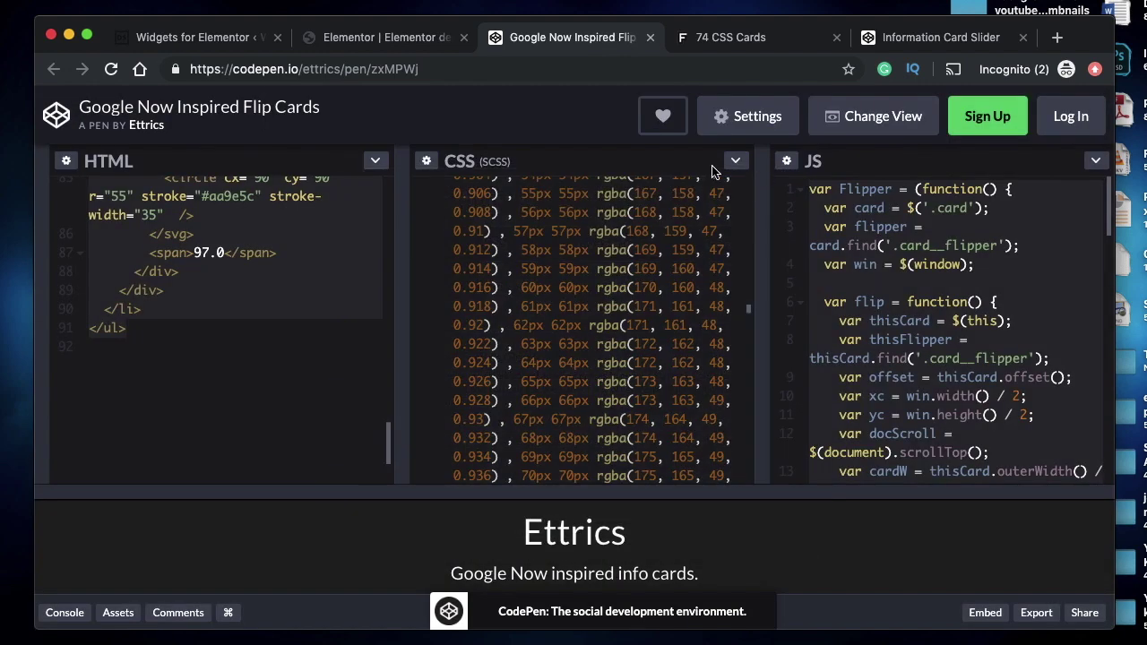
click(212, 41)
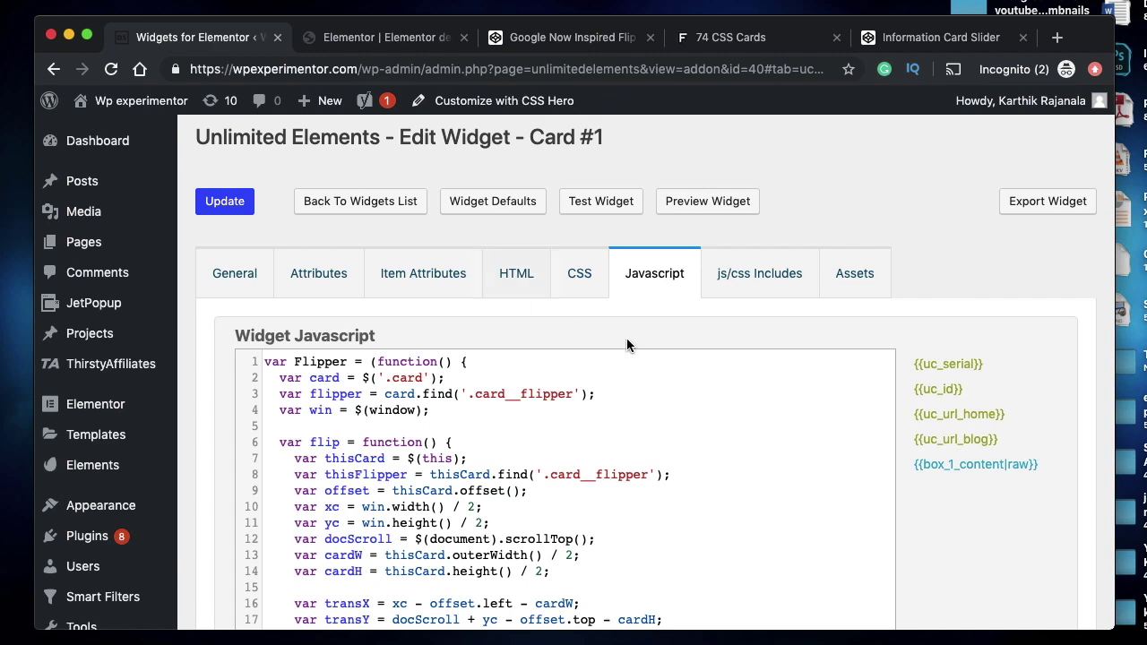
- Tick jQuery in Card #1's js/css Includes and go back to the Javascript tab
click(769, 284)
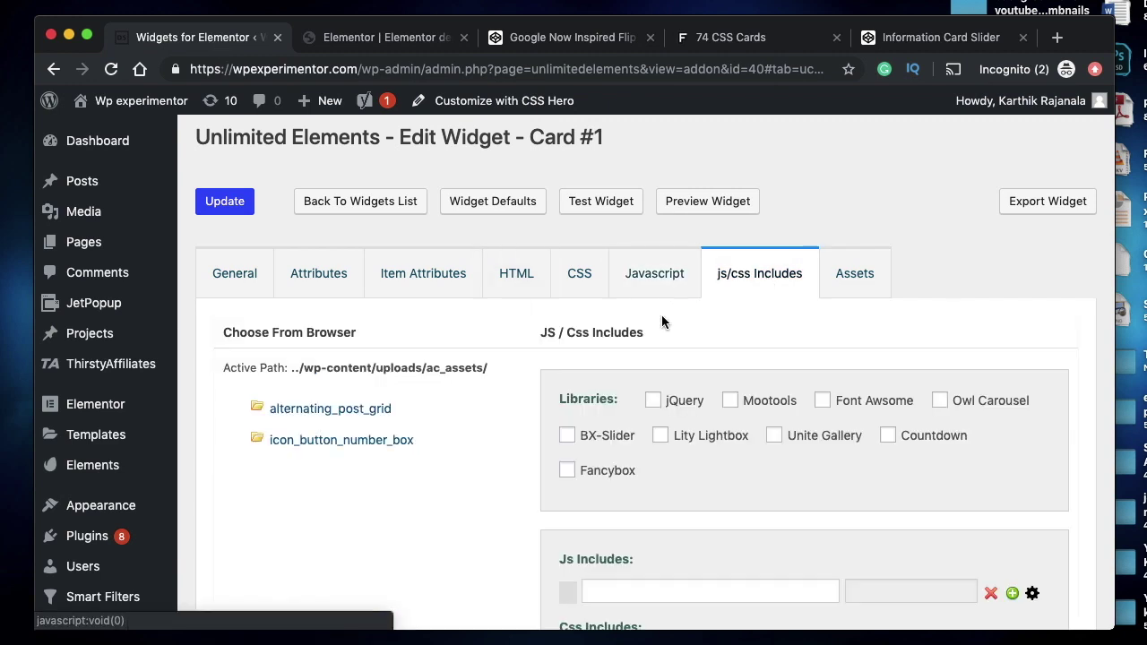
click(653, 401)
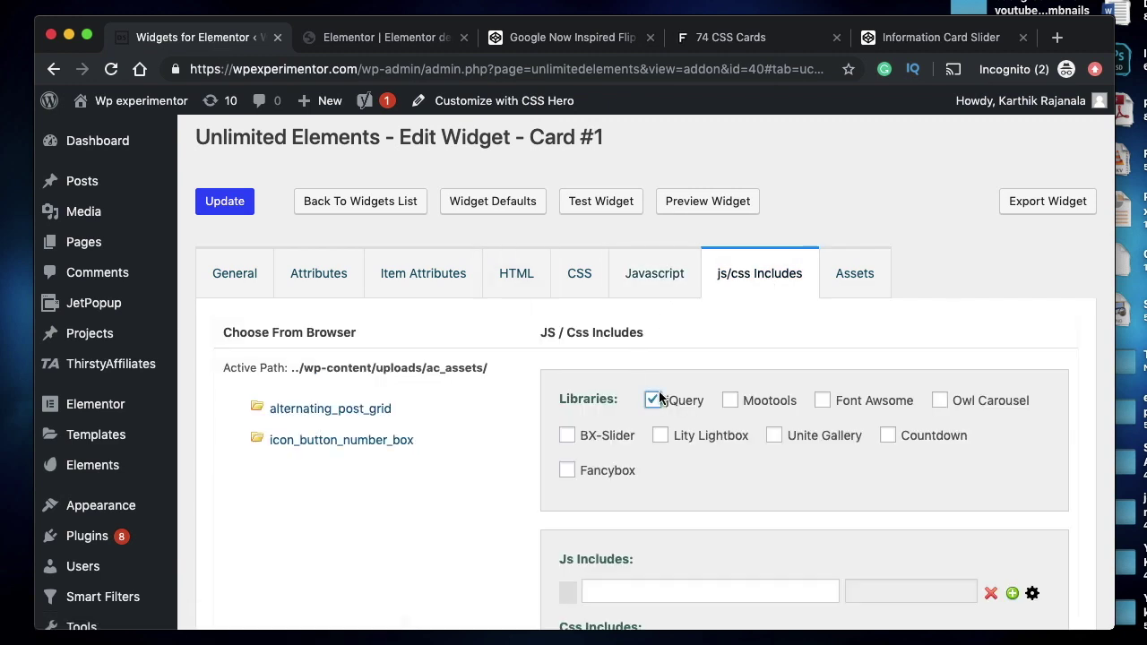
click(660, 285)
- Select all of Card #1's widget JavaScript and bring Atom to the front
scroll(501, 458, down, 3)
scroll(501, 458, up, 3)
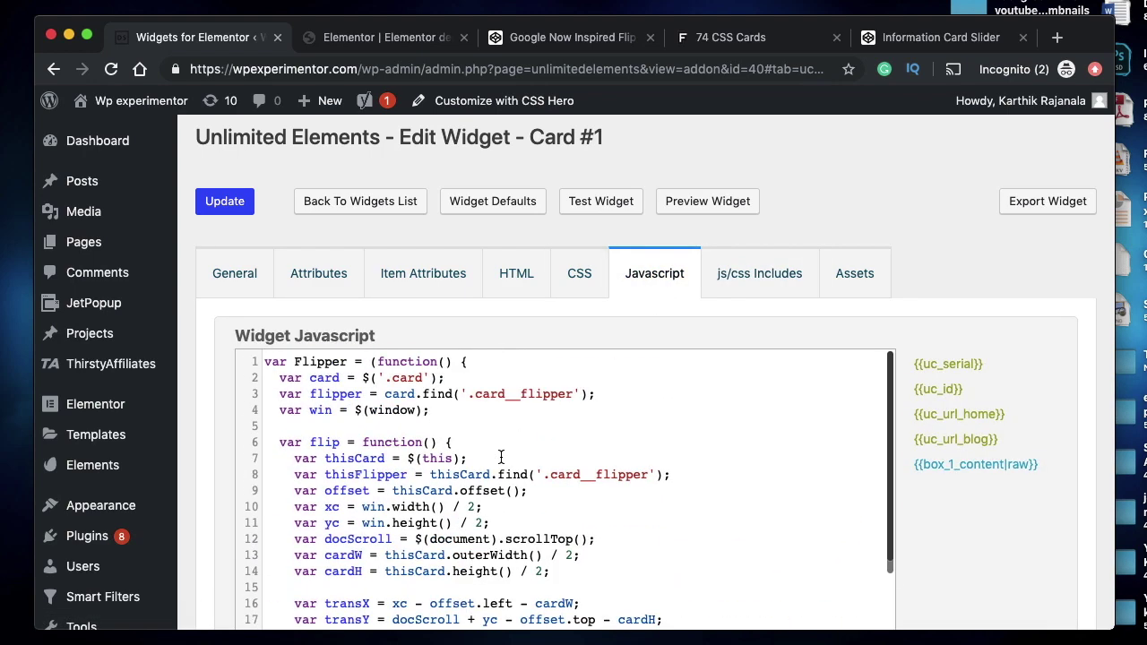
scroll(428, 471, down, 5)
scroll(428, 469, up, 3)
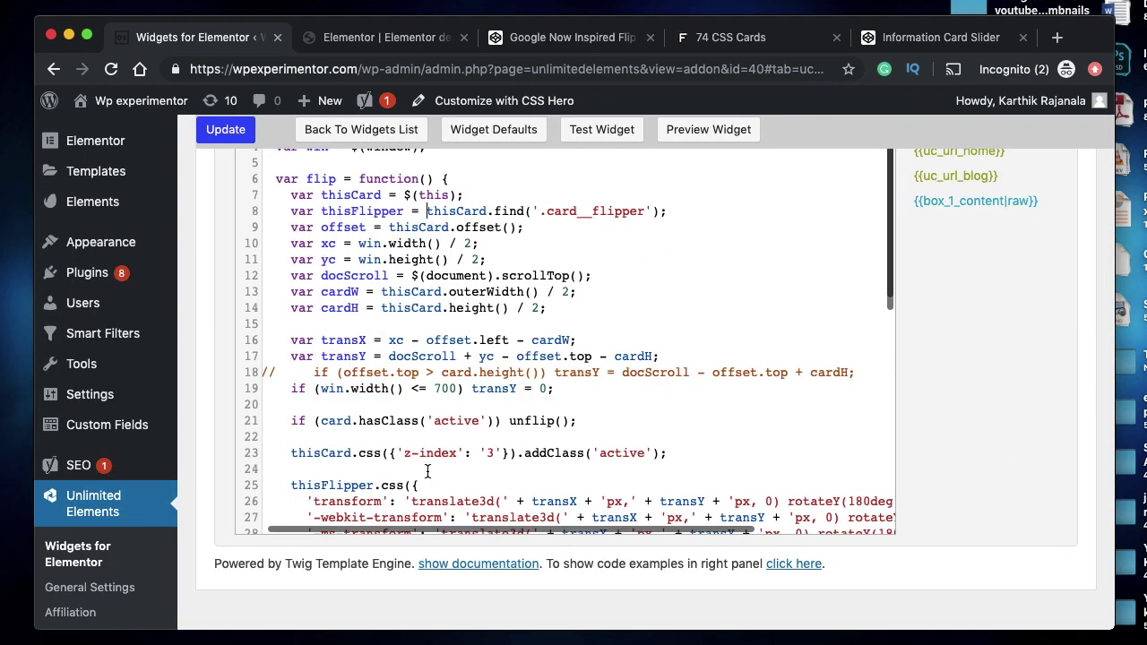
scroll(569, 310, up, 5)
key(super+a)
key(super+c)
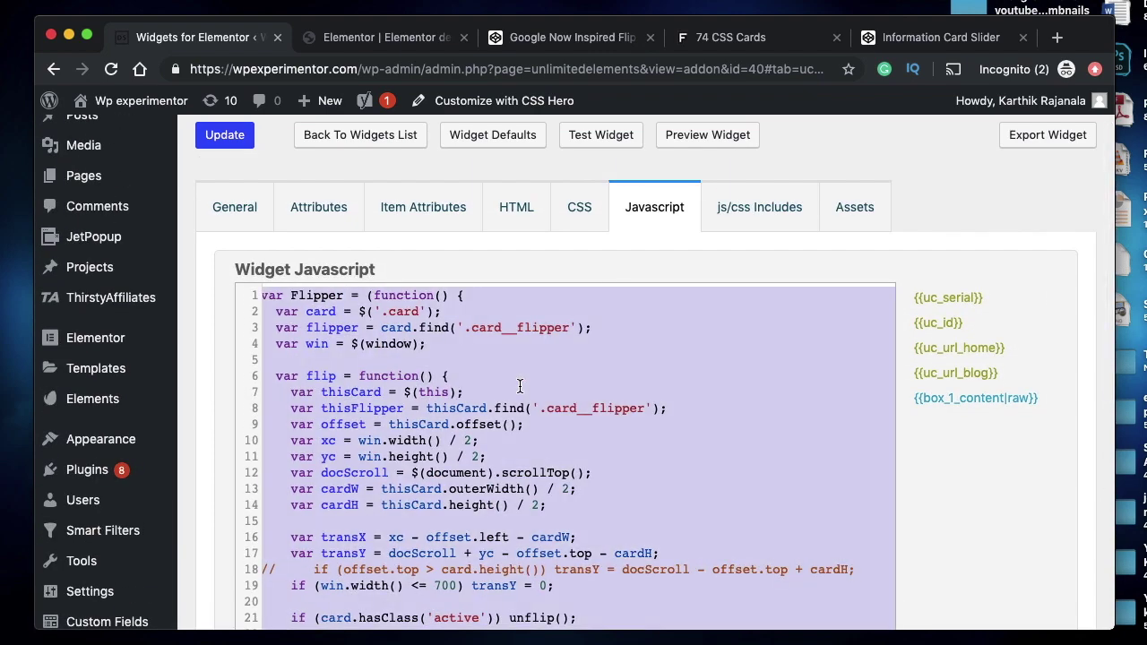
key(ctrl+Up)
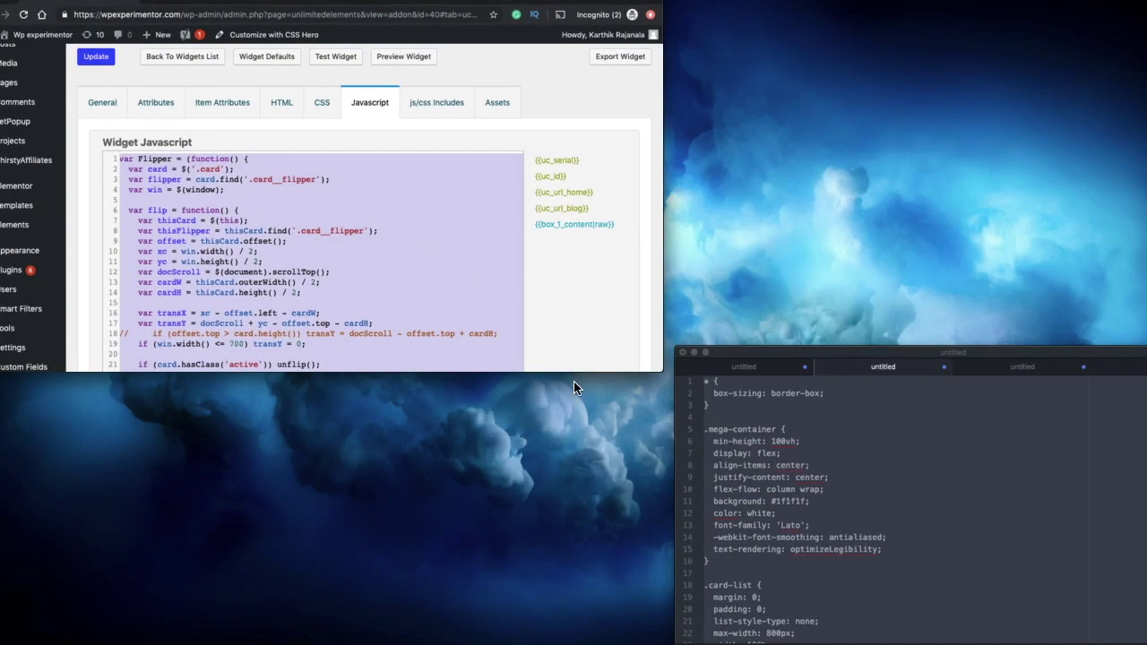
click(802, 453)
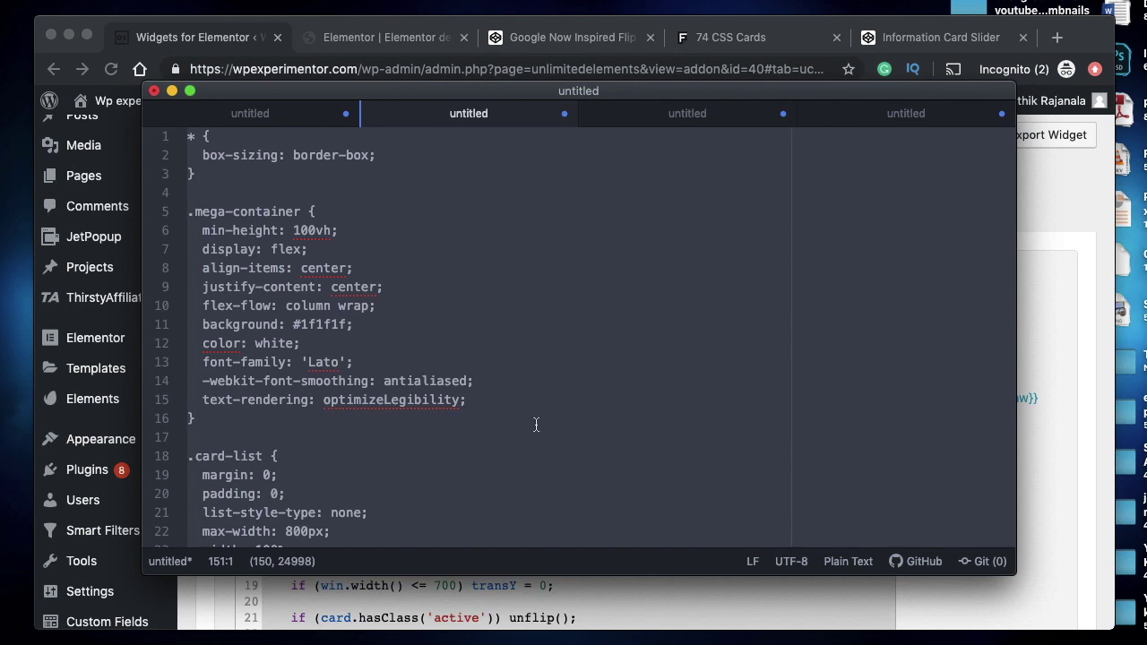
- Replace the old CSS in the Atom file with the pasted Flipper JavaScript
click(518, 444)
key(super+a)
key(BackSpace)
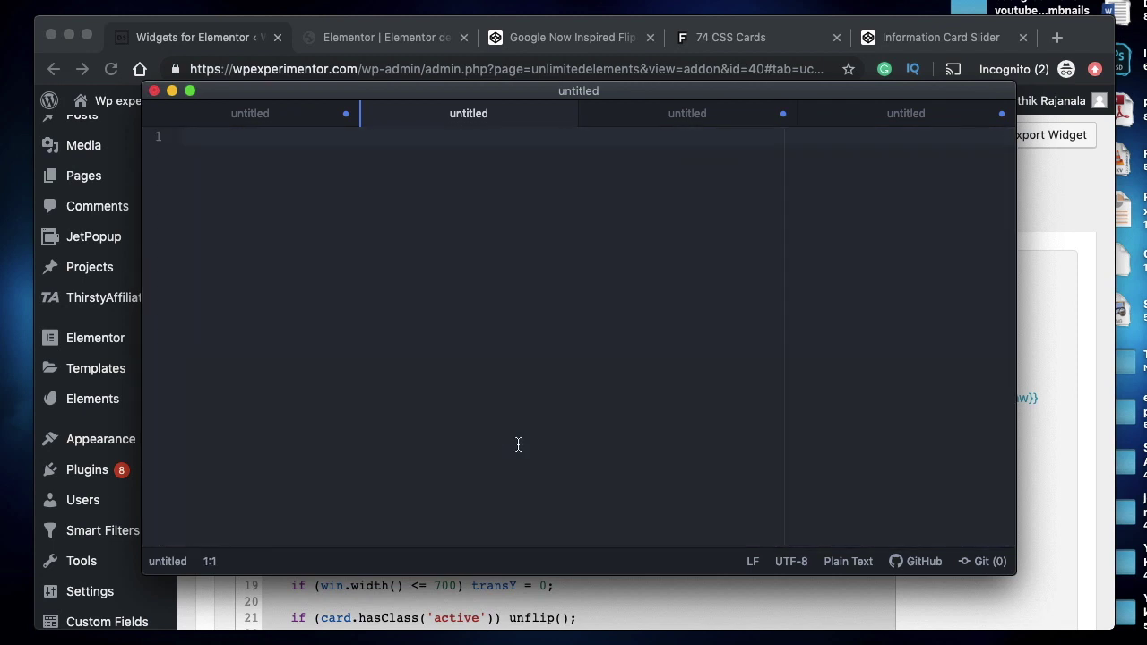
key(super+v)
scroll(517, 440, up, 15)
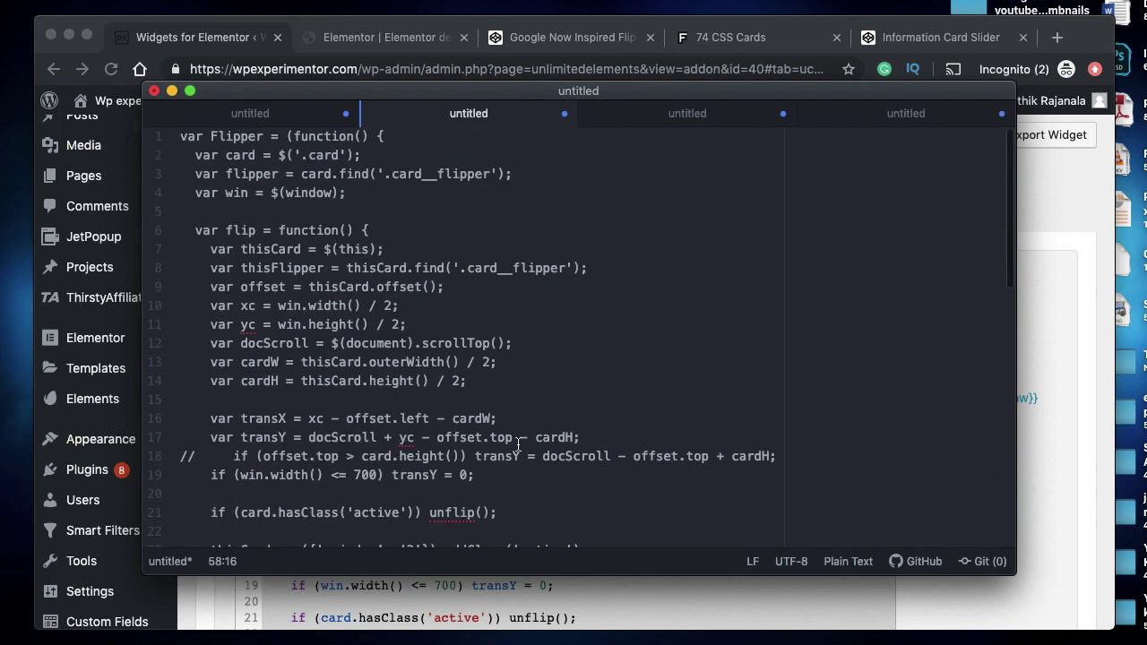
- Use Find and Replace to change every $ in the script to jQuery
click(285, 156)
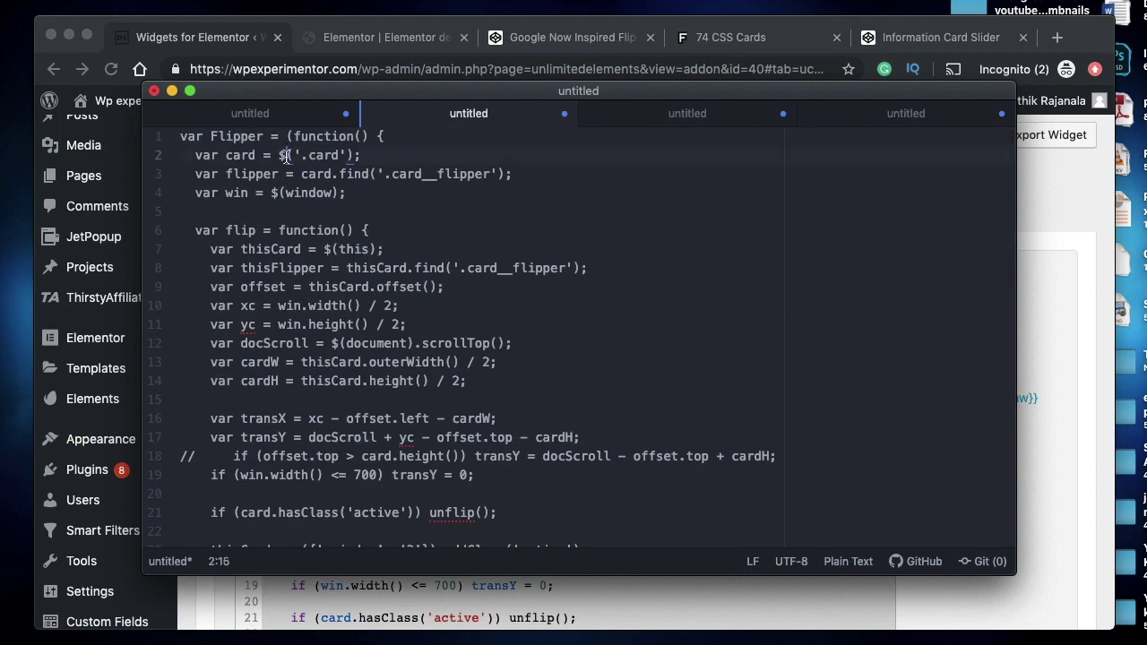
key(shift+Left)
key(super+f)
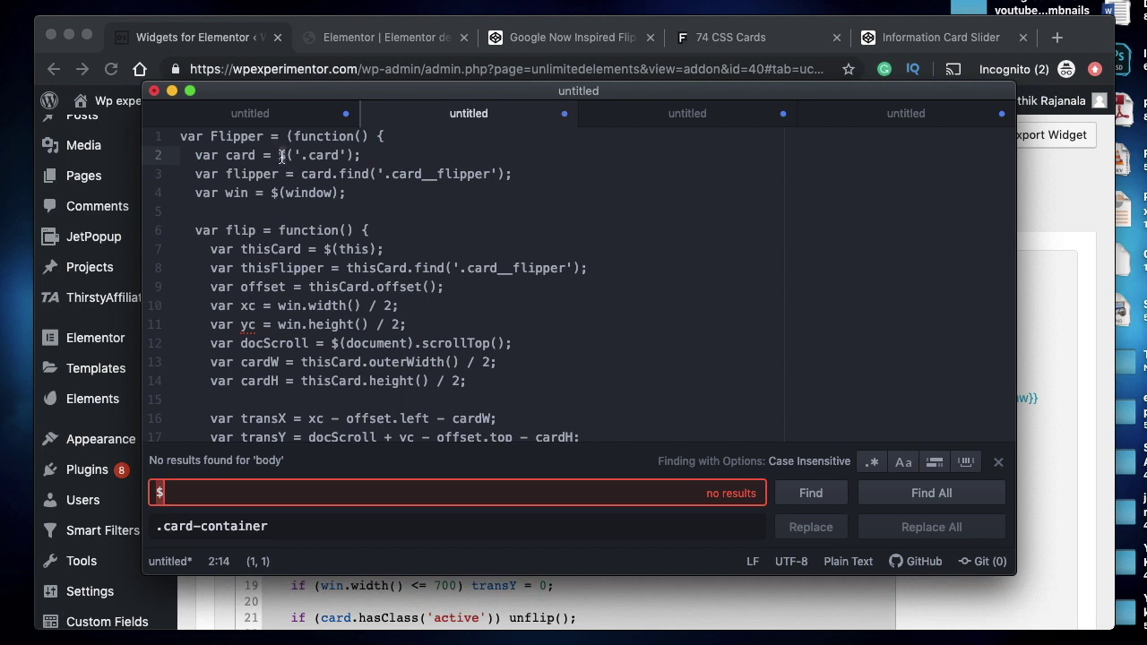
click(273, 526)
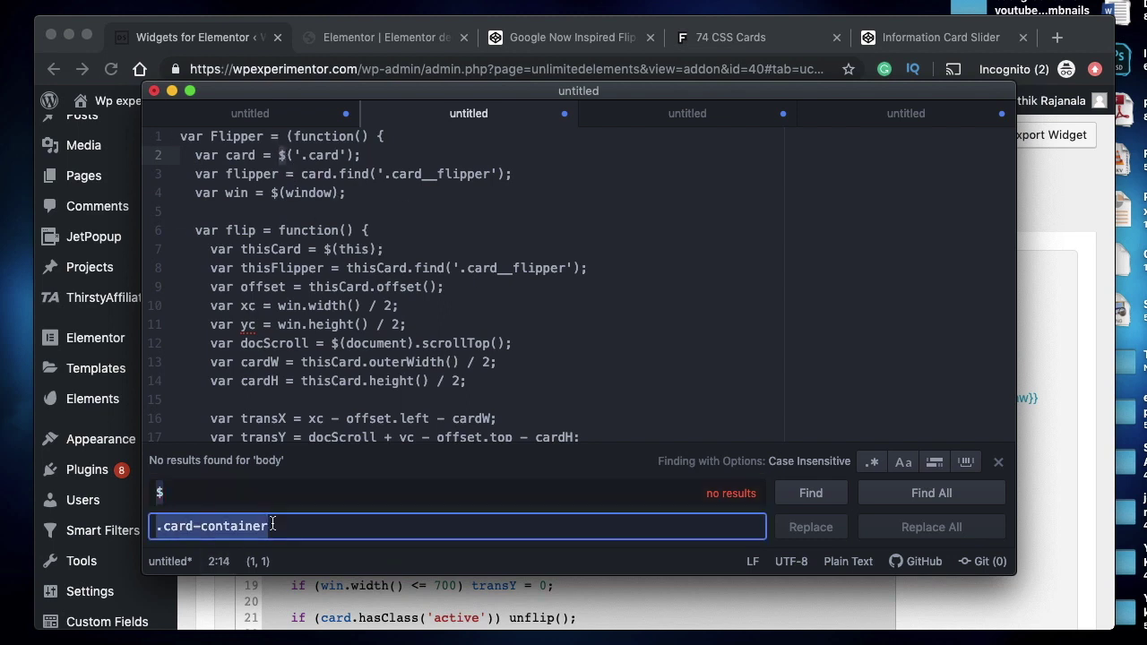
key(BackSpace)
text(jQuery)
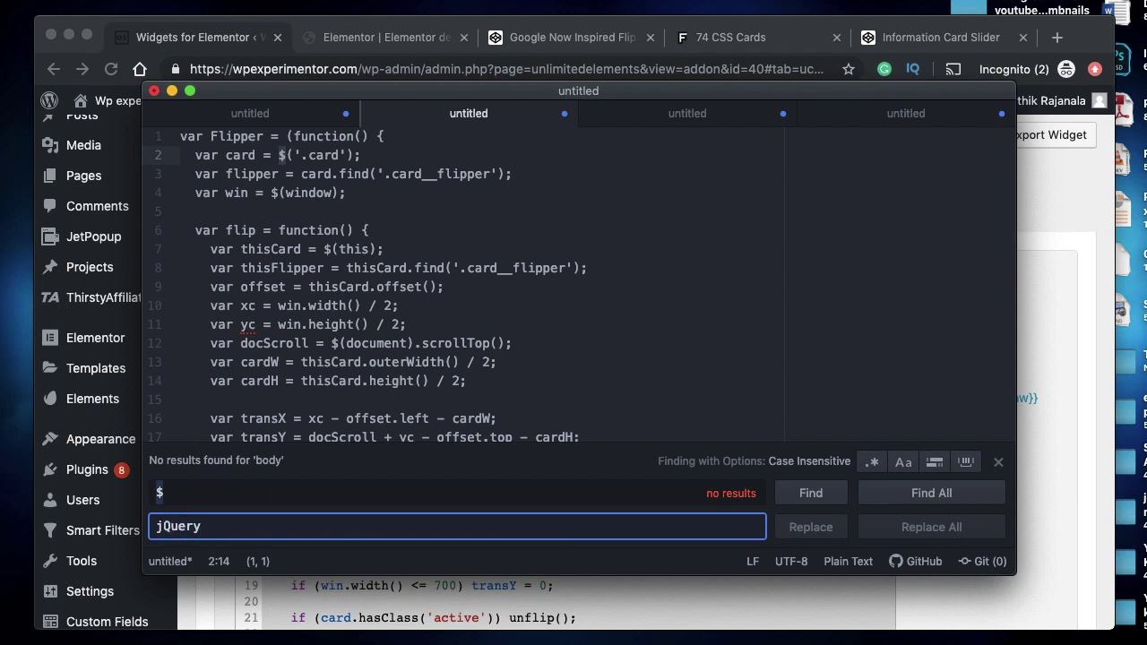
click(281, 501)
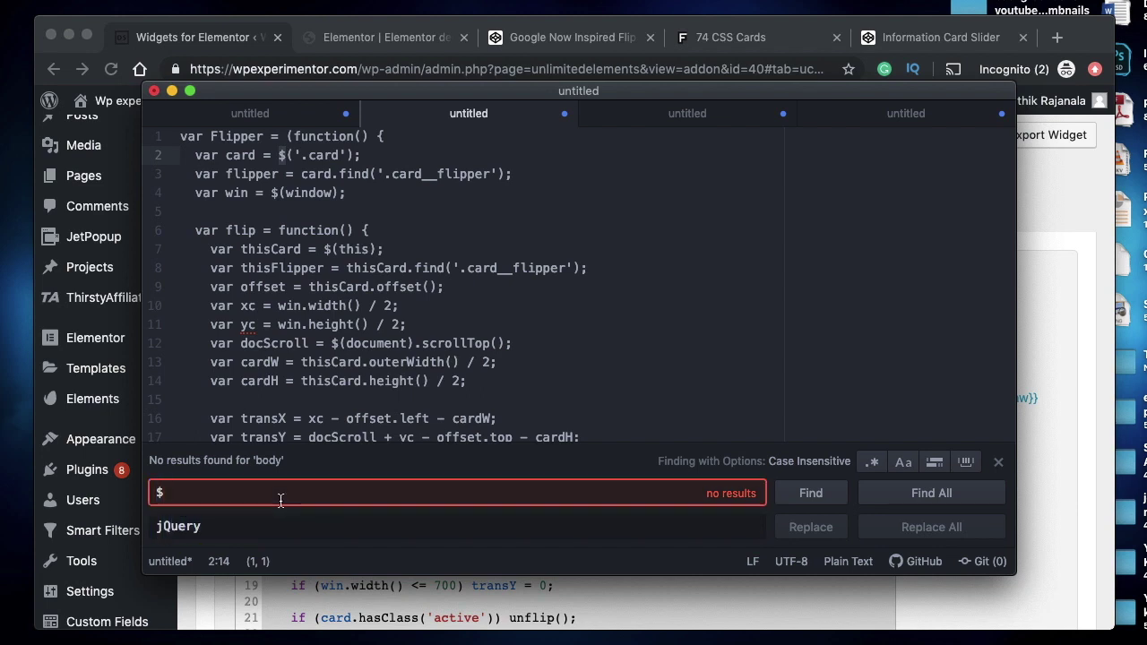
click(280, 528)
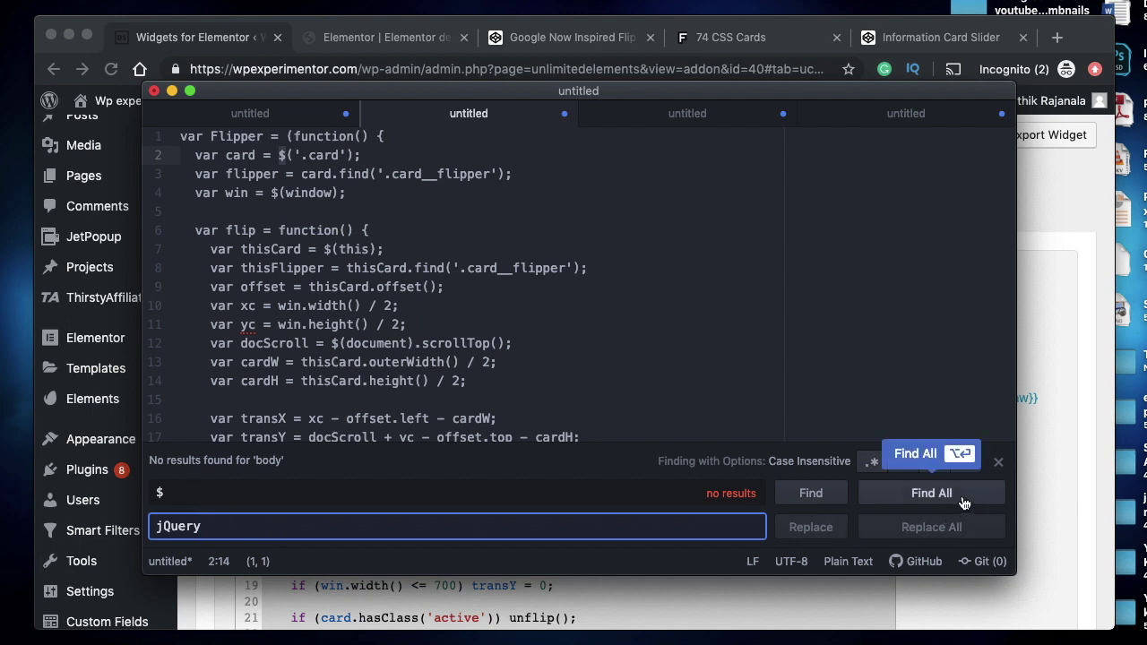
click(934, 494)
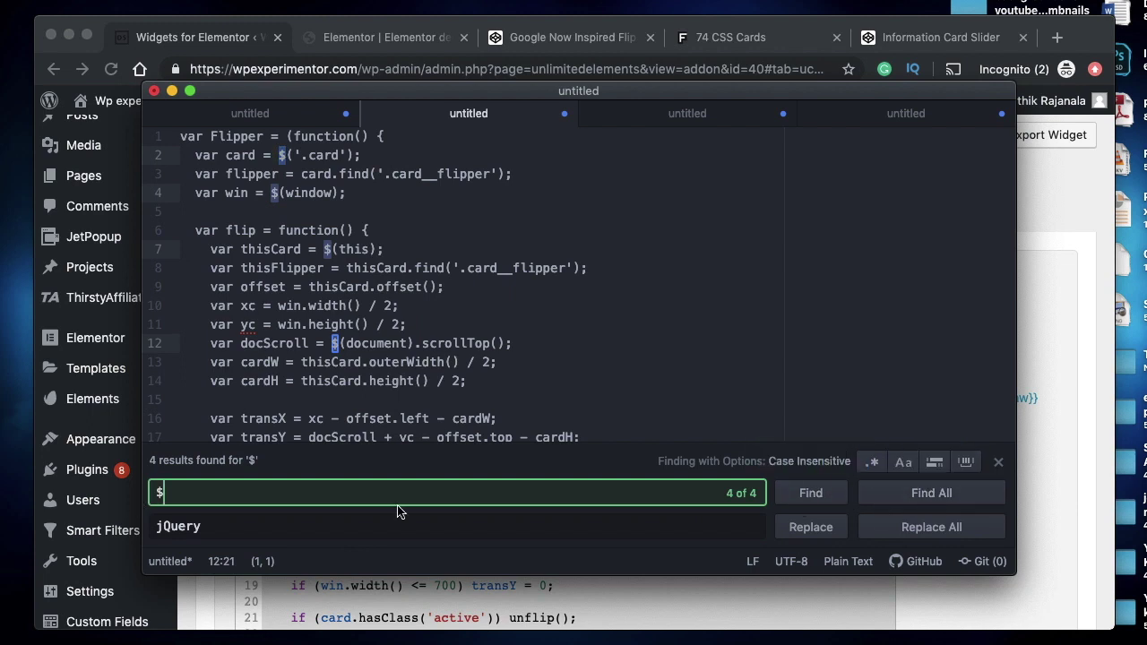
click(903, 528)
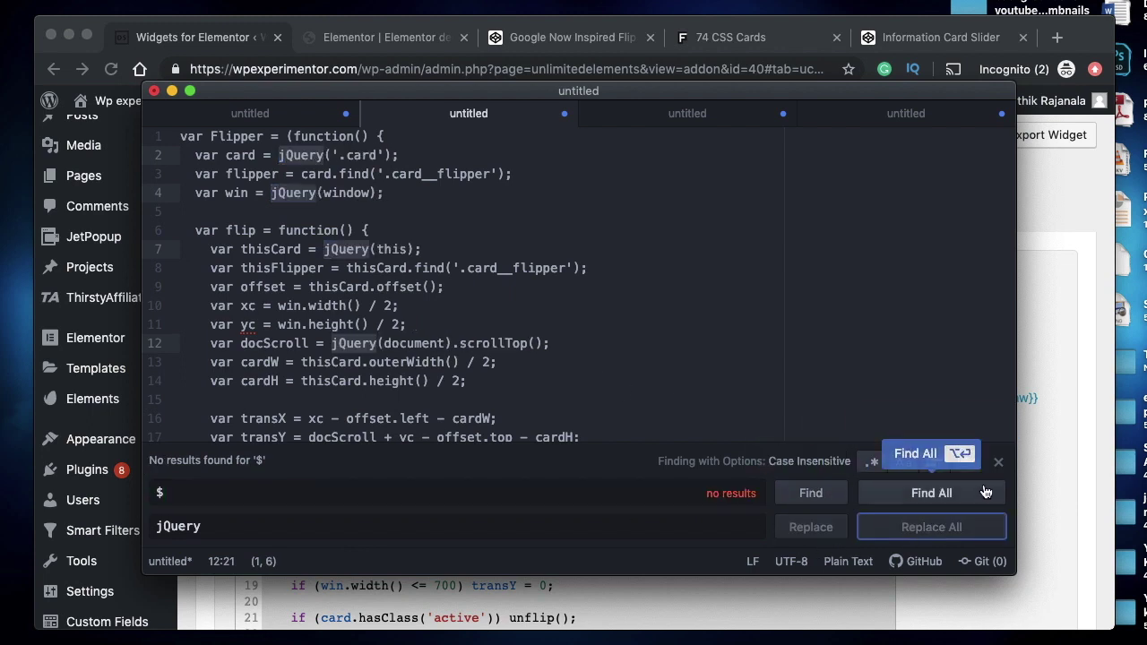
click(999, 461)
- Select the entire converted script and return to the widget editing page
click(586, 418)
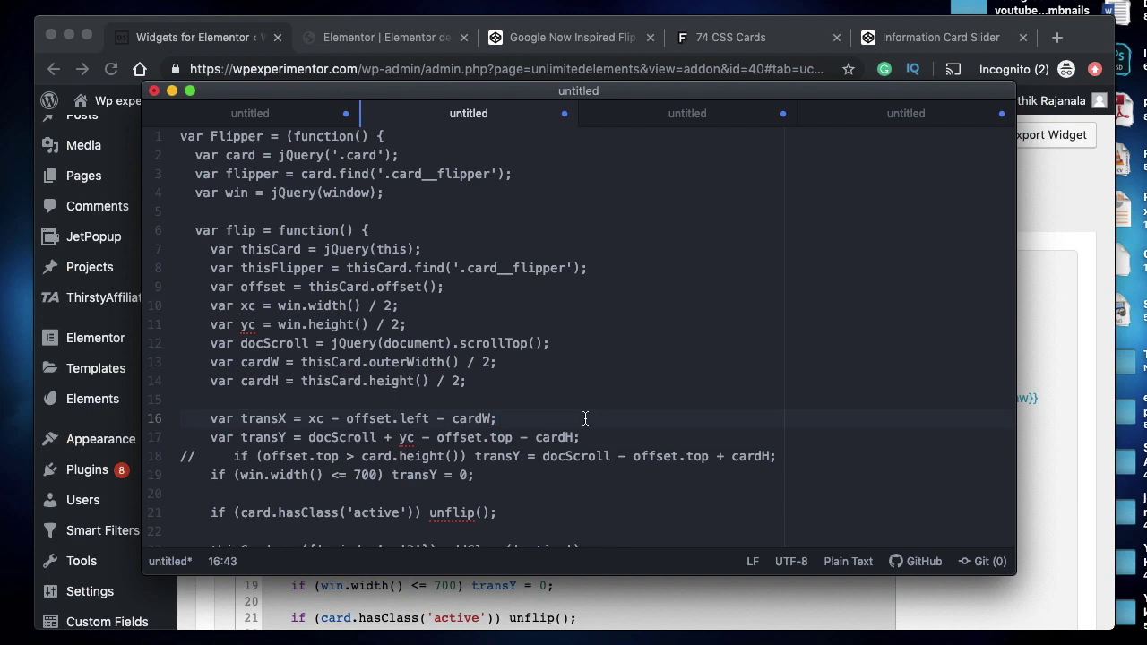
key(super+a)
key(super+c)
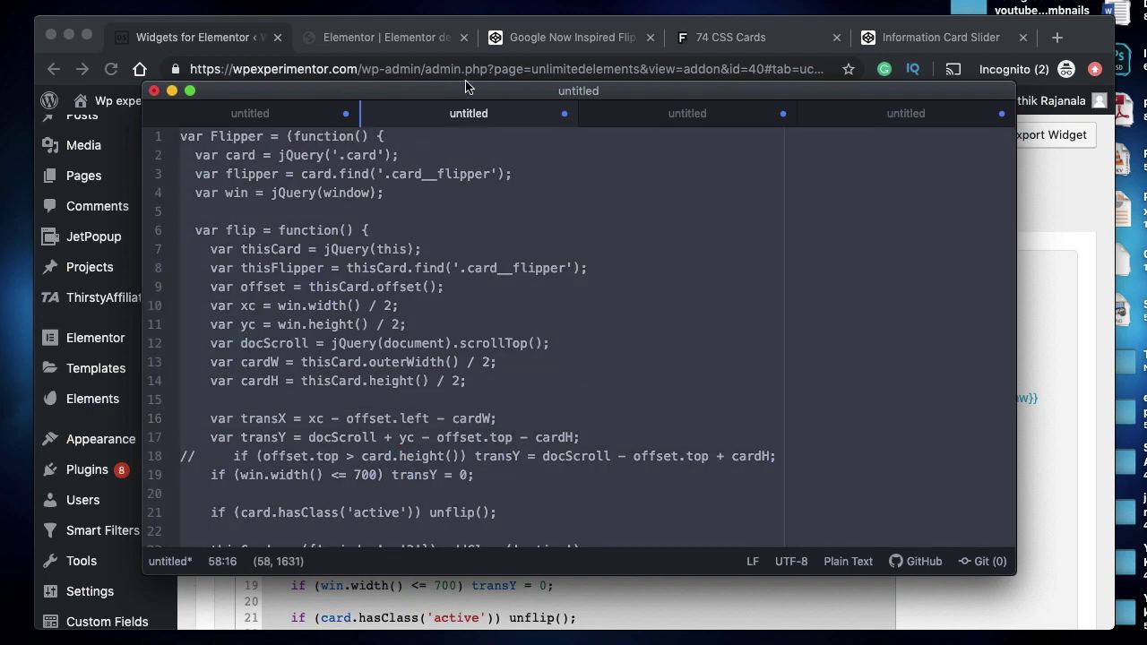
click(385, 37)
click(192, 40)
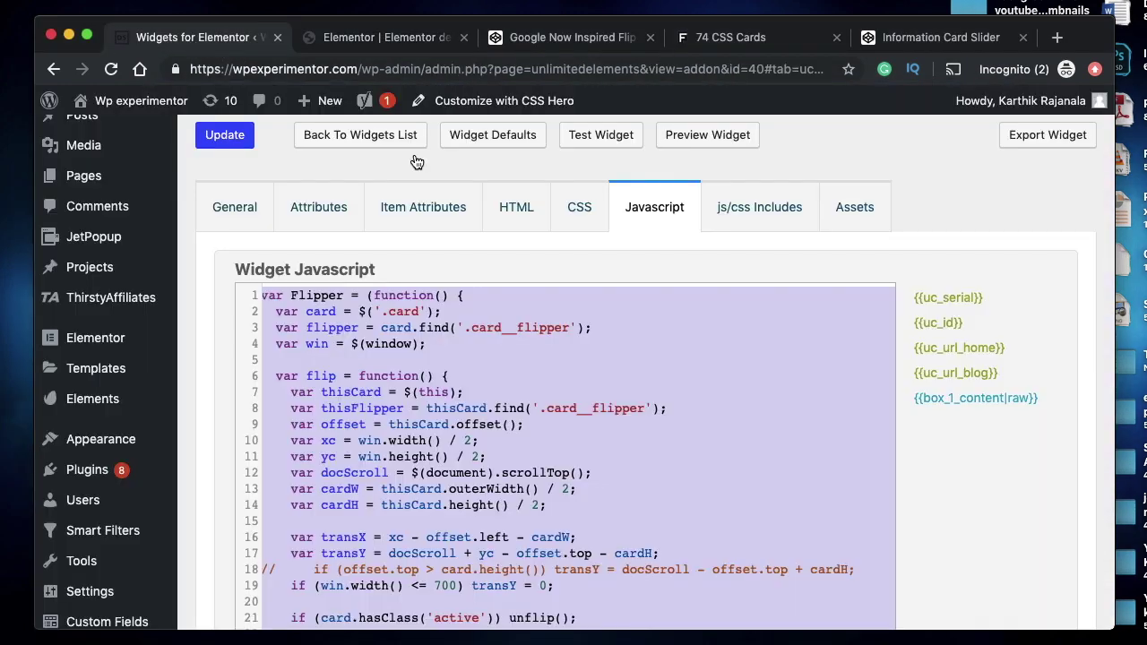
- Overwrite Card #1's Widget Javascript with the jQuery-based Flipper script and click Update
click(577, 369)
key(super+a)
key(BackSpace)
key(super+v)
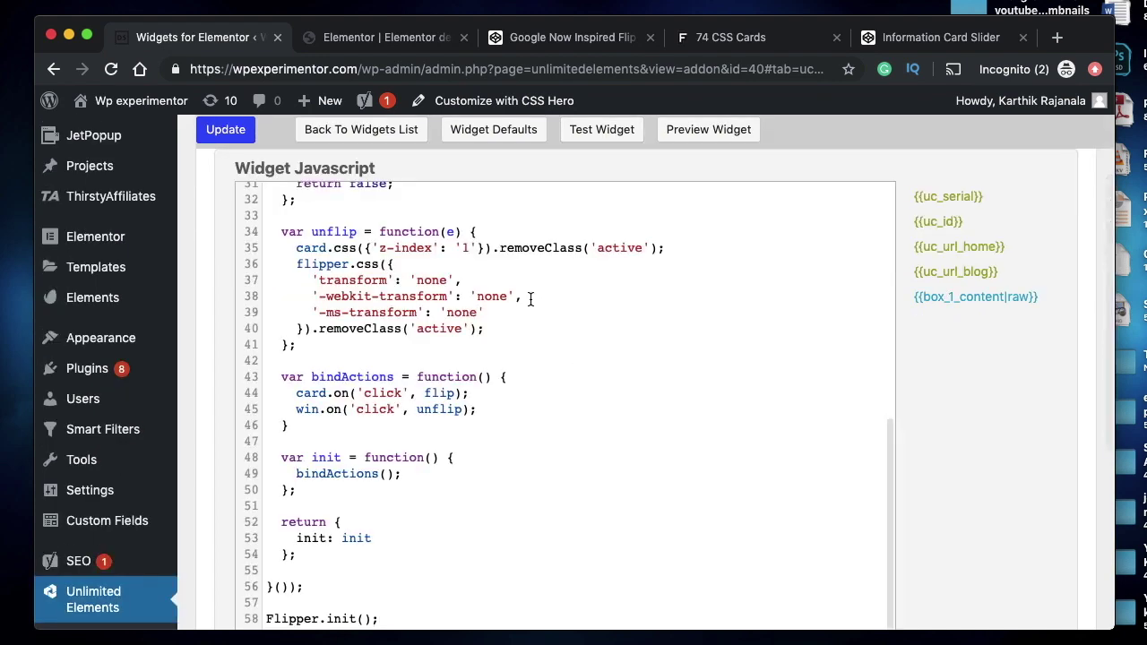
scroll(528, 300, up, 10)
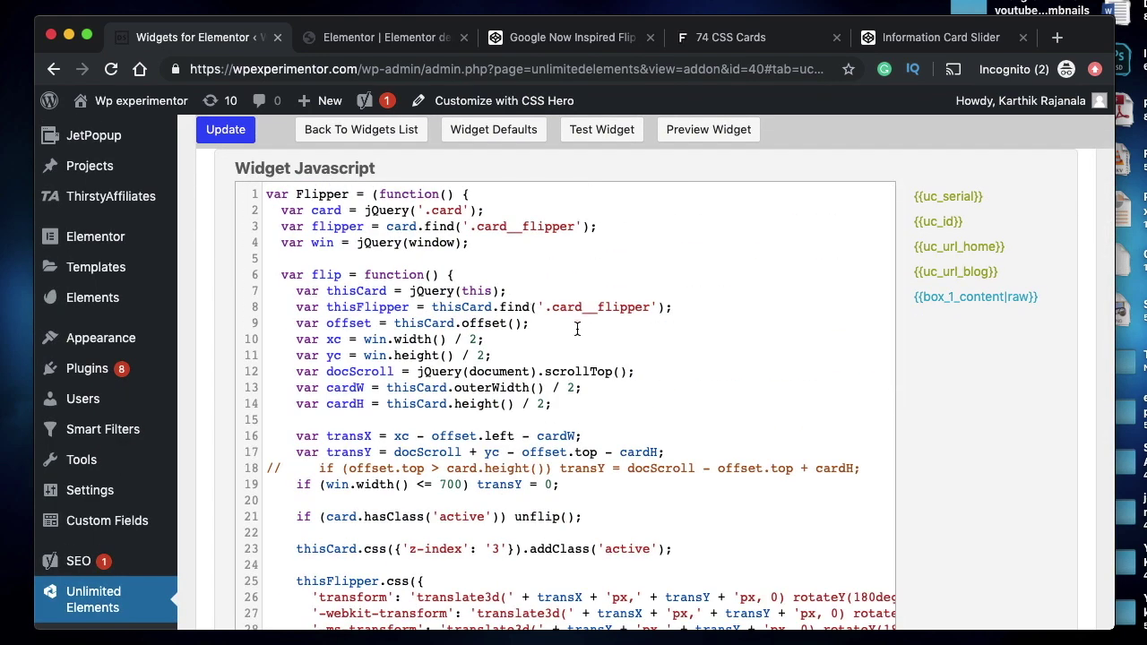
scroll(347, 285, up, 3)
click(225, 201)
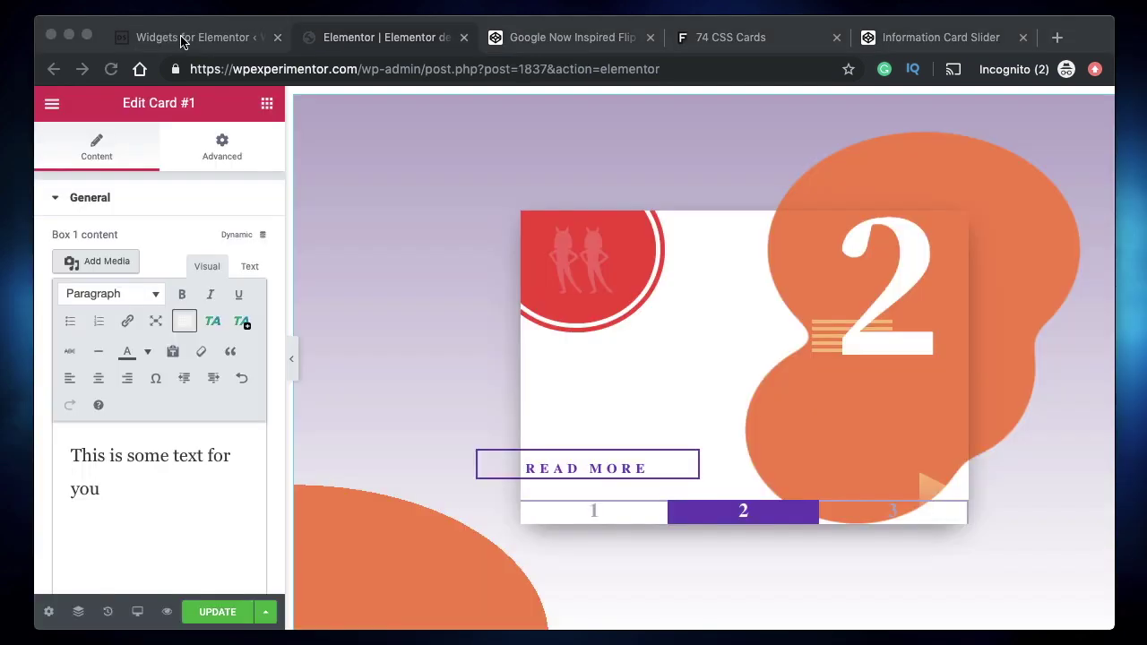
- Reload the Elementor editor, confirming the reload despite unsaved changes
click(182, 38)
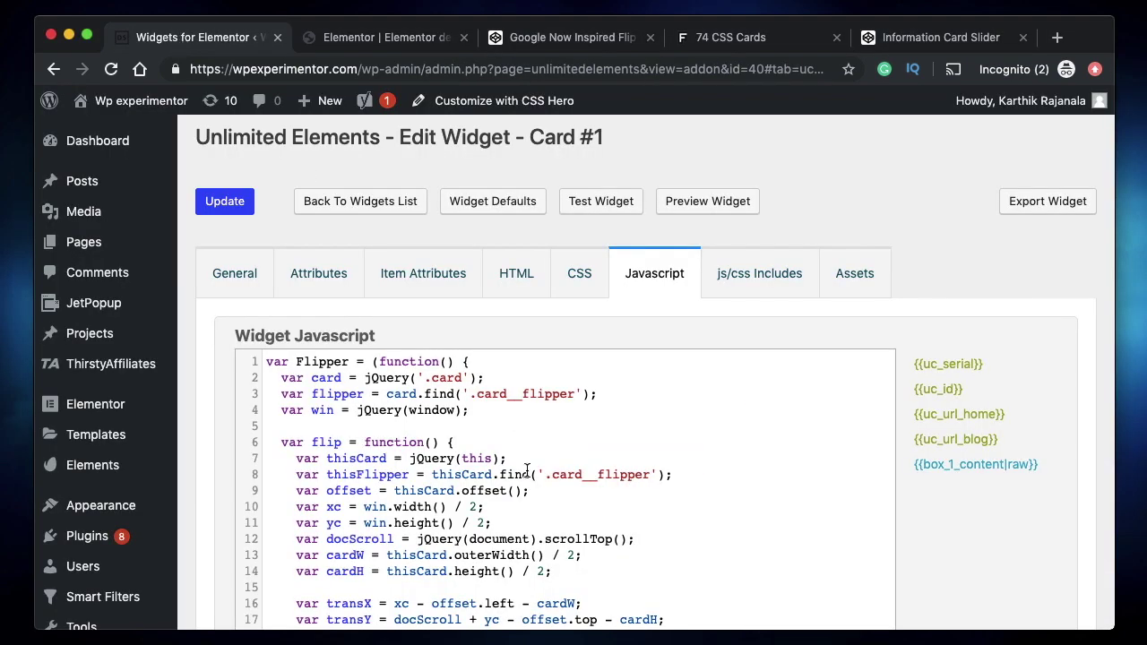
double_click(593, 144)
double_click(578, 143)
click(578, 143)
click(578, 144)
double_click(579, 143)
click(375, 38)
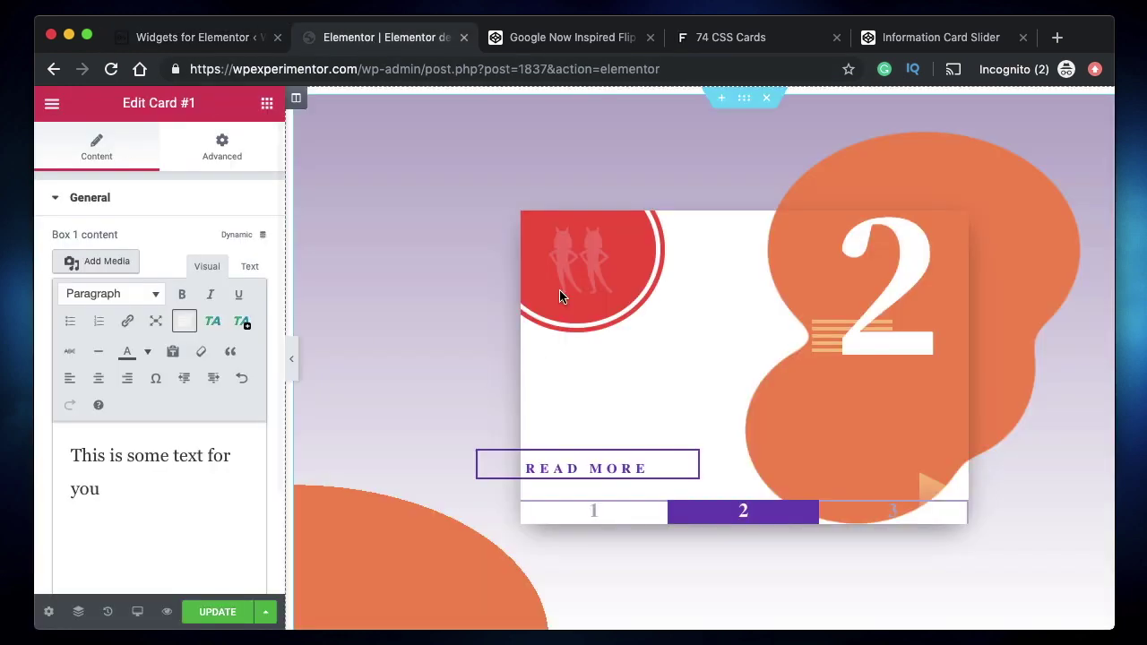
click(111, 69)
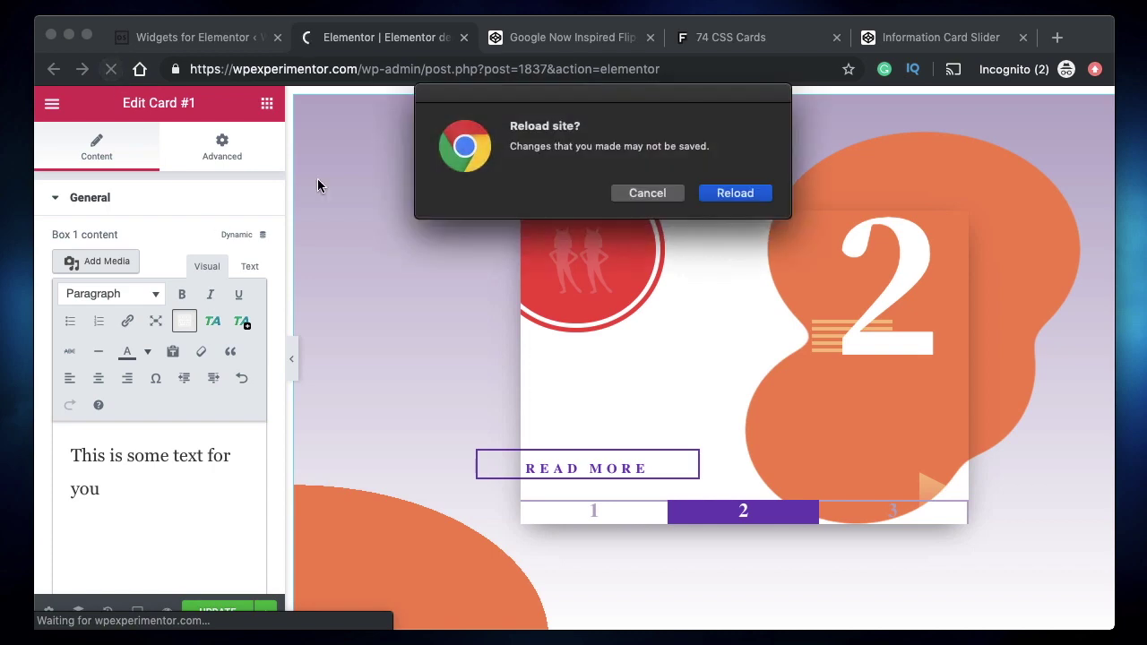
click(723, 193)
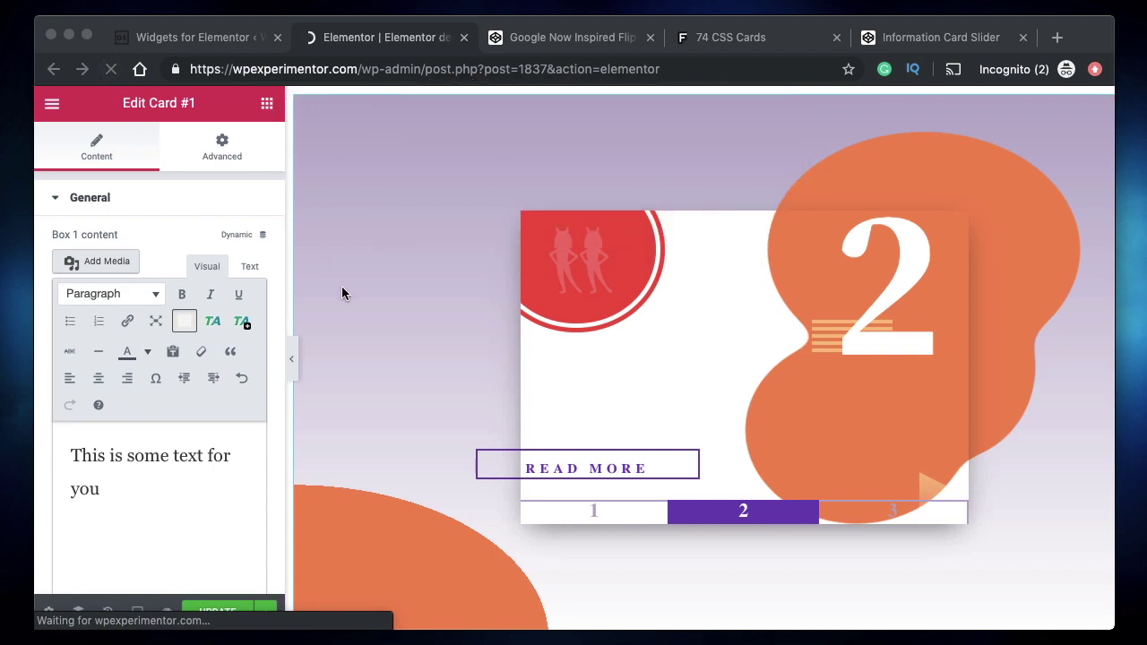
- Enlarge the original pen's flip-card preview for comparison while Elementor reloads
click(188, 38)
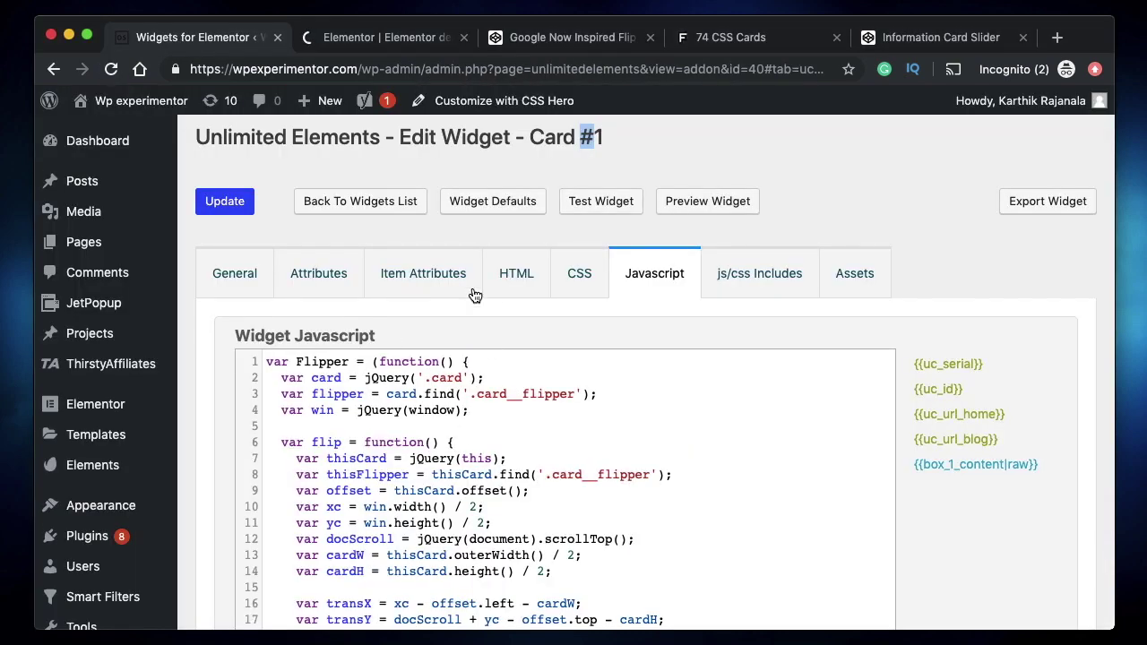
click(364, 40)
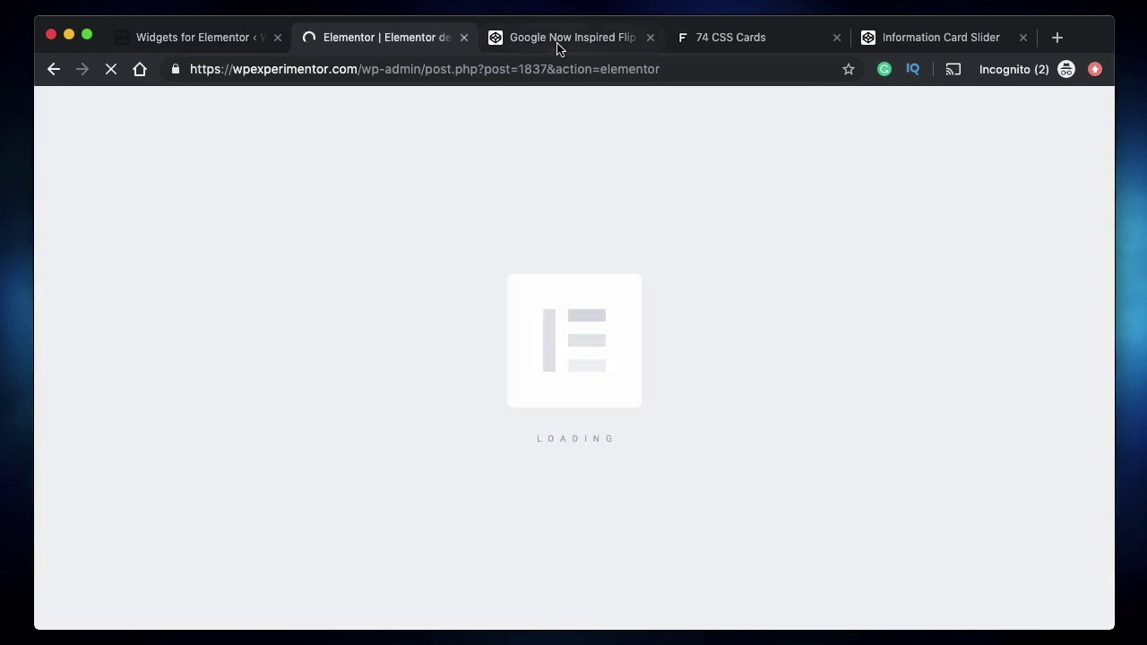
click(560, 43)
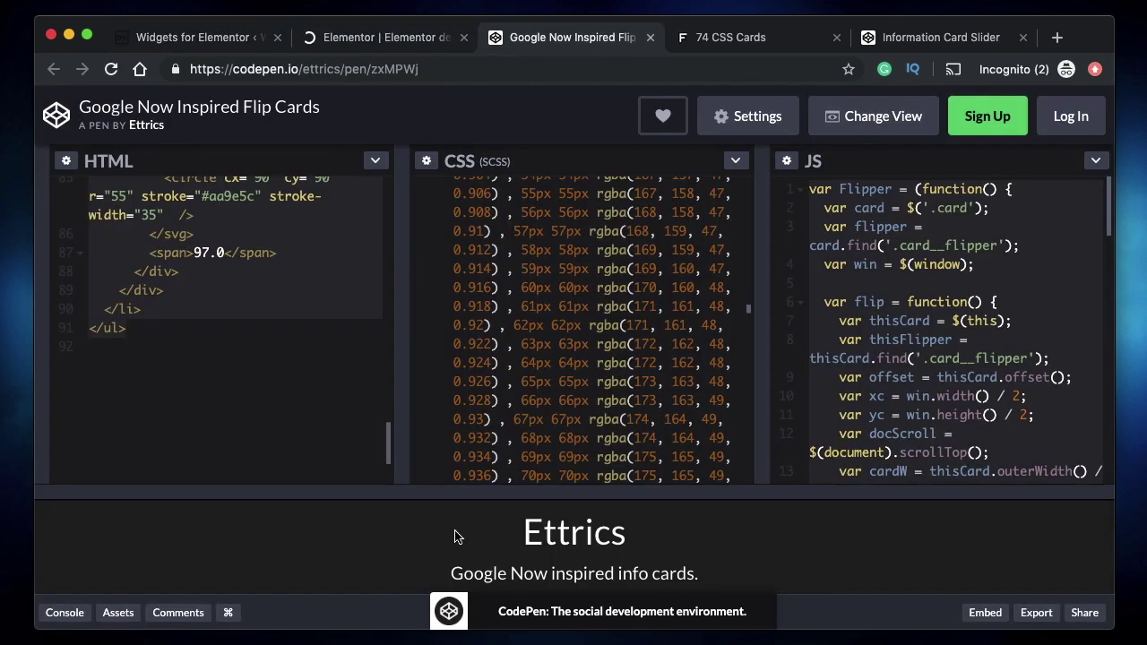
drag(498, 493, 479, 213)
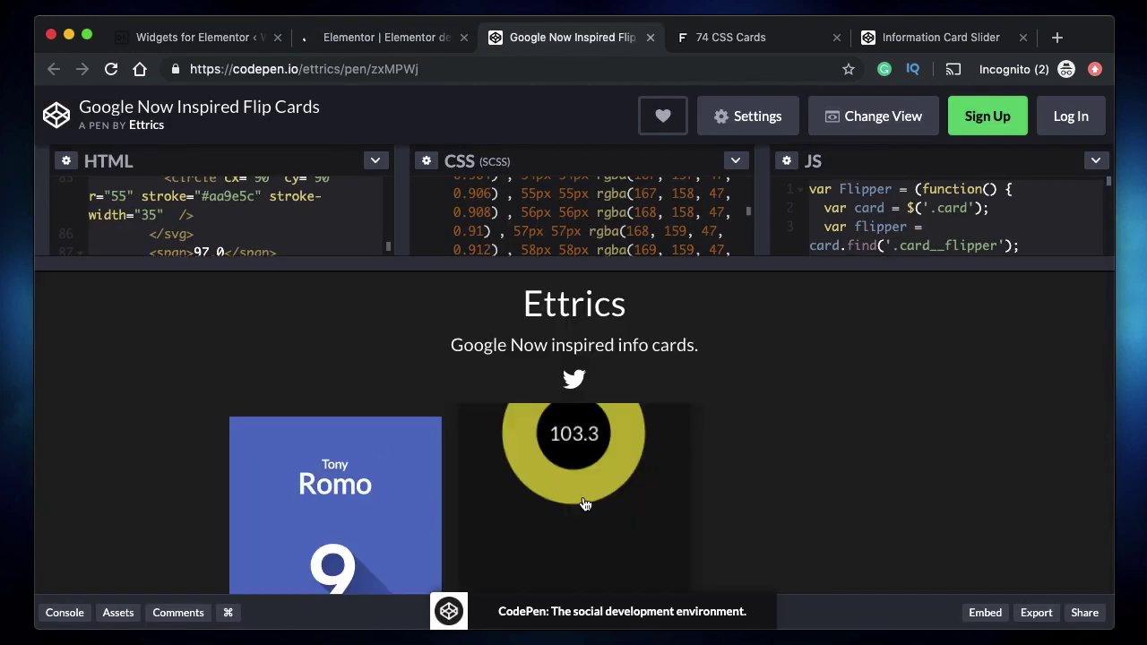
click(359, 39)
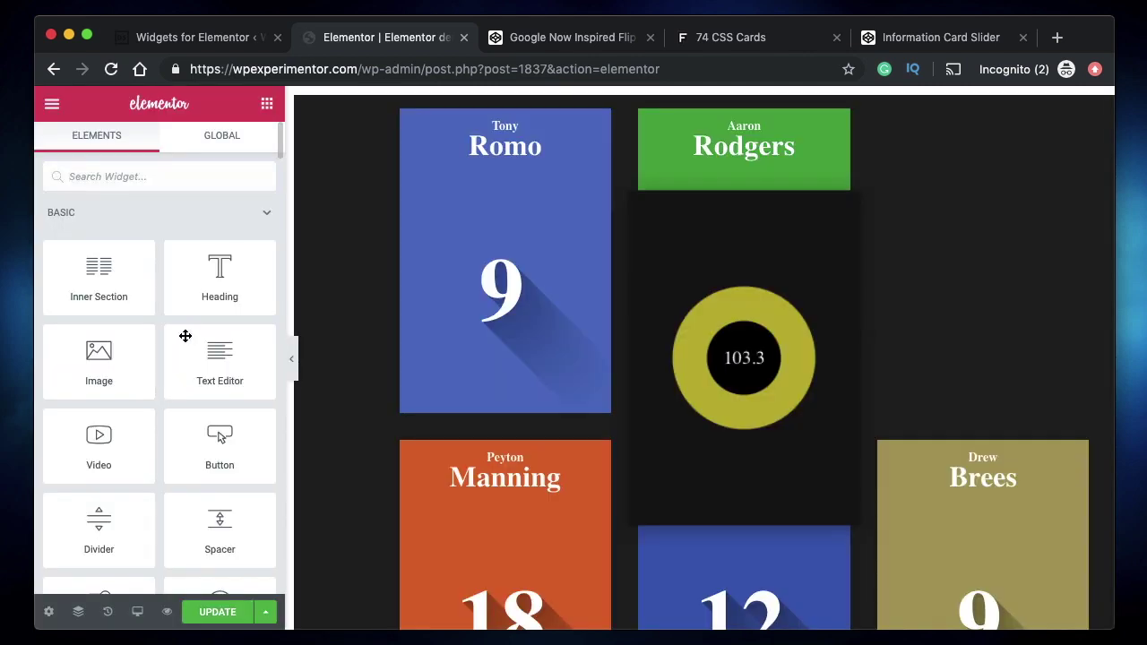
- Delete the Box 1 content attribute from Card #1's Unlimited Elements attributes
click(313, 240)
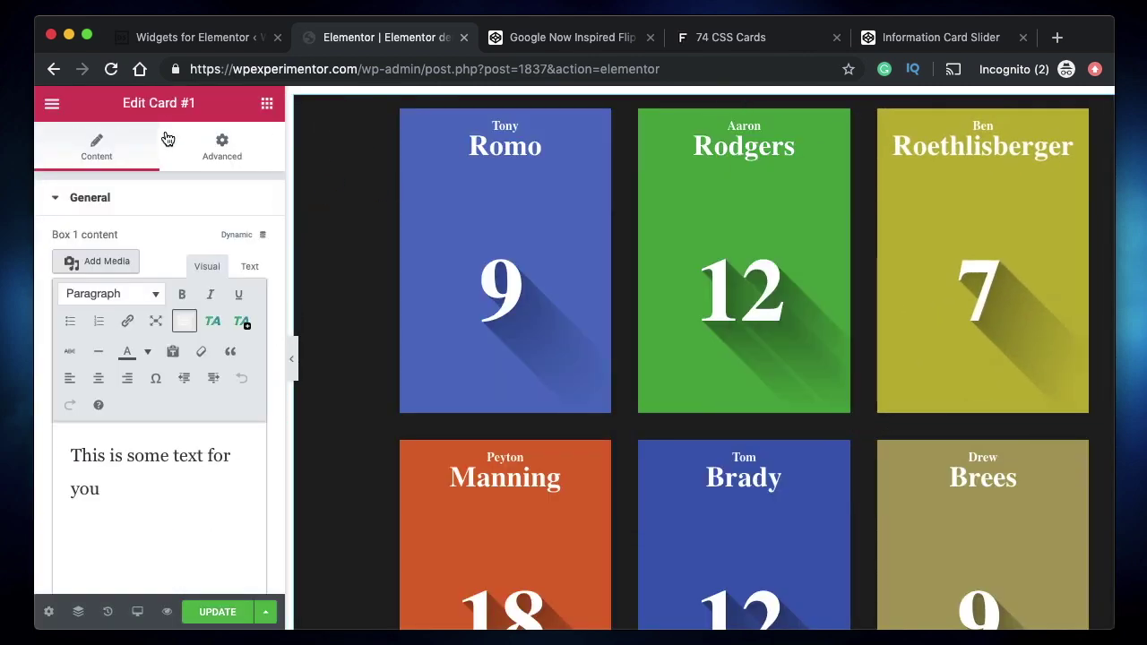
click(183, 38)
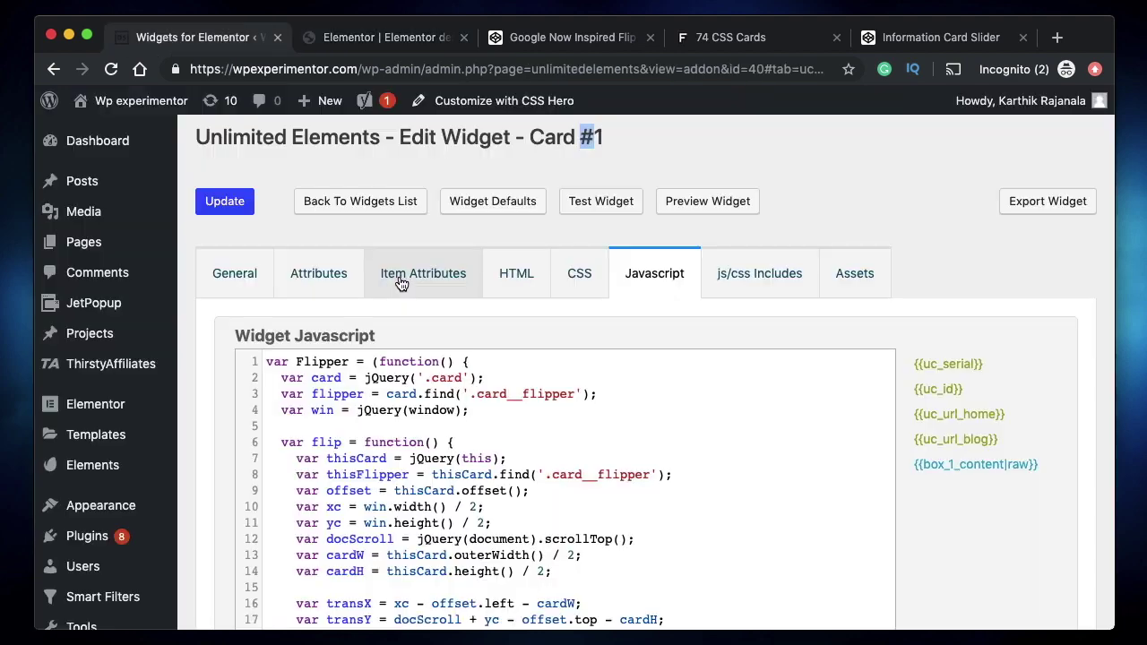
click(325, 280)
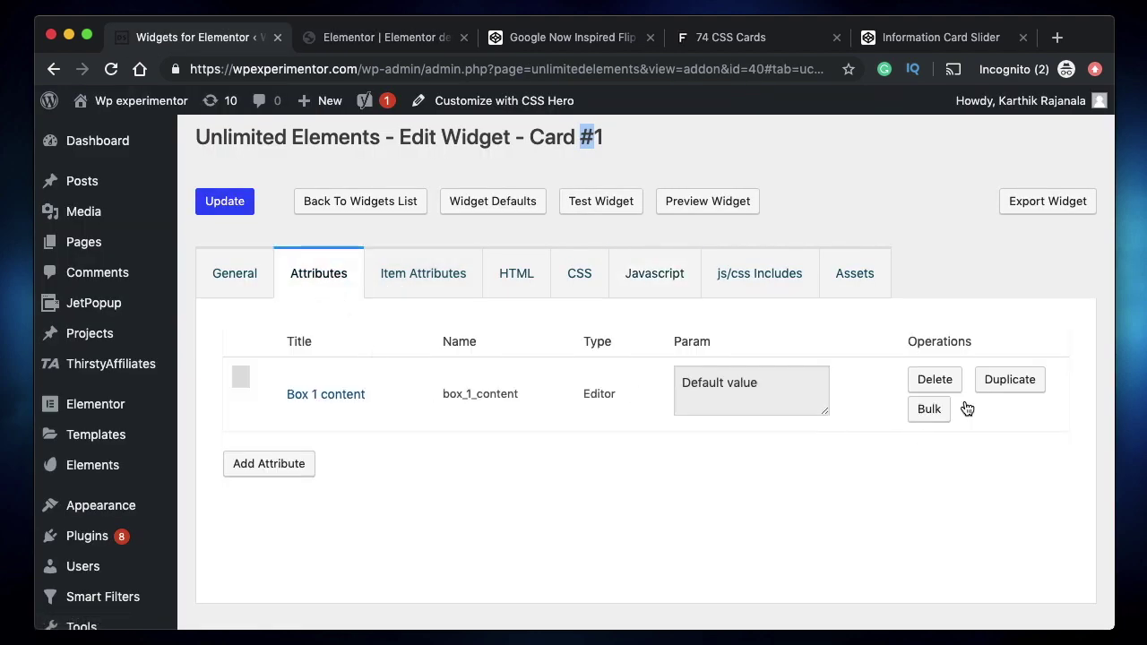
click(933, 380)
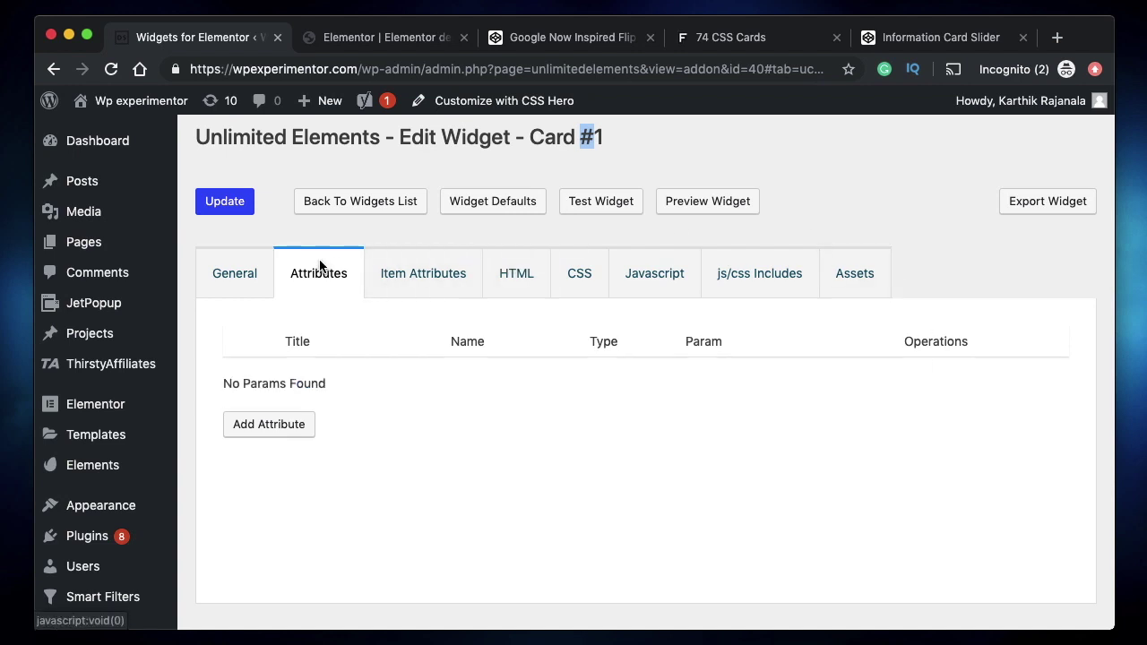
click(388, 47)
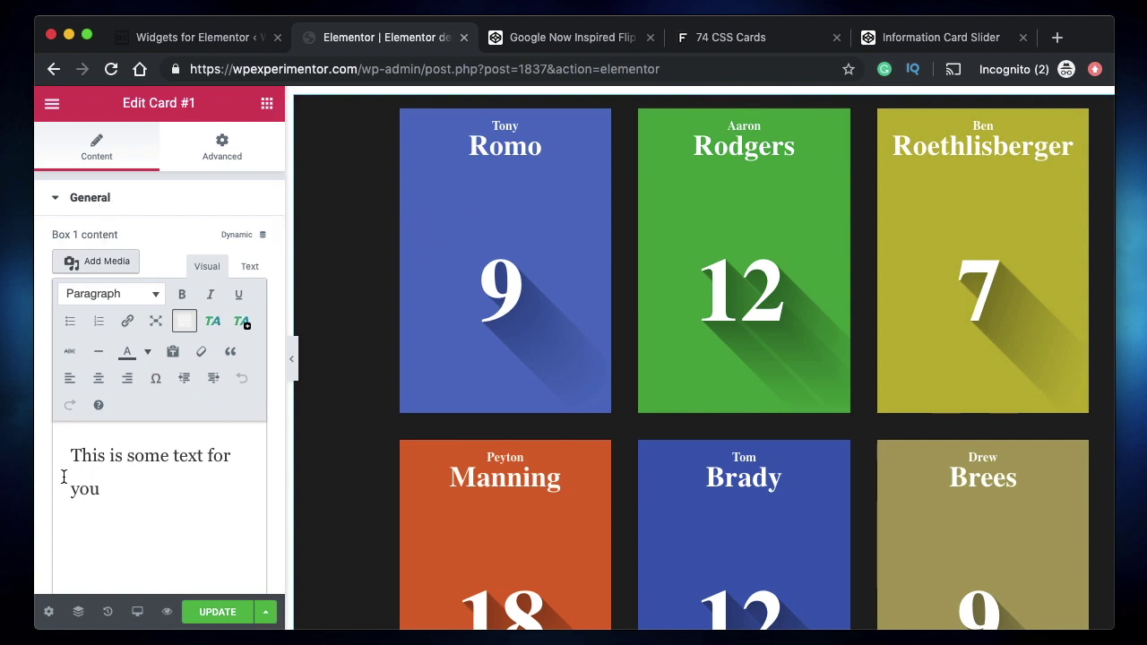
- Inspect the Box 1 content paragraph in Elementor's flipping card preview
drag(102, 475, 70, 453)
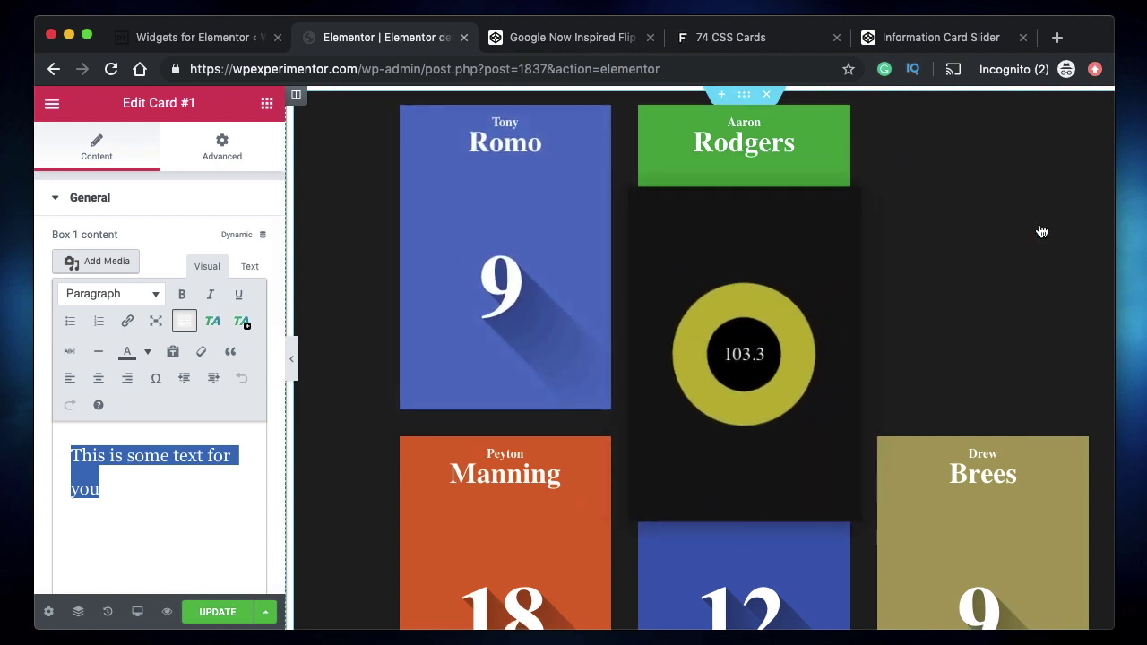
scroll(1013, 368, down, 2)
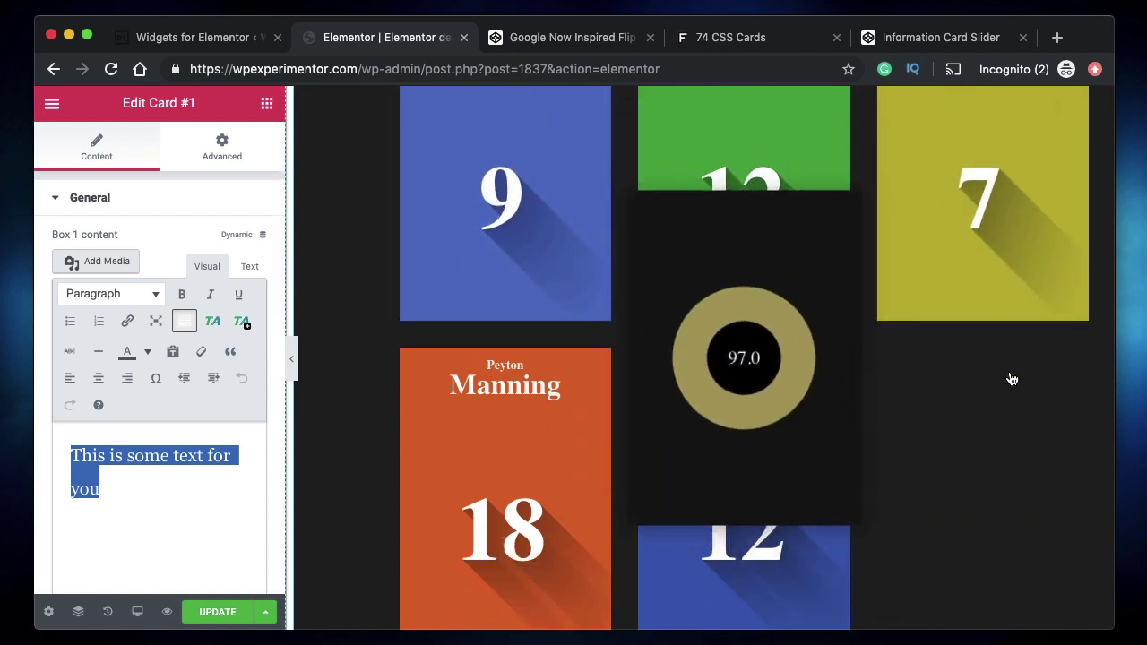
scroll(1011, 379, up, 1)
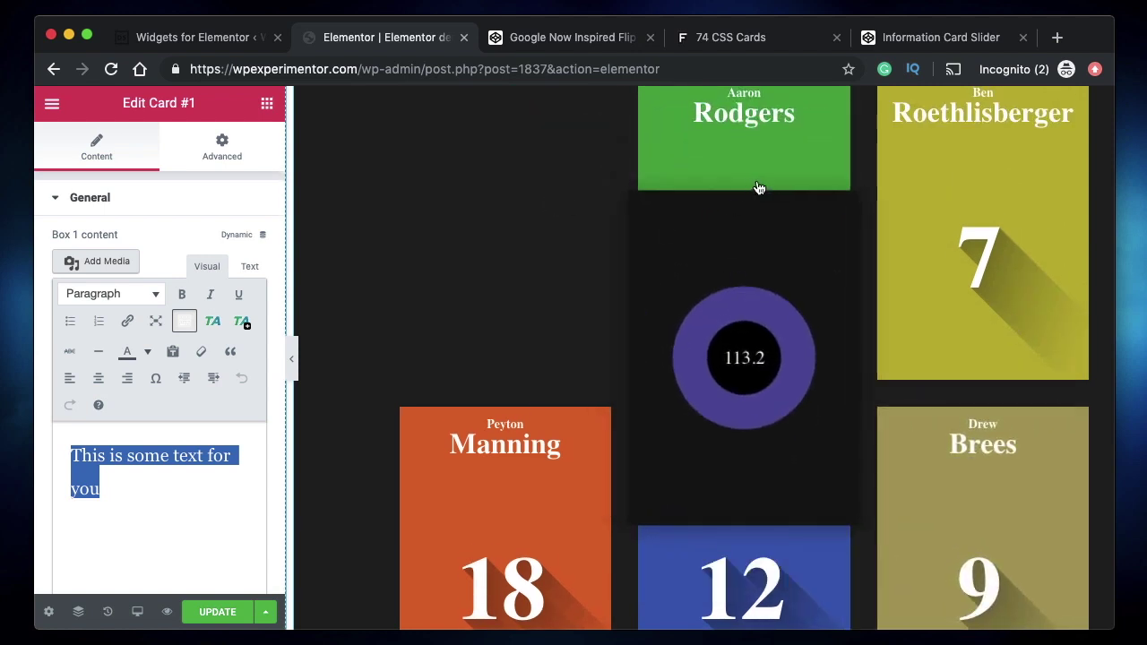
scroll(531, 141, up, 1)
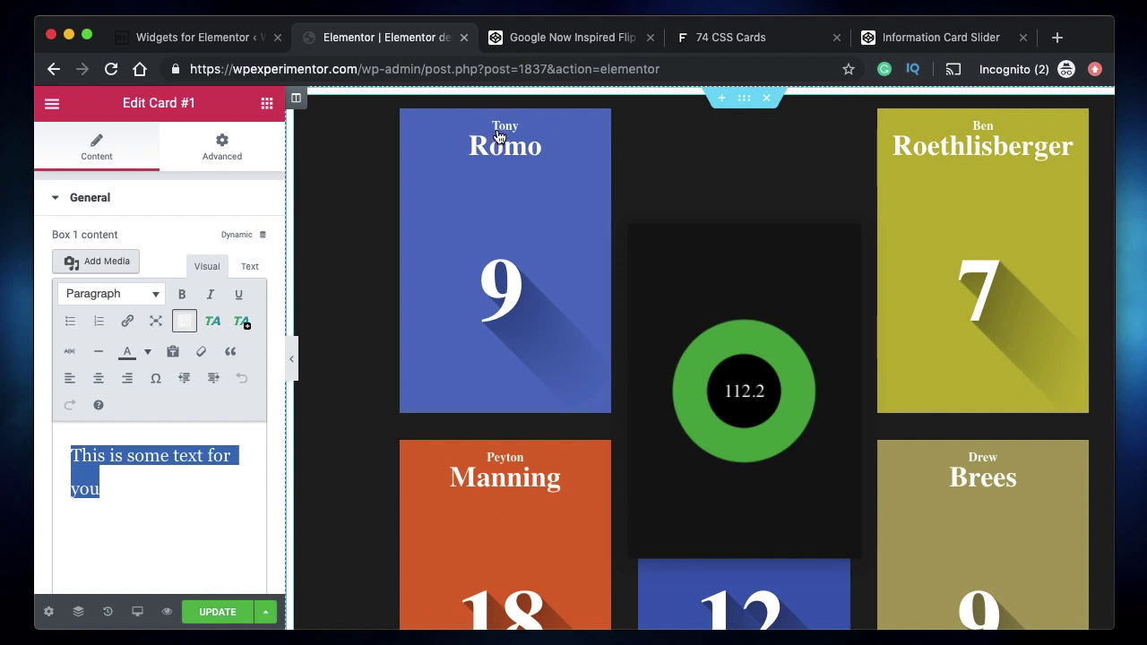
click(218, 39)
- Locate Aaron Rodgers' name and number 12 in Card #1's HTML, then open its empty Attributes list
click(513, 271)
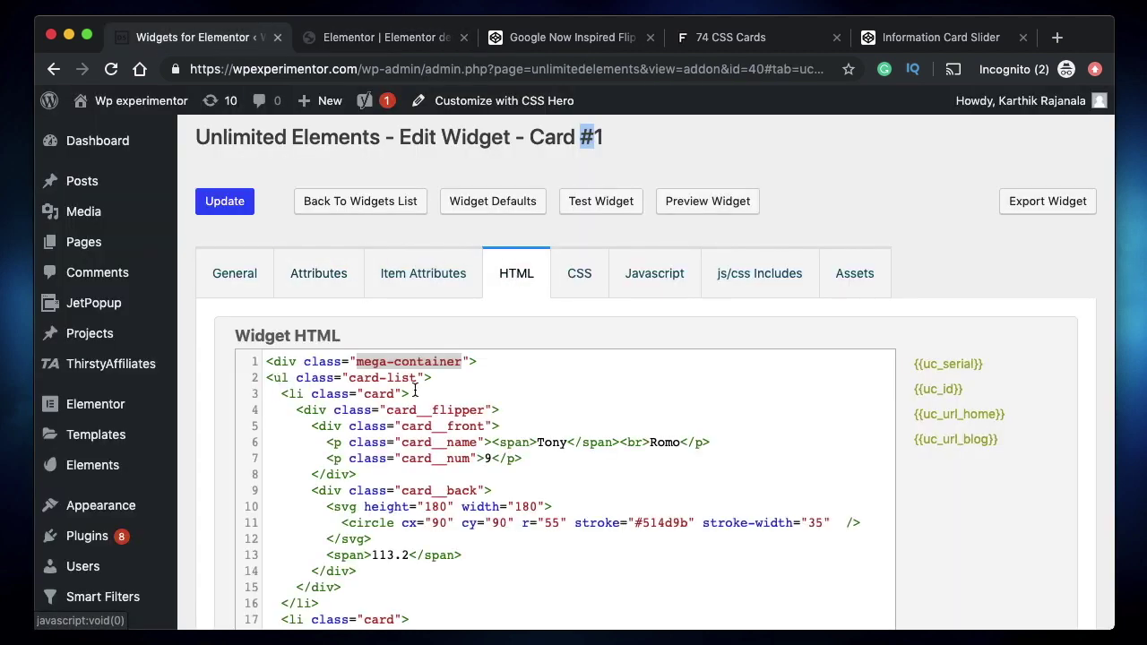
scroll(516, 470, down, 7)
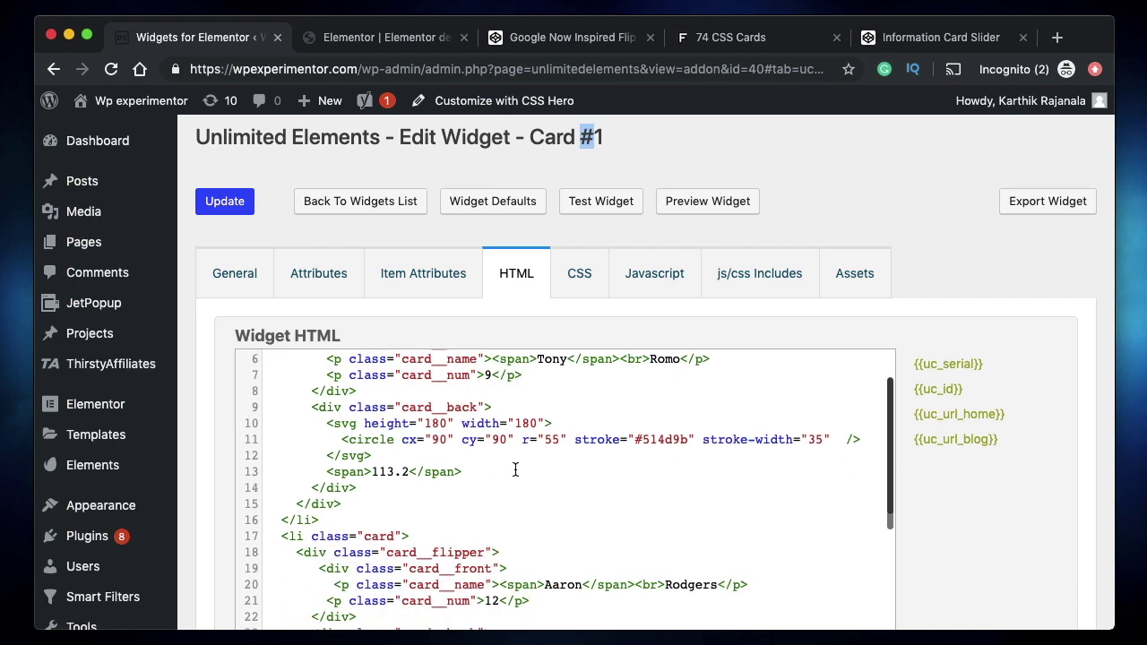
scroll(516, 469, down, 1)
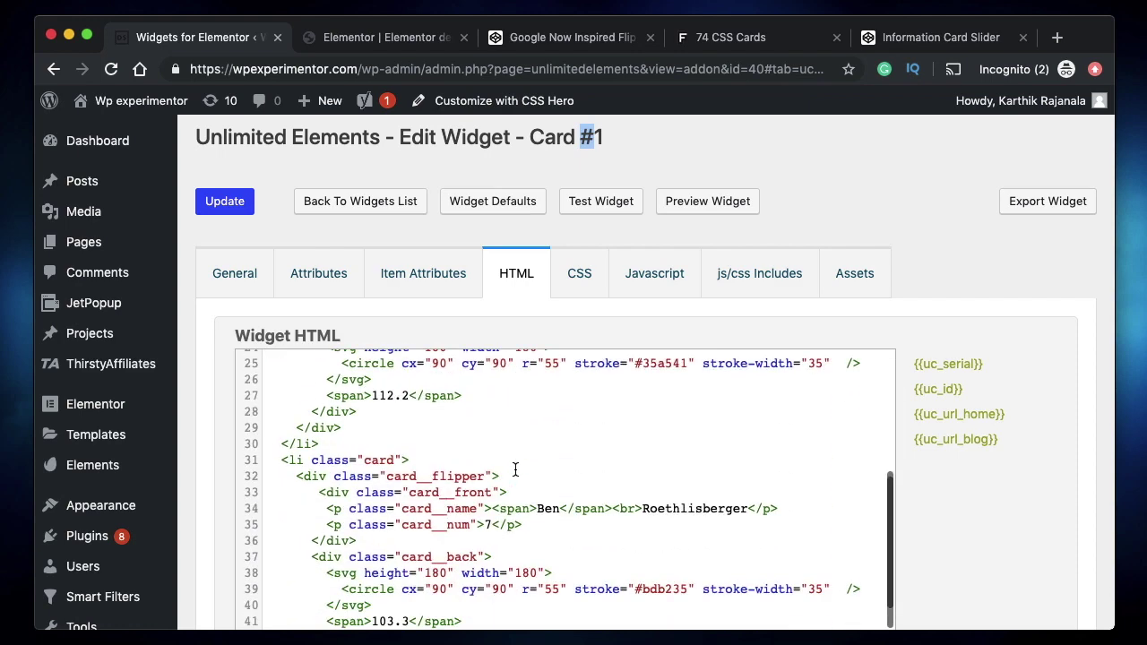
scroll(515, 469, up, 3)
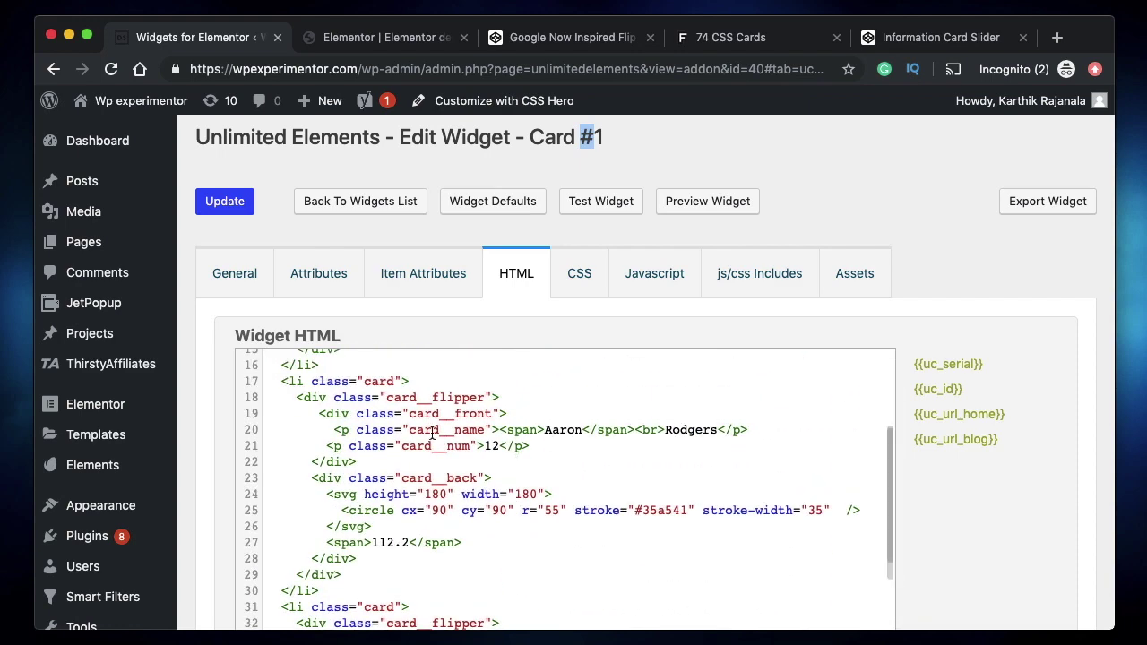
double_click(564, 431)
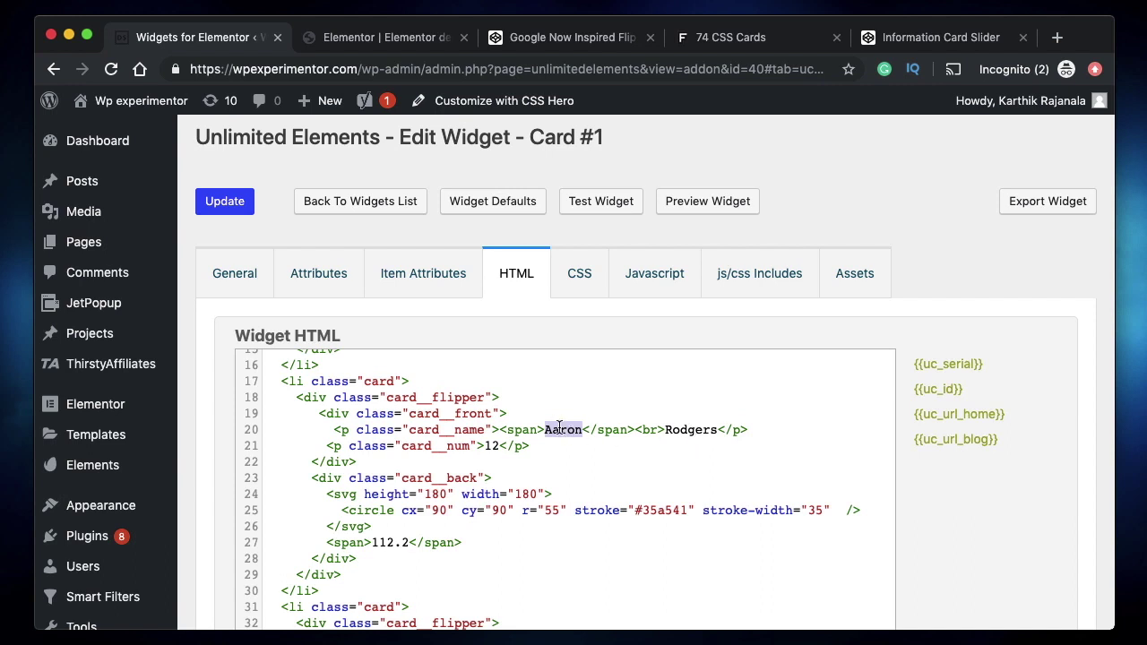
double_click(692, 436)
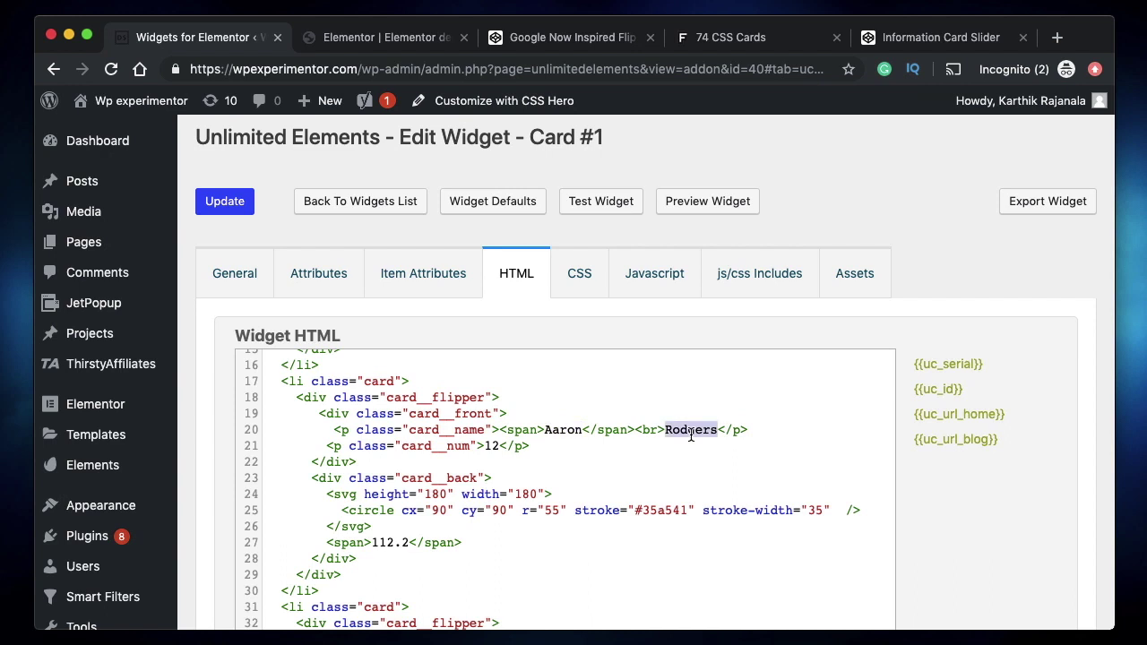
click(491, 447)
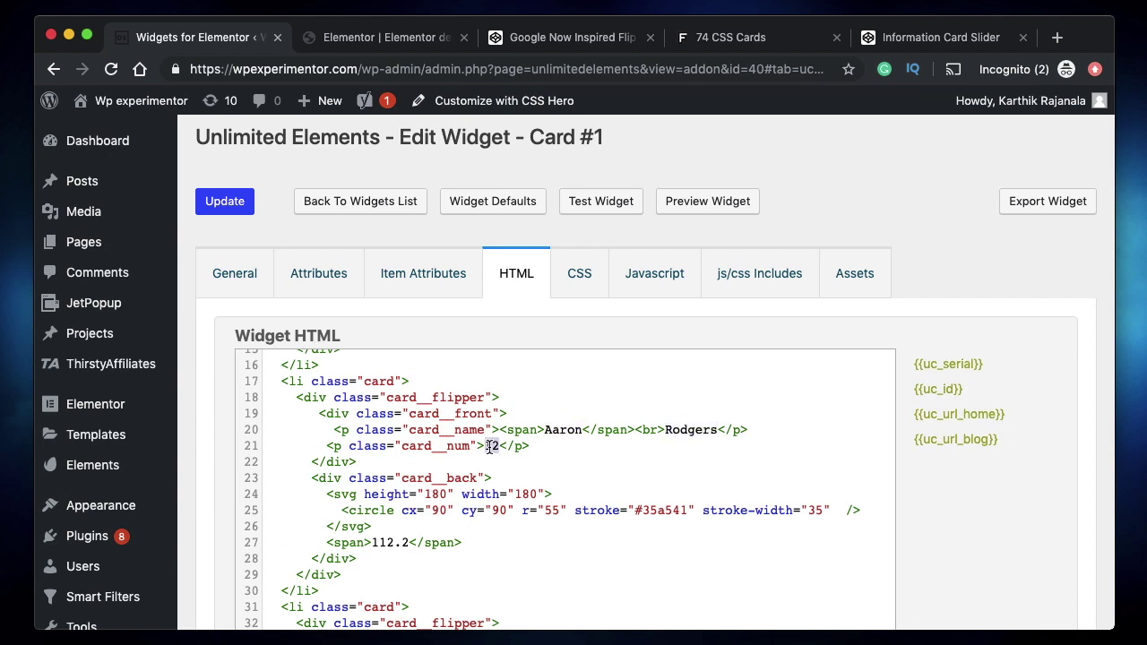
double_click(554, 431)
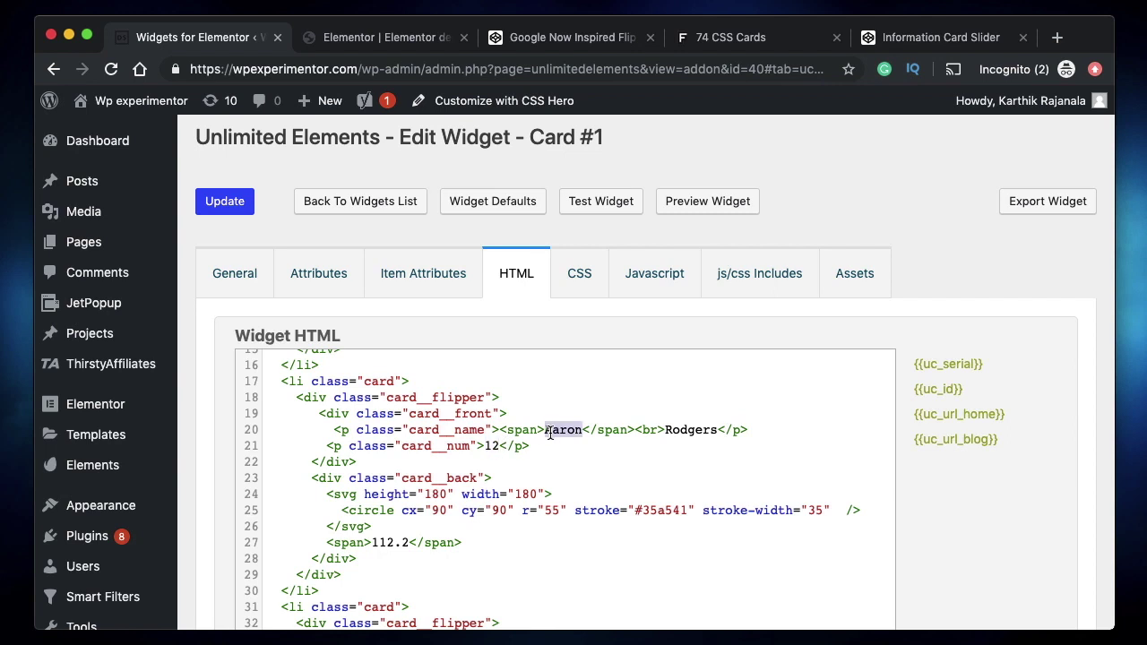
click(385, 39)
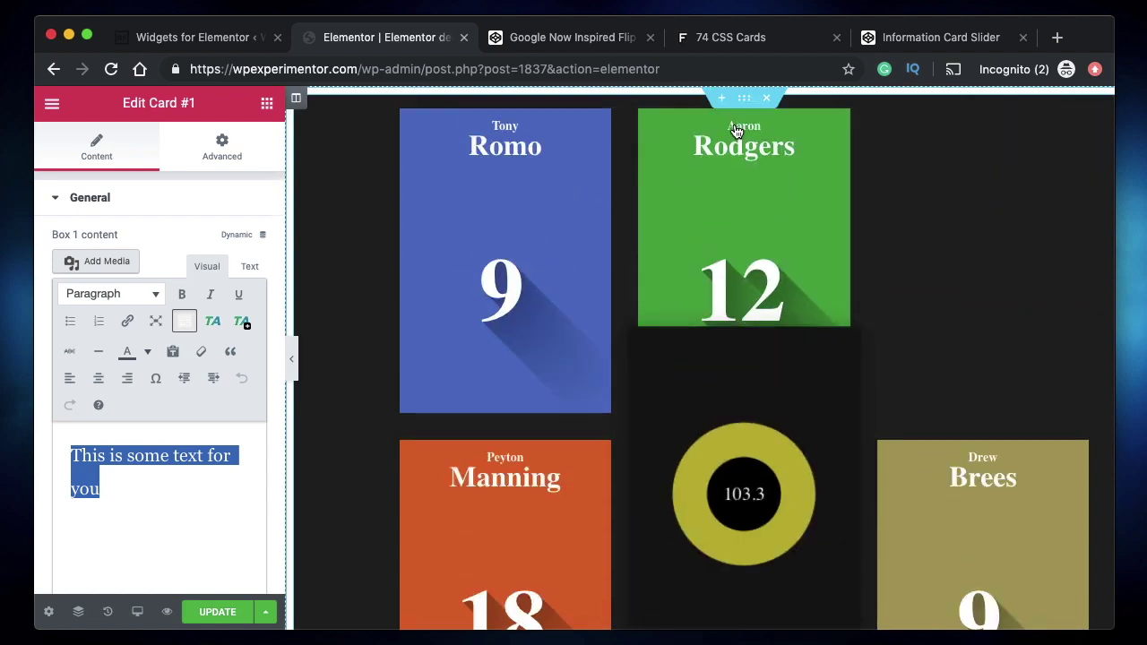
click(220, 36)
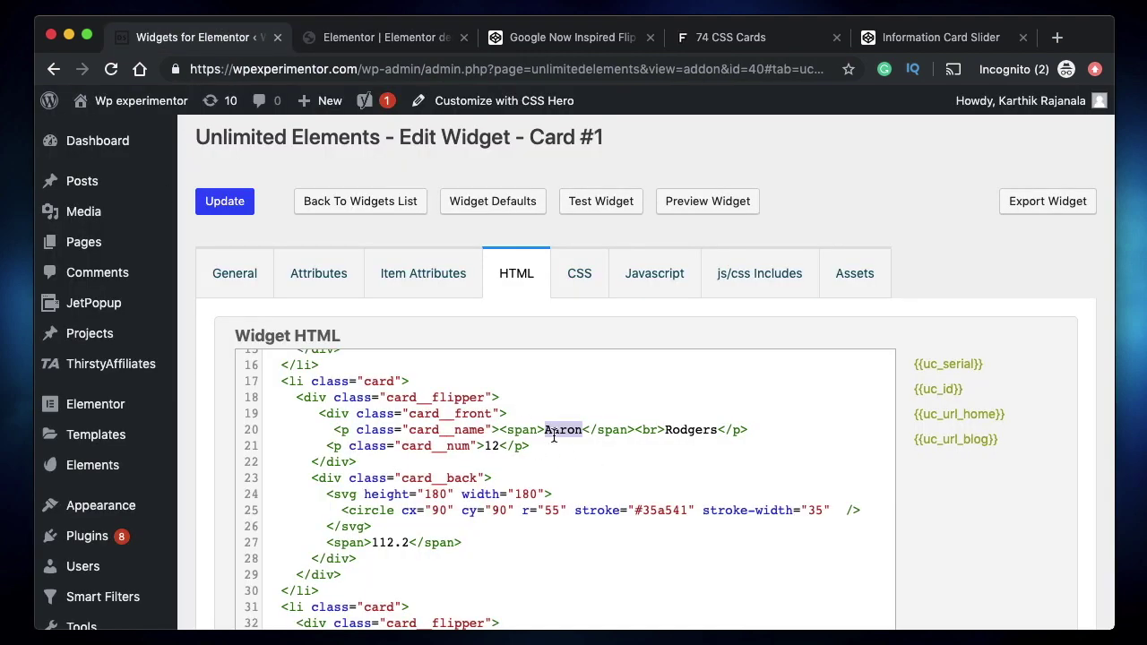
click(318, 269)
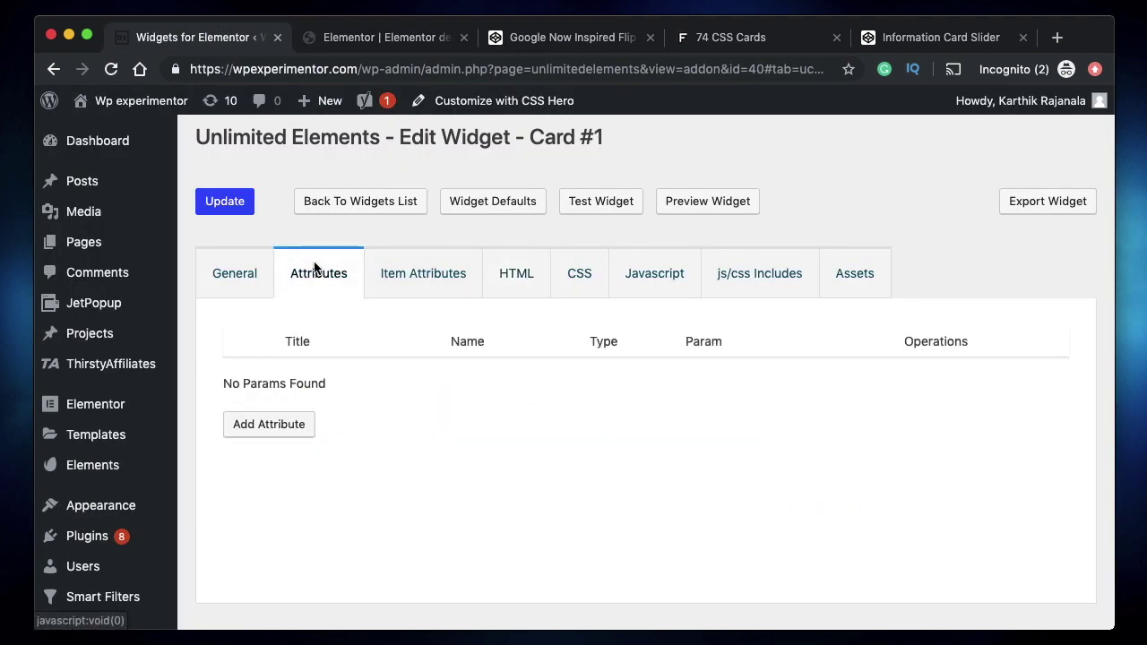
- Add a card-name1 Text Field attribute with font editing allowed and default value 'Default'
click(280, 425)
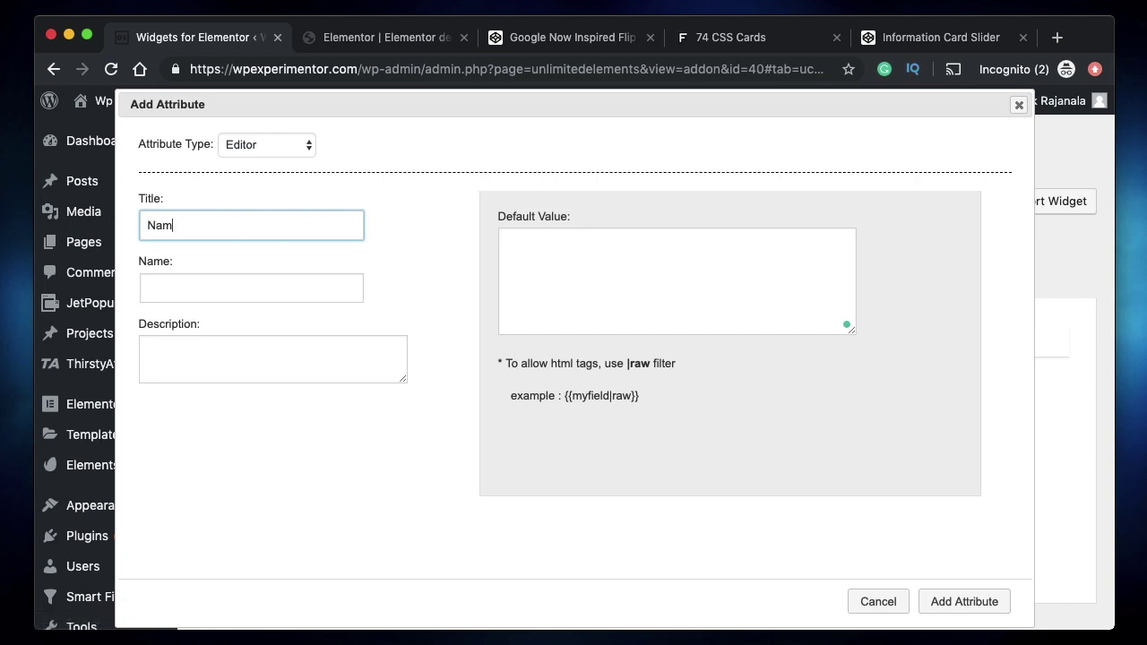
text(Car)
click(154, 225)
key(BackSpace)
text(c)
click(245, 285)
click(260, 146)
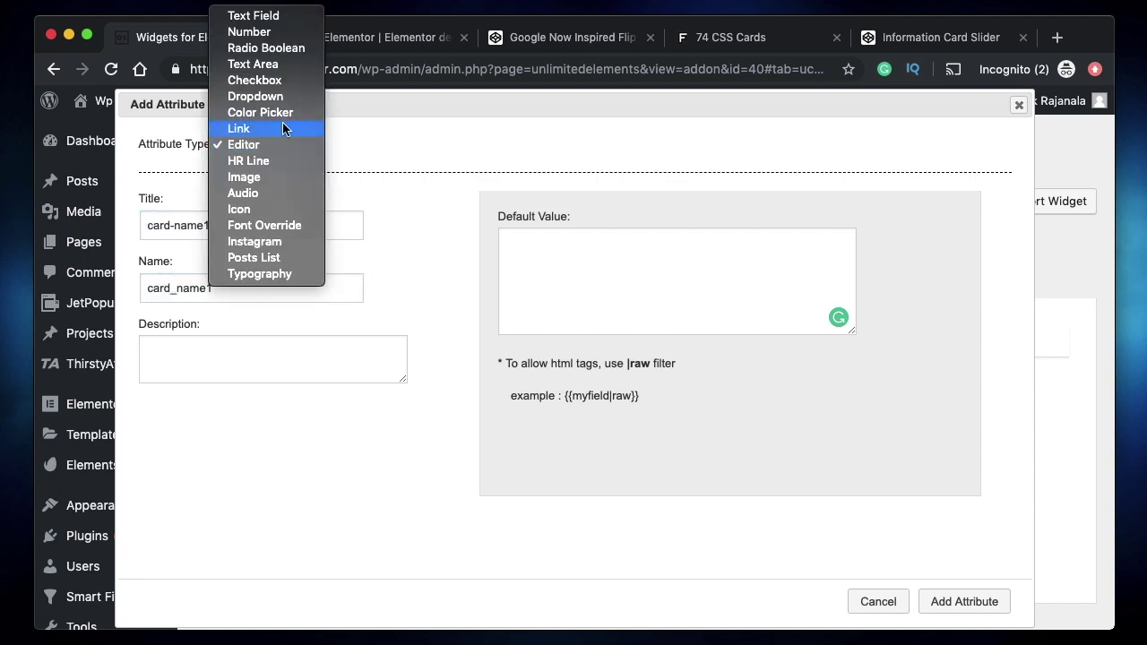
click(355, 233)
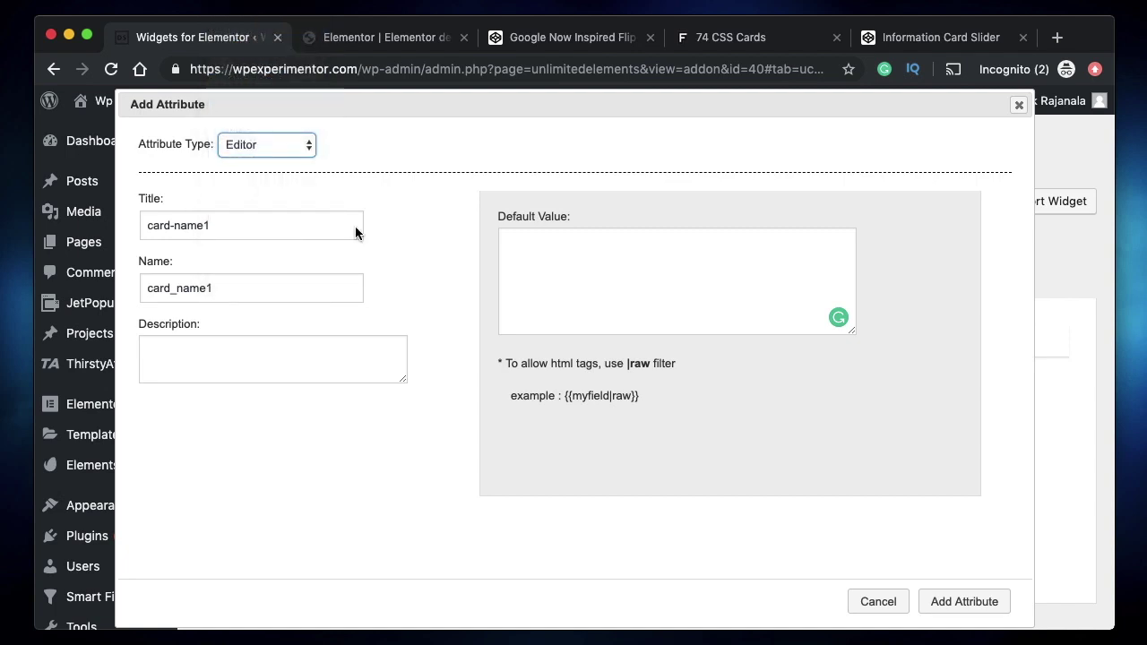
click(577, 254)
click(594, 281)
click(567, 244)
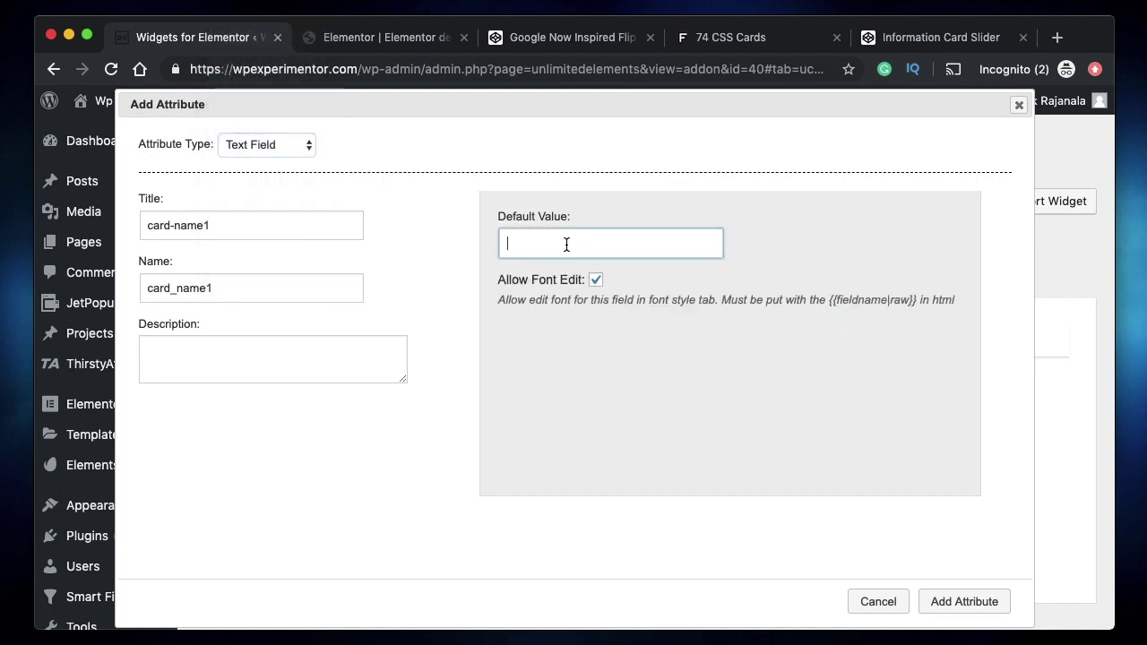
text(Default)
click(977, 605)
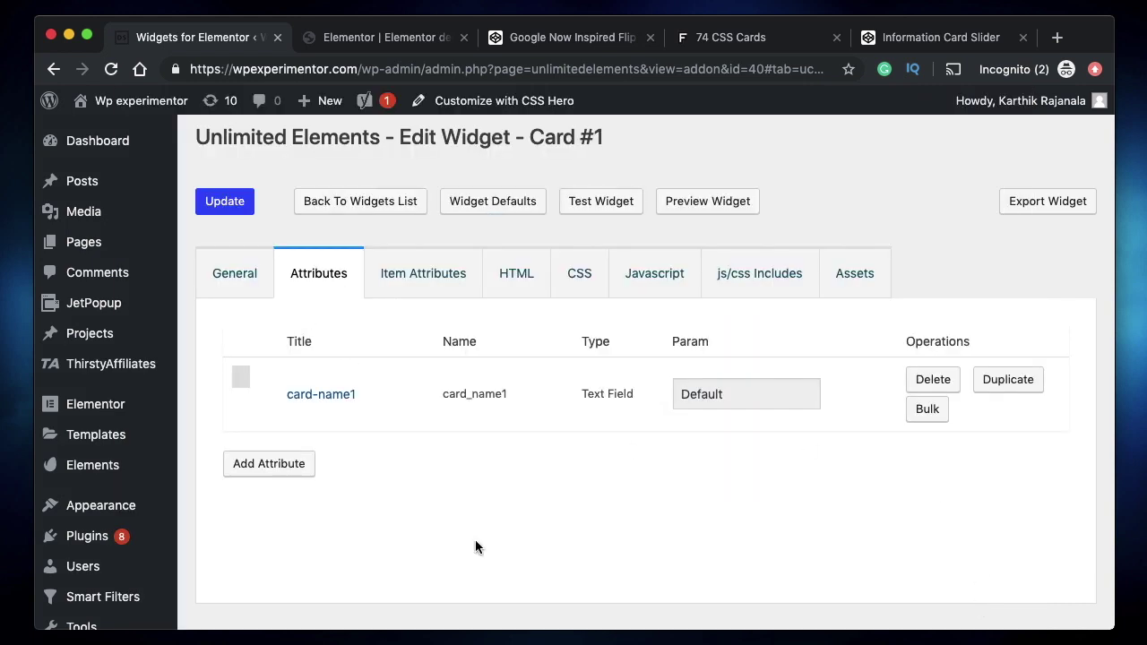
- Put {{card_name1|raw}} in place of Aaron in the widget HTML and click Update
click(542, 292)
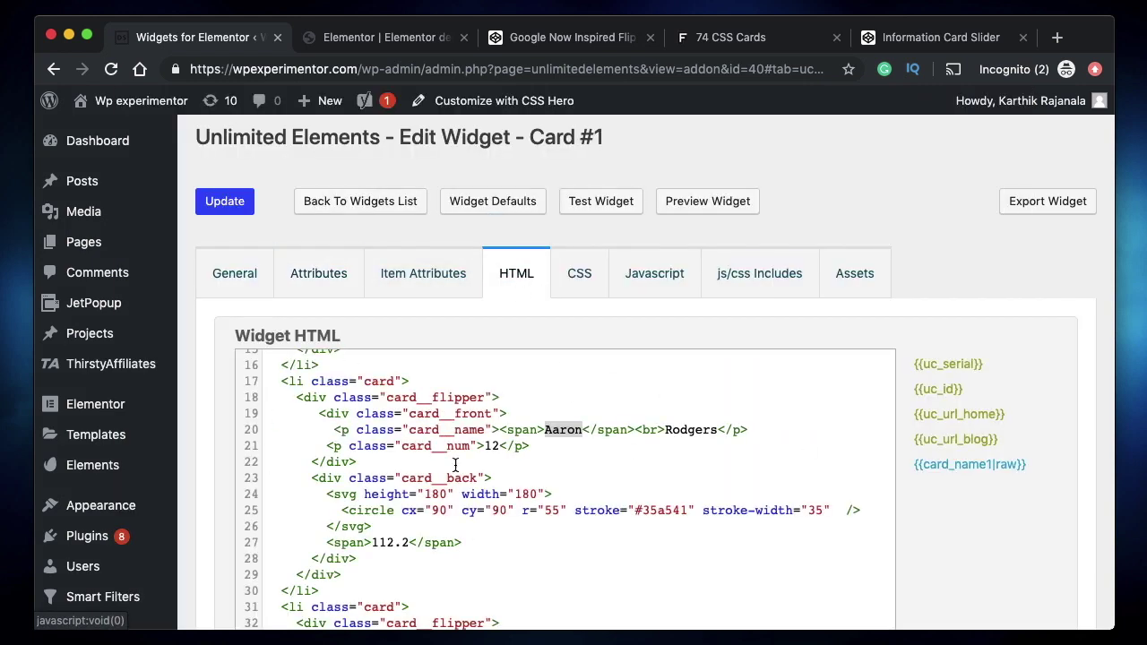
click(966, 468)
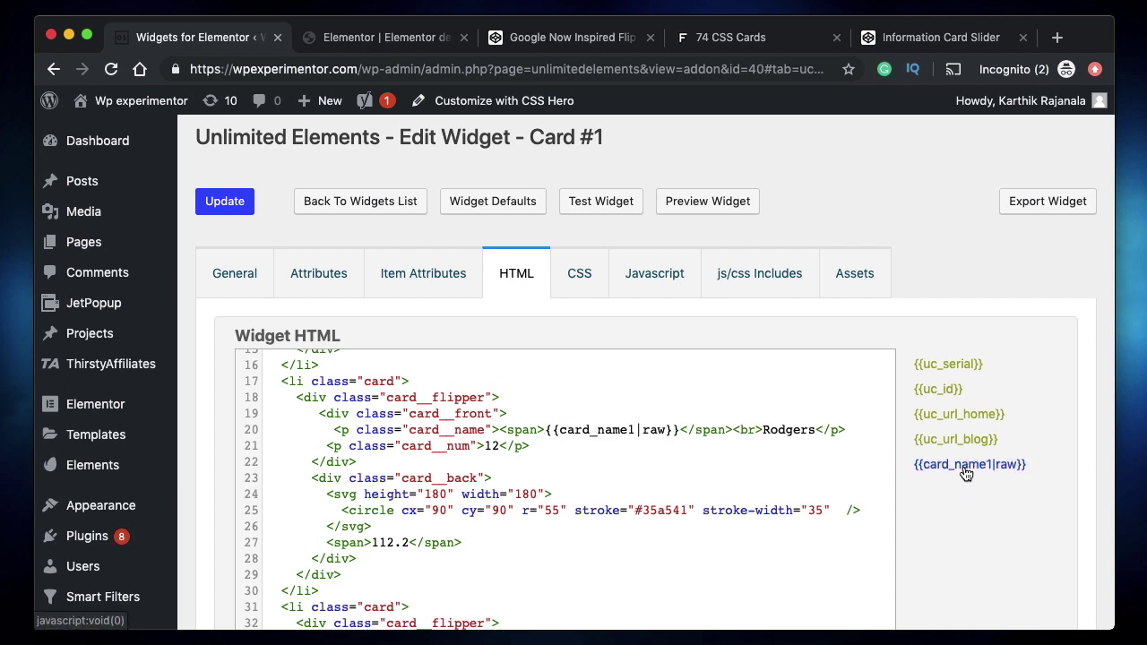
click(222, 202)
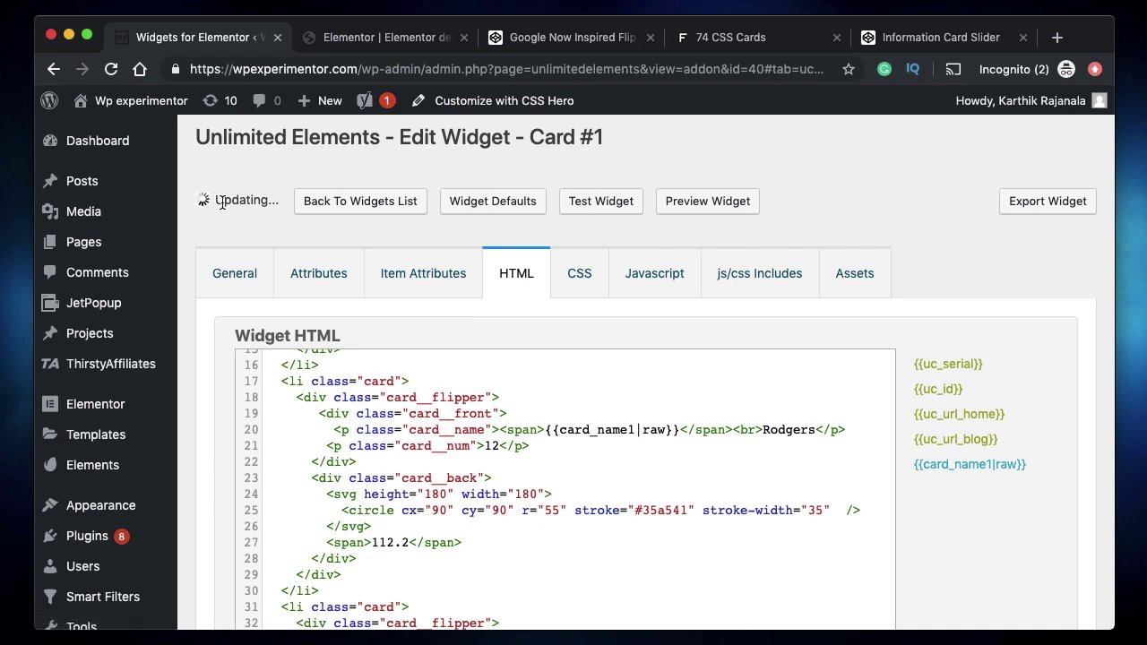
click(385, 39)
- Reload Elementor, open Card #1's settings and start retyping the 'Default' card name as 'Ka'
click(111, 72)
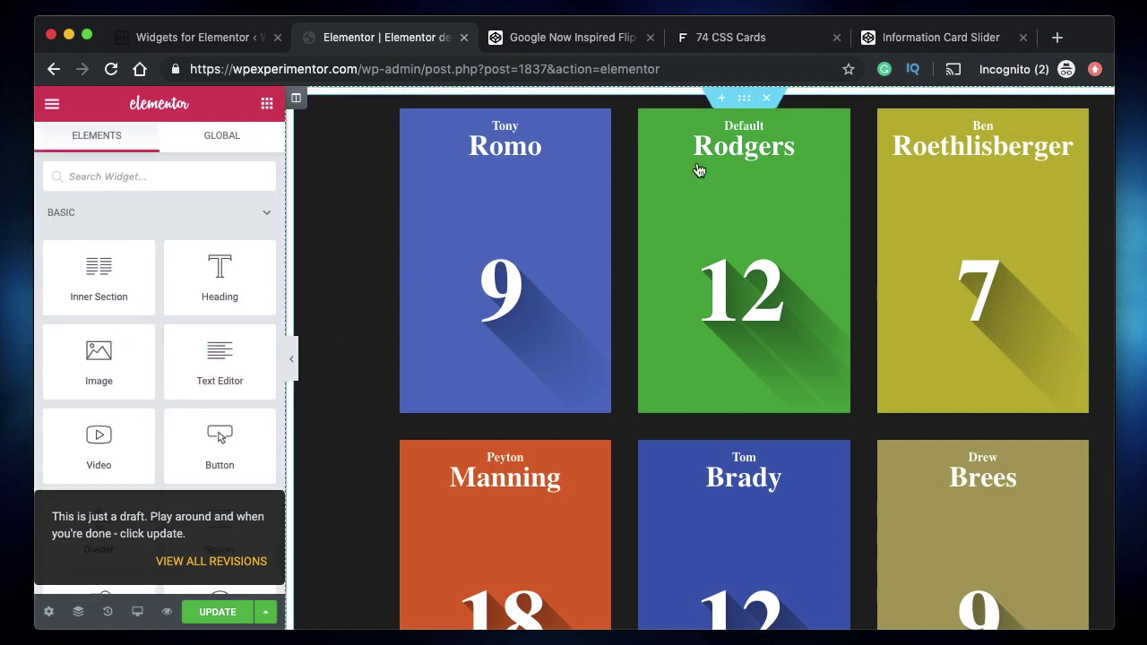
click(739, 130)
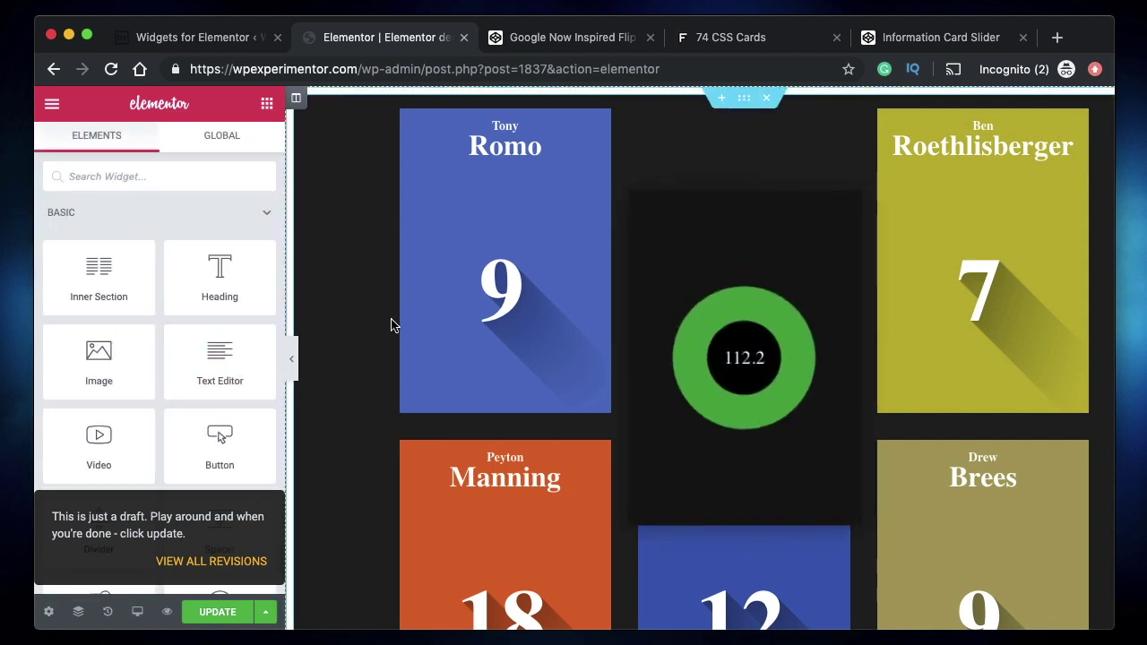
click(350, 214)
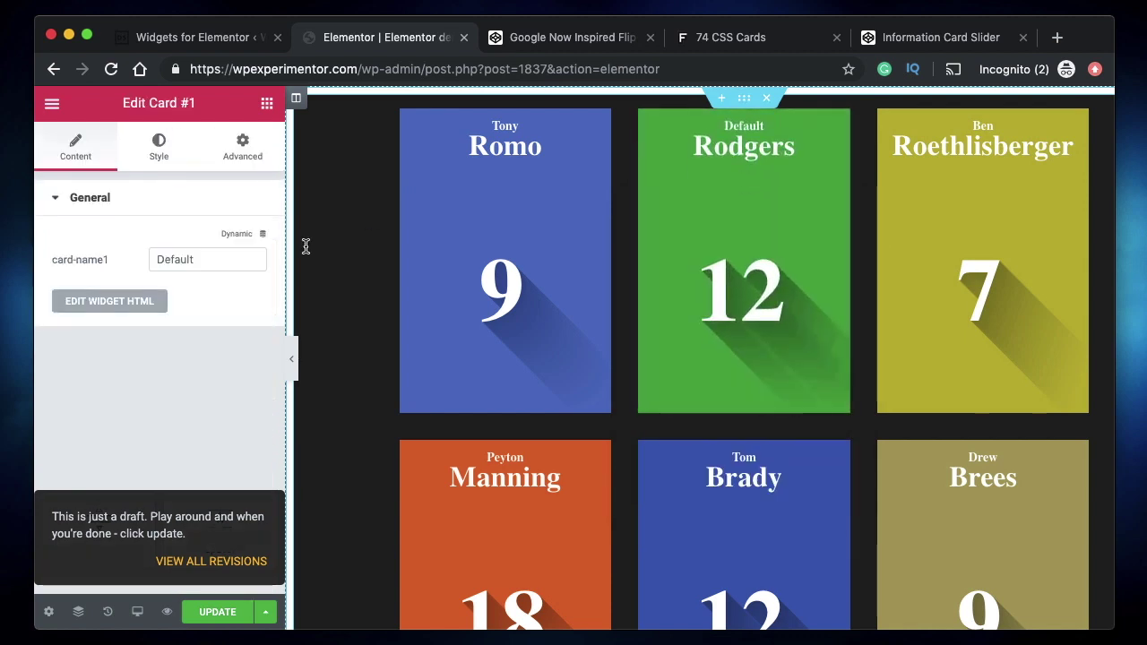
double_click(207, 264)
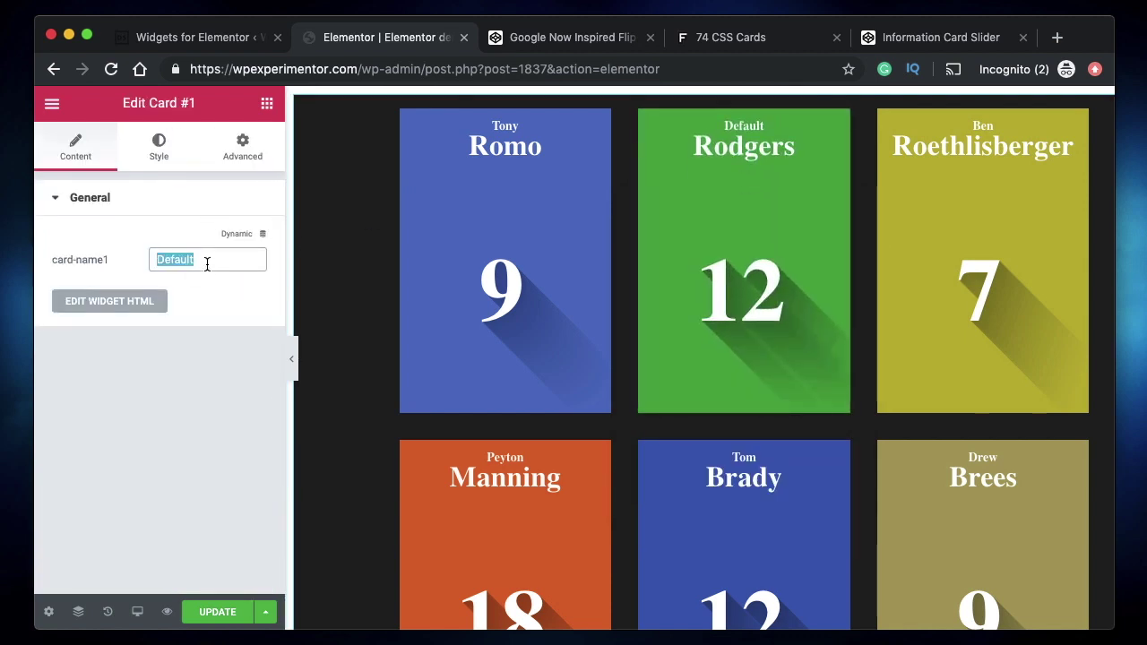
text(Karthik)
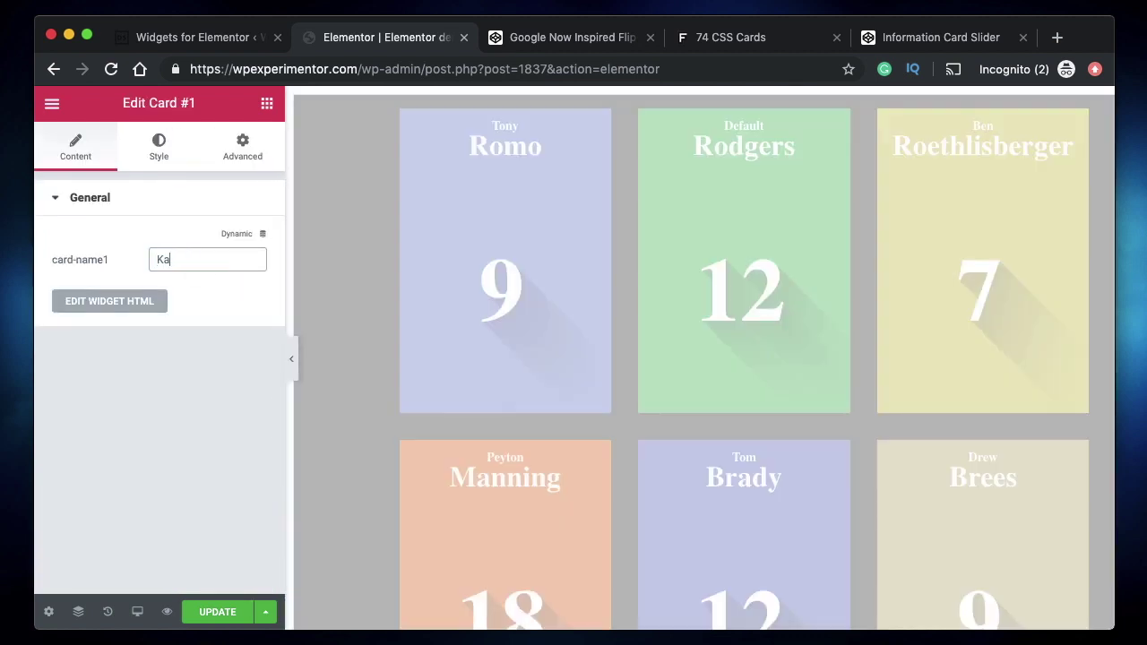
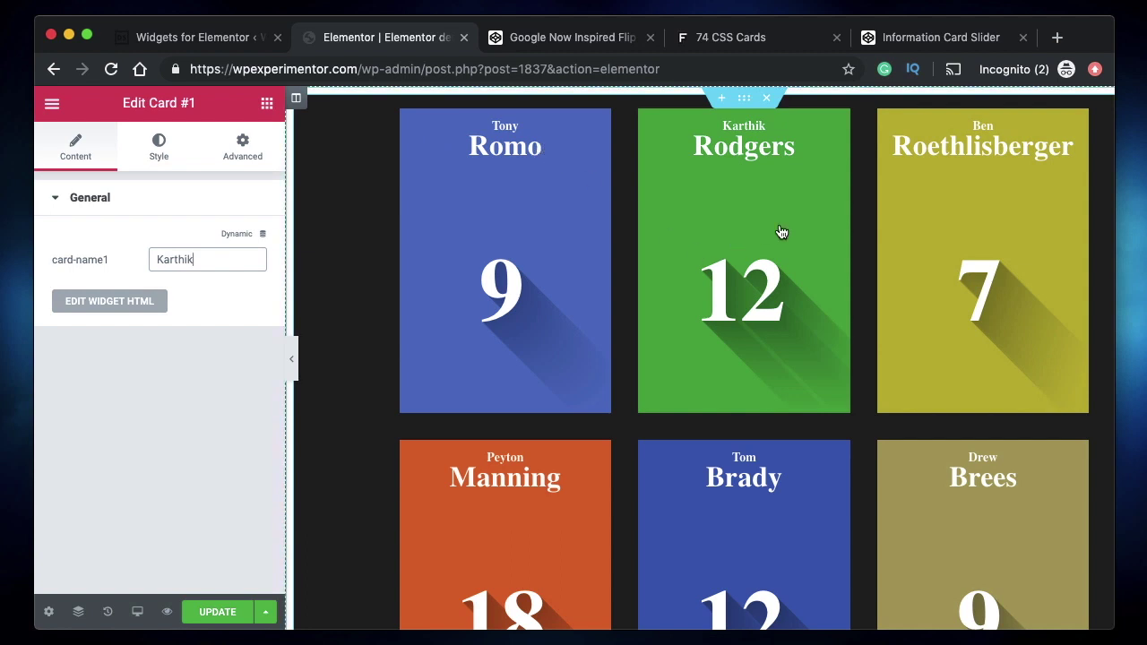
- Check in the Elementor preview that hovered cards flip to show rating circles
scroll(782, 233, down, 2)
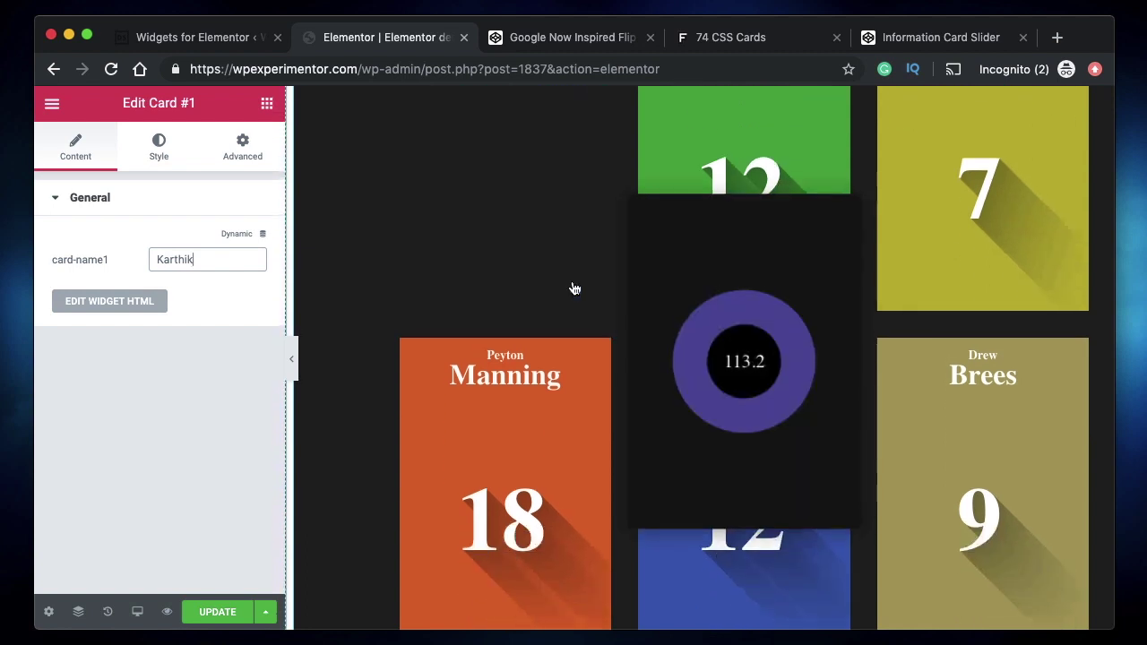
scroll(575, 289, up, 2)
scroll(935, 332, down, 2)
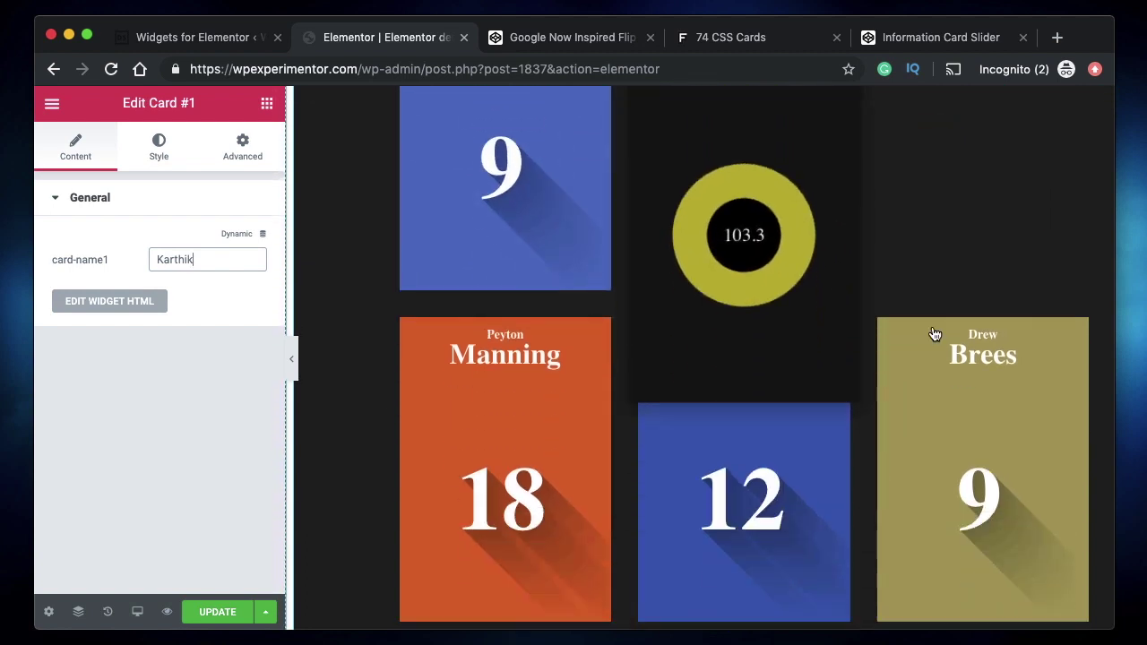
scroll(616, 372, up, 2)
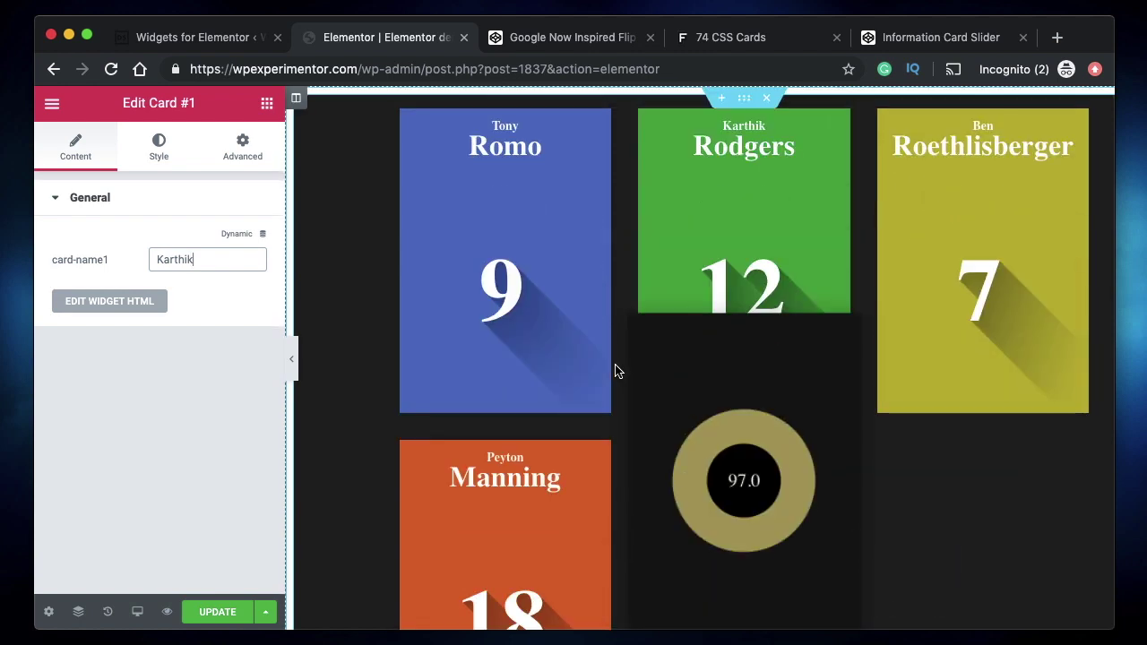
click(527, 38)
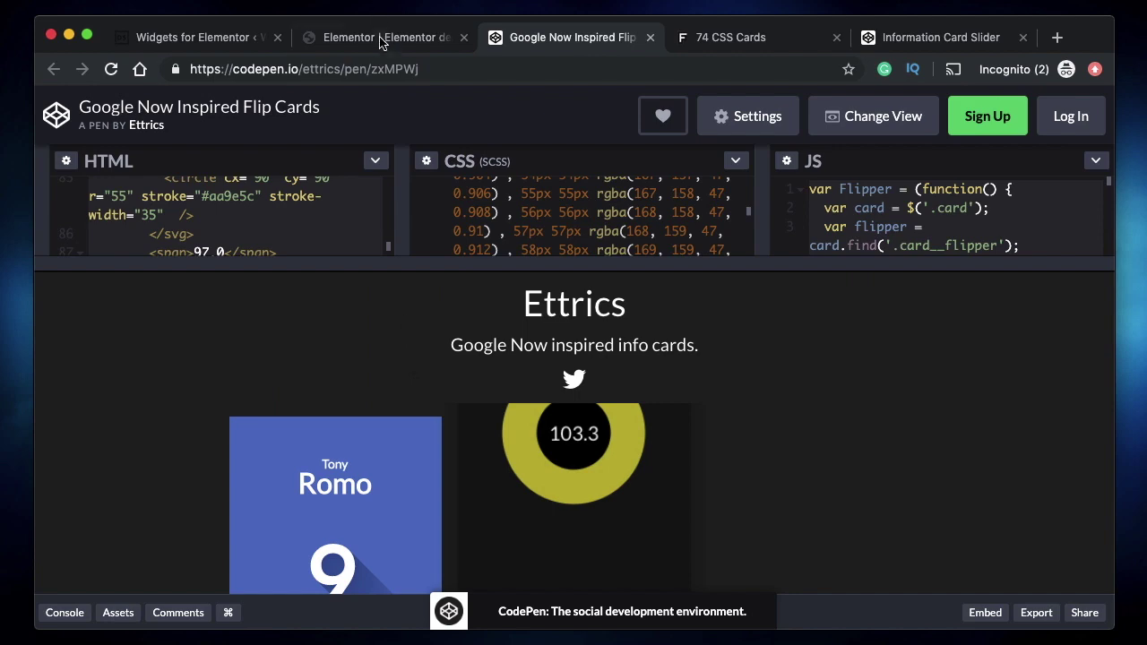
- Bring up the Information Card Slider pen and enlarge its preview area
click(380, 39)
click(198, 42)
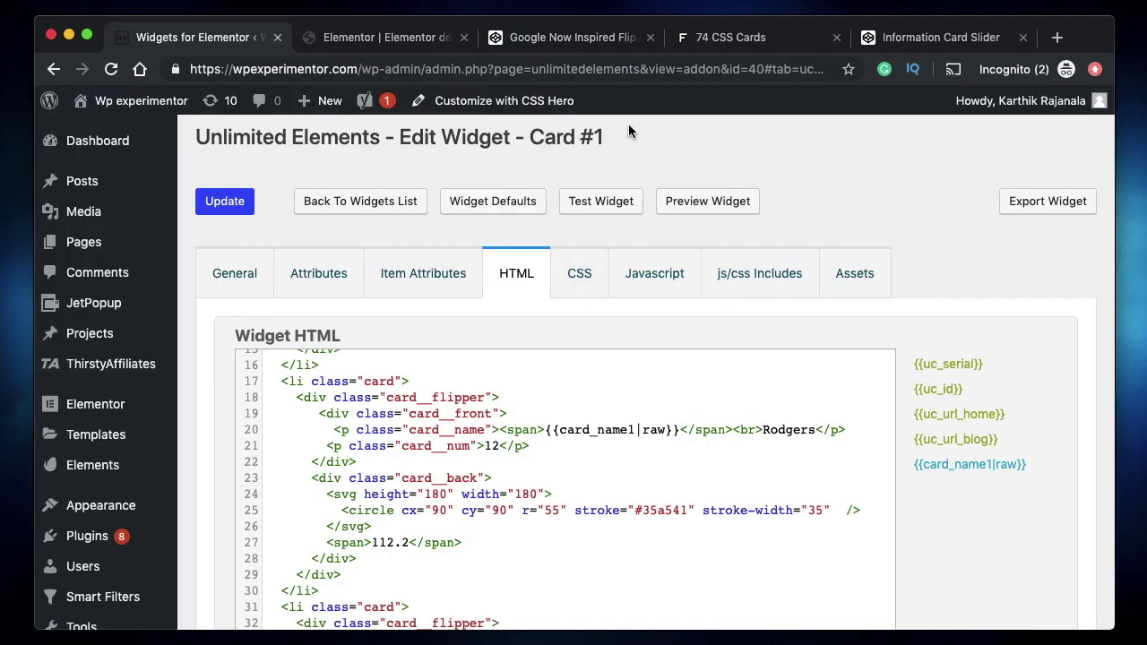
click(733, 39)
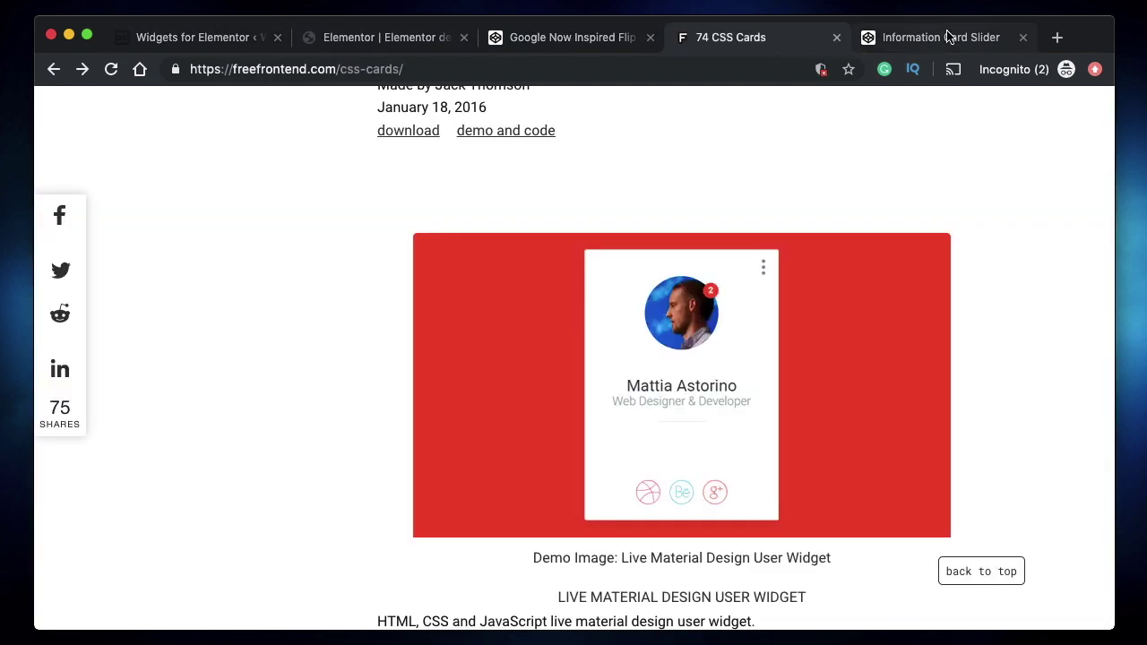
click(948, 36)
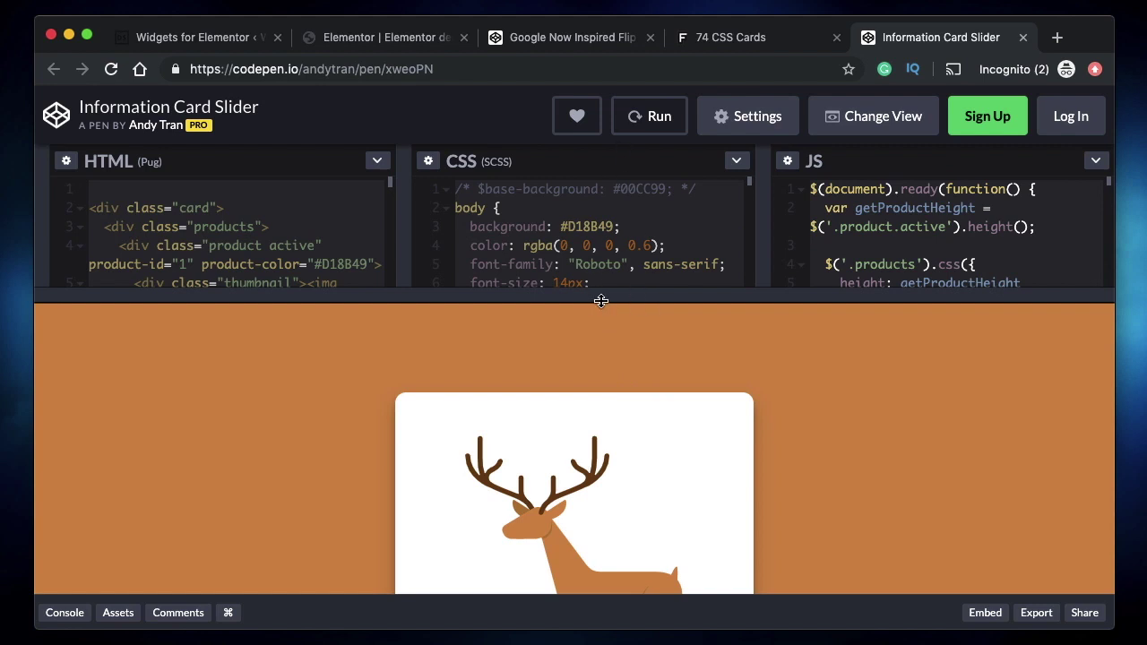
drag(601, 301, 601, 202)
scroll(647, 330, down, 5)
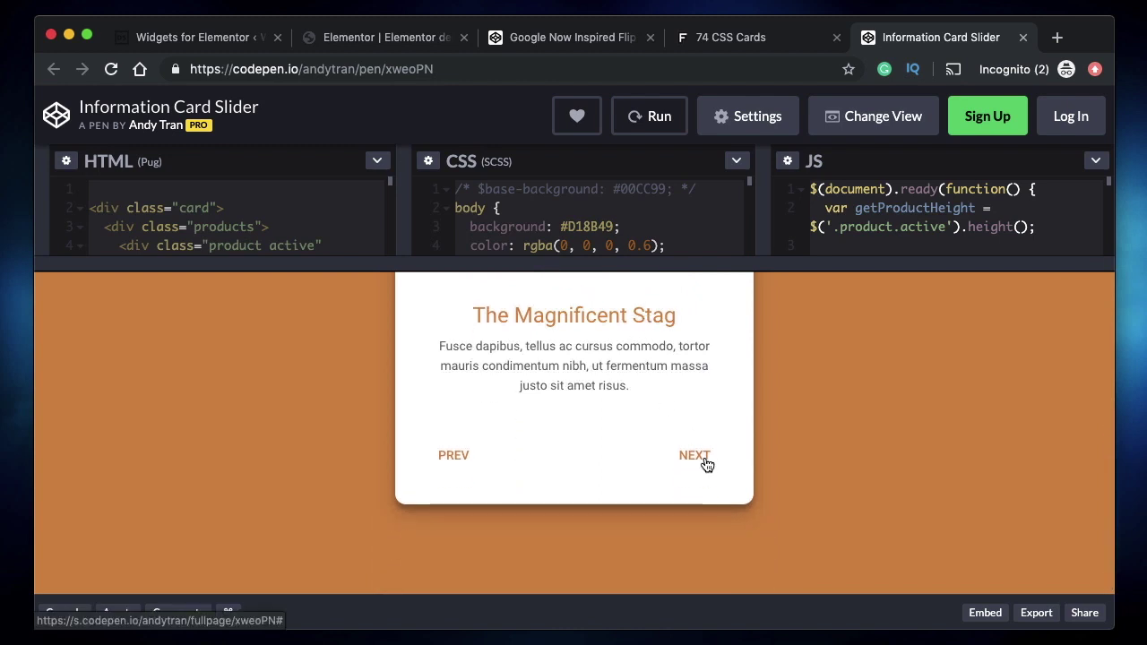
- Step the slider through The Courageous Bear, Sneaky Mouse, Cunning Fox and Jumpy Rabbit, then restore the code panes
click(707, 464)
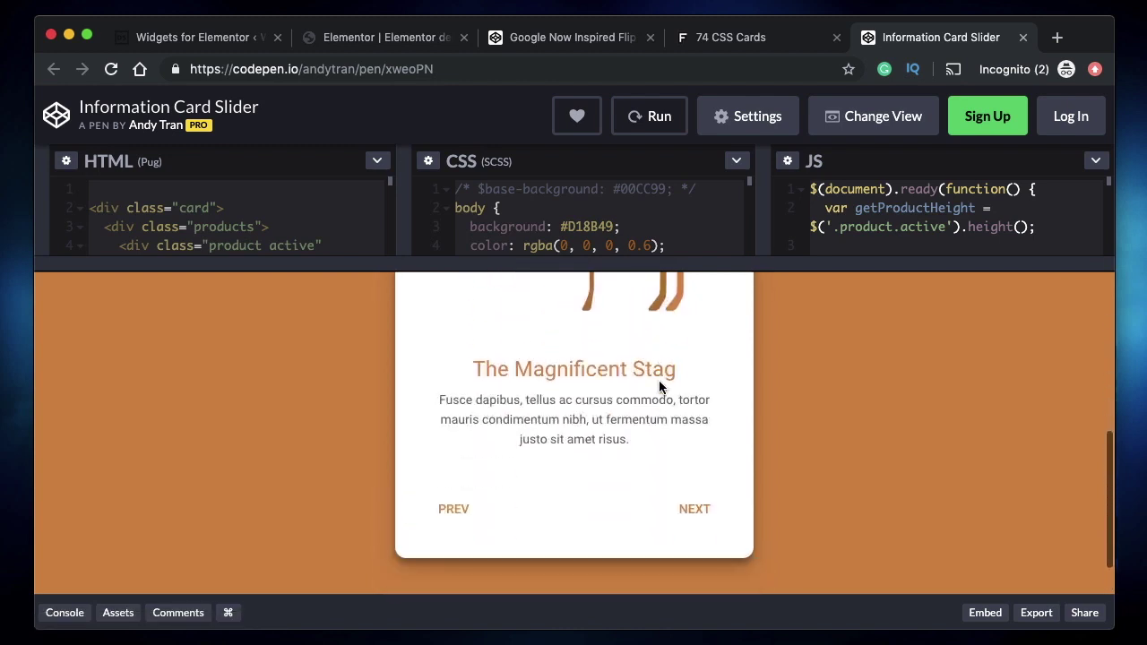
click(697, 511)
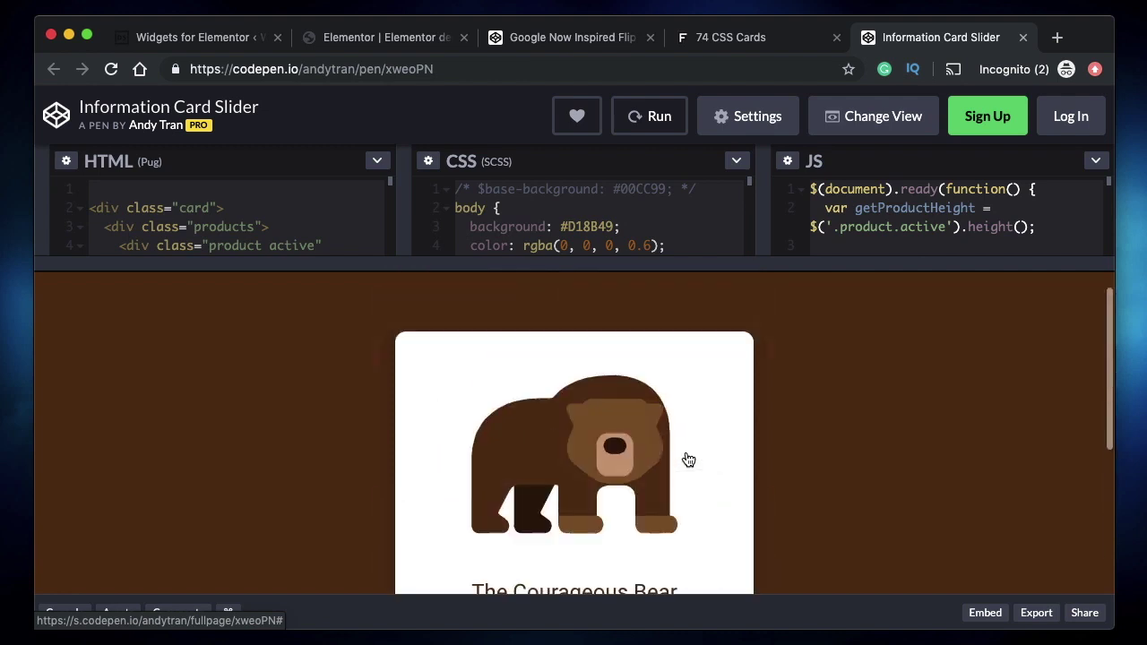
scroll(901, 403, down, 3)
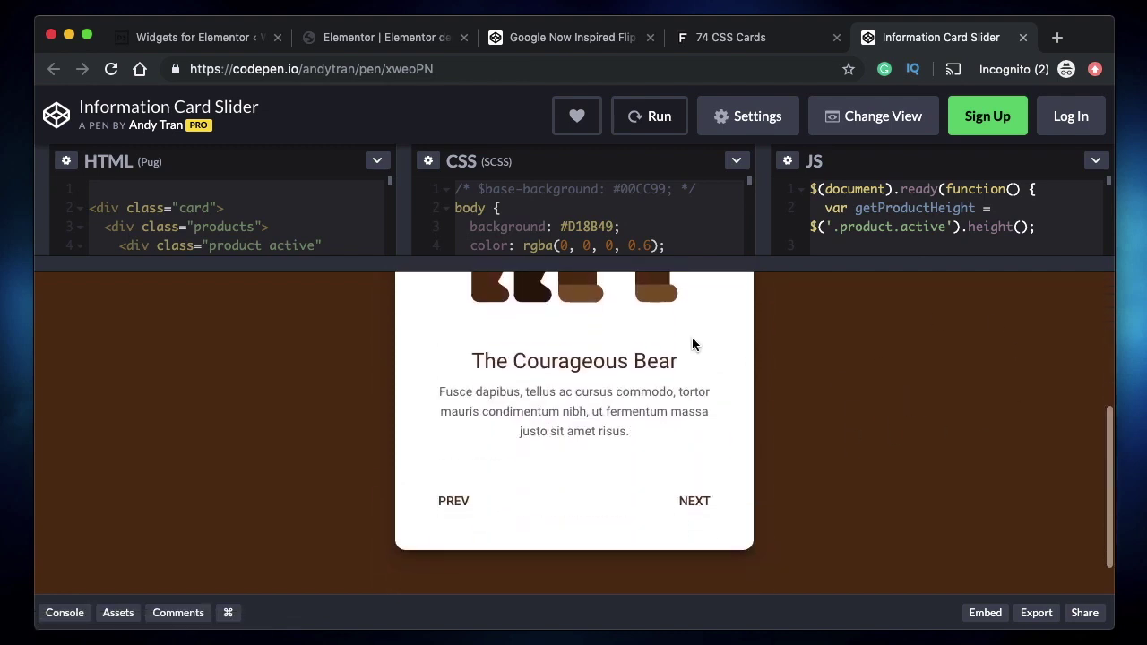
click(692, 507)
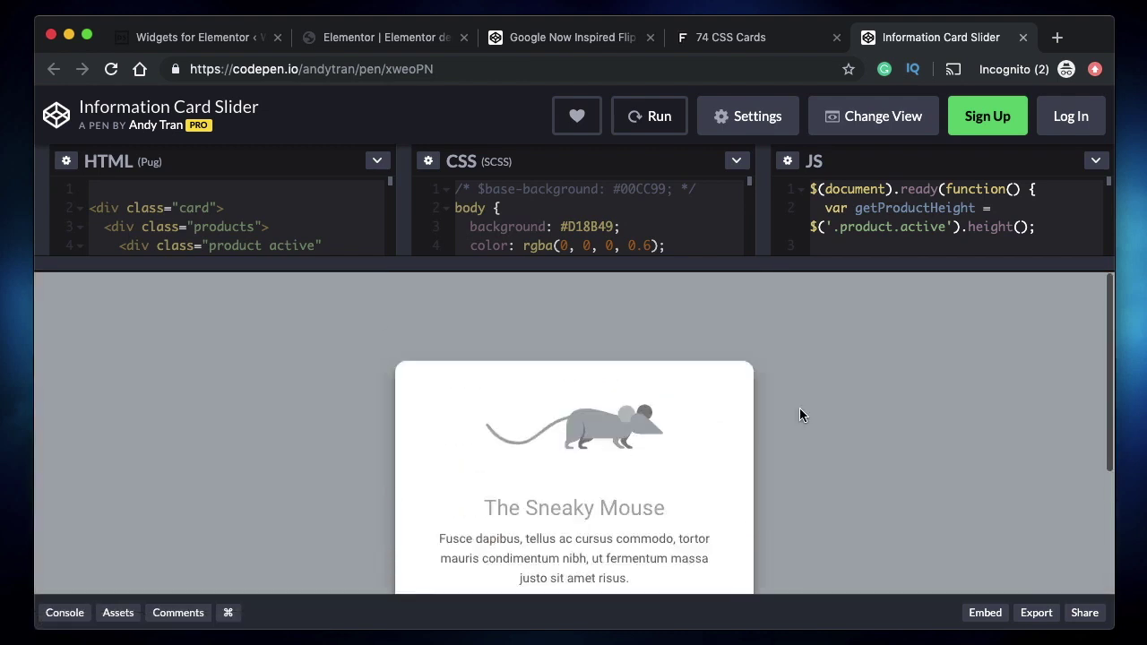
scroll(800, 414, down, 3)
click(689, 493)
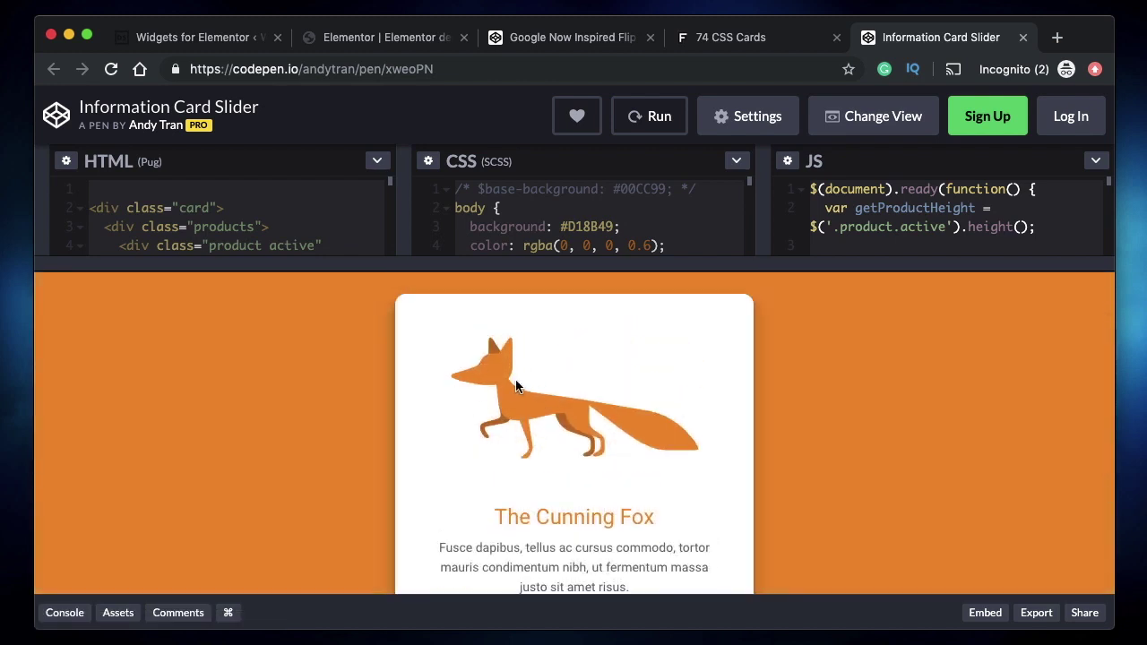
scroll(515, 386, down, 2)
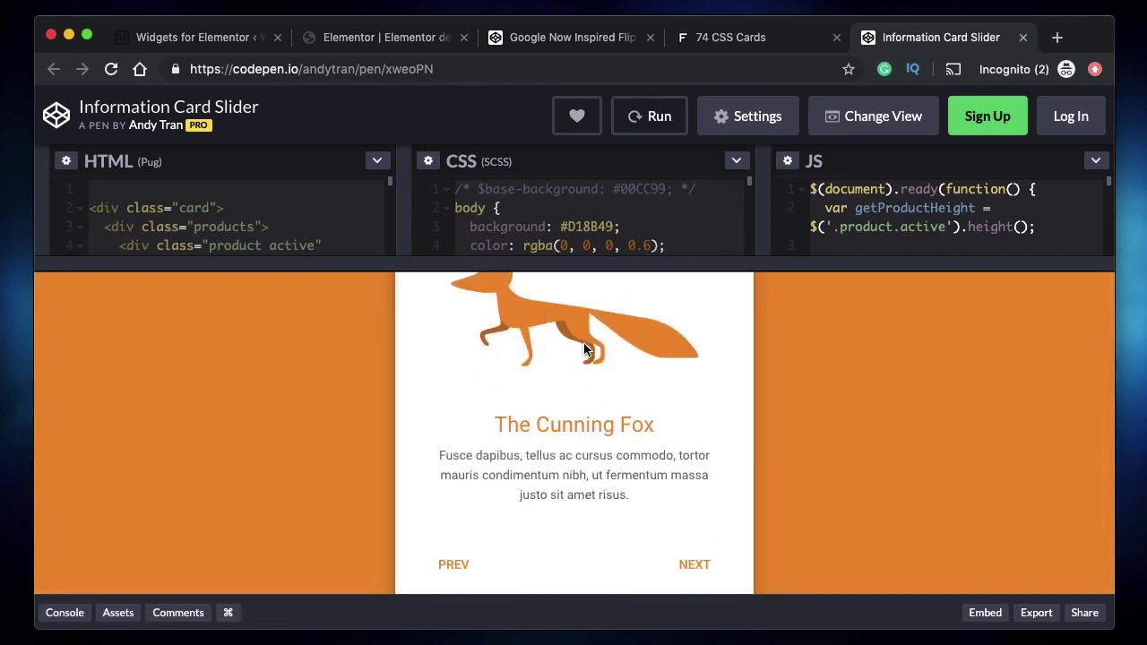
scroll(560, 376, down, 1)
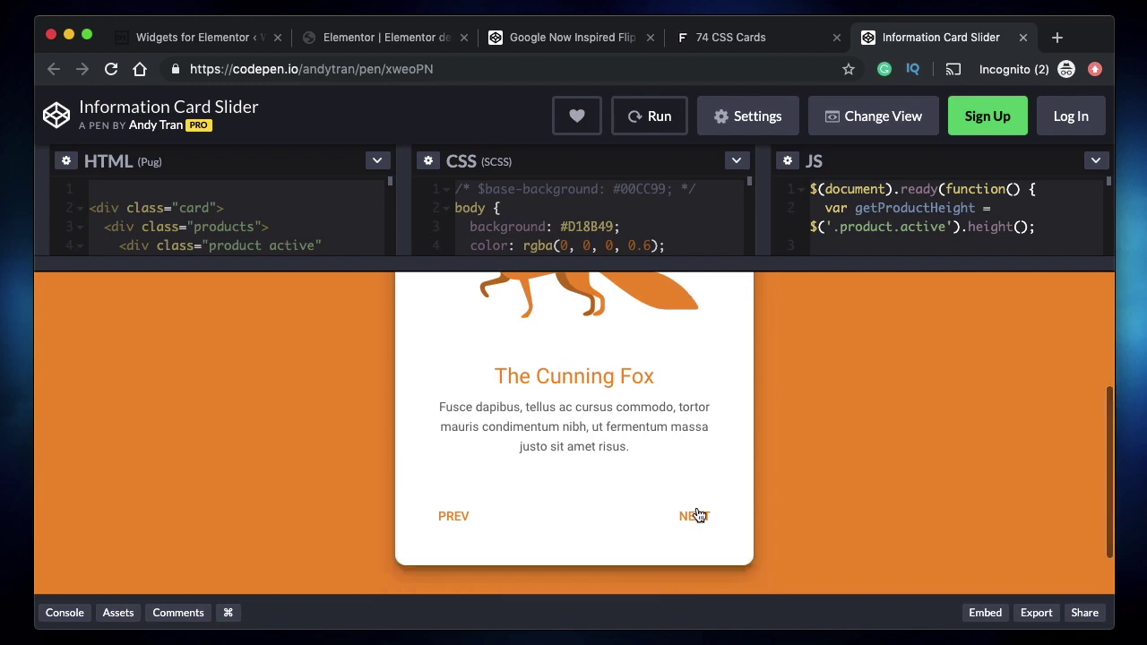
click(695, 516)
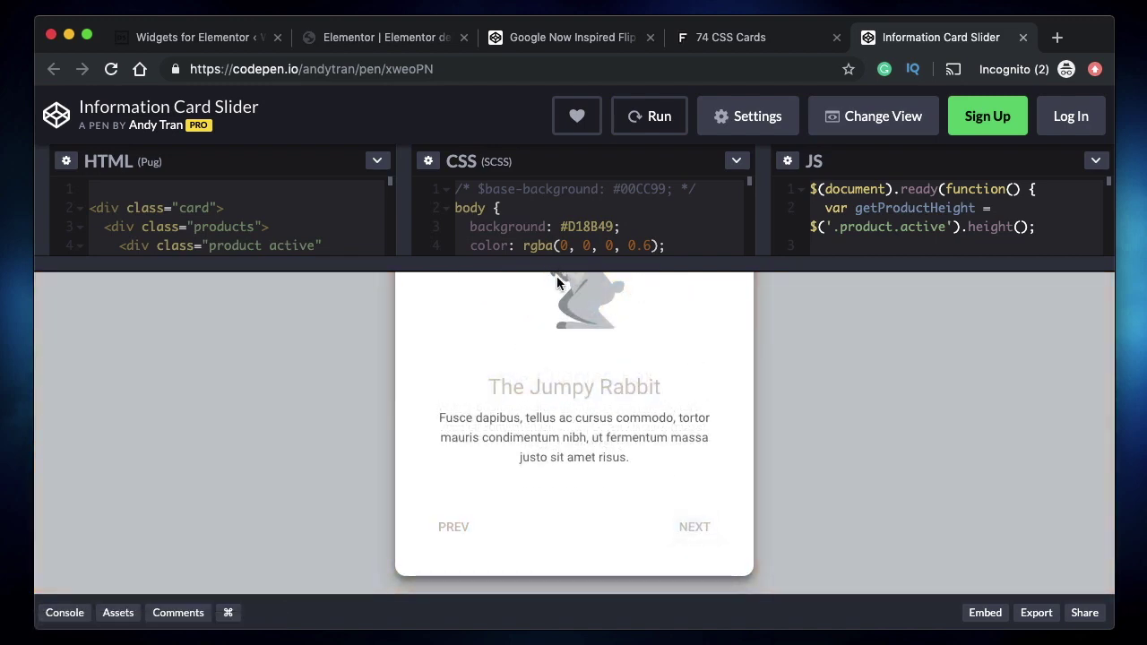
drag(556, 269, 538, 394)
click(198, 37)
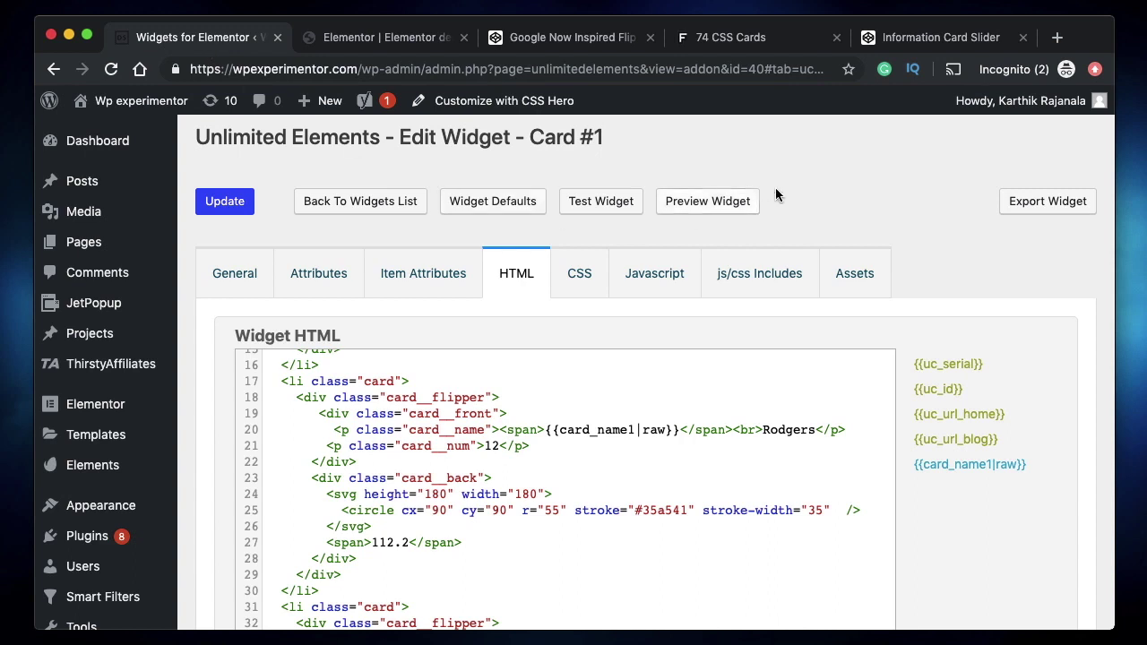
- Add a new widget titled 'Card slider 1' (card_slider_1) and open its Edit Widget page
click(359, 202)
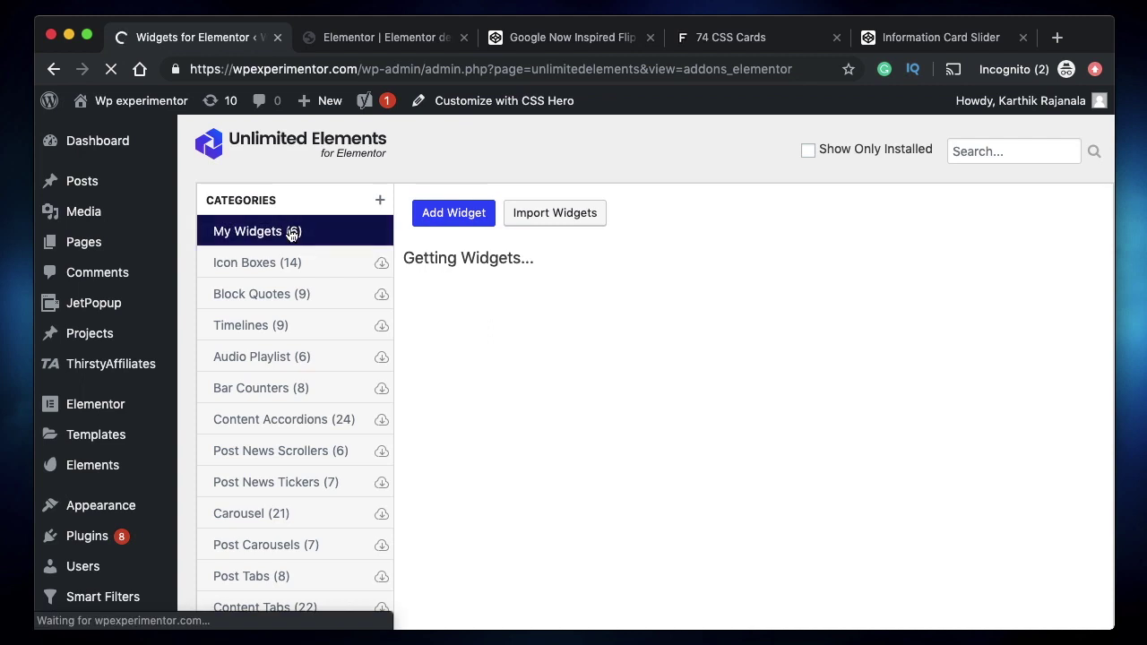
click(454, 212)
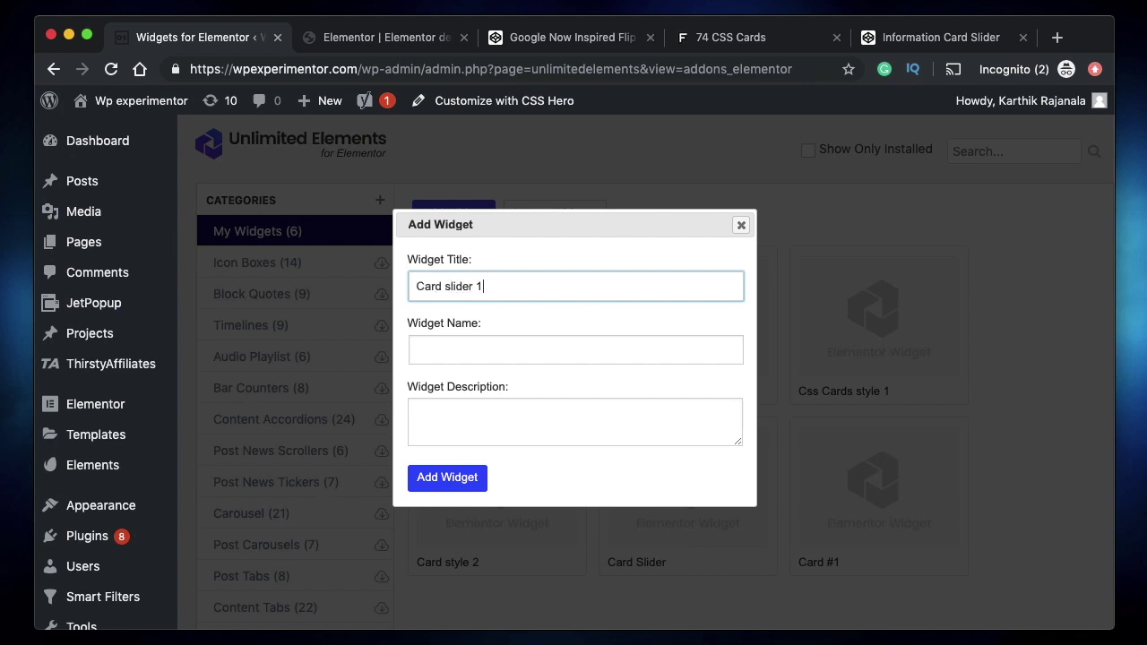
click(429, 350)
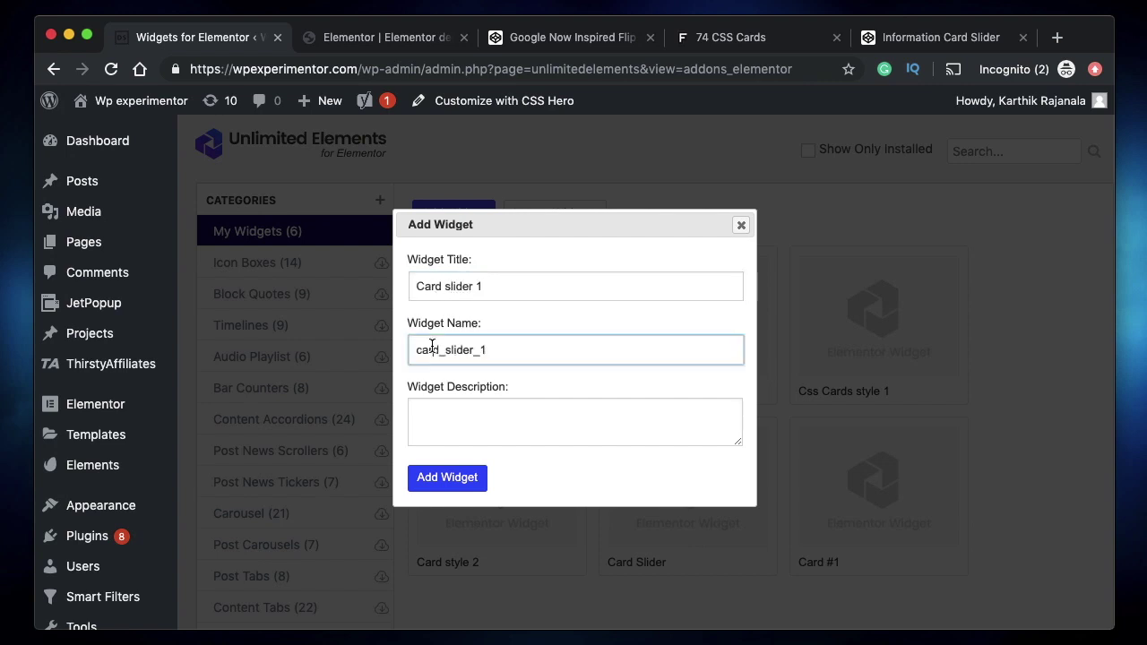
click(464, 484)
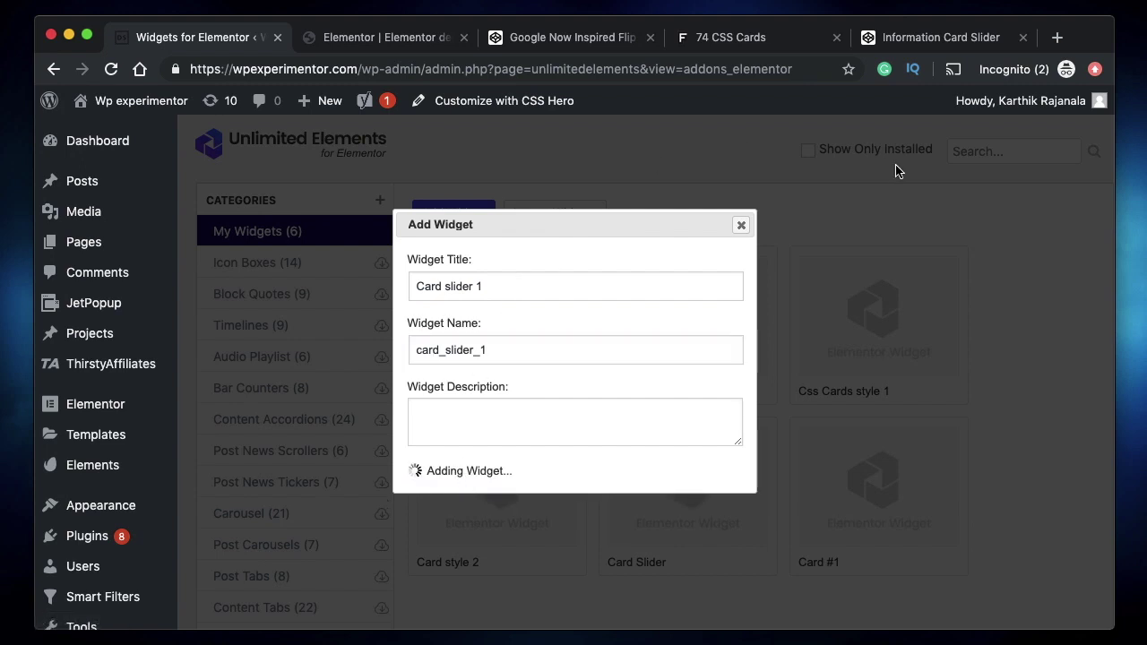
scroll(625, 410, down, 3)
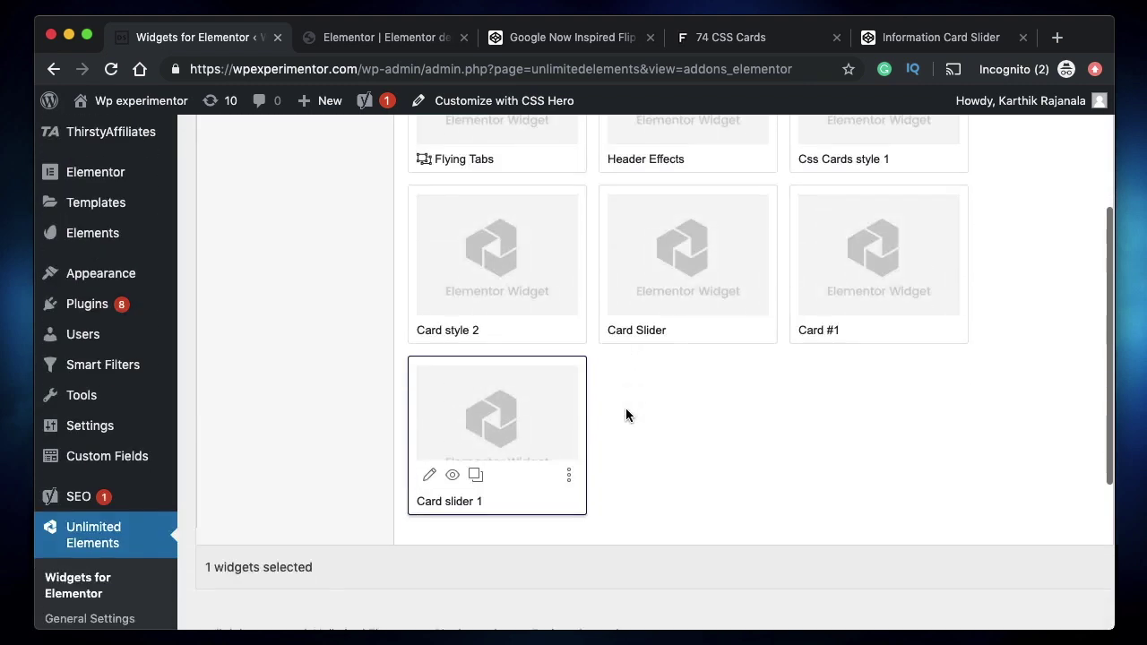
click(431, 475)
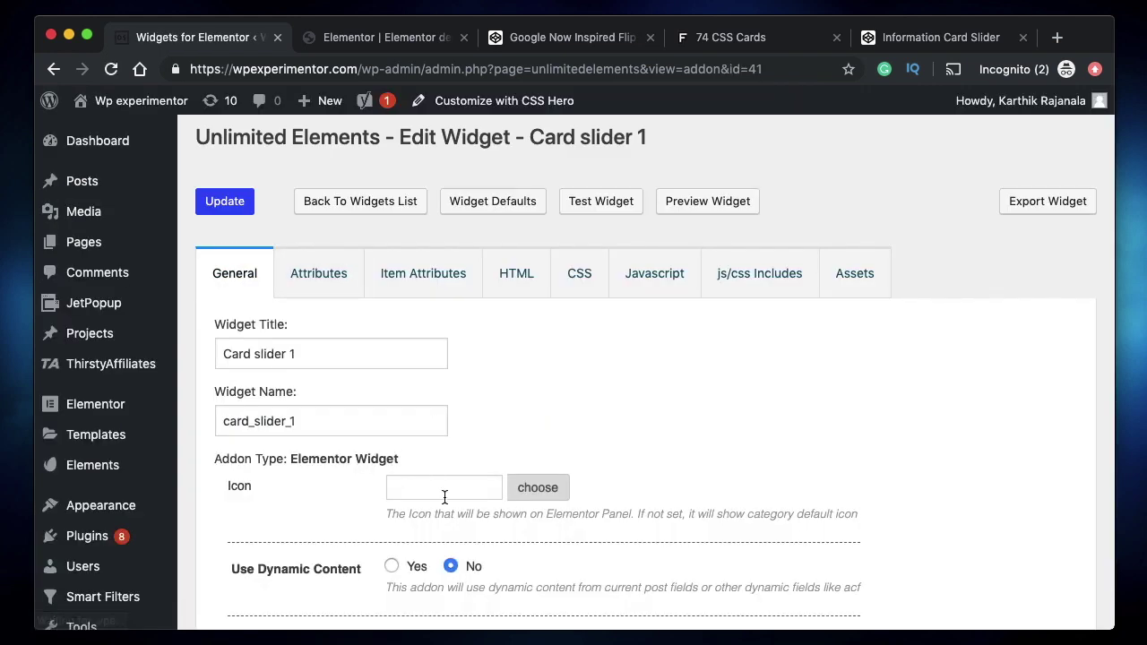
- Search the Elementor widget panel for 'card'
click(445, 488)
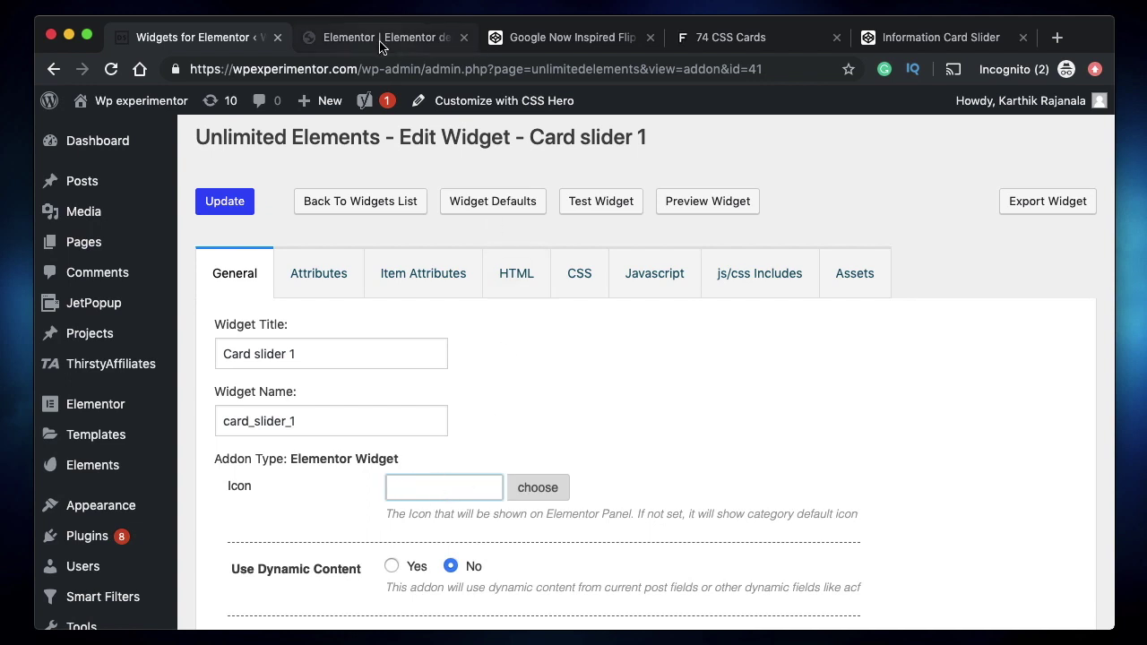
click(385, 37)
click(267, 104)
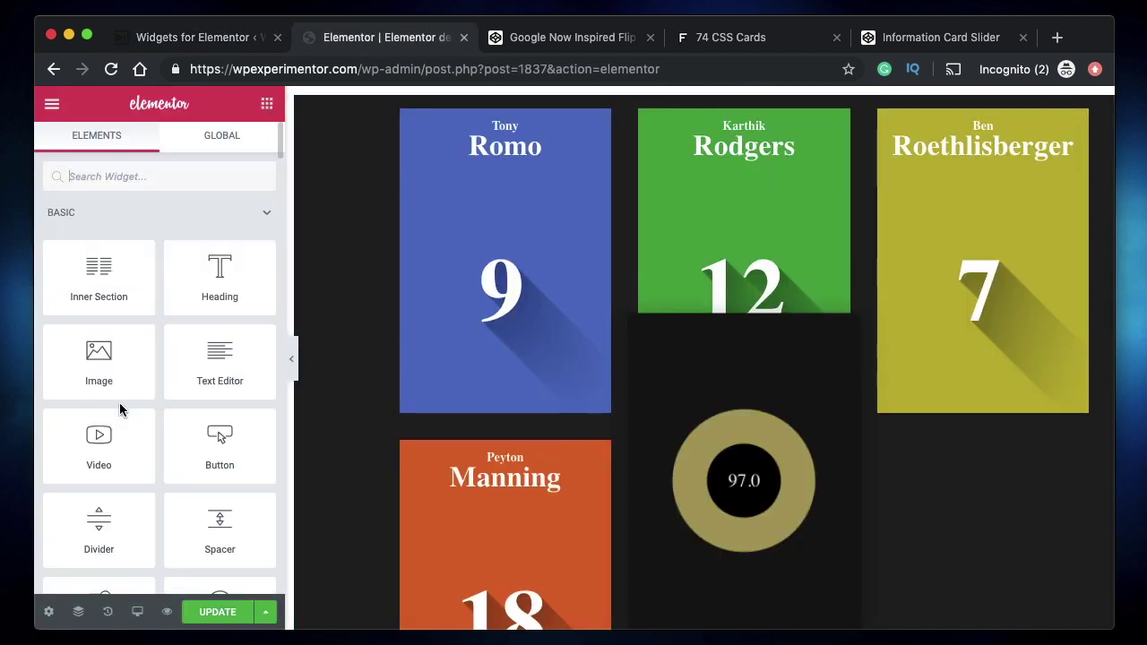
text(card)
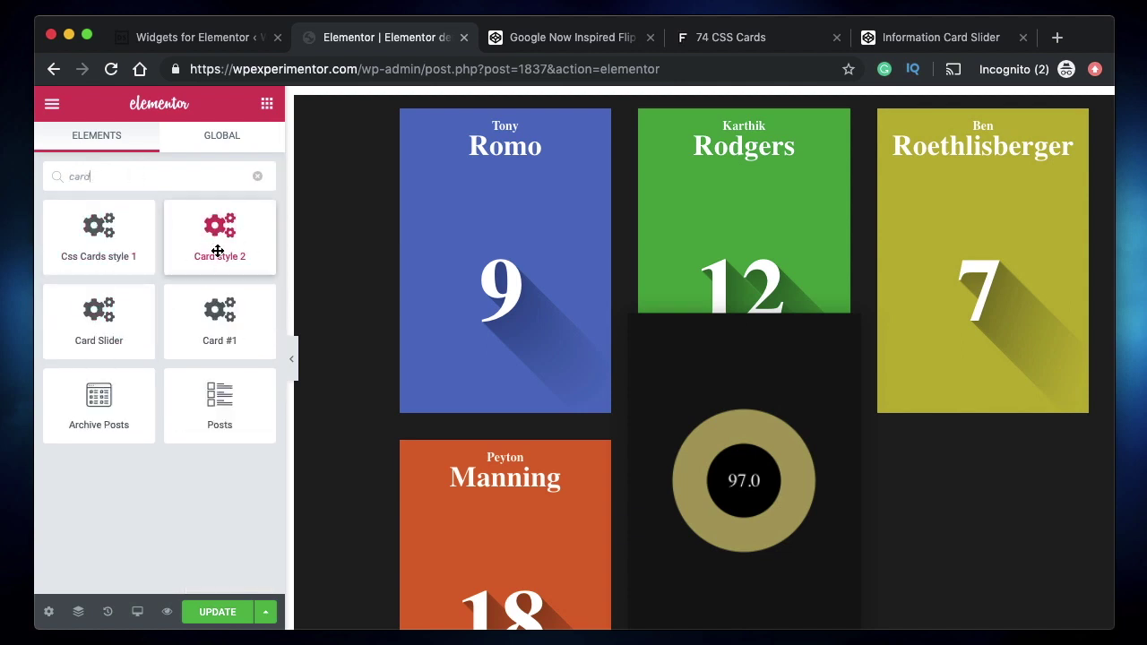
- Delete the placeholder line from Card slider 1's widget HTML
click(166, 36)
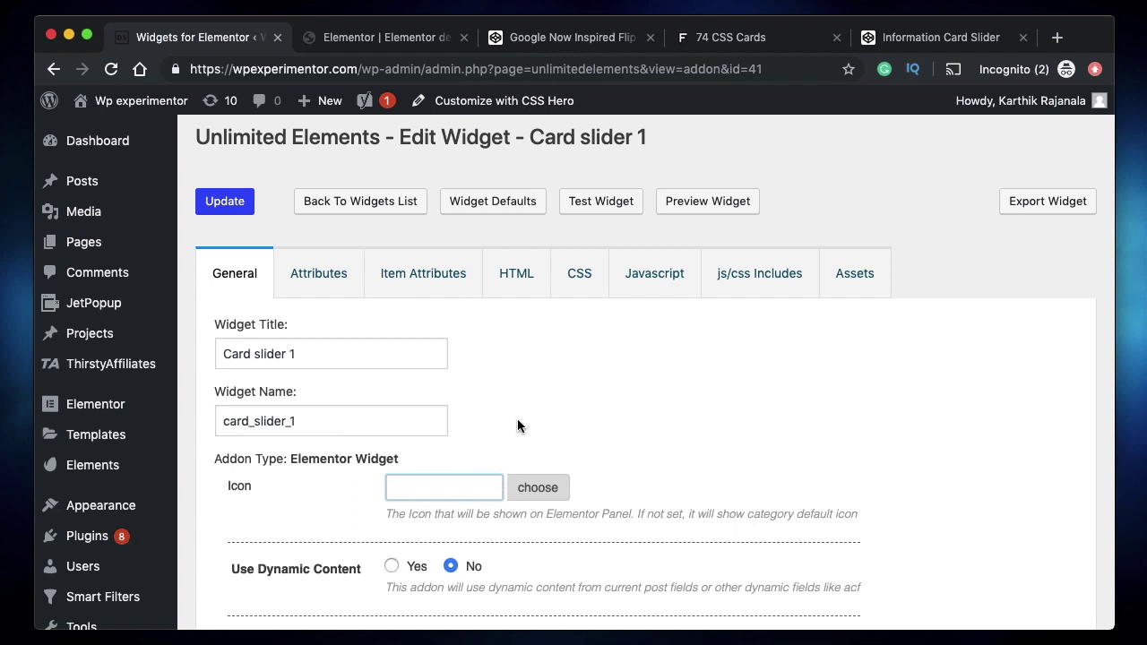
click(521, 283)
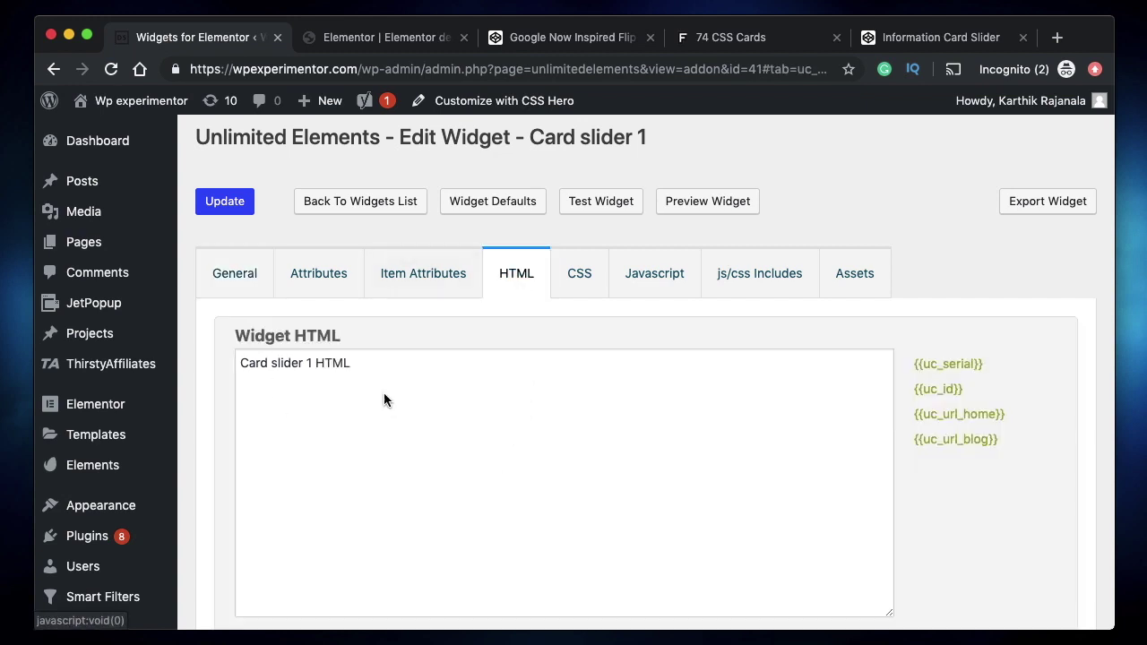
triple_click(432, 362)
key(BackSpace)
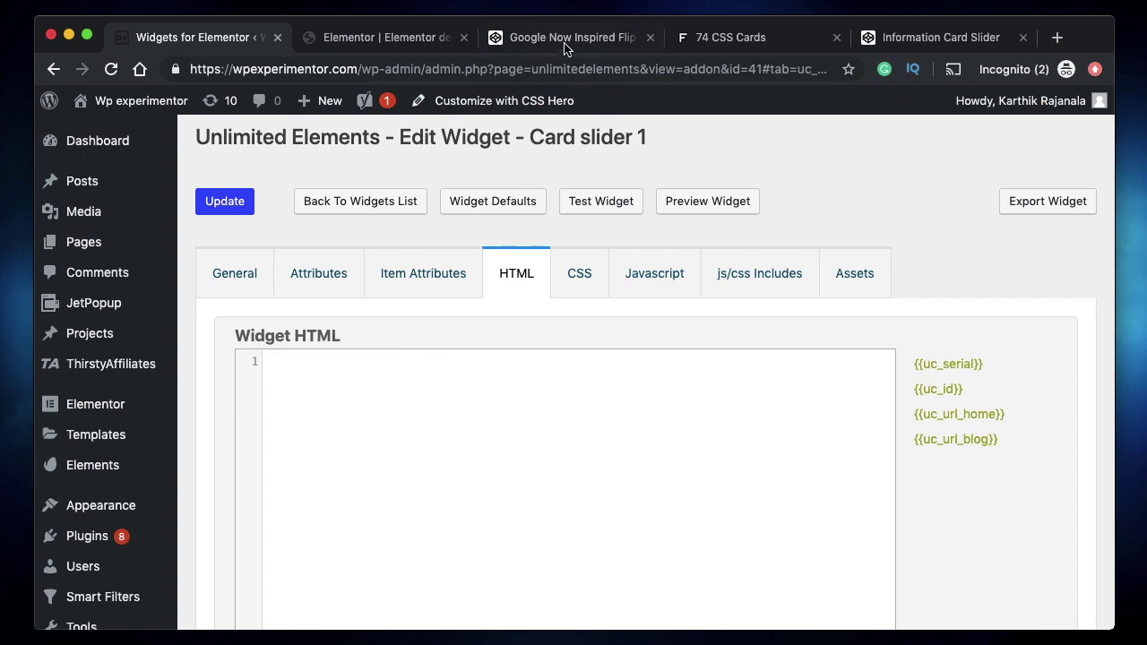
click(914, 40)
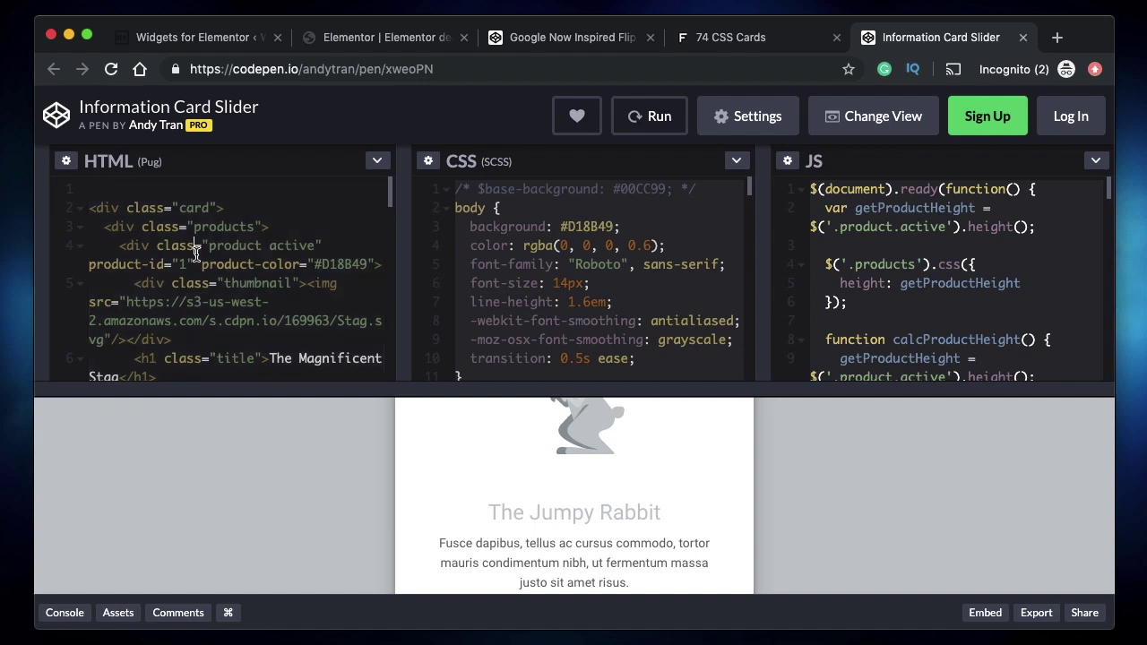
- Scroll through the pen's CSS, picking out the body background rule
double_click(539, 223)
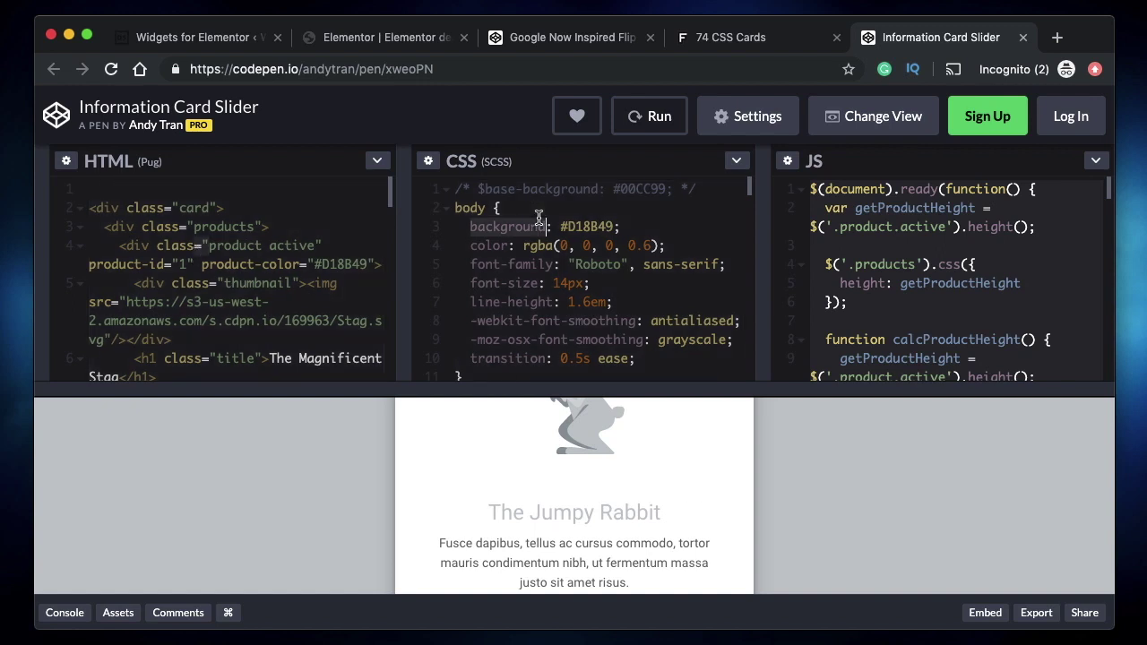
double_click(476, 212)
scroll(541, 265, down, 1)
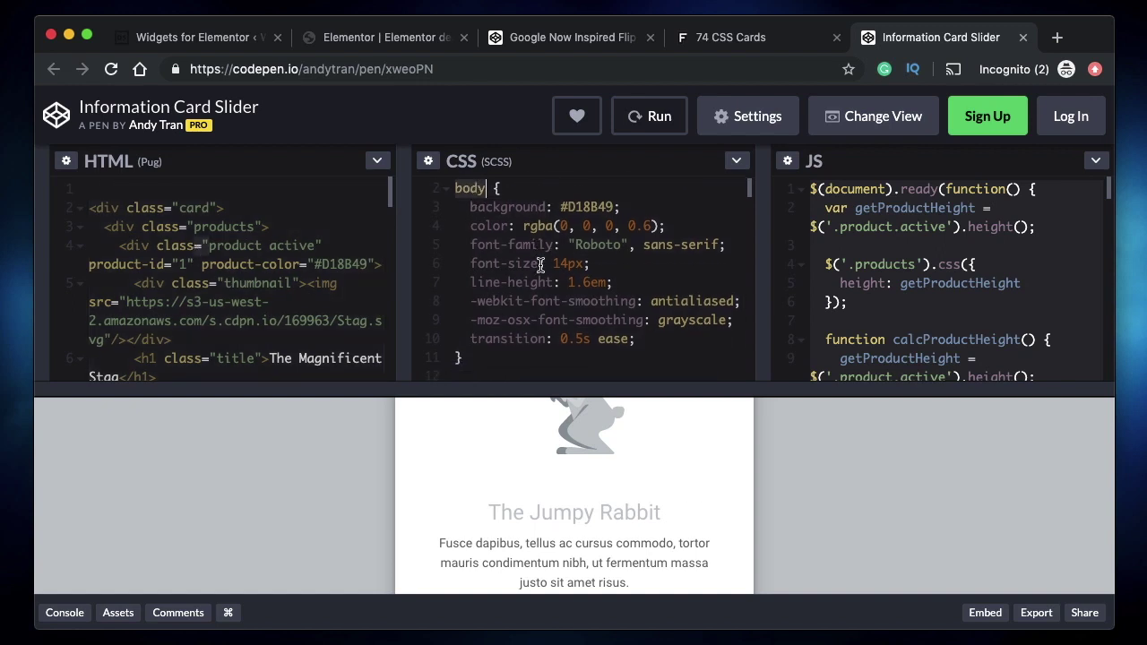
scroll(540, 265, down, 6)
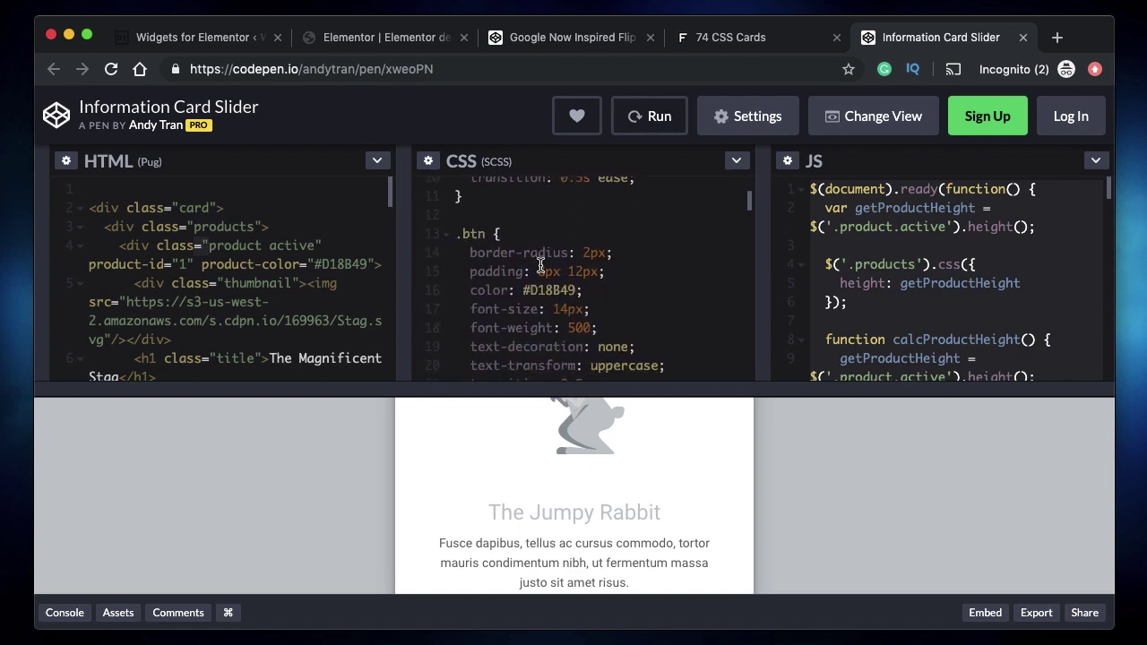
scroll(540, 265, down, 13)
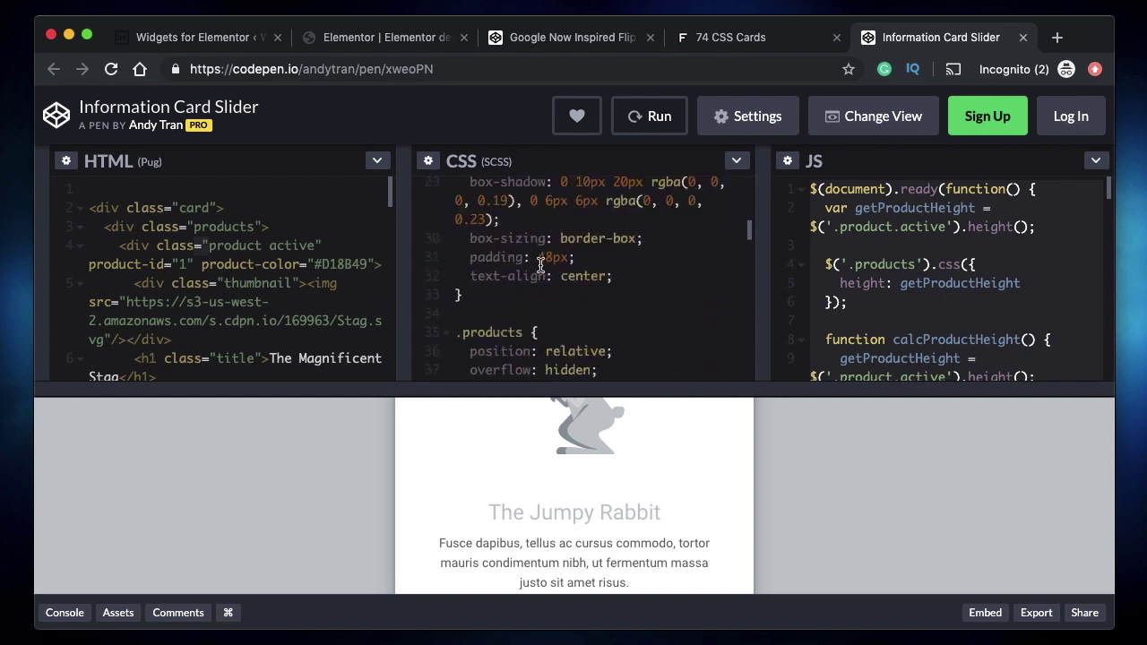
scroll(540, 265, down, 7)
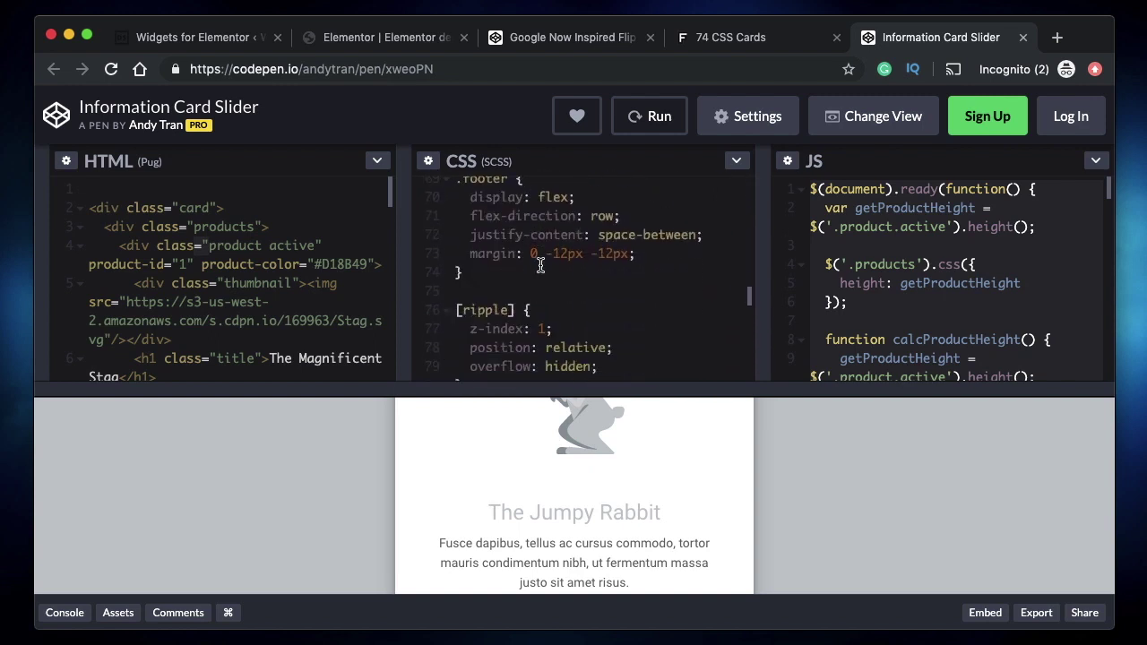
scroll(540, 265, down, 10)
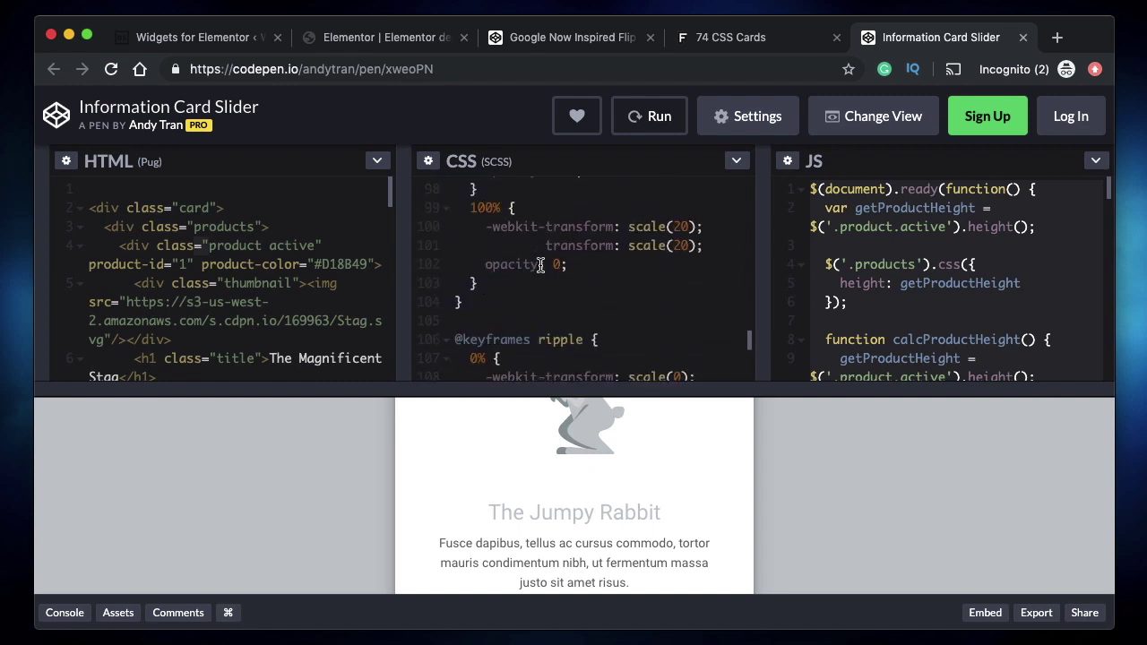
scroll(541, 265, down, 5)
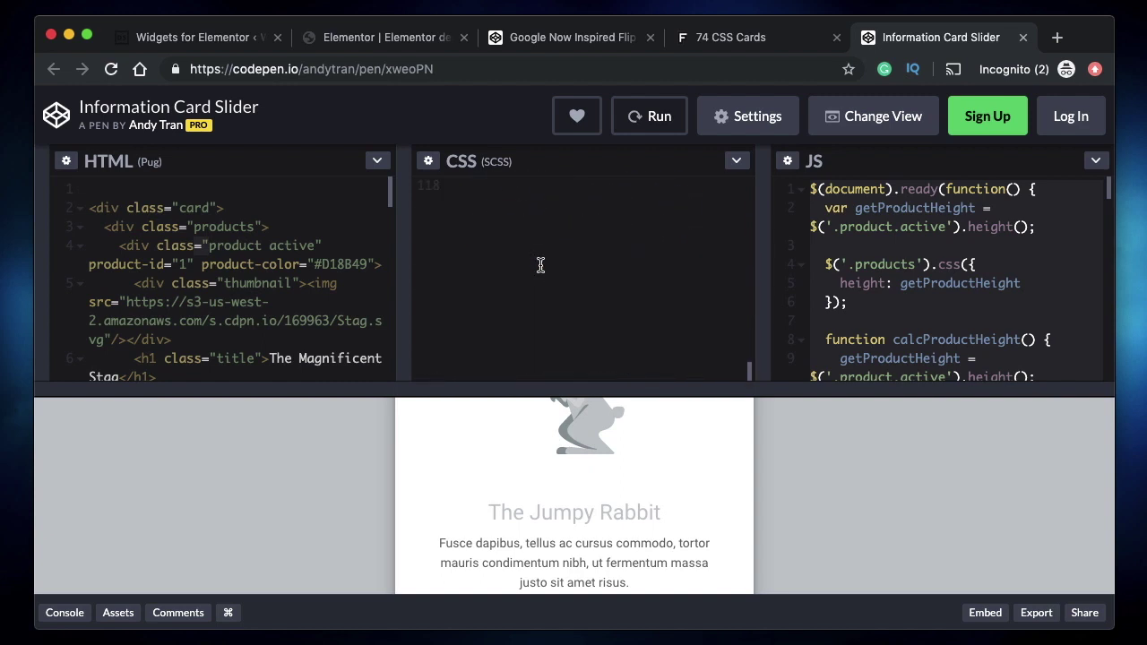
scroll(540, 266, up, 20)
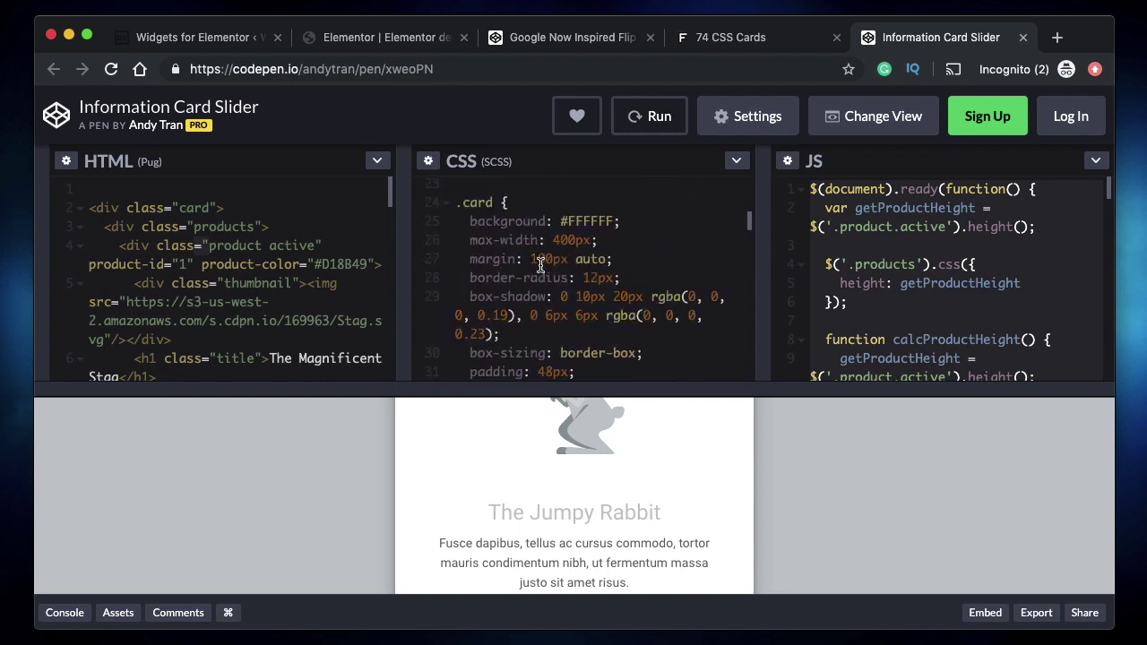
- Check the CSS and HTML pane options, then copy the pen's entire HTML
click(736, 161)
click(457, 227)
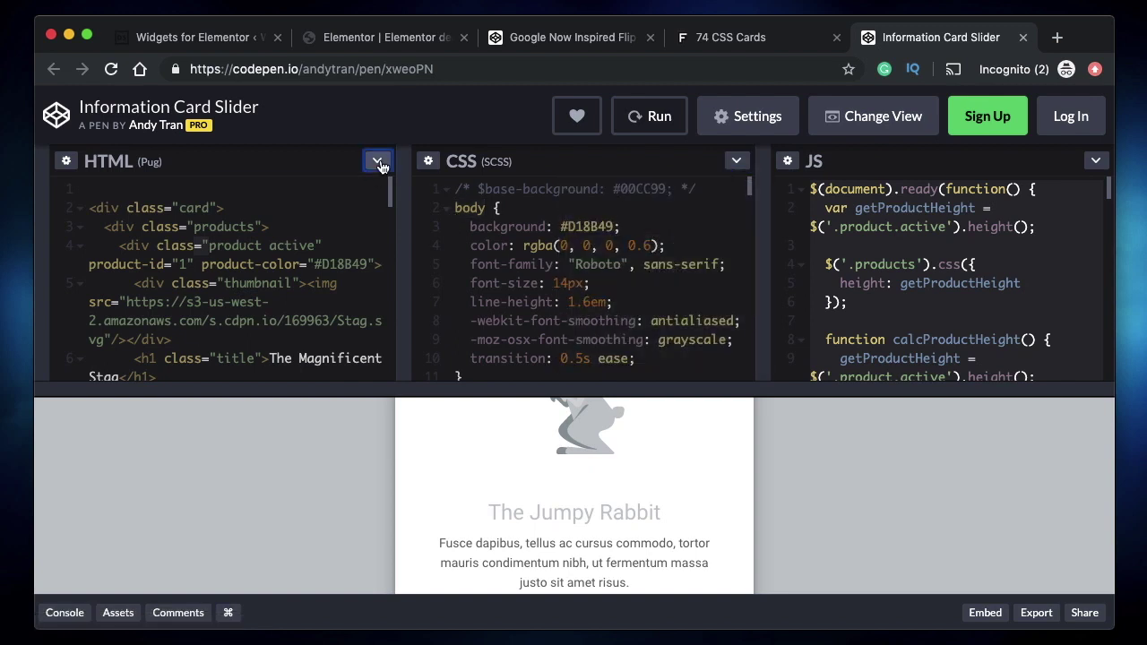
click(377, 161)
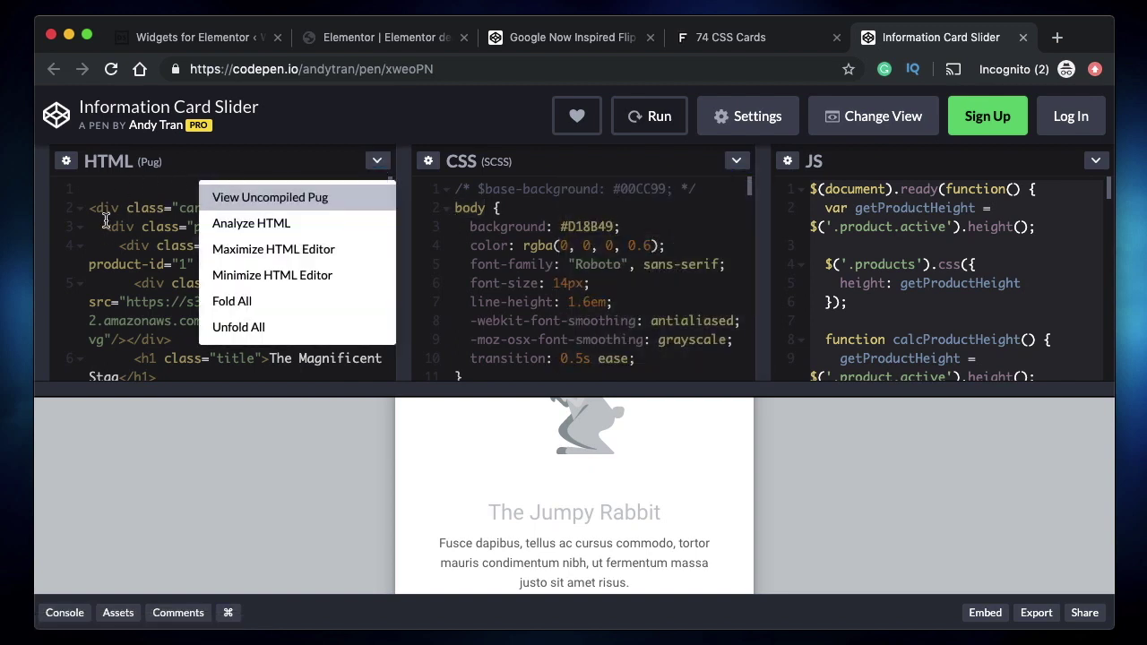
click(380, 161)
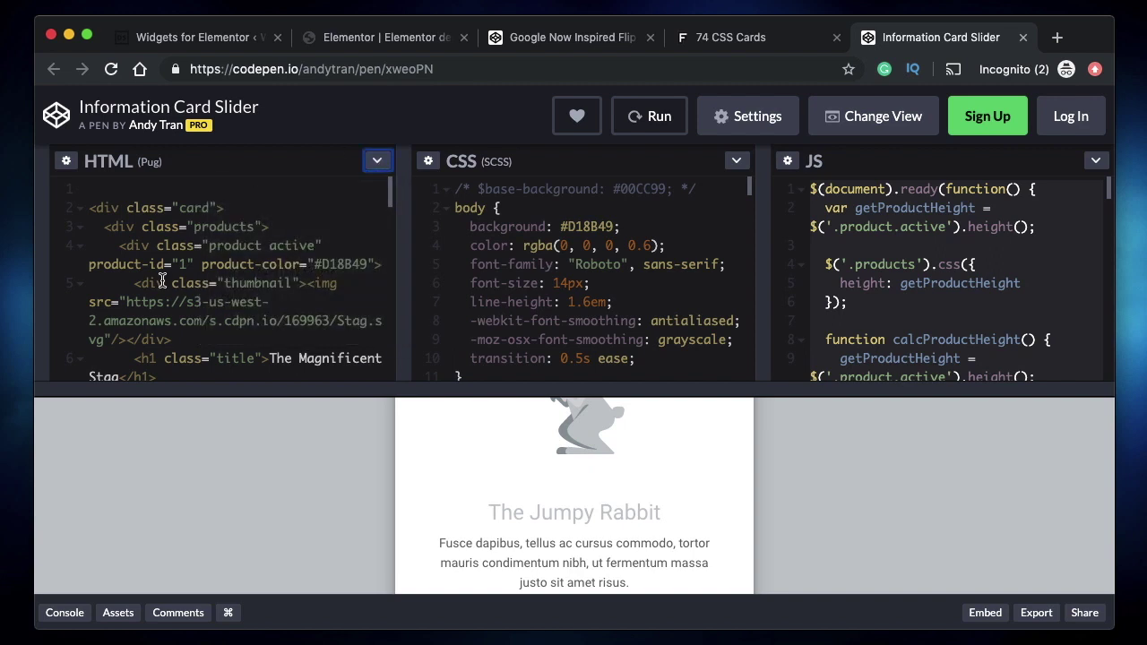
scroll(162, 281, down, 2)
scroll(163, 281, up, 2)
key(super+a)
key(super+c)
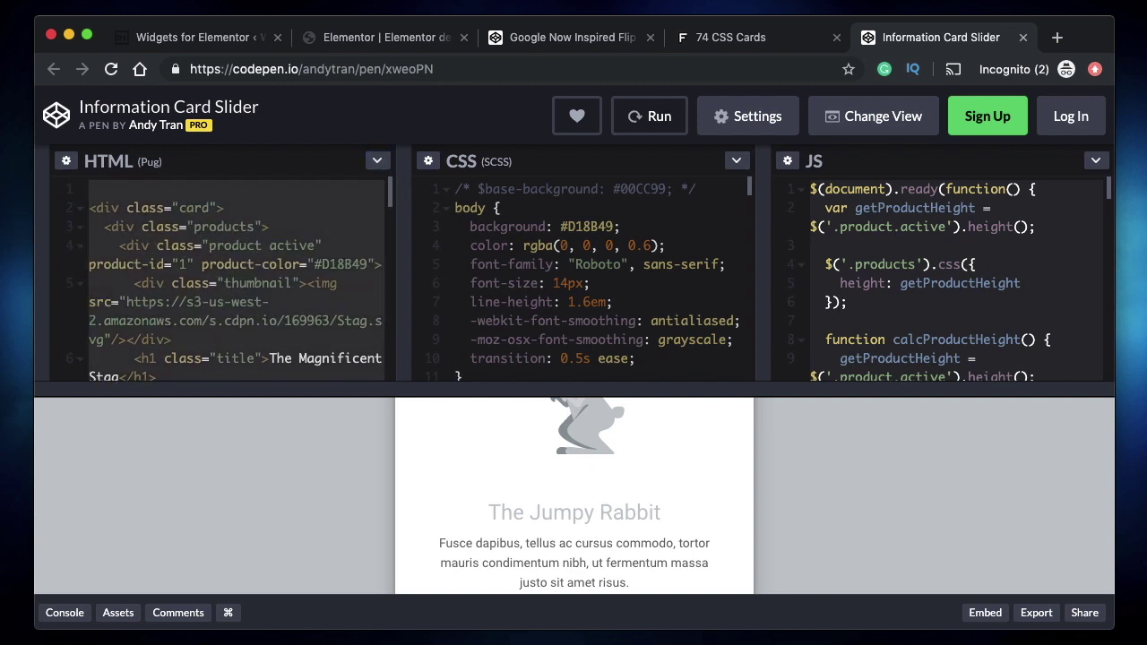
click(188, 38)
- Paste the pen's markup into the widget HTML and locate The Sneaky Mouse title
key(super+v)
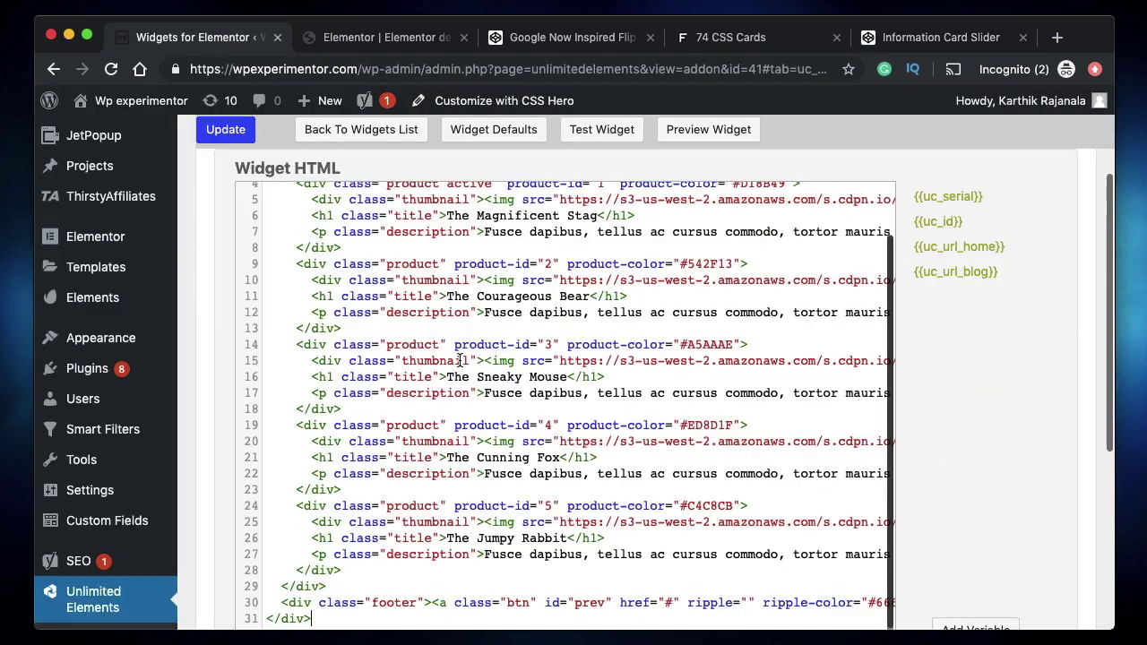
scroll(561, 385, up, 3)
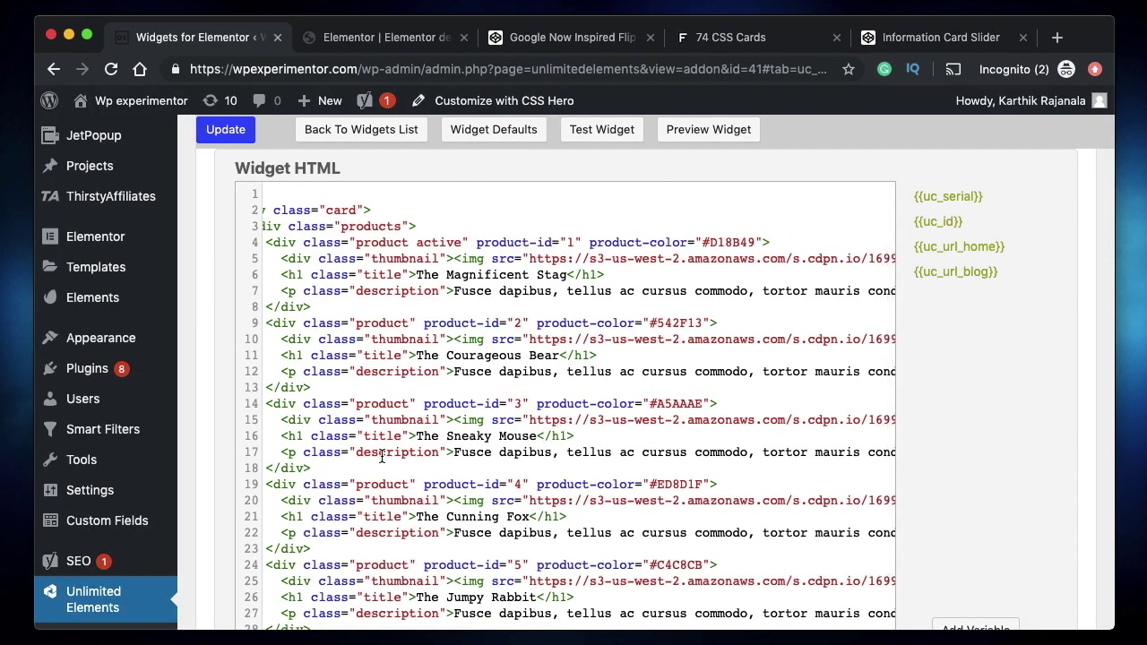
scroll(538, 408, left, 1)
click(541, 438)
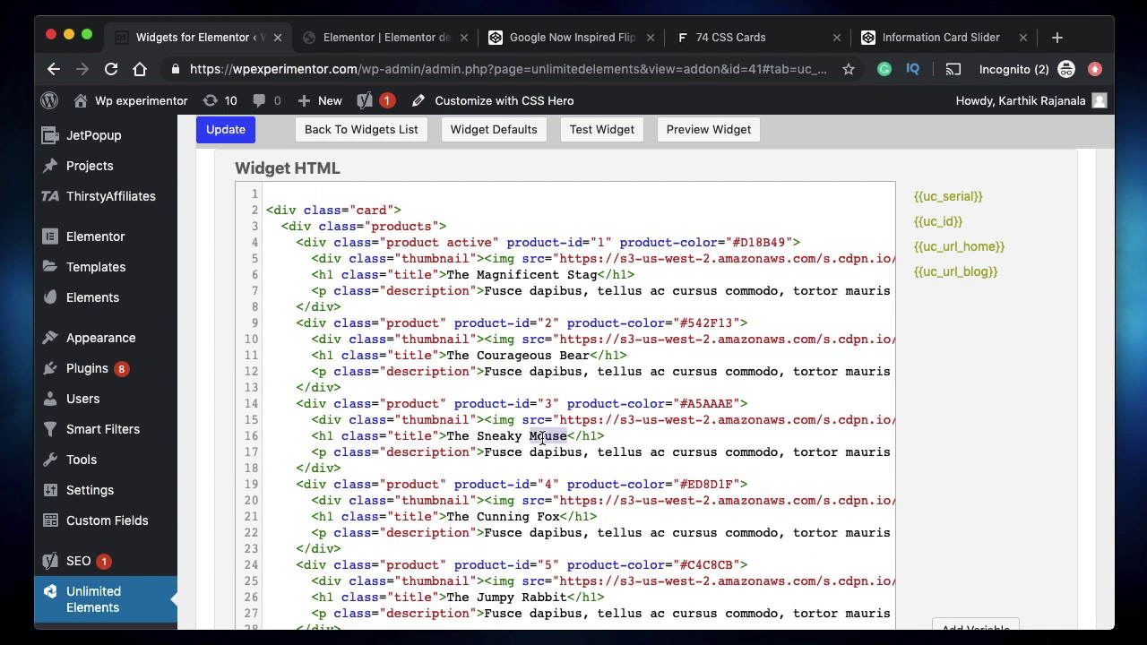
click(447, 438)
shift+click(569, 439)
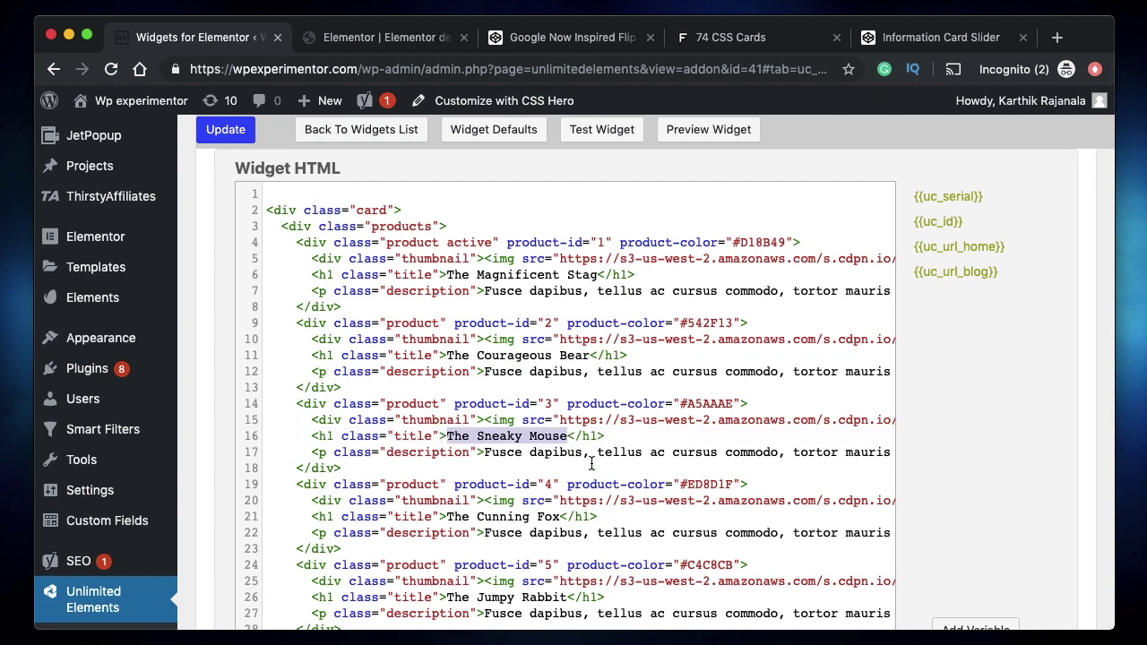
double_click(497, 439)
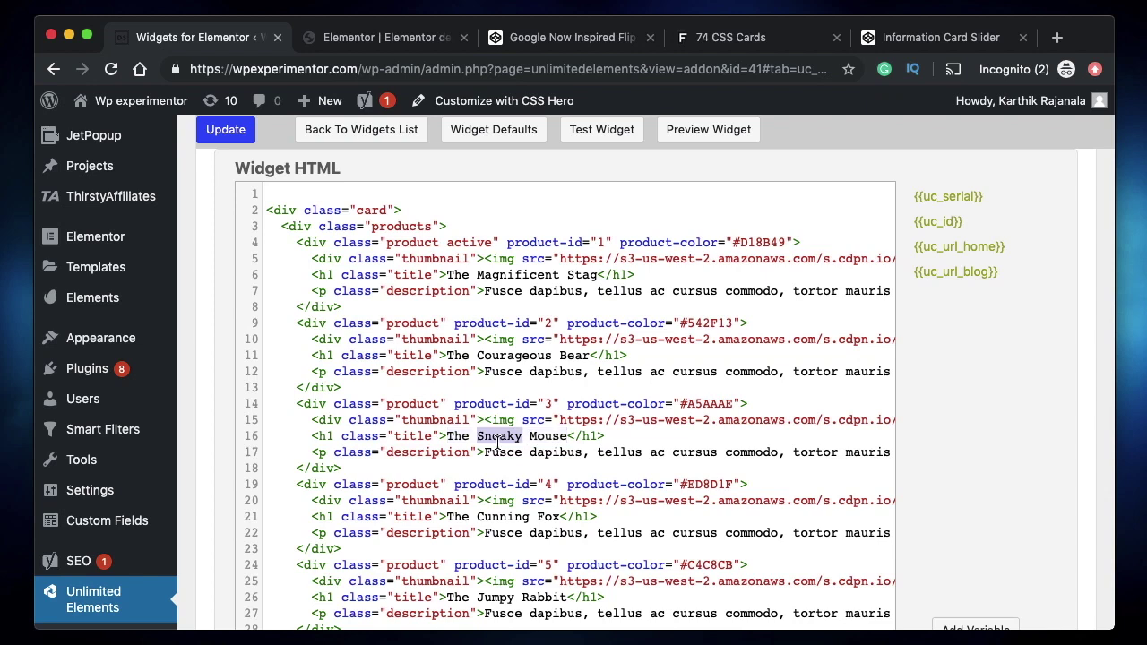
double_click(547, 437)
- Scroll through the pasted markup to check all five products, The Magnificent Stag to The Jumpy Rabbit
scroll(574, 448, down, 2)
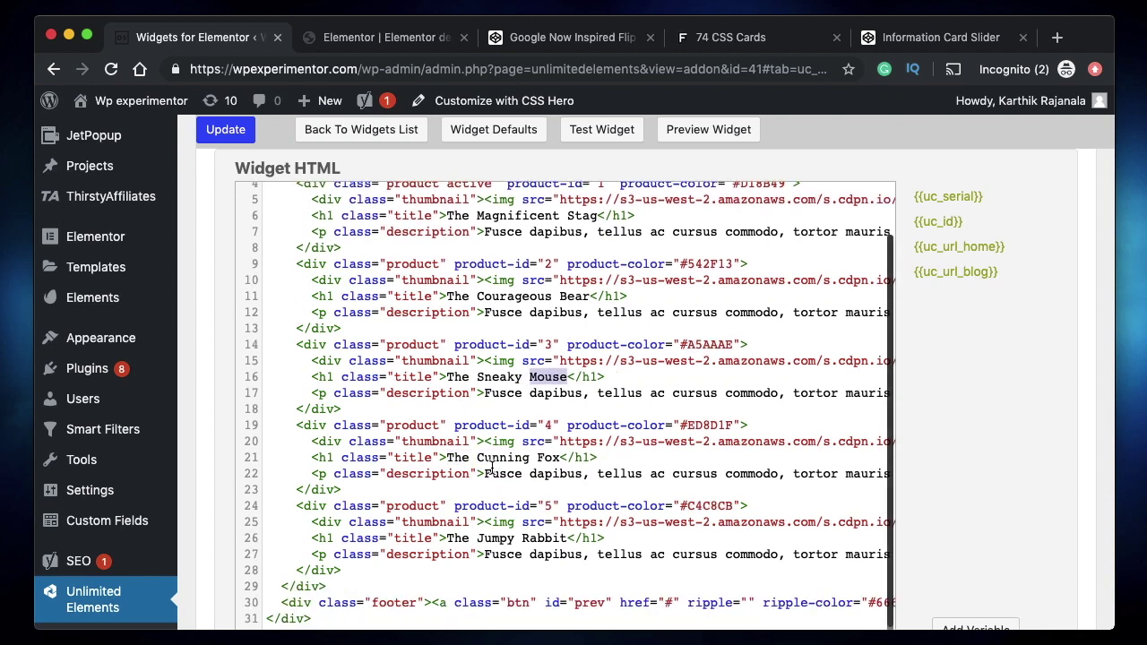
scroll(609, 456, right, 5)
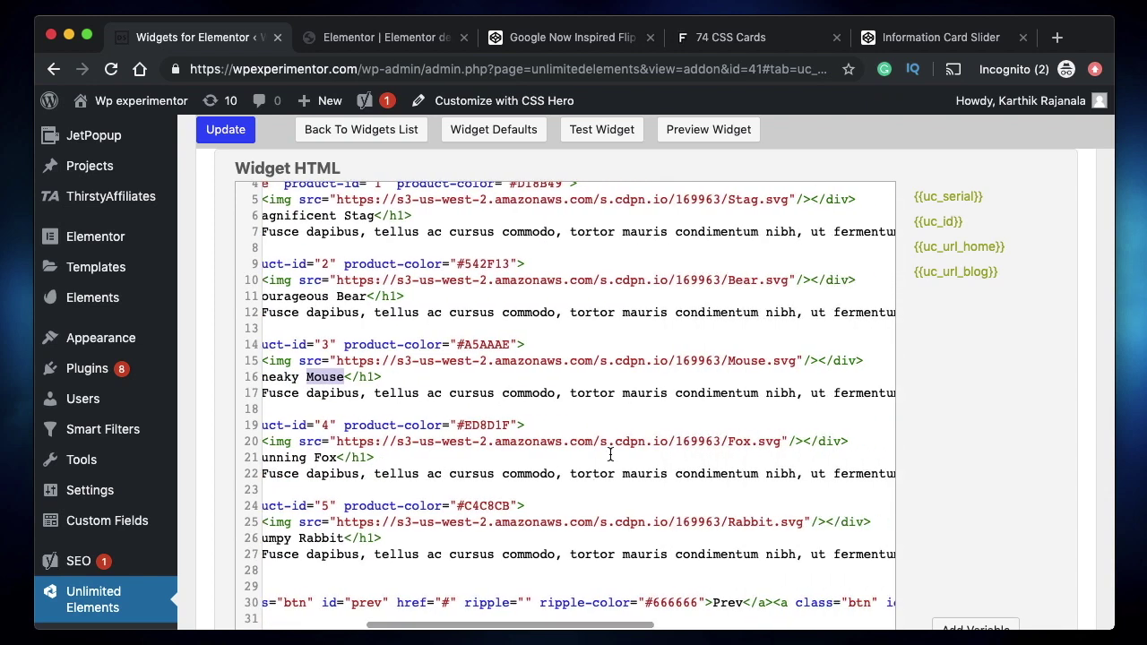
click(672, 451)
scroll(672, 451, up, 2)
scroll(672, 451, left, 5)
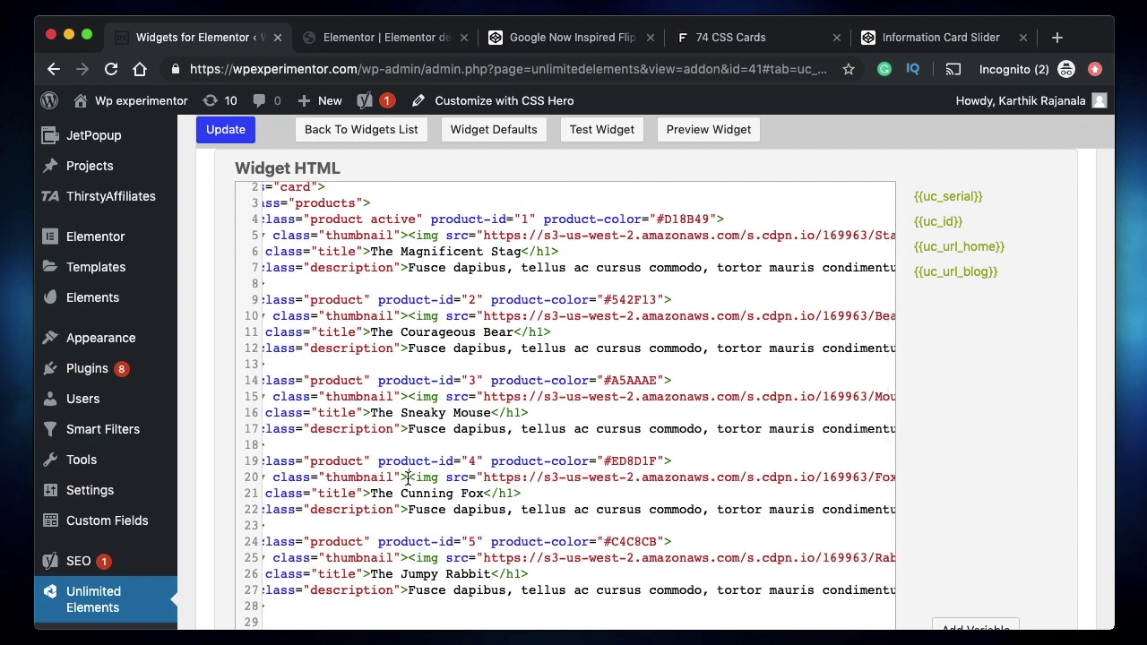
scroll(711, 503, right, 5)
scroll(711, 503, up, 1)
scroll(715, 491, left, 5)
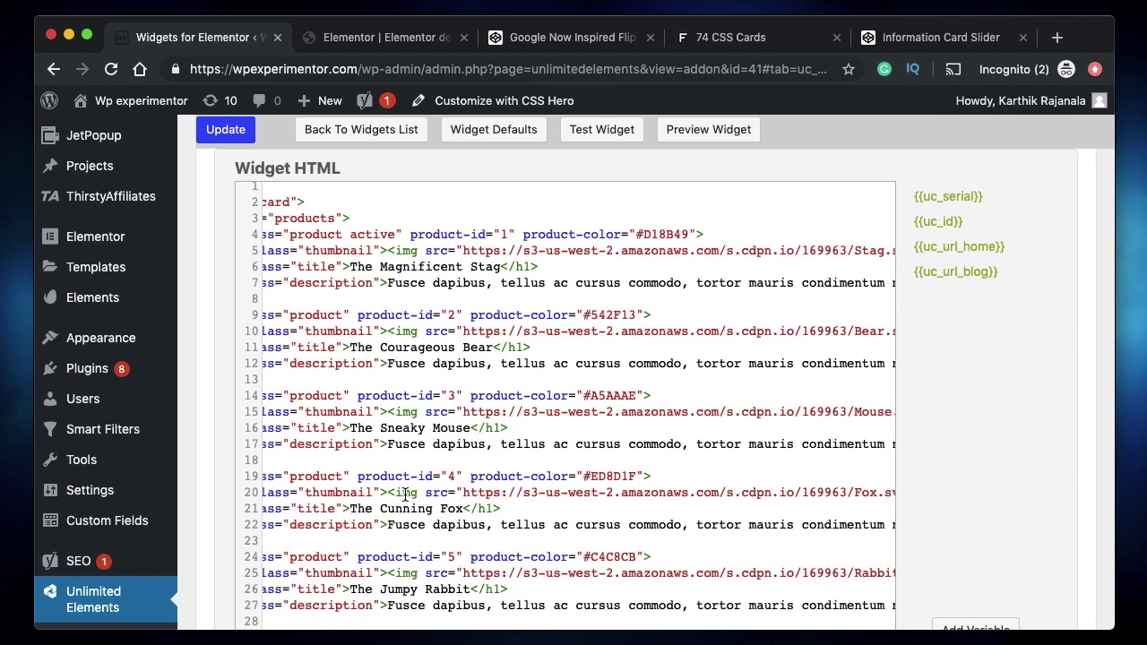
scroll(582, 494, right, 10)
scroll(583, 494, down, 1)
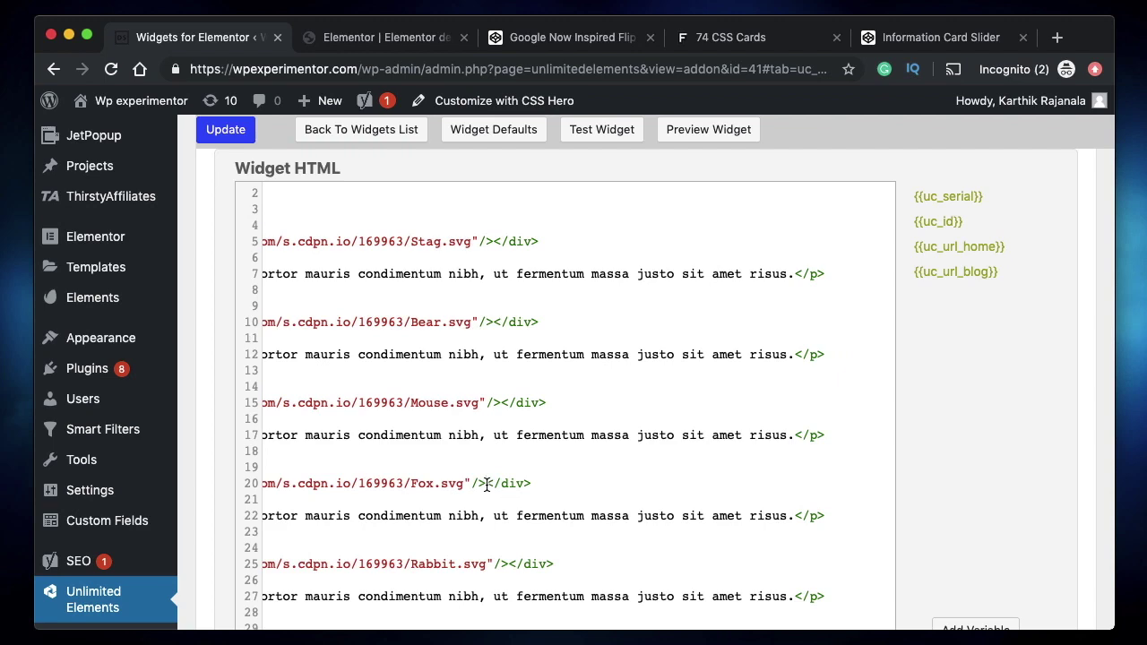
scroll(487, 484, left, 10)
scroll(486, 484, up, 1)
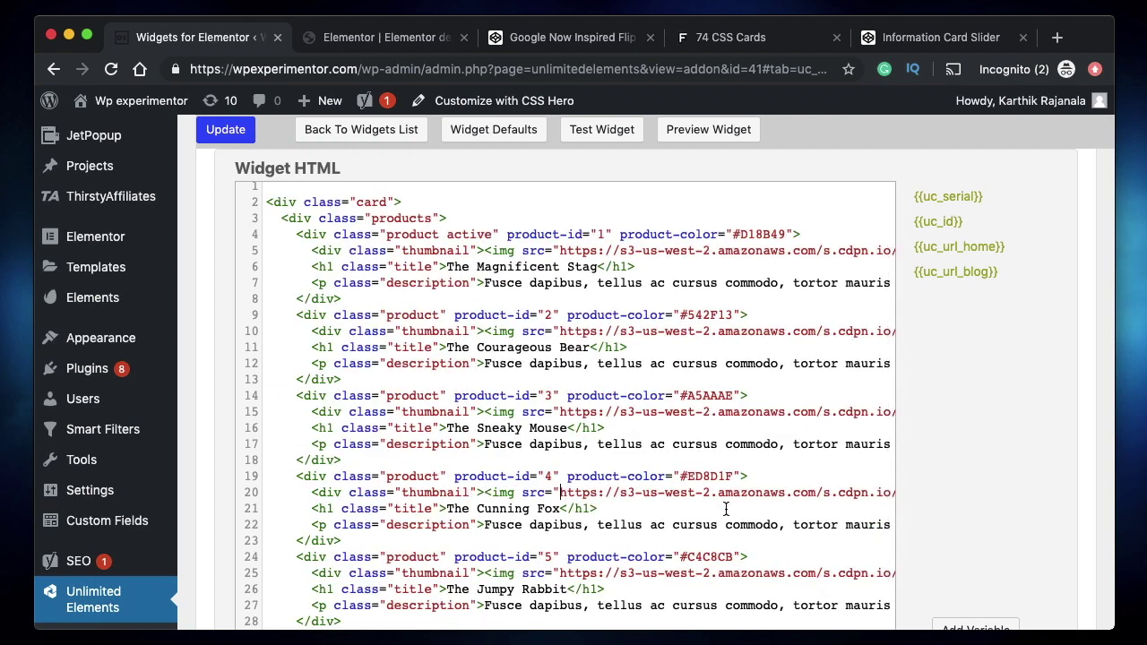
scroll(726, 509, right, 6)
scroll(726, 508, up, 1)
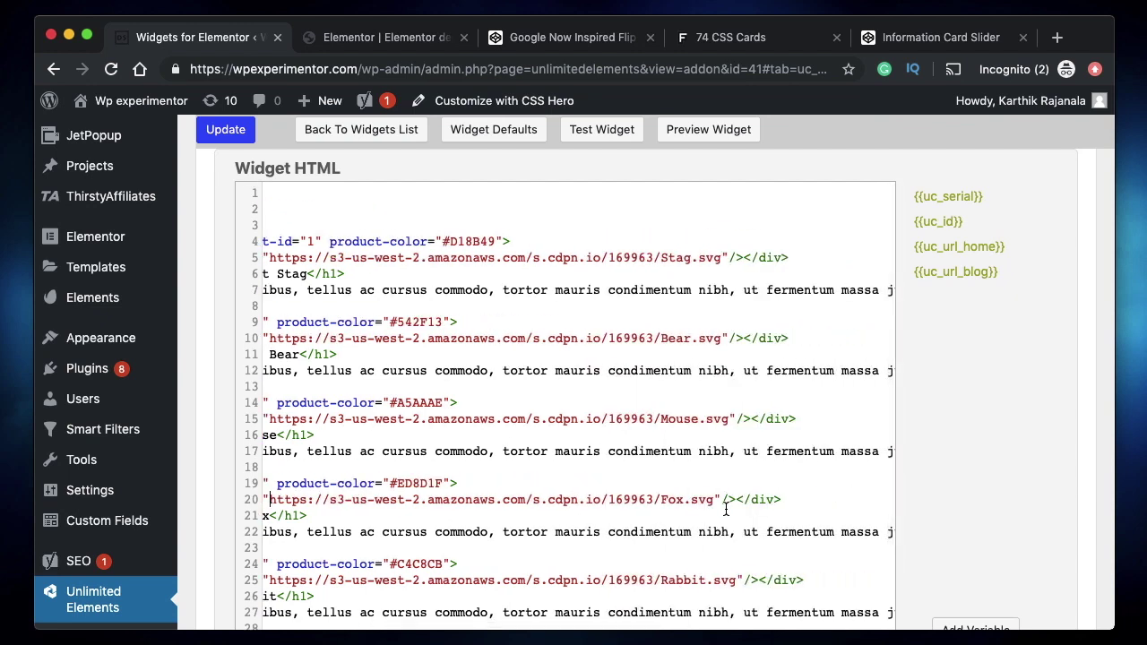
scroll(727, 508, left, 6)
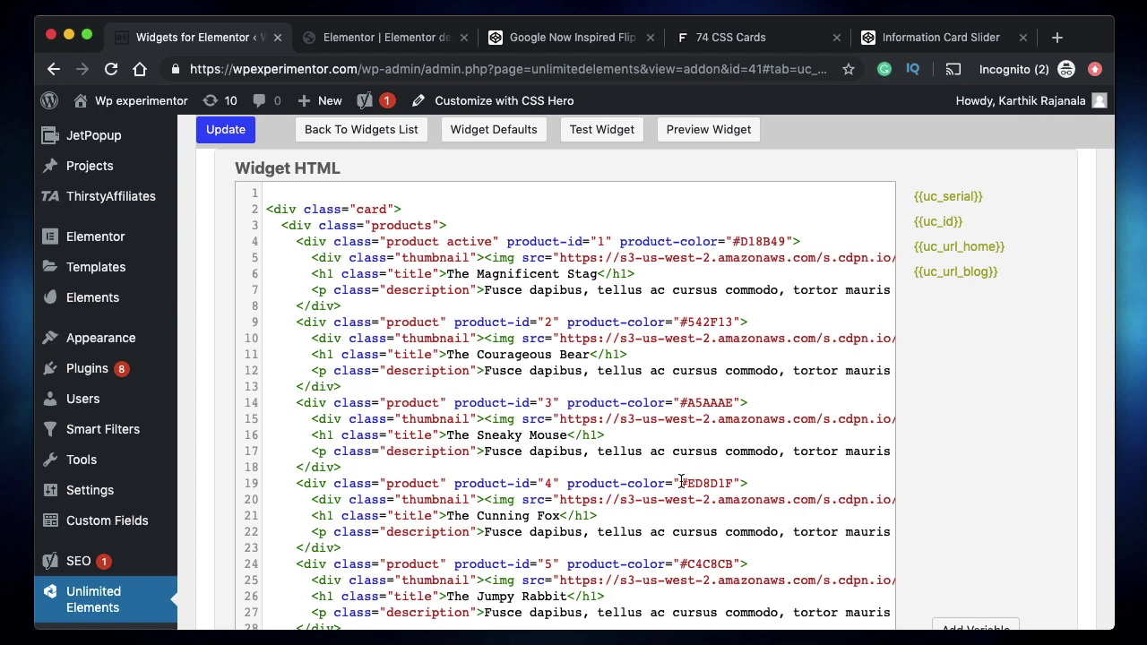
scroll(681, 481, up, 4)
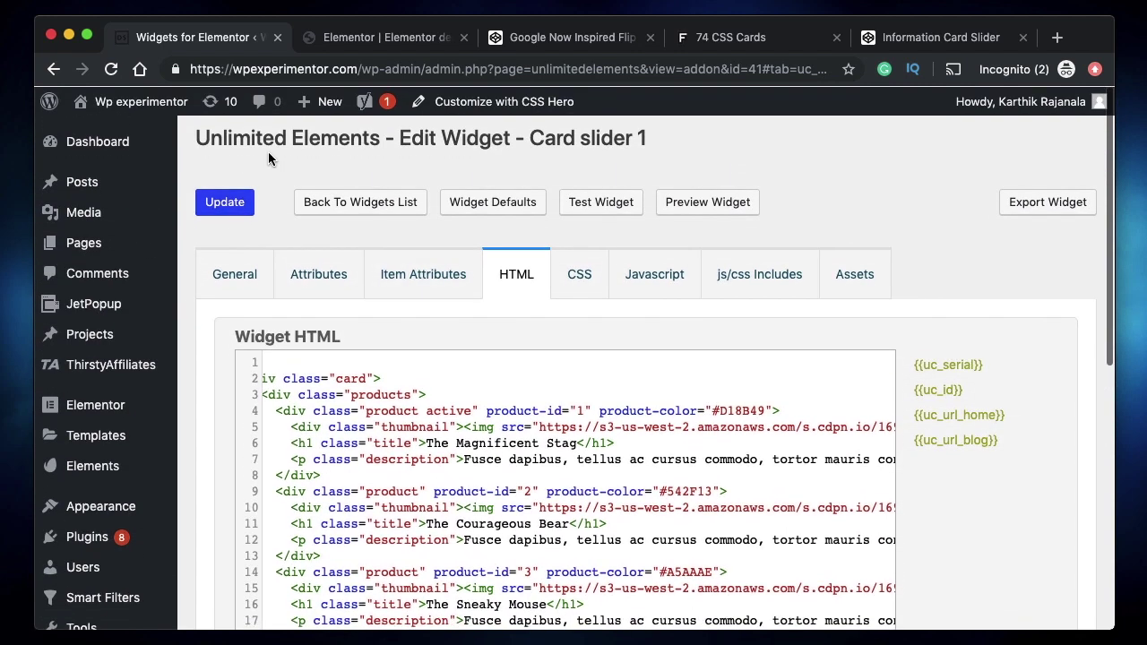
- Replace the Atom scratch file's old code with the pen's CSS
click(932, 45)
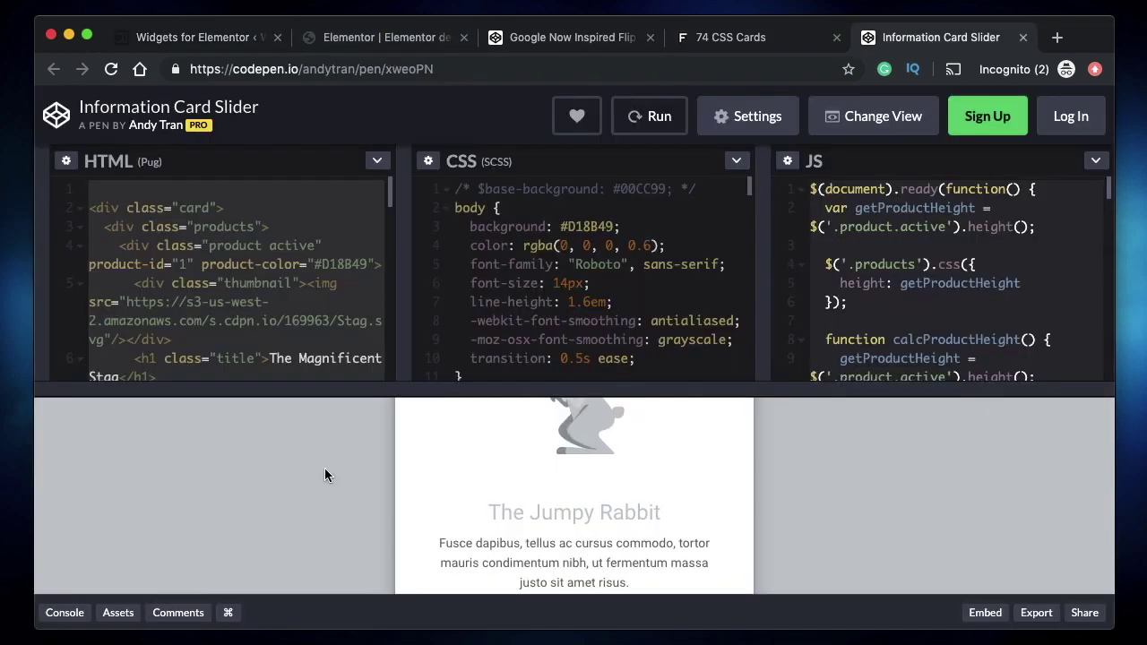
click(634, 244)
key(super+a)
key(super+c)
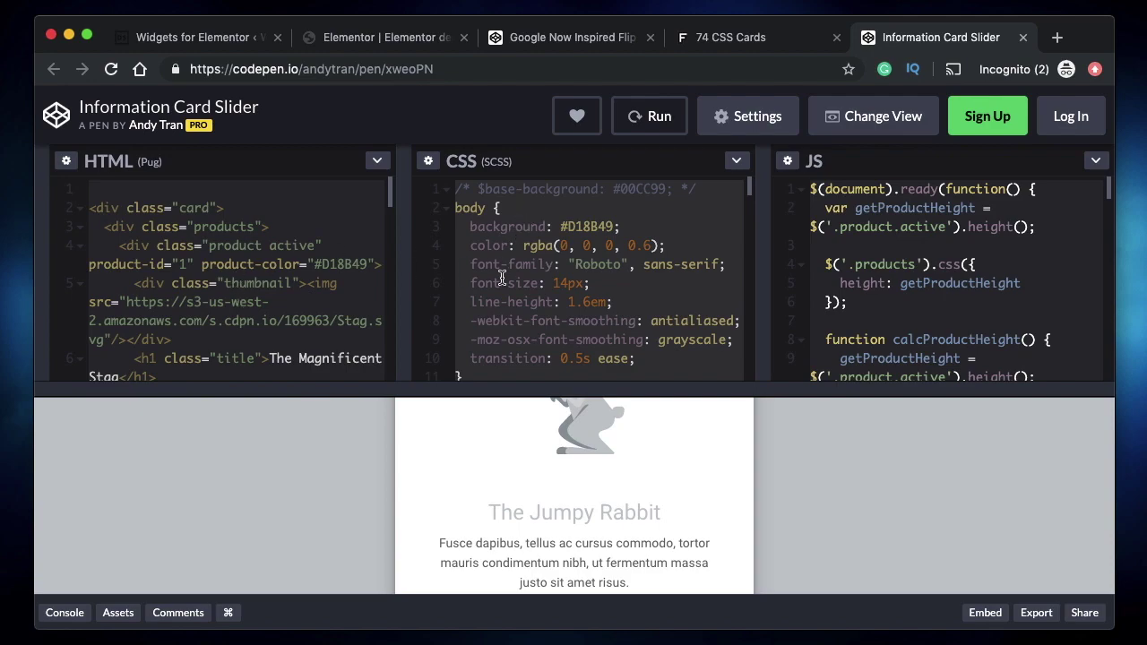
scroll(502, 278, down, 10)
key(BackSpace)
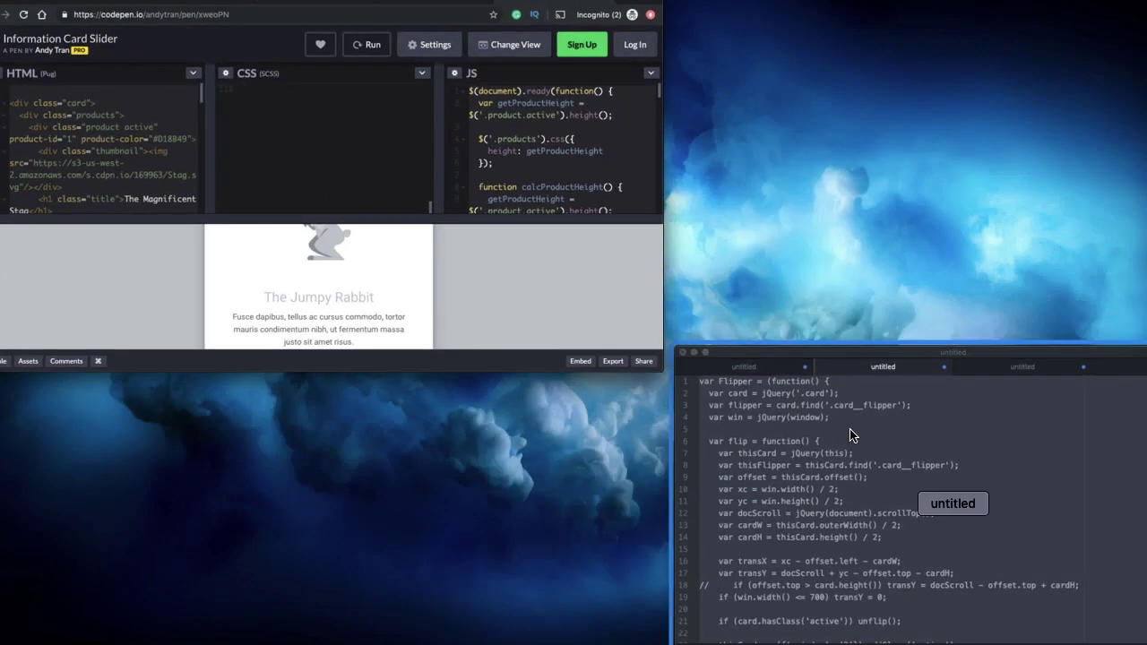
click(852, 436)
click(464, 319)
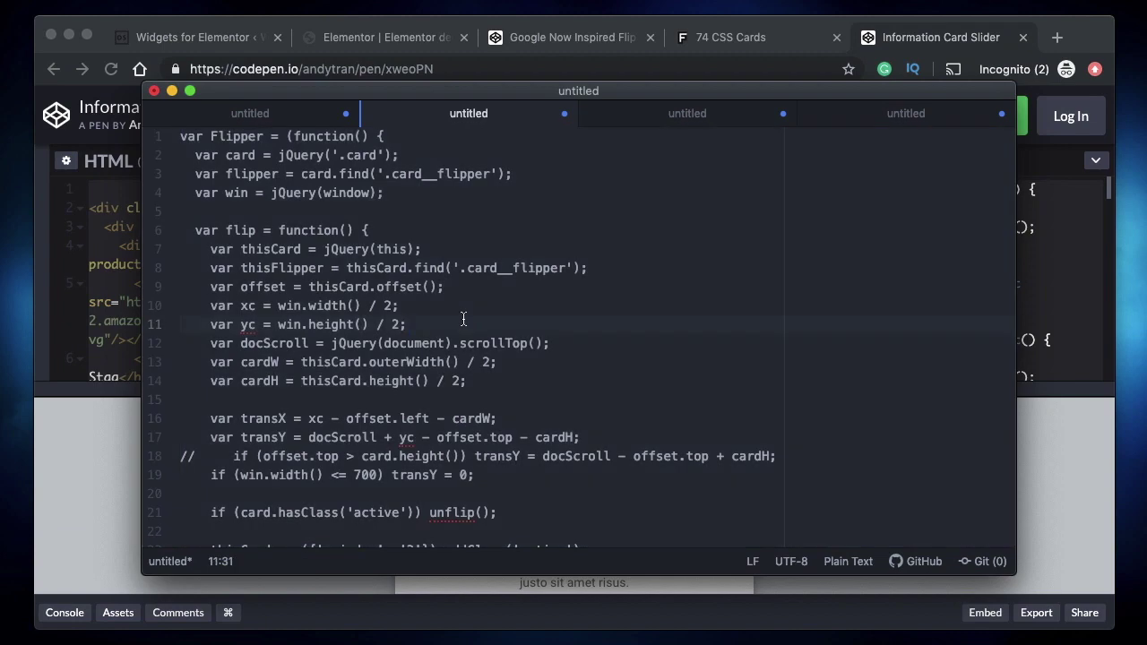
key(super+a)
key(BackSpace)
key(super+v)
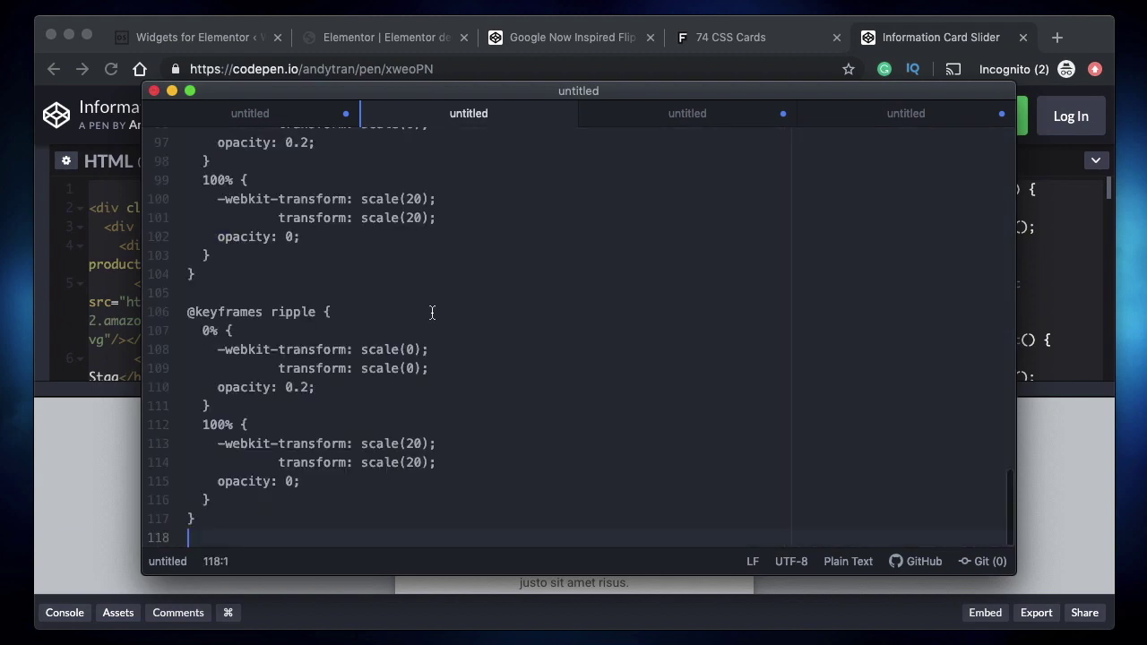
- Rename the body rule to .slider-container and copy the new class name
scroll(397, 312, up, 20)
click(217, 155)
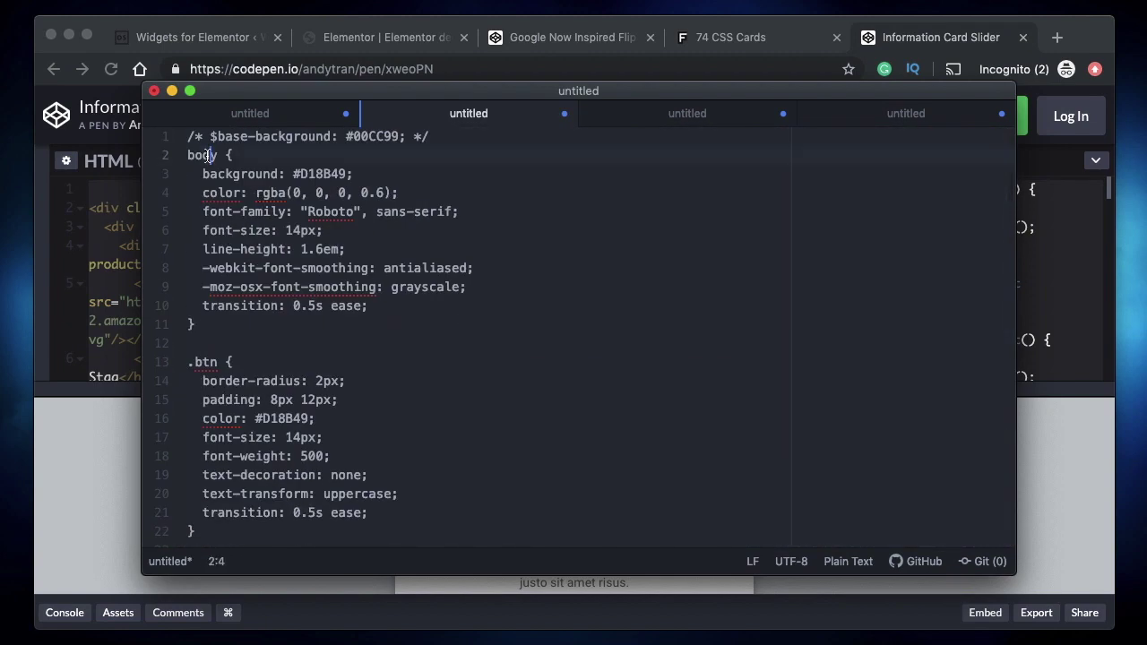
double_click(202, 155)
text(.slider-contai)
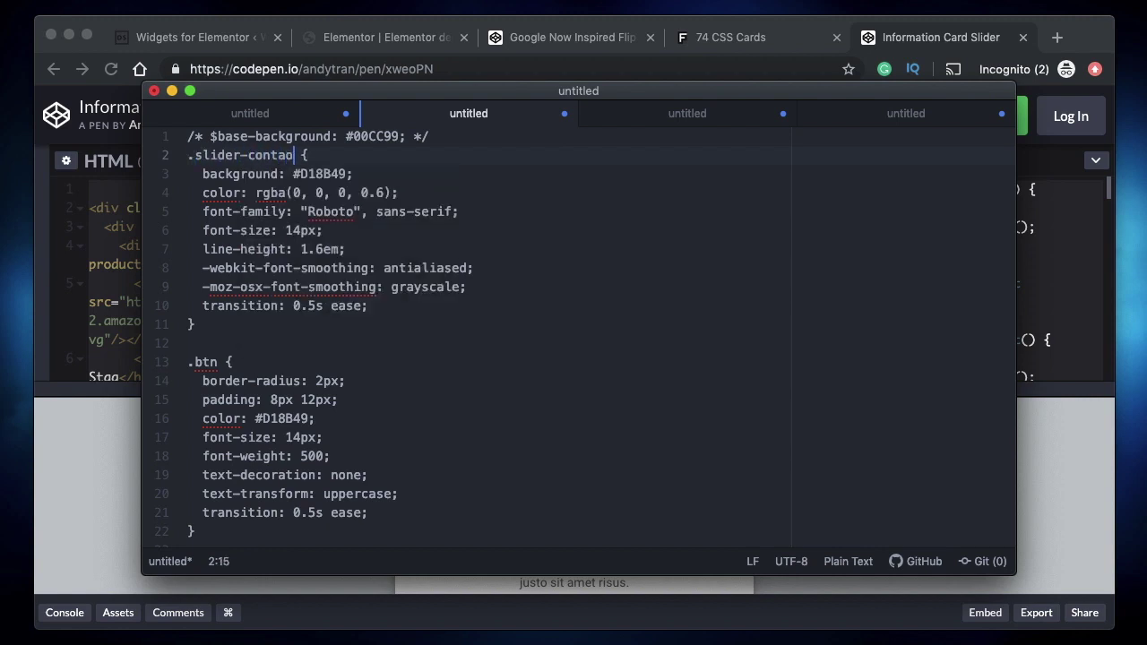
key(BackSpace)
text(iner)
shift+click(193, 159)
key(super+c)
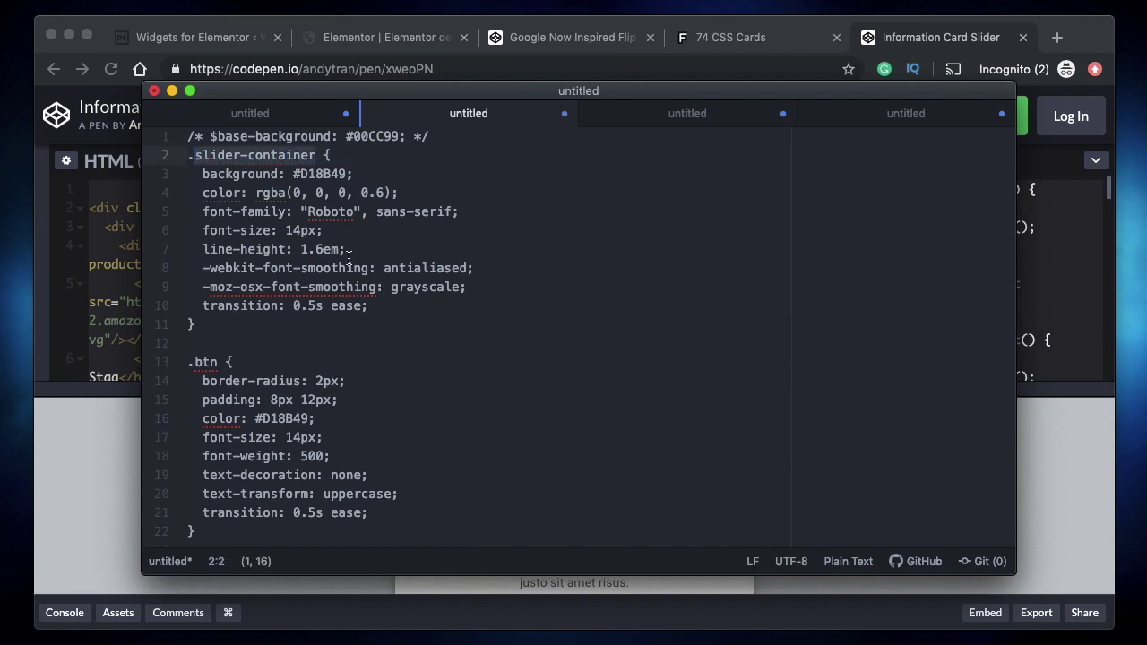
click(390, 36)
click(390, 36)
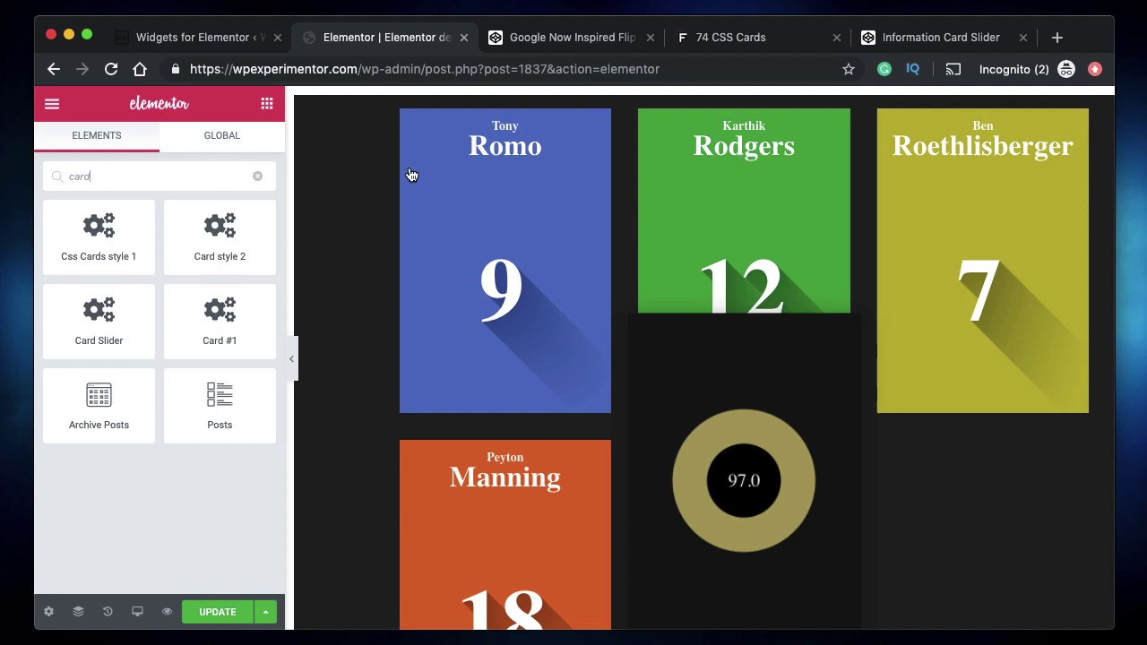
- Put slider-container in line 1's class, close the div at the end, and save the HTML
click(175, 36)
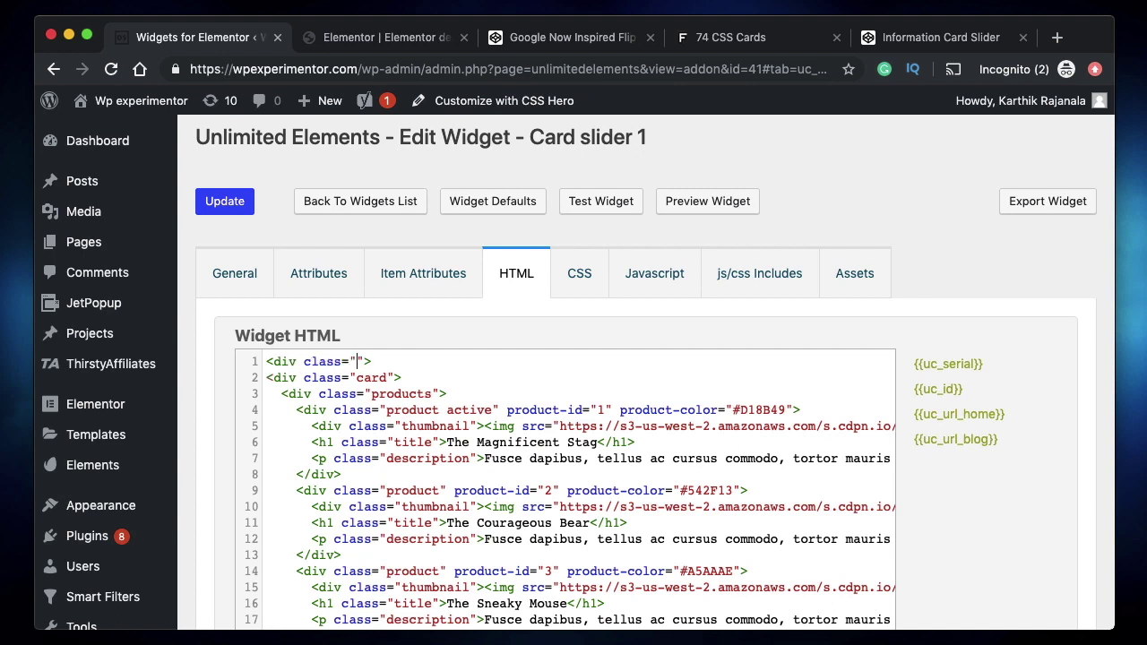
key(super+v)
scroll(556, 413, down, 10)
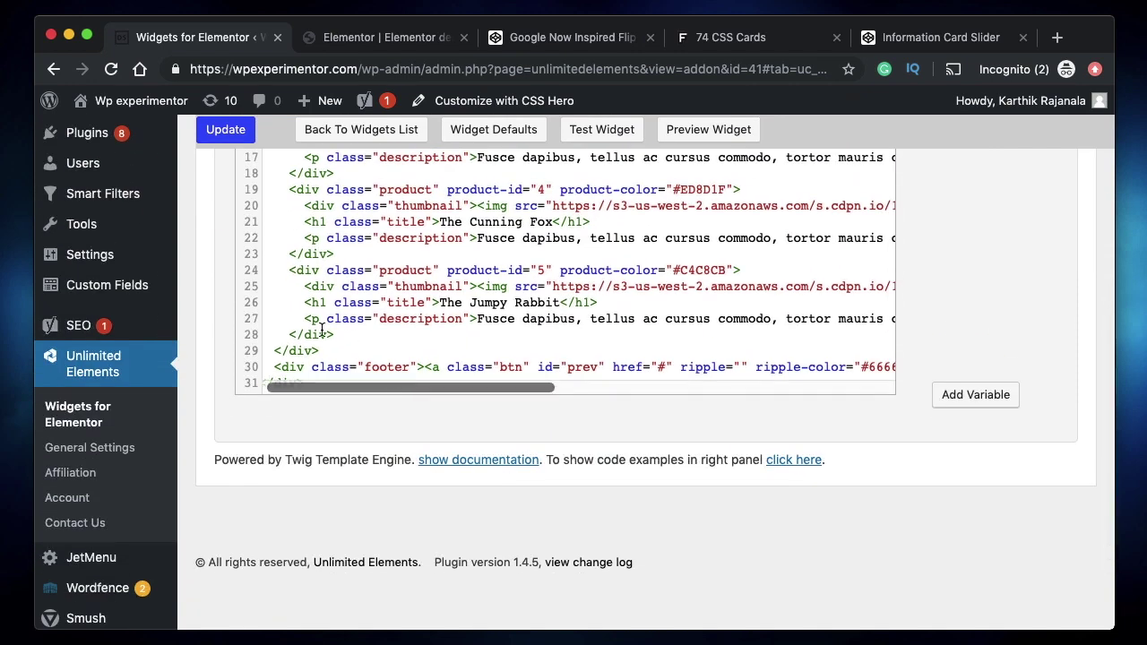
scroll(359, 358, down, 3)
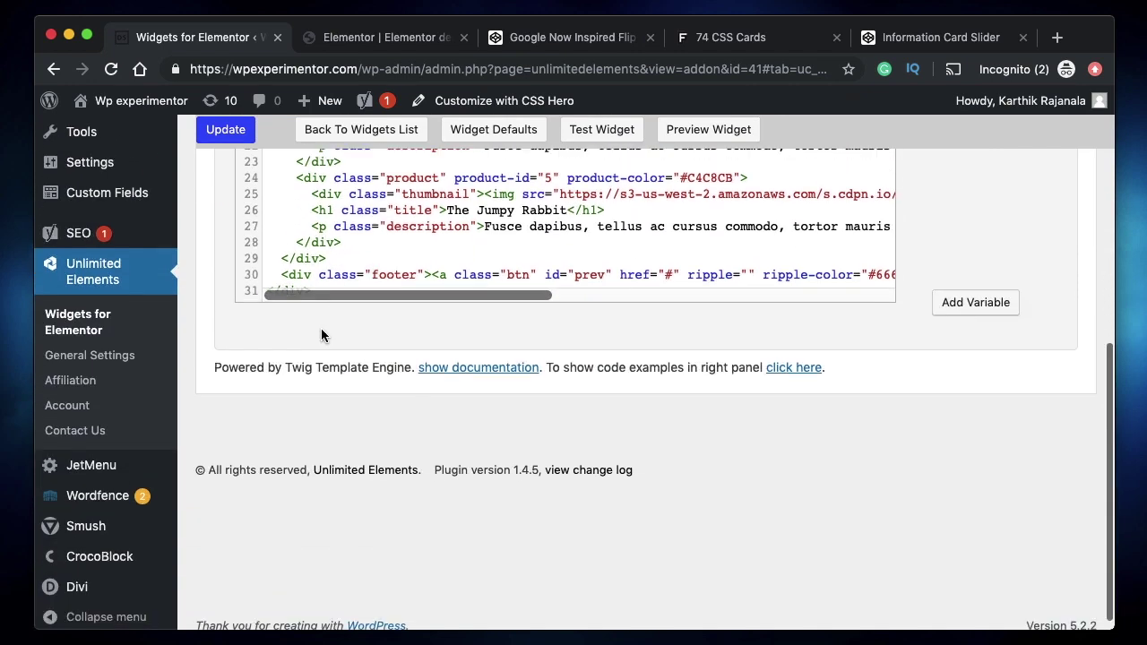
click(349, 284)
key(Return)
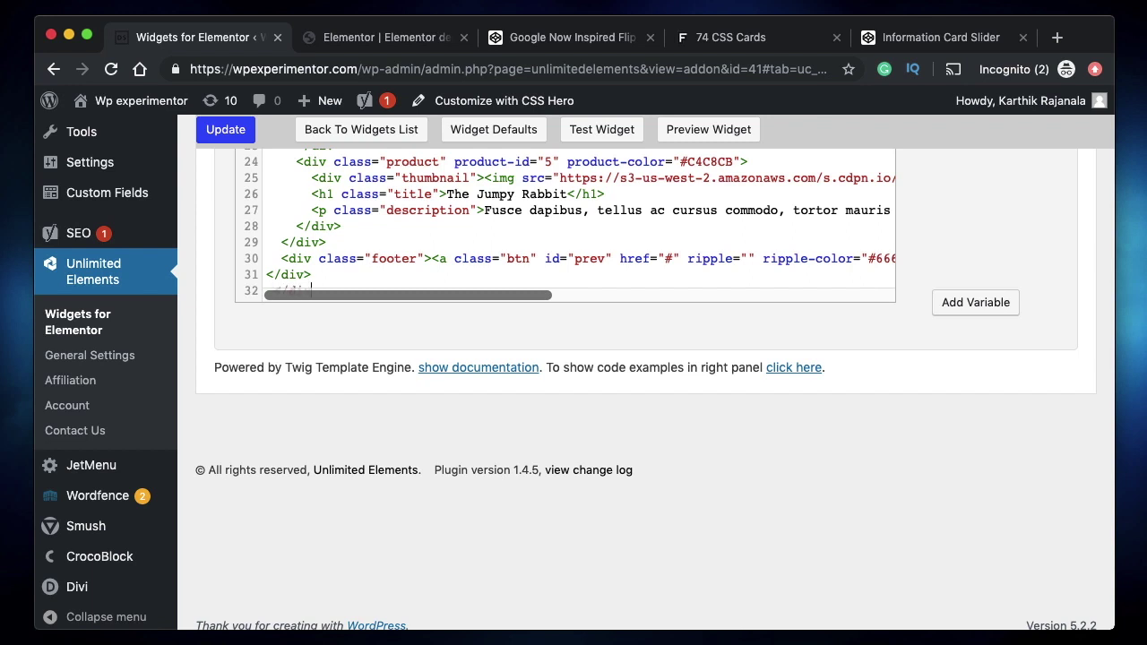
click(225, 130)
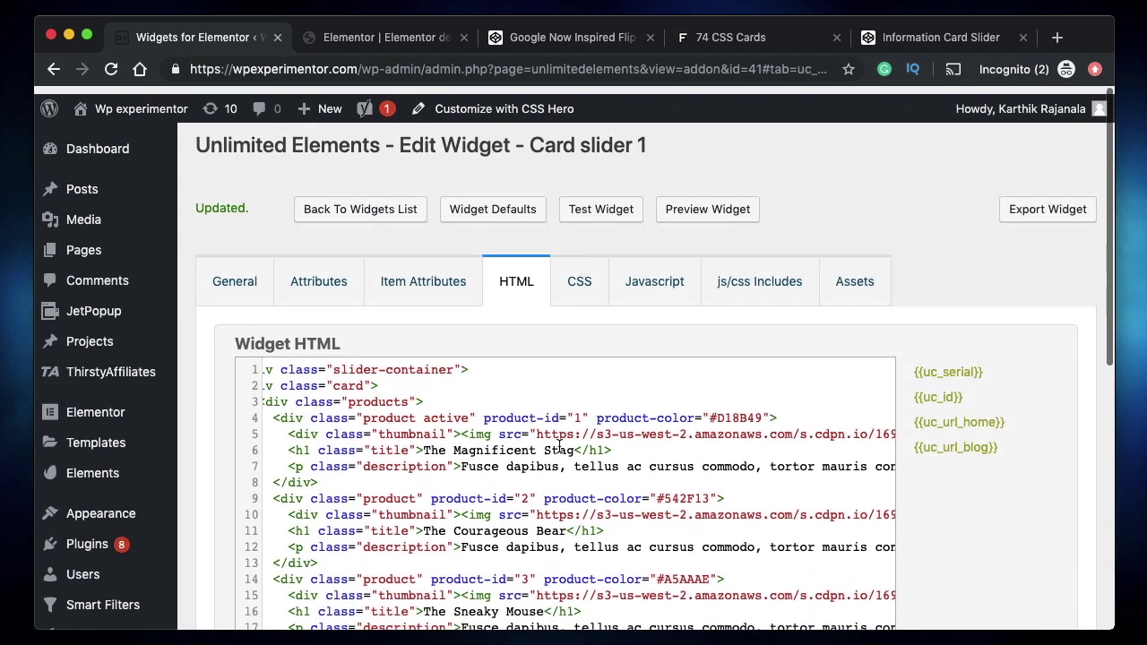
click(567, 278)
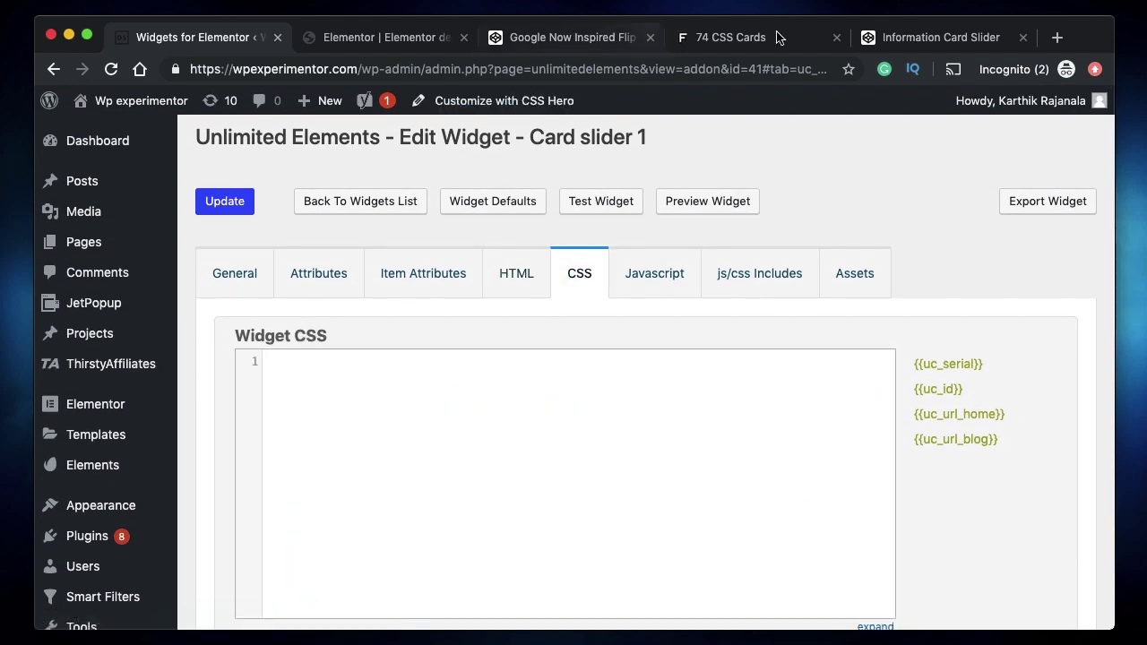
- Delete the commented-out background line from the slider CSS in Atom
click(919, 43)
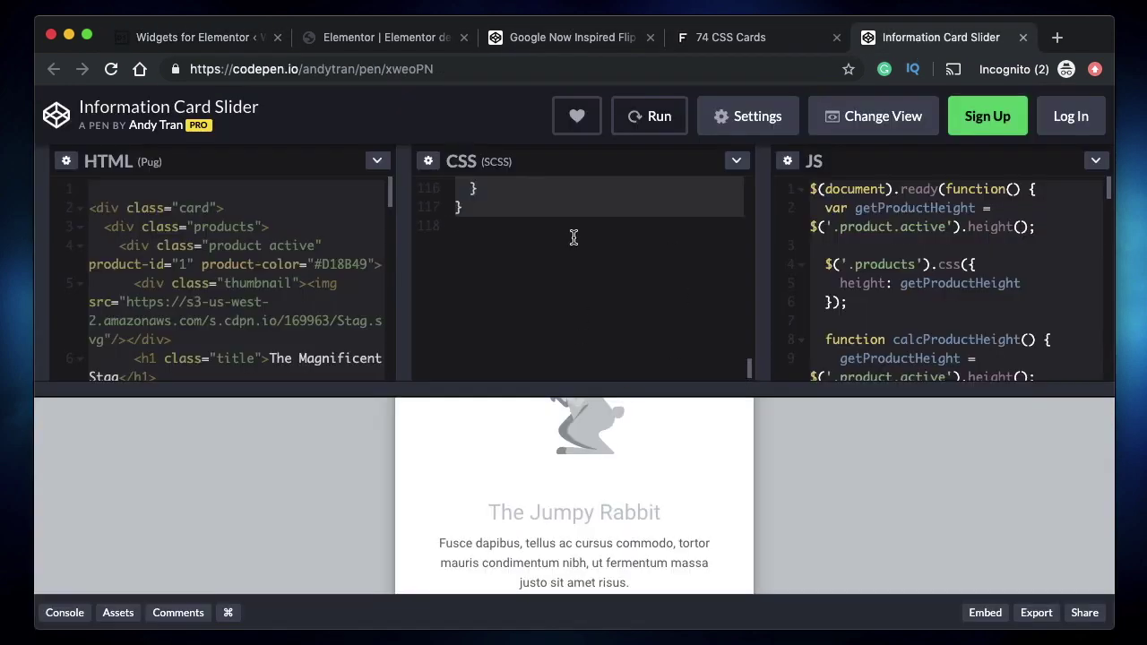
scroll(539, 273, up, 5)
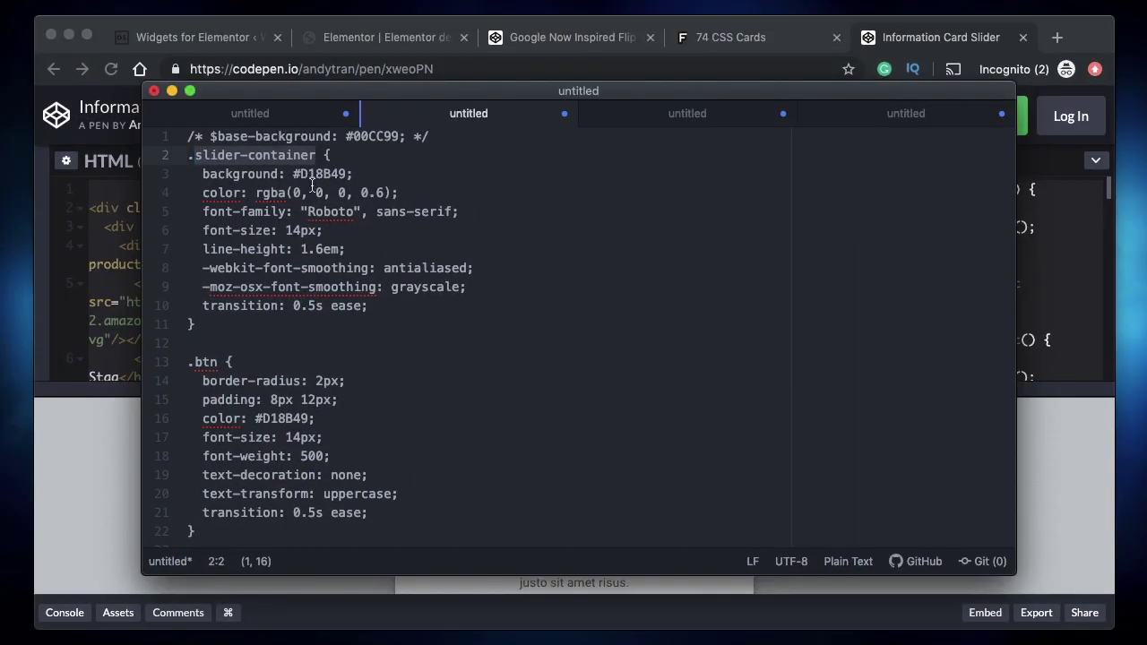
triple_click(425, 137)
key(BackSpace)
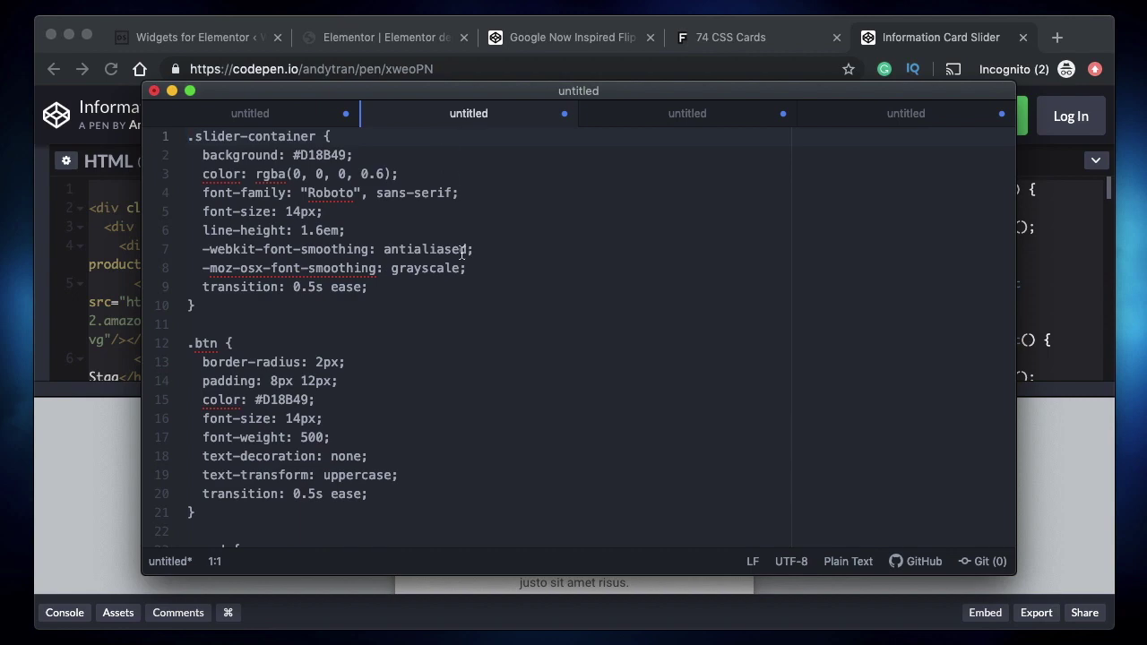
key(super+a)
scroll(463, 253, down, 20)
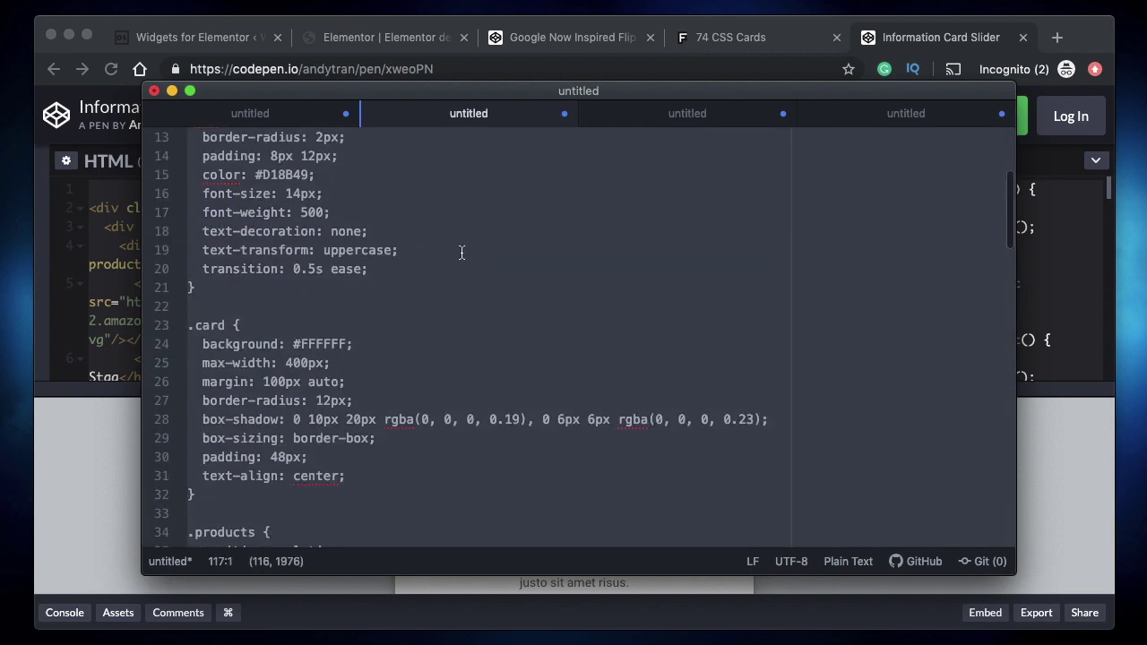
scroll(517, 440, up, 20)
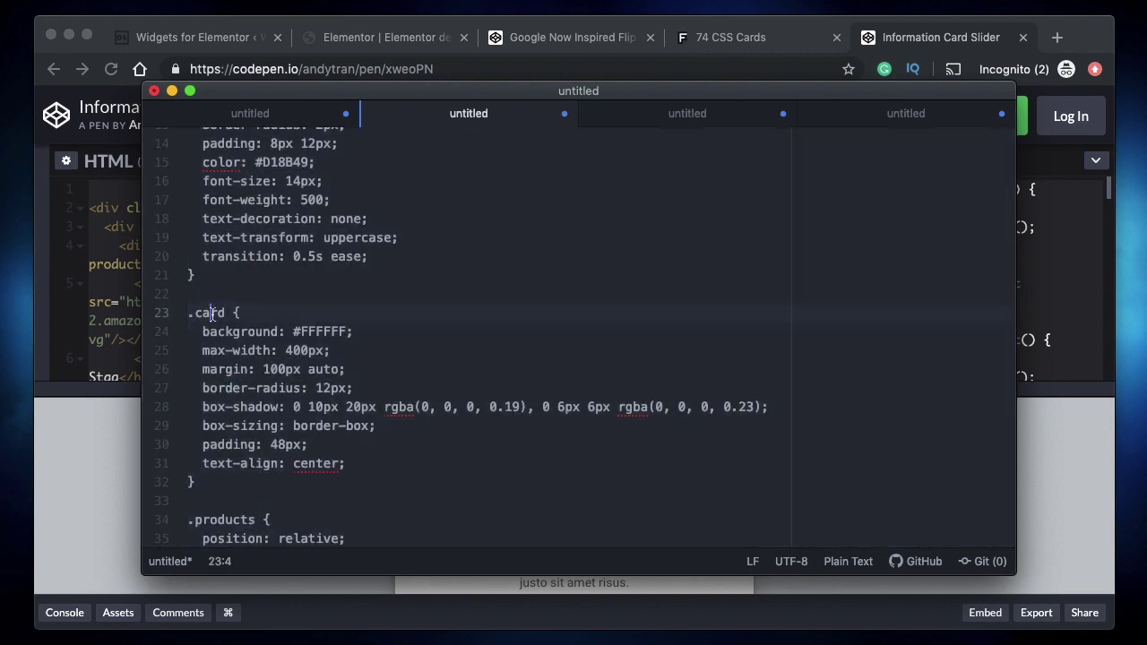
- Paste the full 117-line slider CSS into Card slider 1's Widget CSS and save it
double_click(217, 313)
scroll(305, 332, down, 2)
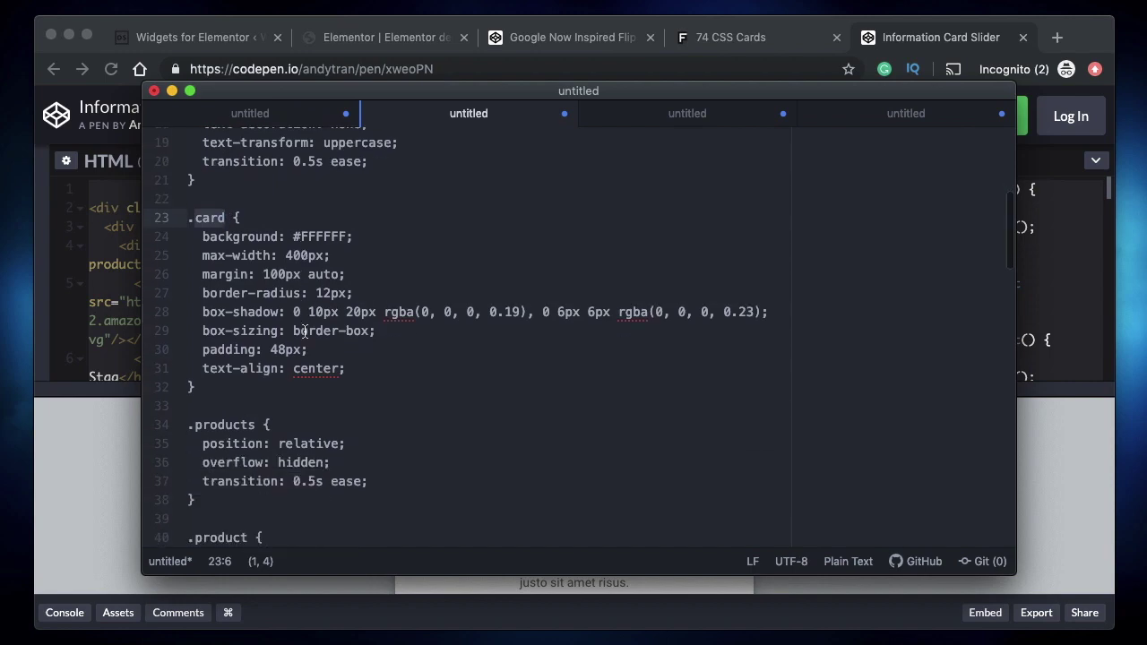
scroll(303, 330, down, 10)
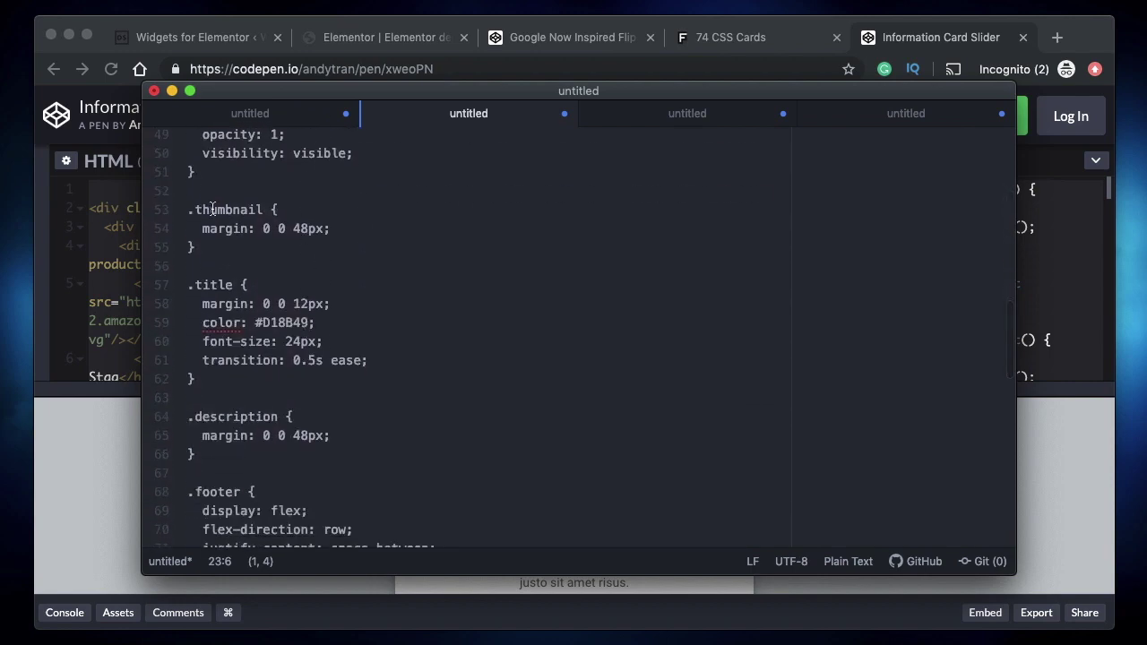
double_click(226, 210)
click(263, 304)
scroll(263, 306, up, 15)
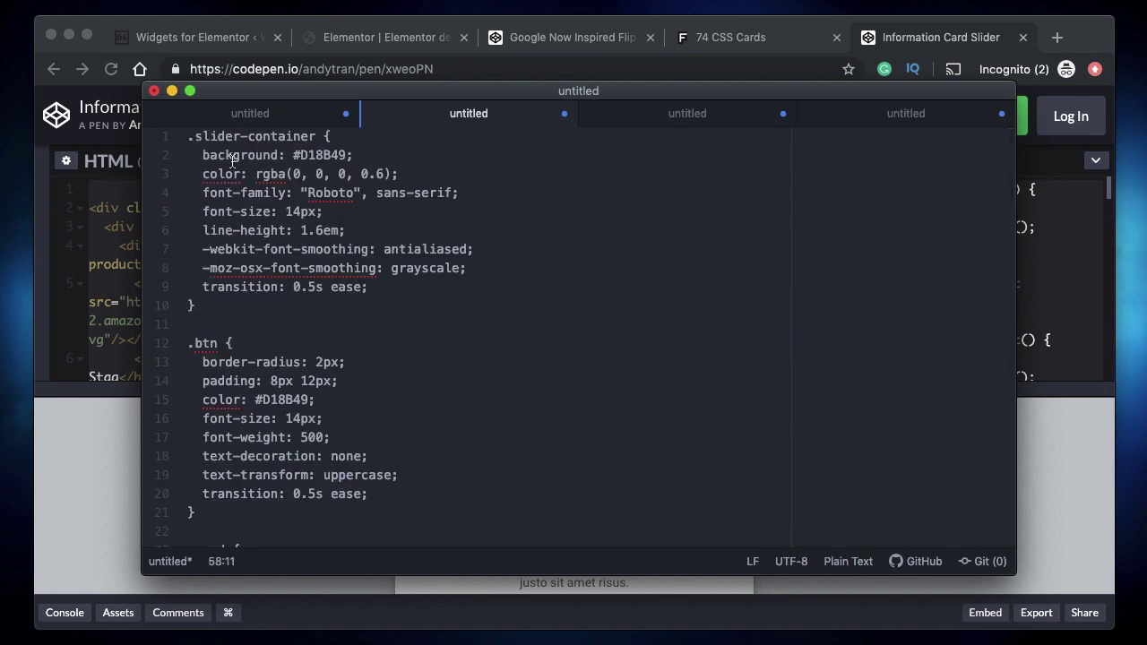
click(293, 418)
key(super+a)
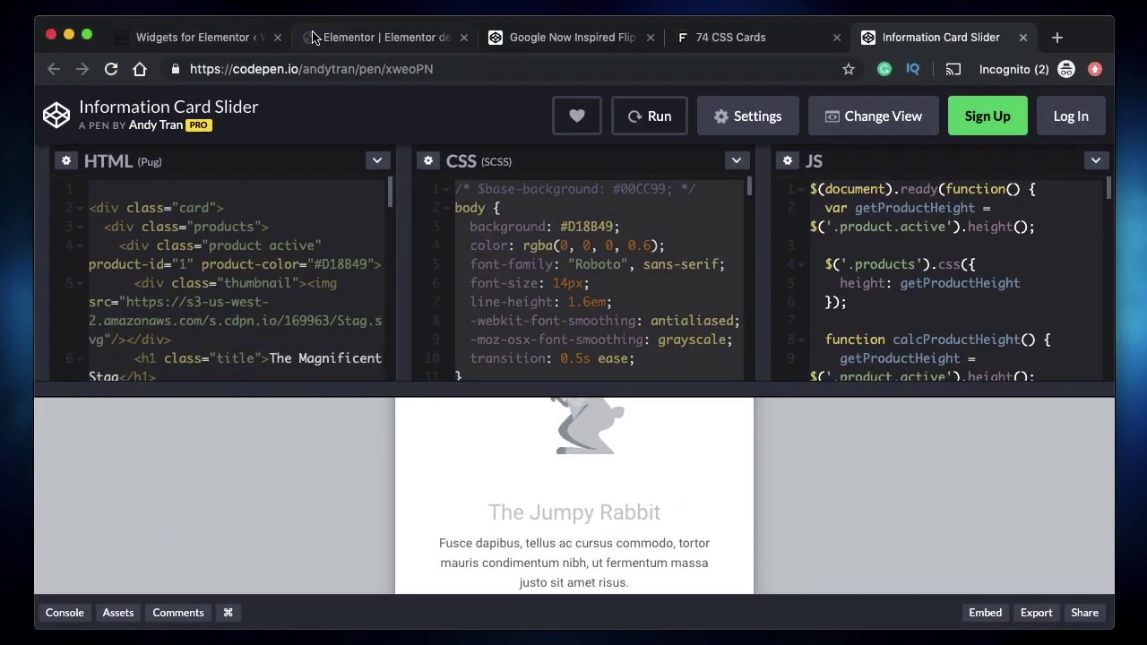
click(186, 37)
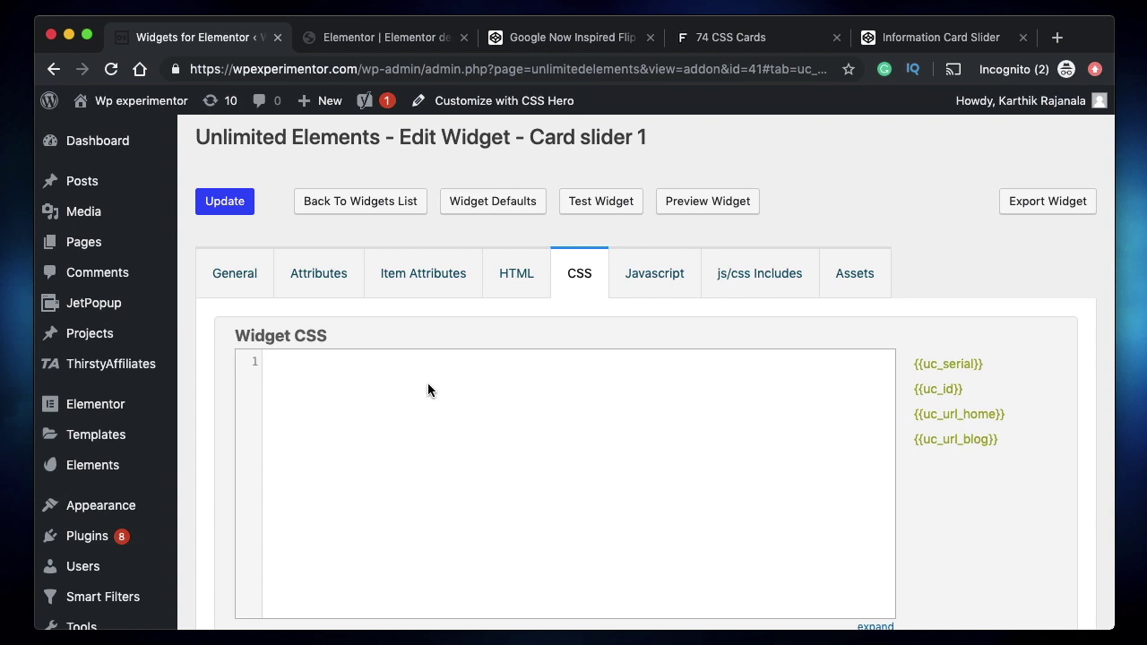
key(super+v)
click(226, 199)
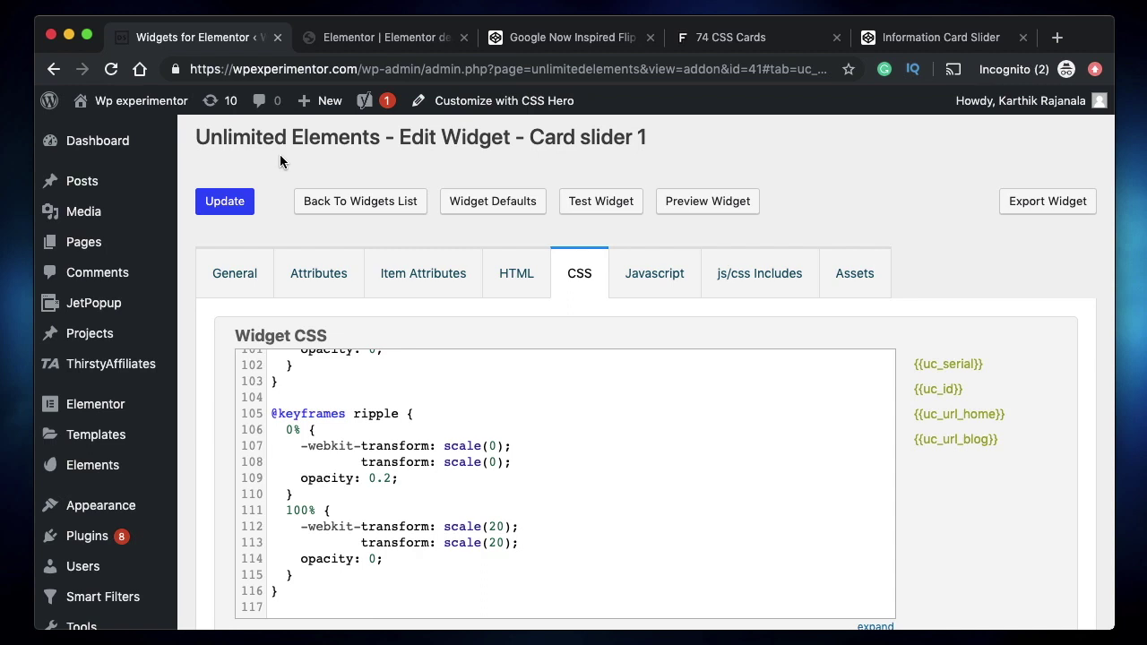
- Replace the old CSS in Atom's scratch file with the Information Card Slider pen's JavaScript
click(634, 269)
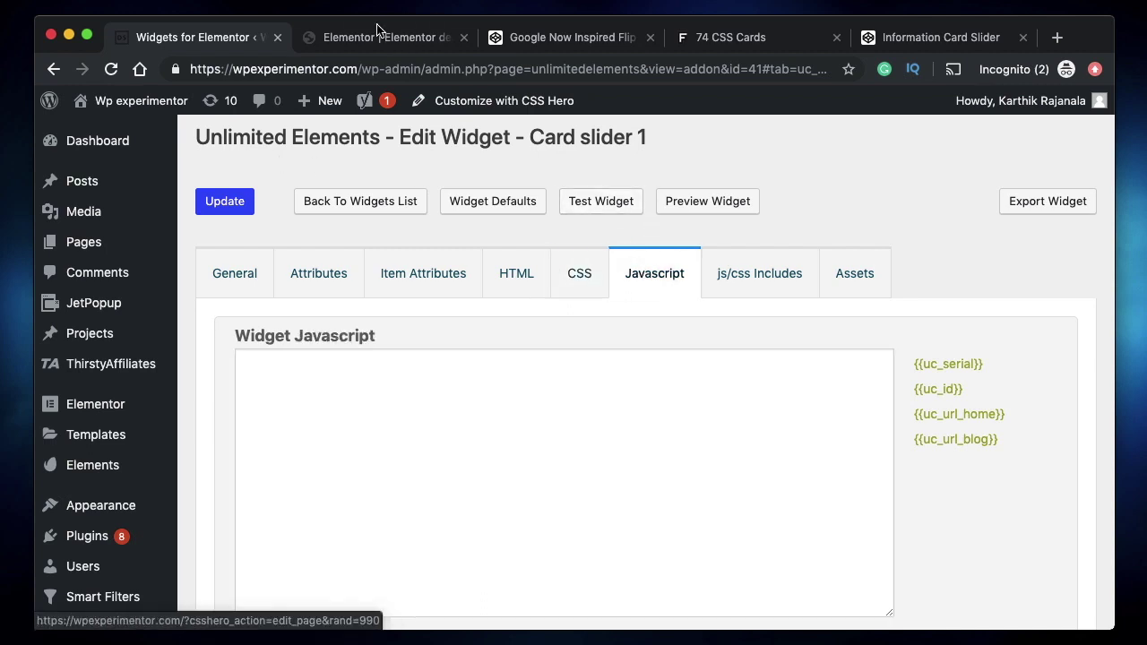
click(932, 36)
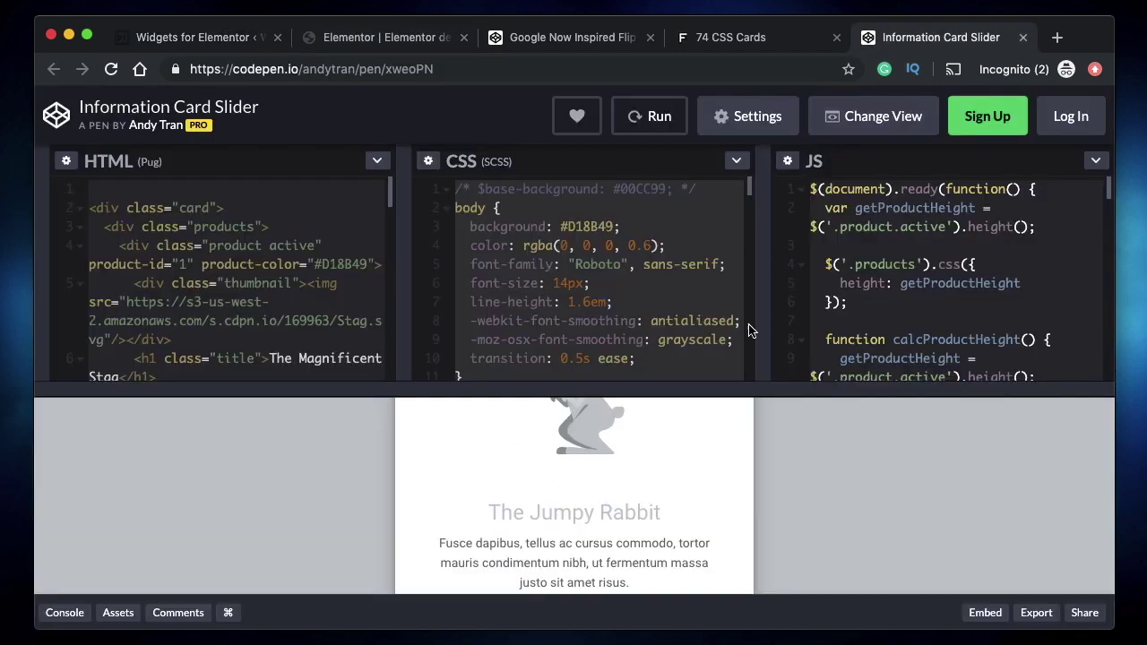
click(903, 283)
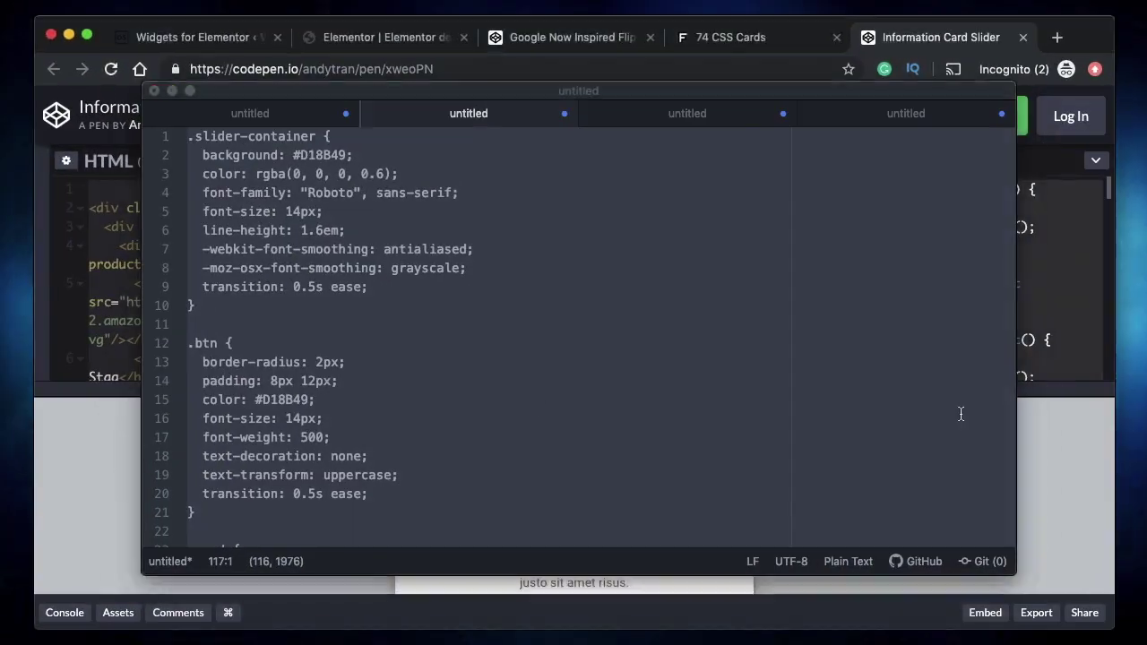
key(BackSpace)
key(ctrl+v)
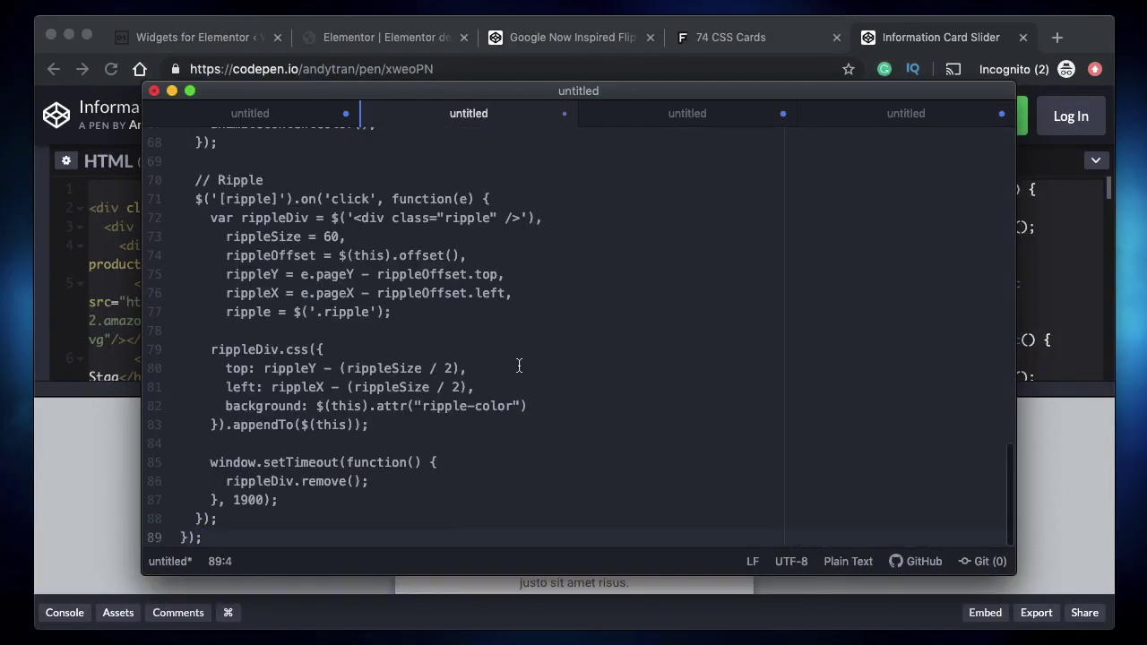
- Replace all 18 $ occurrences in the script with jQuery using find and replace
scroll(403, 303, up, 20)
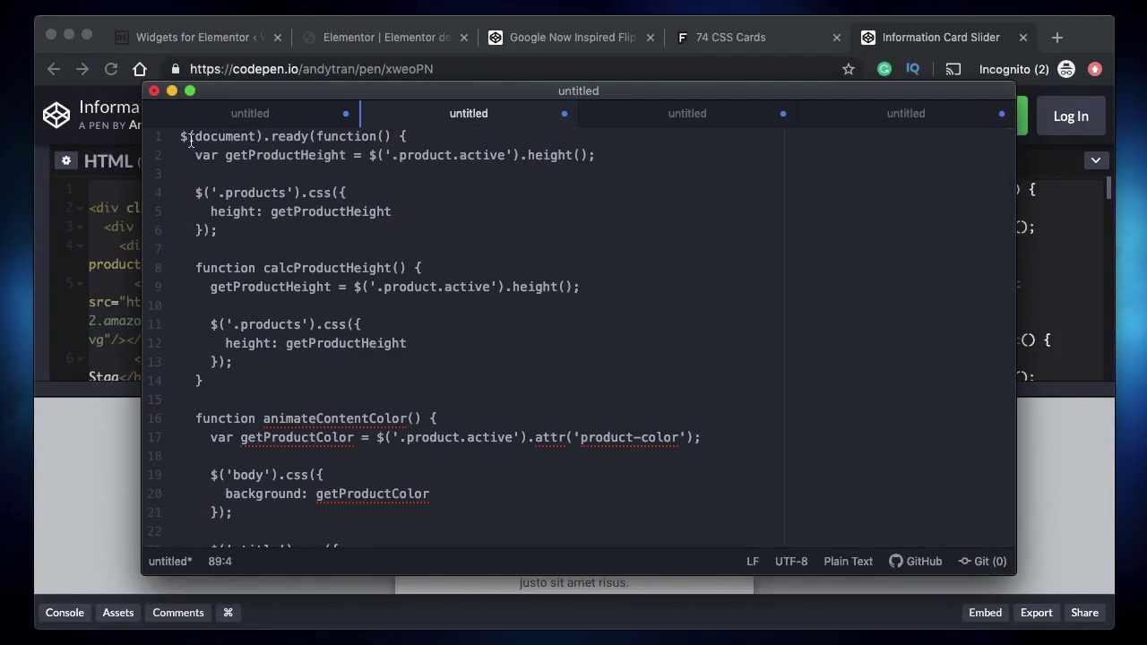
click(186, 136)
key(shift+Left)
key(super+f)
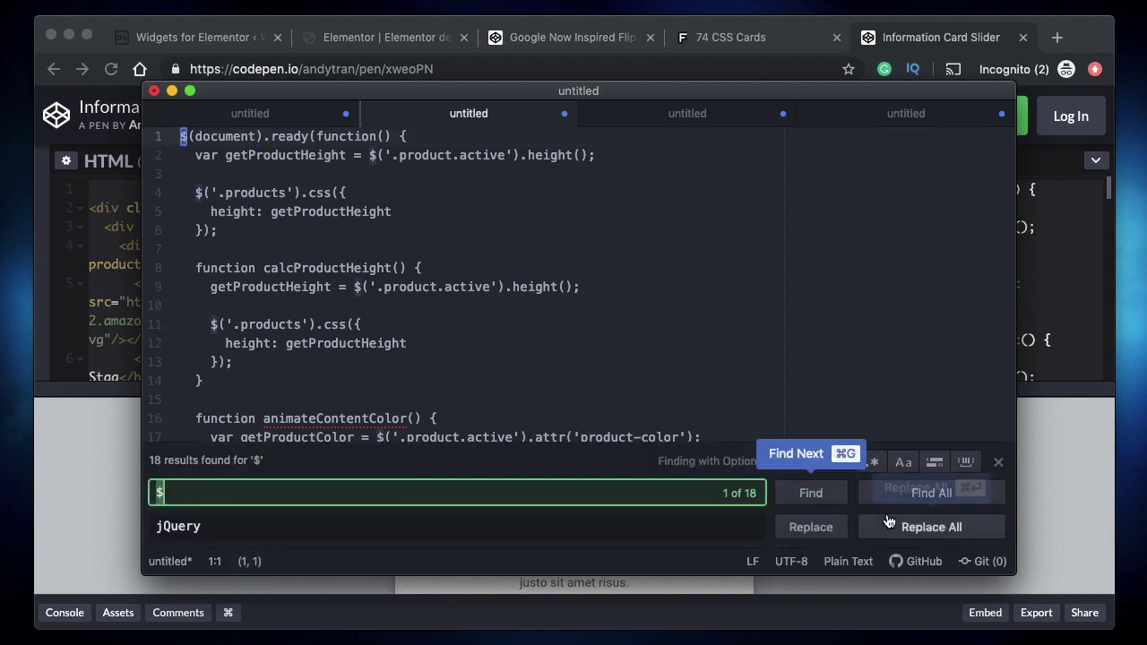
click(933, 502)
click(946, 527)
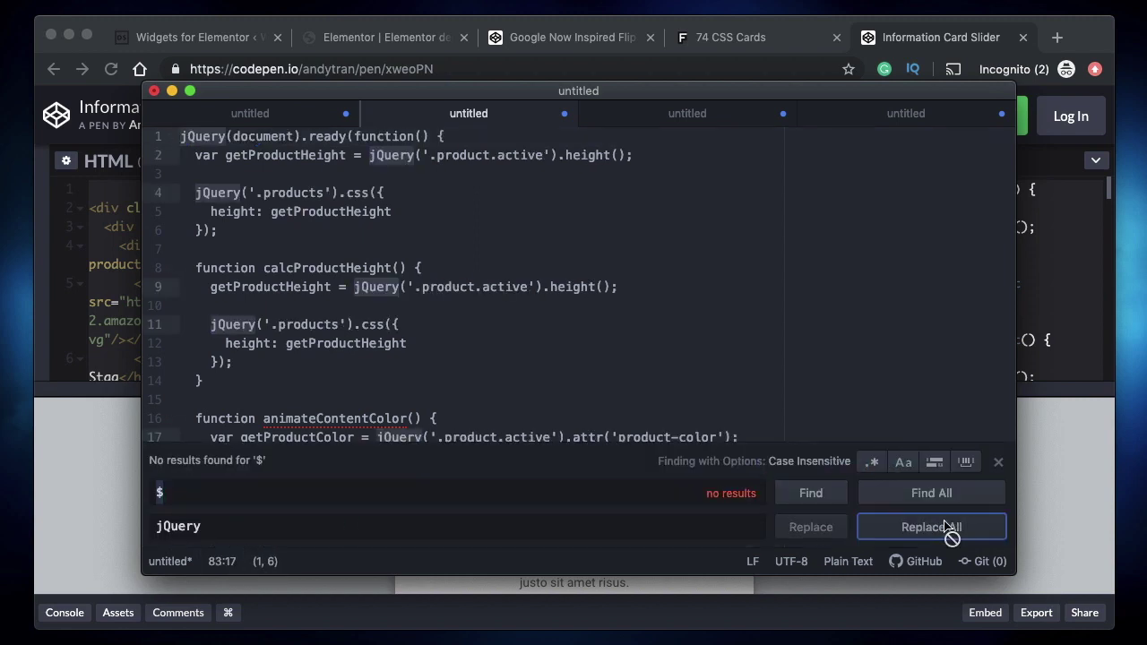
click(998, 464)
click(475, 389)
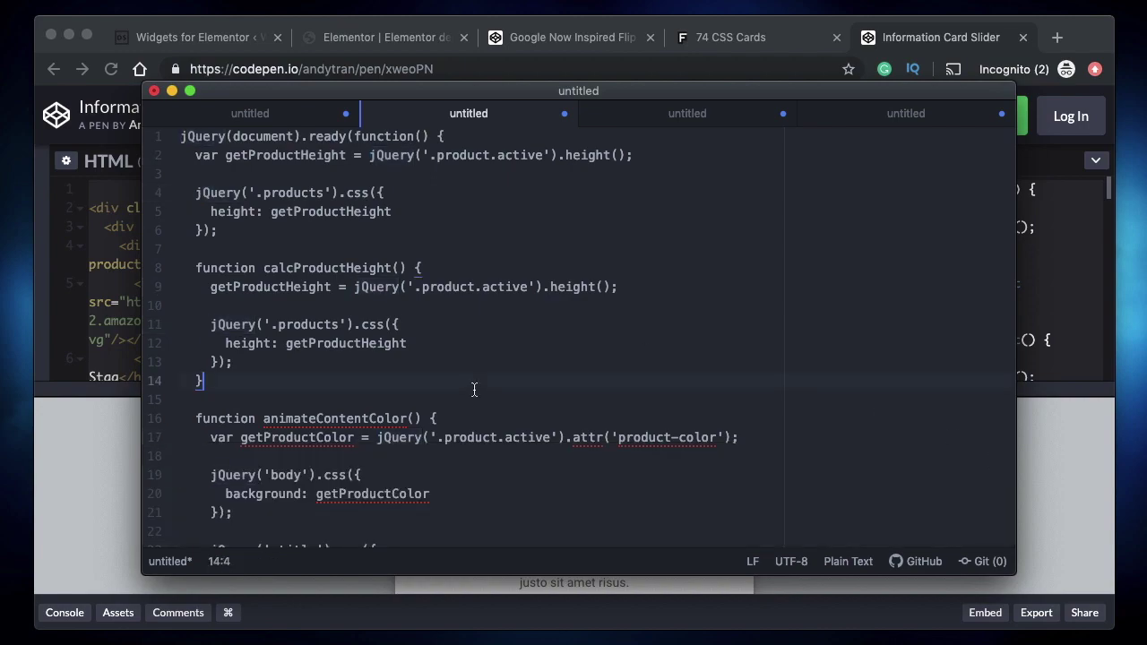
- Select the entire jQuery script and return to the WordPress widget editing page in Chrome
key(super+a)
key(super+c)
key(ctrl+Up)
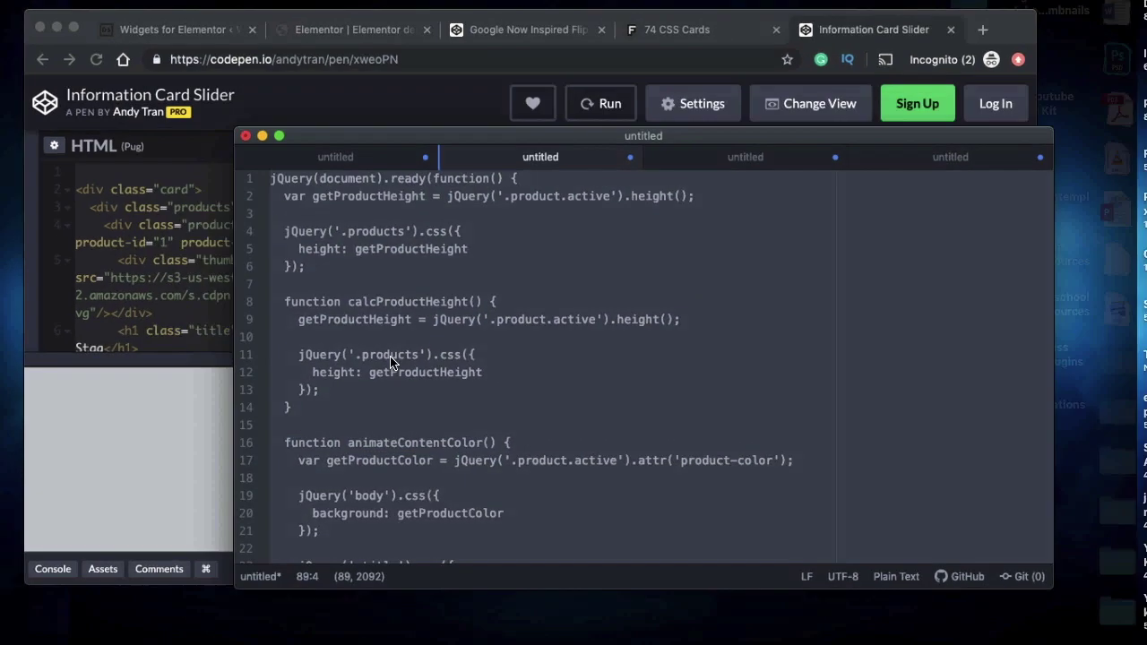
click(230, 51)
click(221, 40)
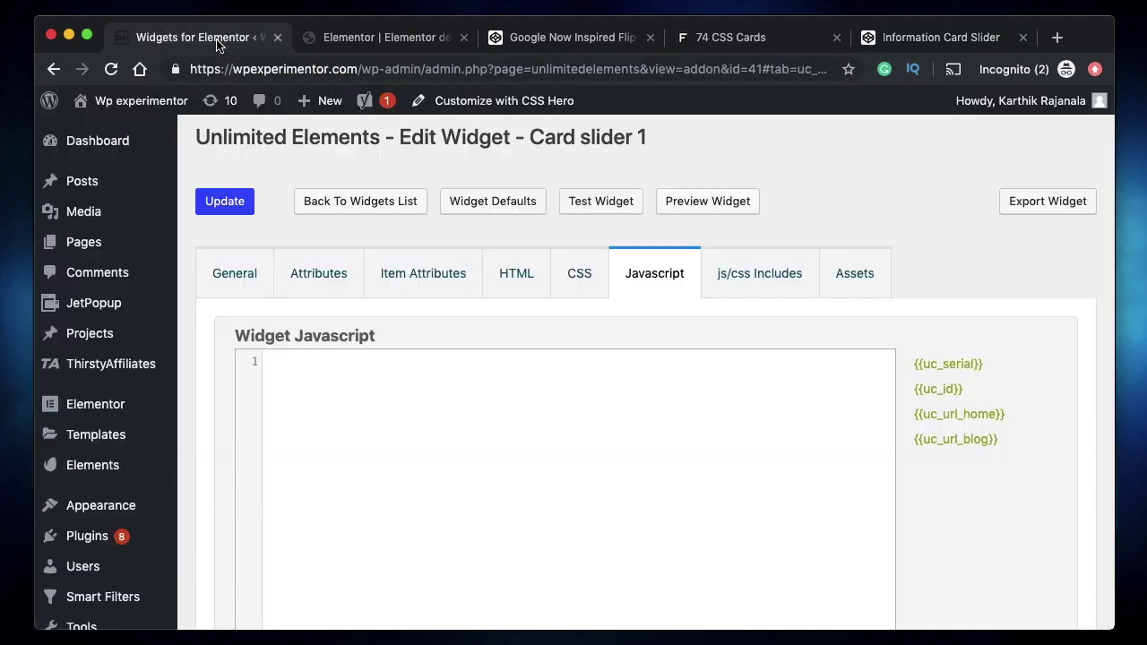
- Paste the 89-line jQuery slider script into Card slider 1's empty Javascript editor
click(462, 435)
key(super+v)
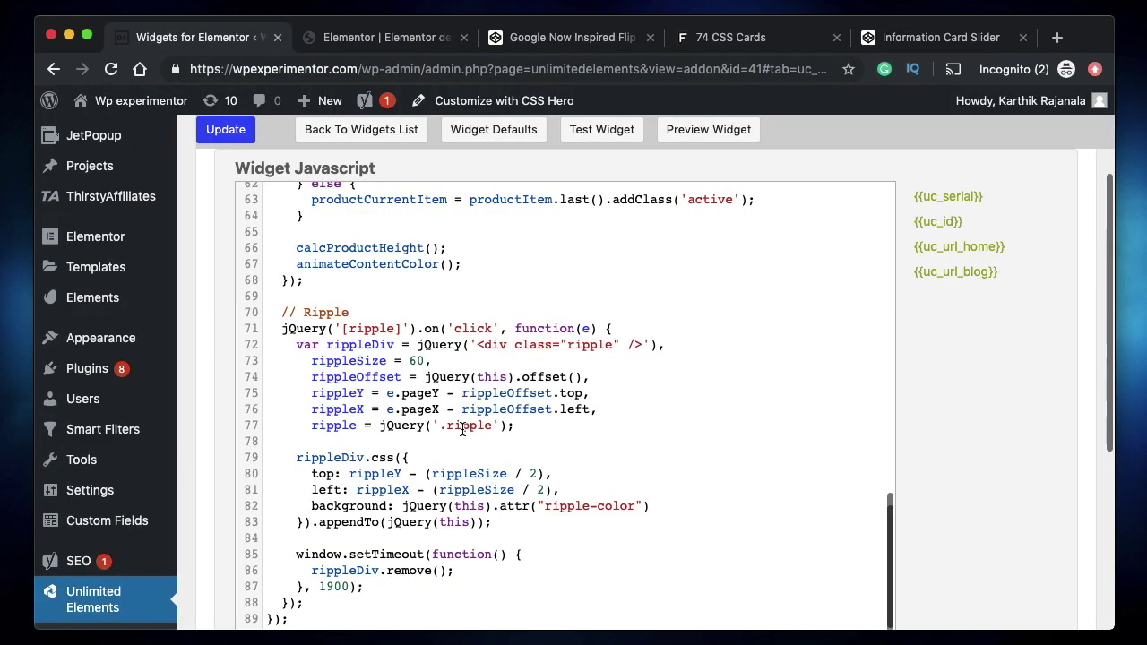
scroll(402, 309, up, 15)
scroll(354, 310, up, 5)
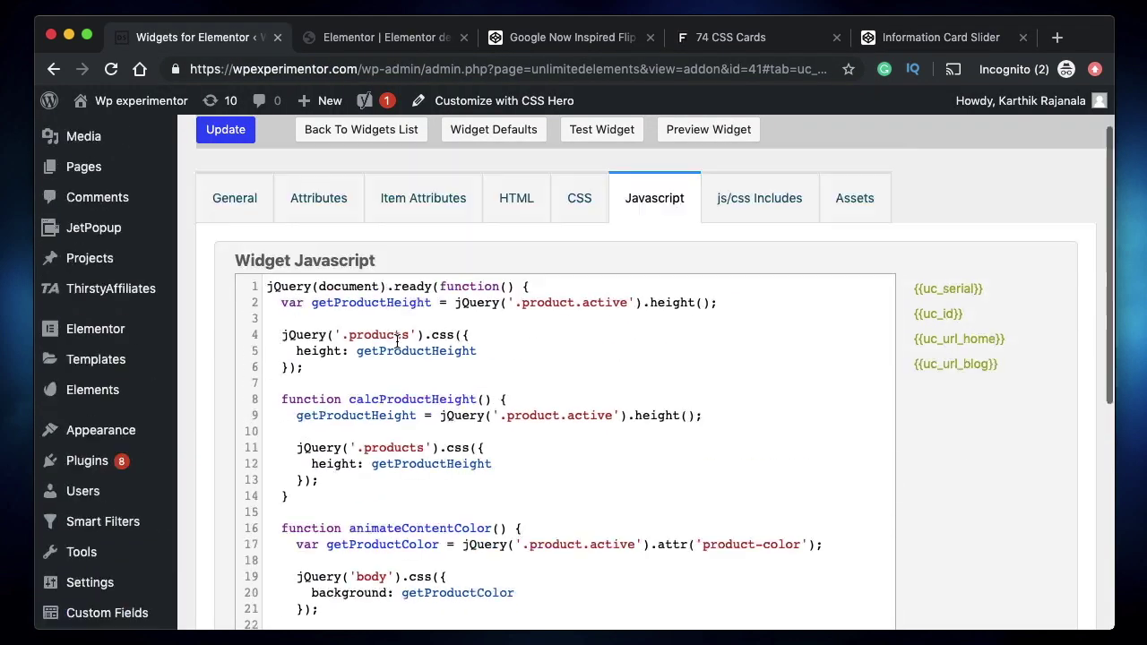
- Update the widget, then open its Test Widget page in a new tab and view it
click(211, 204)
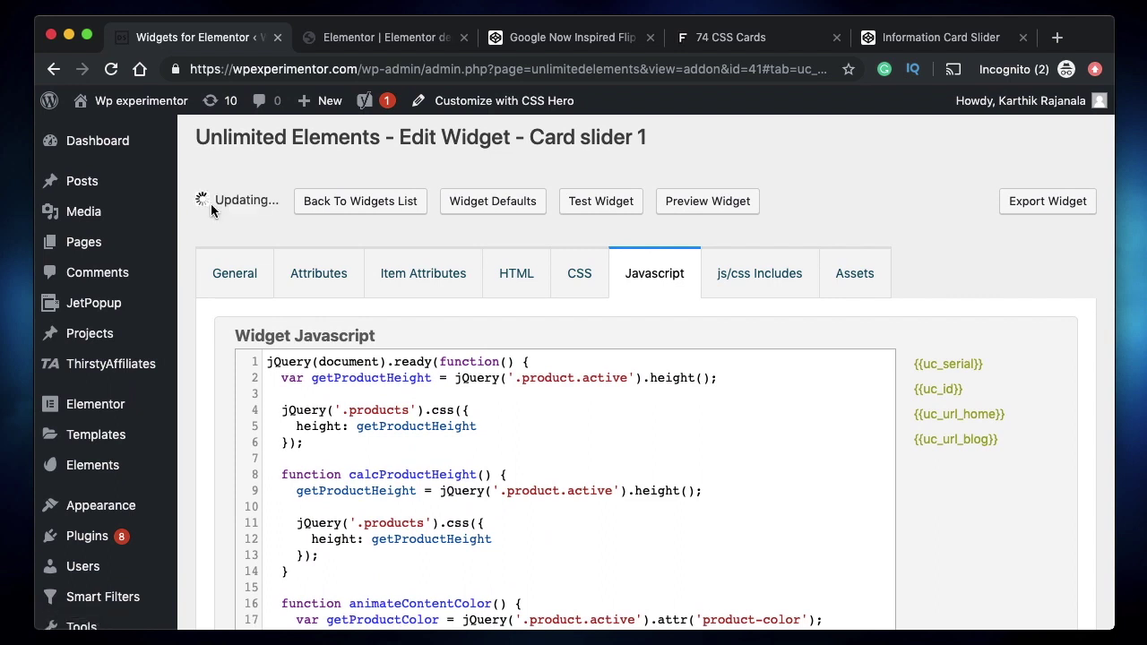
super+click(727, 204)
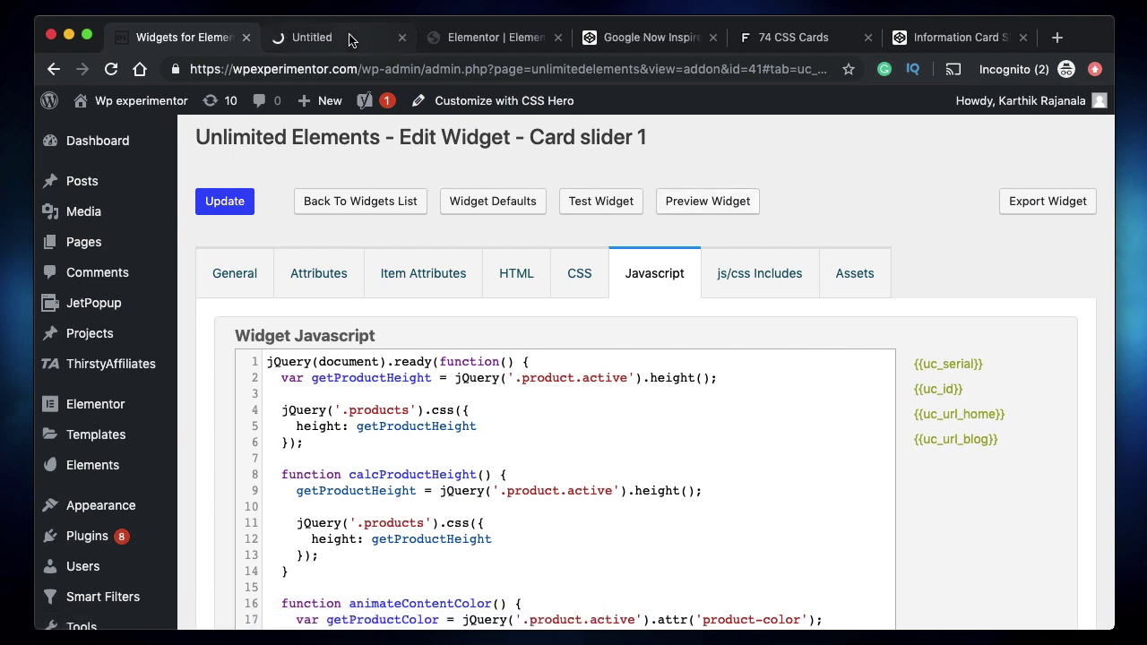
click(350, 38)
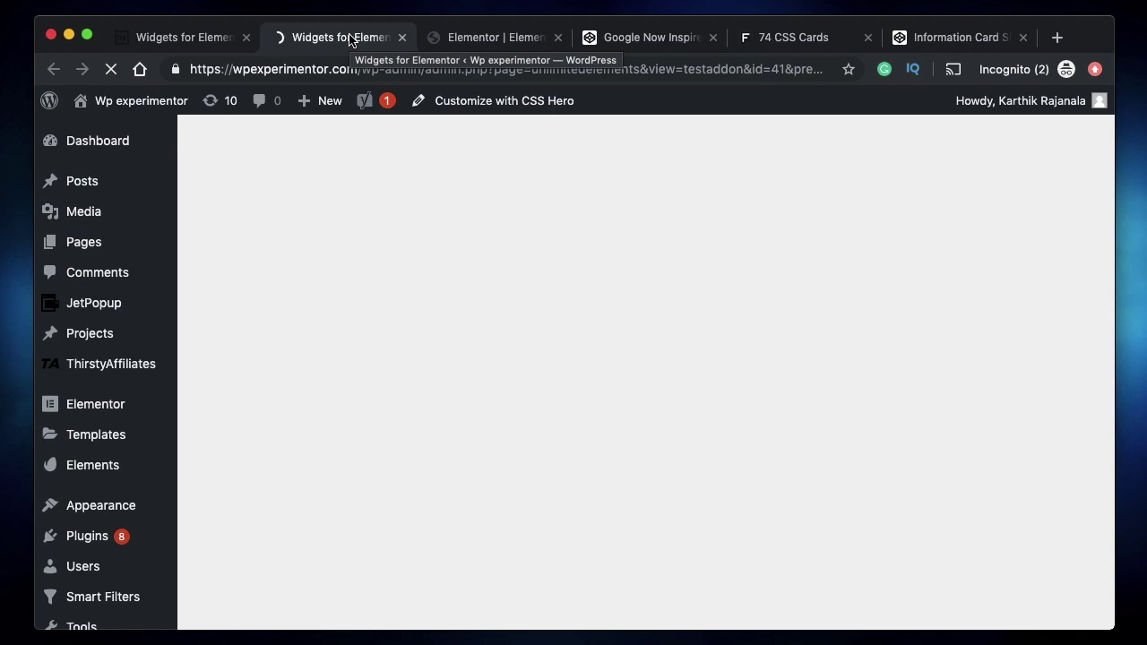
- Compare the Card slider 1 preview with the original pen and the Card Slider test, then close the Card slider 1 tab
click(175, 41)
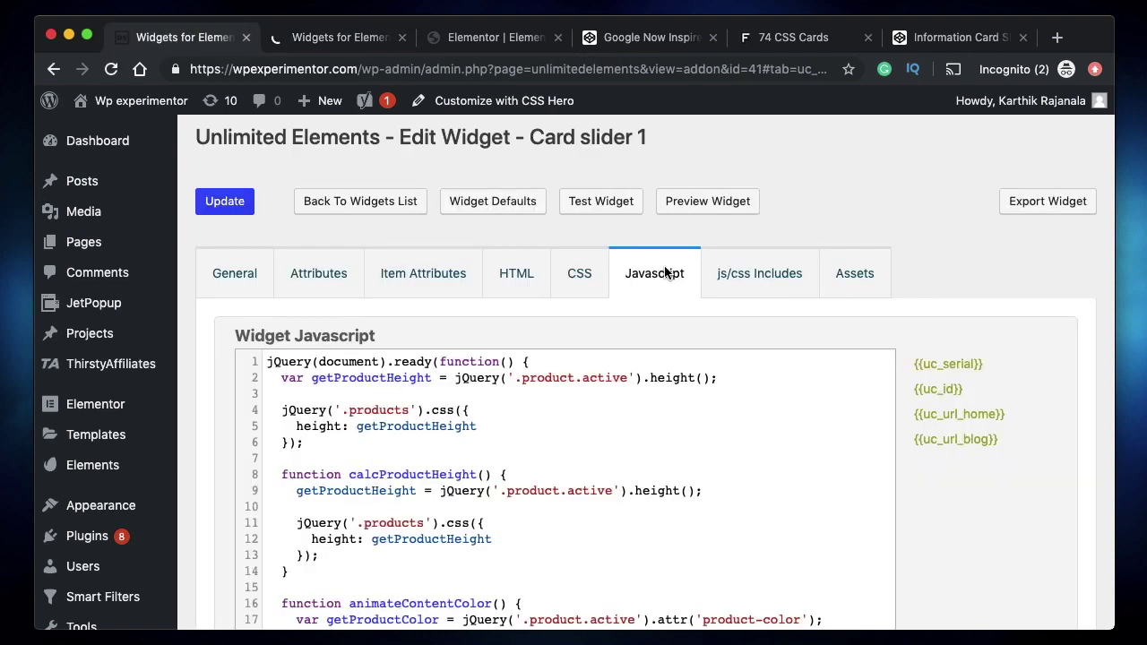
click(327, 39)
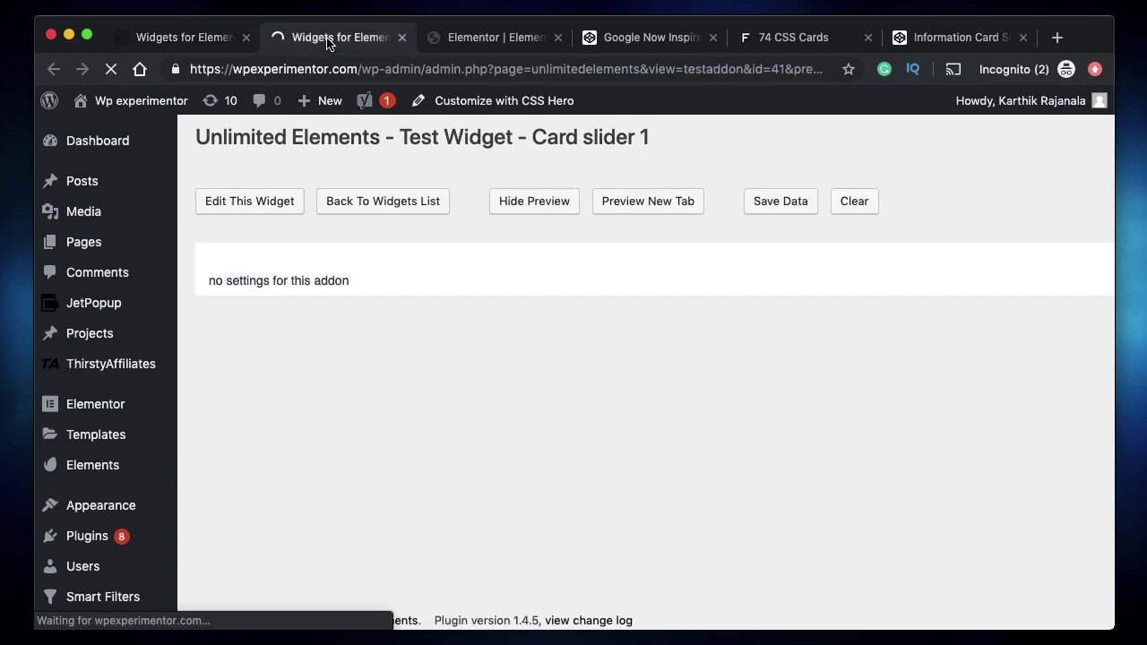
scroll(519, 326, down, 2)
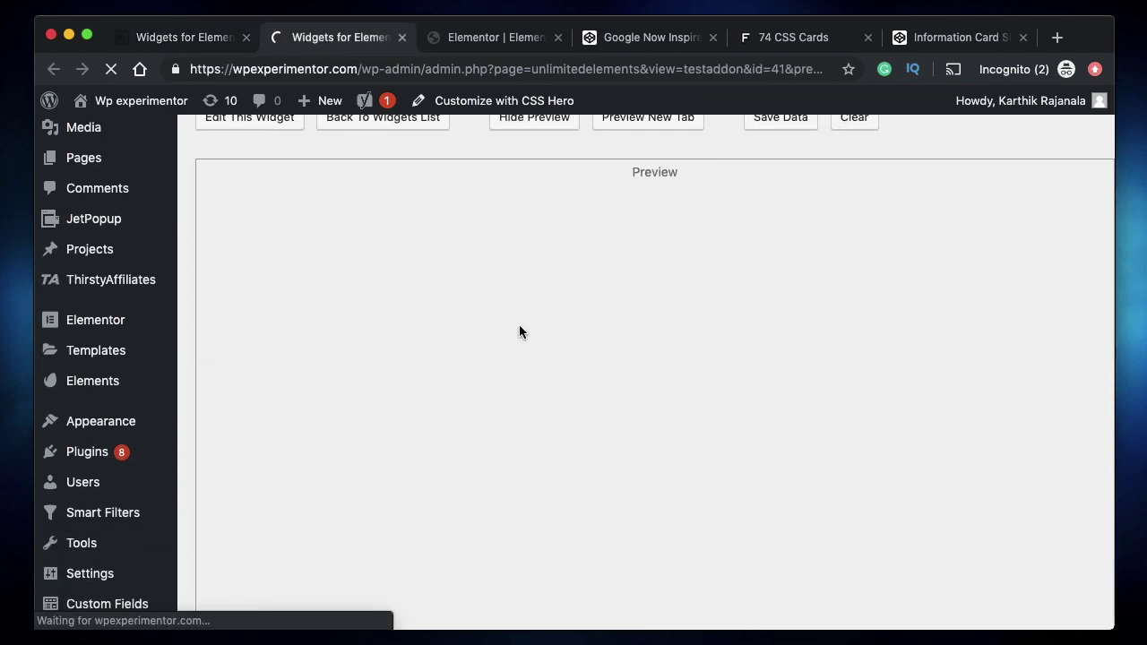
click(938, 38)
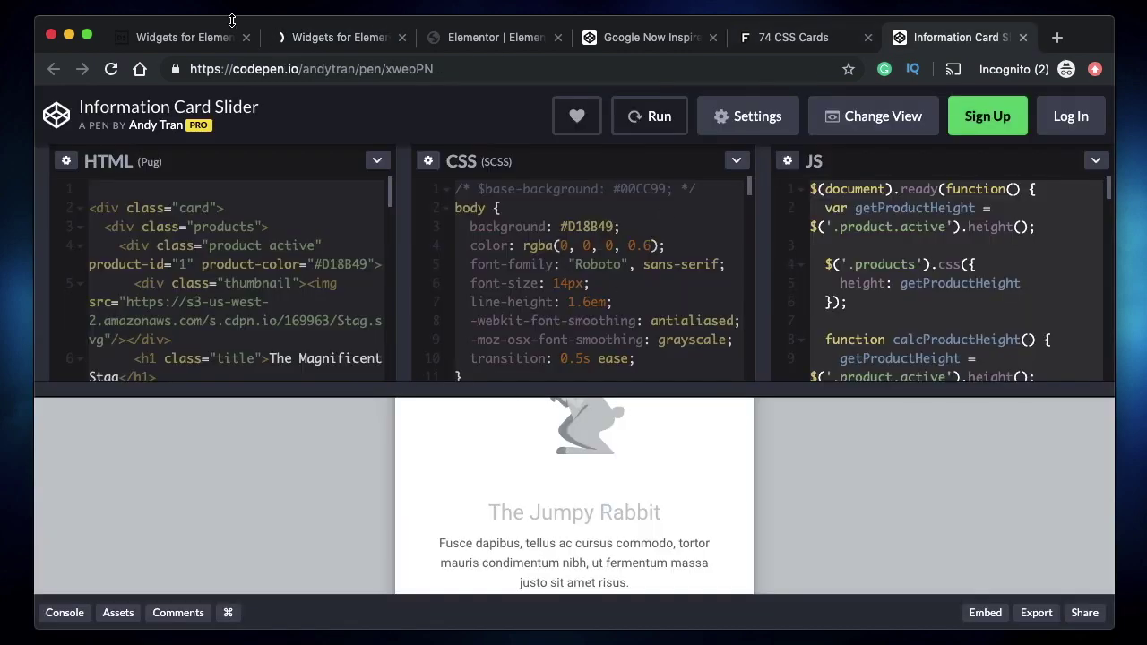
click(320, 36)
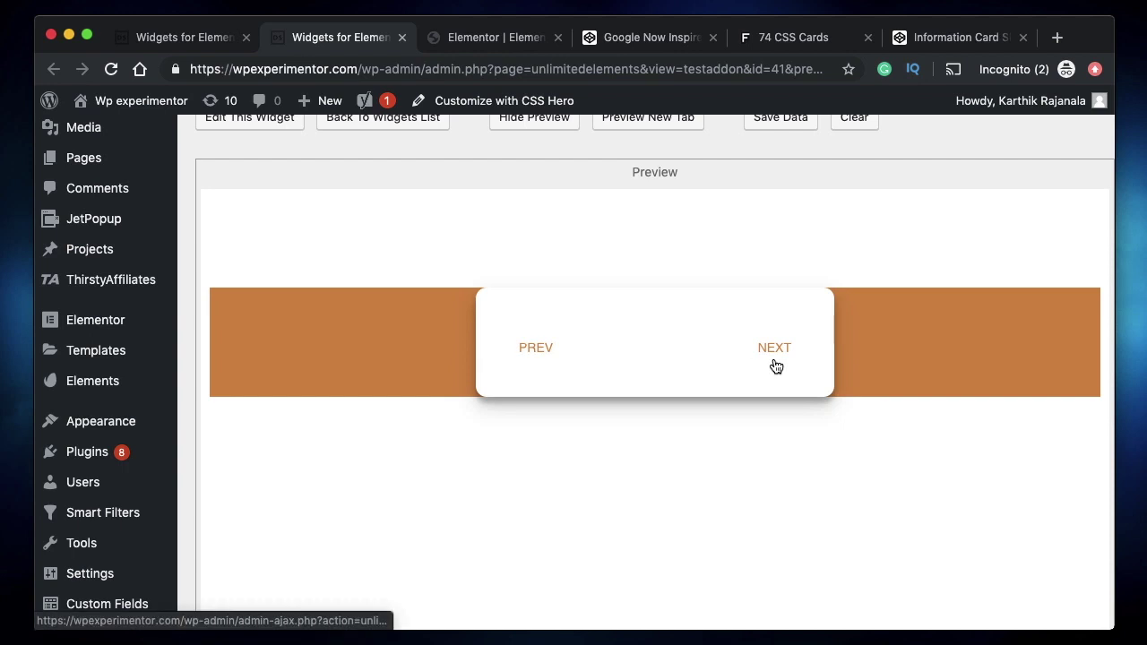
key(ctrl+shift+Tab)
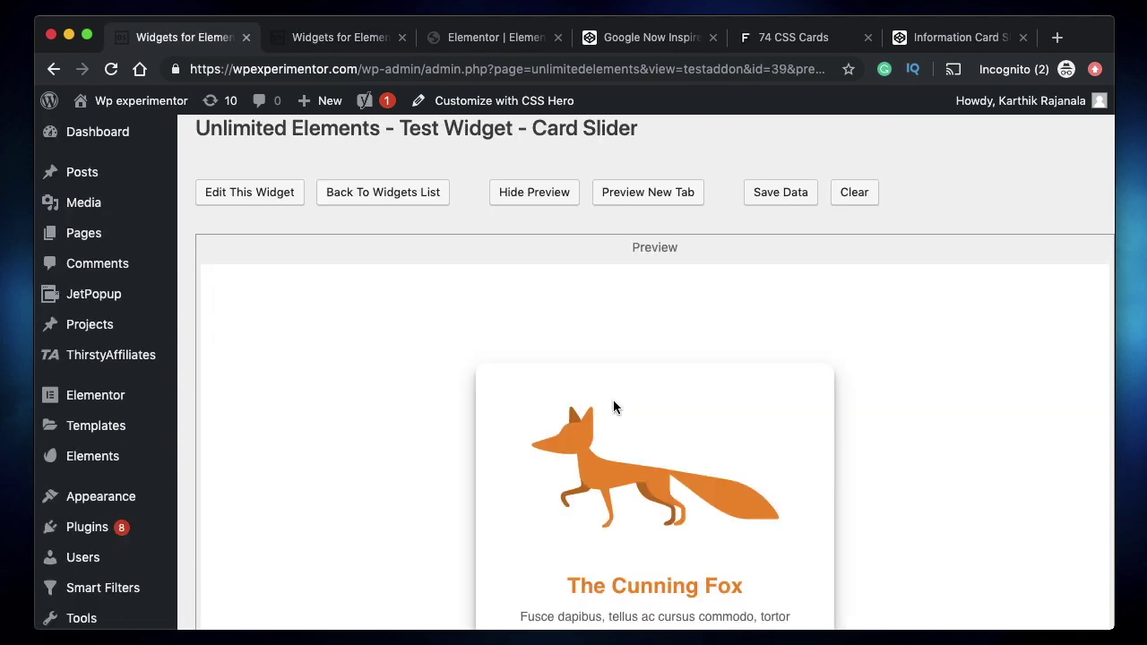
scroll(614, 408, down, 2)
click(336, 37)
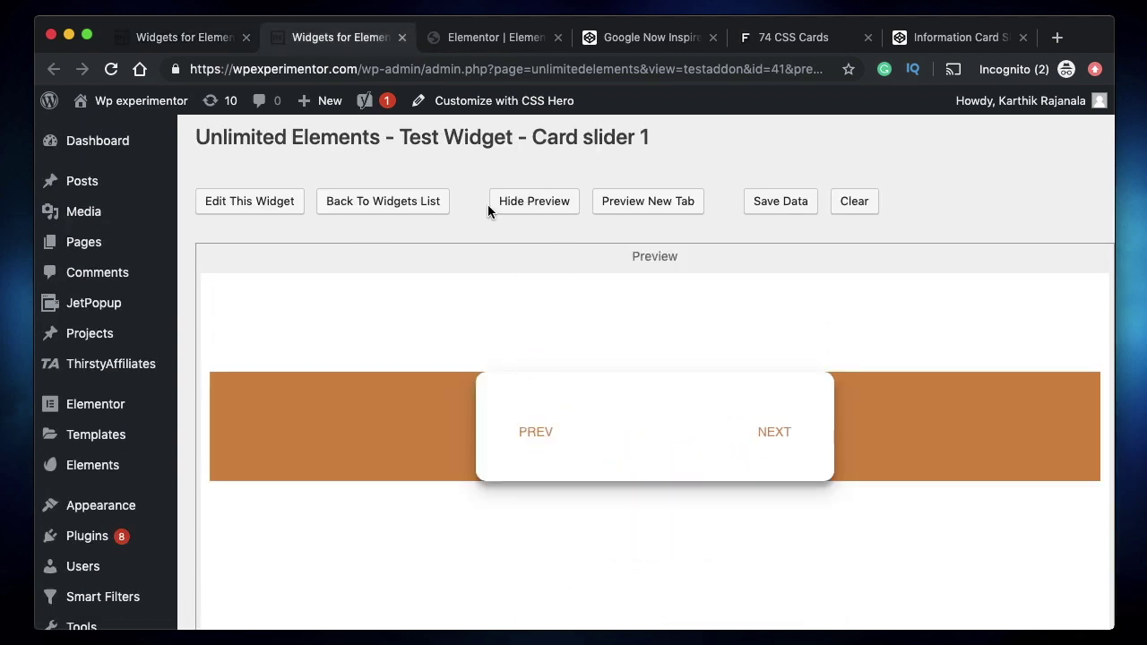
click(401, 38)
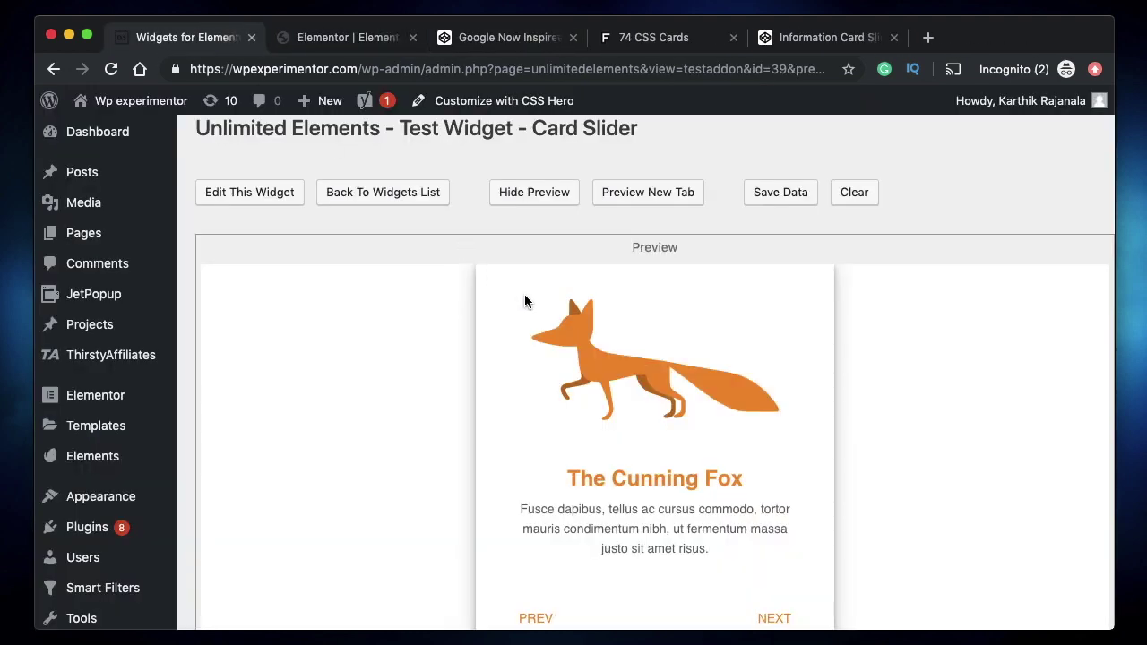
- Click NEXT three times to move from the fox card through rabbit and stag to The Courageous Bear
scroll(388, 381, up, 3)
scroll(484, 331, up, 1)
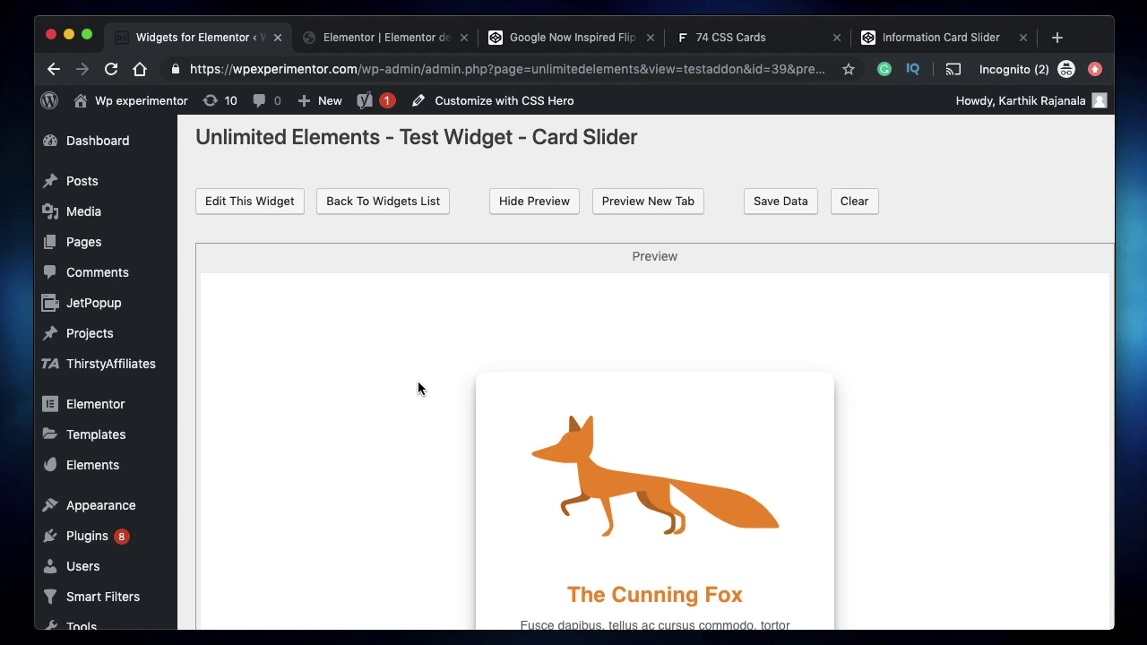
scroll(418, 381, down, 2)
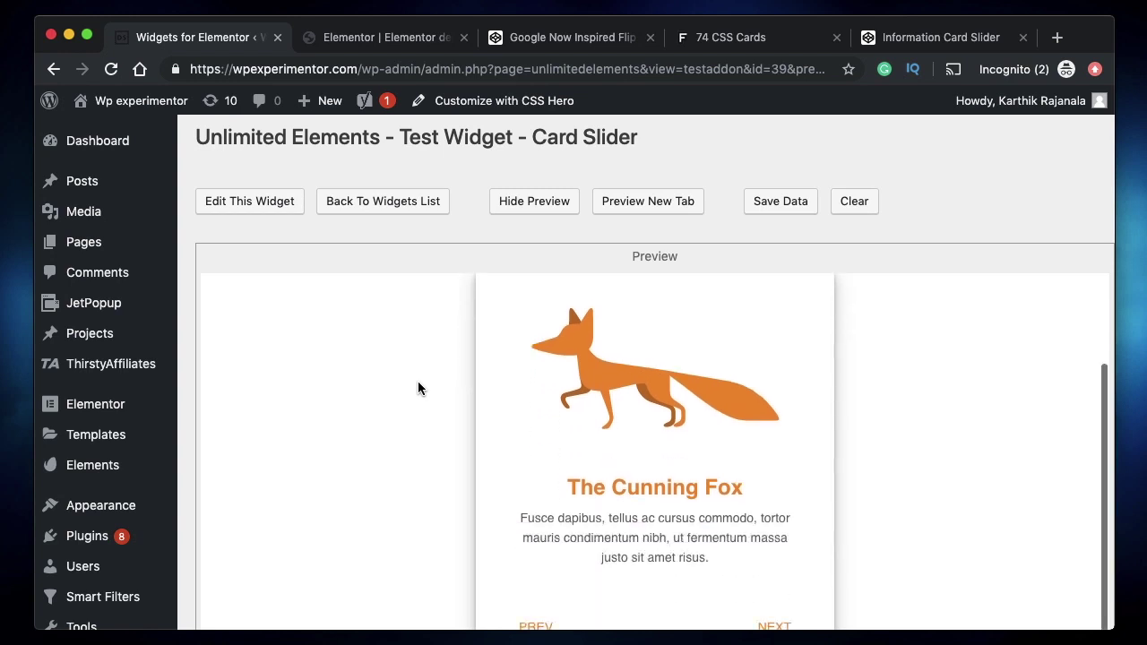
scroll(418, 397, down, 3)
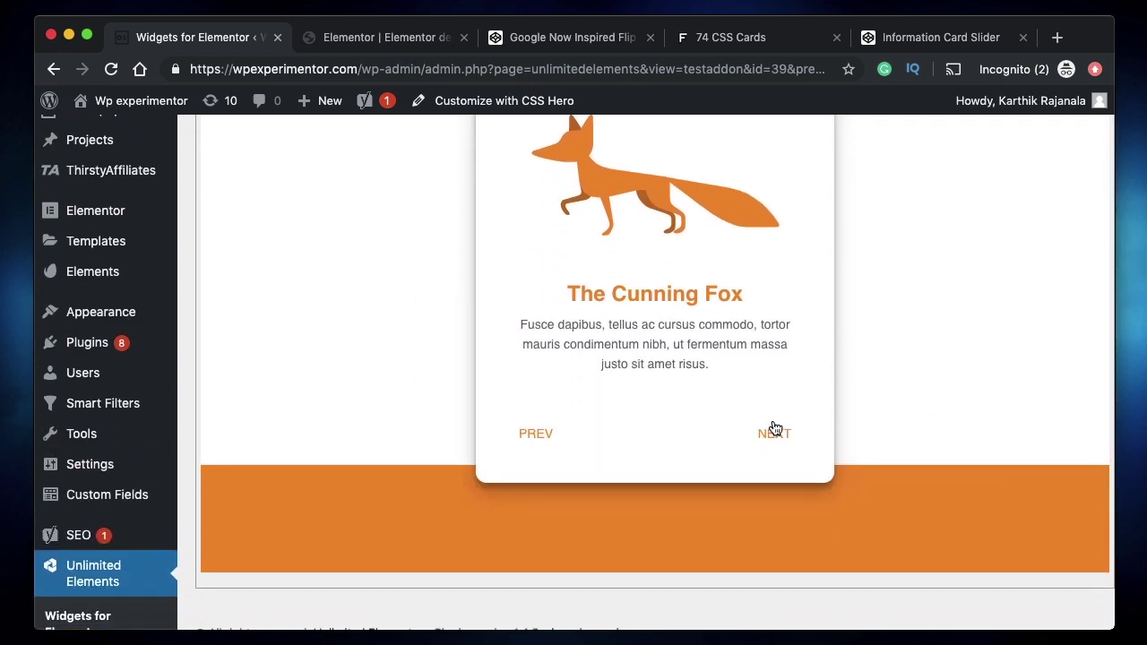
click(773, 431)
click(785, 460)
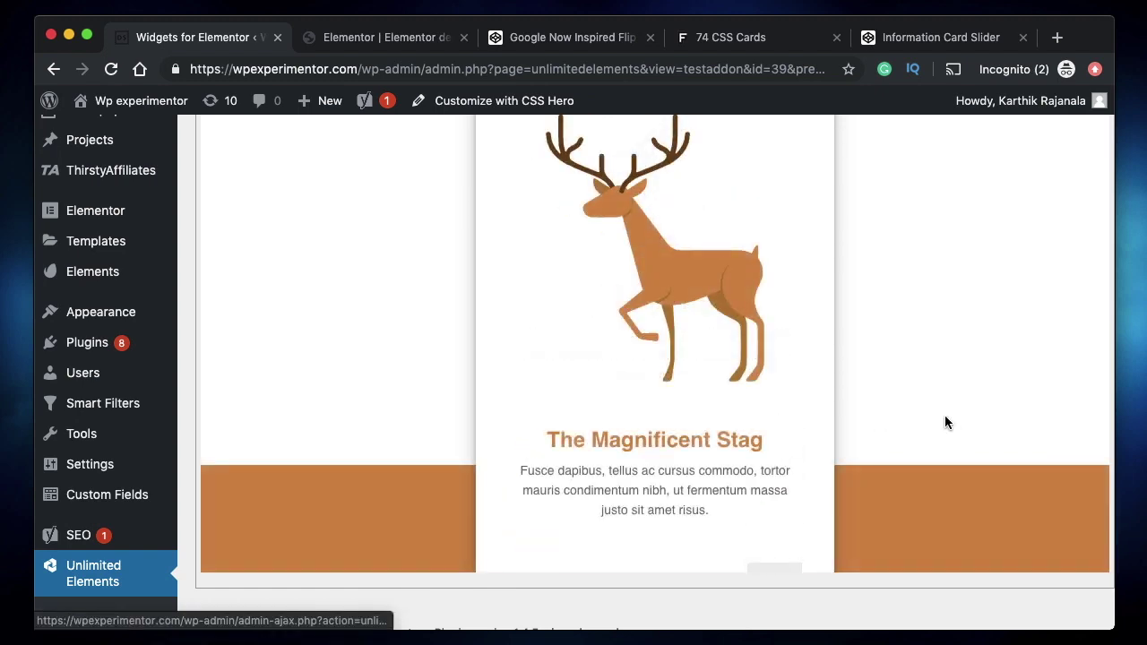
scroll(944, 418, up, 2)
scroll(945, 417, down, 3)
click(787, 445)
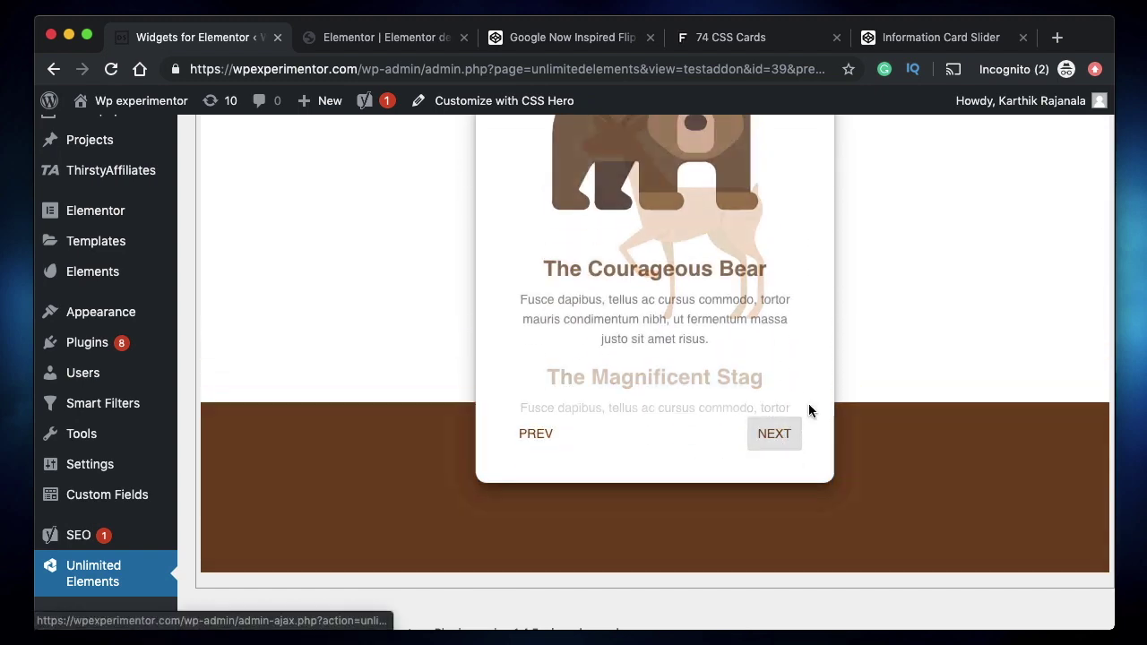
scroll(884, 357, up, 2)
scroll(884, 357, down, 3)
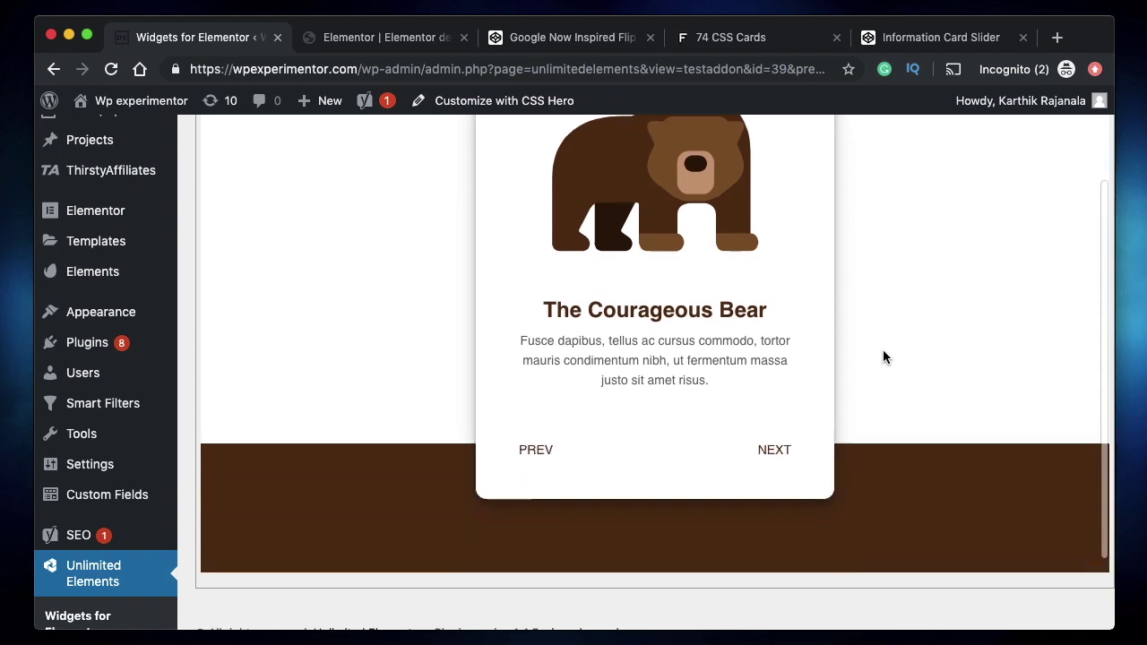
- Select The Courageous Bear title and its description paragraph text
triple_click(678, 315)
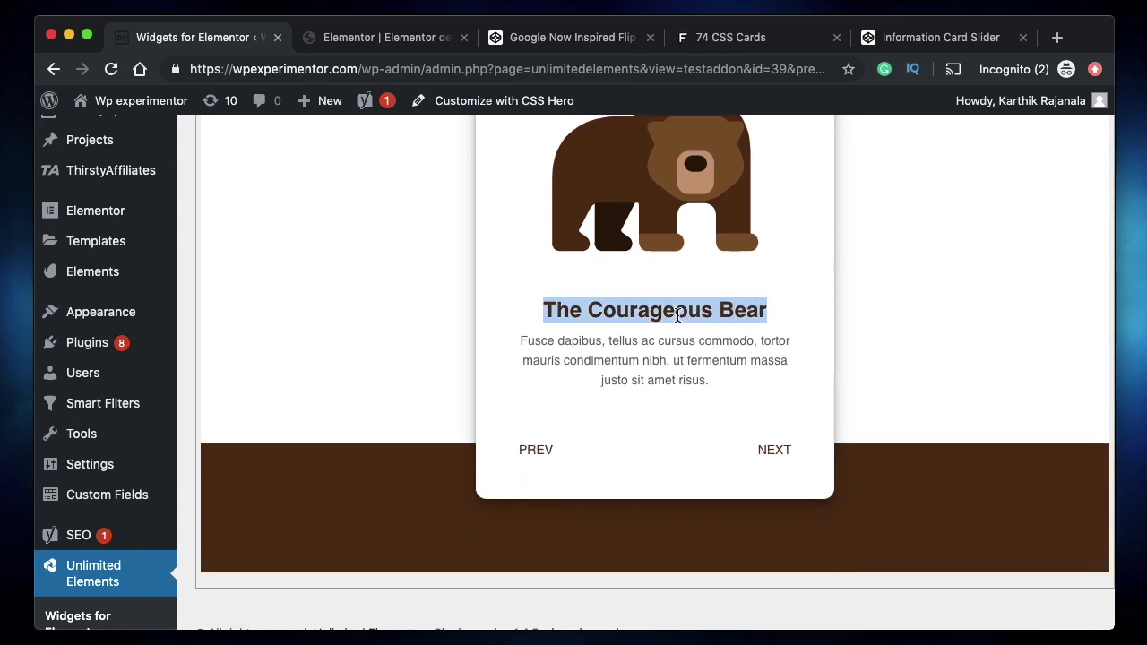
triple_click(613, 341)
double_click(613, 341)
click(613, 343)
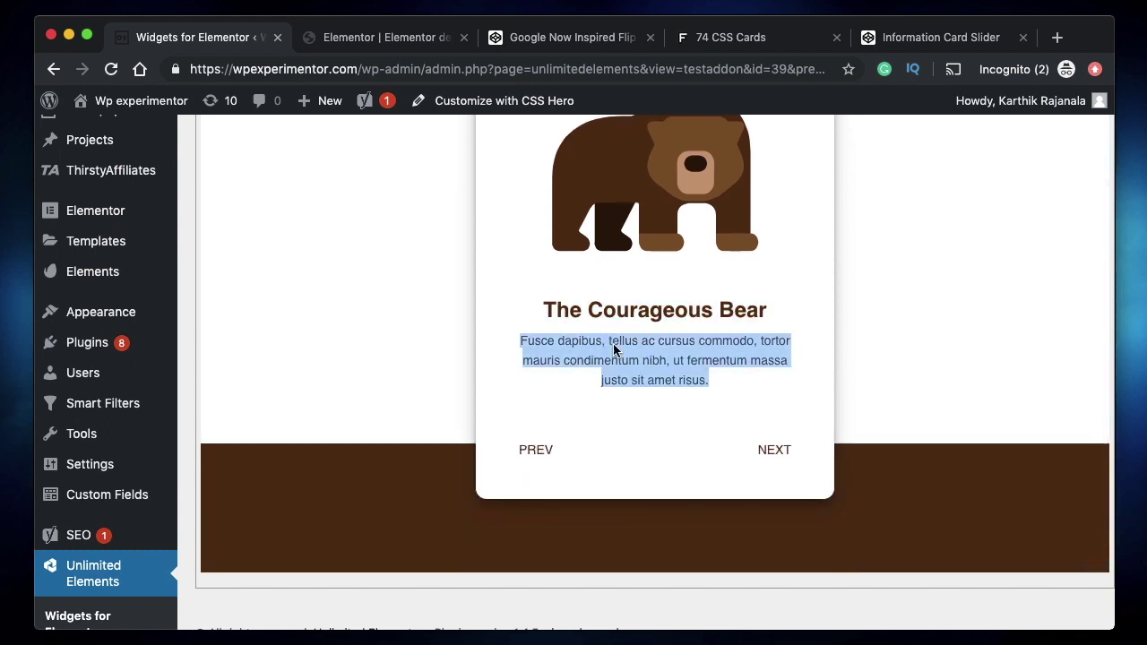
triple_click(690, 374)
- Switch to the freefrontend.com 74 CSS Cards tab and briefly select its URL
click(723, 40)
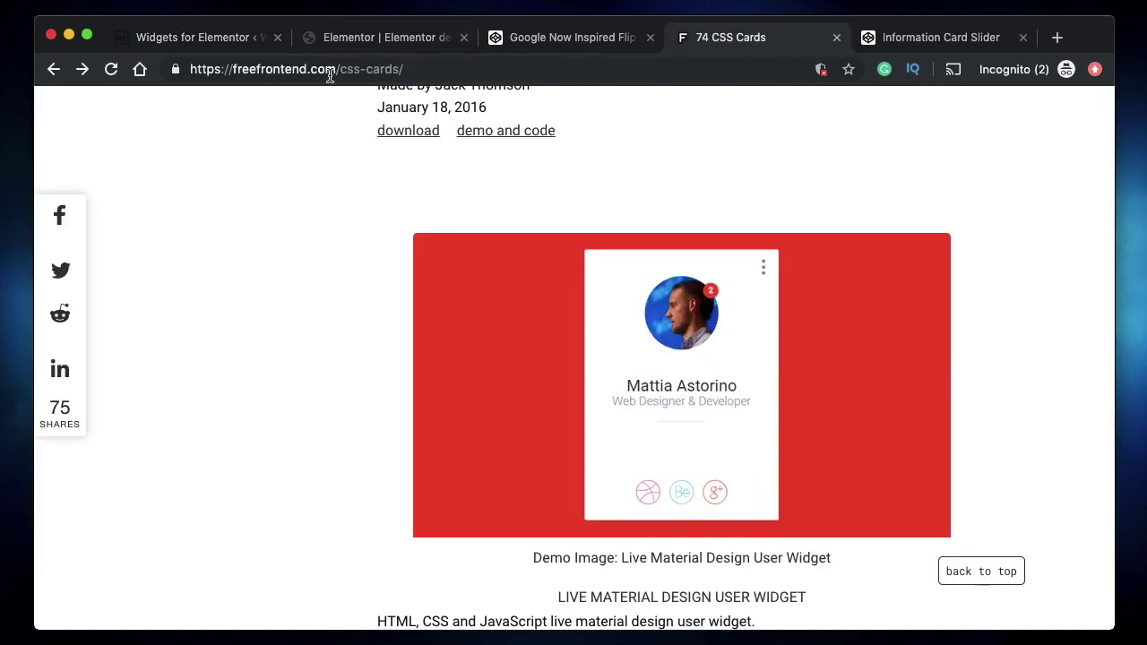
click(275, 70)
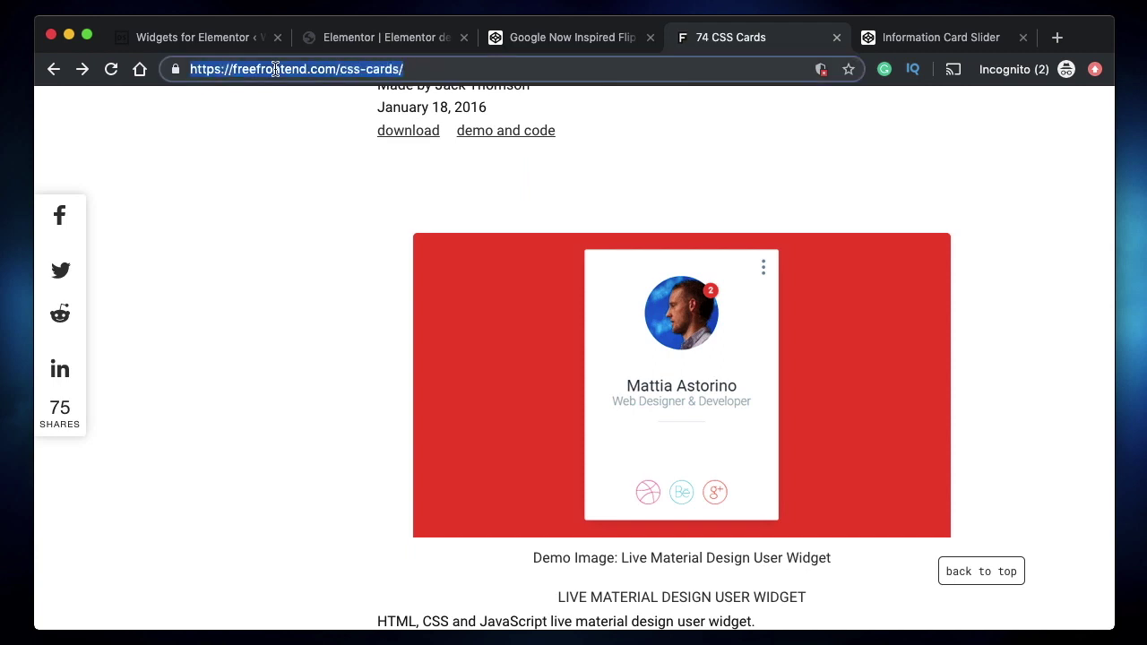
click(438, 61)
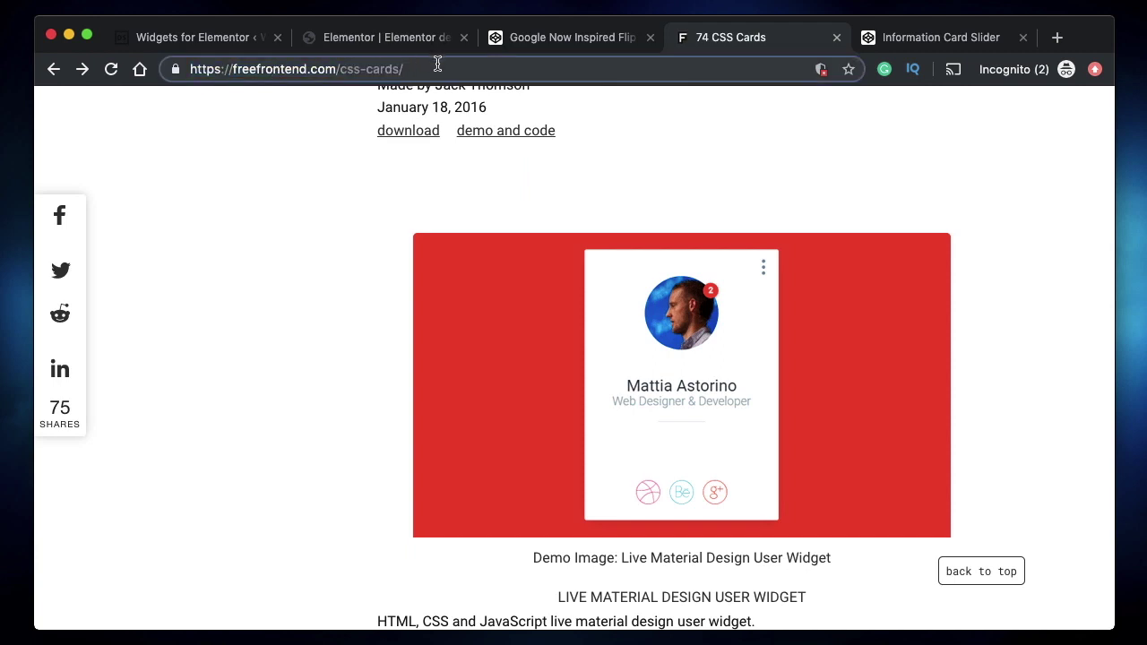